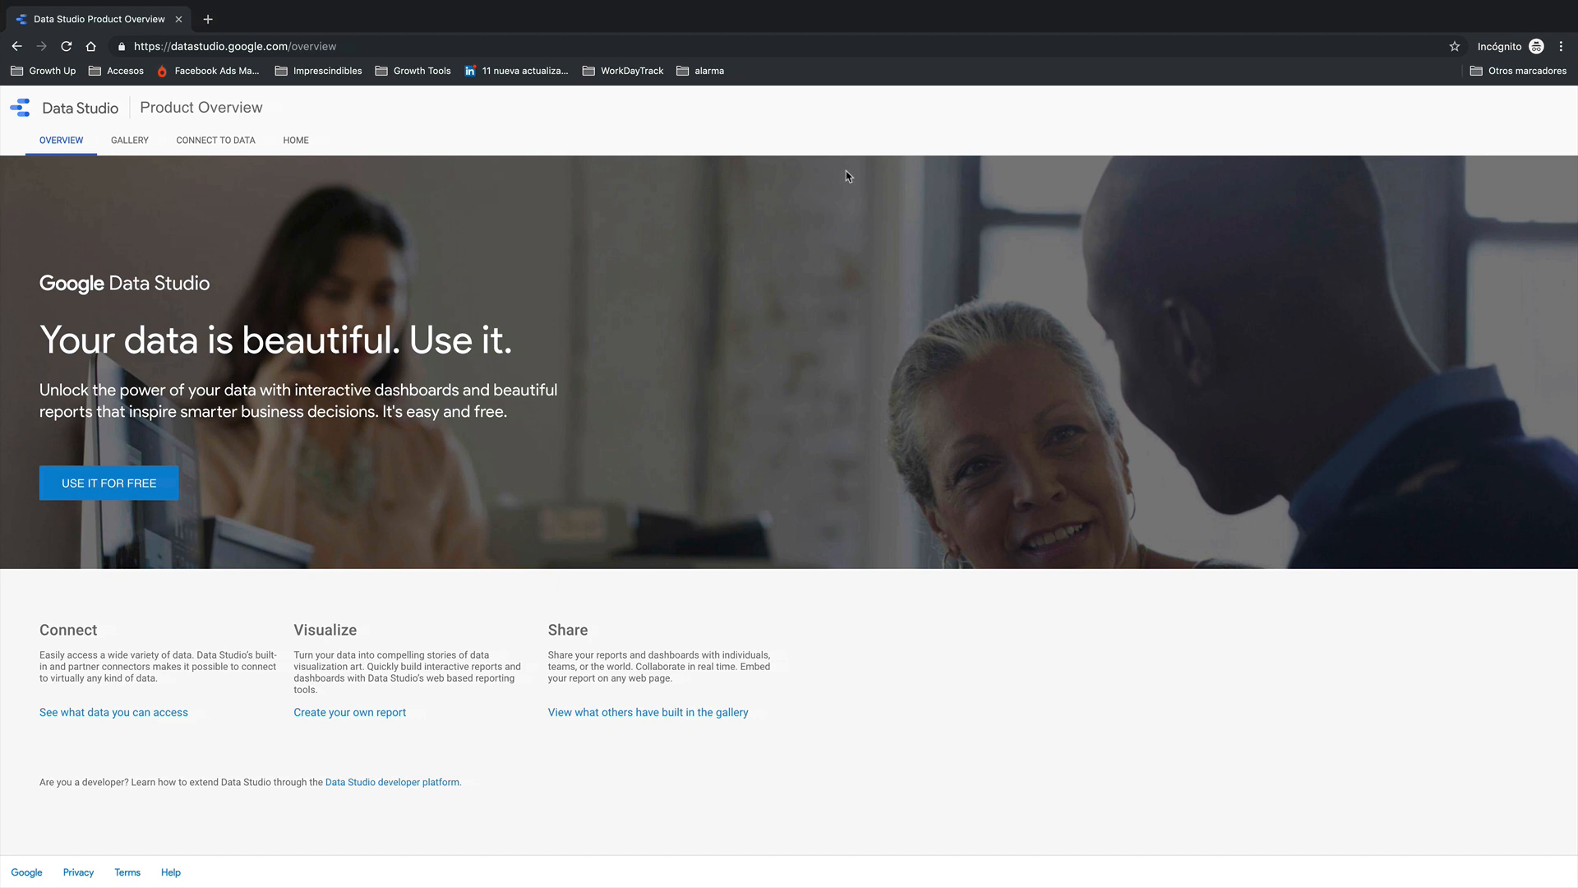
# - Switch to the Google Slides presentation and review the slide's caption about connecting to one or several data sources
pyautogui.hotkey('ctrl', 'Left')
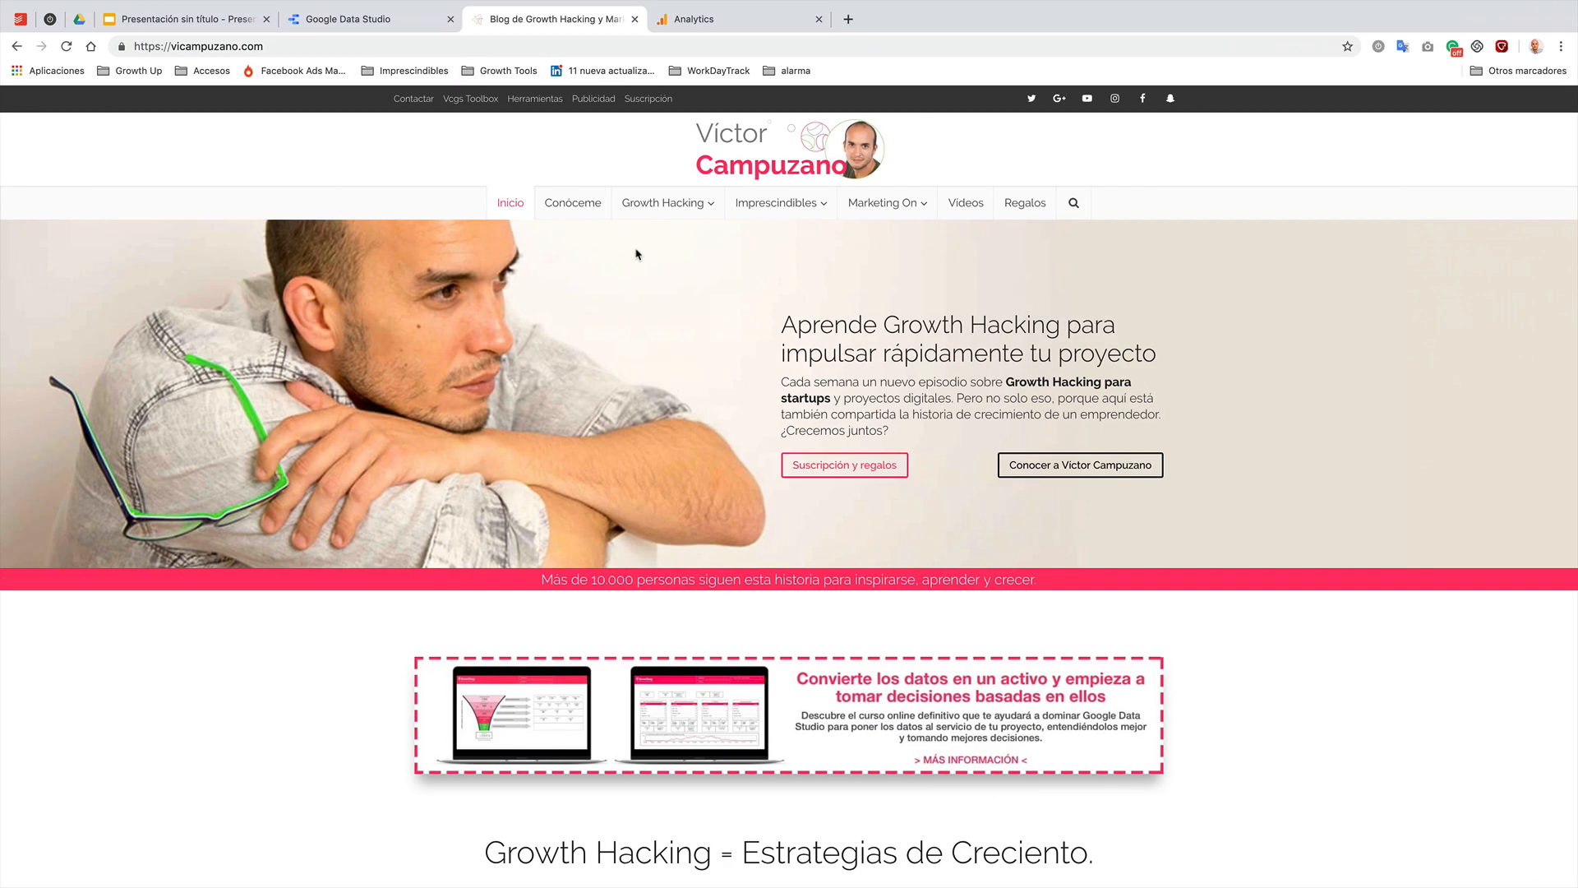
pyautogui.click(413, 16)
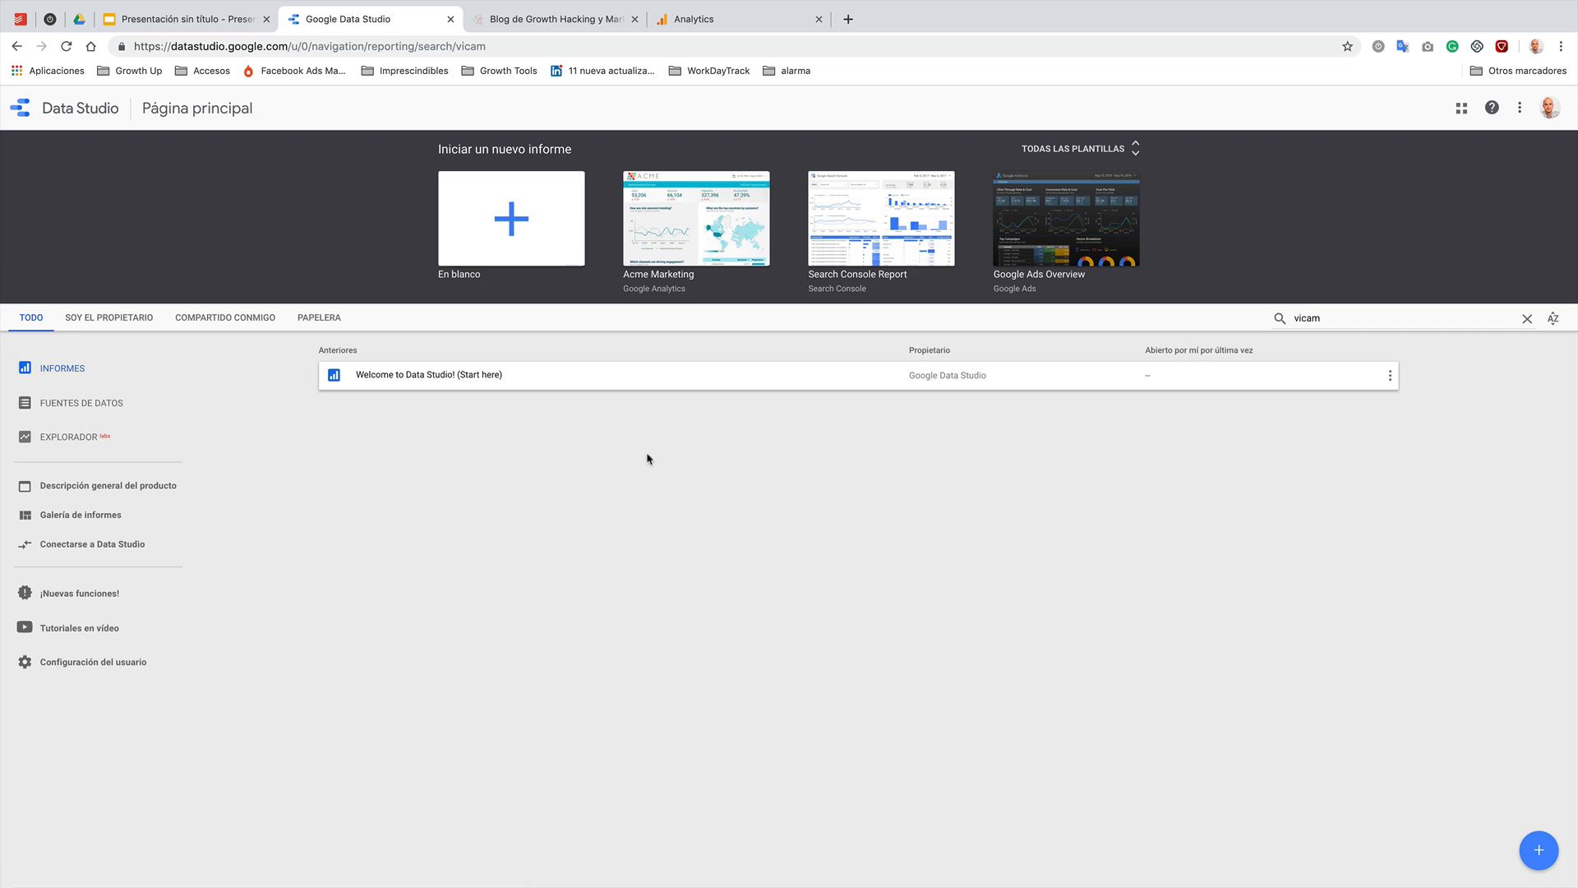
pyautogui.click(202, 25)
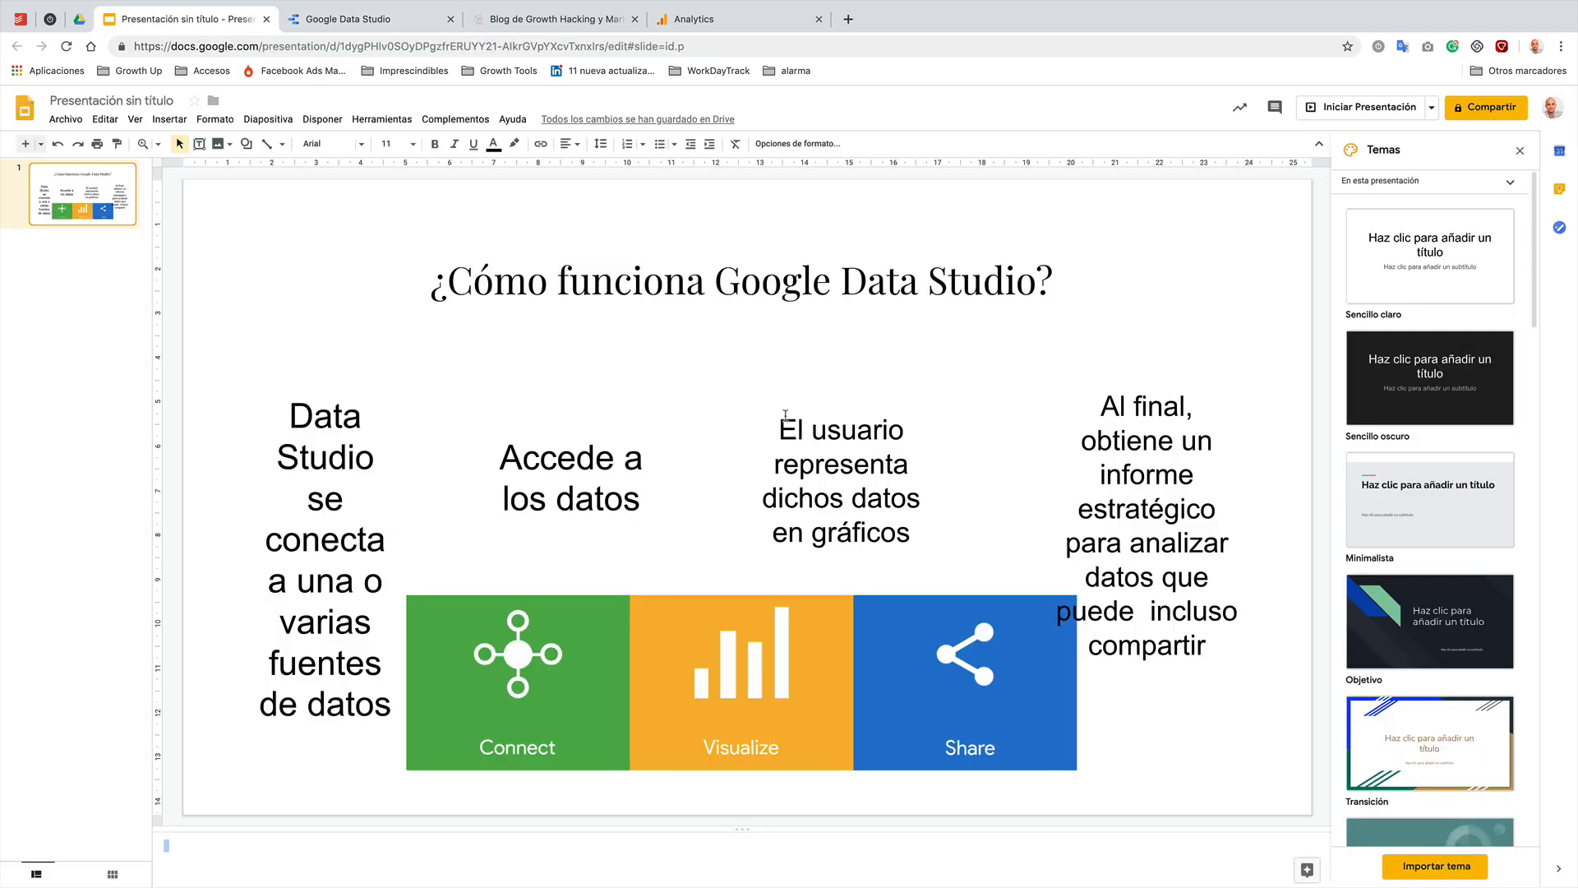
pyautogui.click(353, 493)
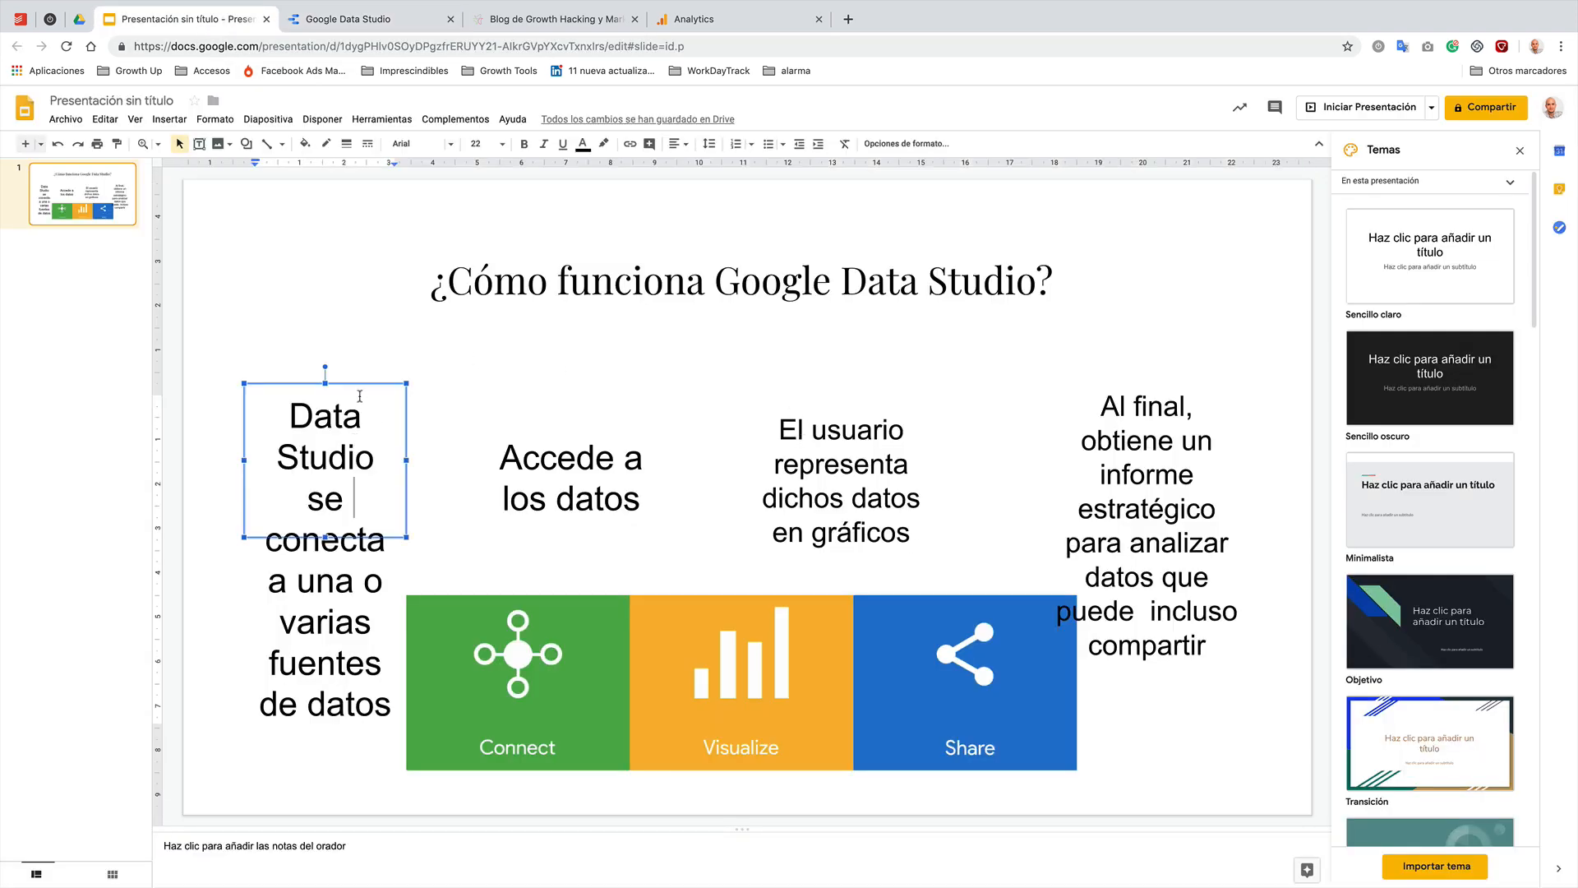
pyautogui.click(370, 340)
pyautogui.click(349, 424)
pyautogui.click(310, 355)
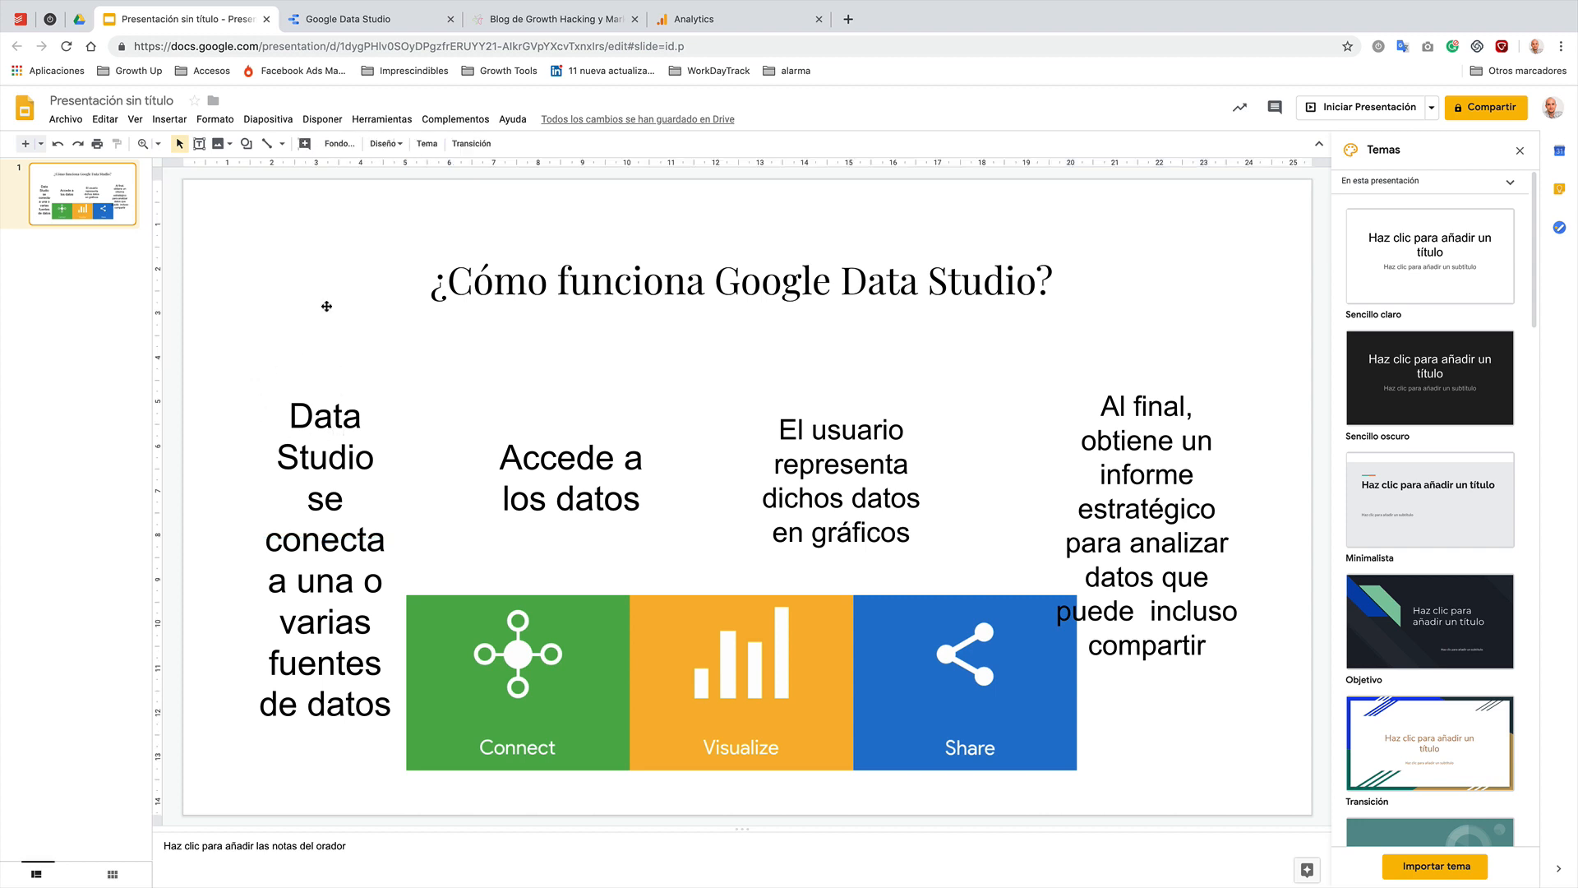
# - Look at the Analytics goals page and the Data Studio home page, and return to the slide's connection and data access captions
pyautogui.click(694, 16)
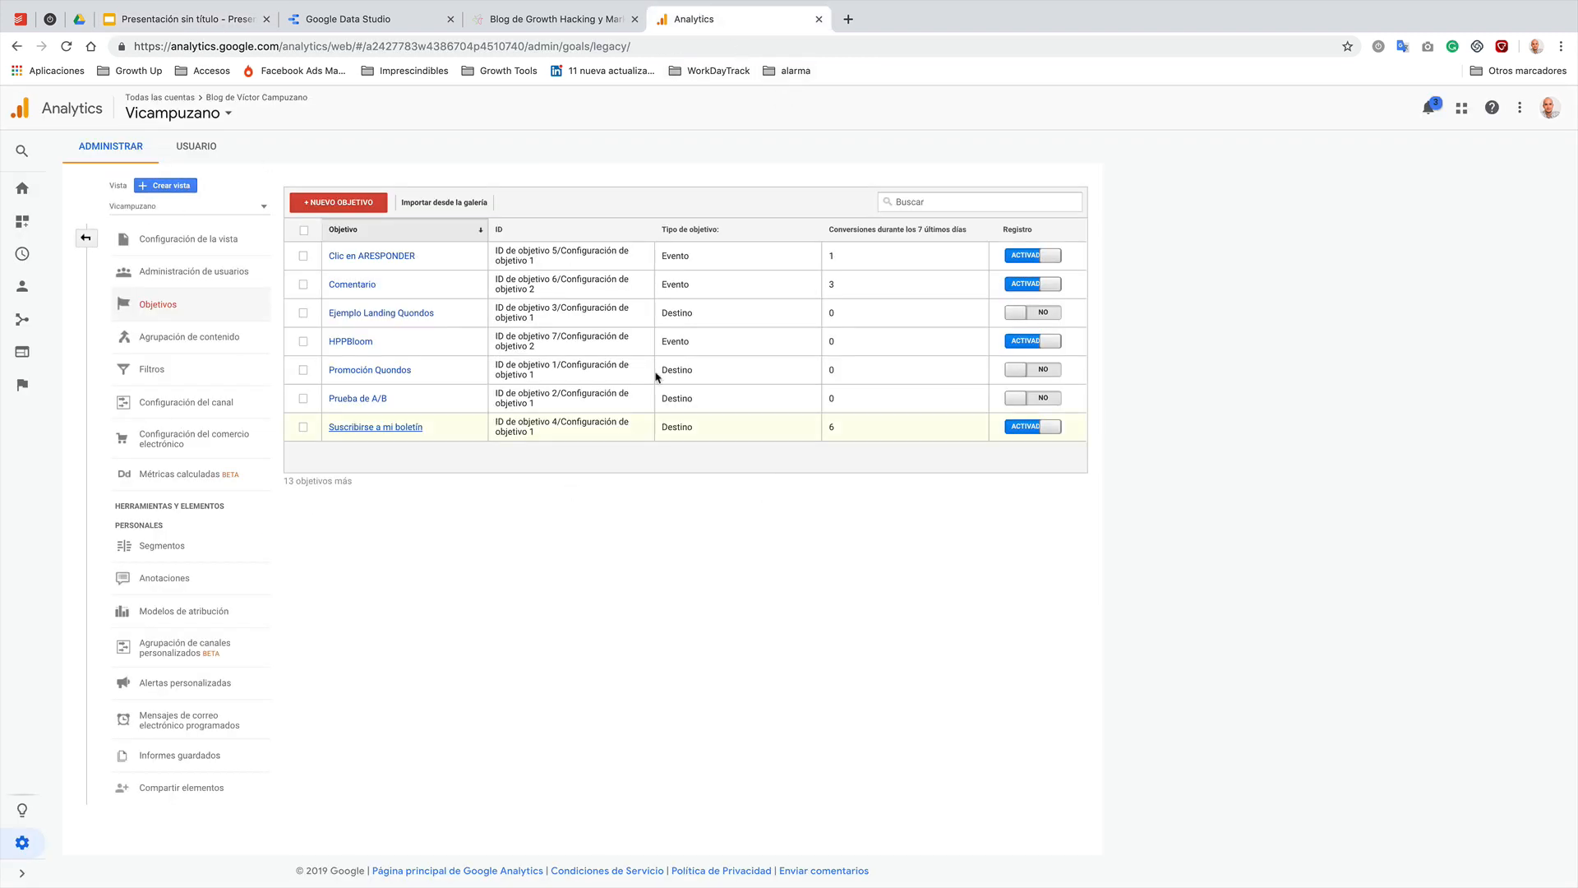
pyautogui.click(382, 23)
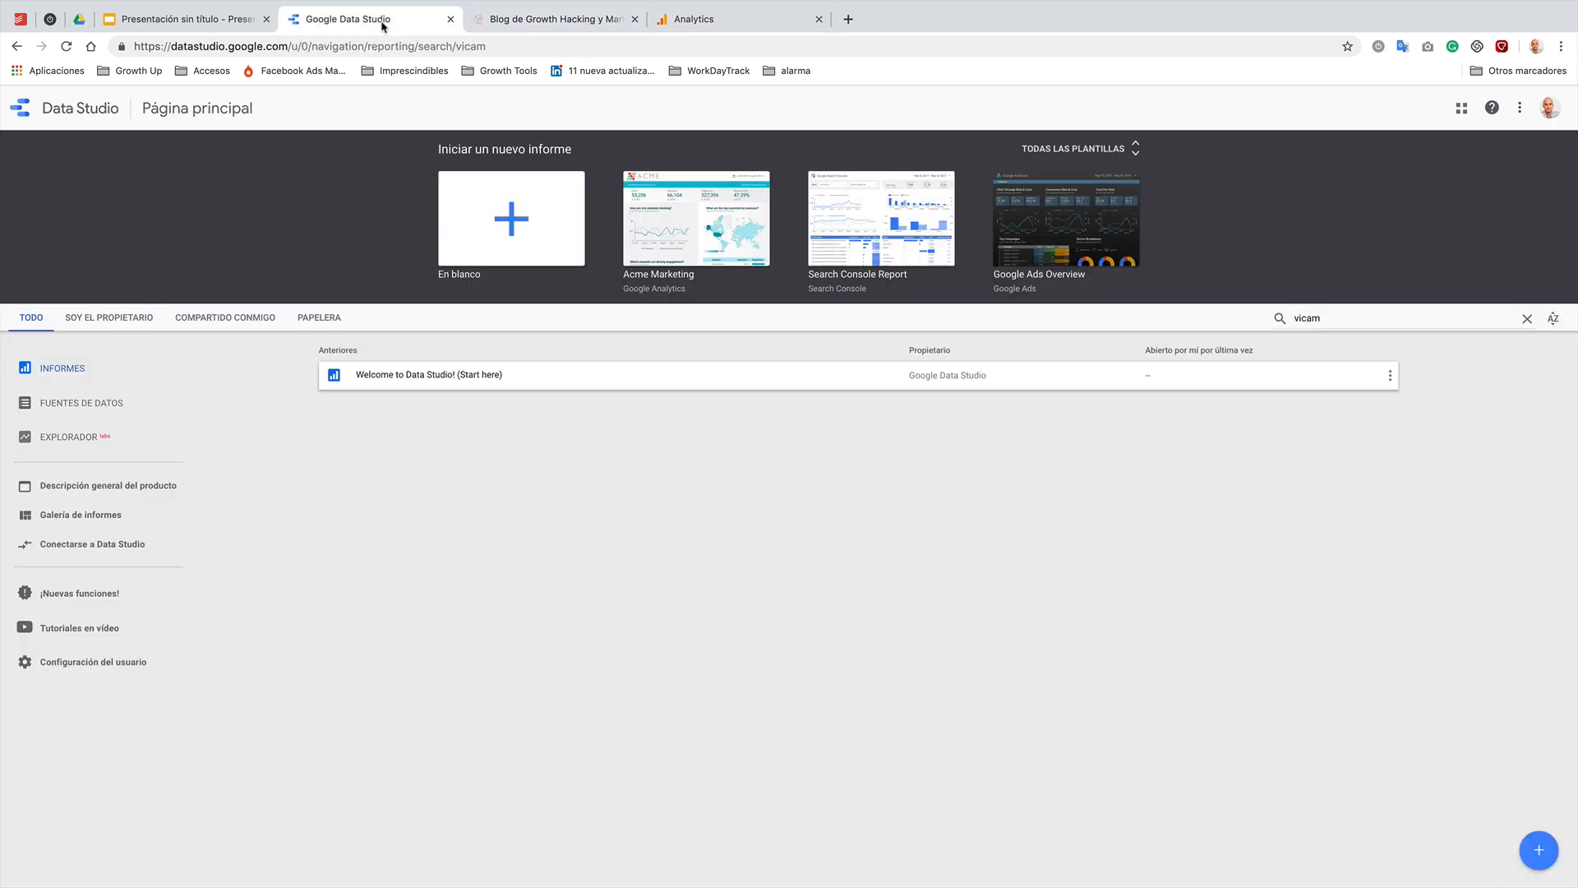
pyautogui.click(185, 18)
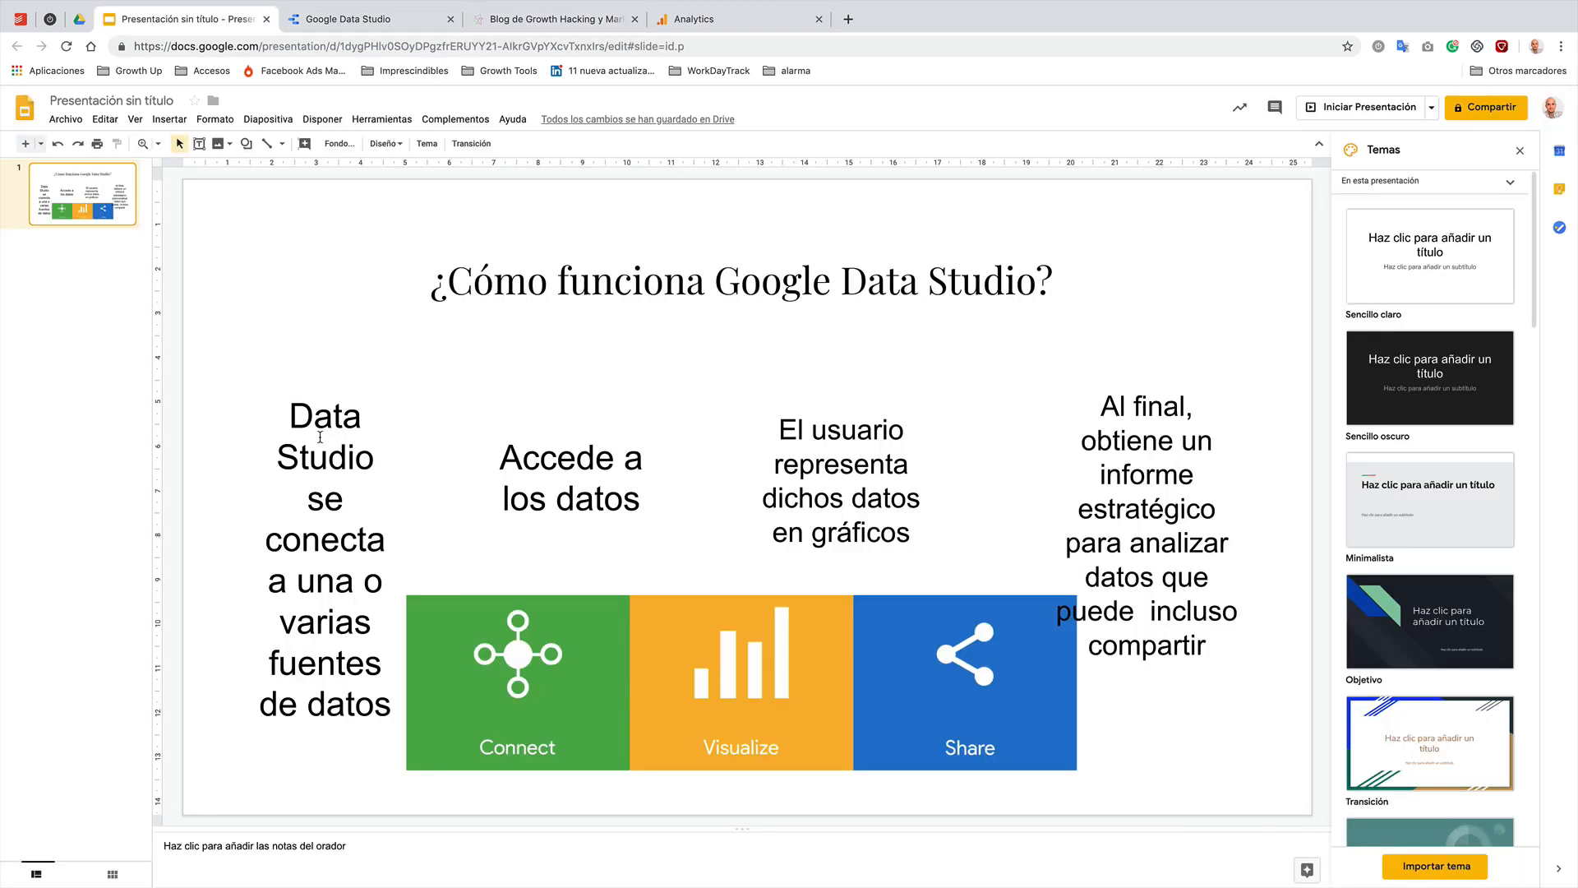
pyautogui.click(615, 457)
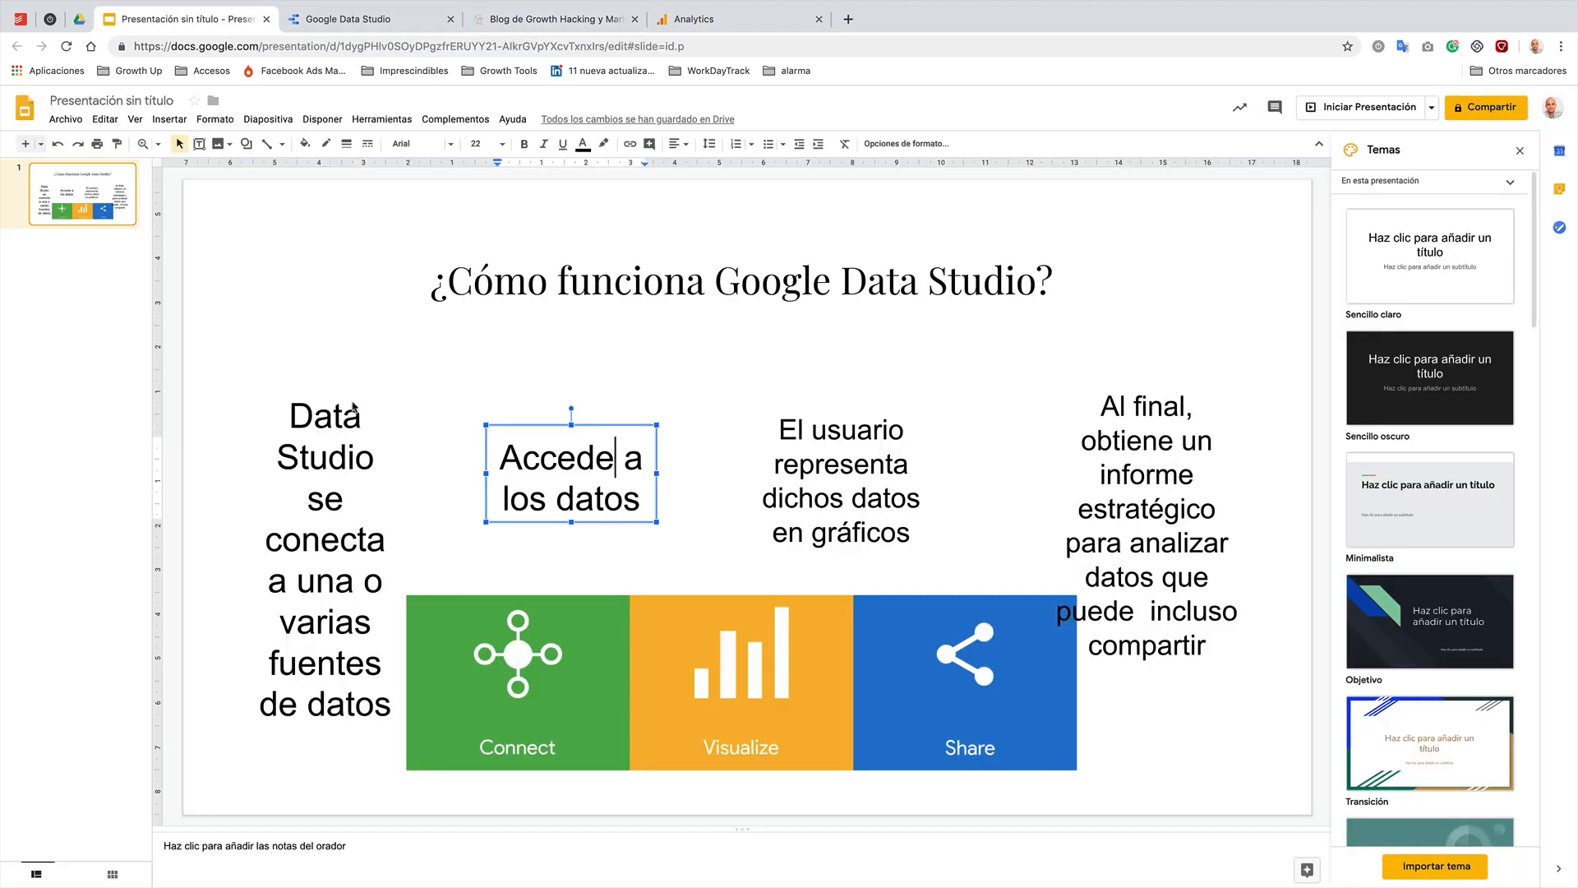
pyautogui.click(331, 416)
pyautogui.click(577, 453)
# - Extend the text box of the caption "El usuario representa dichos datos en gráficos" downward to enclose all its text
pyautogui.click(848, 437)
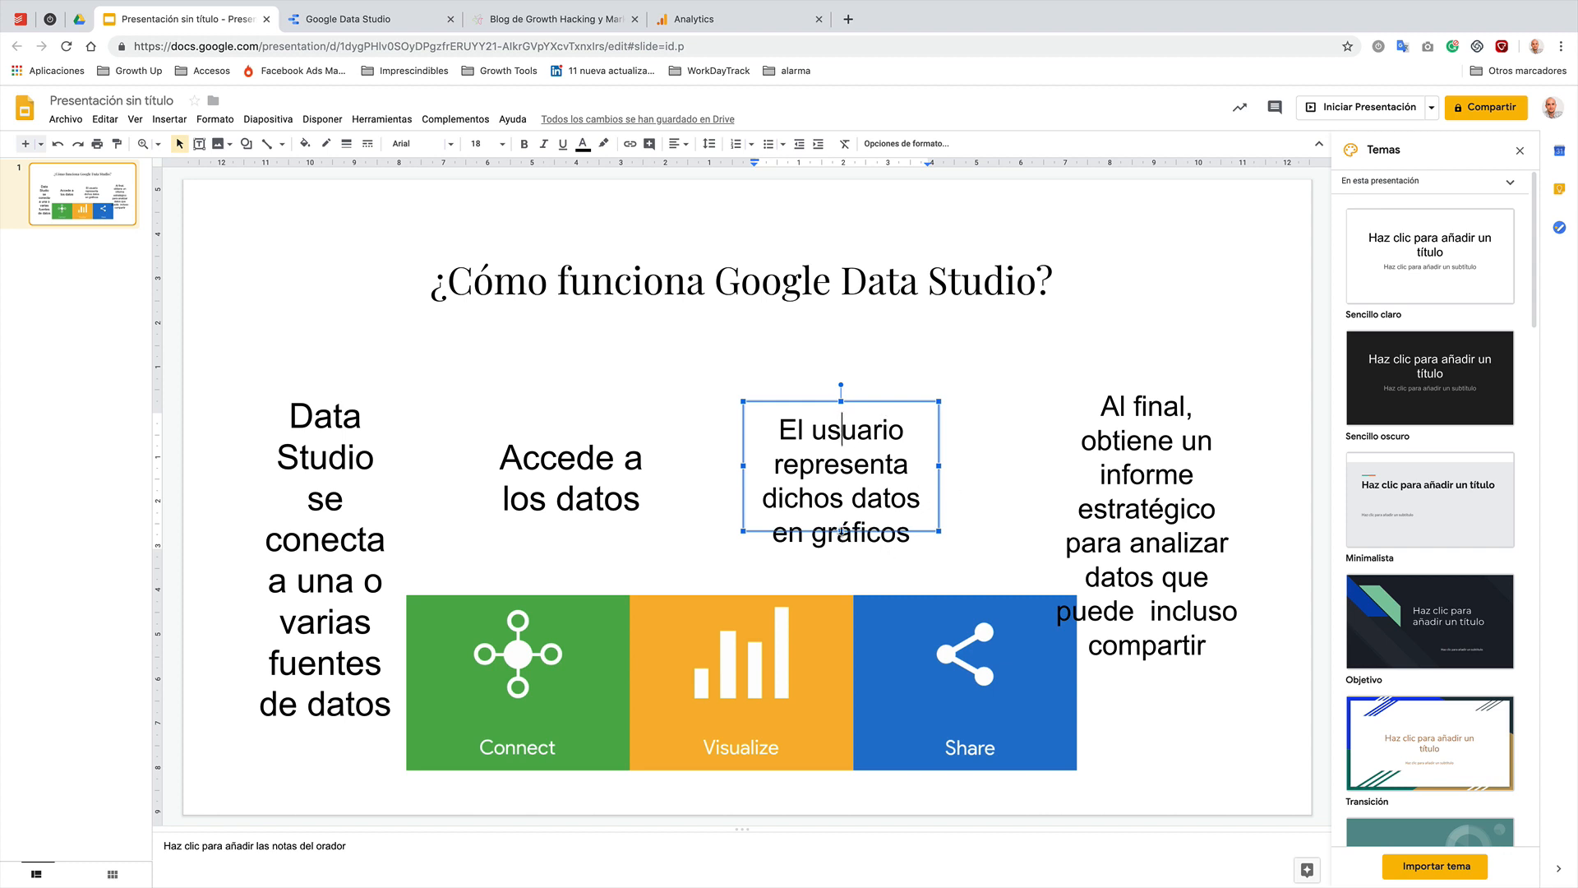
pyautogui.moveTo(841, 531); pyautogui.dragTo(841, 556)
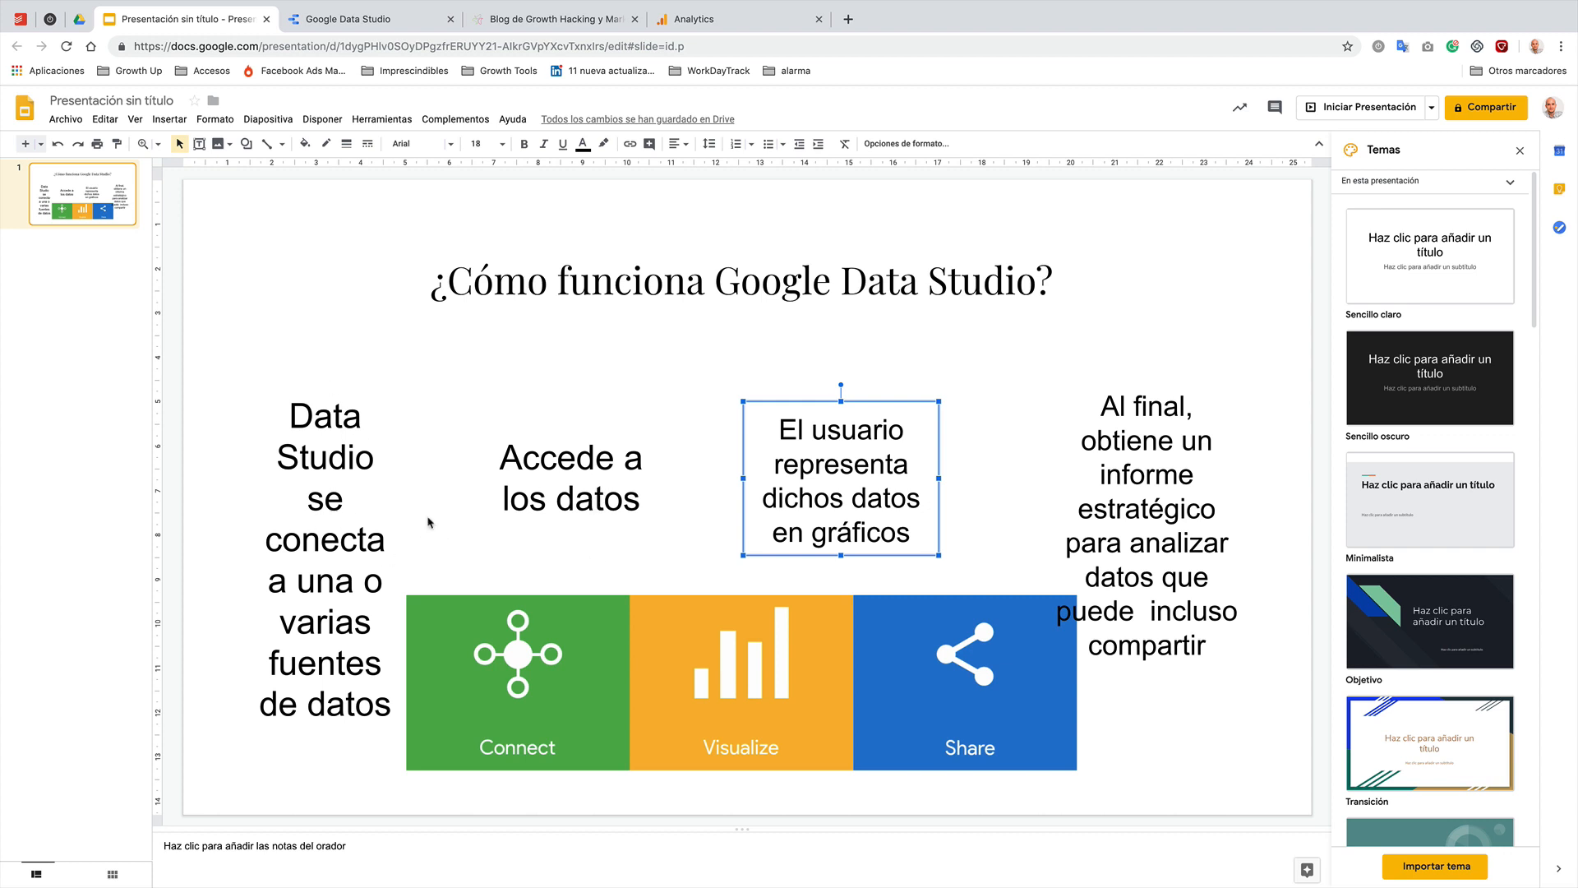
pyautogui.click(361, 454)
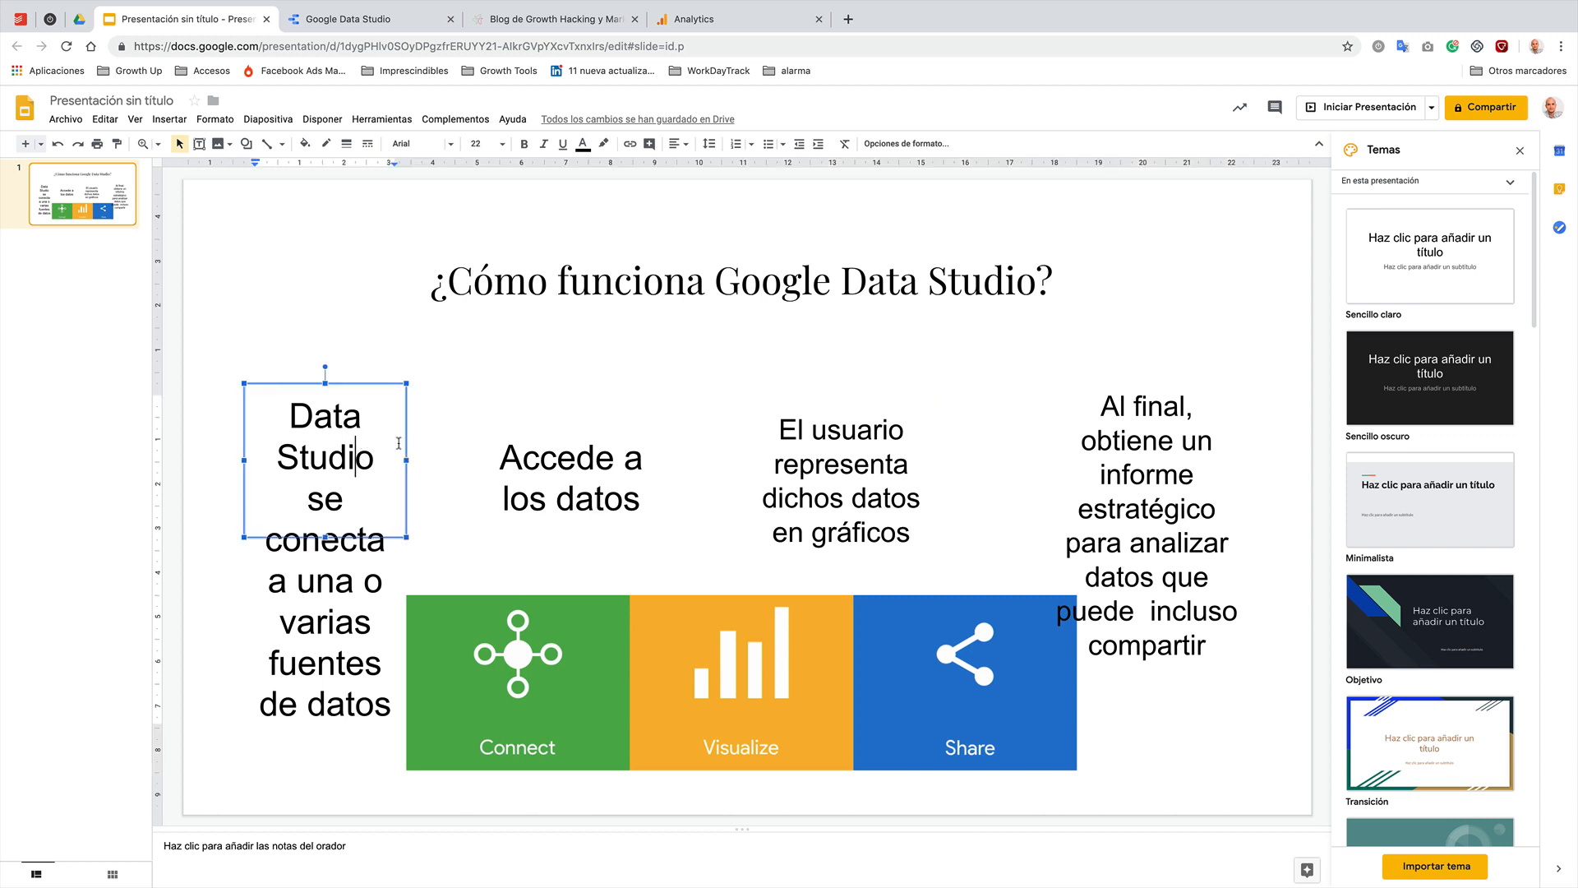
# - Switch to Data Studio and create a new blank report
pyautogui.click(398, 18)
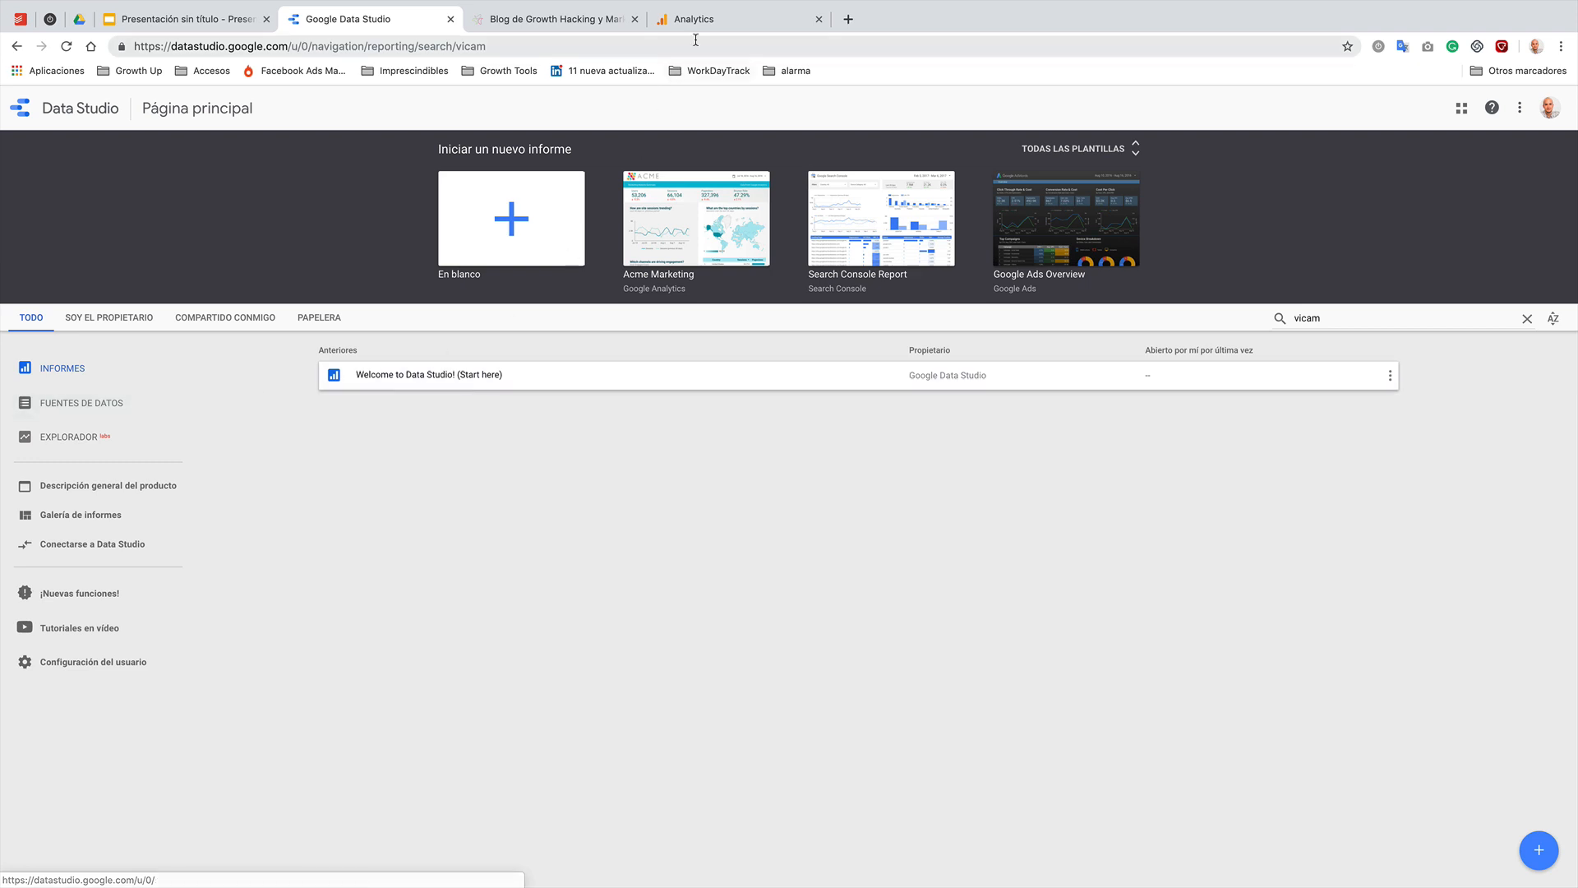
pyautogui.click(703, 25)
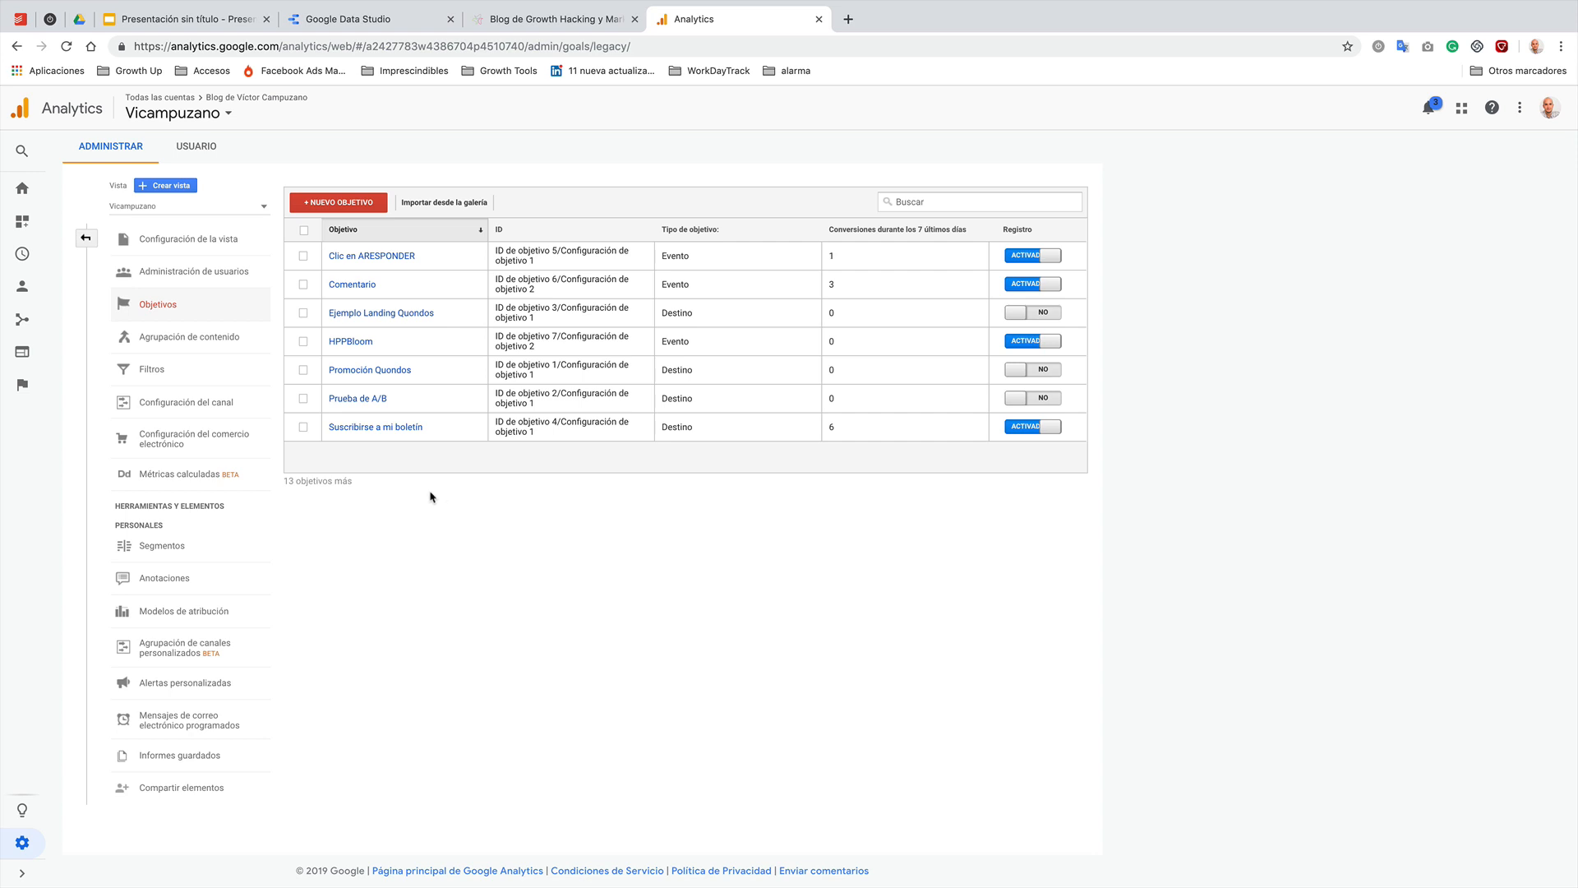
pyautogui.click(395, 20)
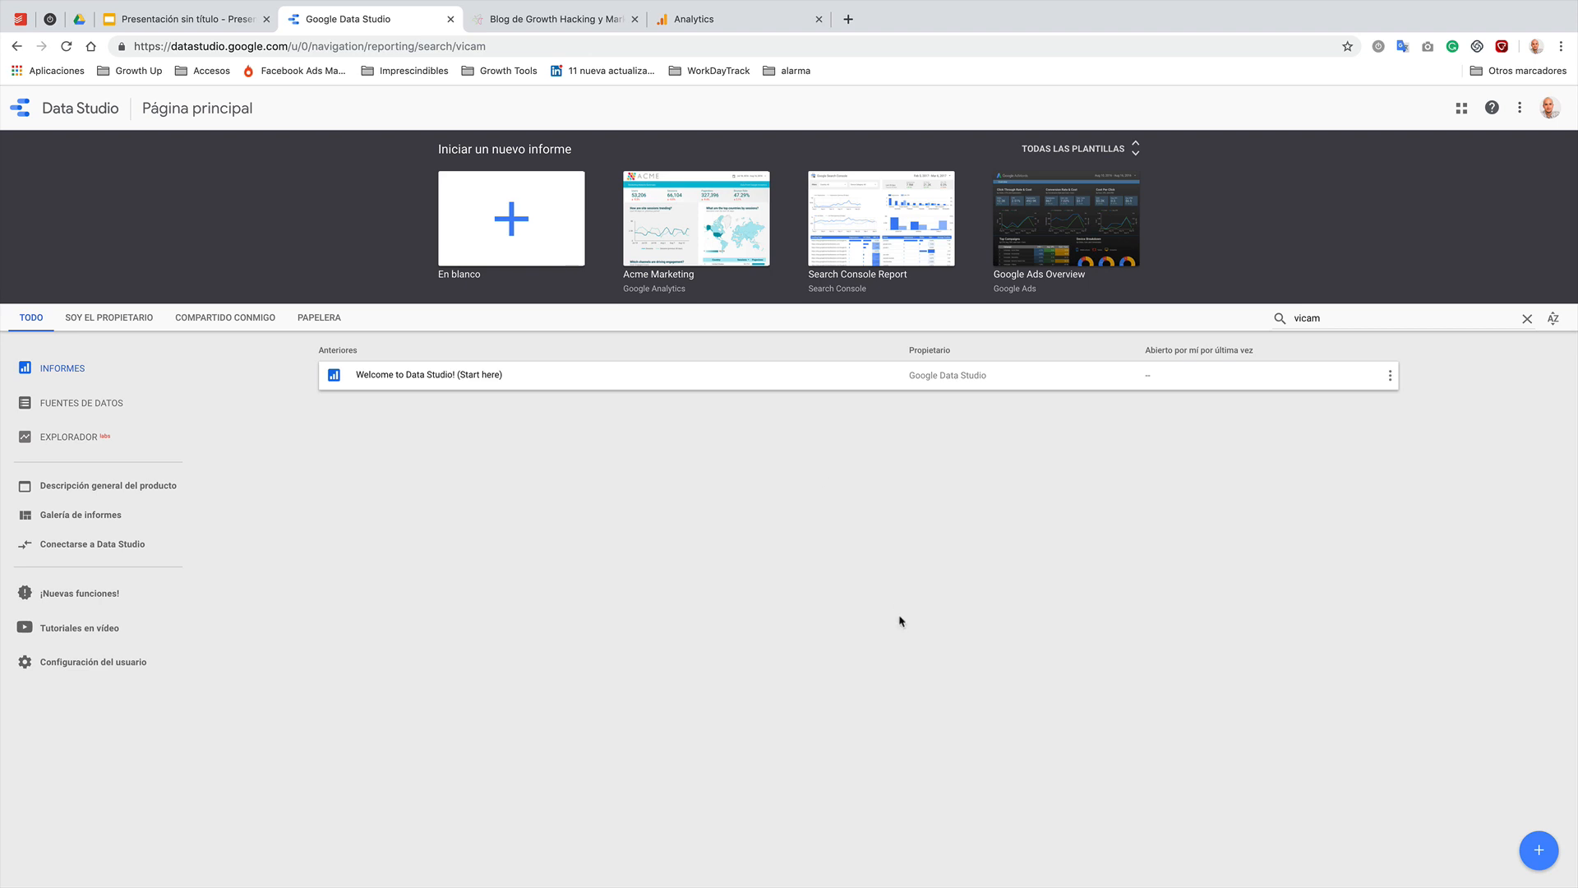
pyautogui.click(567, 245)
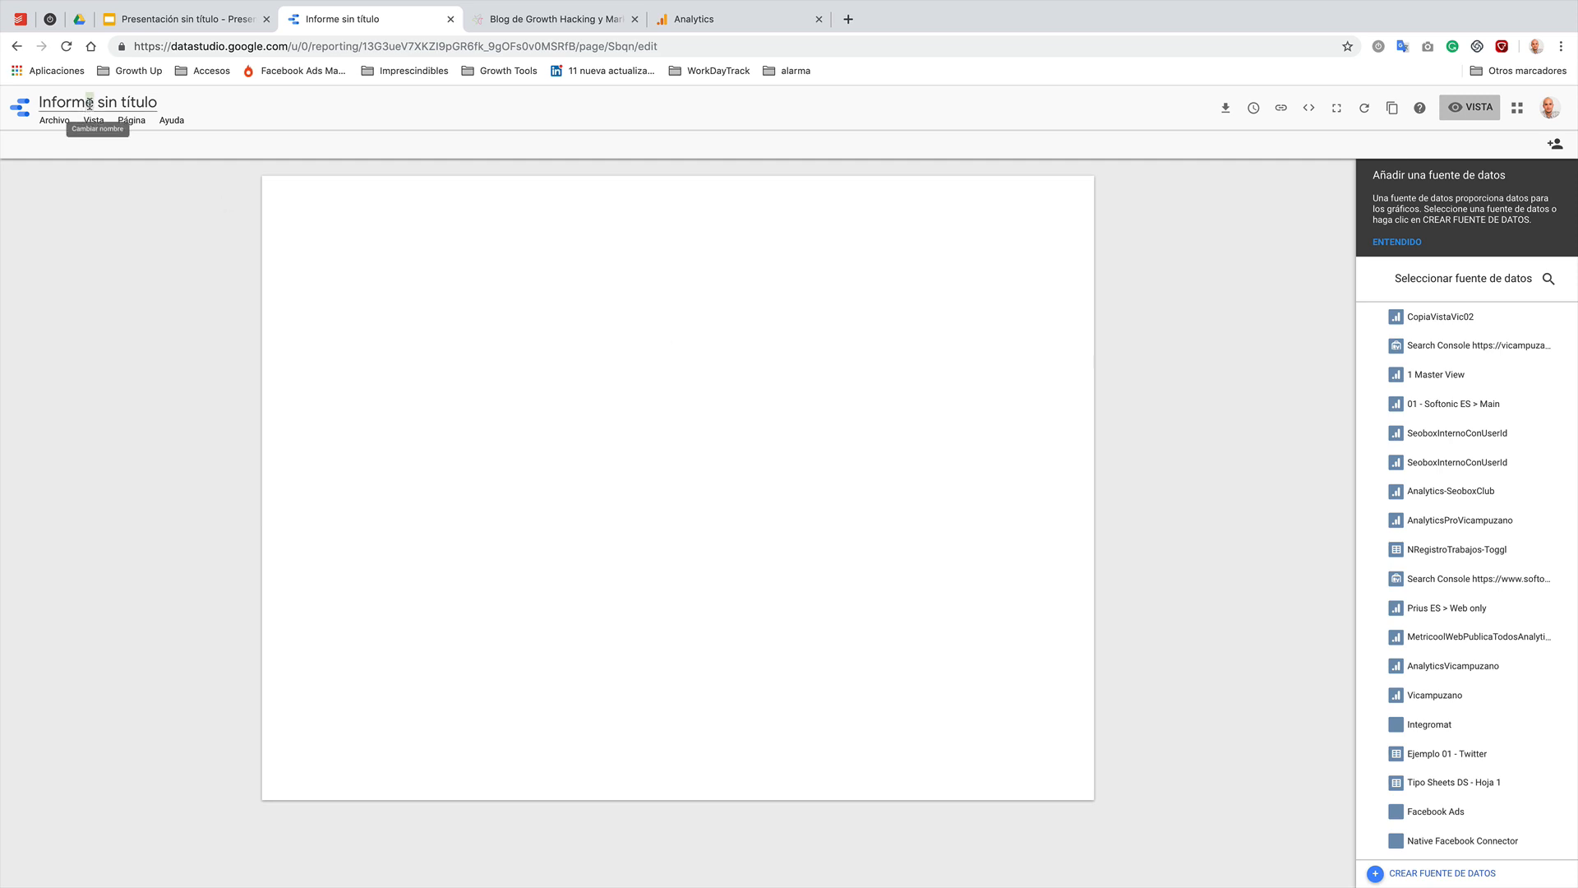
# - Rename the report as "Ejemplo Introducción a Data Studio"
pyautogui.click(116, 104)
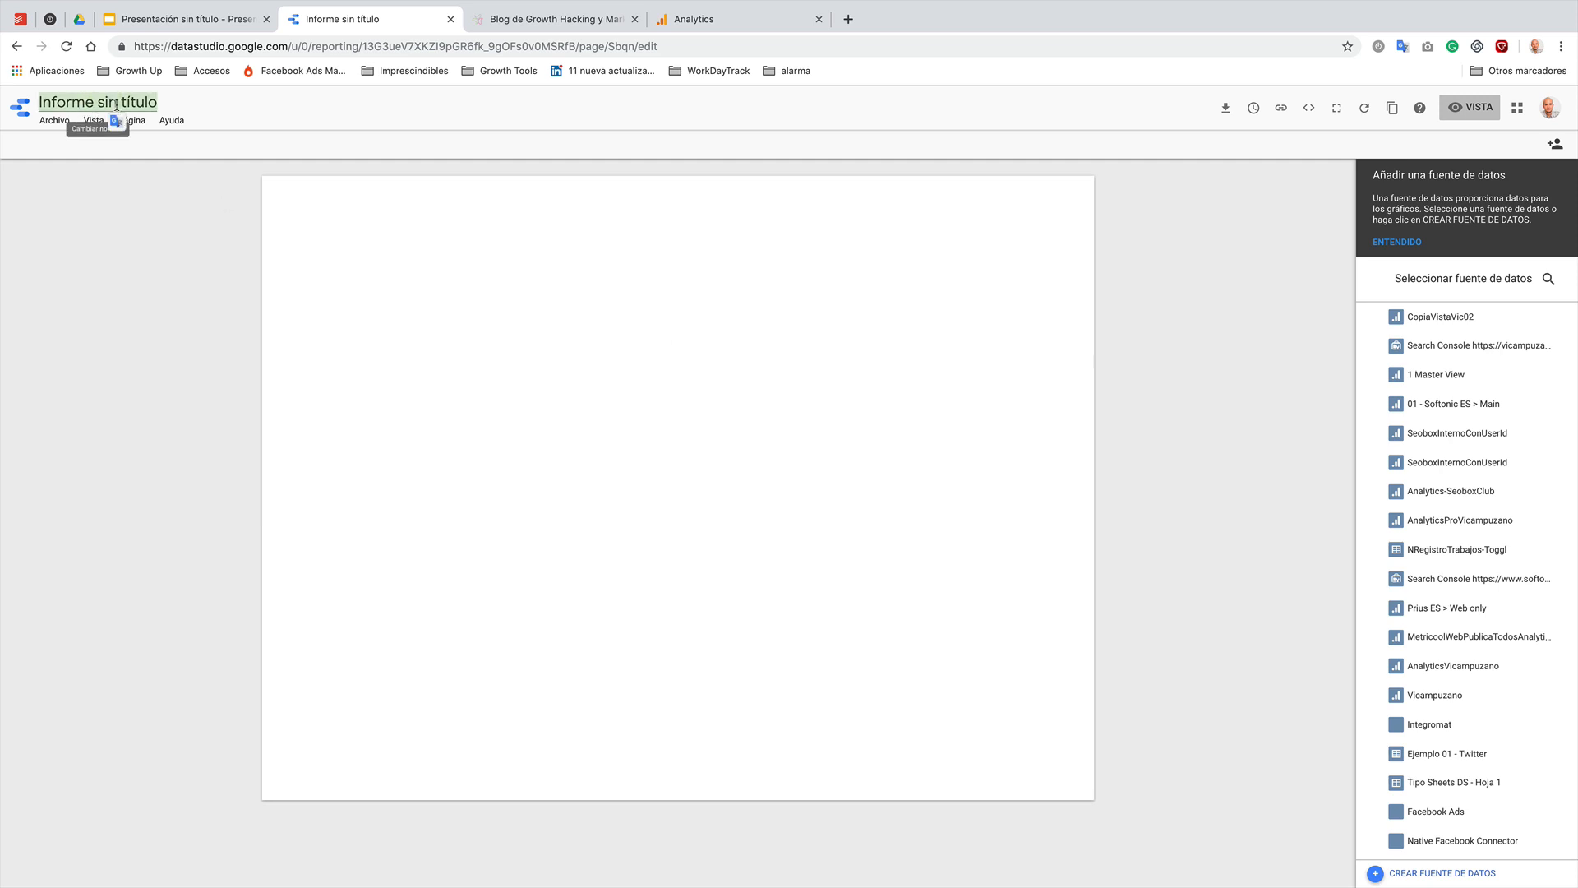
pyautogui.write('Ejemplo')
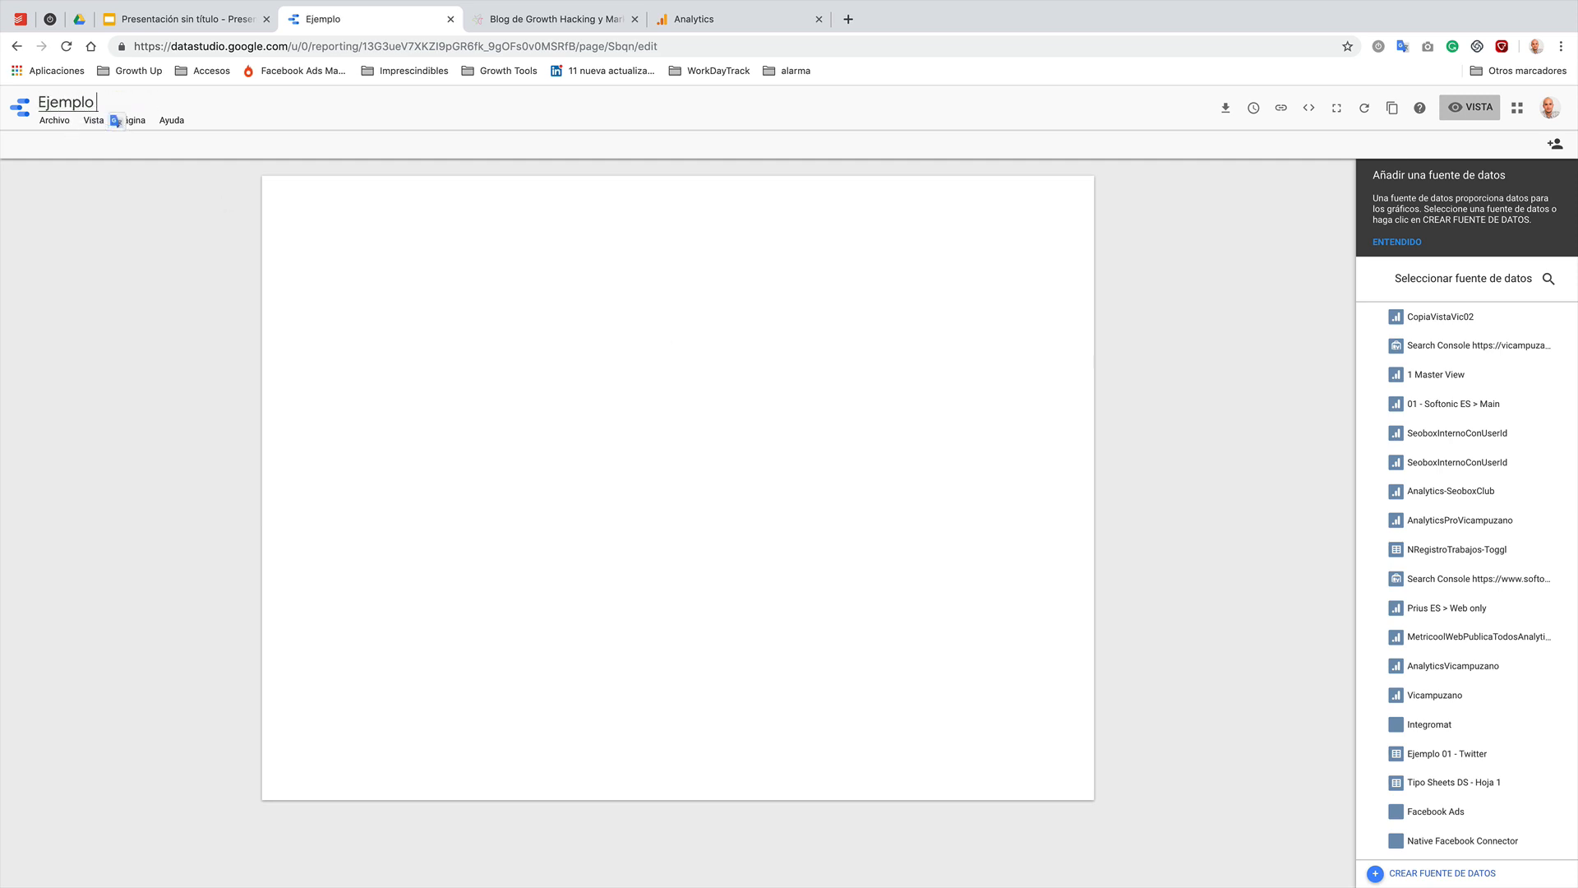
pyautogui.write(' Introducci')
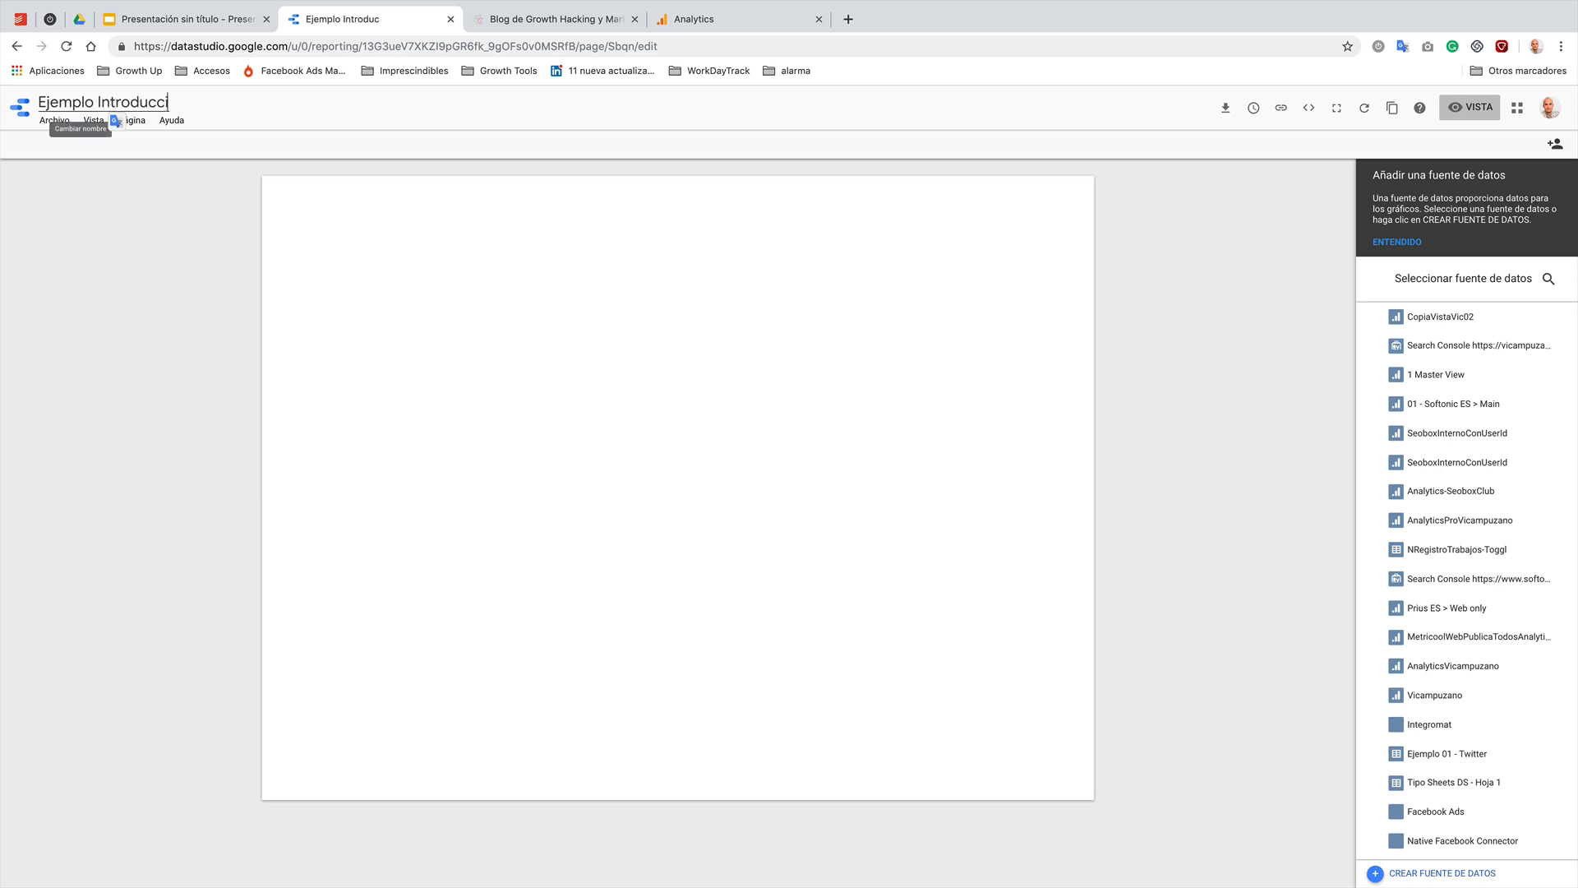
pyautogui.write('ón a Data Stuidio')
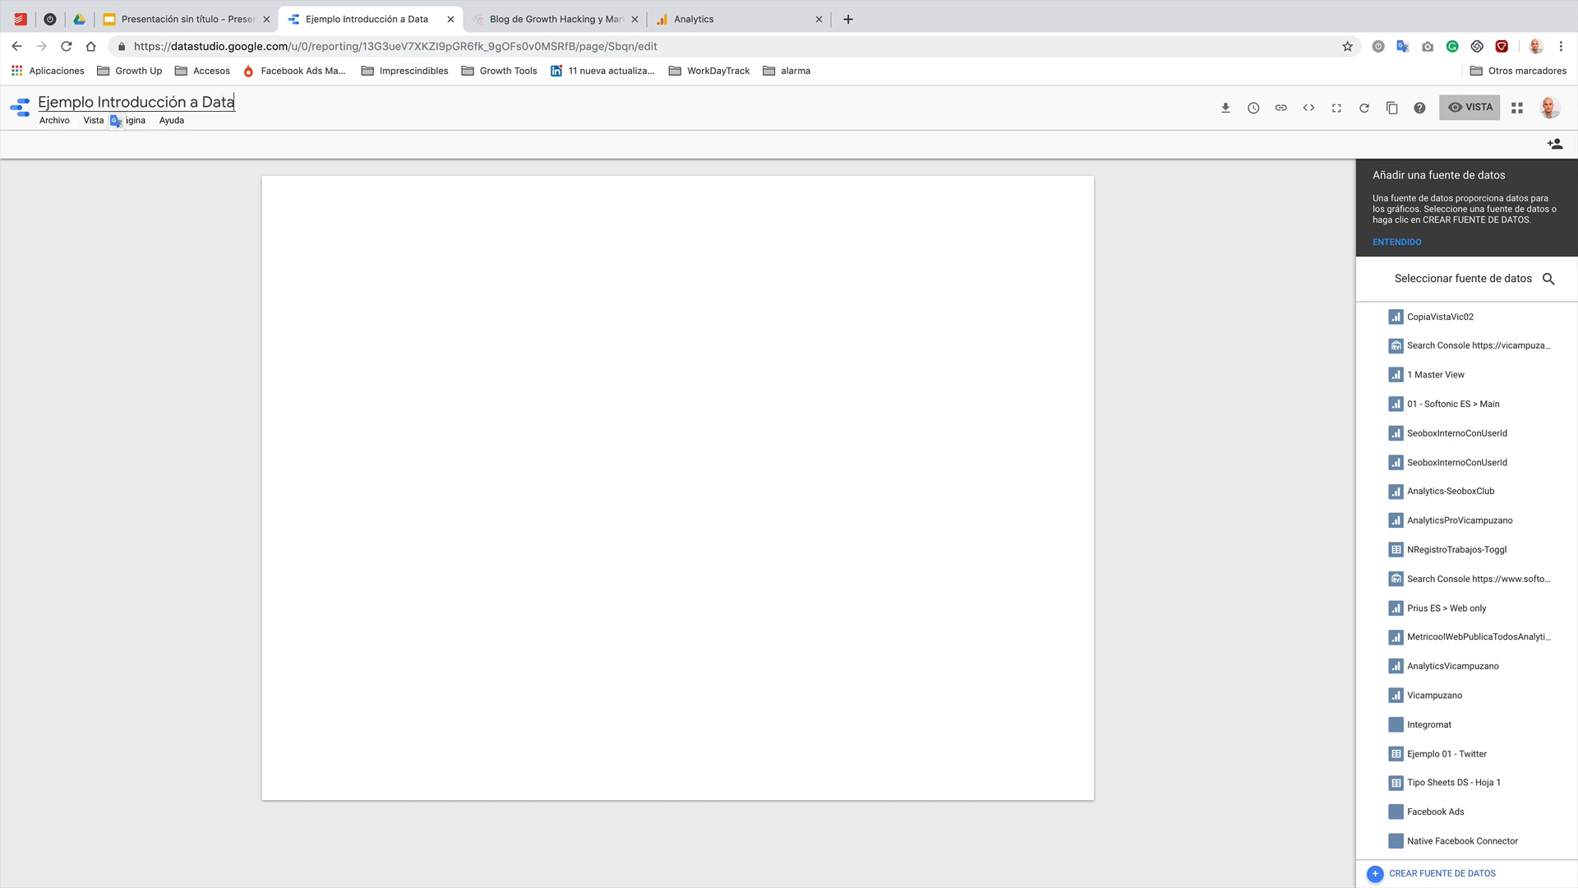
pyautogui.press('BackSpace')
pyautogui.press('BackSpace')
pyautogui.press('BackSpace')
pyautogui.press('BackSpace')
pyautogui.write('dio')
pyautogui.press('Return')
# - Dismiss the hint about adding a data source and start creating a new data source for the report
pyautogui.click(1413, 247)
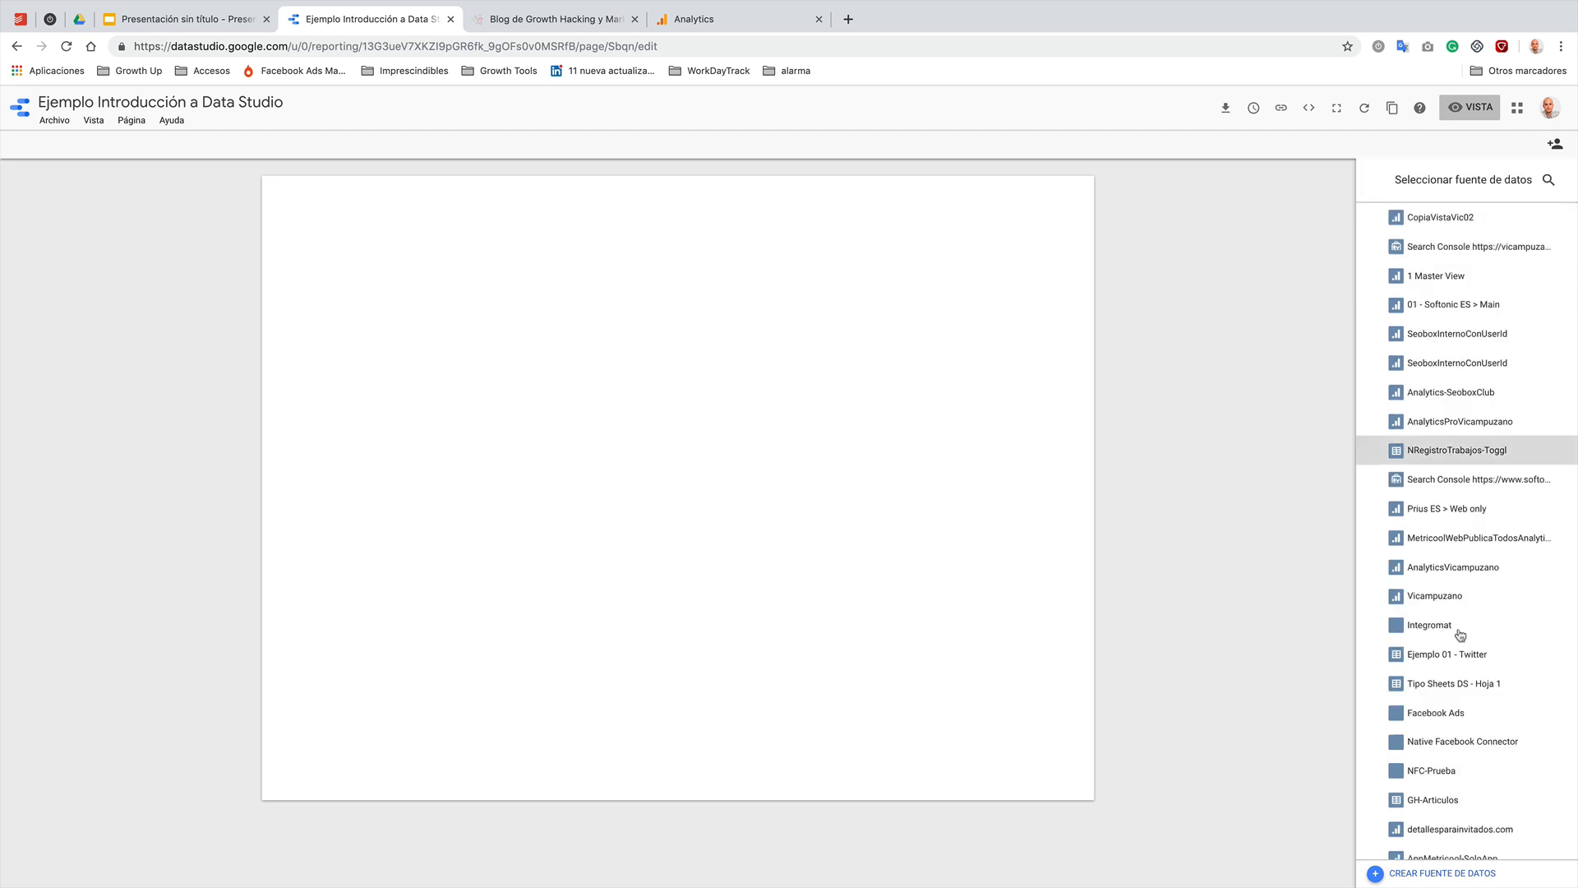
pyautogui.click(1468, 875)
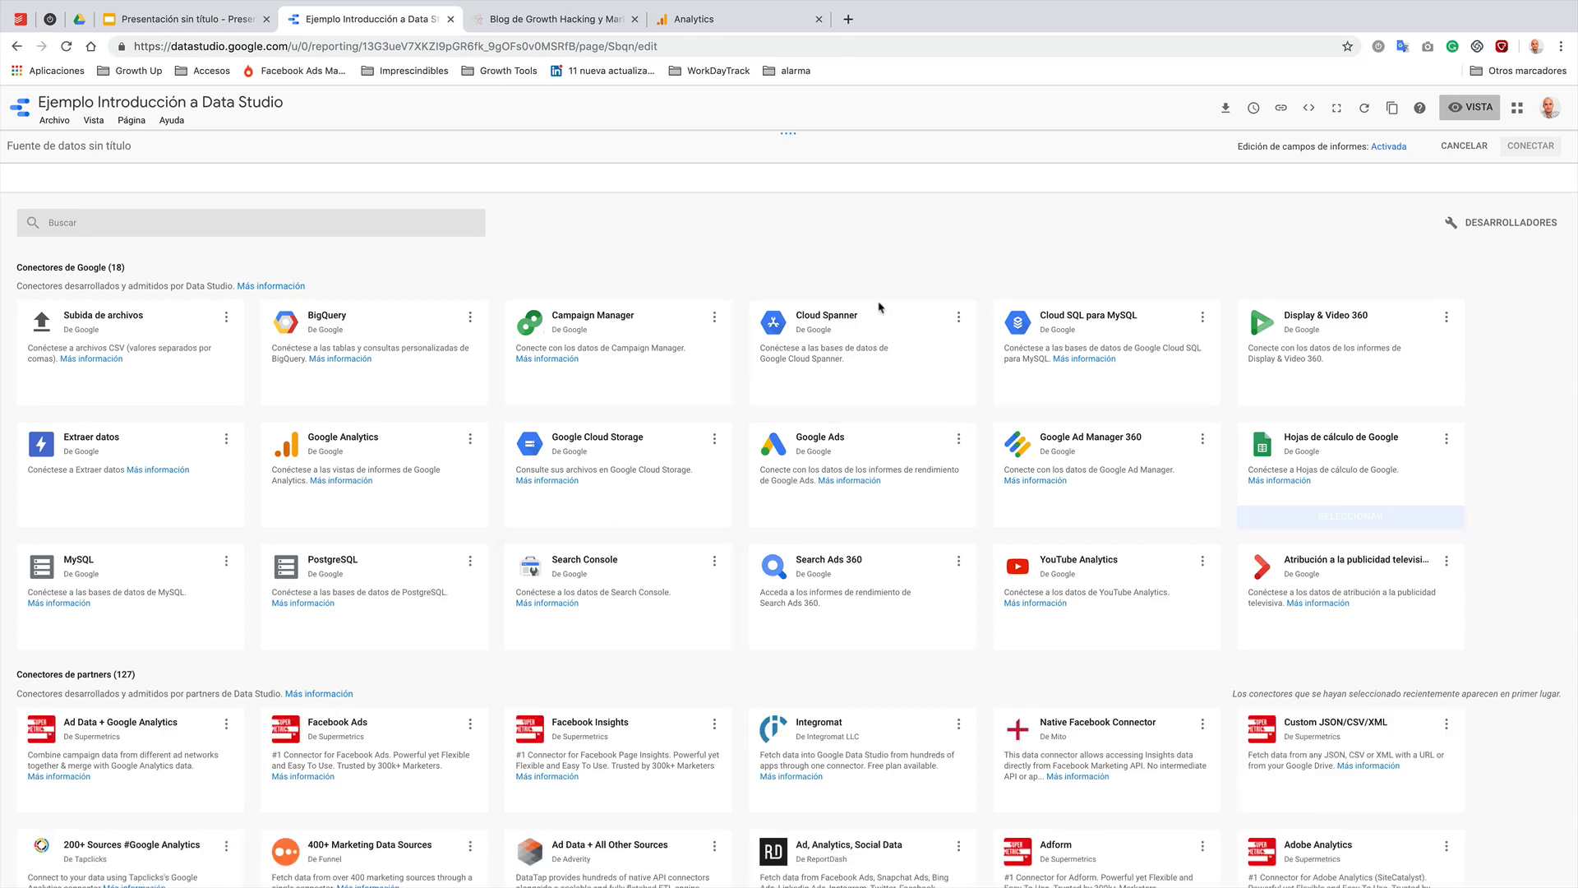
# - Look through the gallery of Google, partner and open-source connectors available for the data source
pyautogui.scroll(-3, 1299, 657)
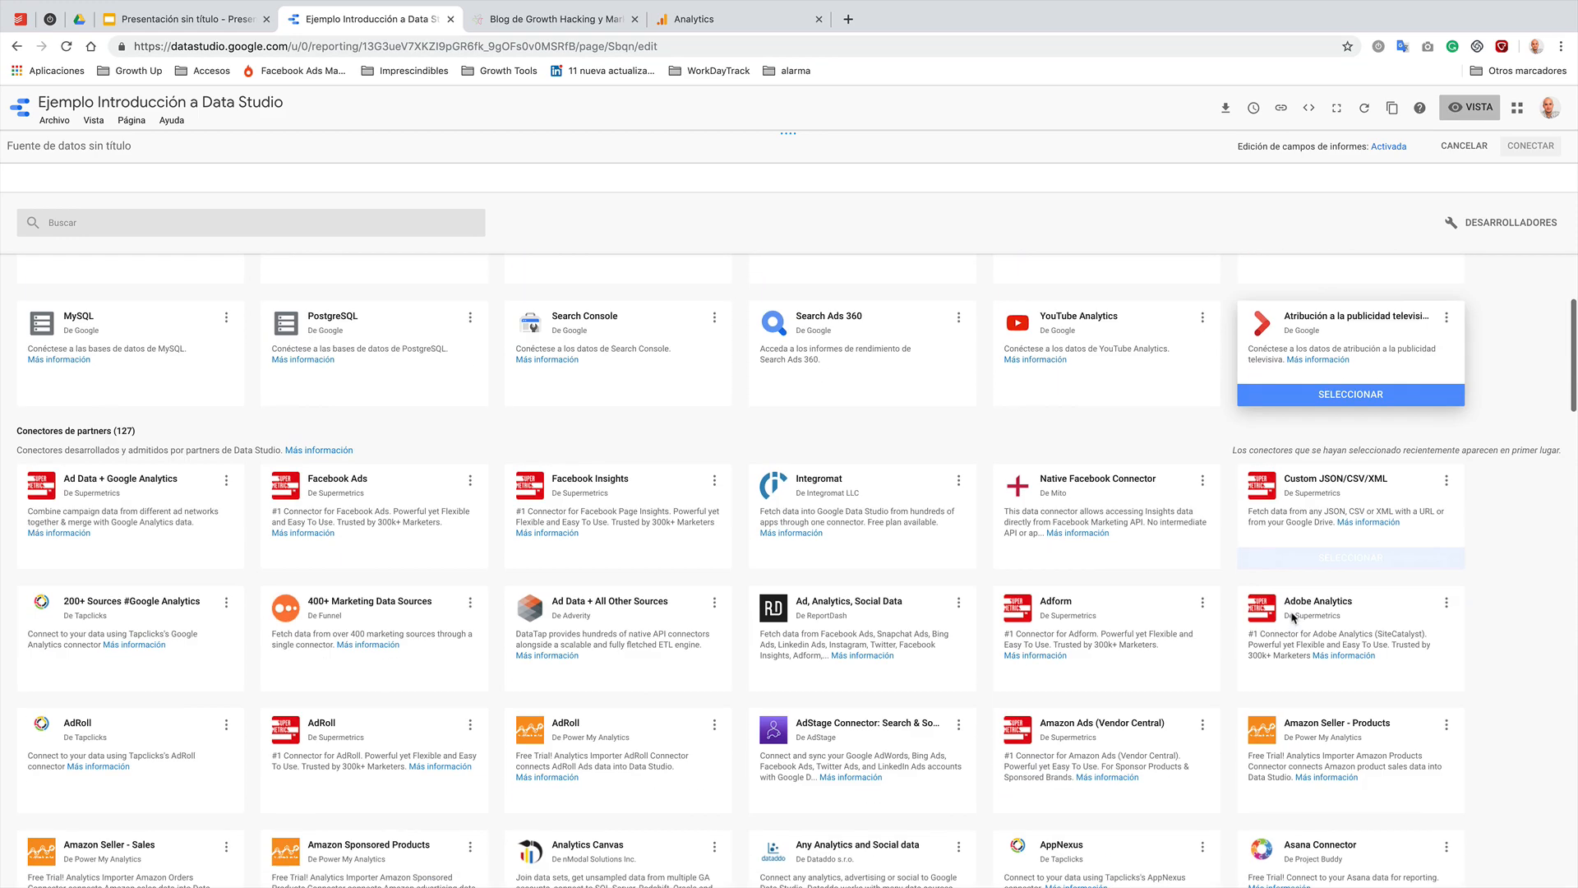
pyautogui.scroll(4, 1296, 617)
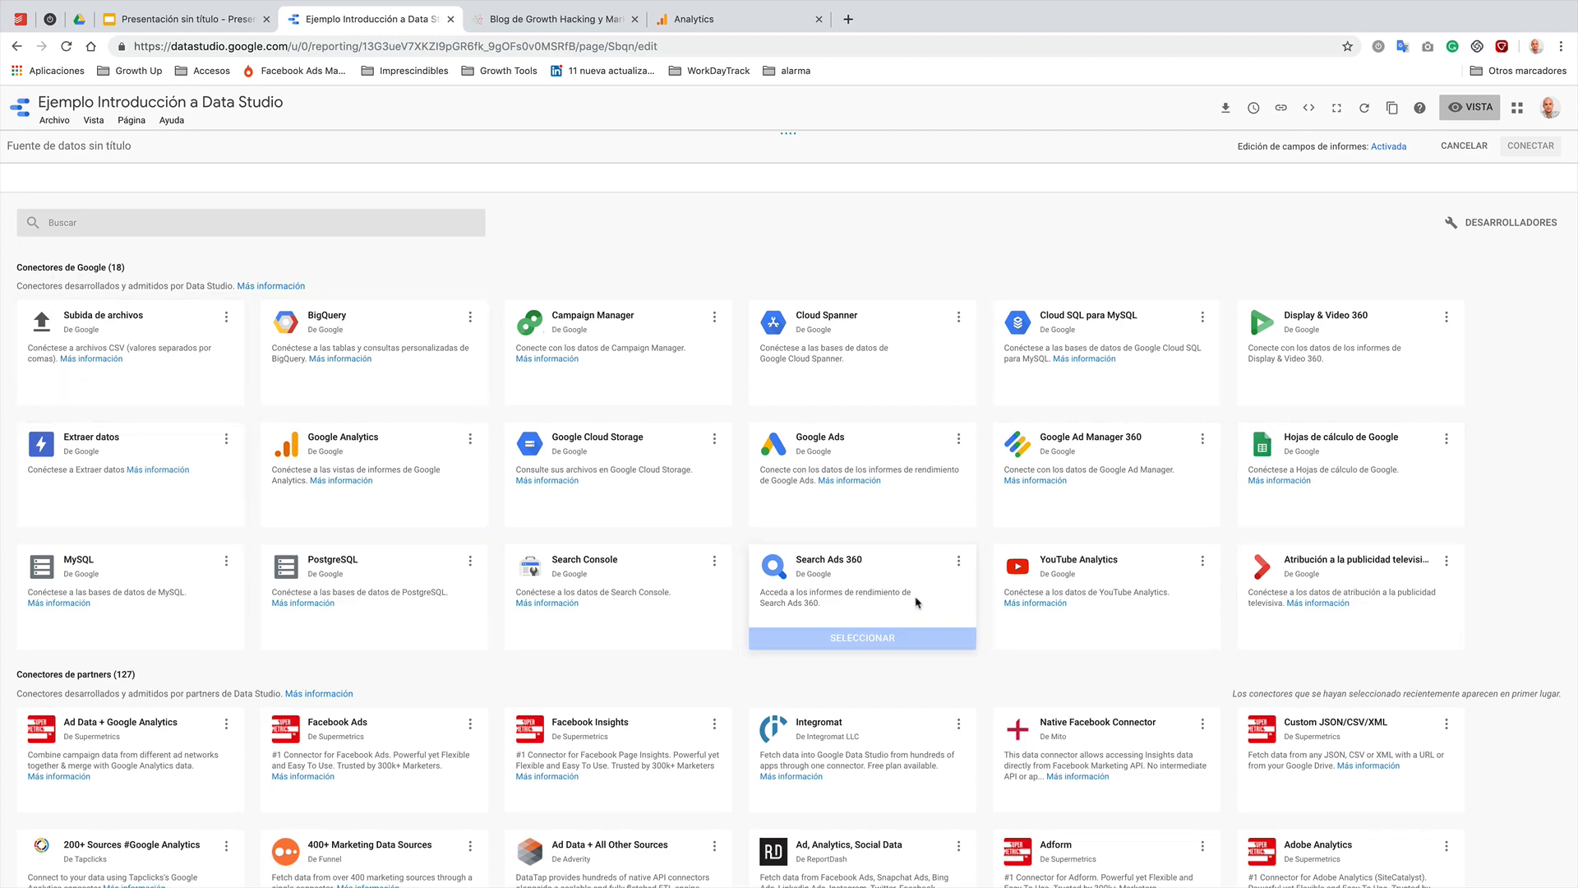
pyautogui.scroll(-5, 173, 535)
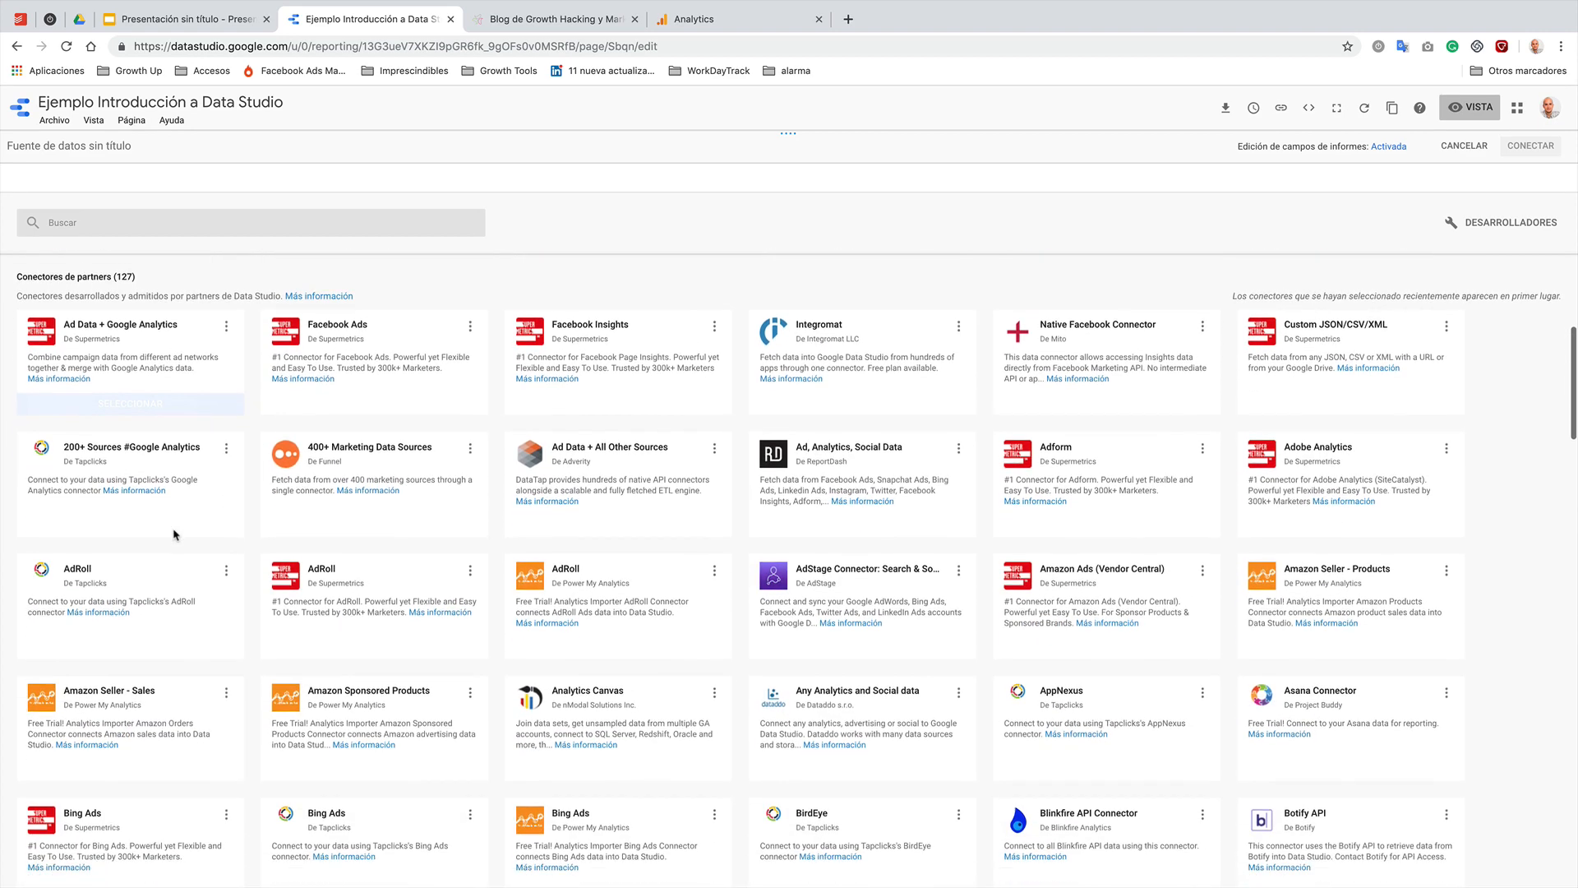
pyautogui.scroll(-6, 1036, 706)
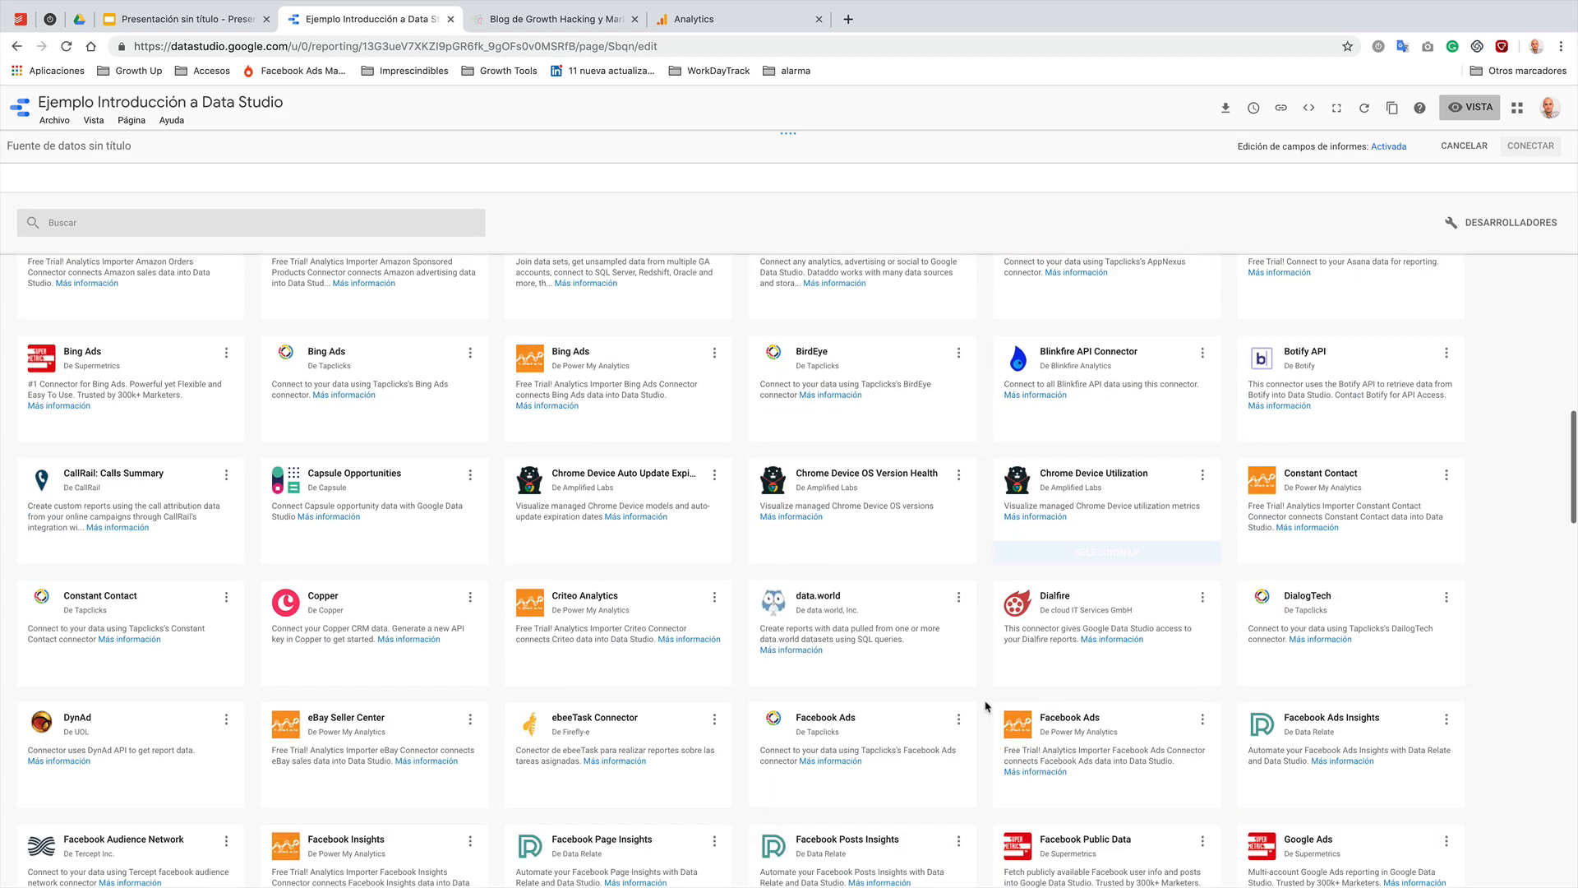
pyautogui.scroll(-2, 987, 705)
pyautogui.scroll(-4, 957, 701)
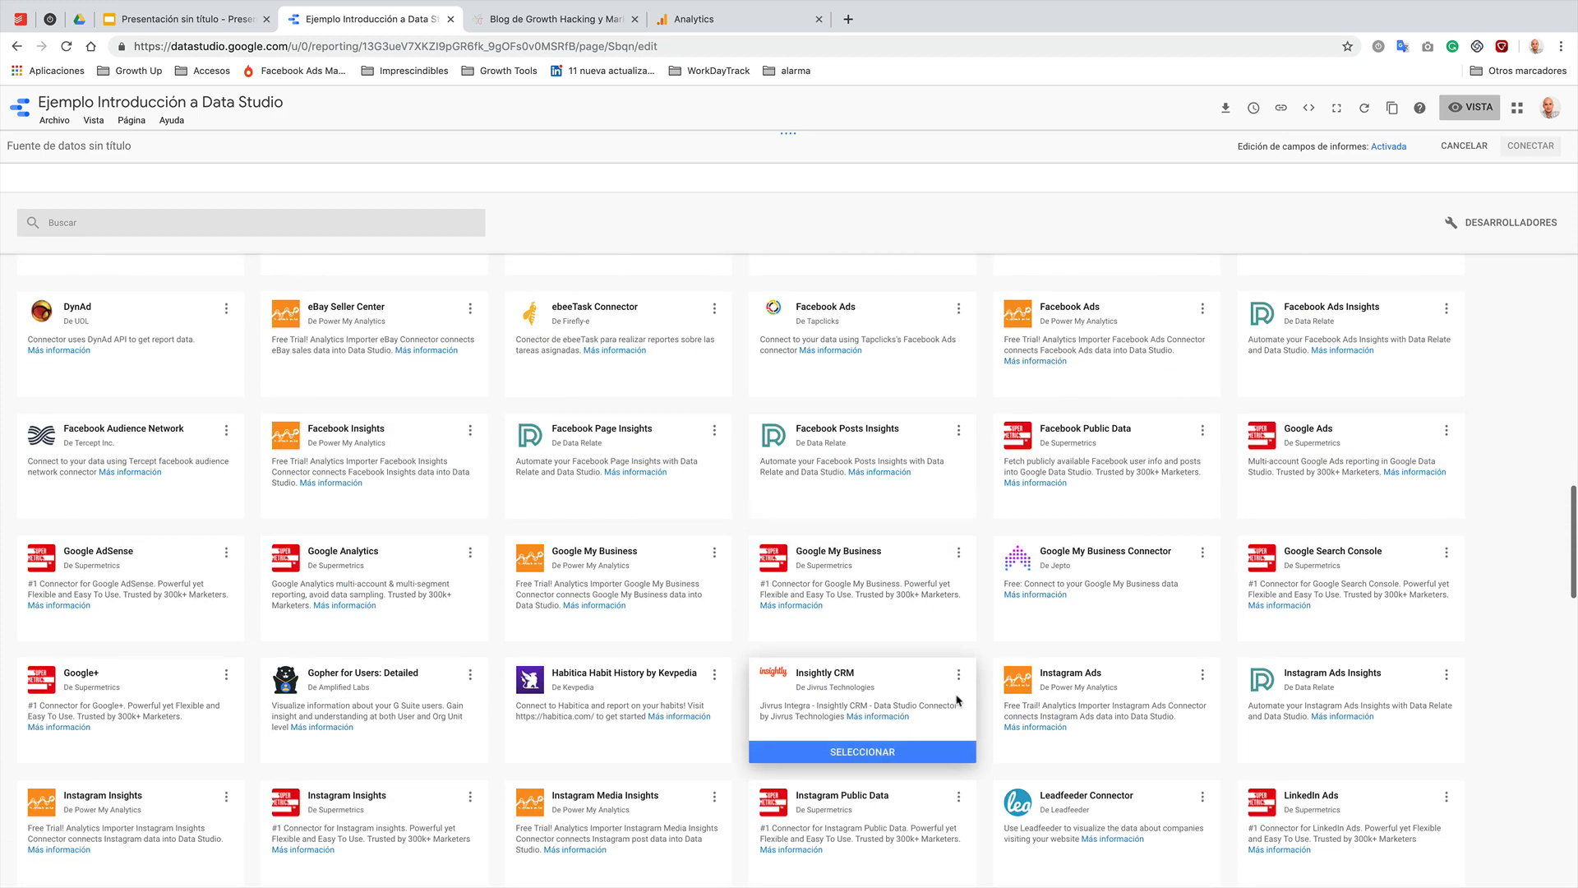
pyautogui.scroll(-20, 958, 700)
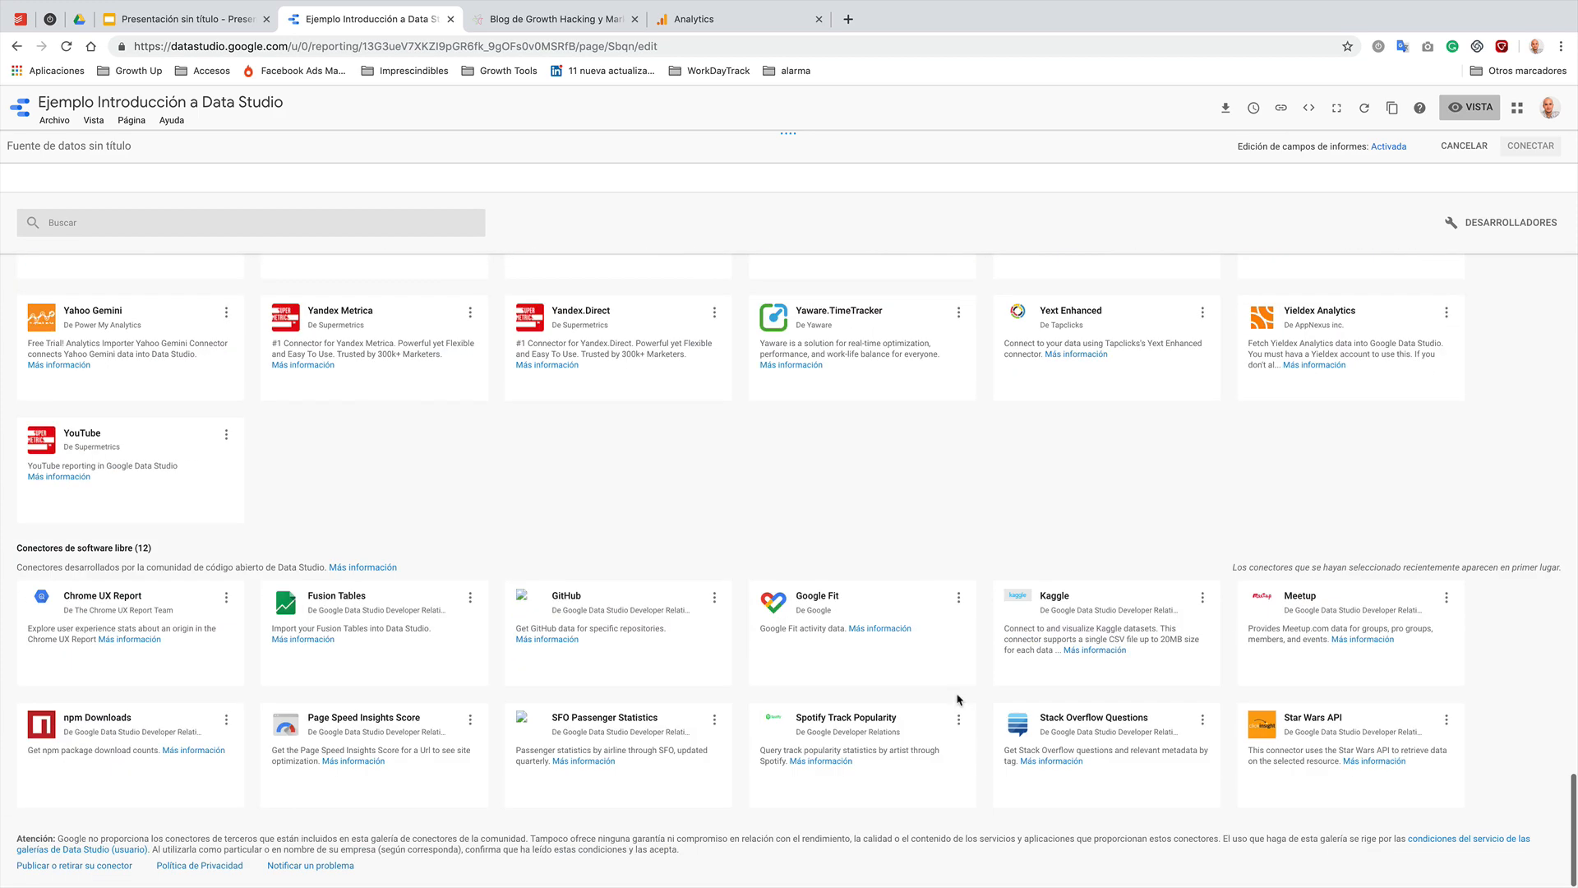
pyautogui.scroll(3, 957, 697)
pyautogui.scroll(-3, 957, 695)
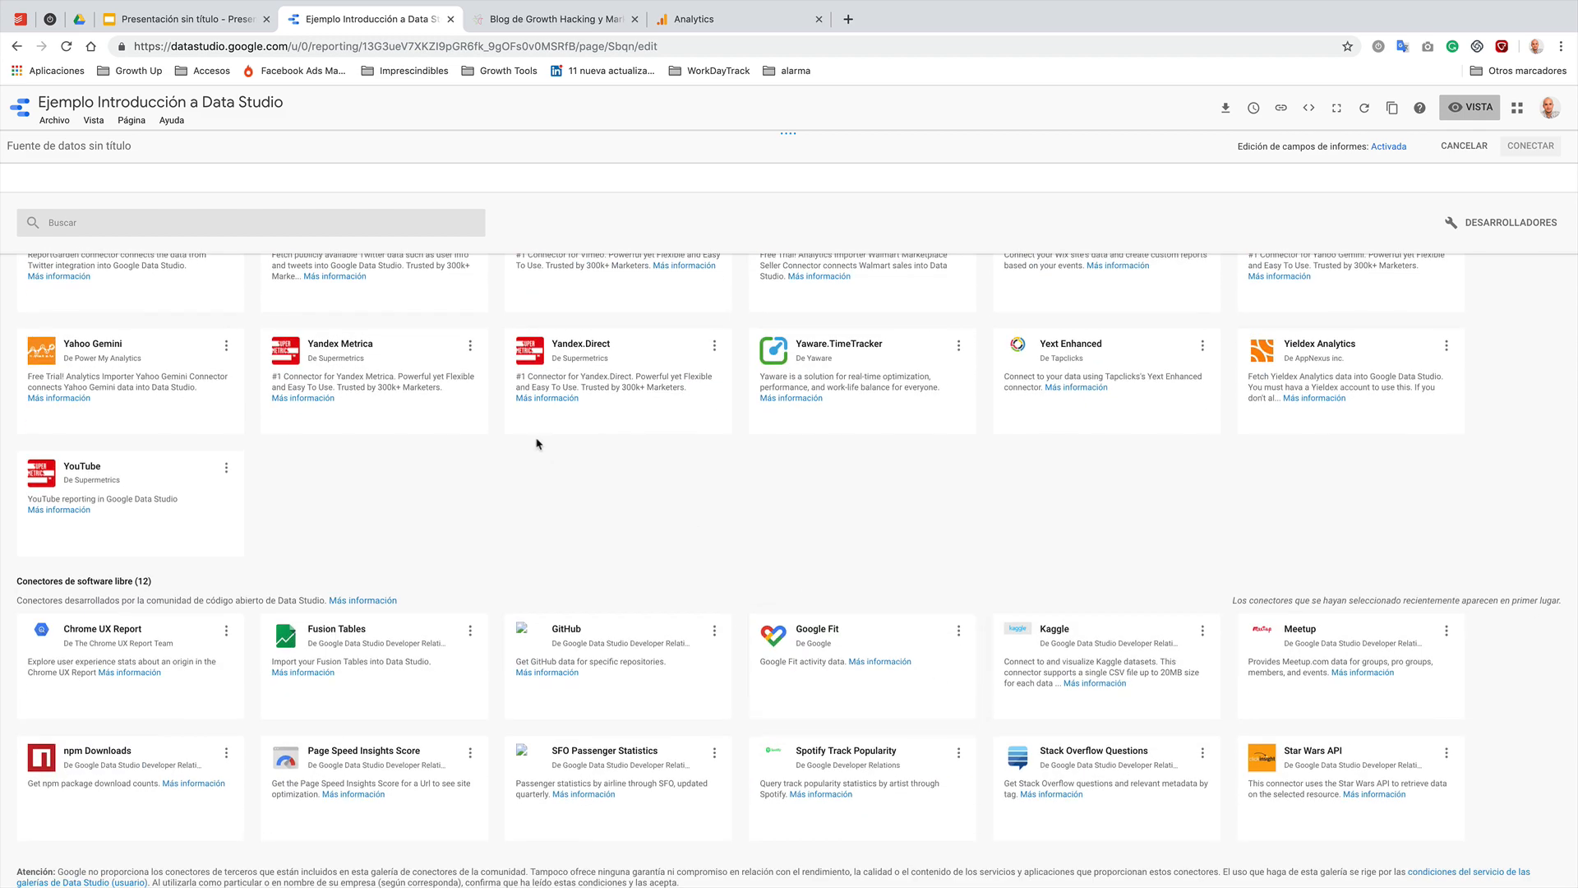
pyautogui.scroll(20, 536, 443)
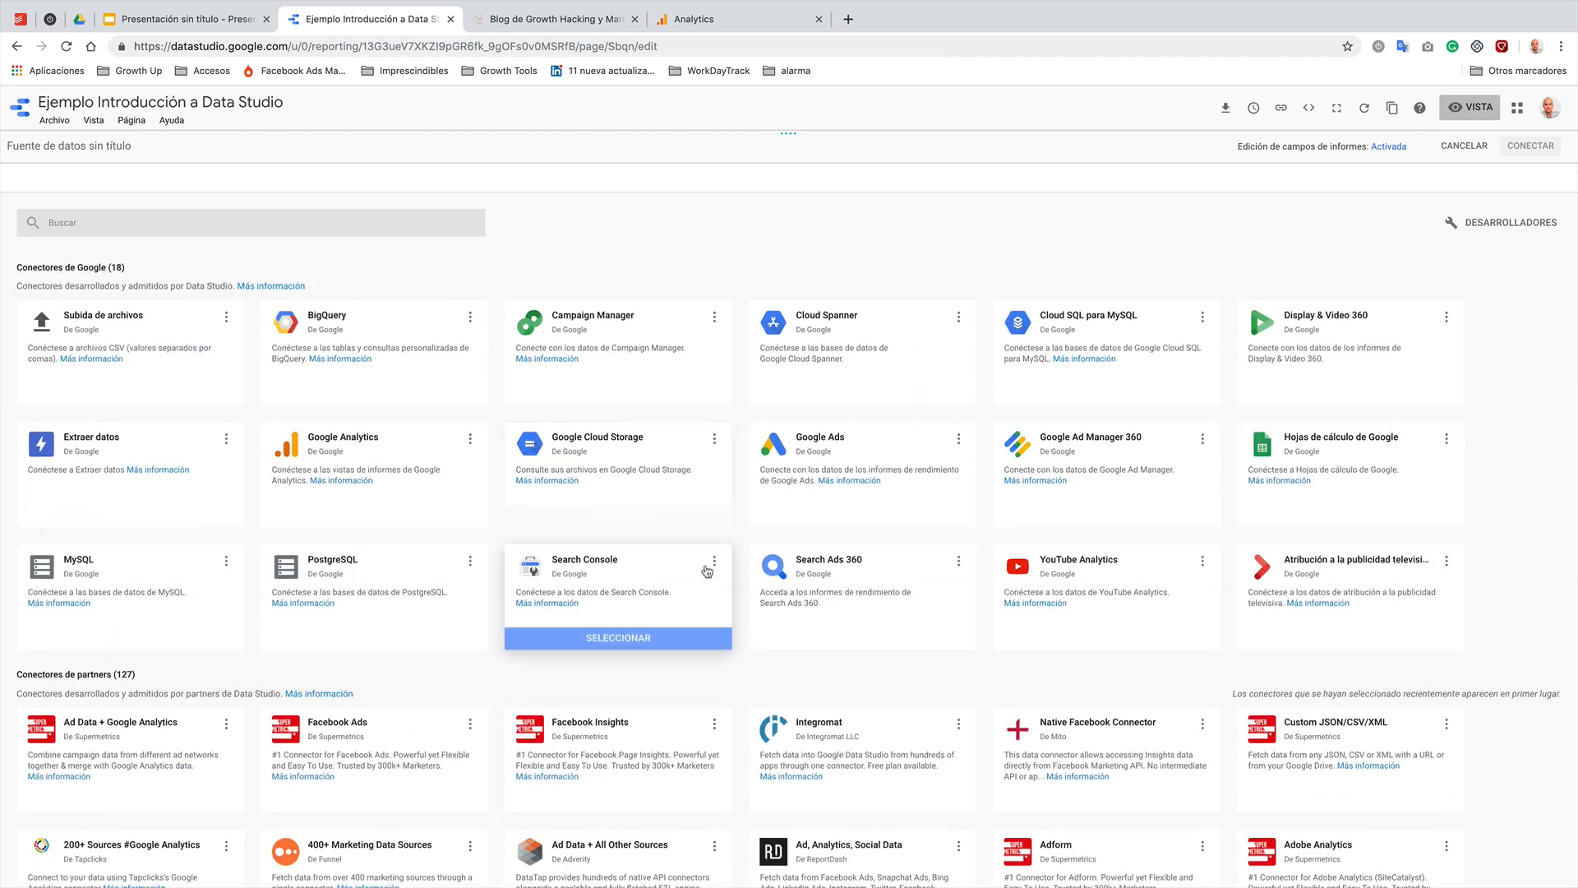
pyautogui.scroll(-3, 705, 564)
pyautogui.scroll(-1, 874, 543)
pyautogui.scroll(-2, 873, 543)
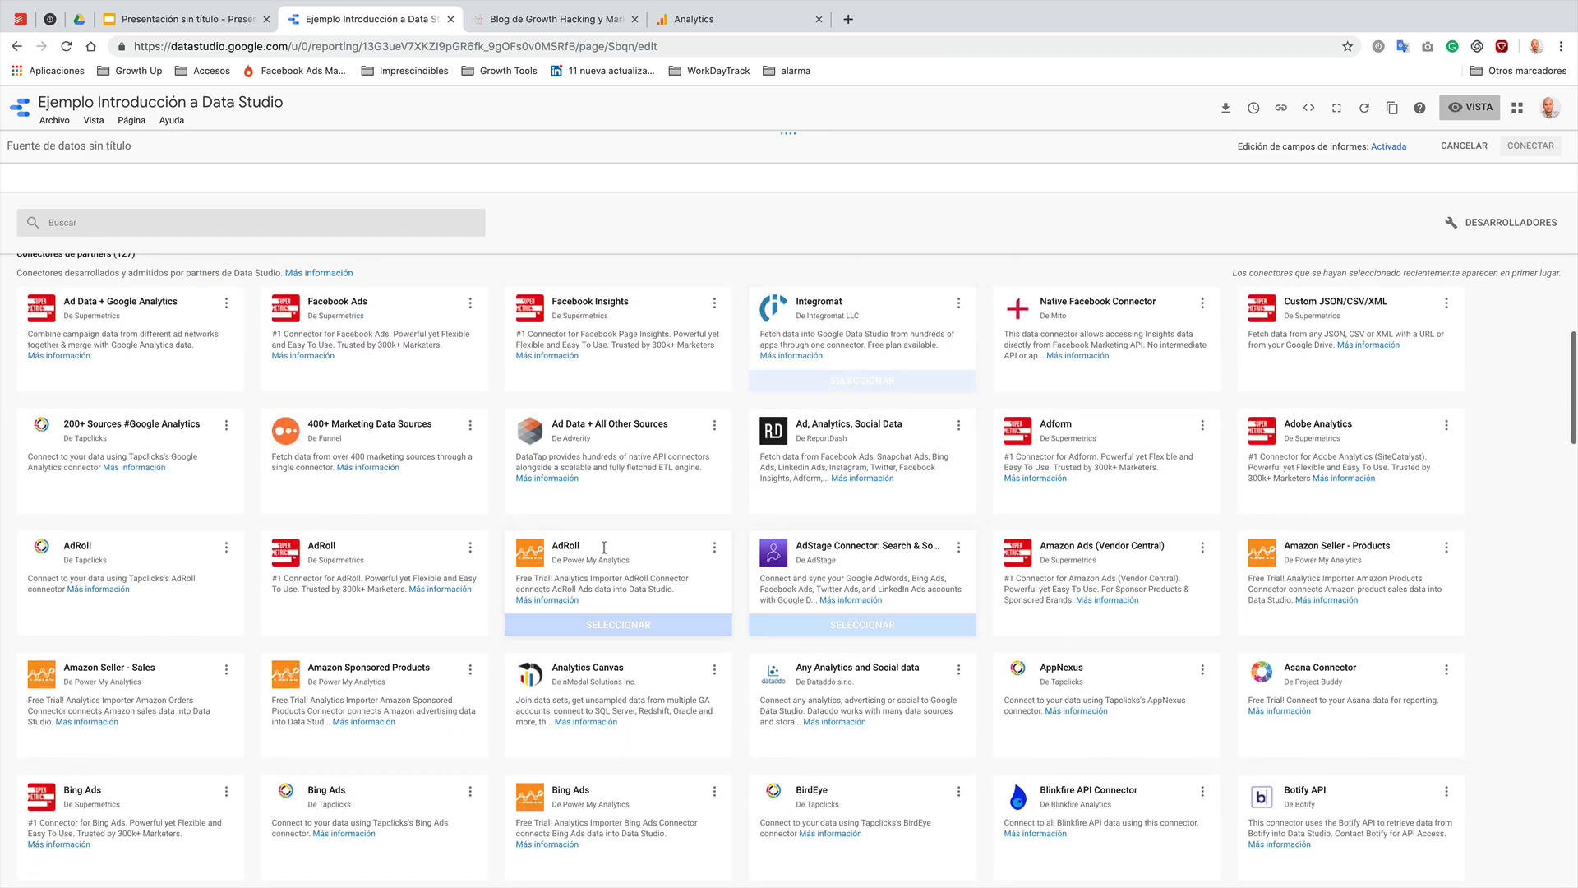
pyautogui.scroll(5, 794, 555)
pyautogui.scroll(-1, 795, 552)
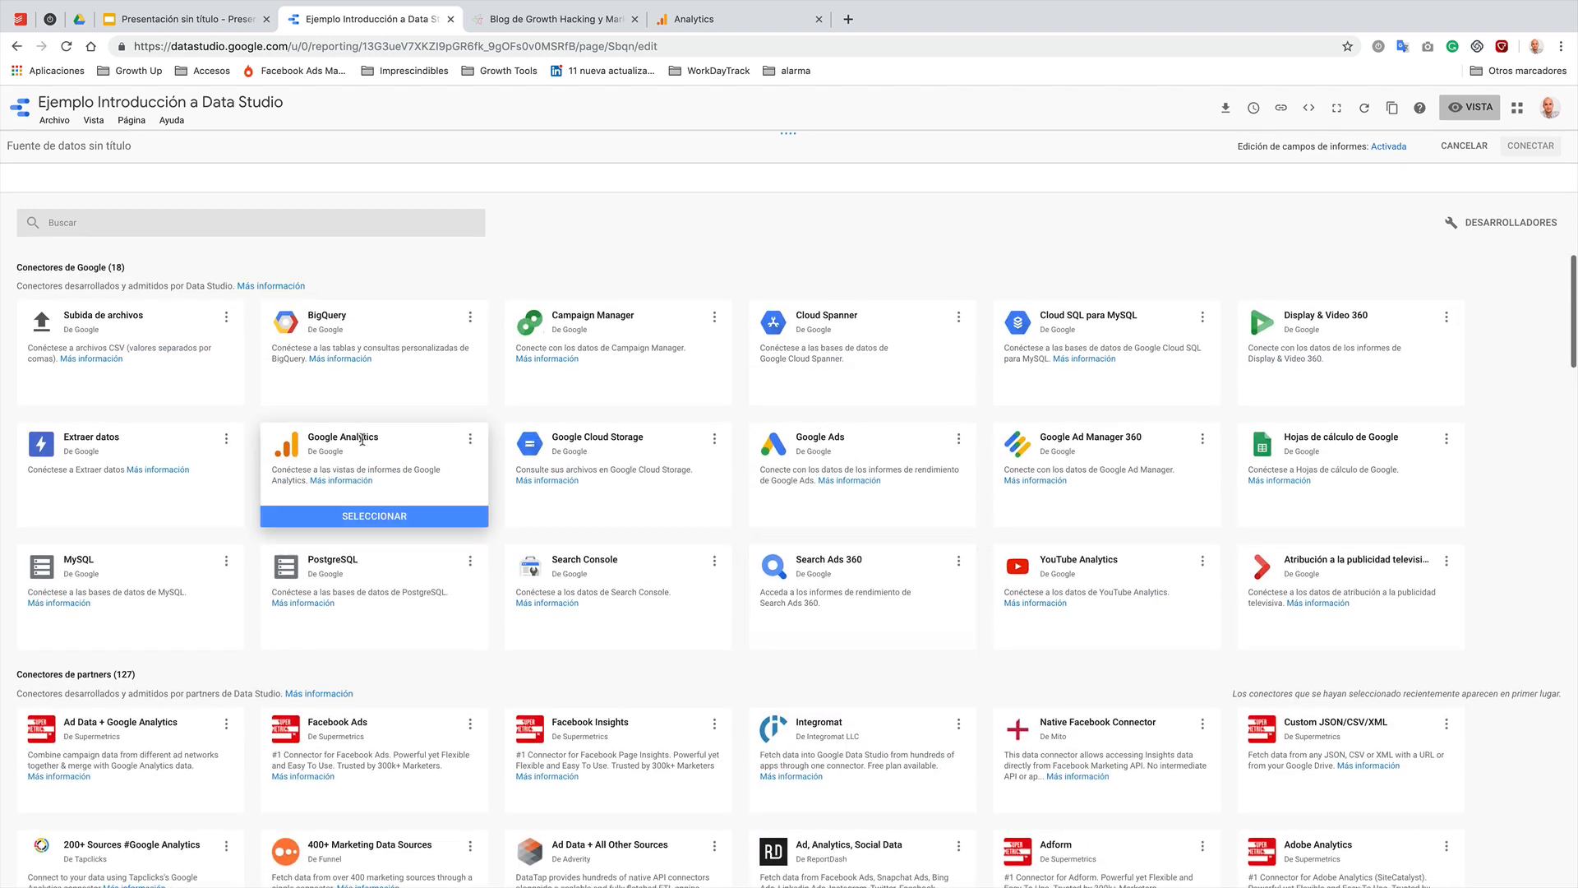
# - Choose the Google Analytics connector and select the BlogVicampuzano account, its personal blog property and the CopiaVistaVic02 view
pyautogui.click(383, 518)
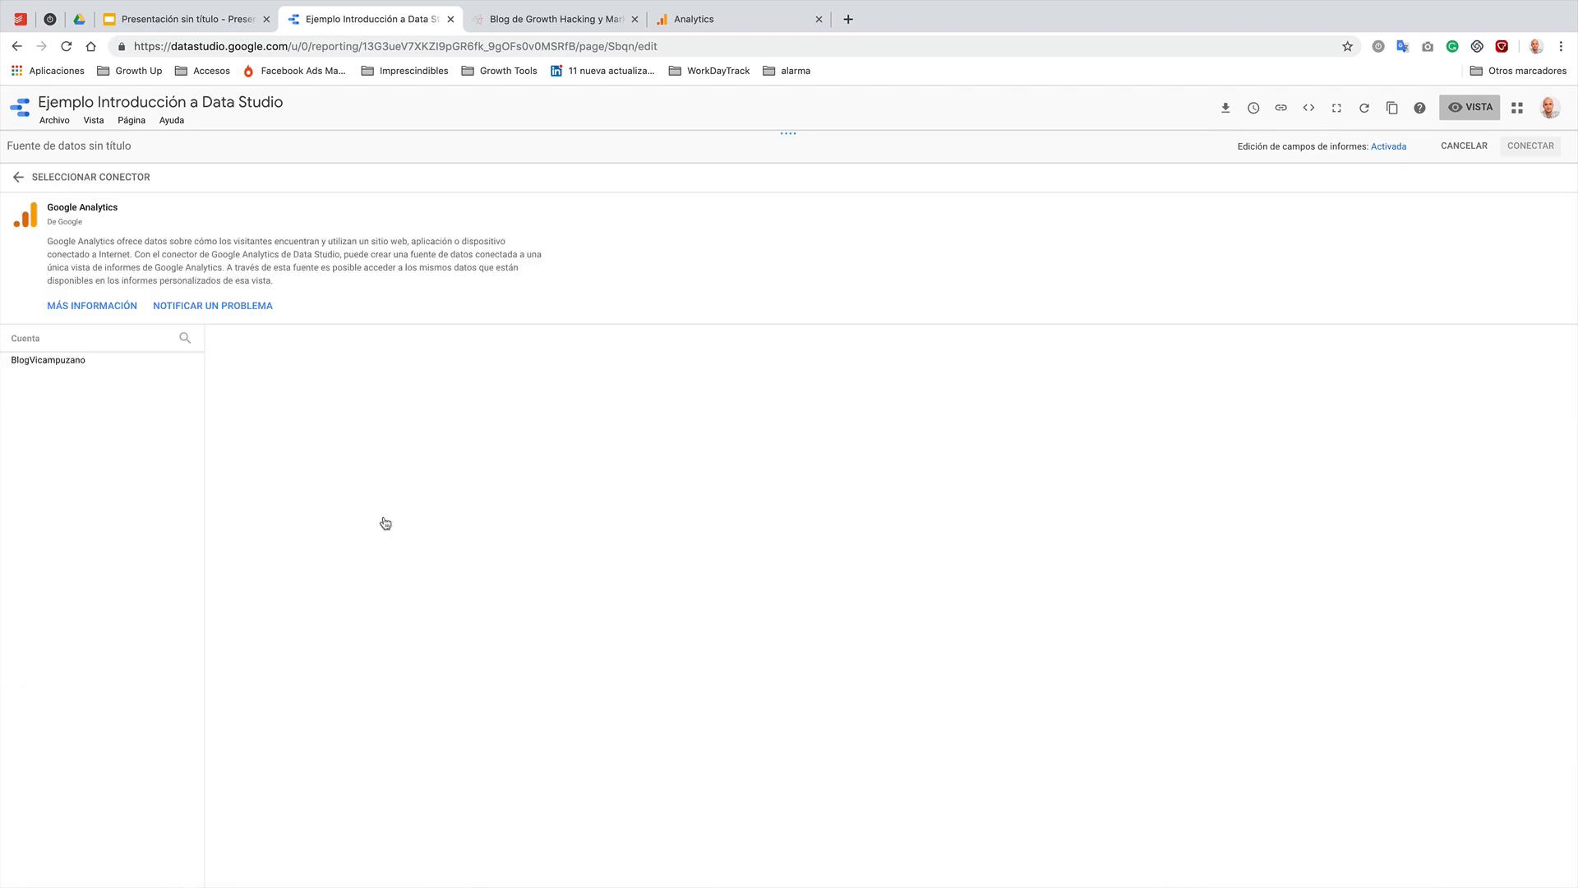
pyautogui.click(69, 362)
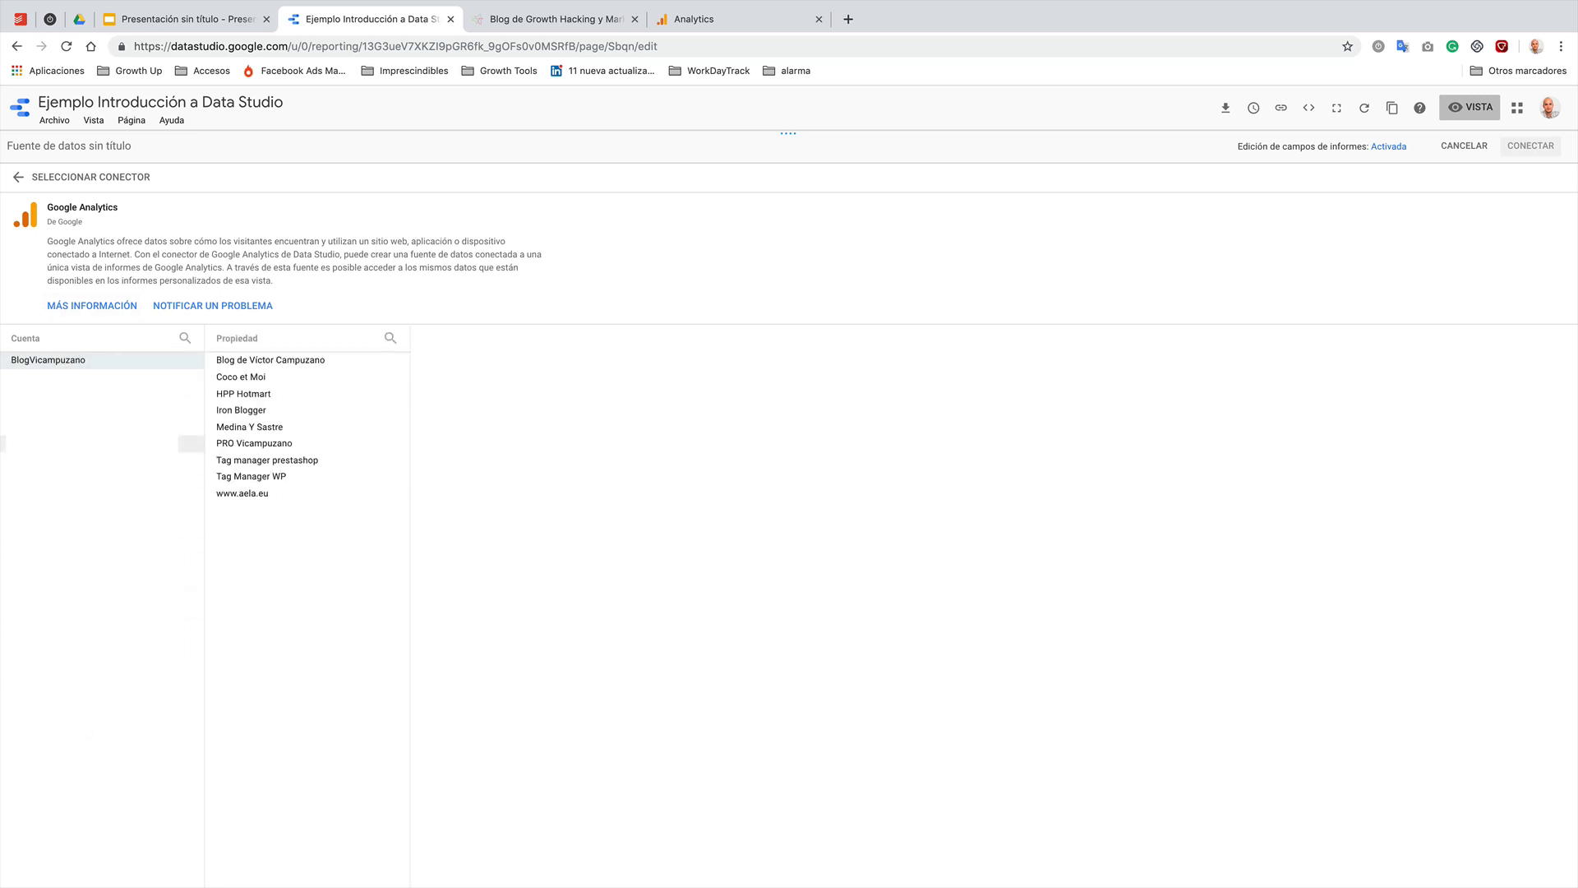
pyautogui.click(304, 361)
pyautogui.click(516, 365)
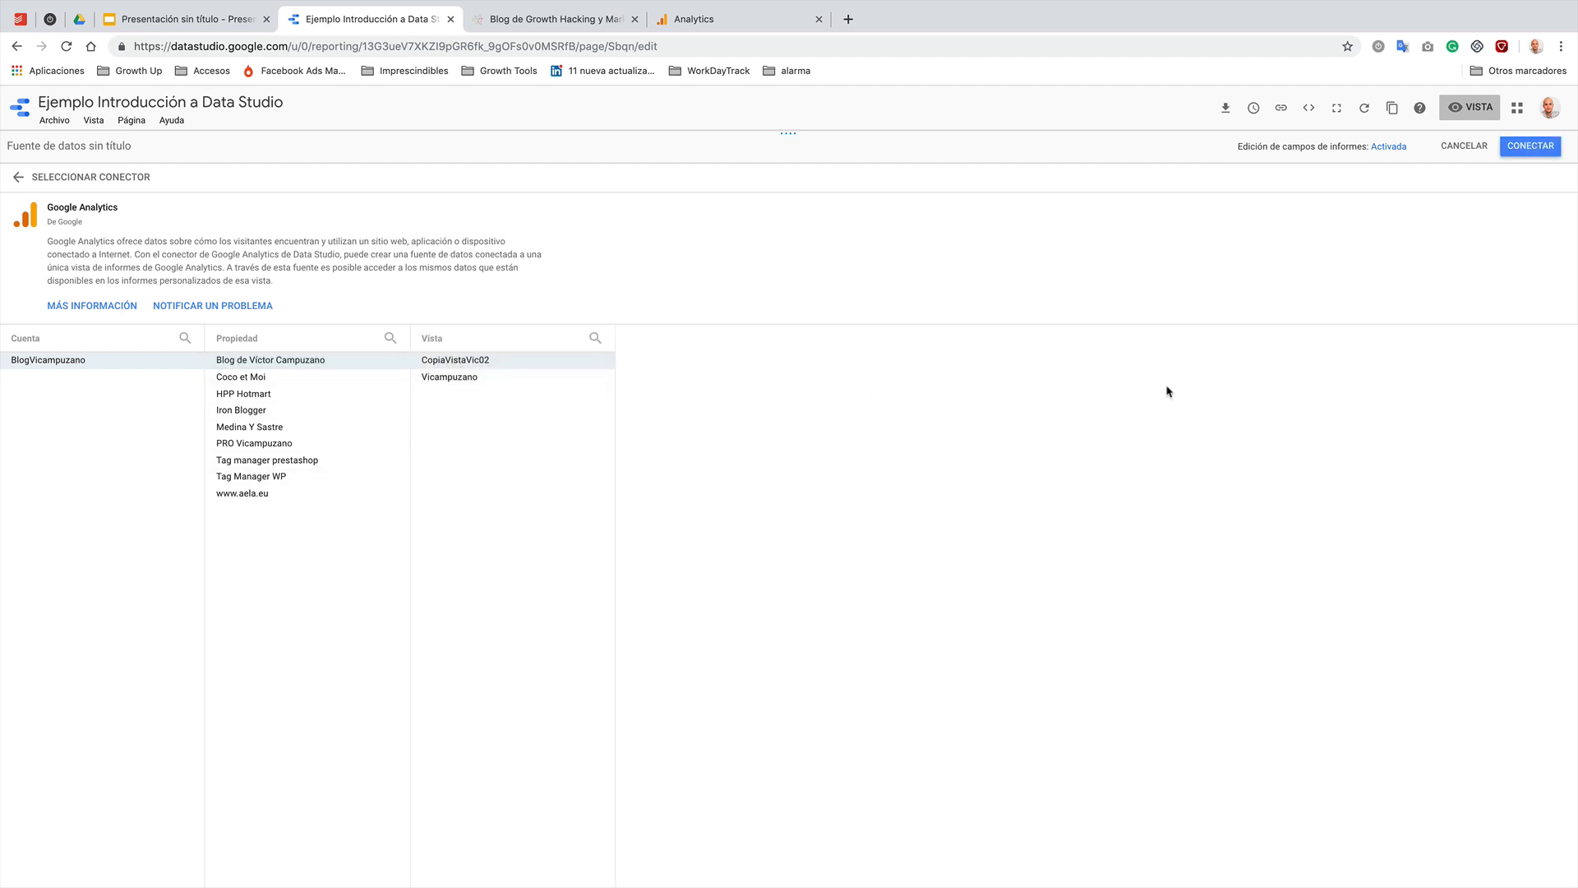
# - Connect the new data source to the selected CopiaVistaVic02 Google Analytics view
pyautogui.click(1522, 149)
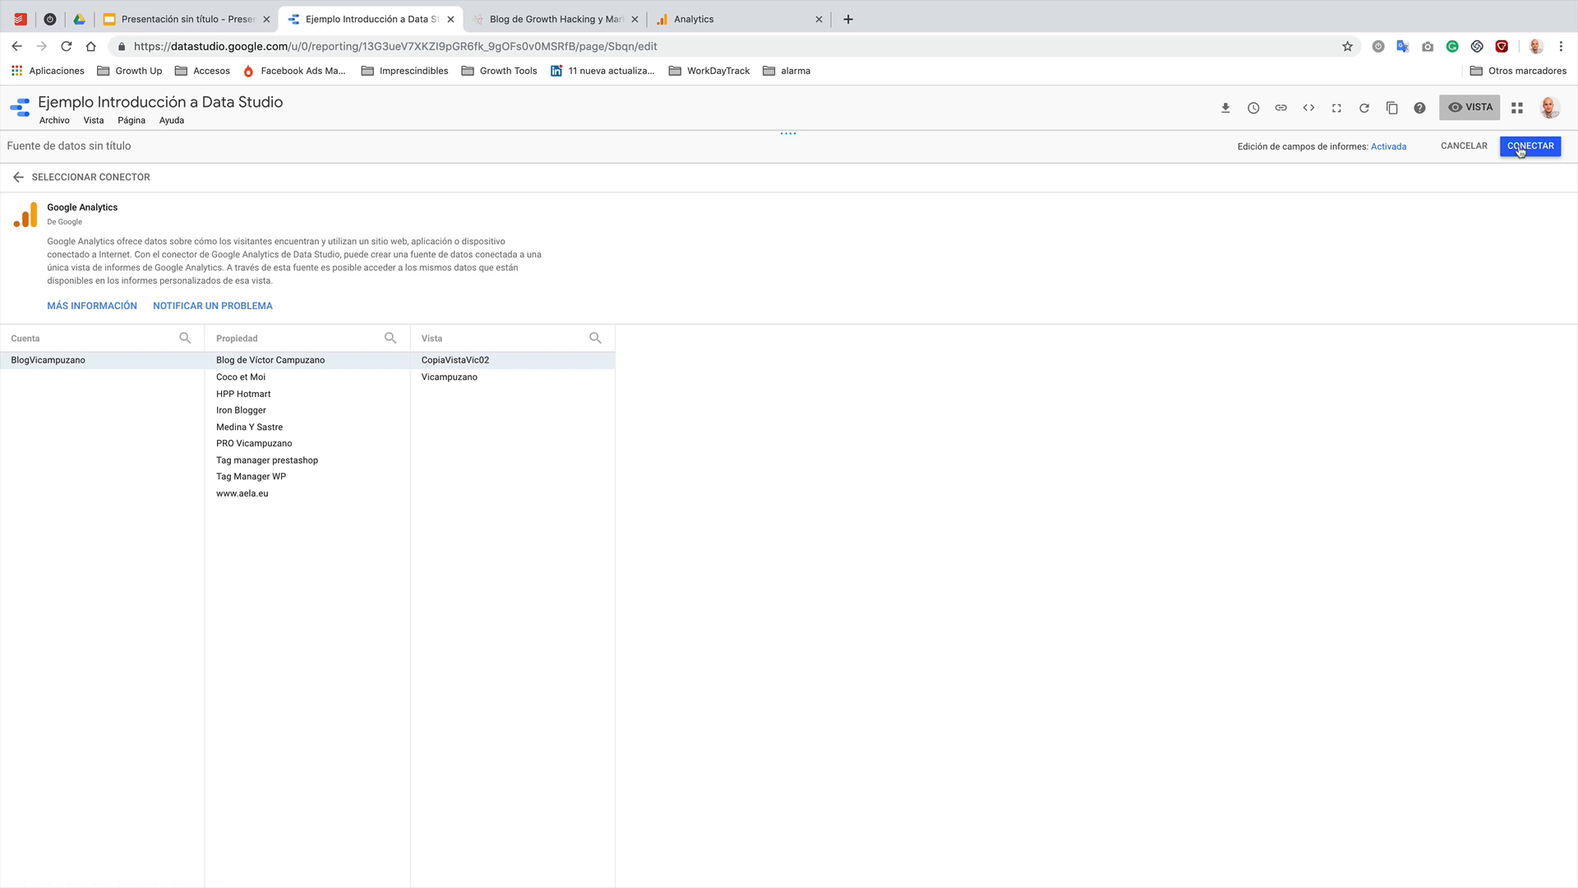
pyautogui.click(1522, 150)
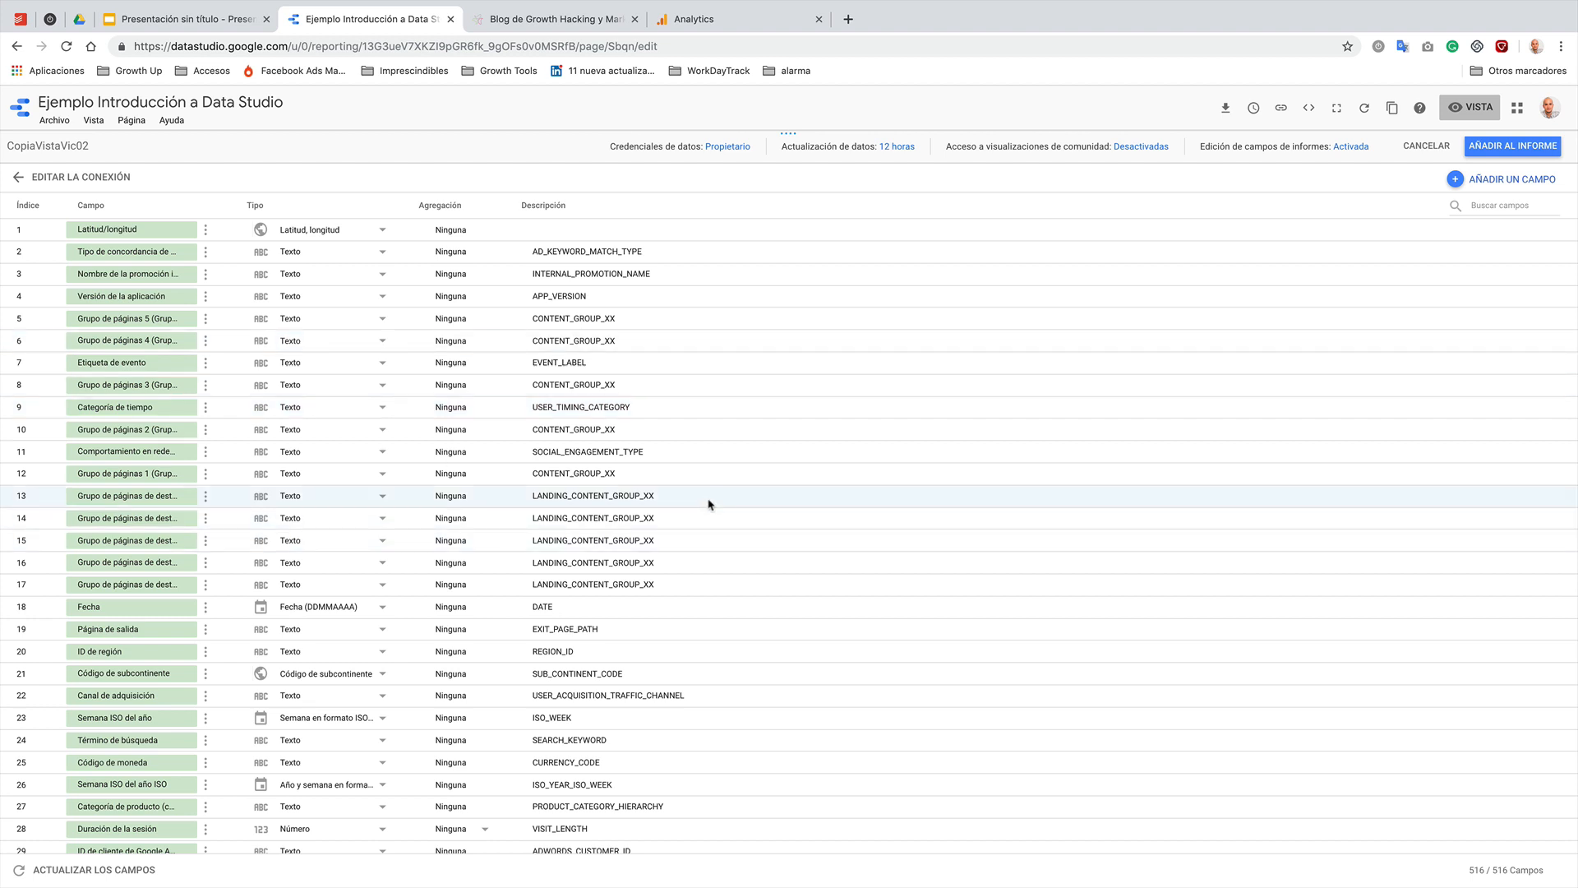
# - Look through the data source's dimensions and metrics, including the goal-related fields, and check how often its data is refreshed
pyautogui.scroll(-3, 173, 369)
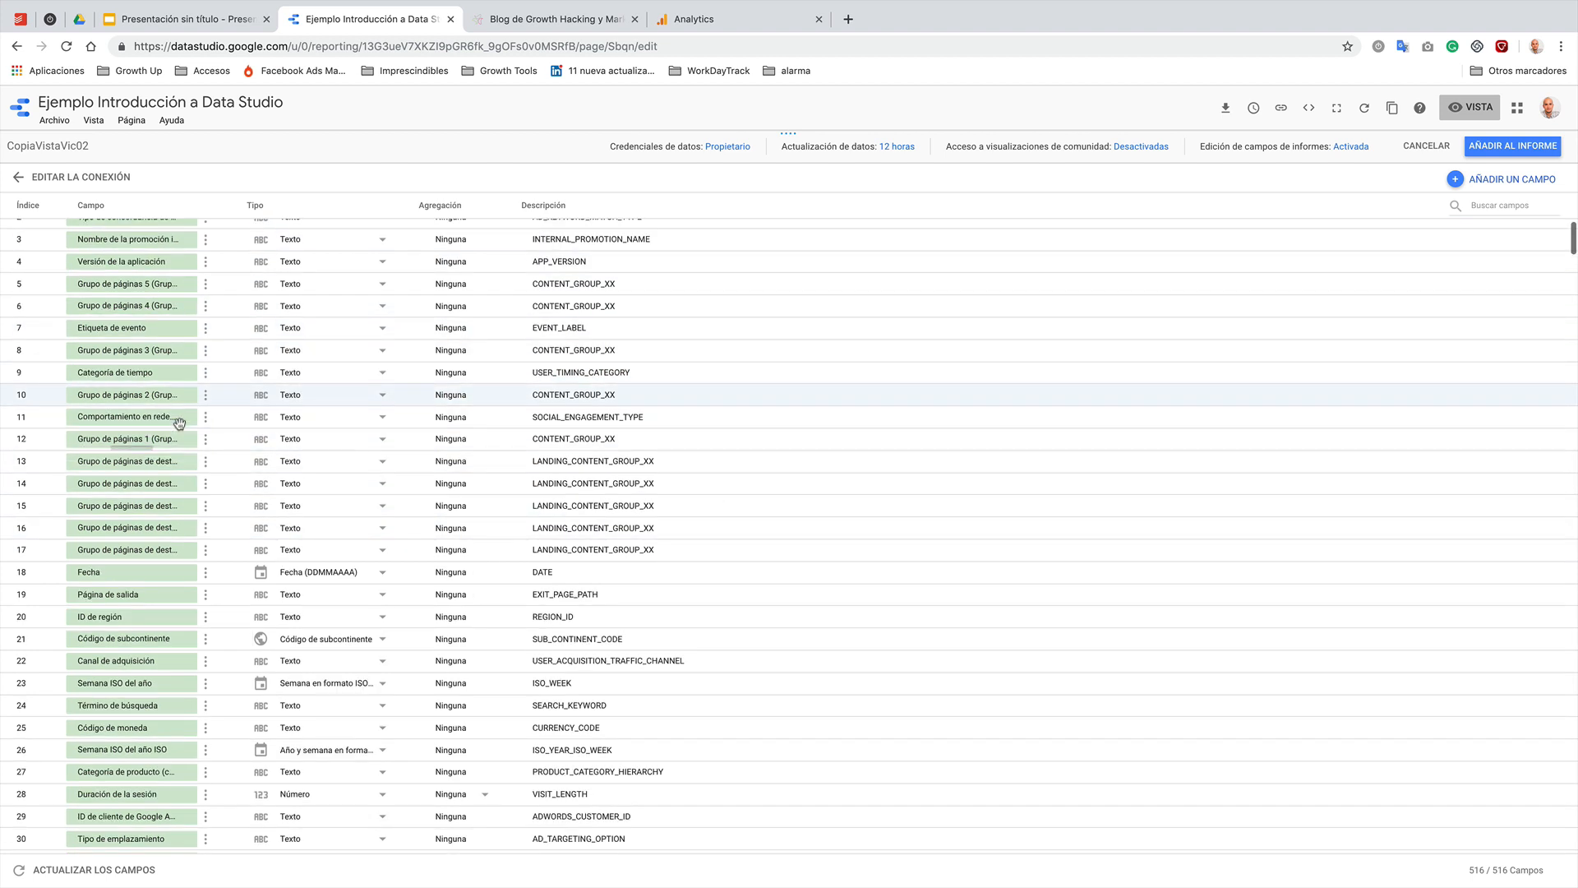
pyautogui.scroll(-3, 176, 415)
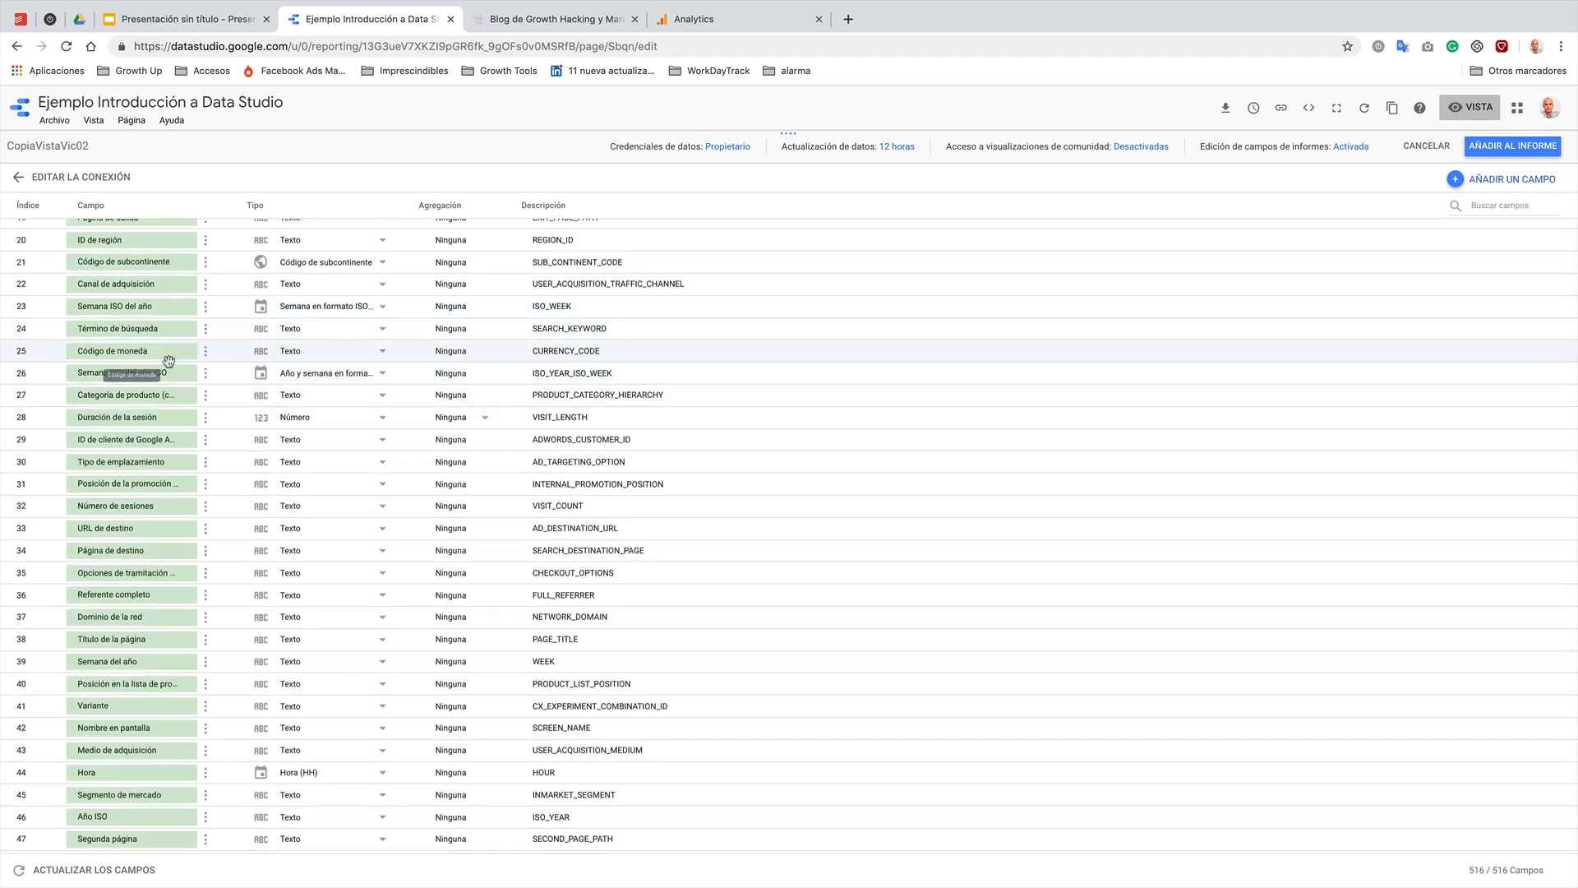
pyautogui.scroll(-2, 189, 529)
pyautogui.scroll(-6, 189, 529)
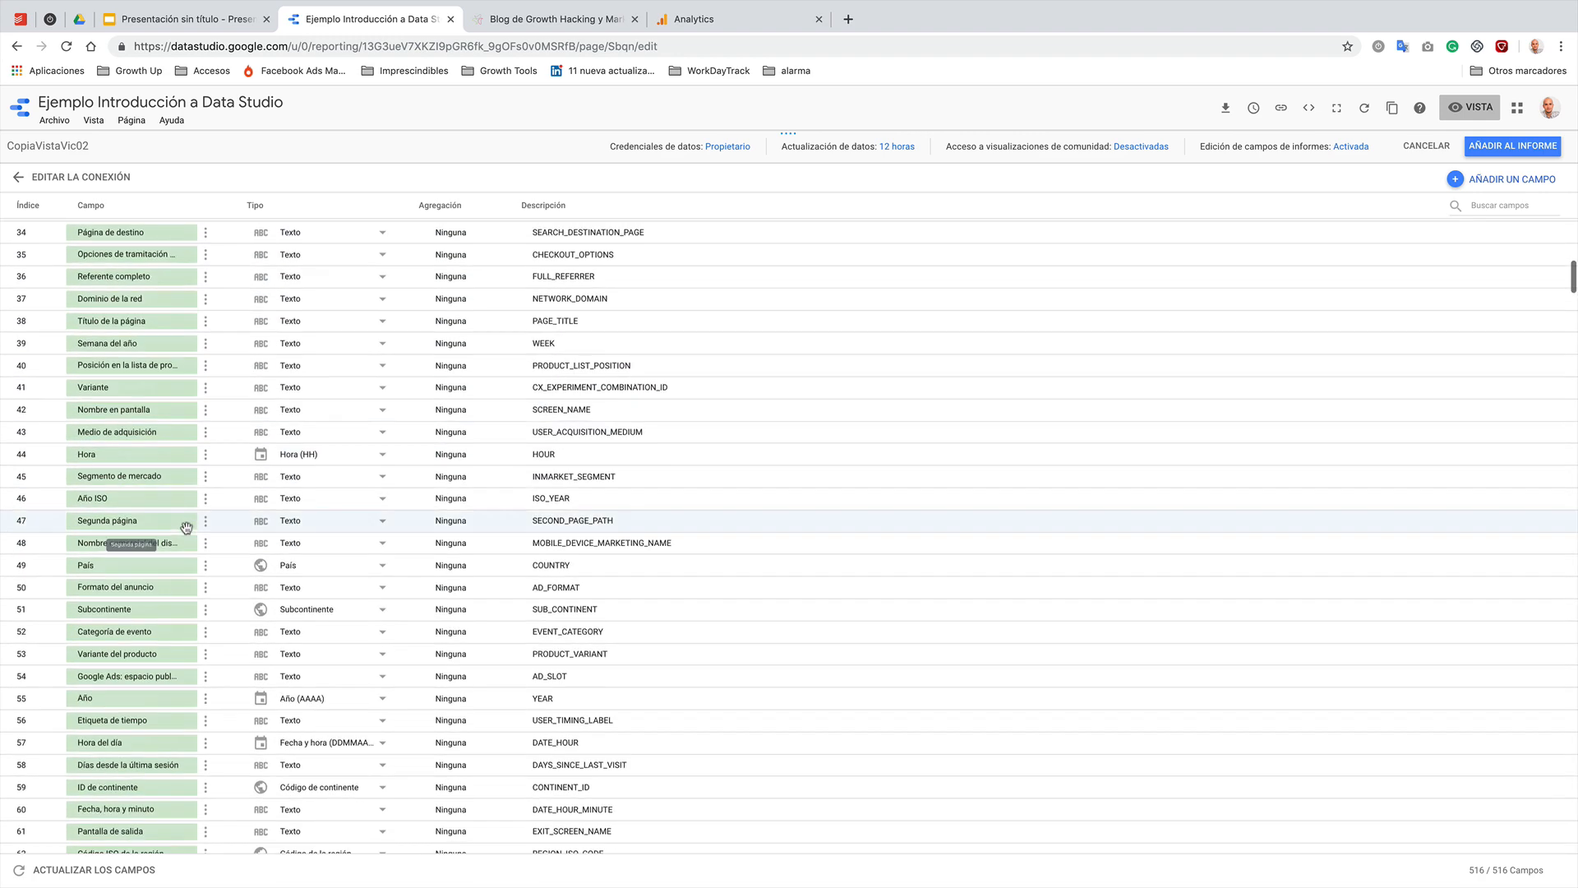
pyautogui.scroll(-20, 187, 529)
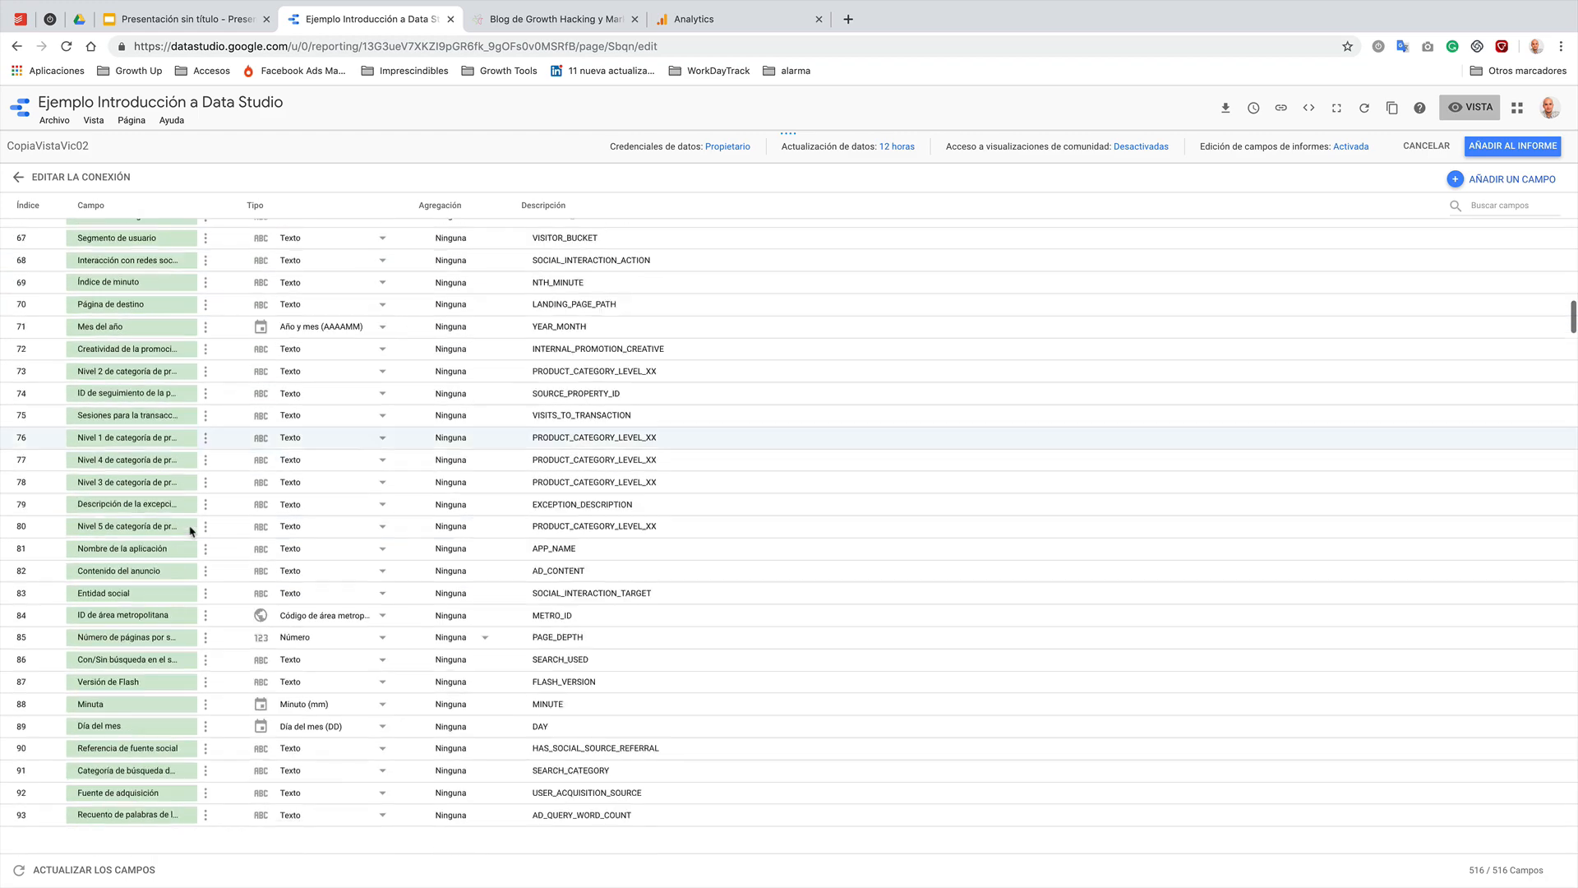
pyautogui.scroll(-20, 190, 531)
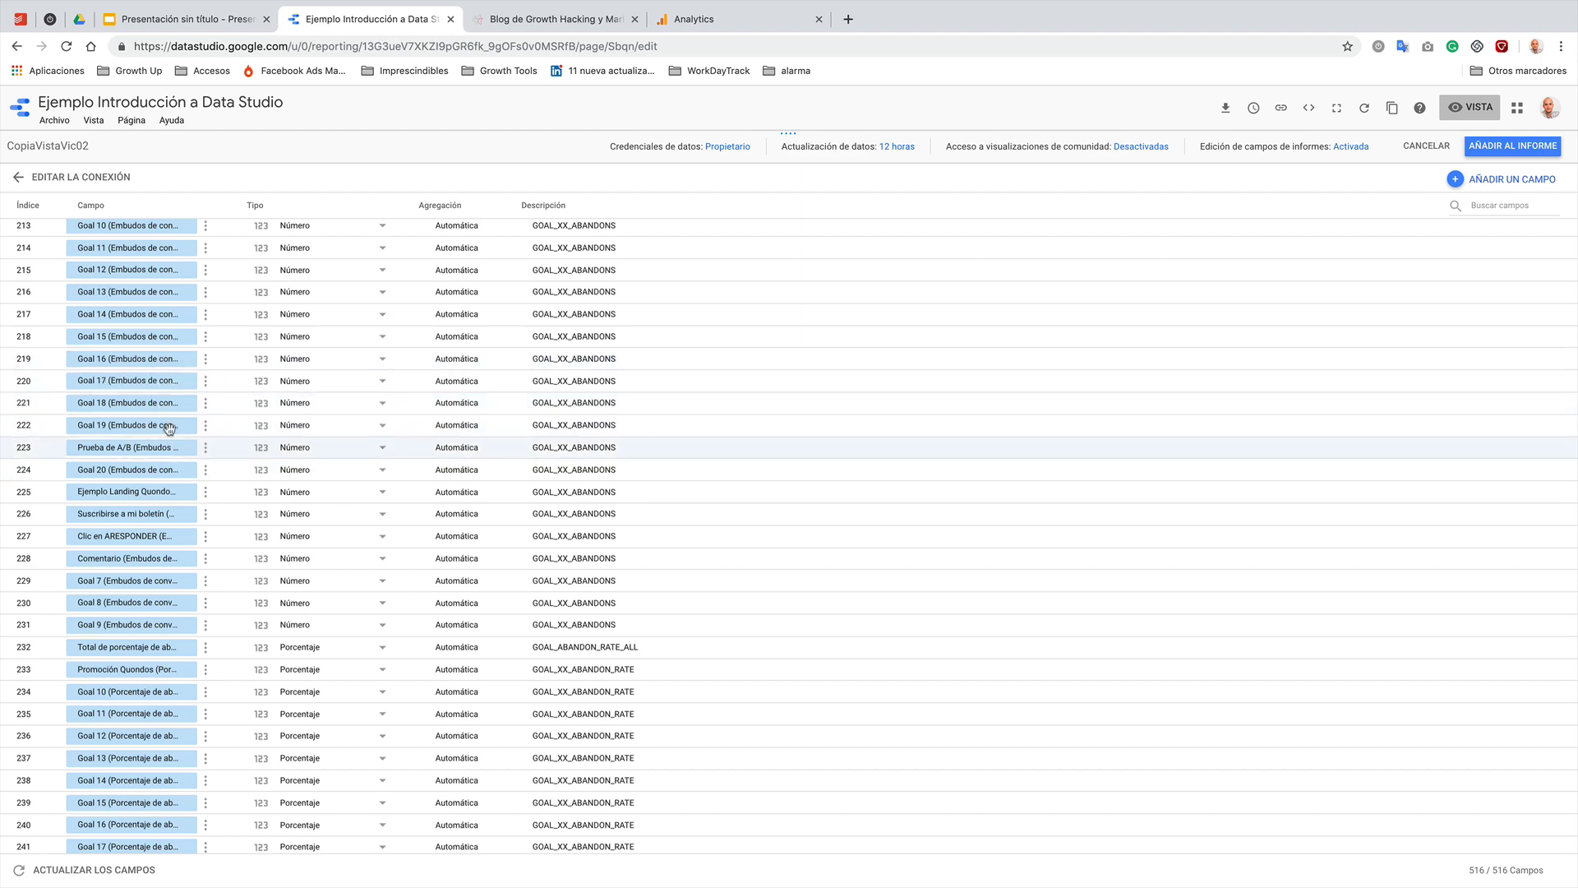
pyautogui.scroll(4, 172, 419)
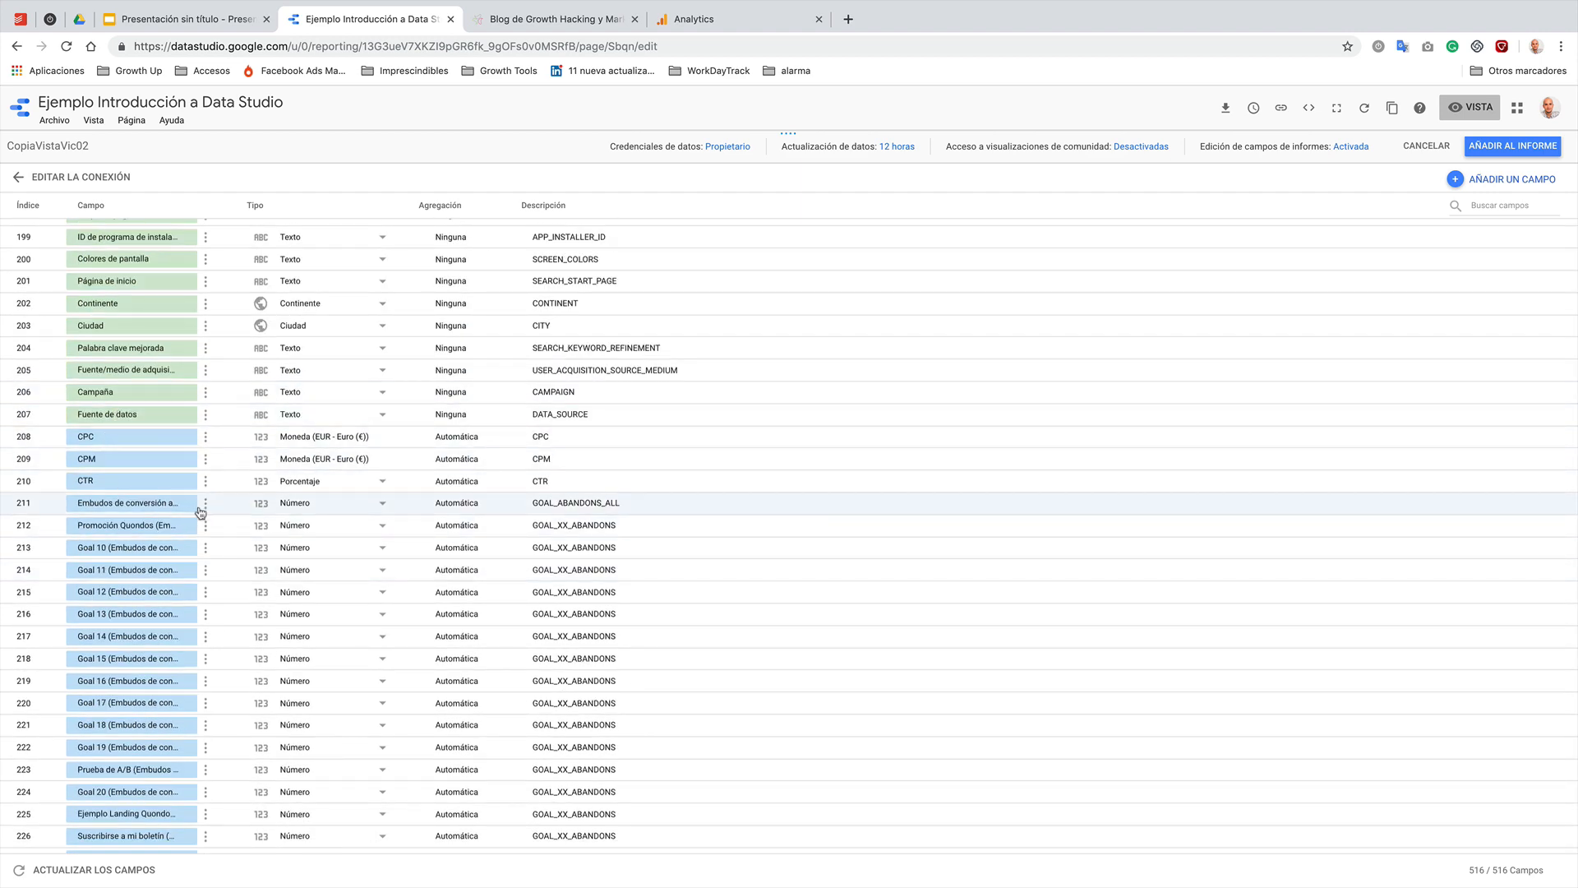
pyautogui.scroll(-2, 168, 506)
pyautogui.scroll(2, 166, 387)
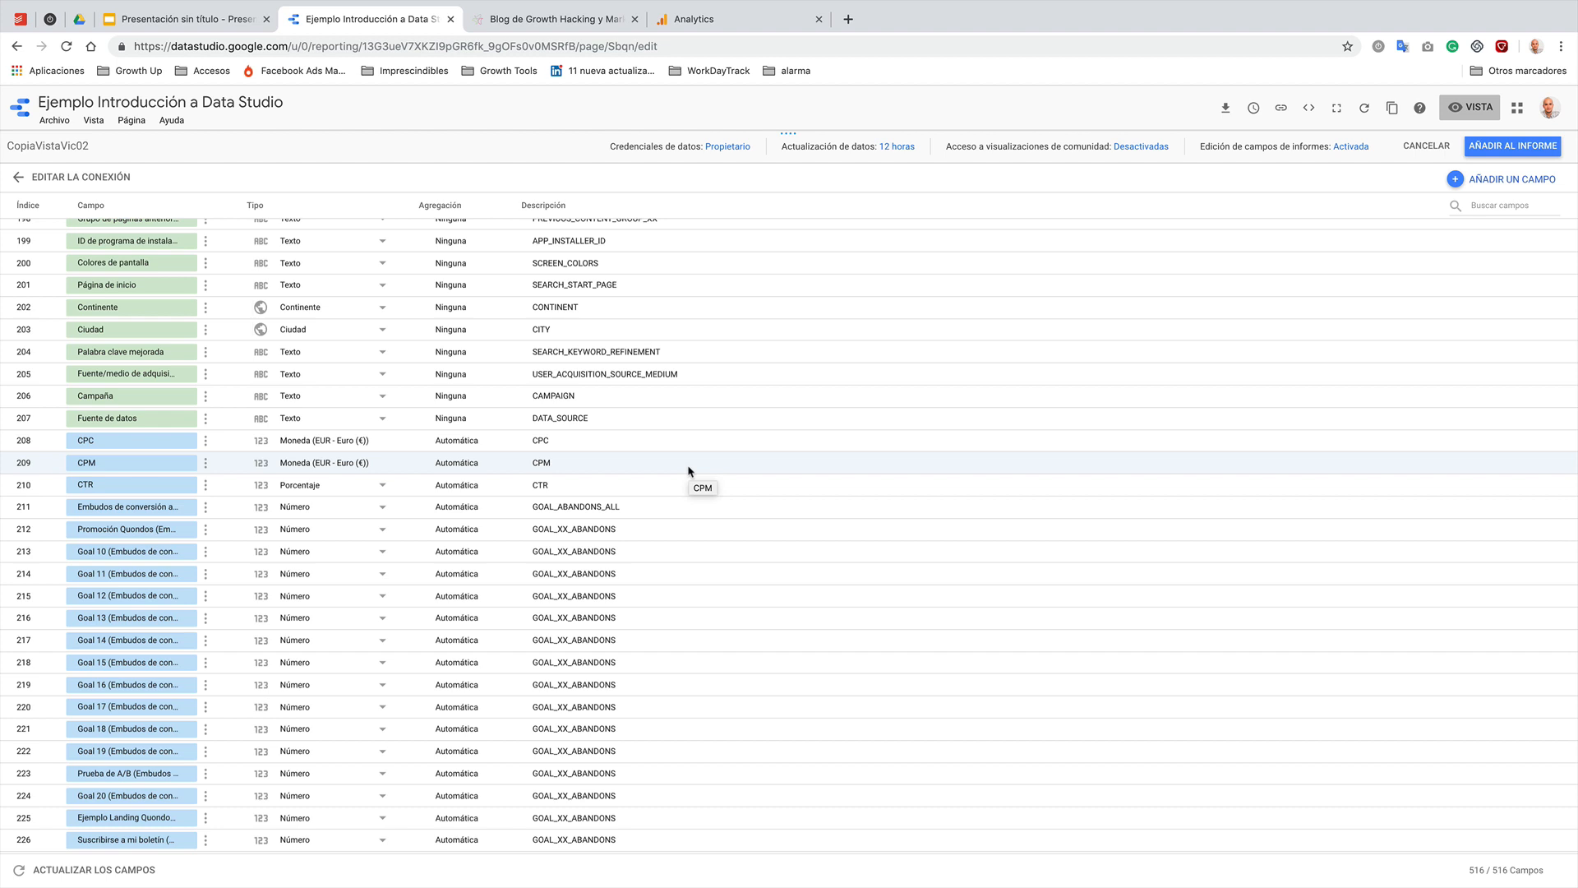
pyautogui.scroll(3, 575, 493)
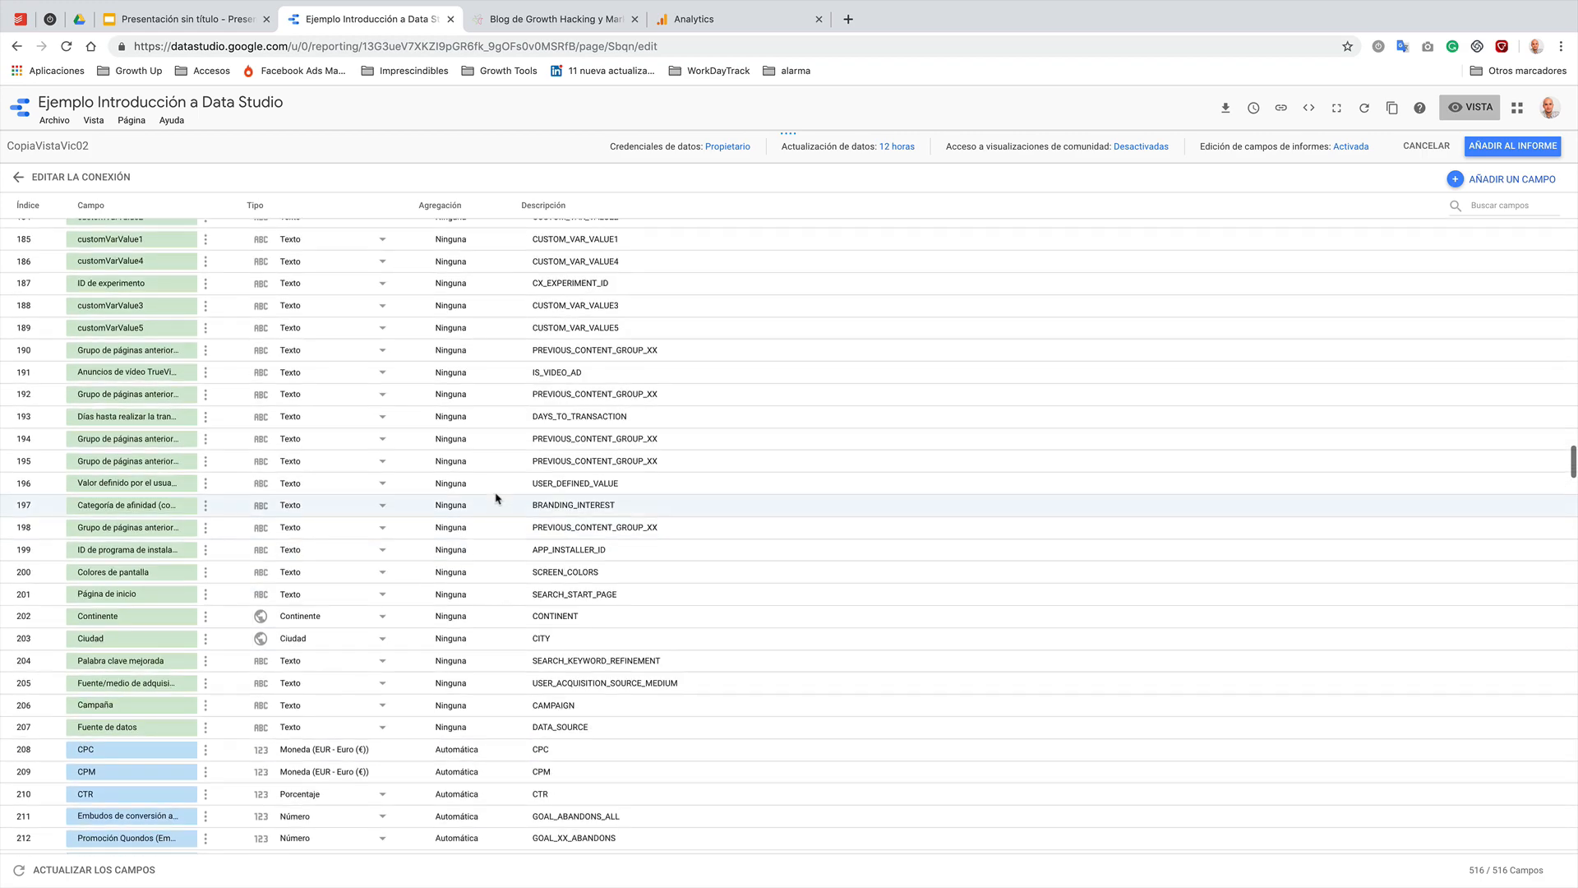
pyautogui.scroll(-15, 447, 552)
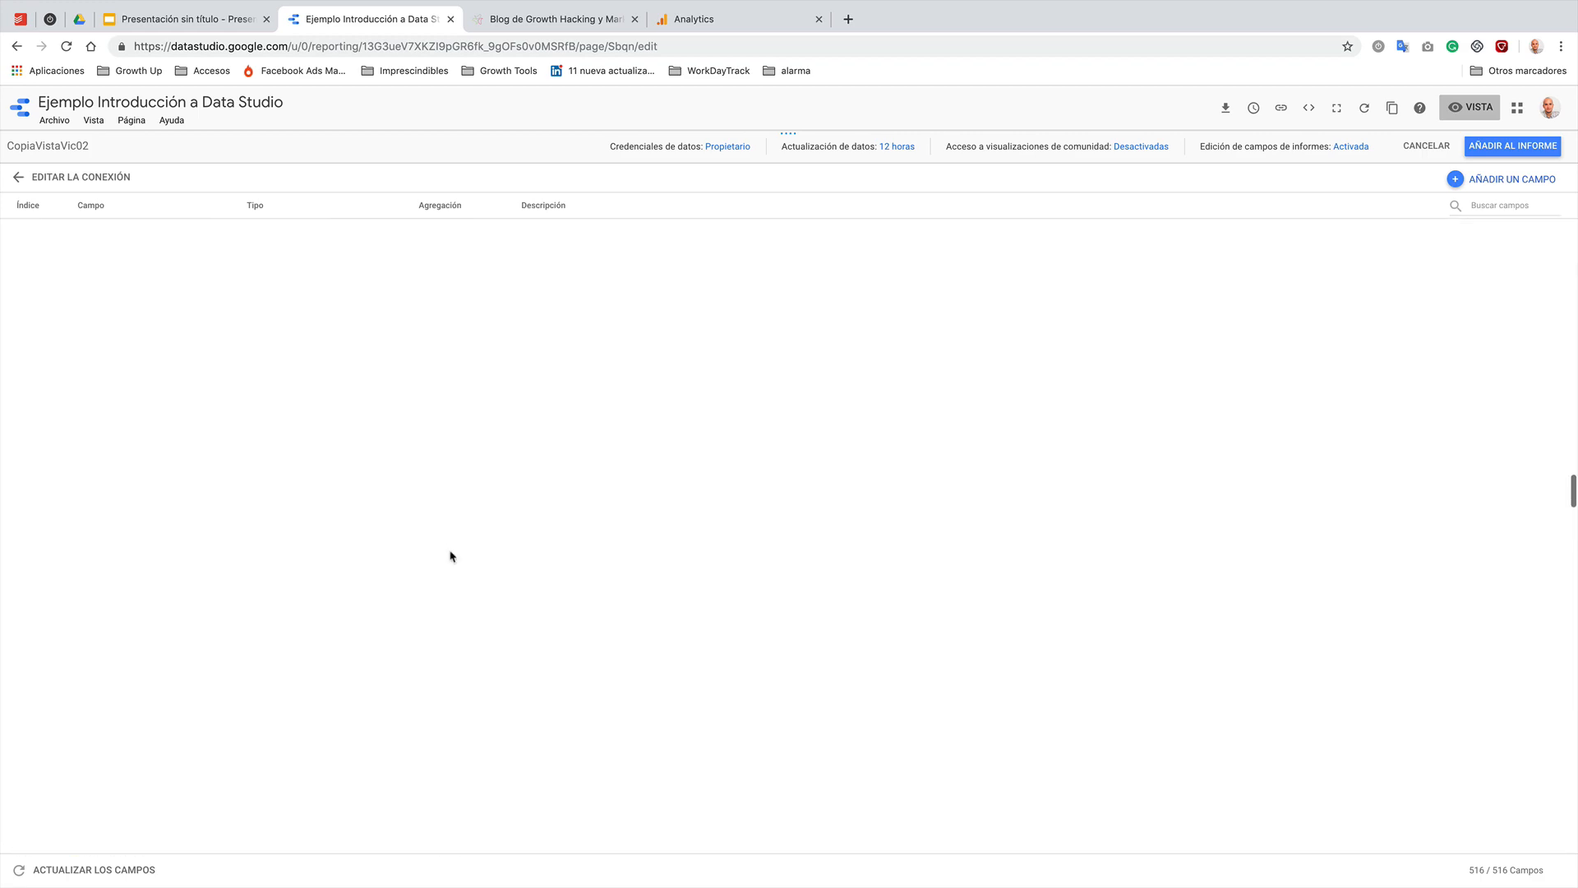
pyautogui.scroll(-12, 450, 556)
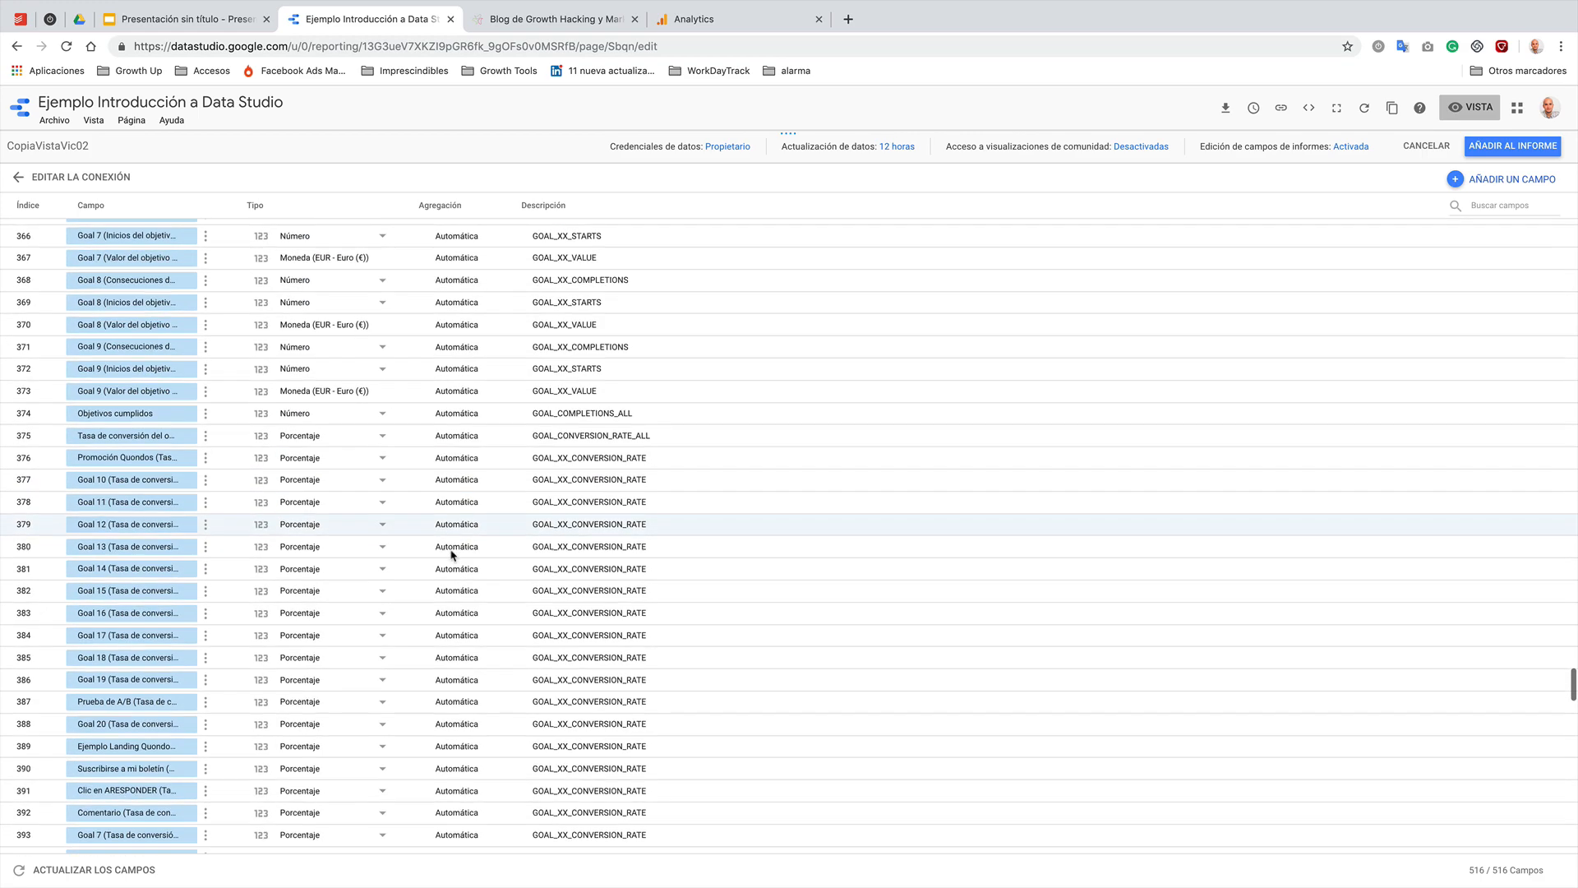
pyautogui.scroll(2, 436, 611)
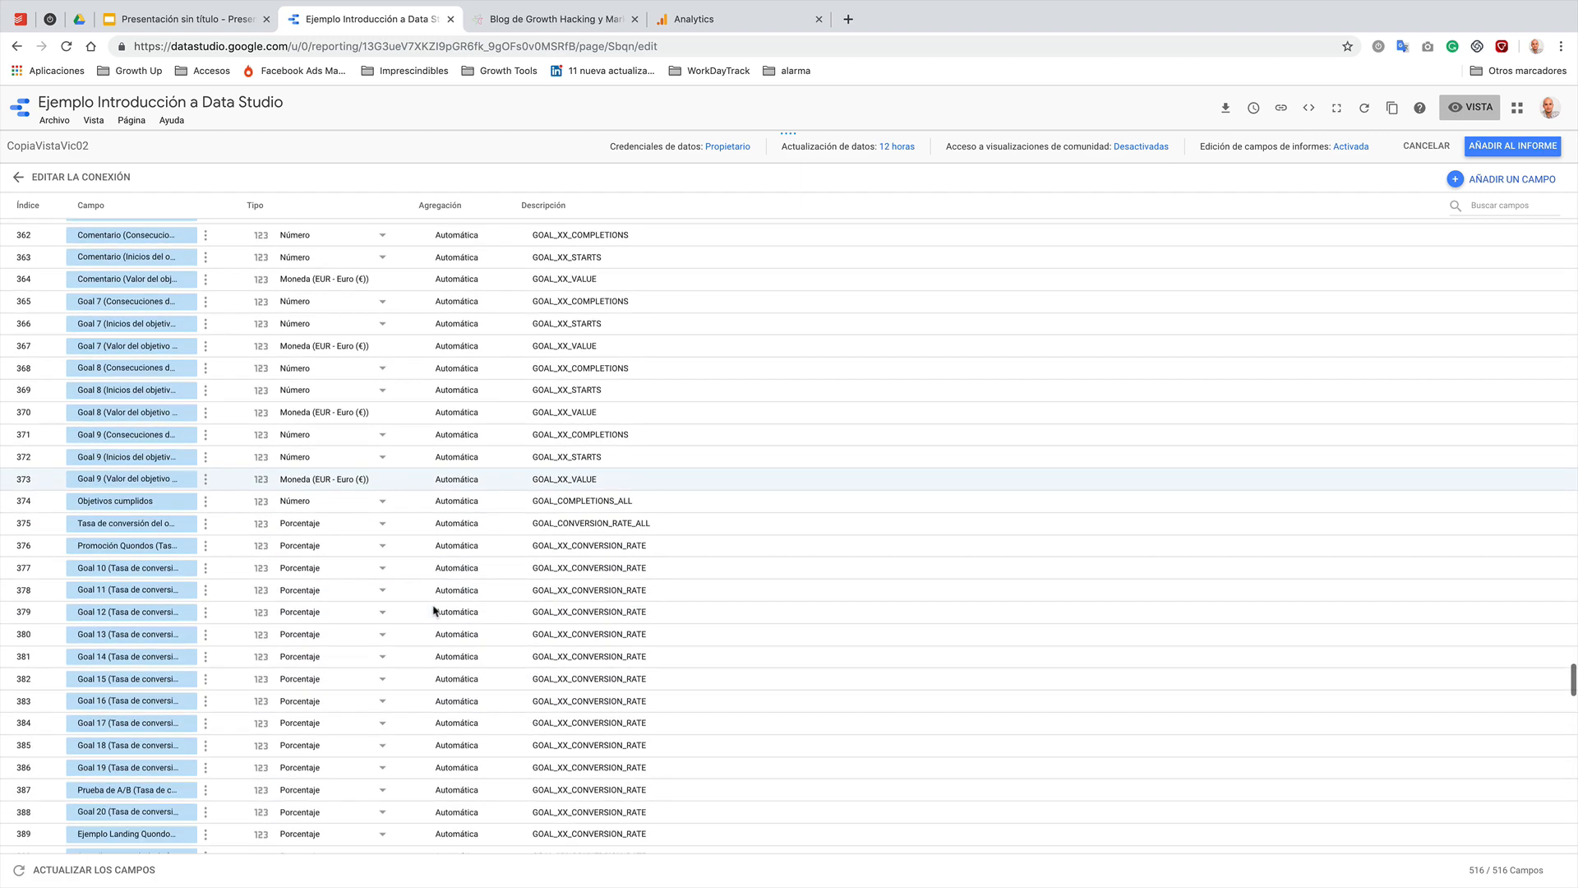
pyautogui.scroll(6, 436, 612)
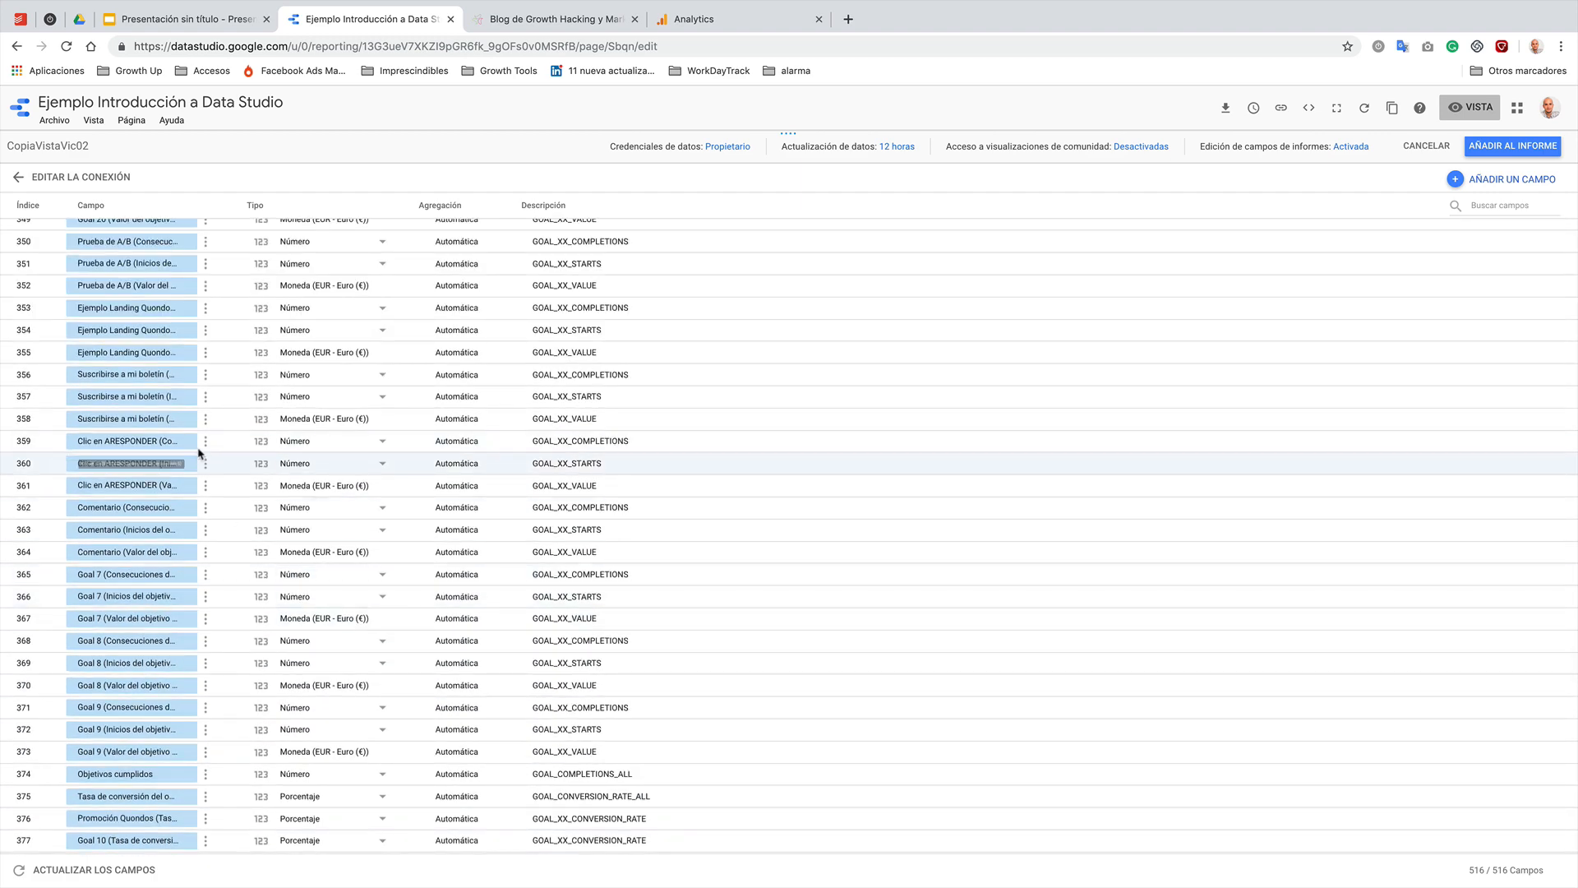
pyautogui.scroll(2, 117, 323)
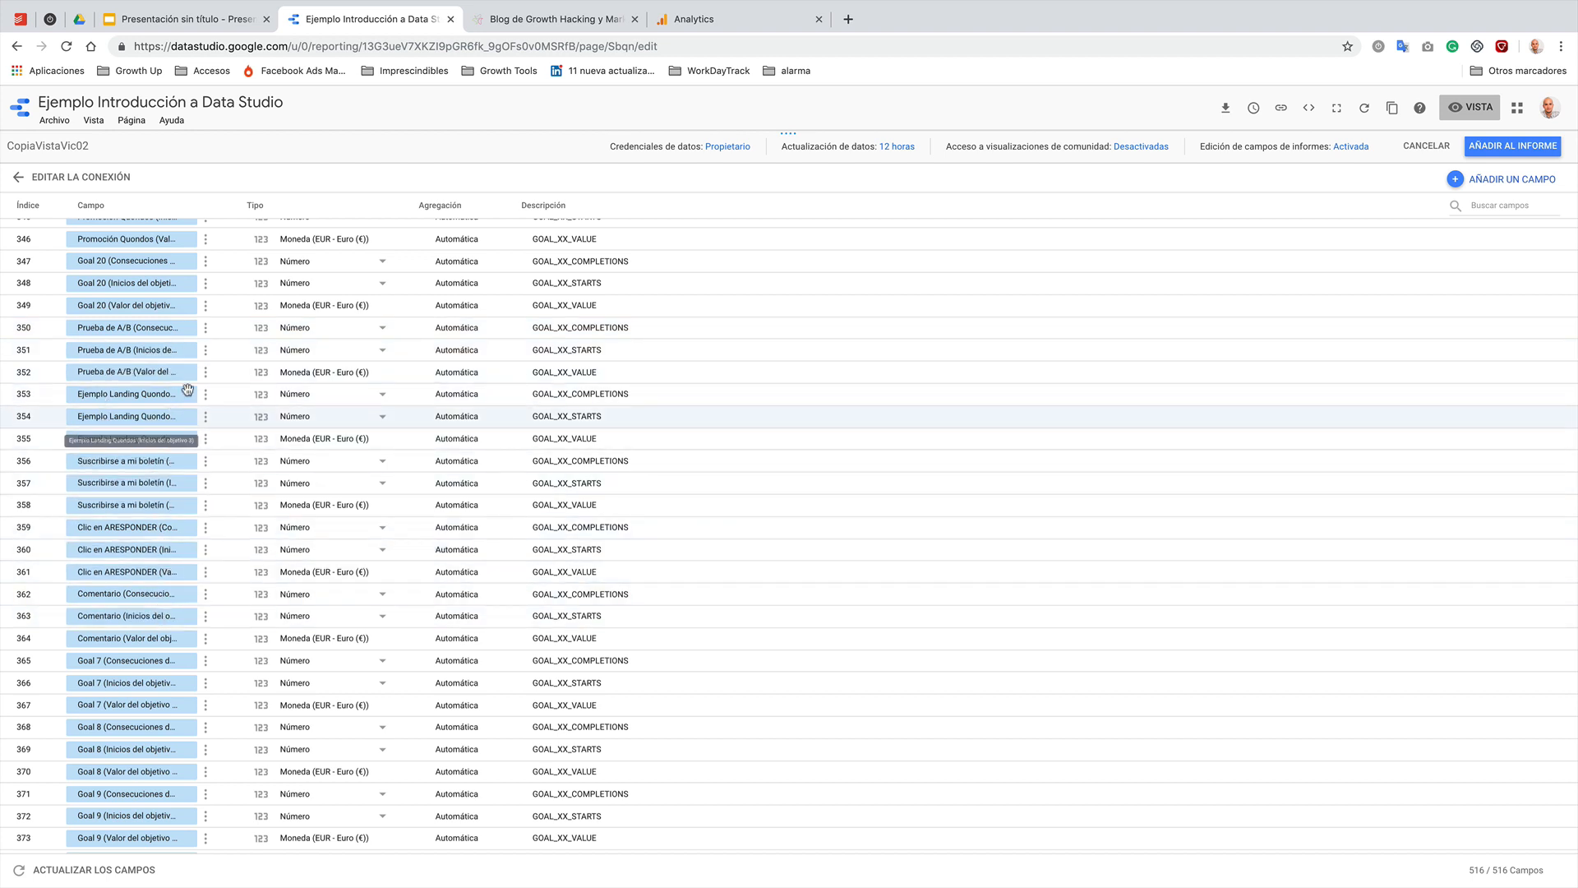
pyautogui.scroll(1, 477, 351)
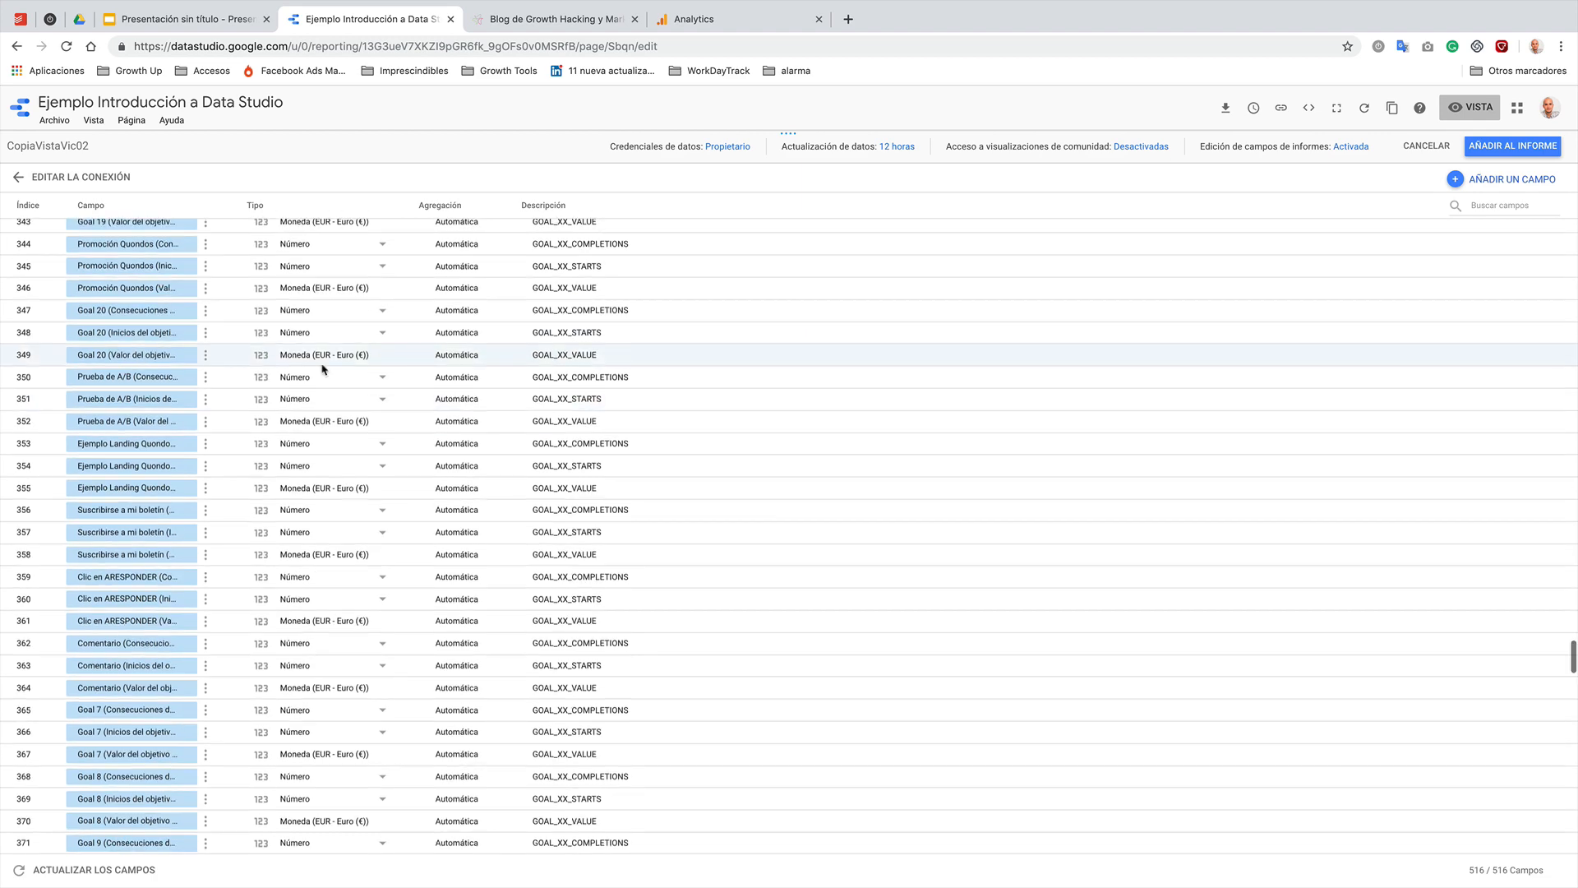
pyautogui.scroll(20, 140, 282)
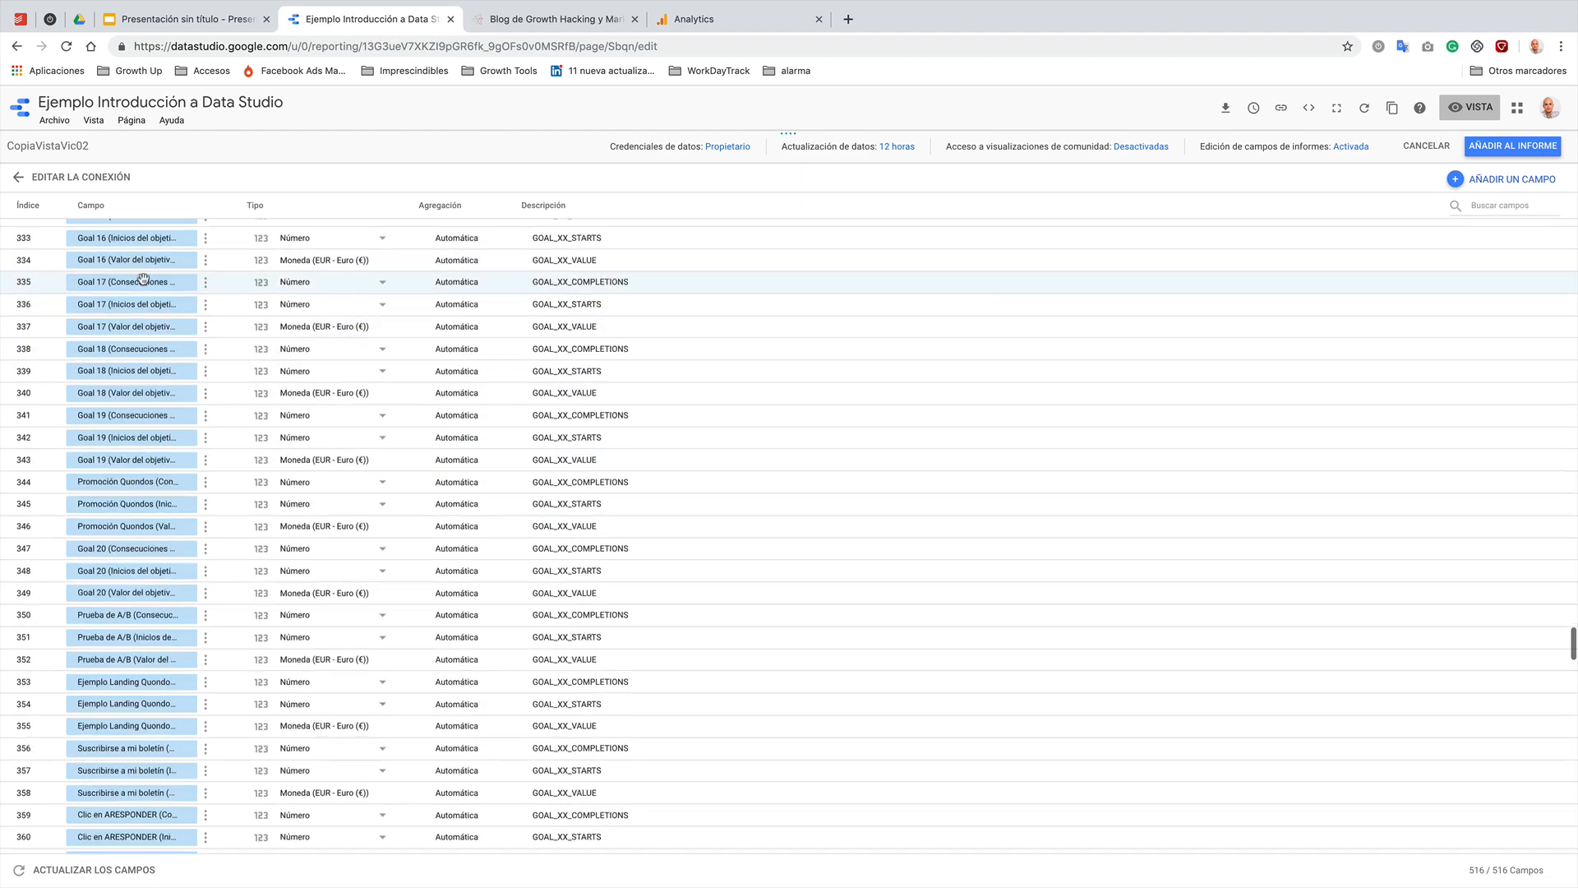
pyautogui.scroll(20, 825, 237)
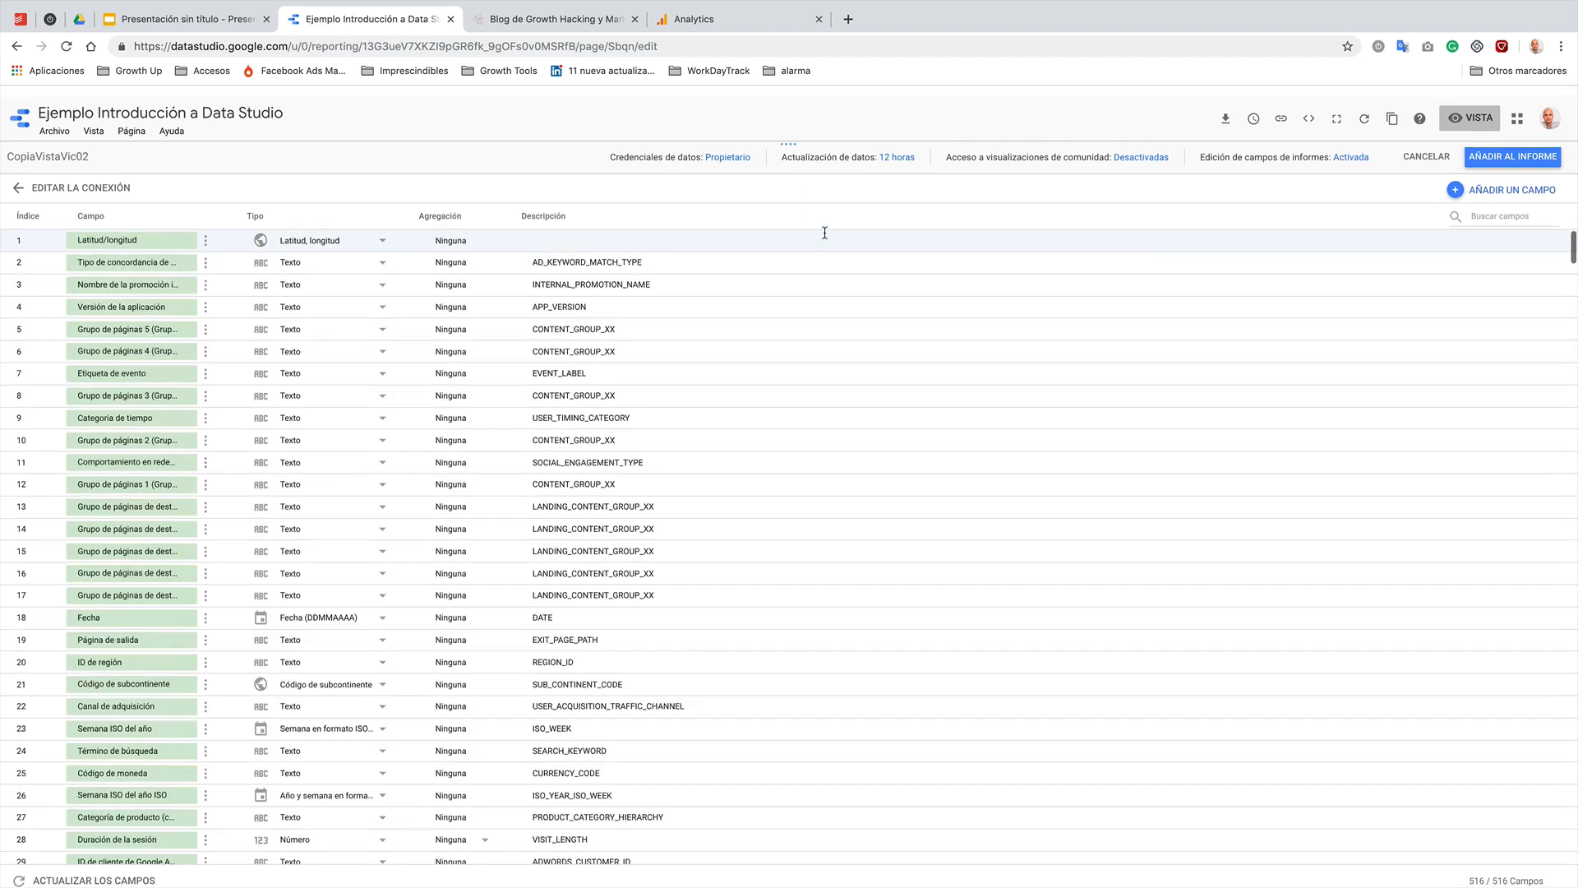
pyautogui.click(890, 148)
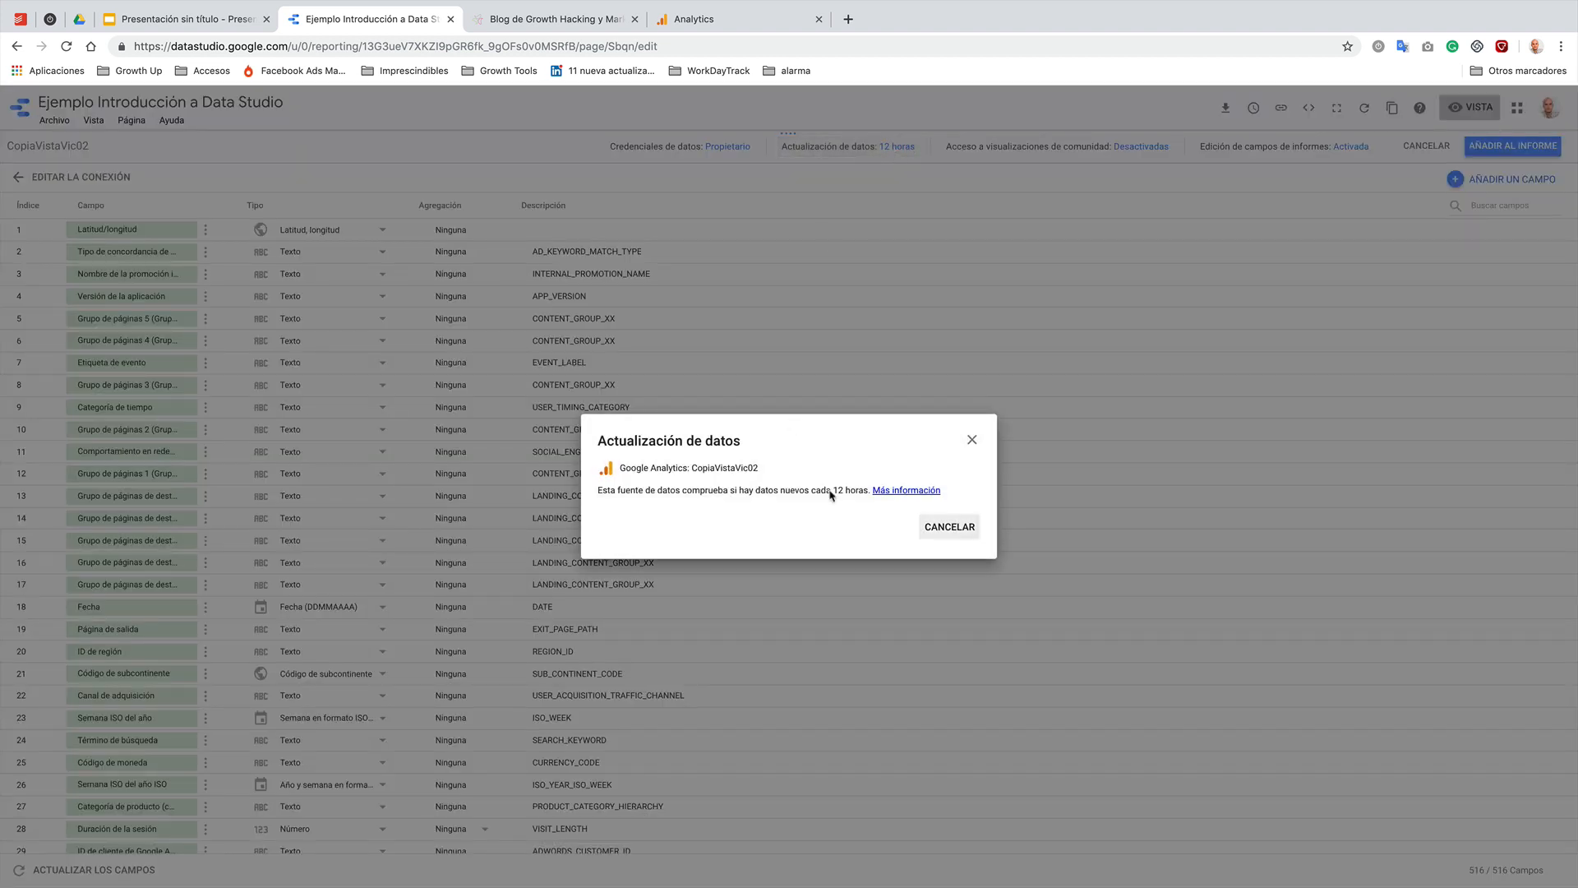
pyautogui.click(971, 442)
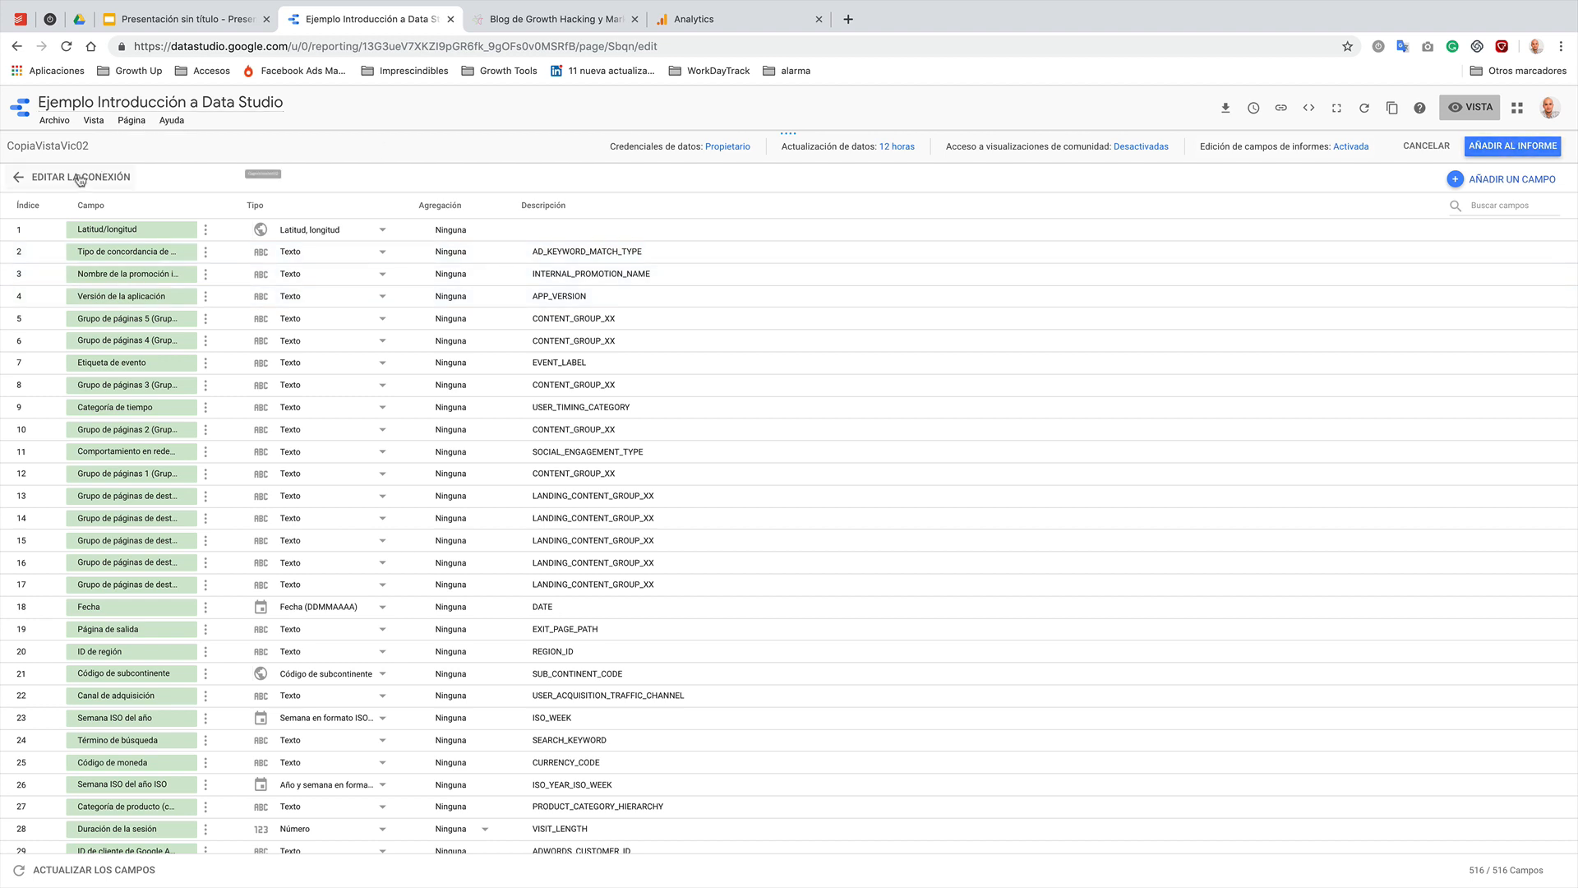
# - Rename the data source as "Analytics Vista02 vicampuzano Ejemplo Vídeo" and add it to the report
pyautogui.doubleClick(57, 145)
pyautogui.write('Analytics')
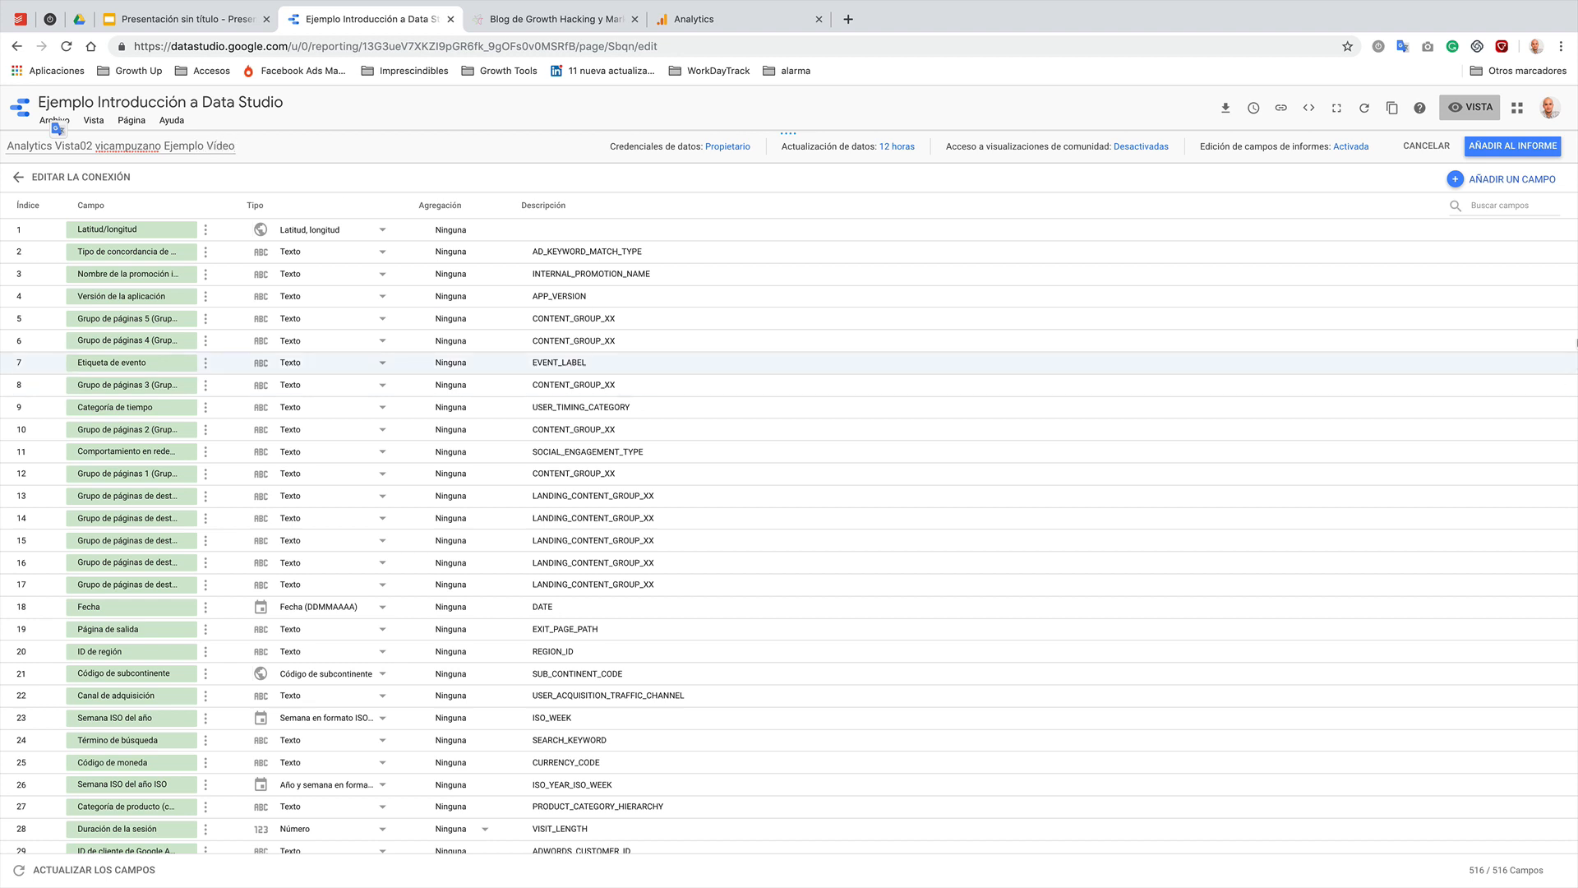
pyautogui.click(1512, 146)
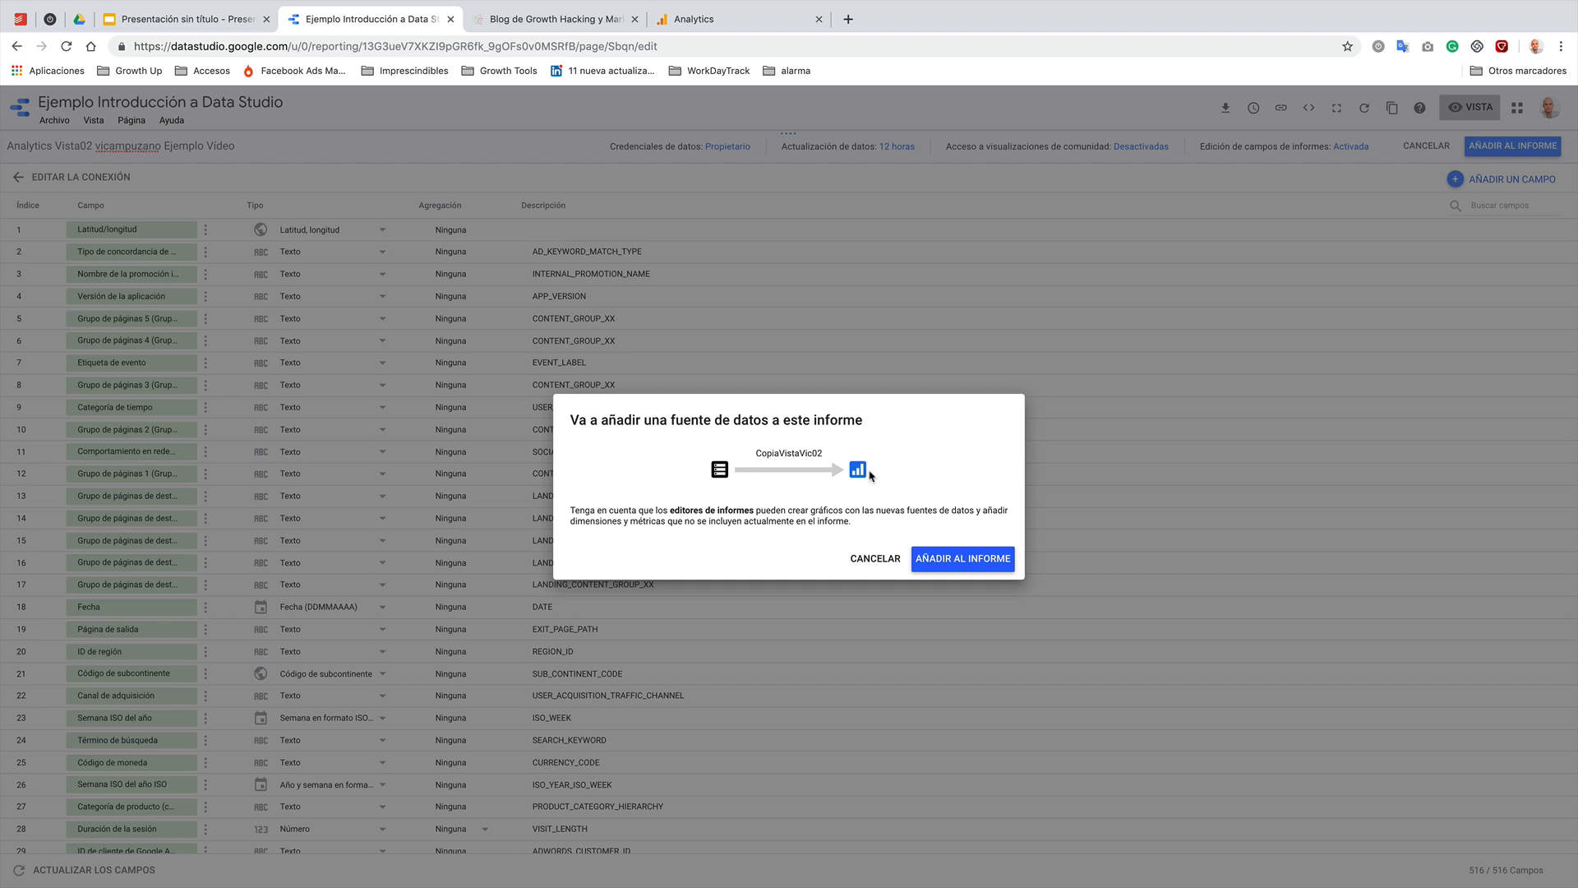
pyautogui.click(966, 558)
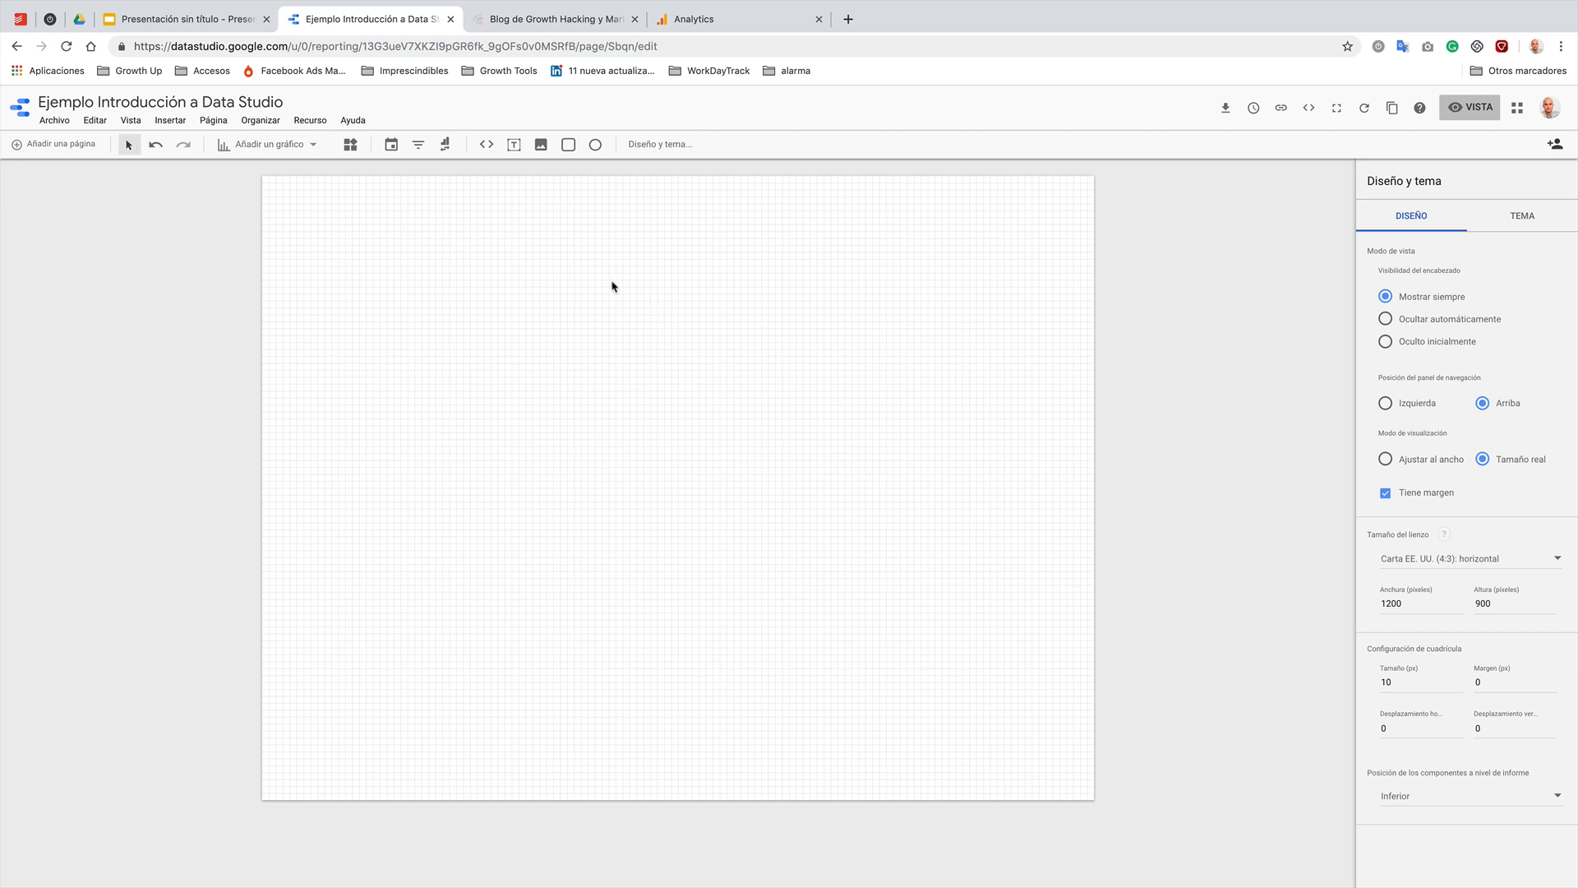
# - Add a scorecard to the report, shrink it to fit its metric and place it in the upper left part of the page
pyautogui.click(276, 146)
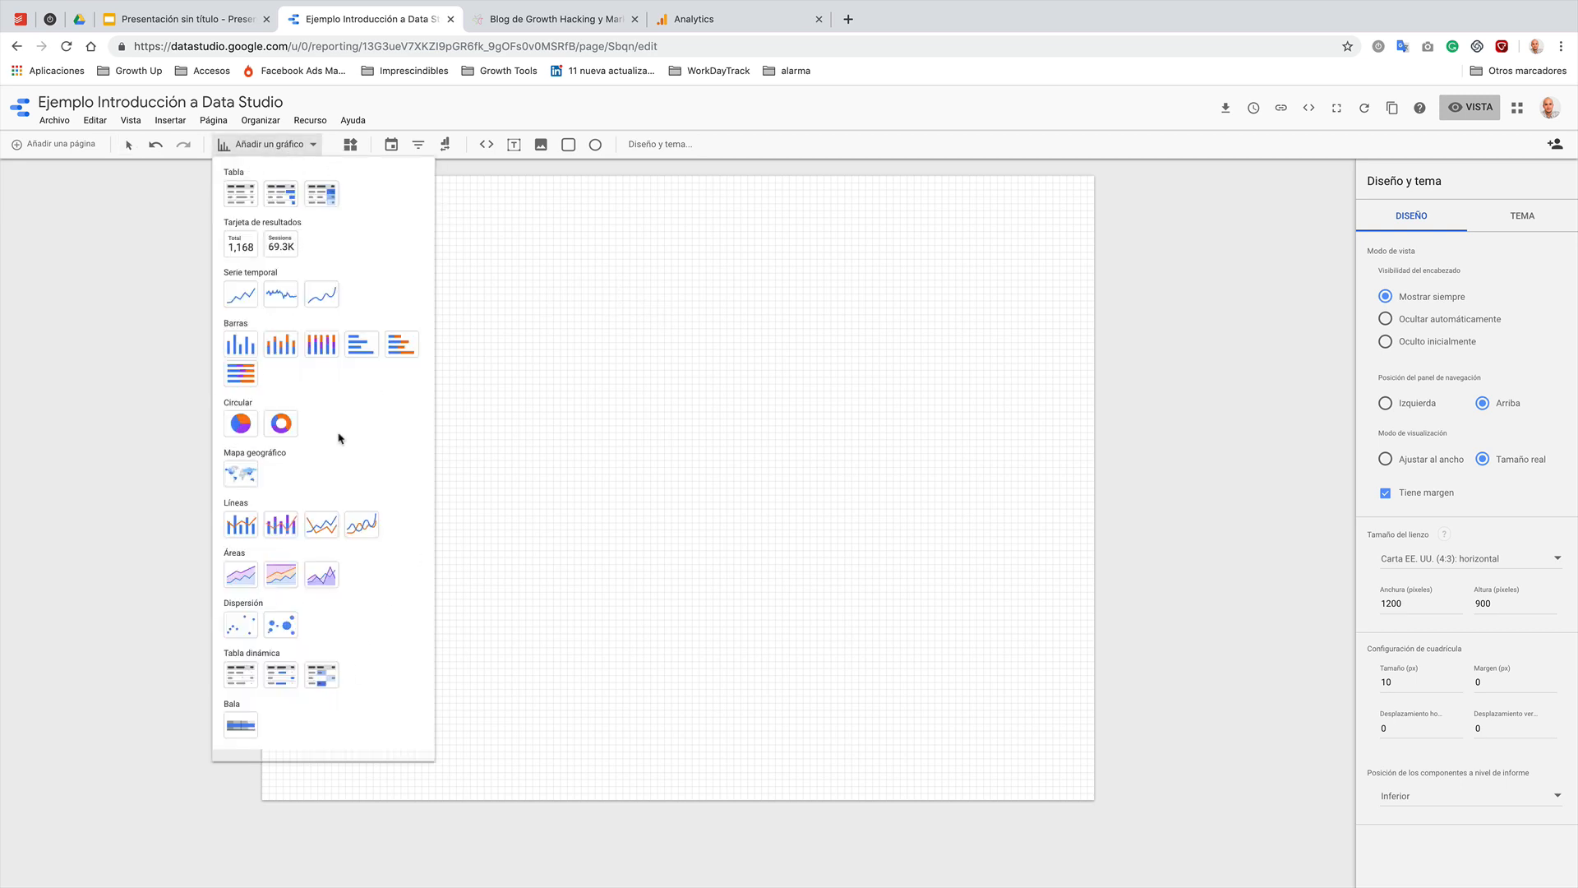
pyautogui.click(243, 248)
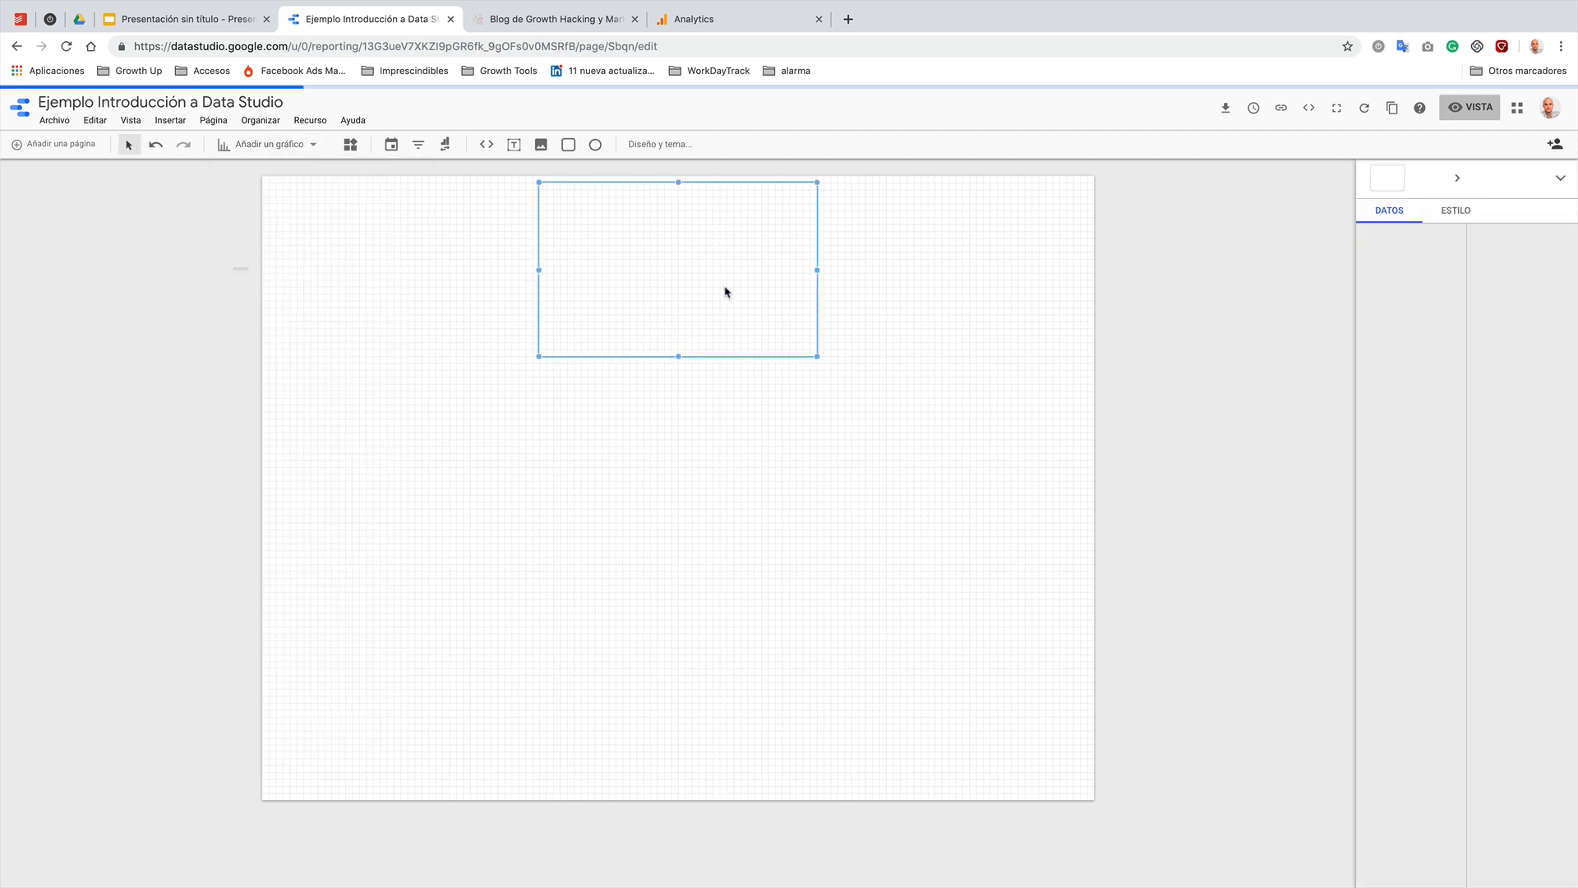
pyautogui.moveTo(679, 190); pyautogui.dragTo(684, 296)
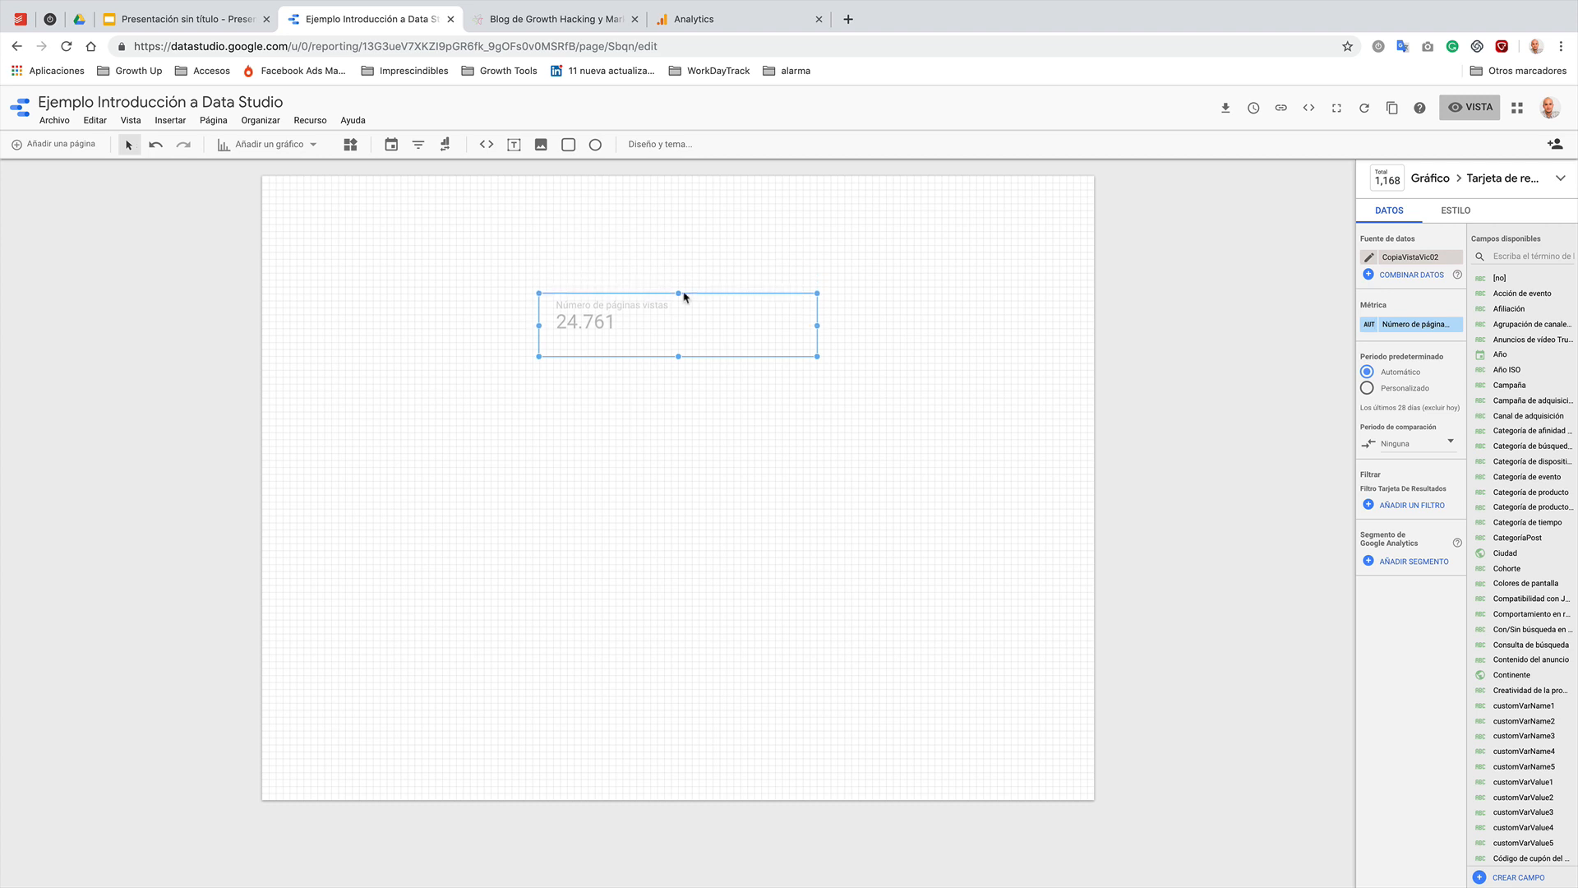
pyautogui.moveTo(679, 357); pyautogui.dragTo(679, 342)
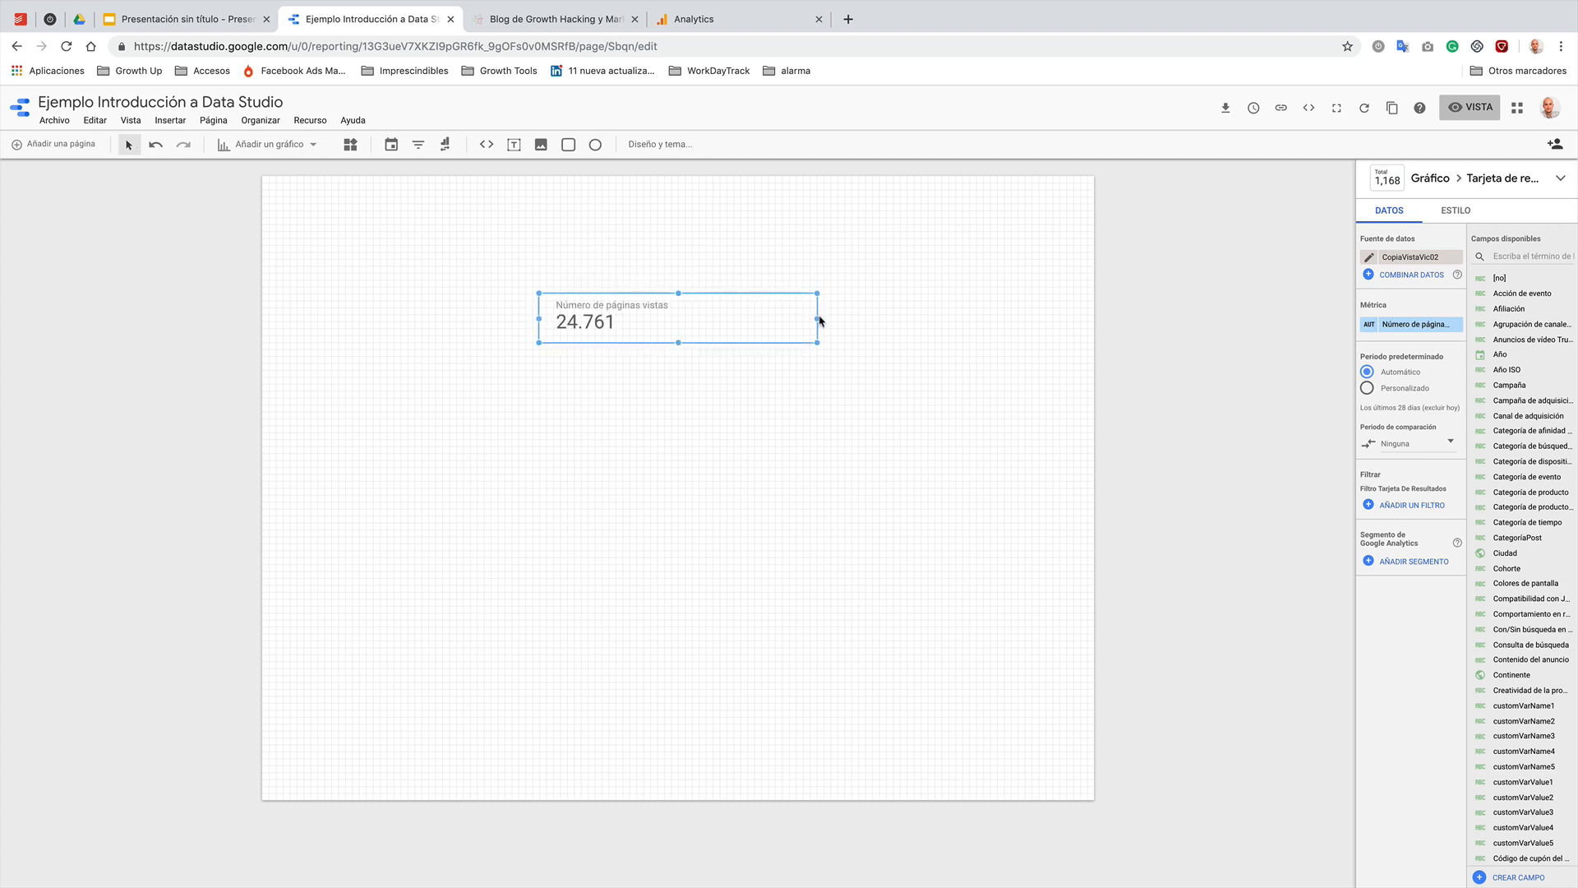
pyautogui.moveTo(817, 321); pyautogui.dragTo(521, 299)
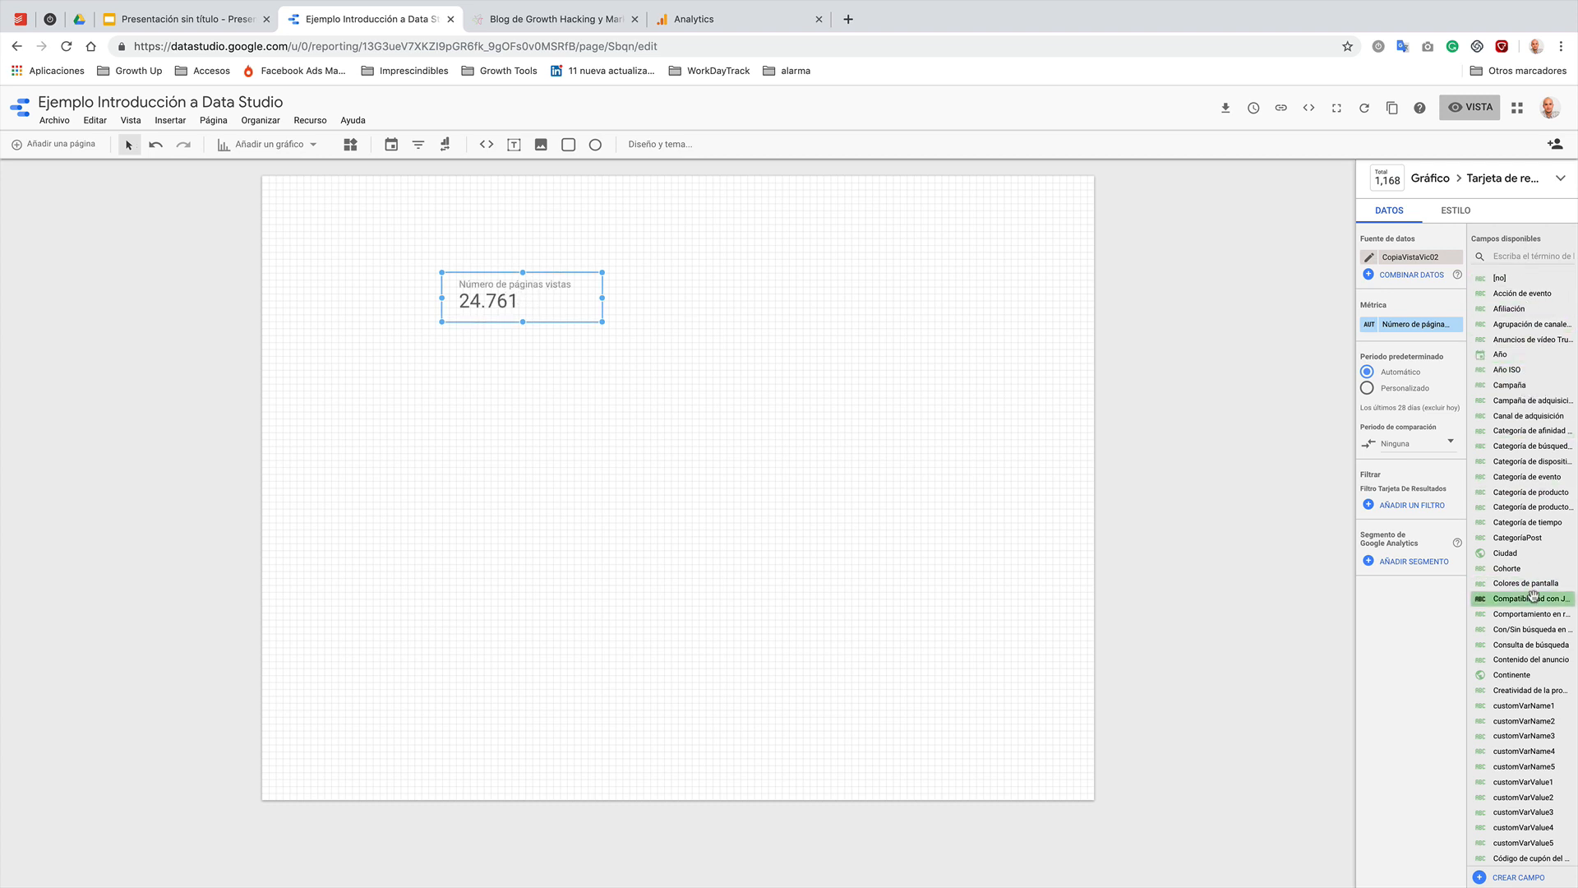
# - Find the Usuarios field among the available fields and use it as the scorecard's metric
pyautogui.scroll(-4, 1533, 598)
pyautogui.scroll(4, 1533, 598)
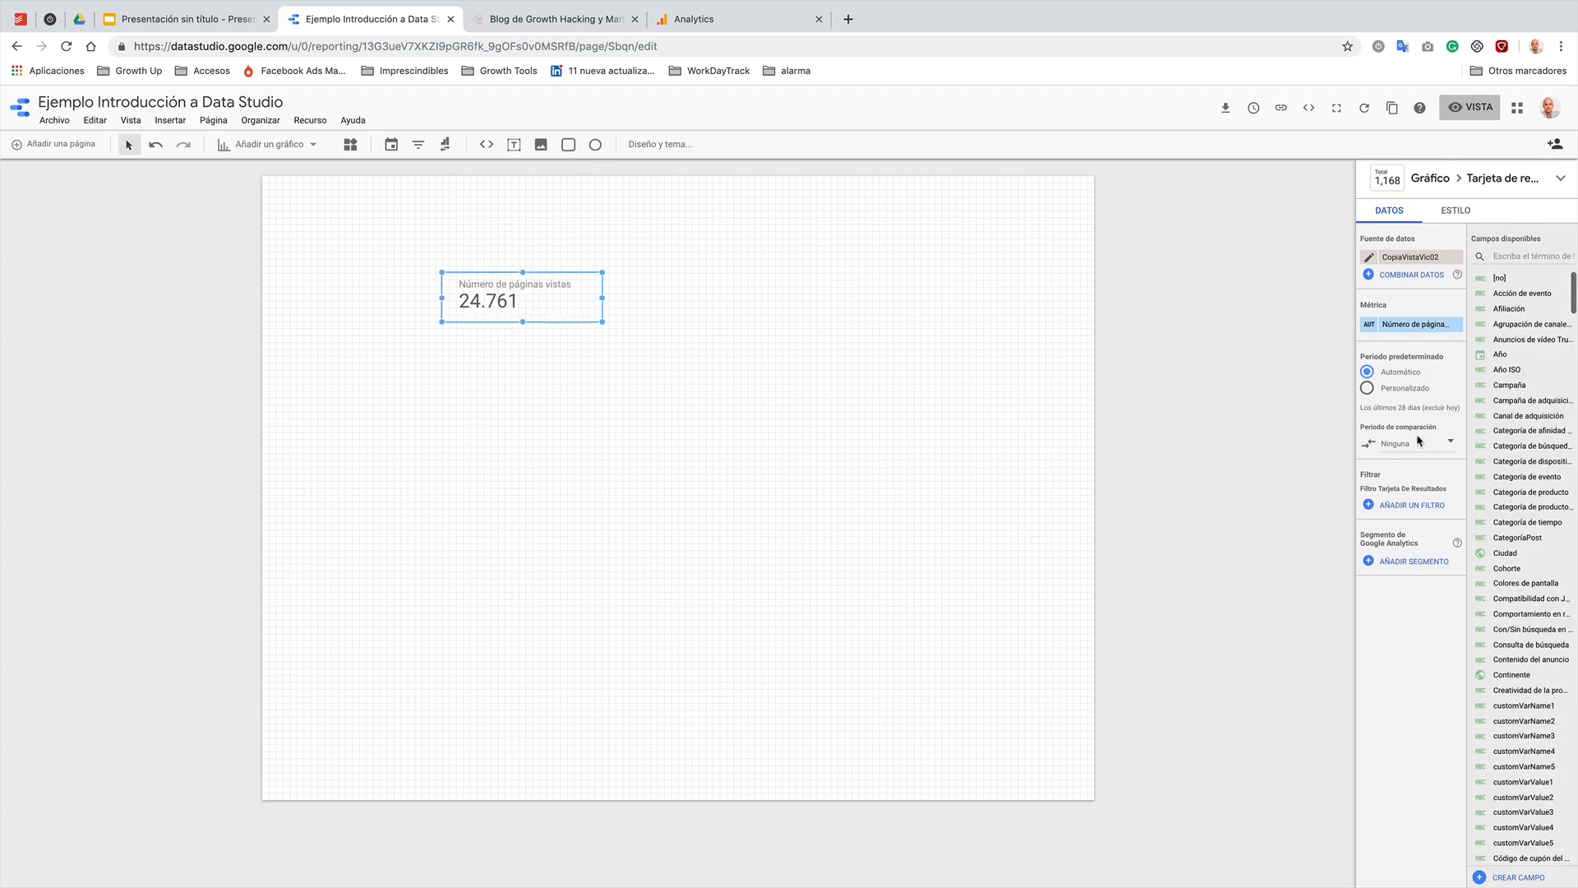
pyautogui.click(1507, 257)
pyautogui.write('Usuarios')
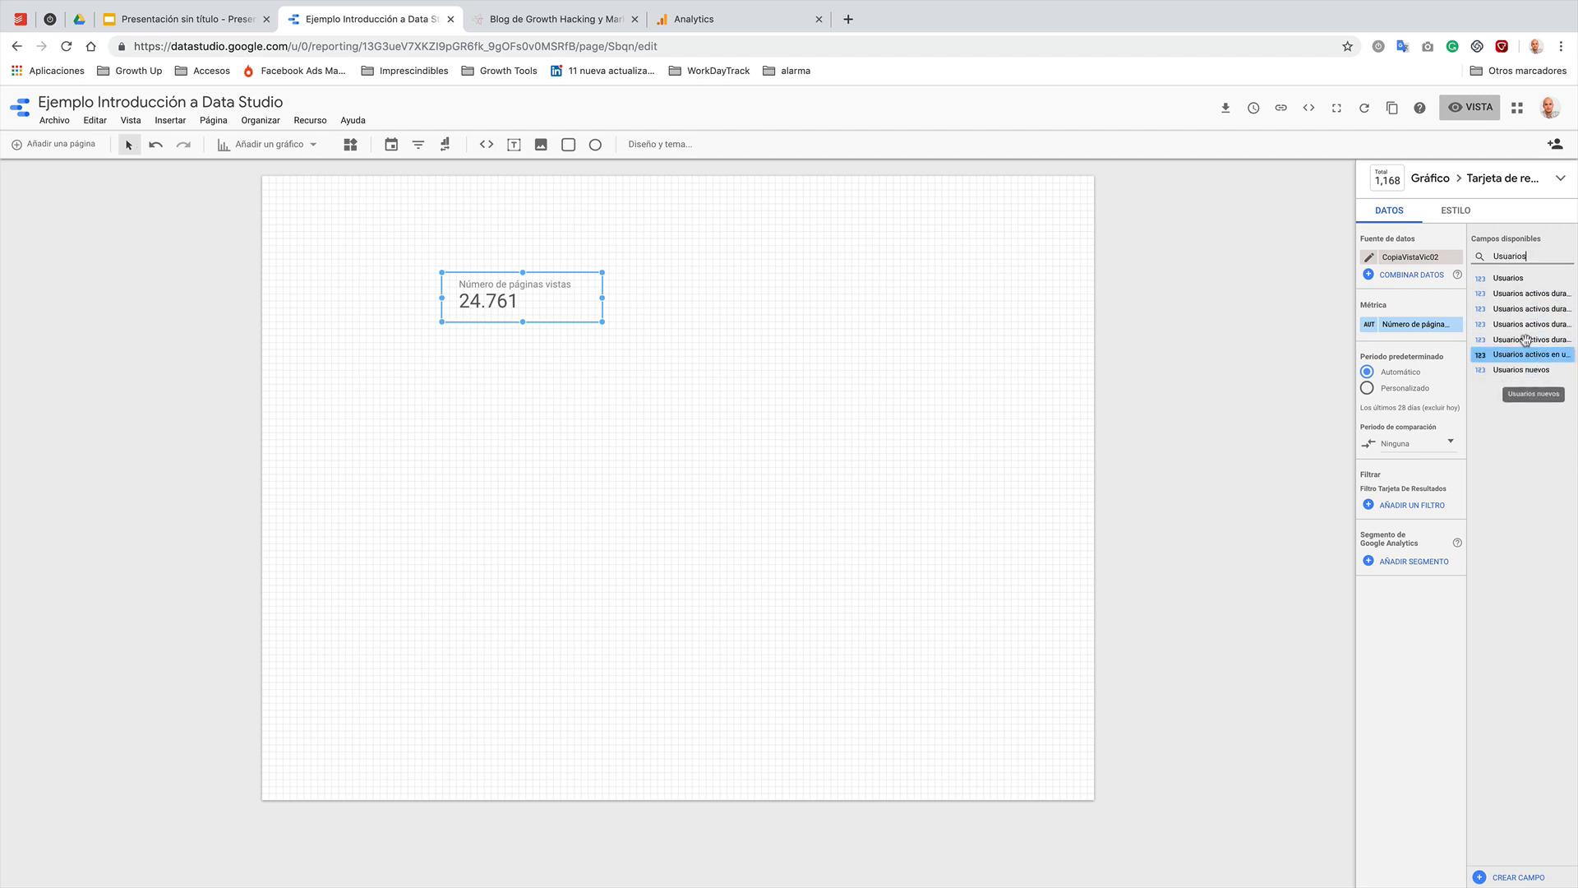
pyautogui.moveTo(1509, 270); pyautogui.dragTo(1397, 324)
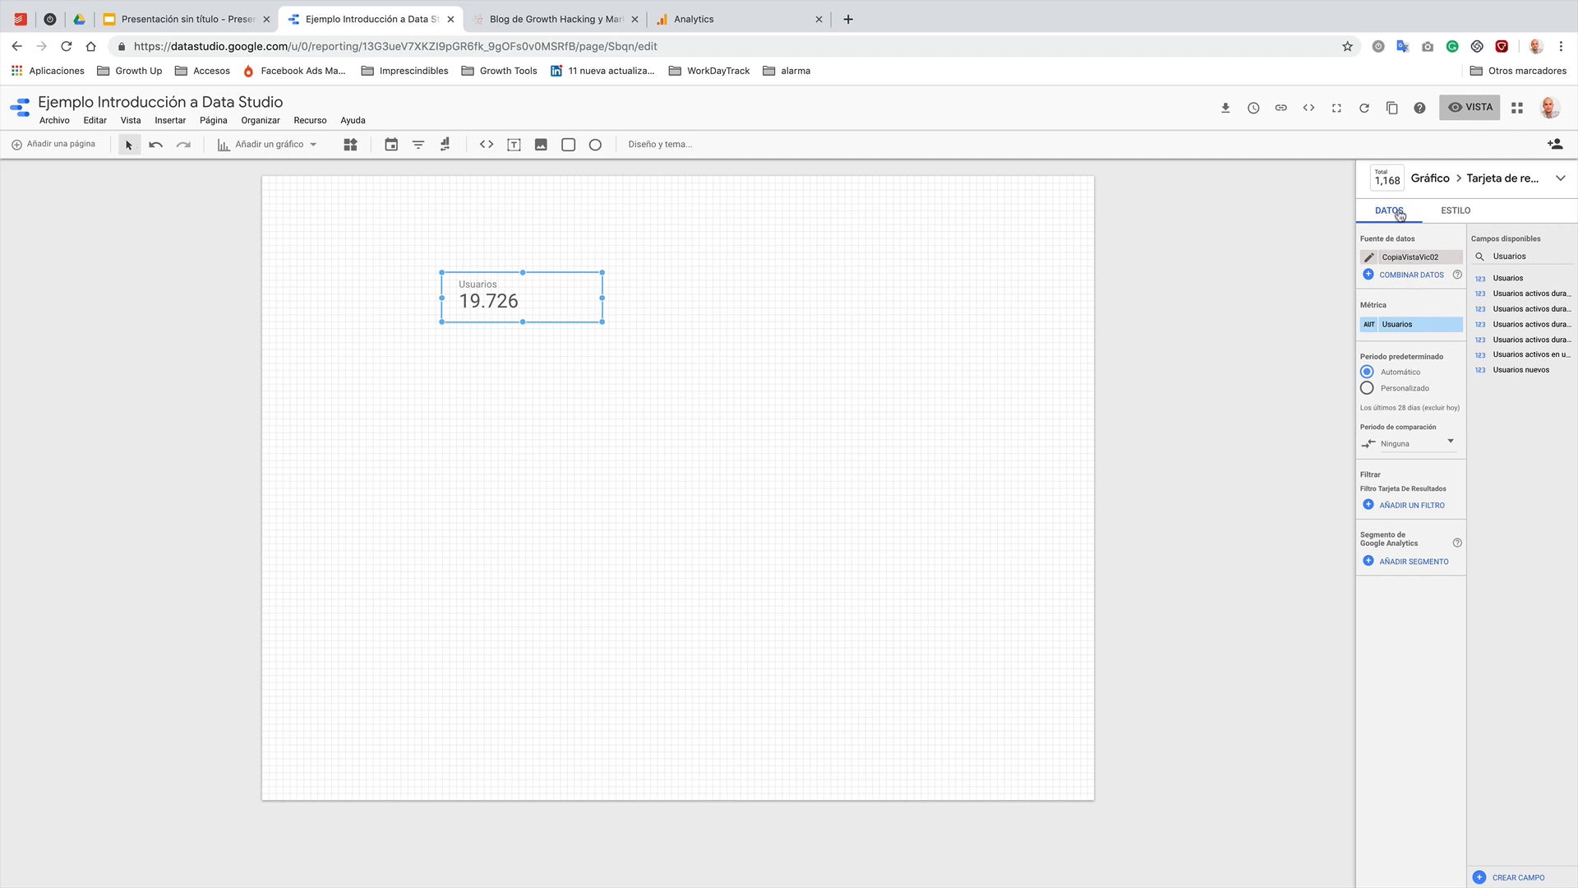
# - Centre the scorecard's metric name and metric value, and set its label font to Quicksand
pyautogui.click(1452, 215)
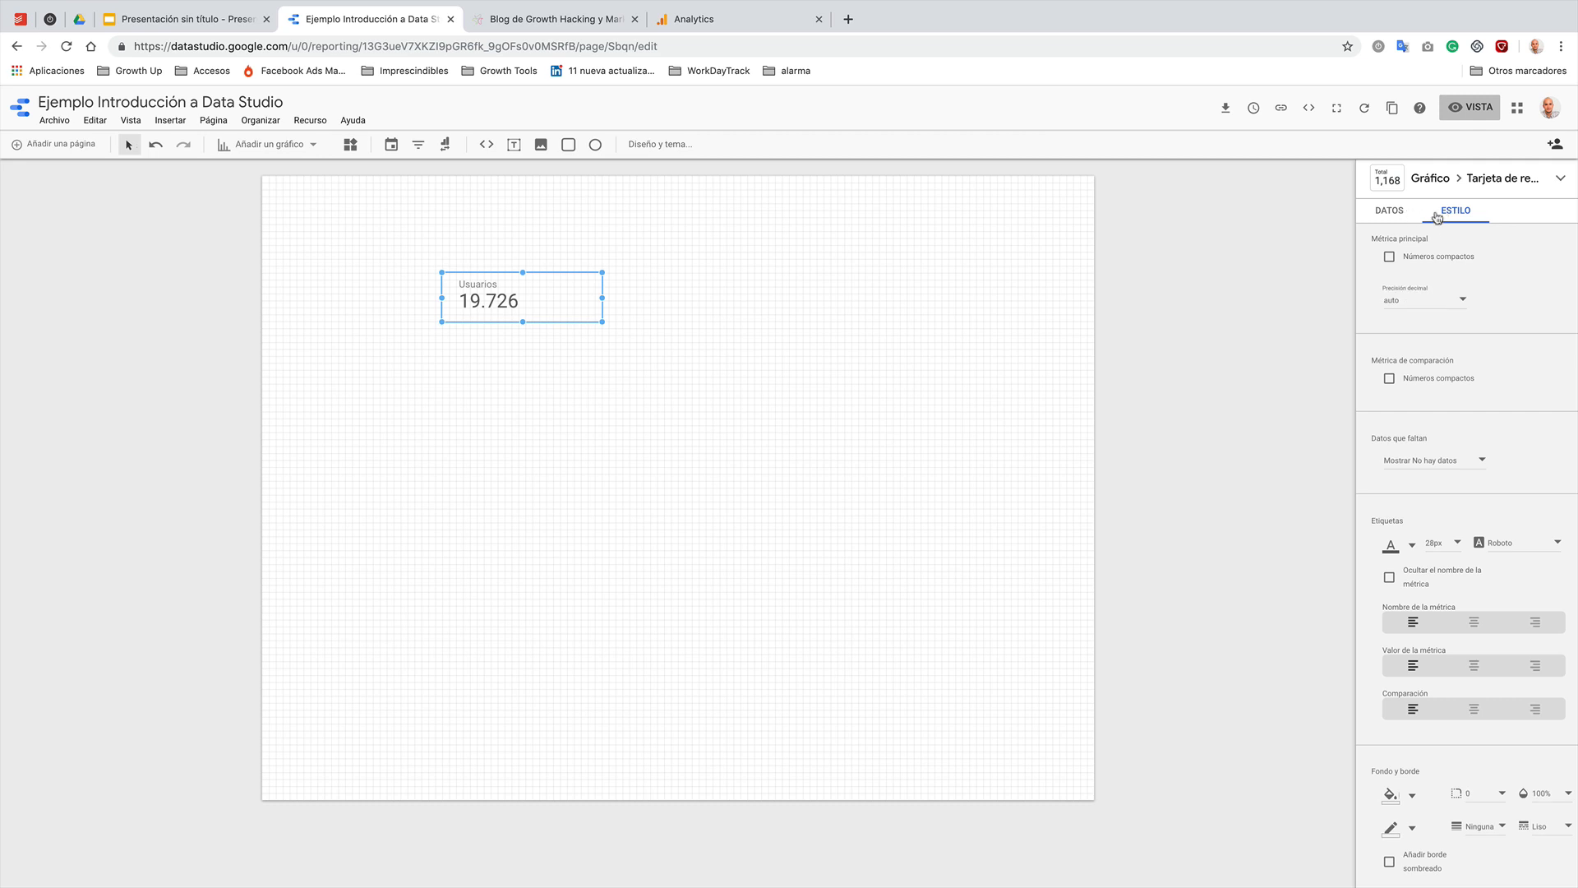
pyautogui.click(1474, 622)
pyautogui.click(1474, 665)
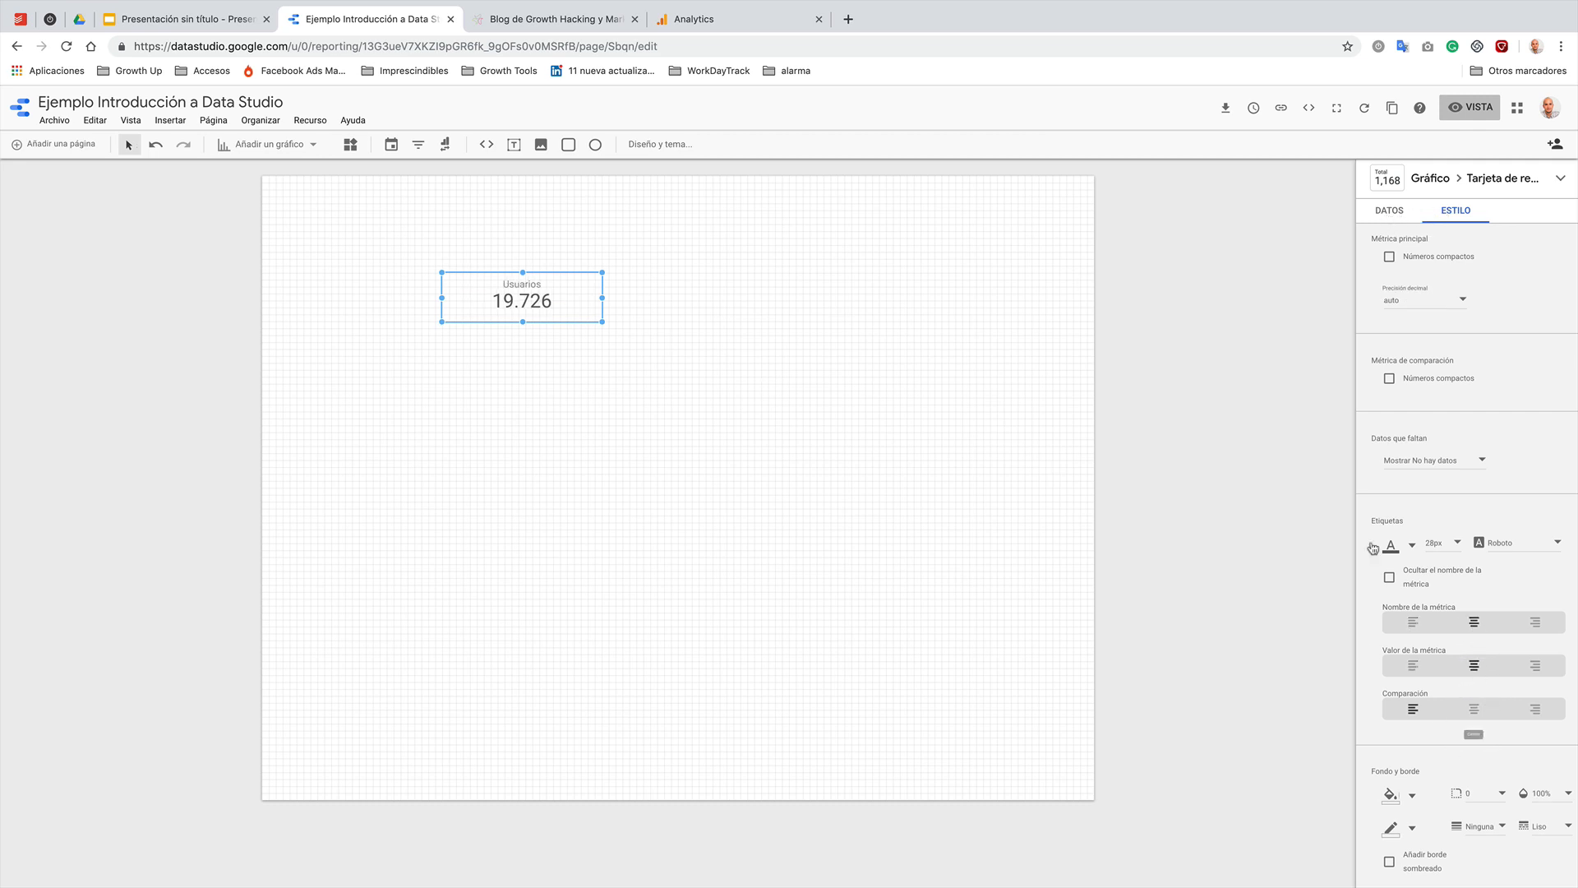
pyautogui.click(1515, 544)
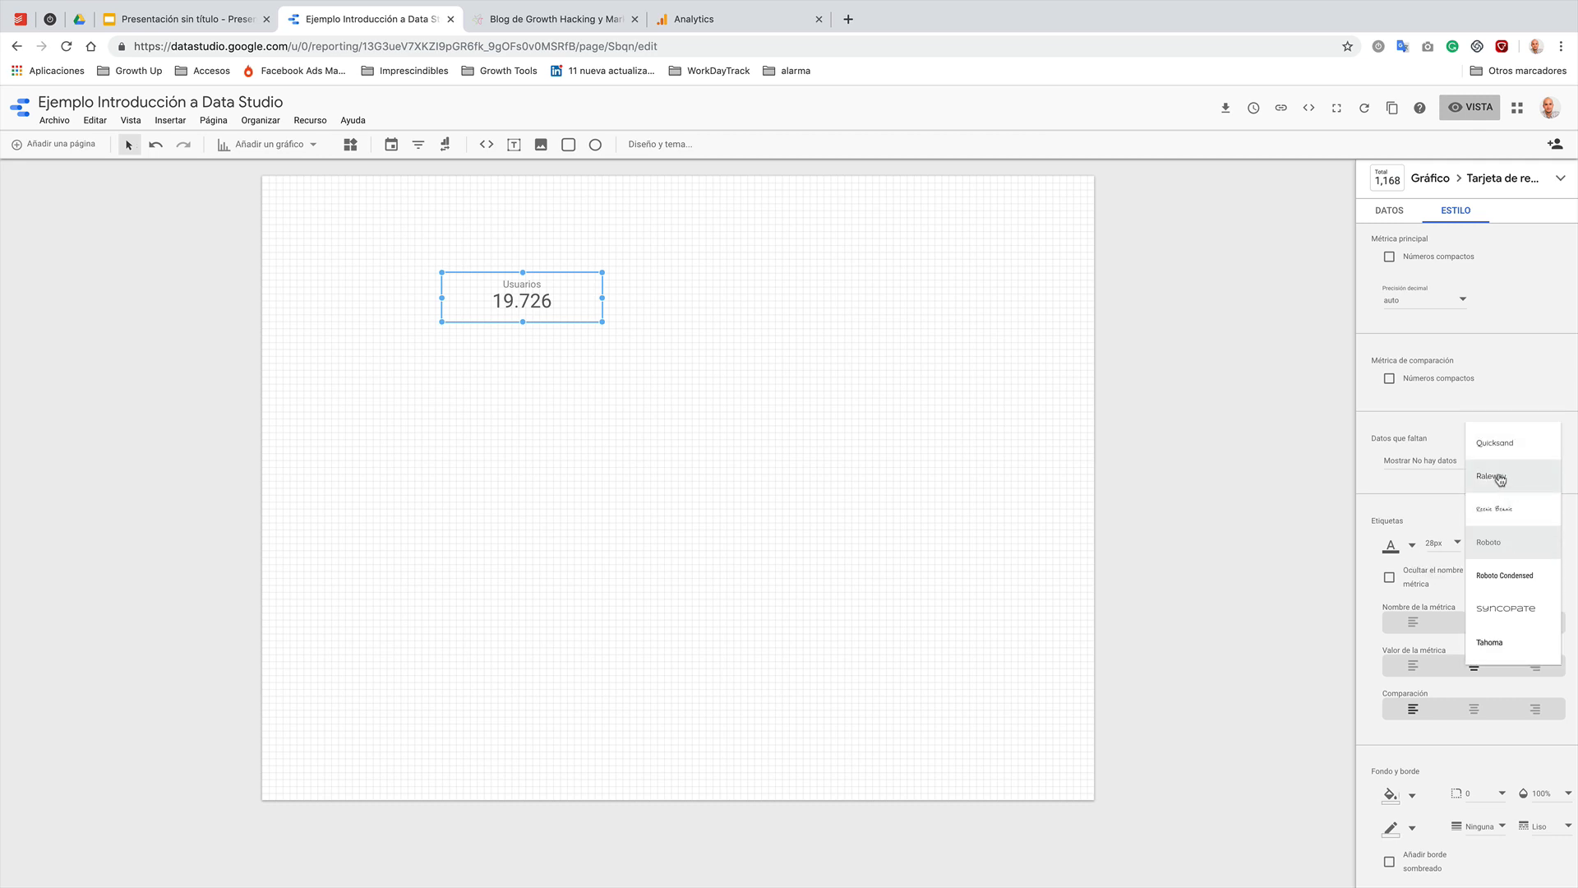
pyautogui.click(1509, 443)
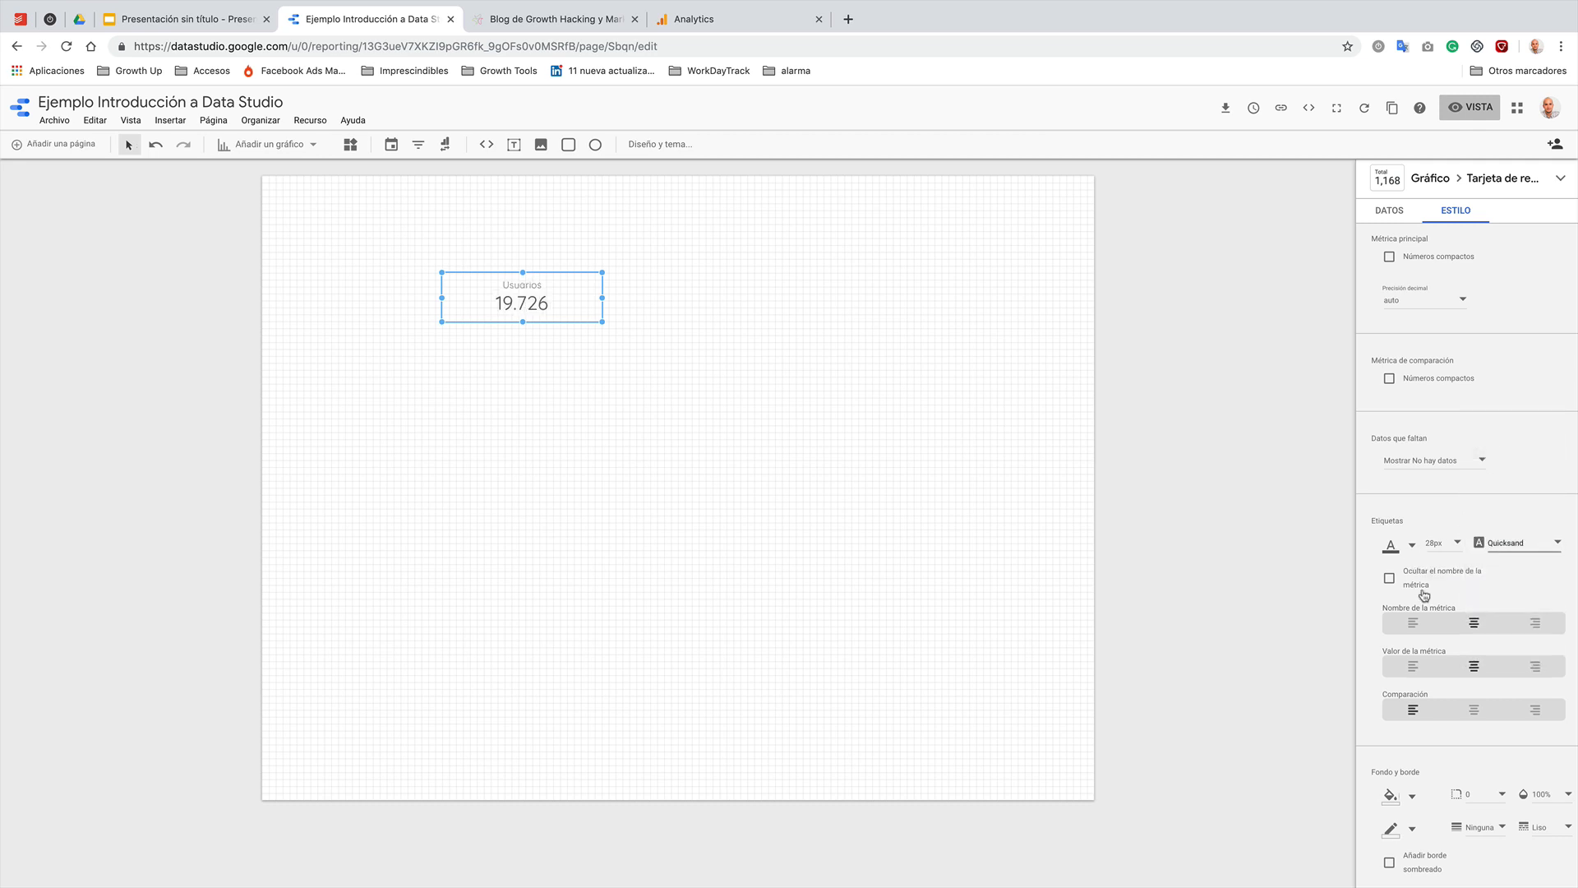
# - Set the scorecard's label colour to black and give it a dark grey border
pyautogui.click(1392, 544)
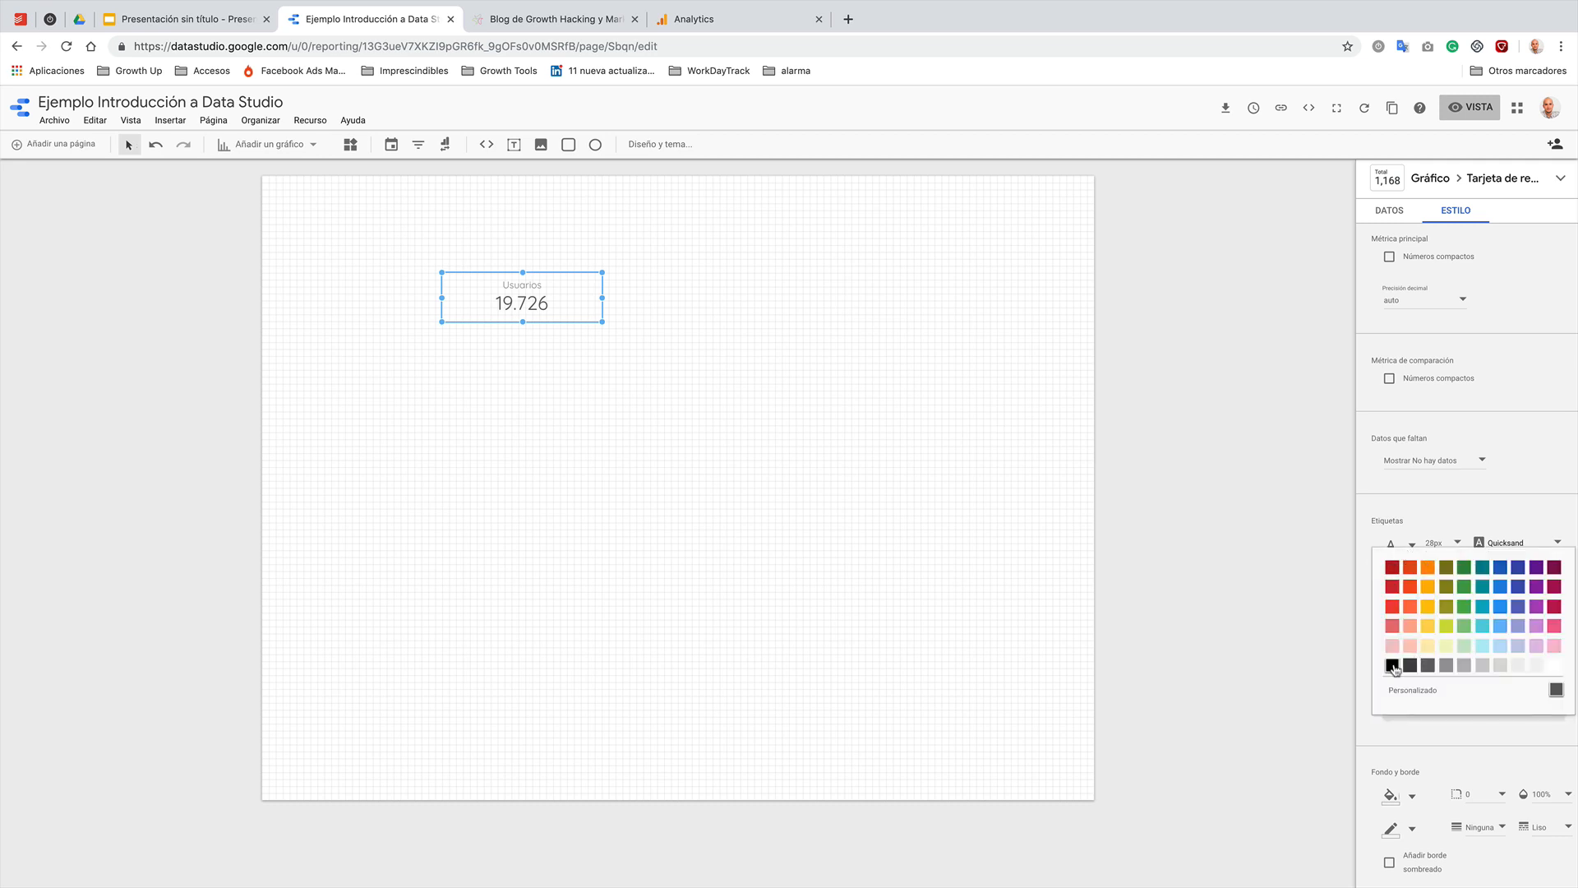
pyautogui.click(1393, 668)
pyautogui.scroll(-3, 1414, 658)
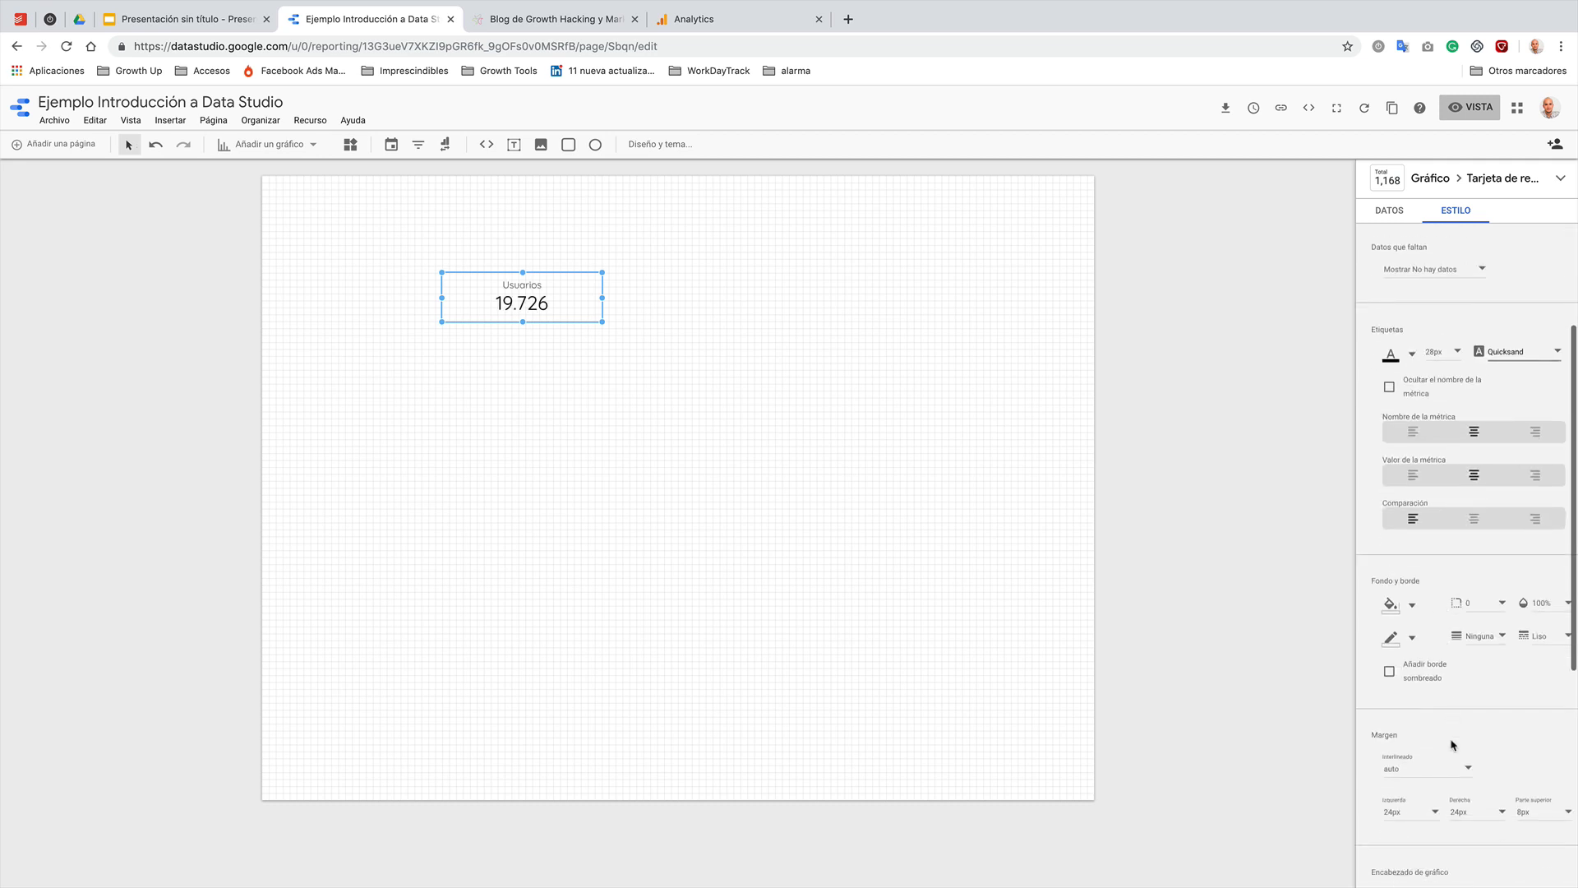
pyautogui.click(1415, 636)
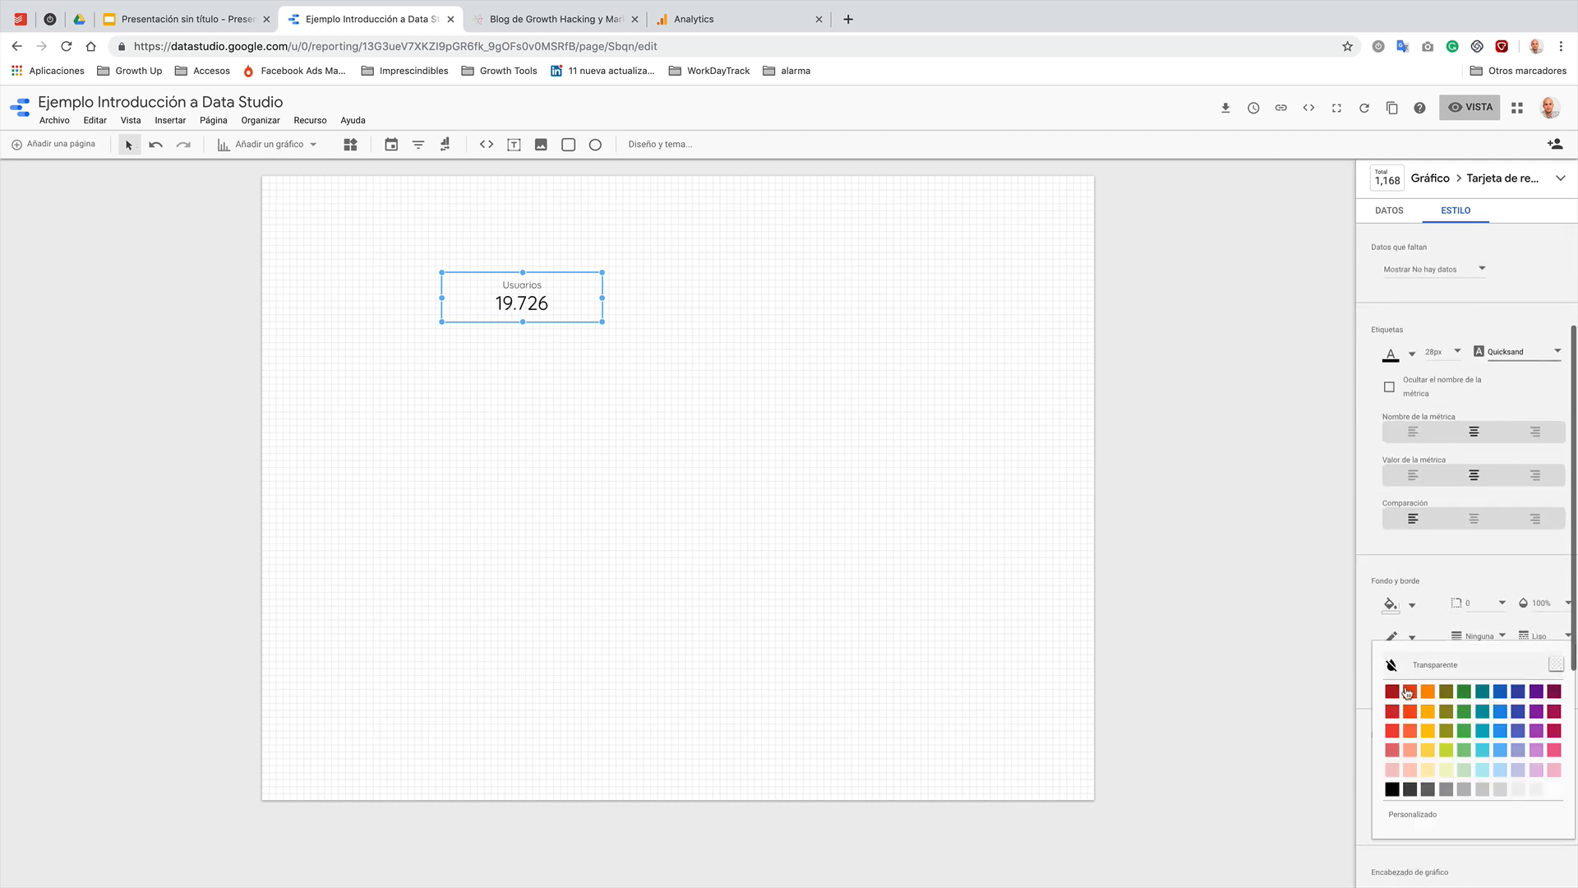
pyautogui.click(1410, 790)
pyautogui.click(918, 381)
# - Move the scorecard closer to the page's upper left corner and rename its metric as "Usuarios únicos"
pyautogui.moveTo(518, 292); pyautogui.dragTo(414, 244)
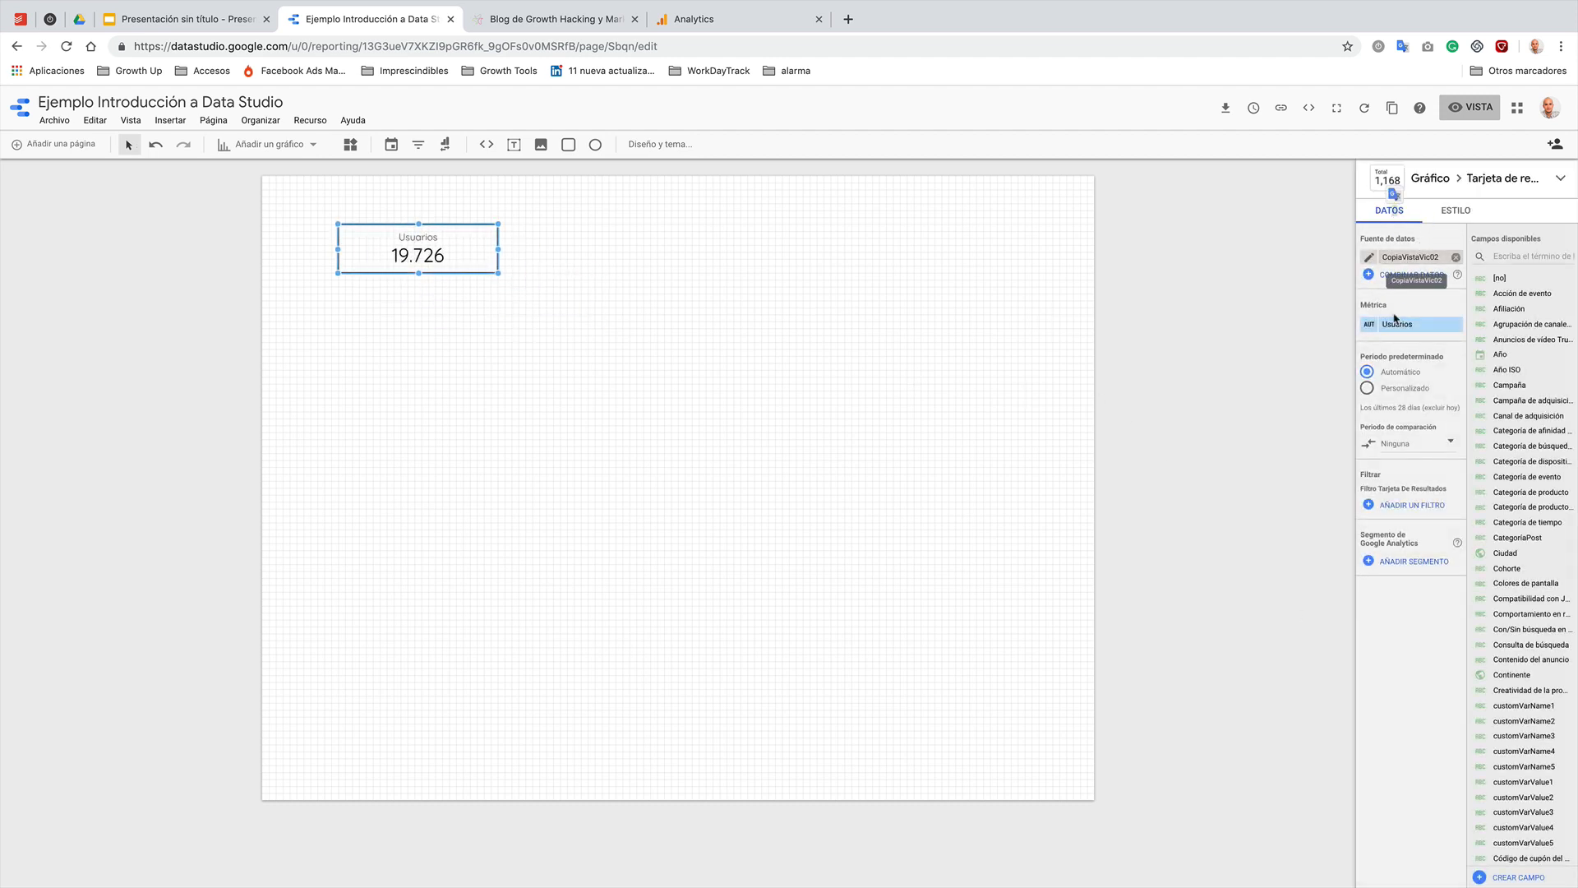
pyautogui.moveTo(439, 251); pyautogui.dragTo(447, 279)
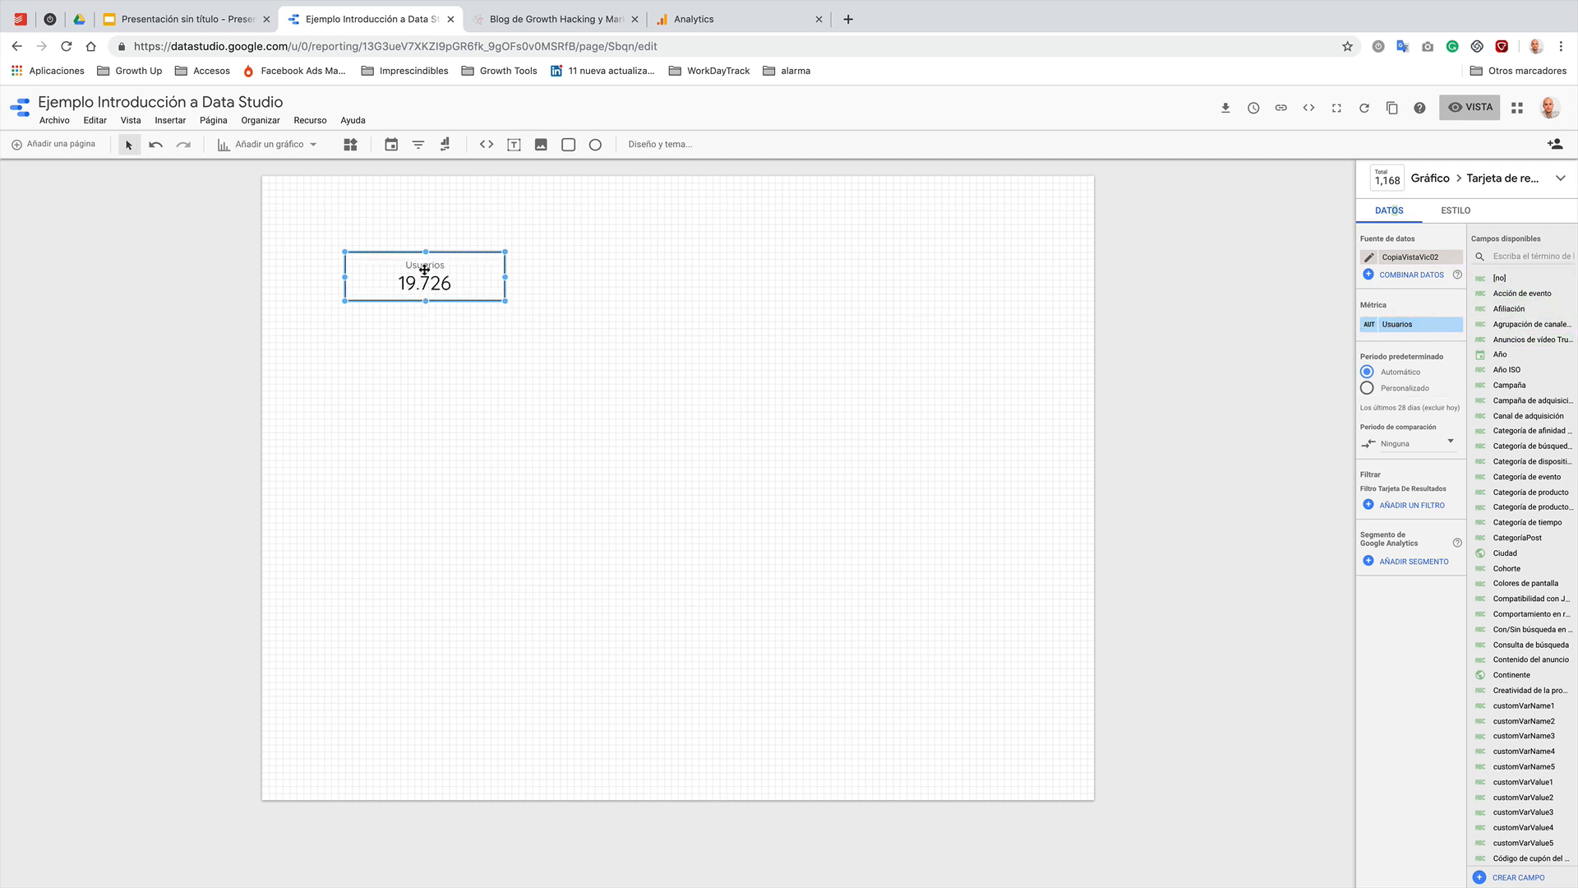
pyautogui.click(1371, 329)
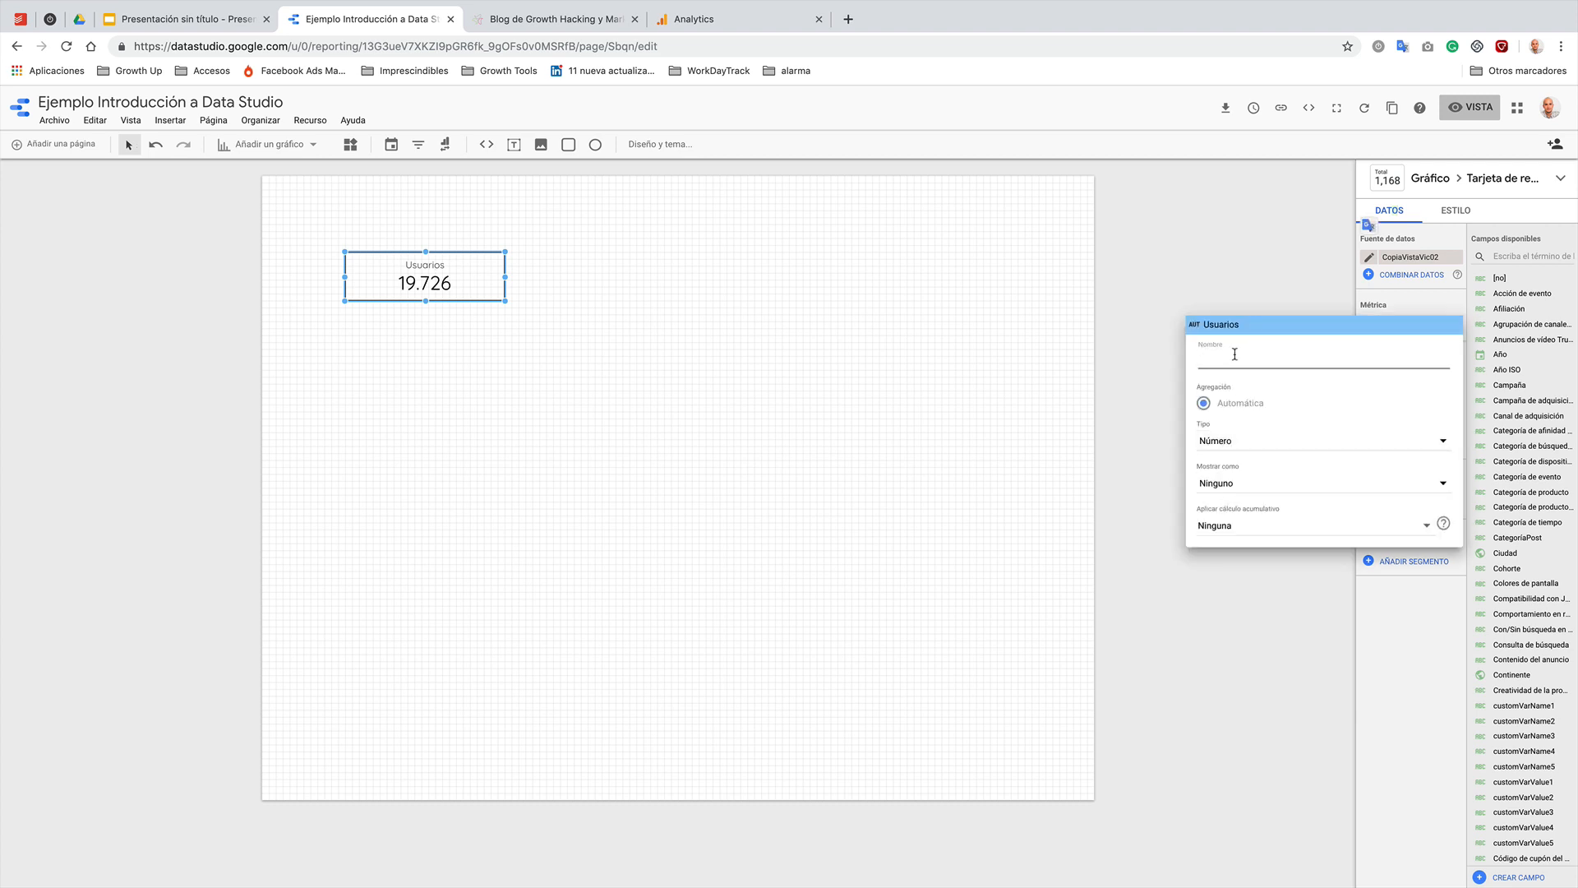
pyautogui.write('Usuarios únicos')
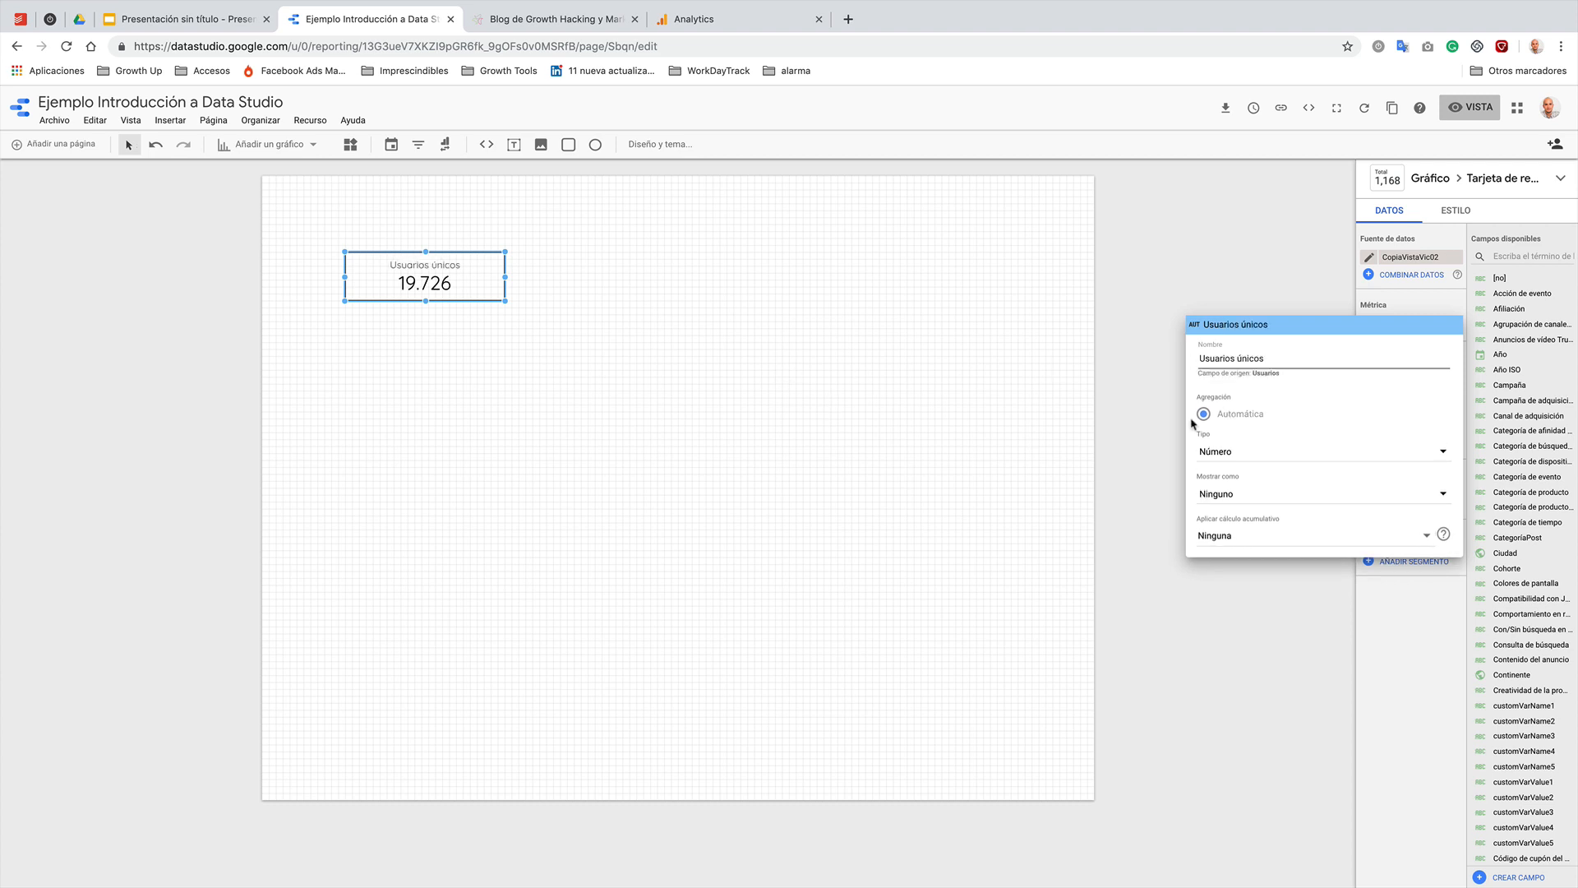
pyautogui.moveTo(1253, 374); pyautogui.dragTo(1280, 376)
pyautogui.click(430, 282)
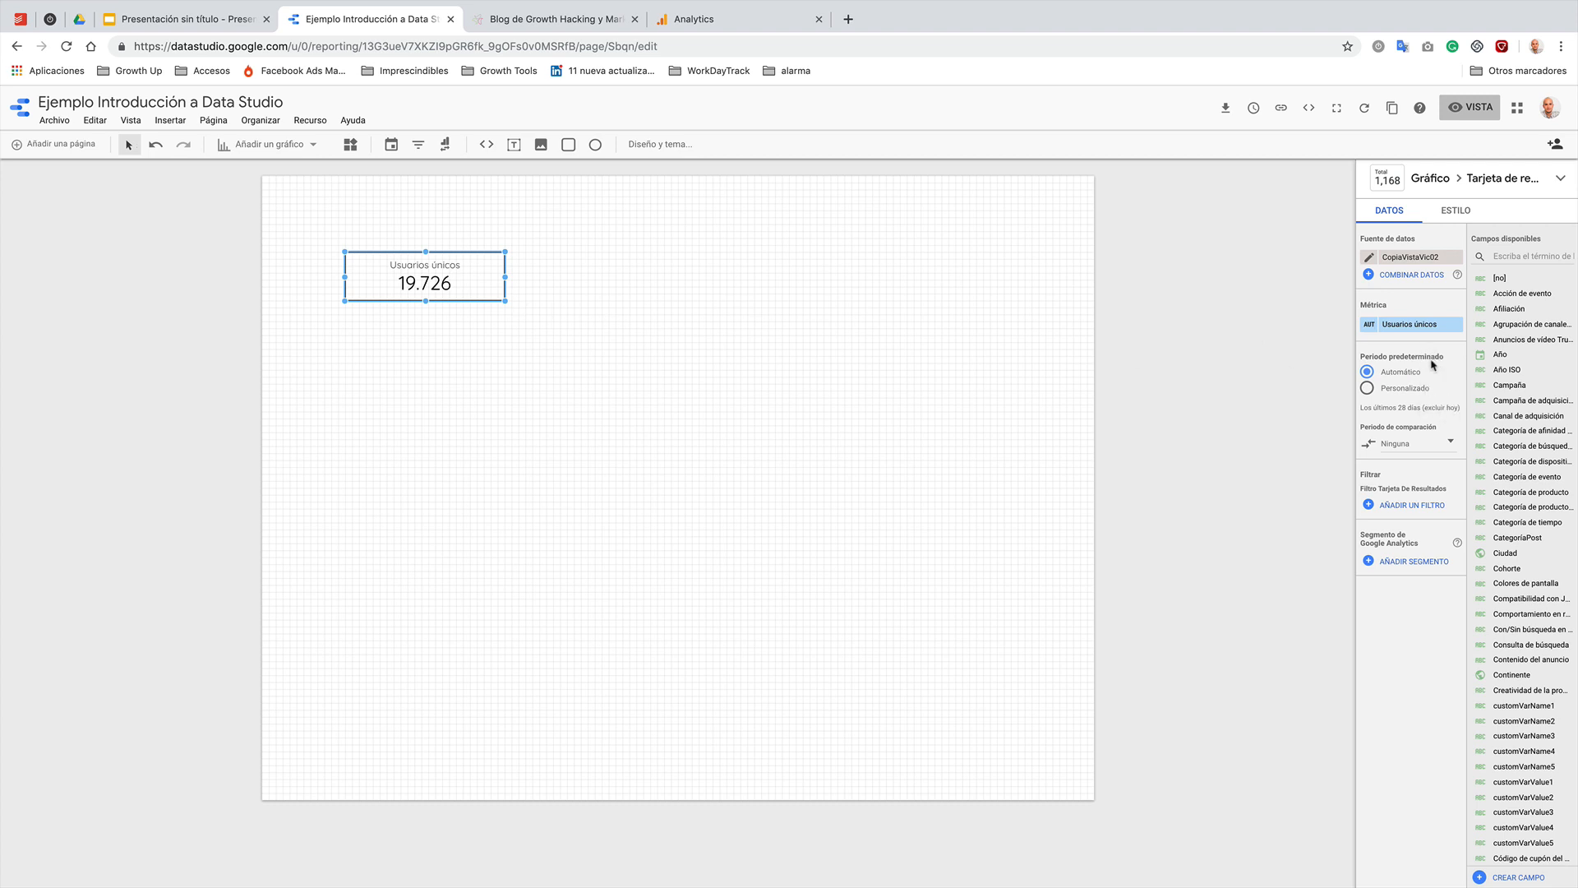
# - Set the scorecard's comparison period to Periodo anterior and extend the card downward to fit the comparison value
pyautogui.click(1407, 445)
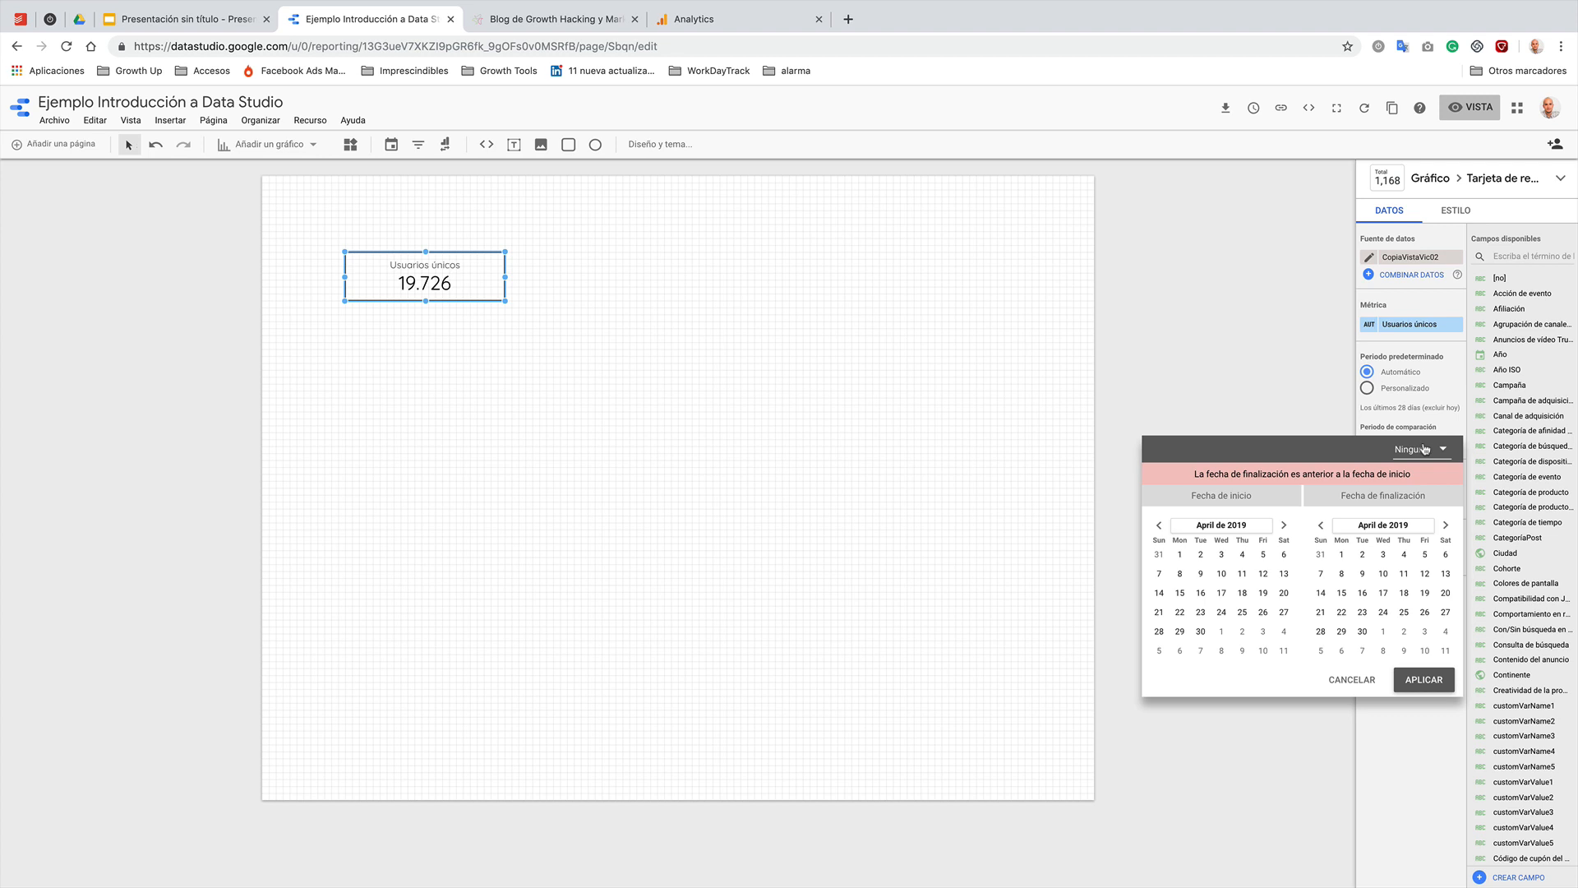
pyautogui.click(1421, 455)
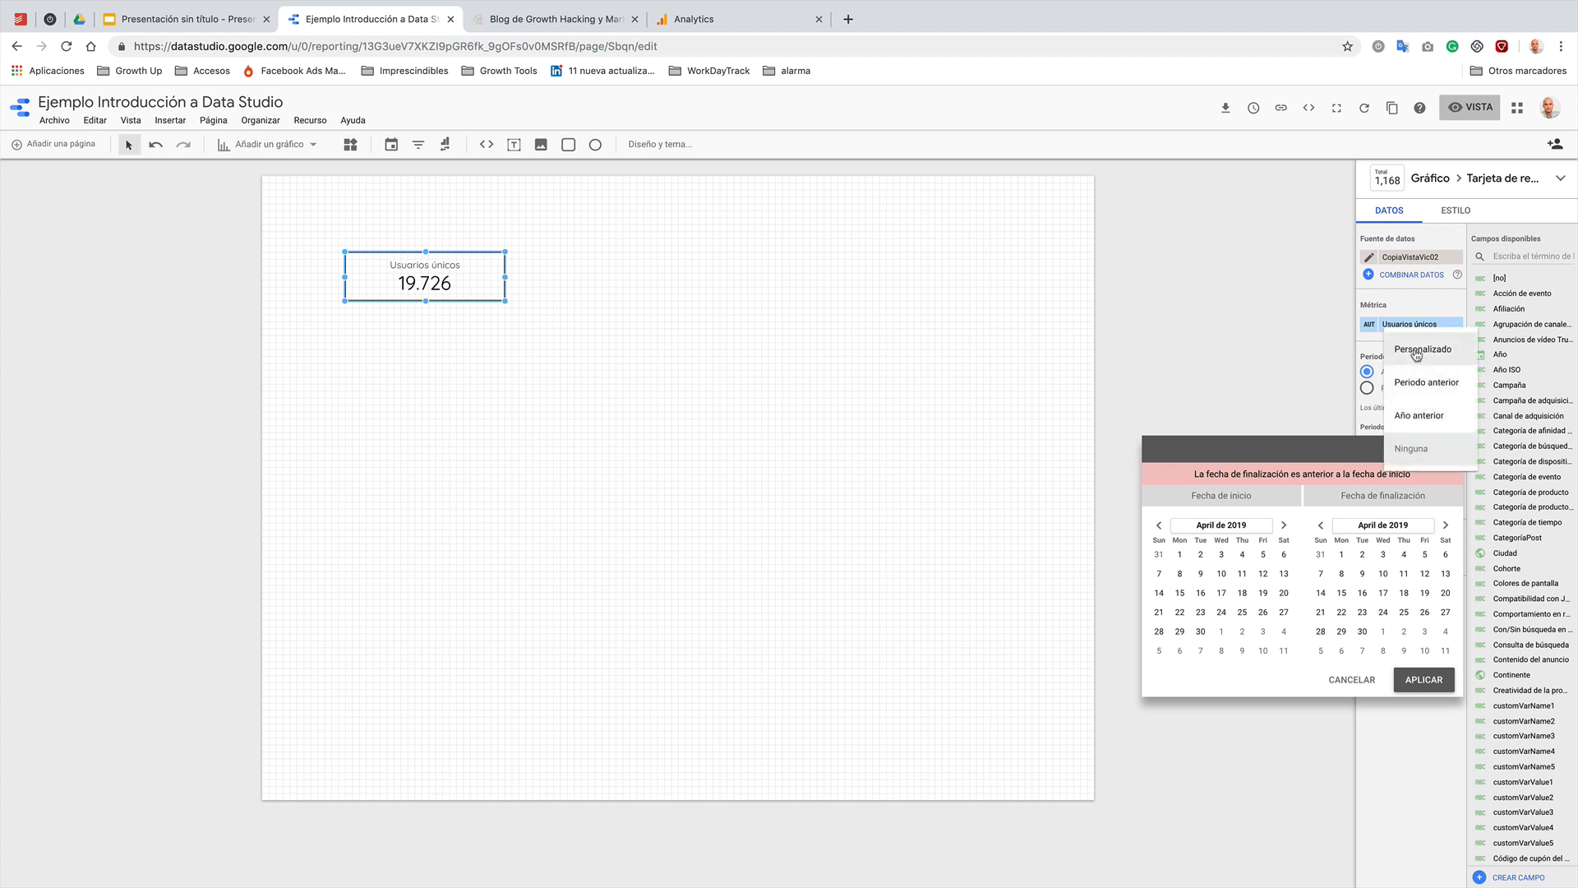
pyautogui.click(1423, 382)
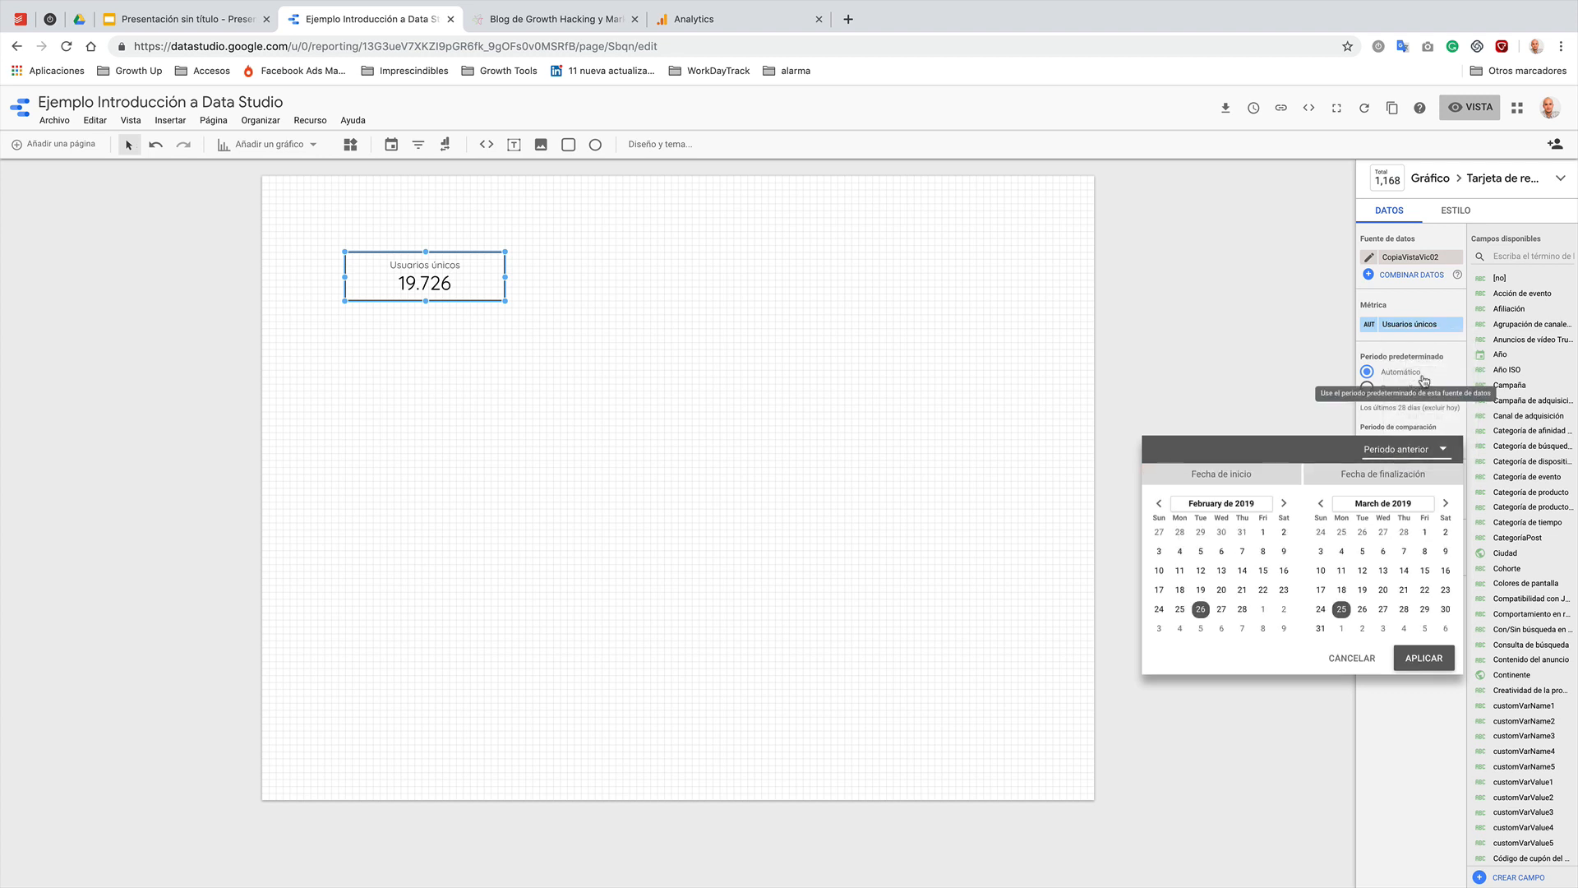
pyautogui.click(1440, 668)
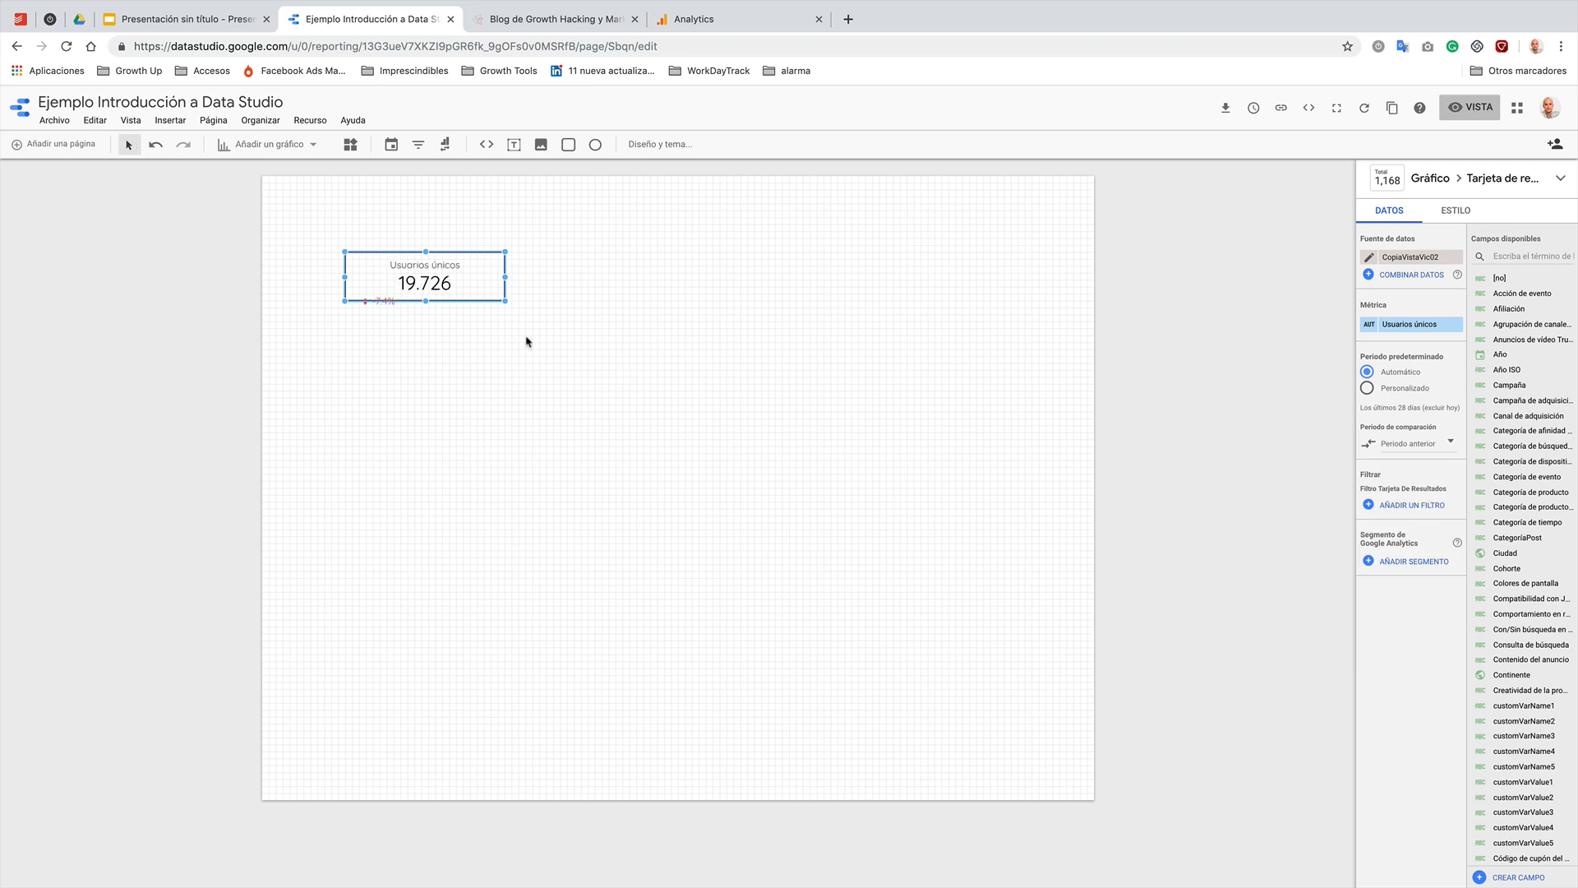
pyautogui.moveTo(425, 303); pyautogui.dragTo(426, 315)
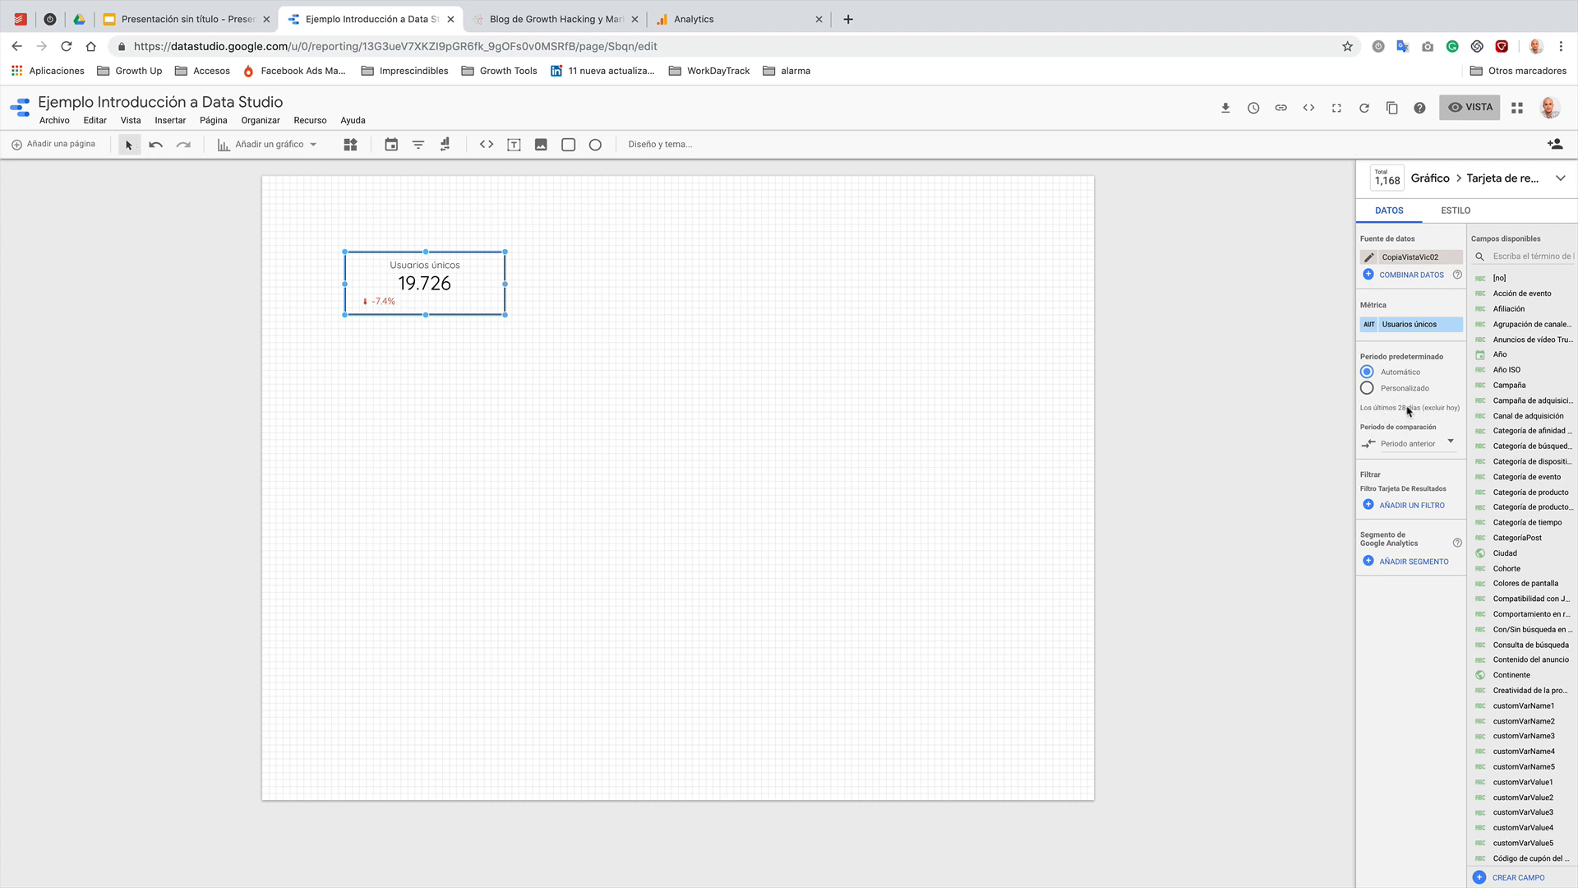
pyautogui.click(862, 384)
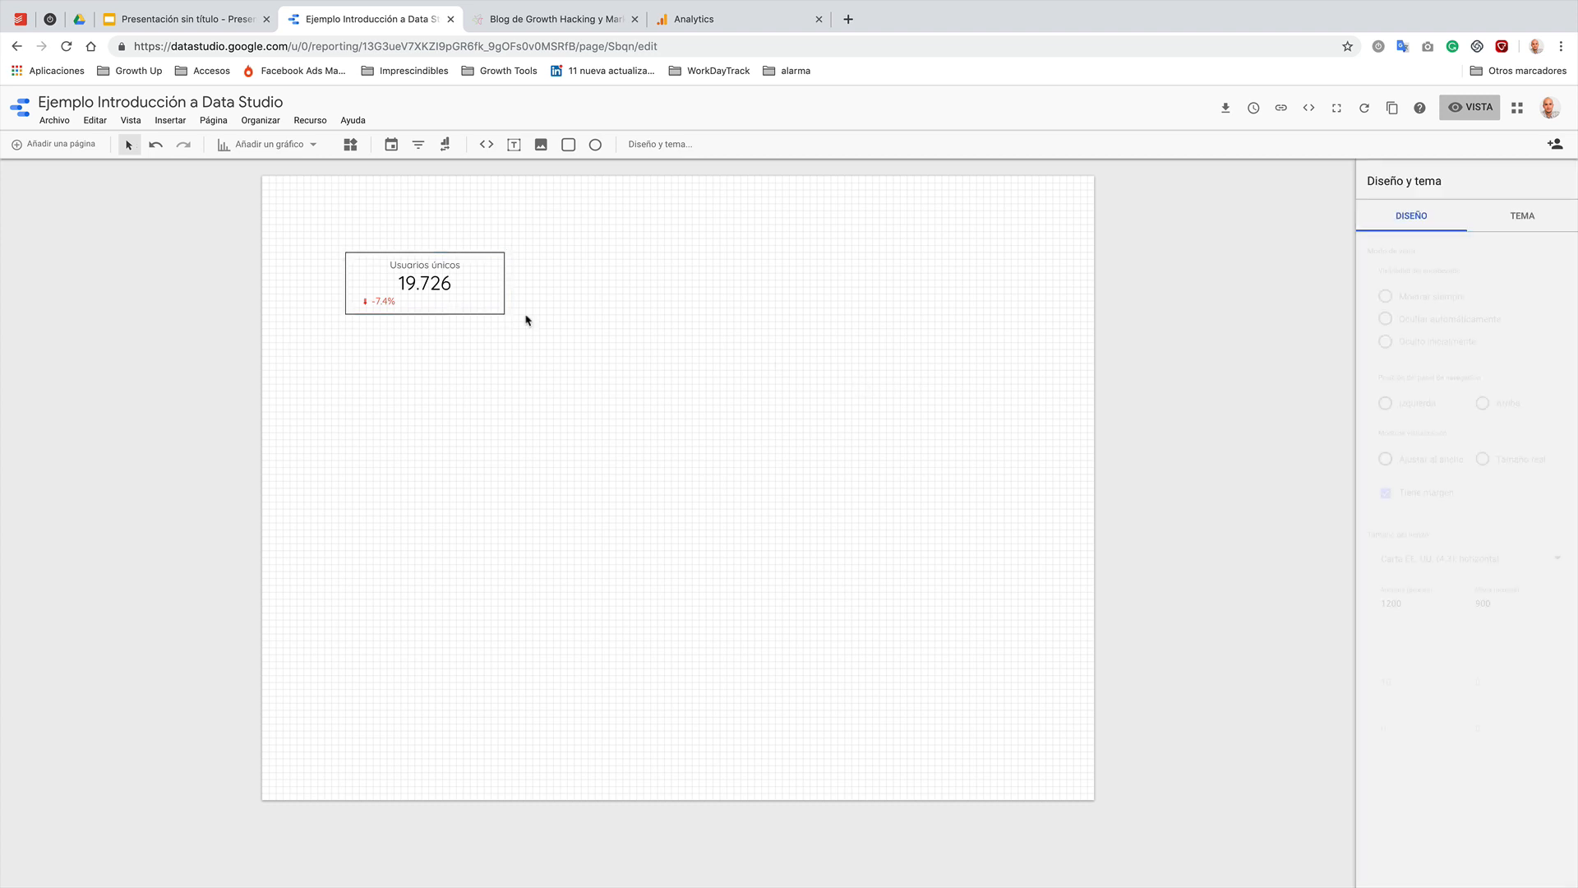
pyautogui.click(494, 292)
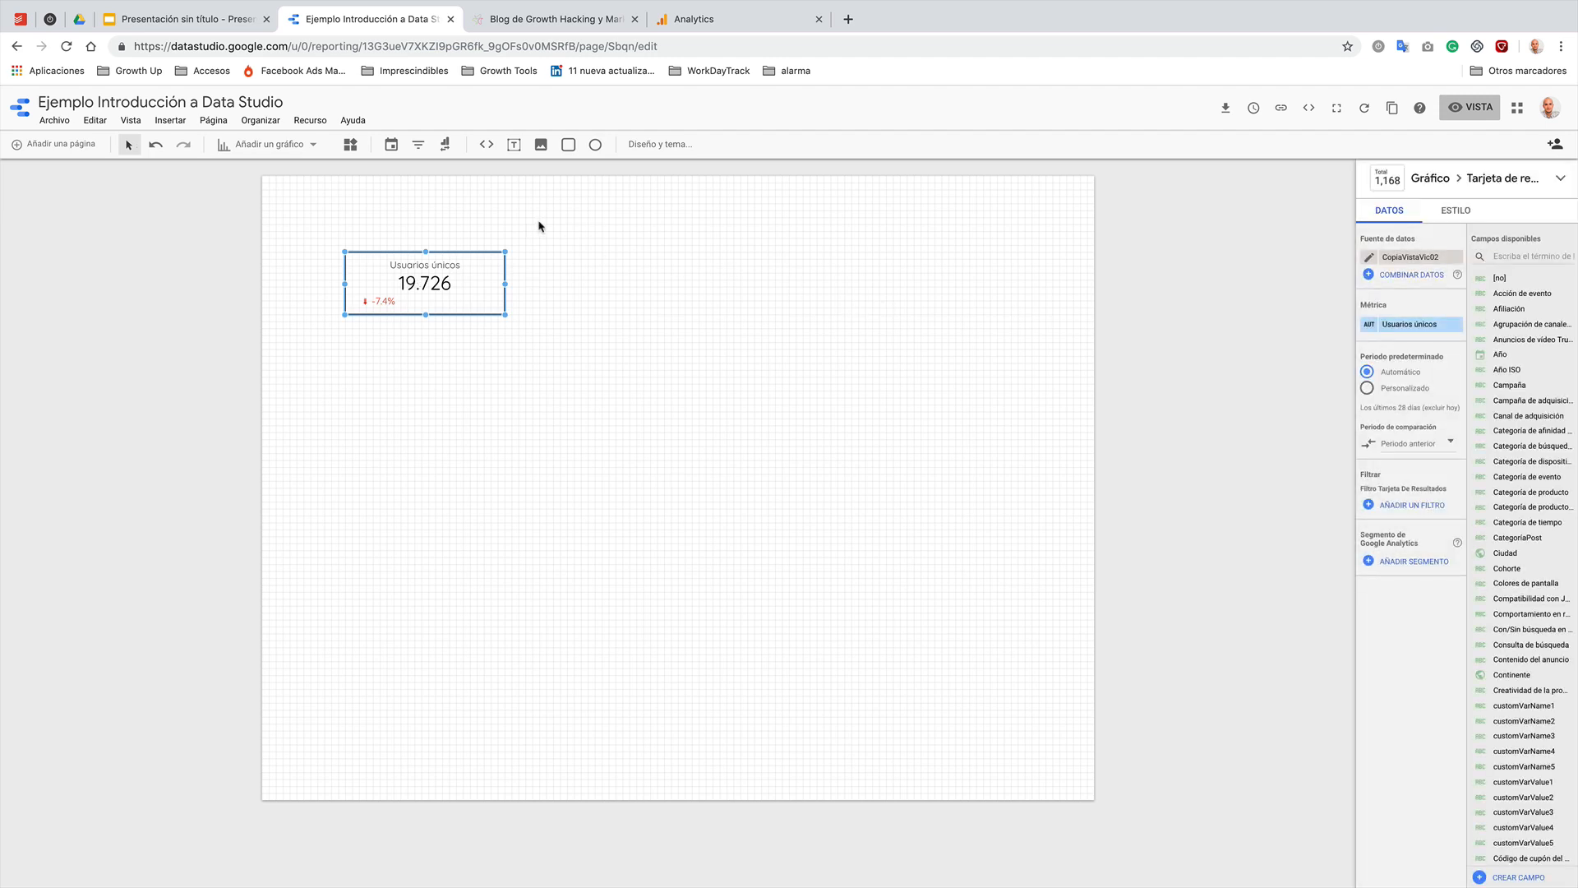
# - Add a date range control to the report and place it in the page's upper right corner
pyautogui.click(392, 144)
pyautogui.moveTo(560, 203); pyautogui.dragTo(838, 252)
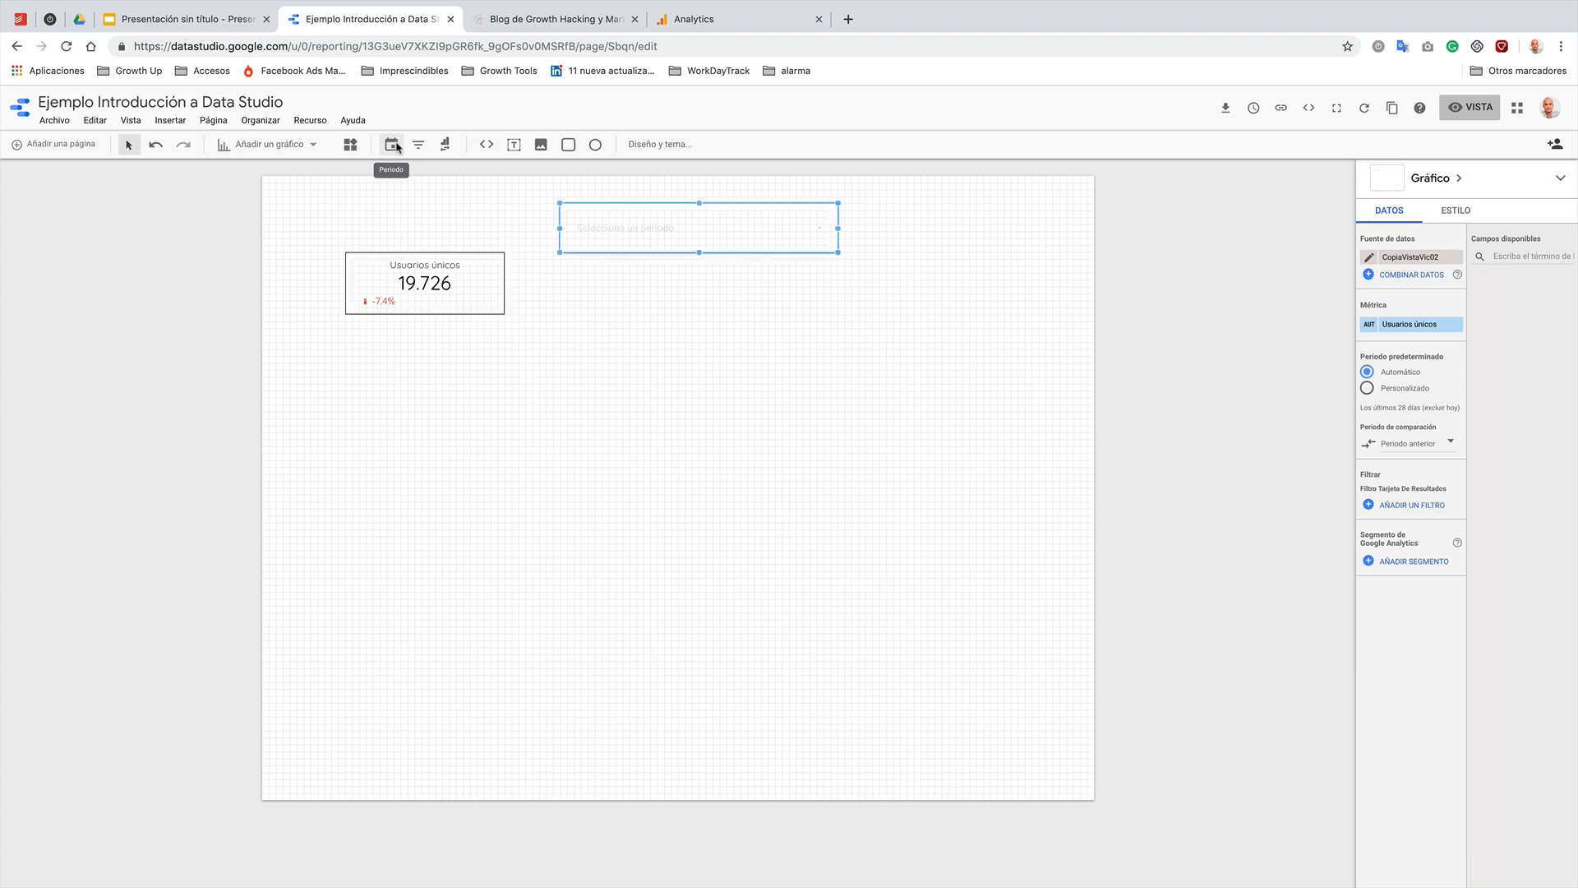
pyautogui.moveTo(733, 237); pyautogui.dragTo(977, 209)
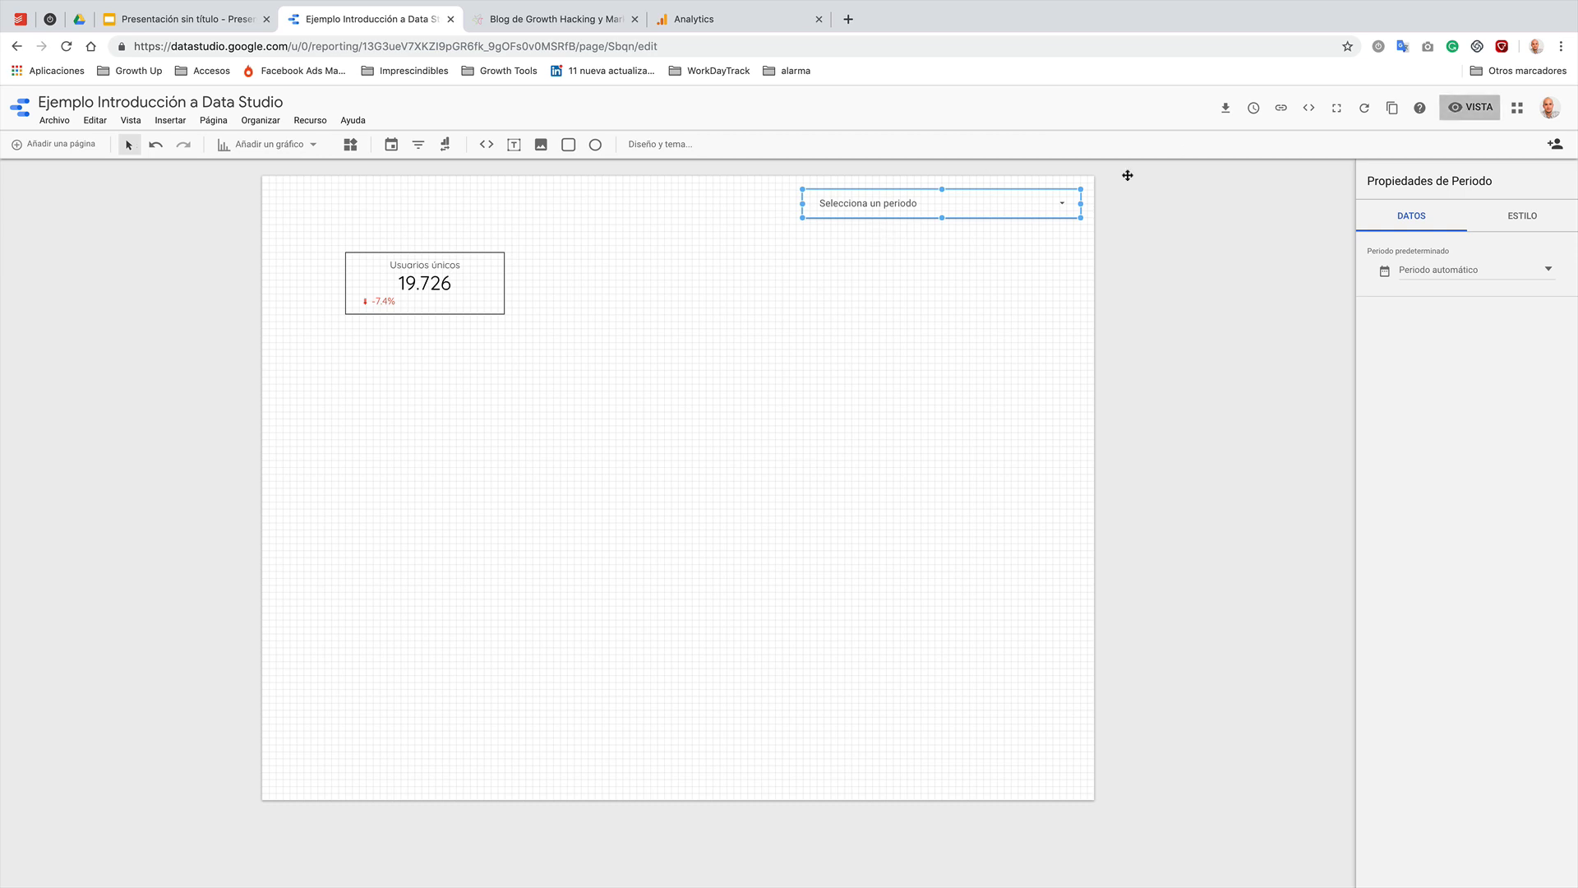
# - Preview the report in view mode and filter it to Los últimos 30 días with the date range control
pyautogui.click(1487, 107)
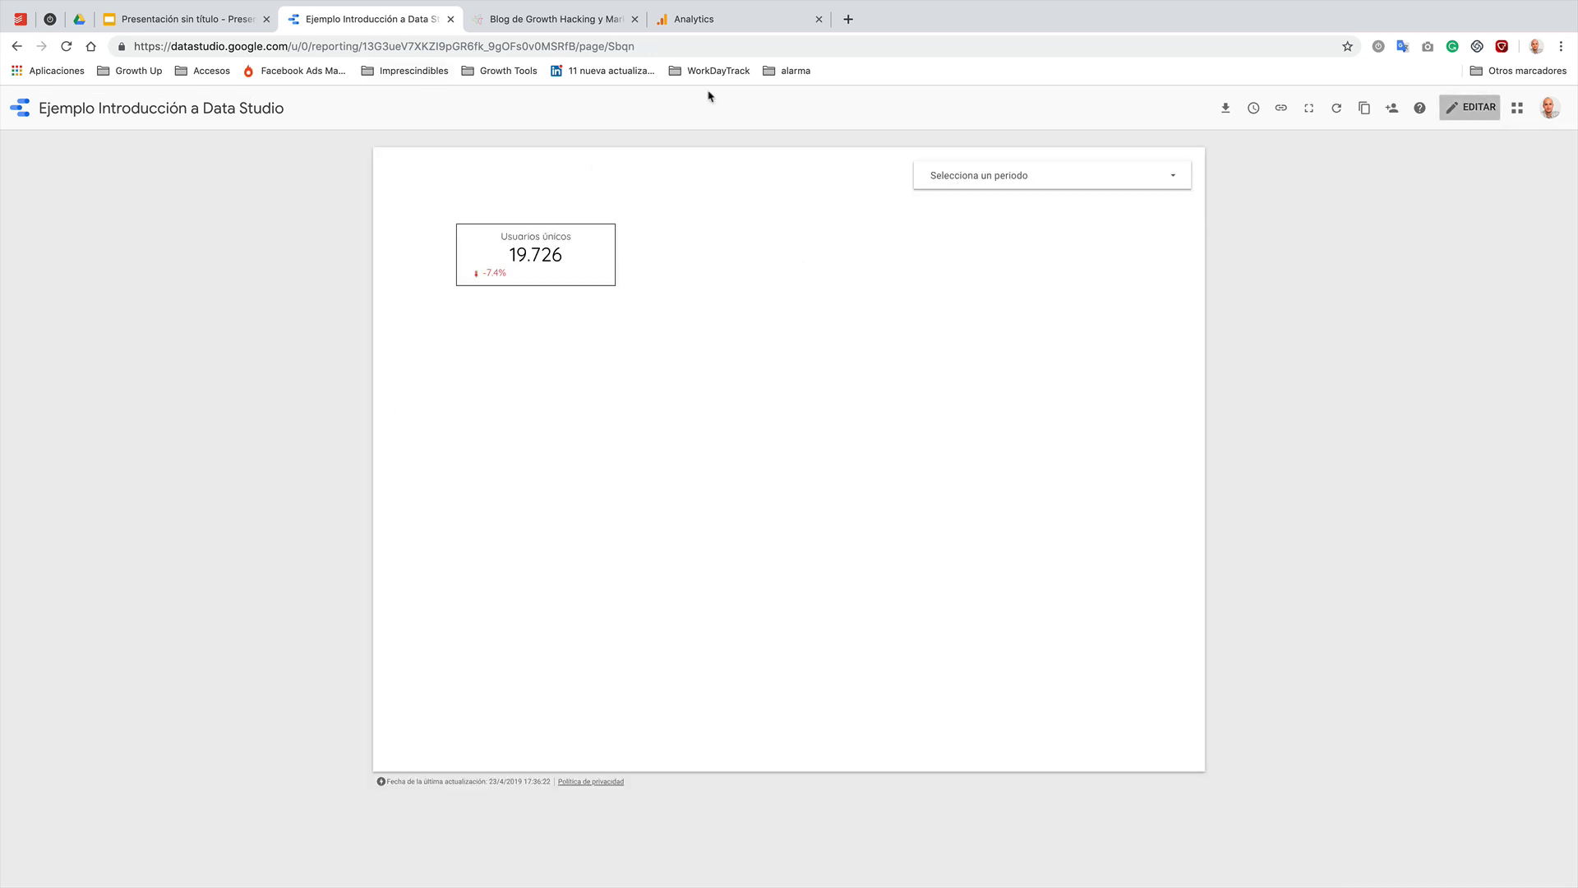
pyautogui.click(1035, 179)
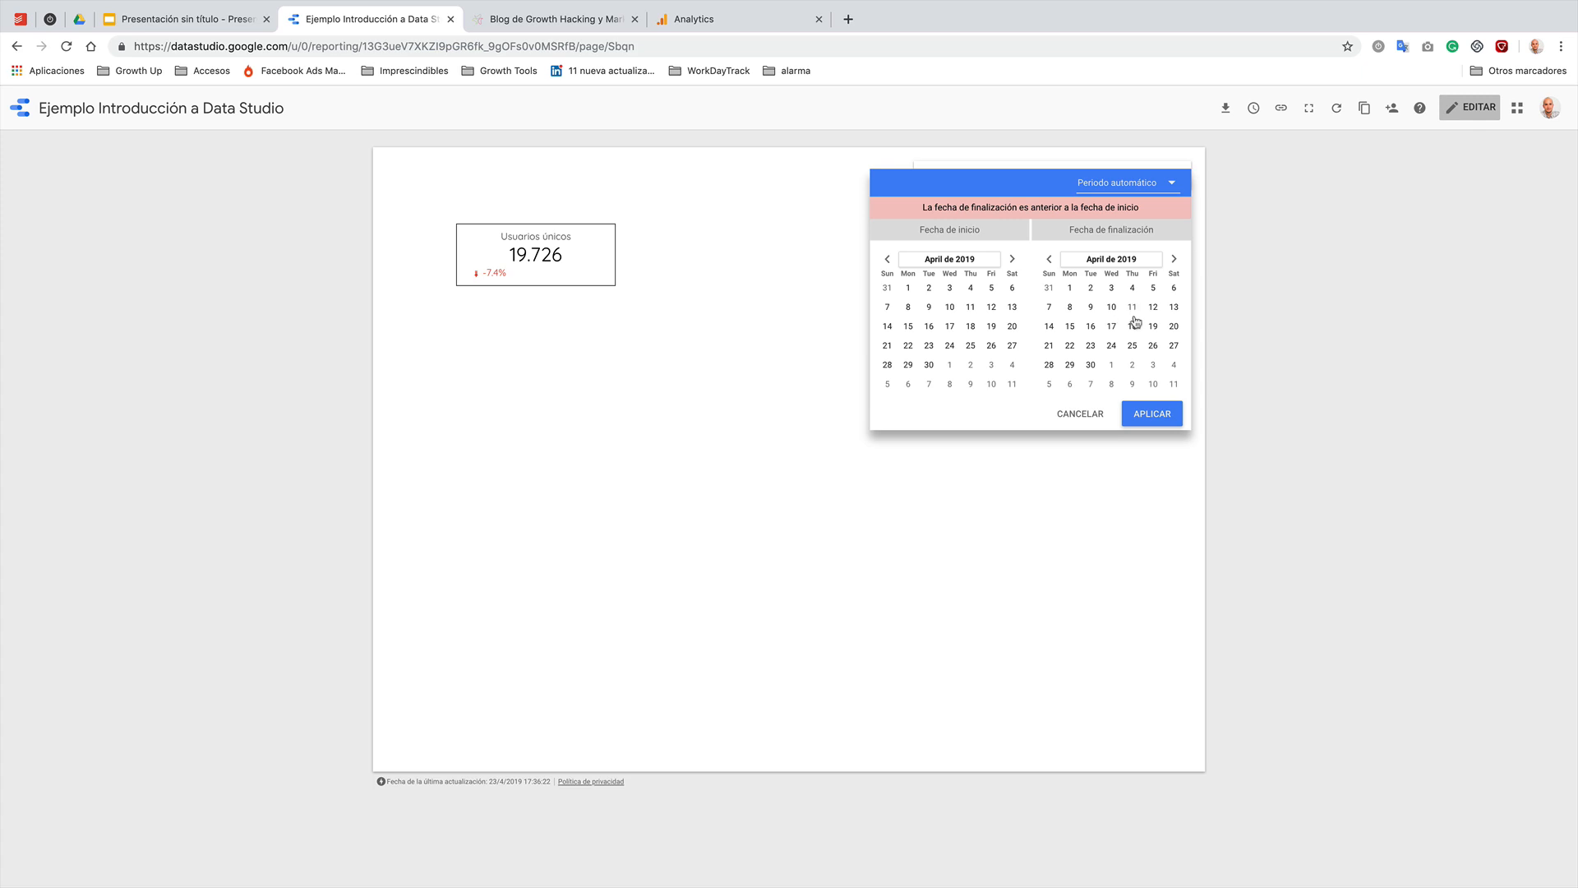
pyautogui.click(1160, 189)
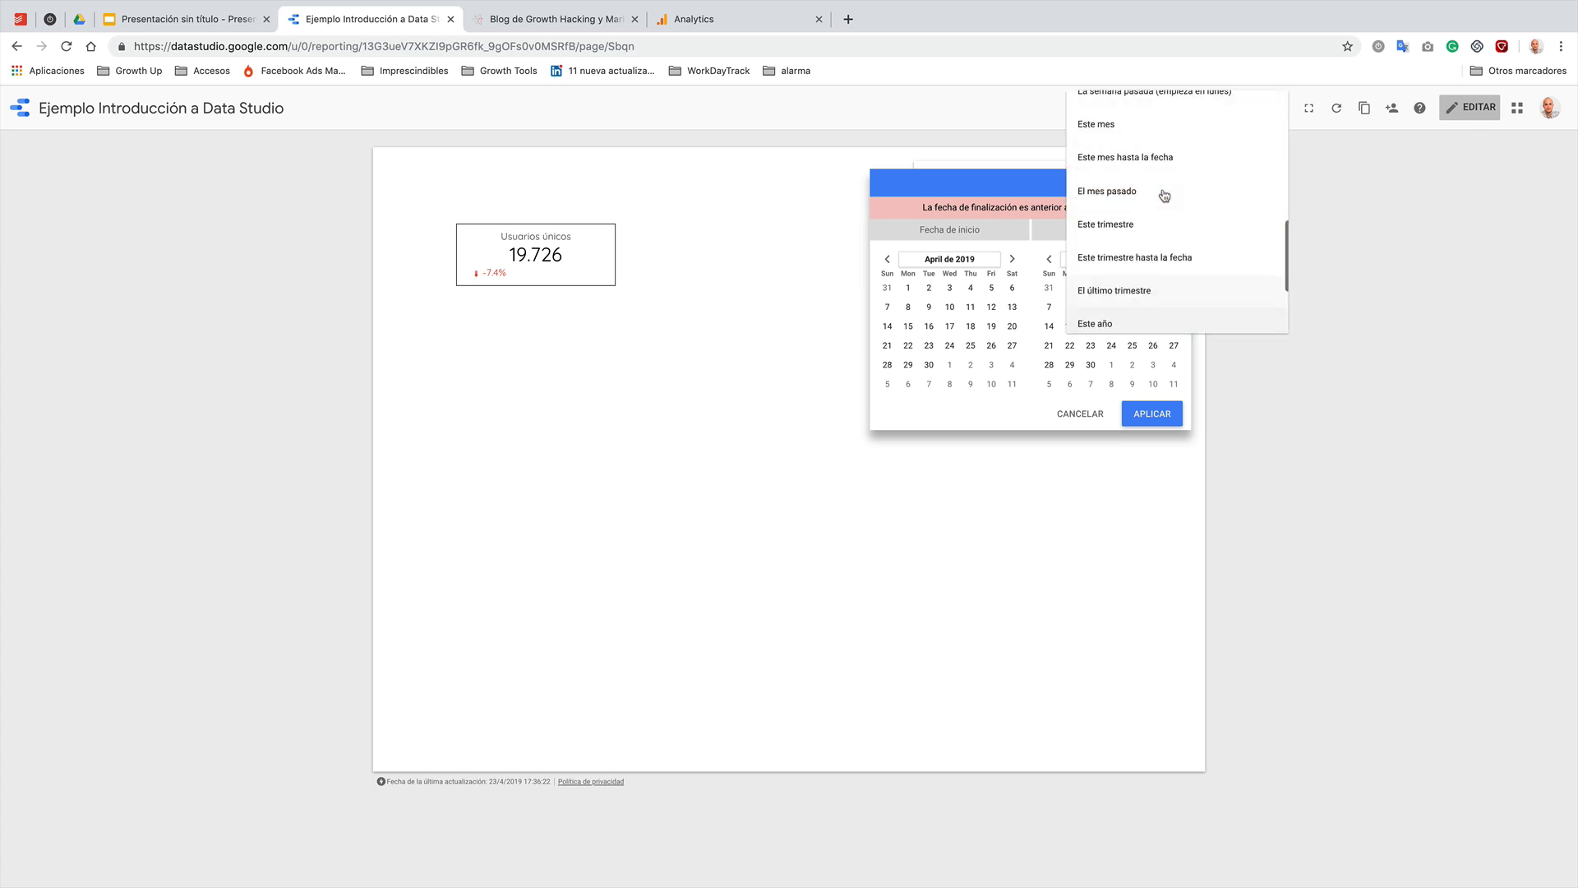
pyautogui.scroll(5, 1164, 195)
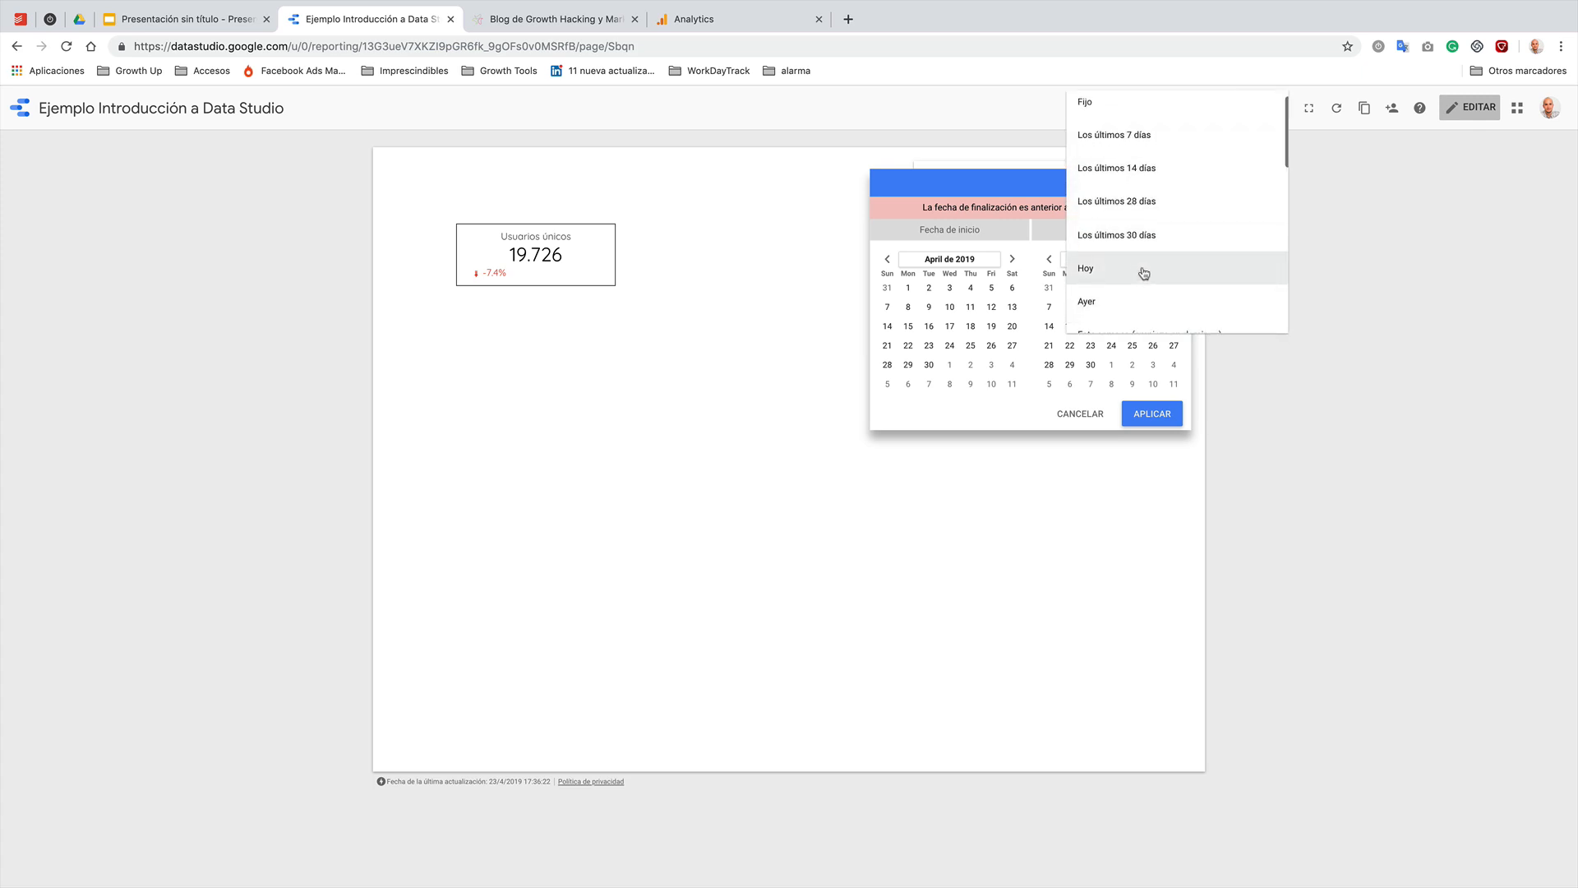
pyautogui.click(1134, 235)
pyautogui.click(1152, 413)
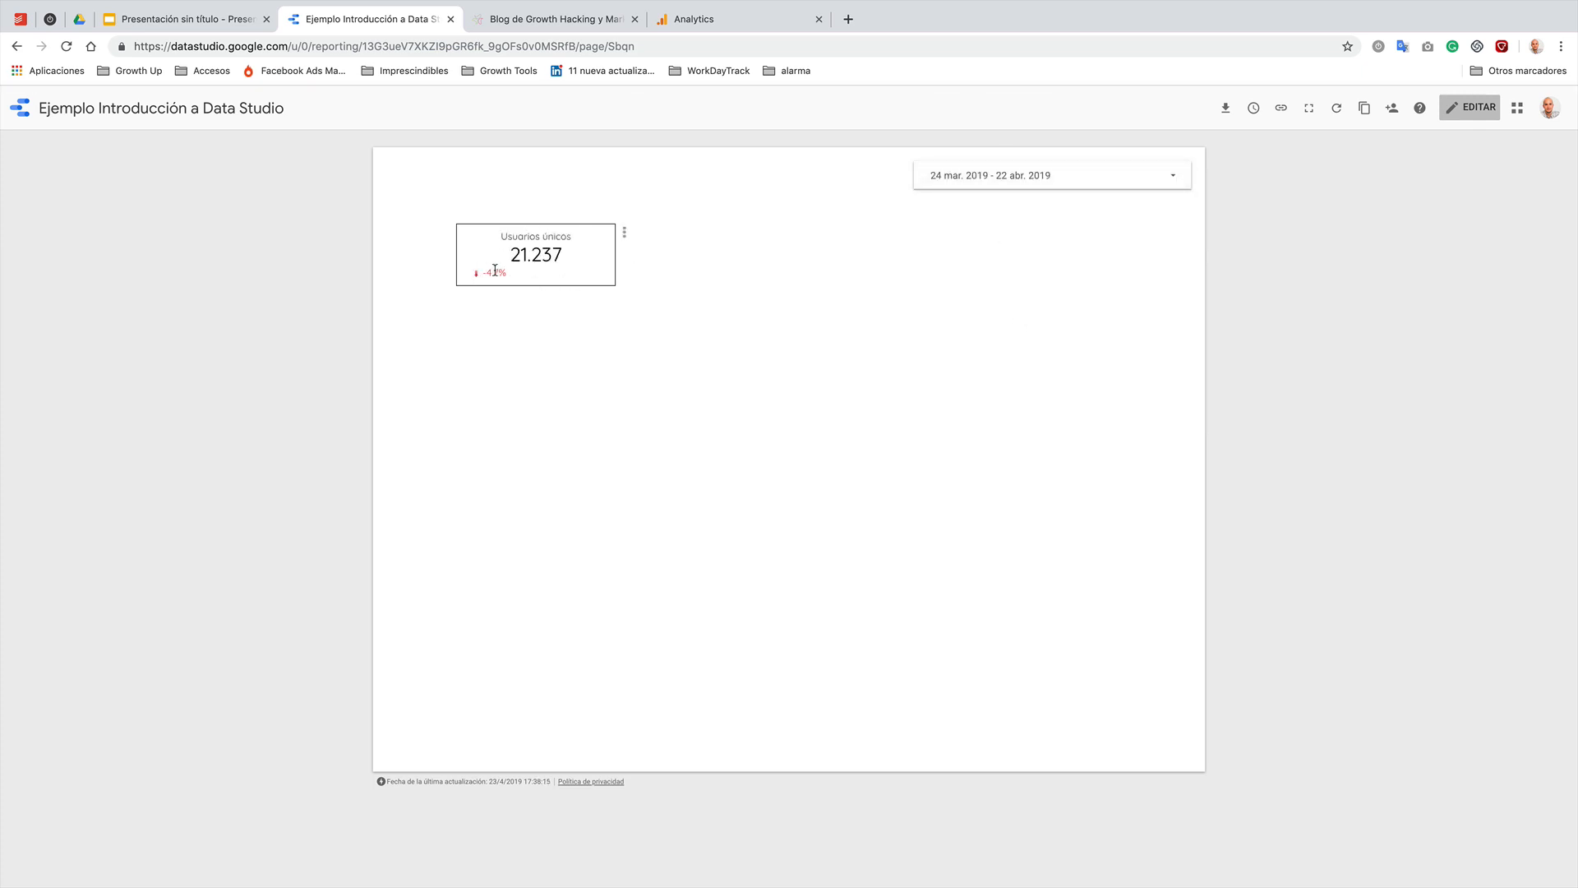
# - Filter the previewed report to Este trimestre to check the users scorecard for that period
pyautogui.click(992, 181)
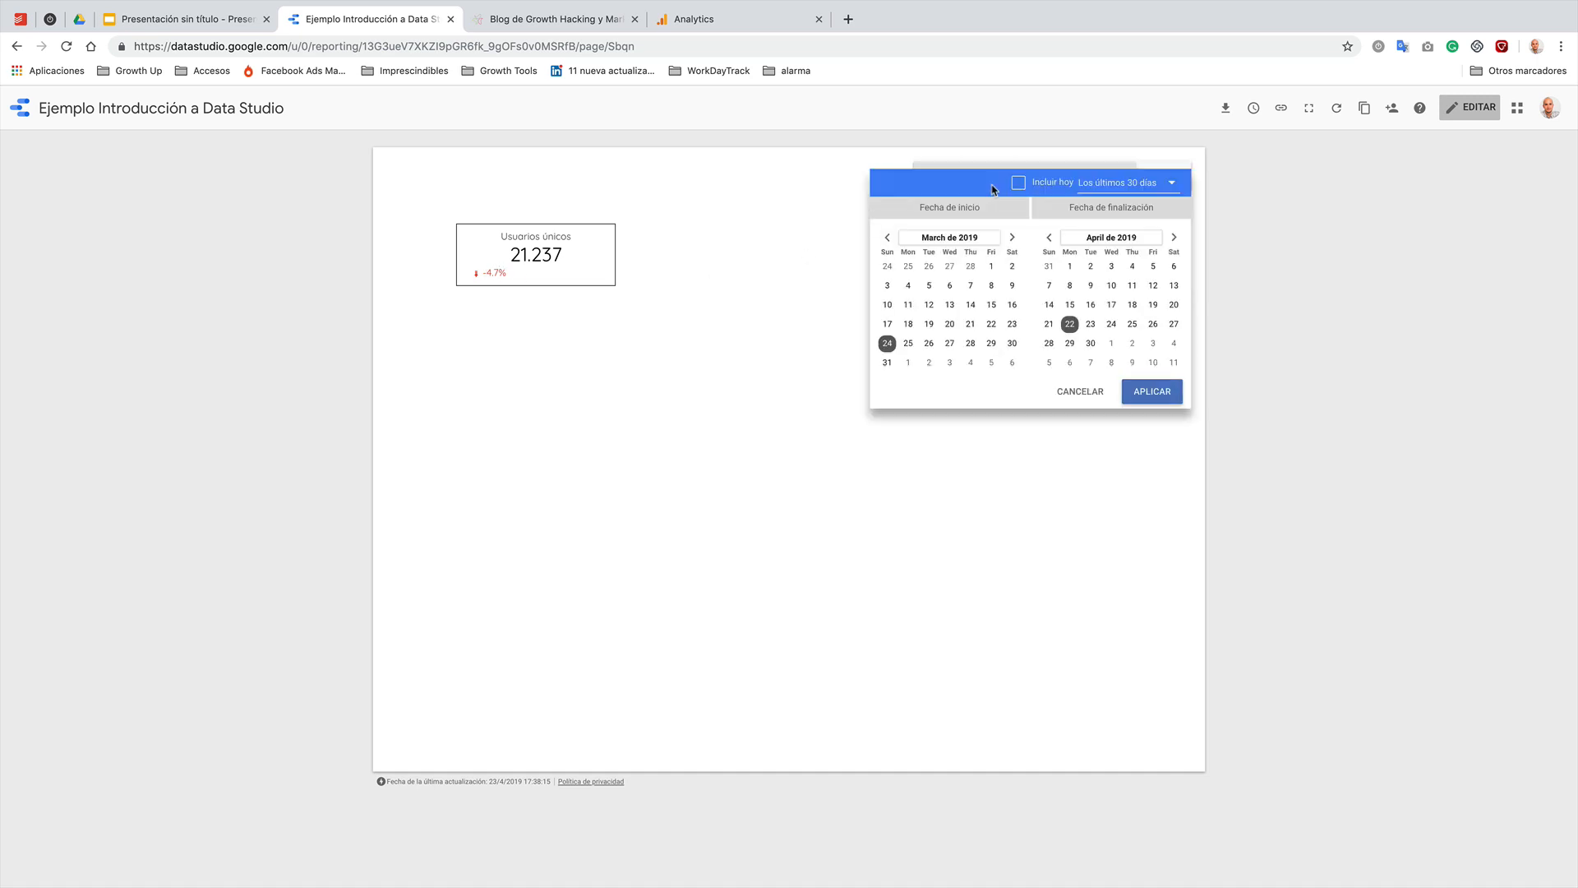
pyautogui.click(1107, 187)
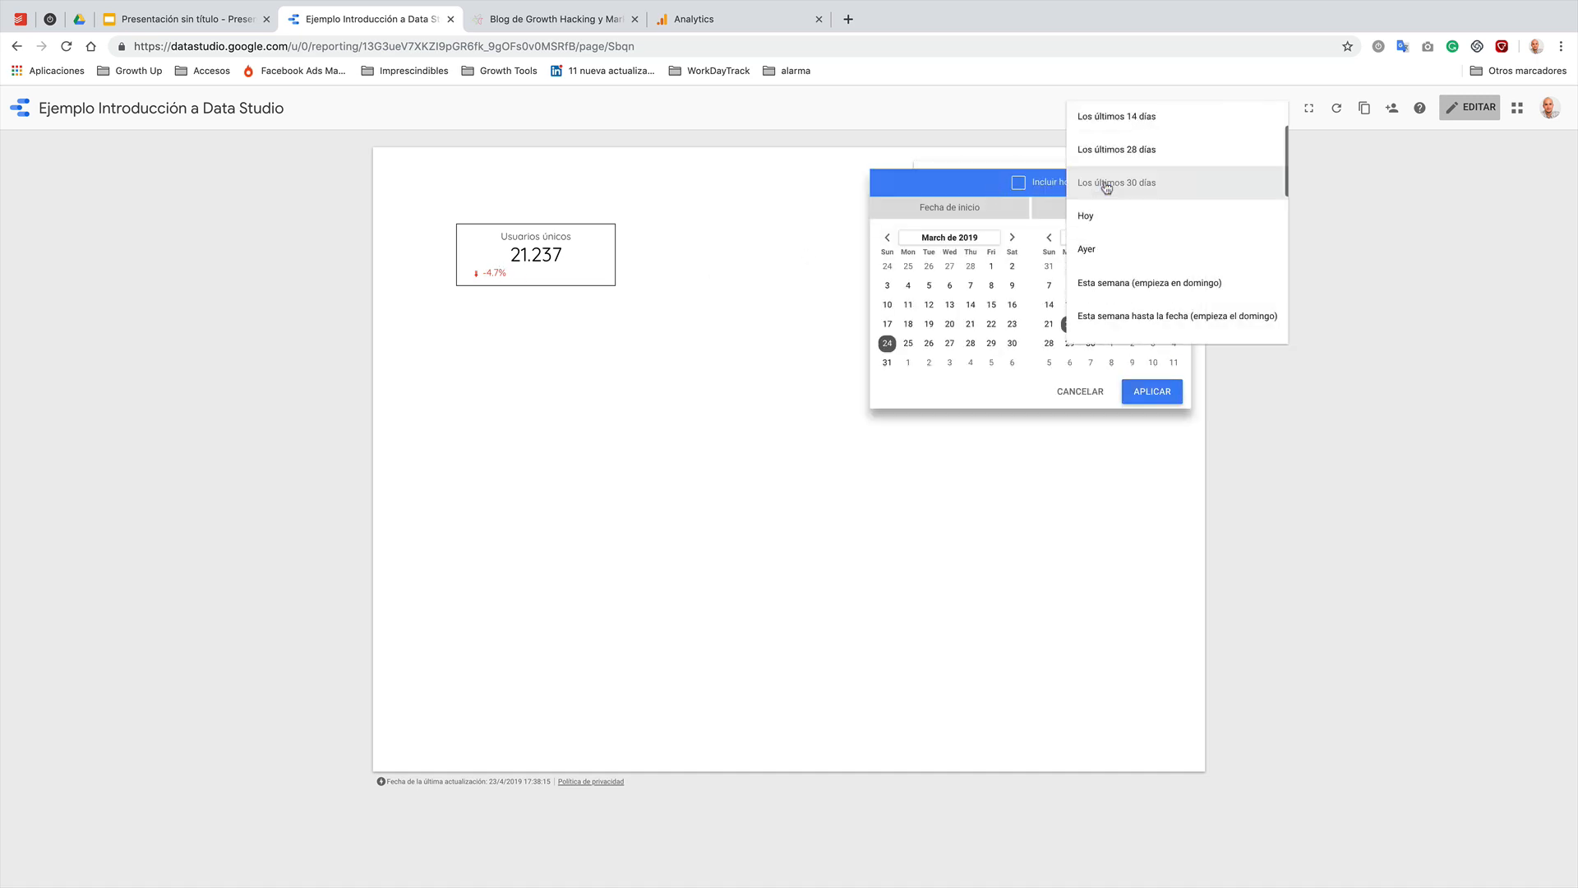
pyautogui.scroll(-4, 1138, 249)
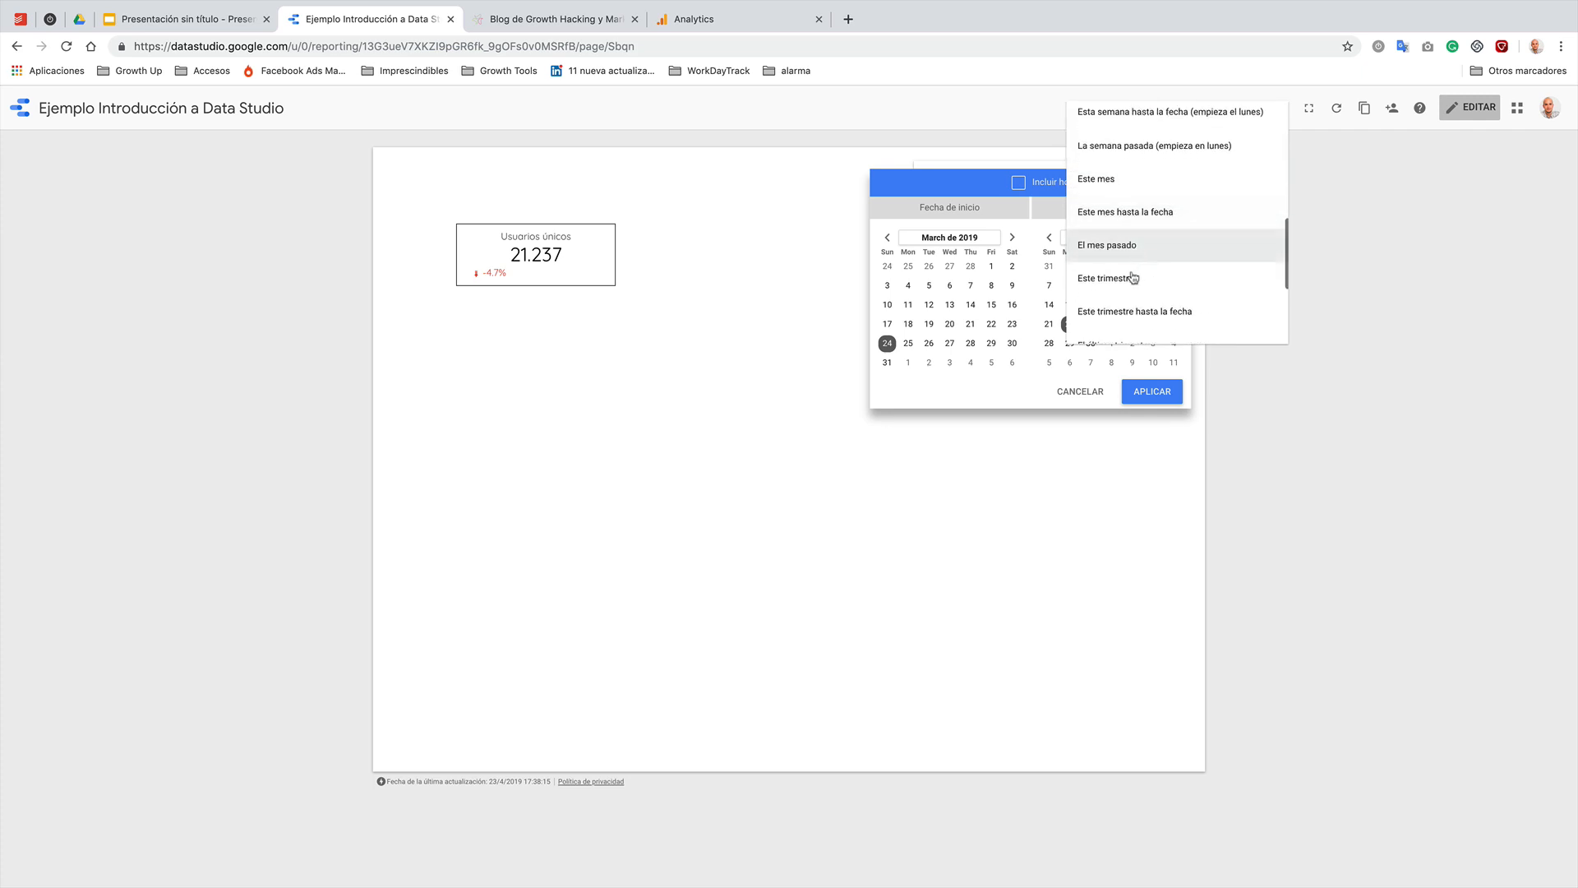
pyautogui.click(1141, 306)
pyautogui.click(1177, 397)
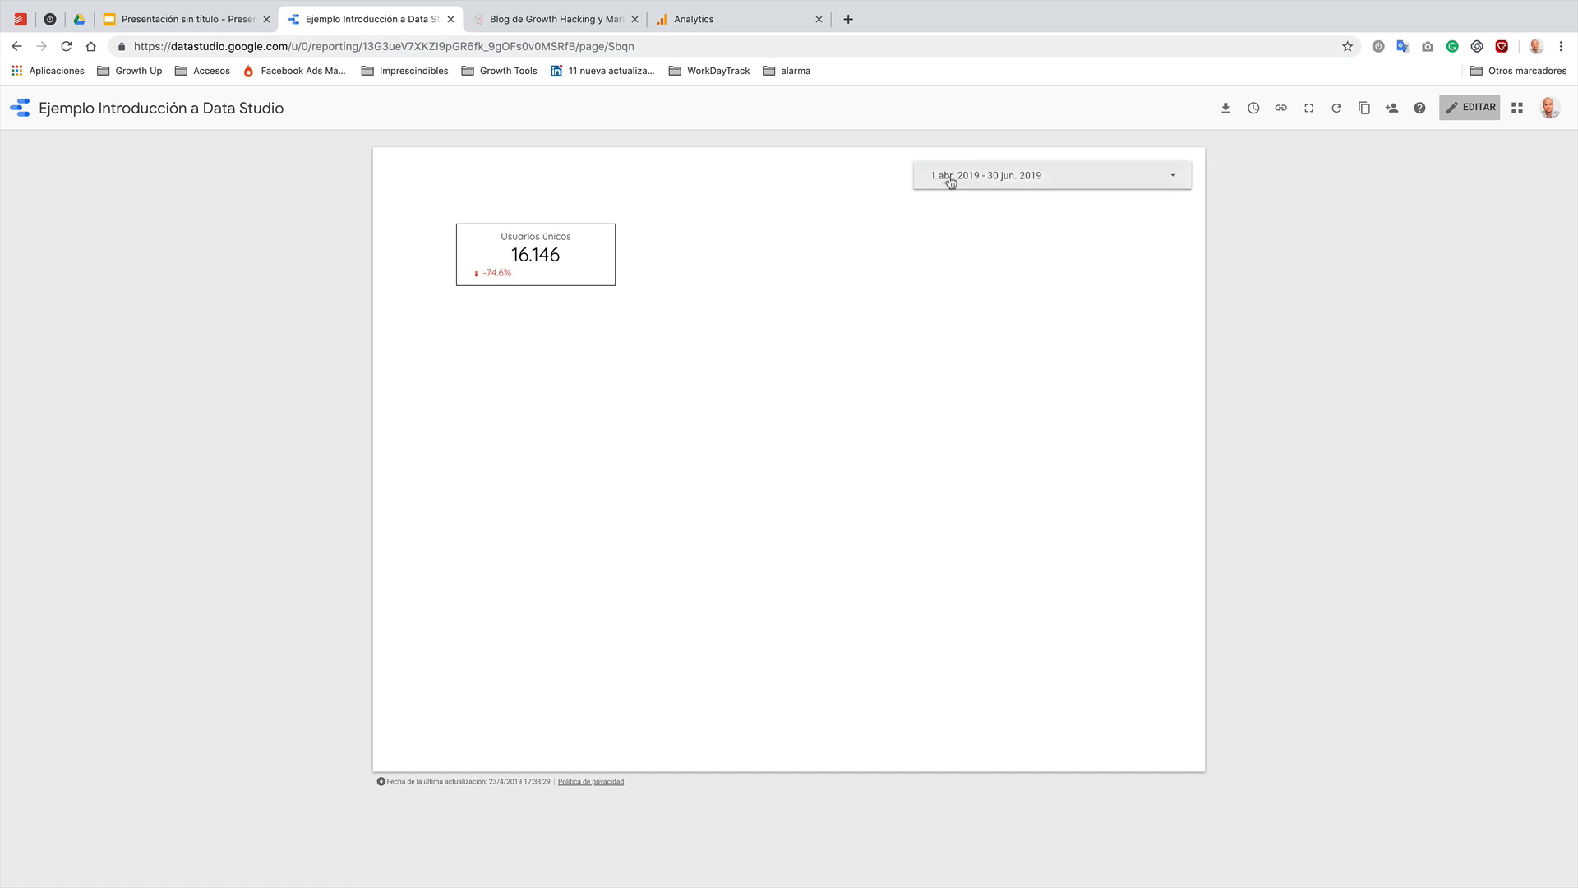
# - Filter the previewed report to El último trimestre, check the scorecard's comparison, and return to editing
pyautogui.click(993, 182)
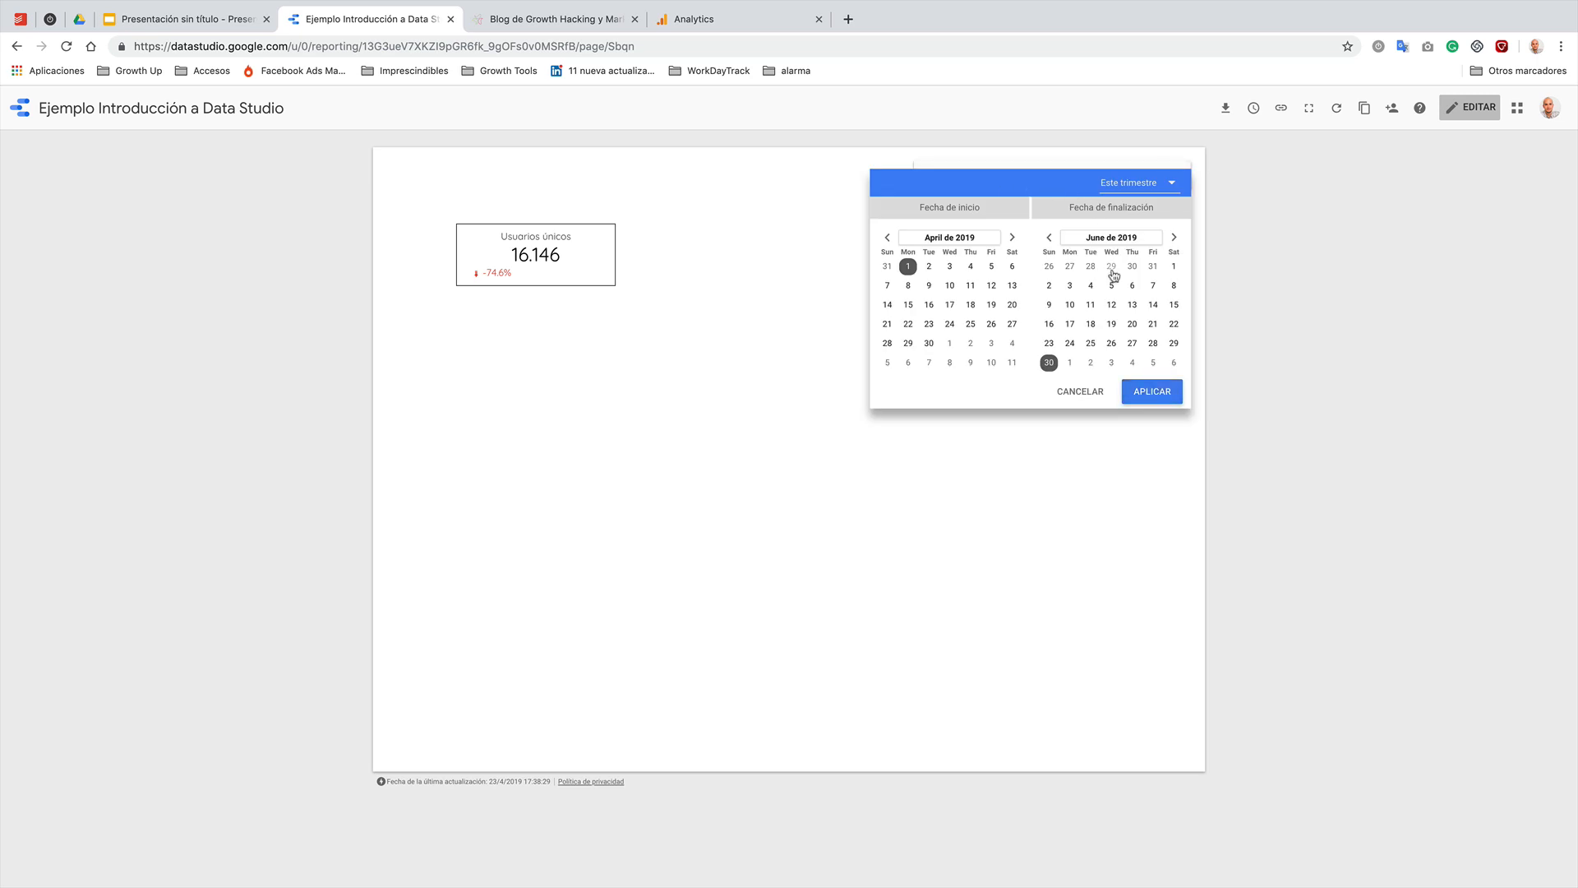
pyautogui.click(1159, 187)
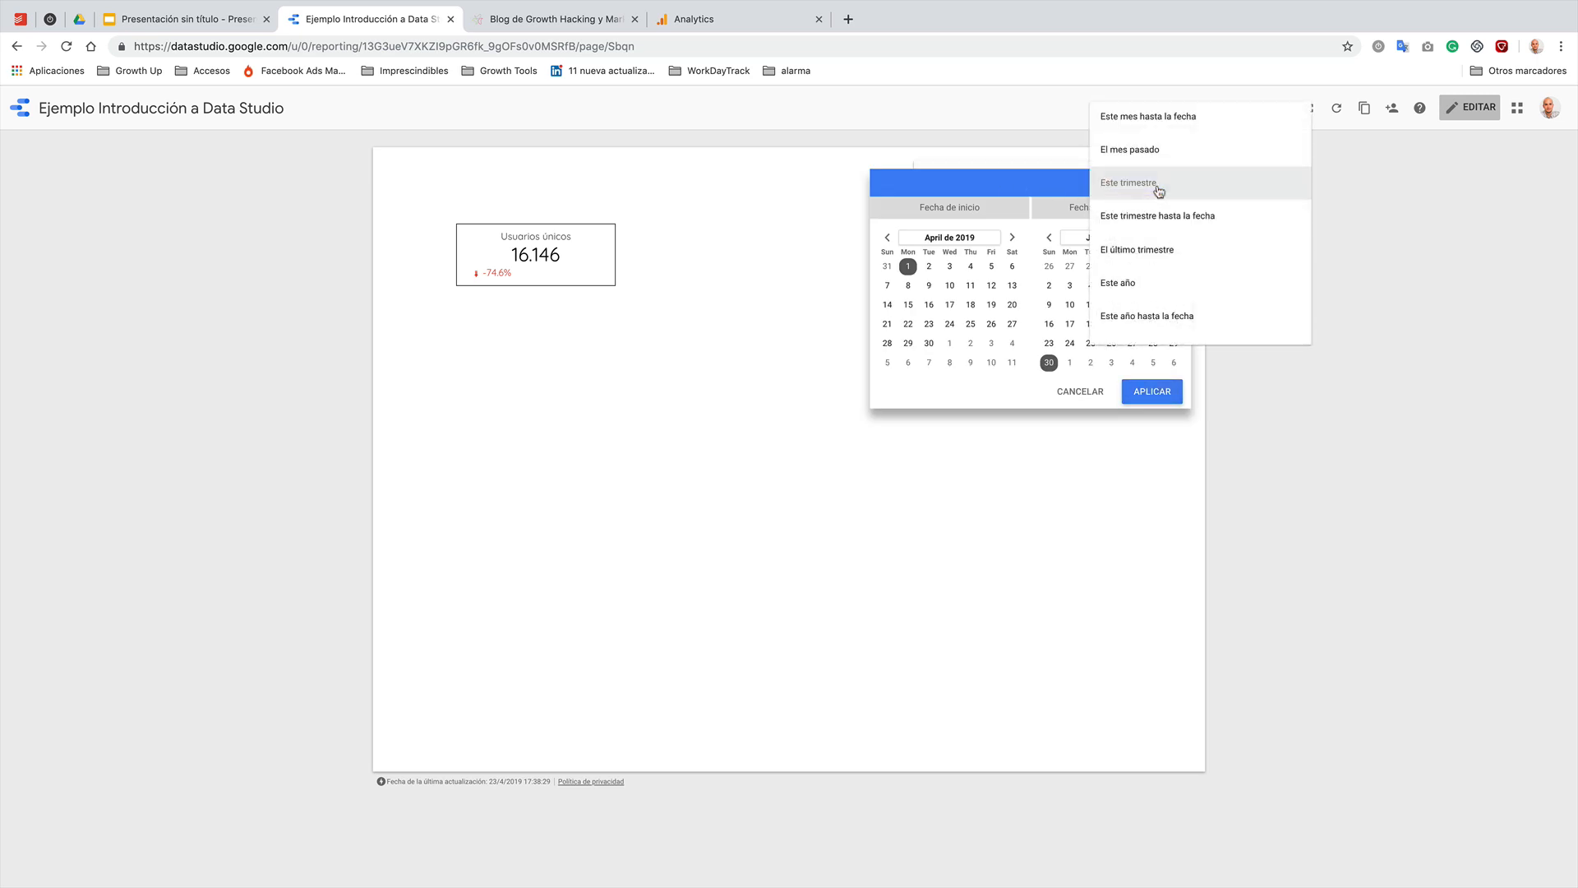
pyautogui.click(1159, 250)
pyautogui.click(1164, 396)
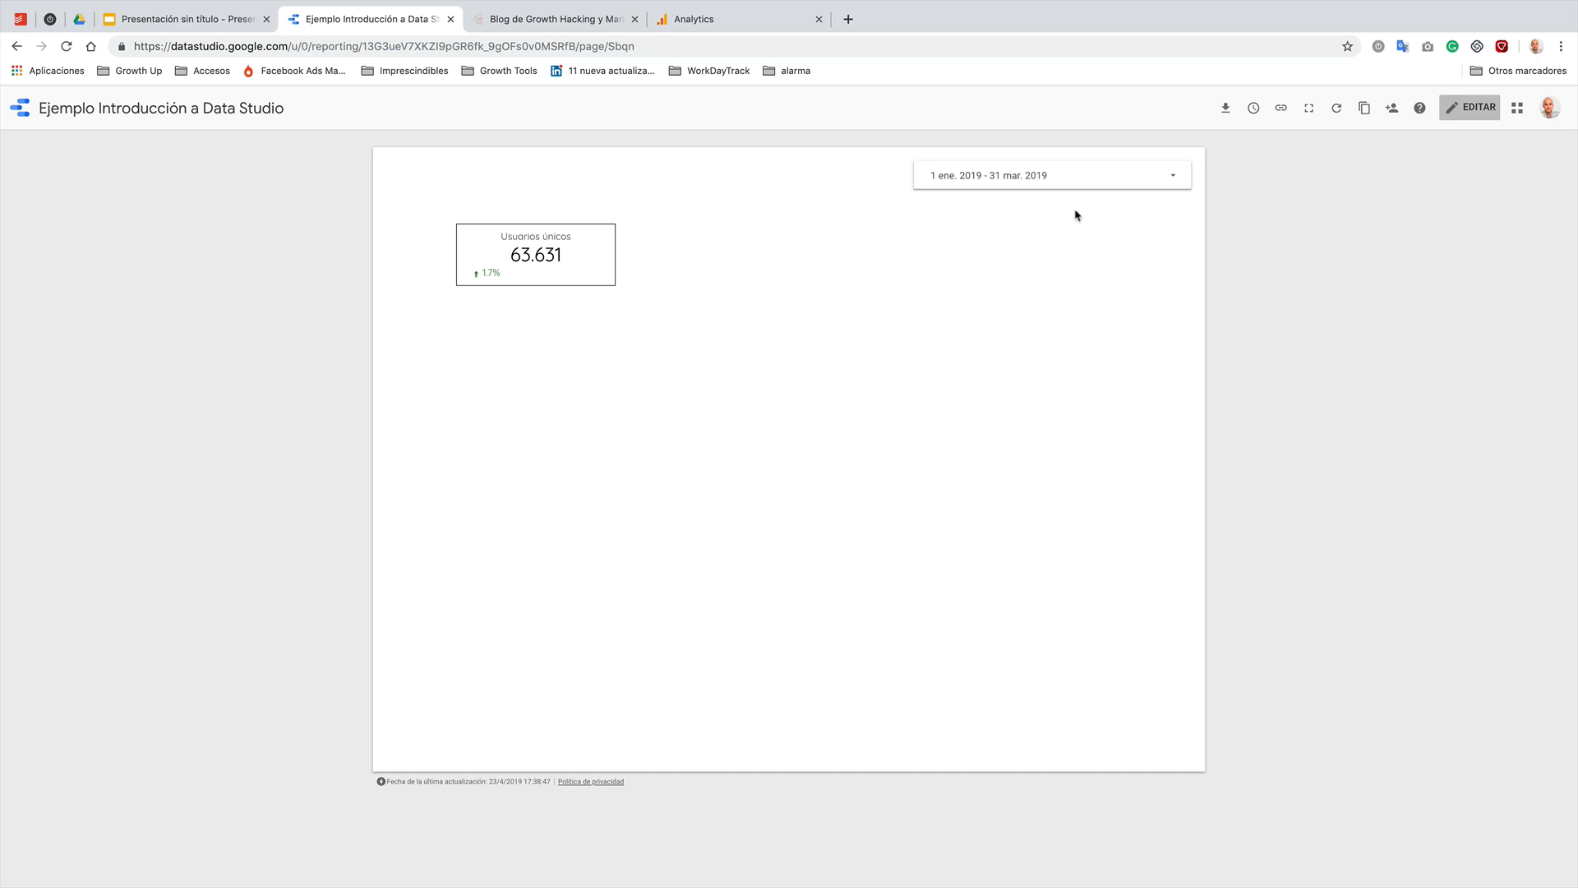
pyautogui.click(1470, 107)
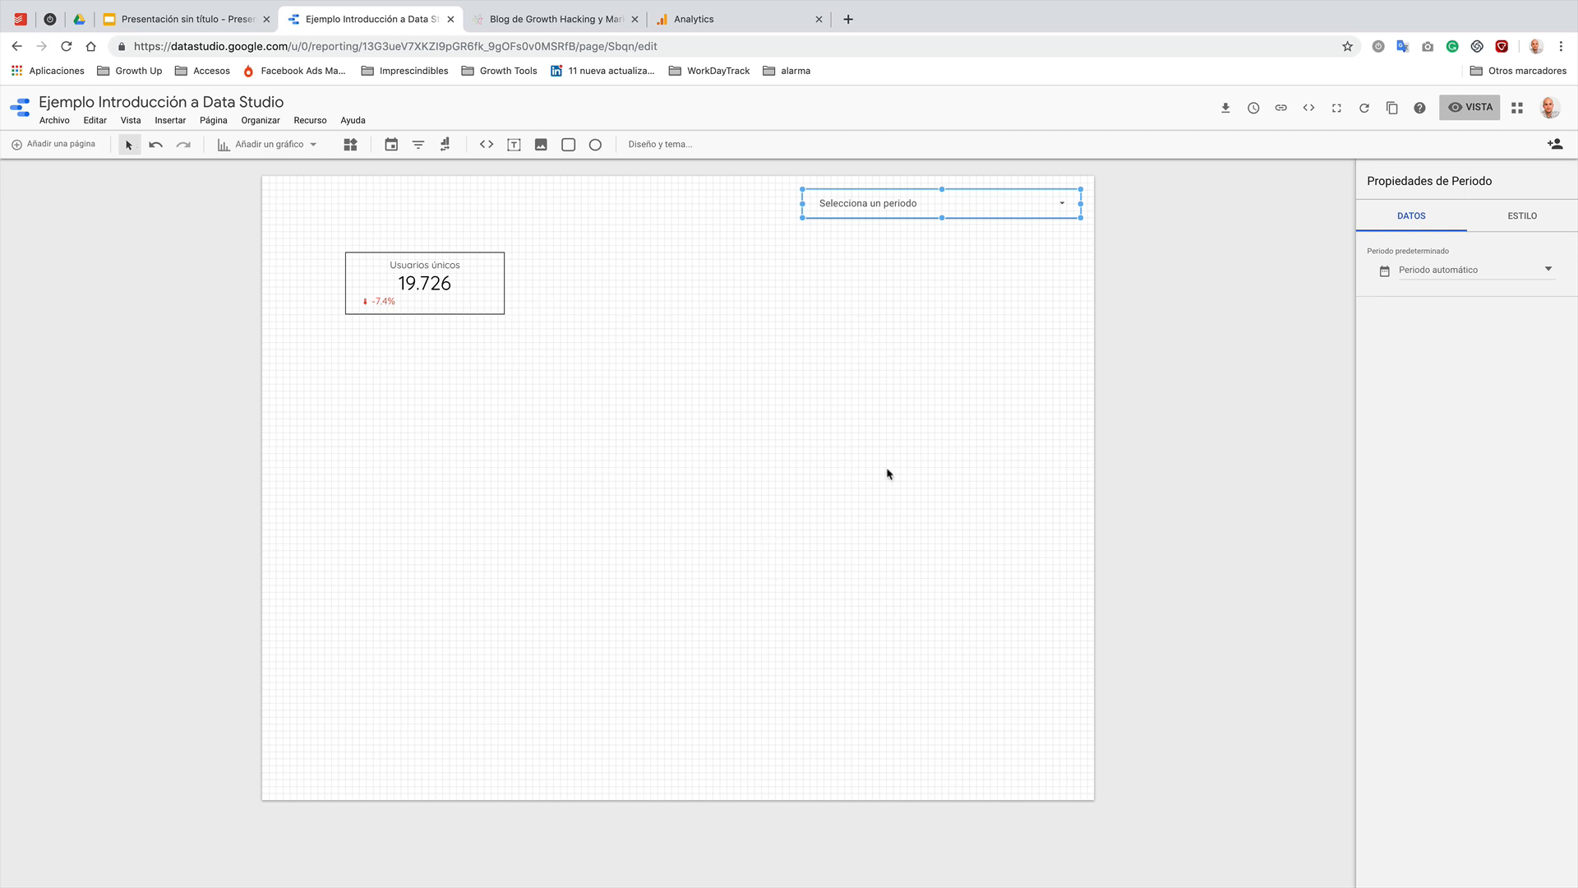
# - Shift the scorecard slightly left and down on the page, and make the date range control a report-level component
pyautogui.click(843, 375)
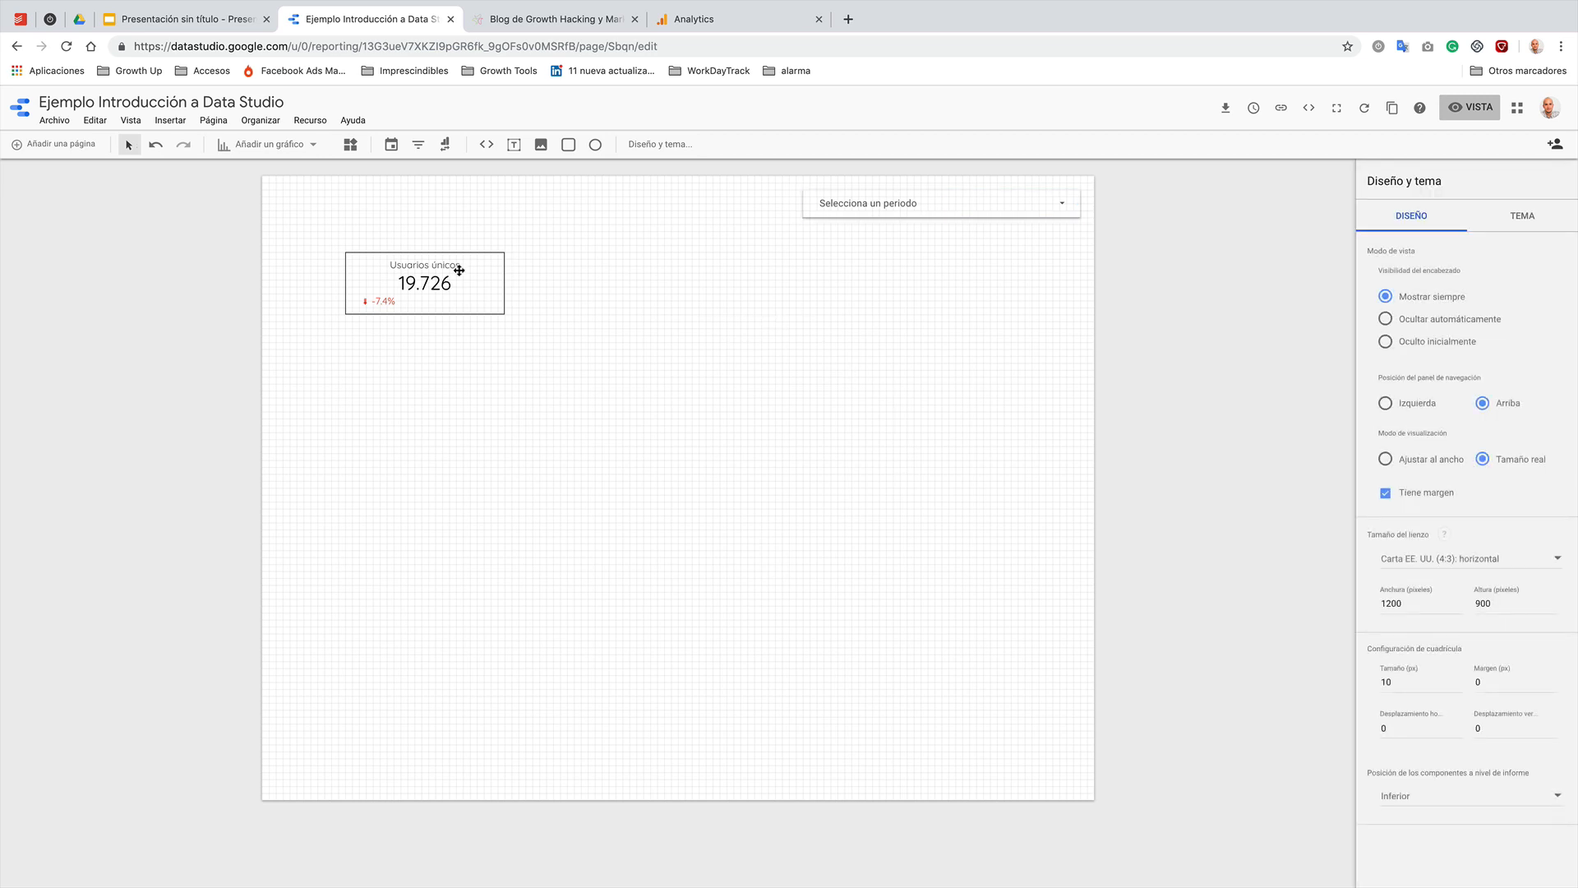
pyautogui.moveTo(459, 270); pyautogui.dragTo(438, 277)
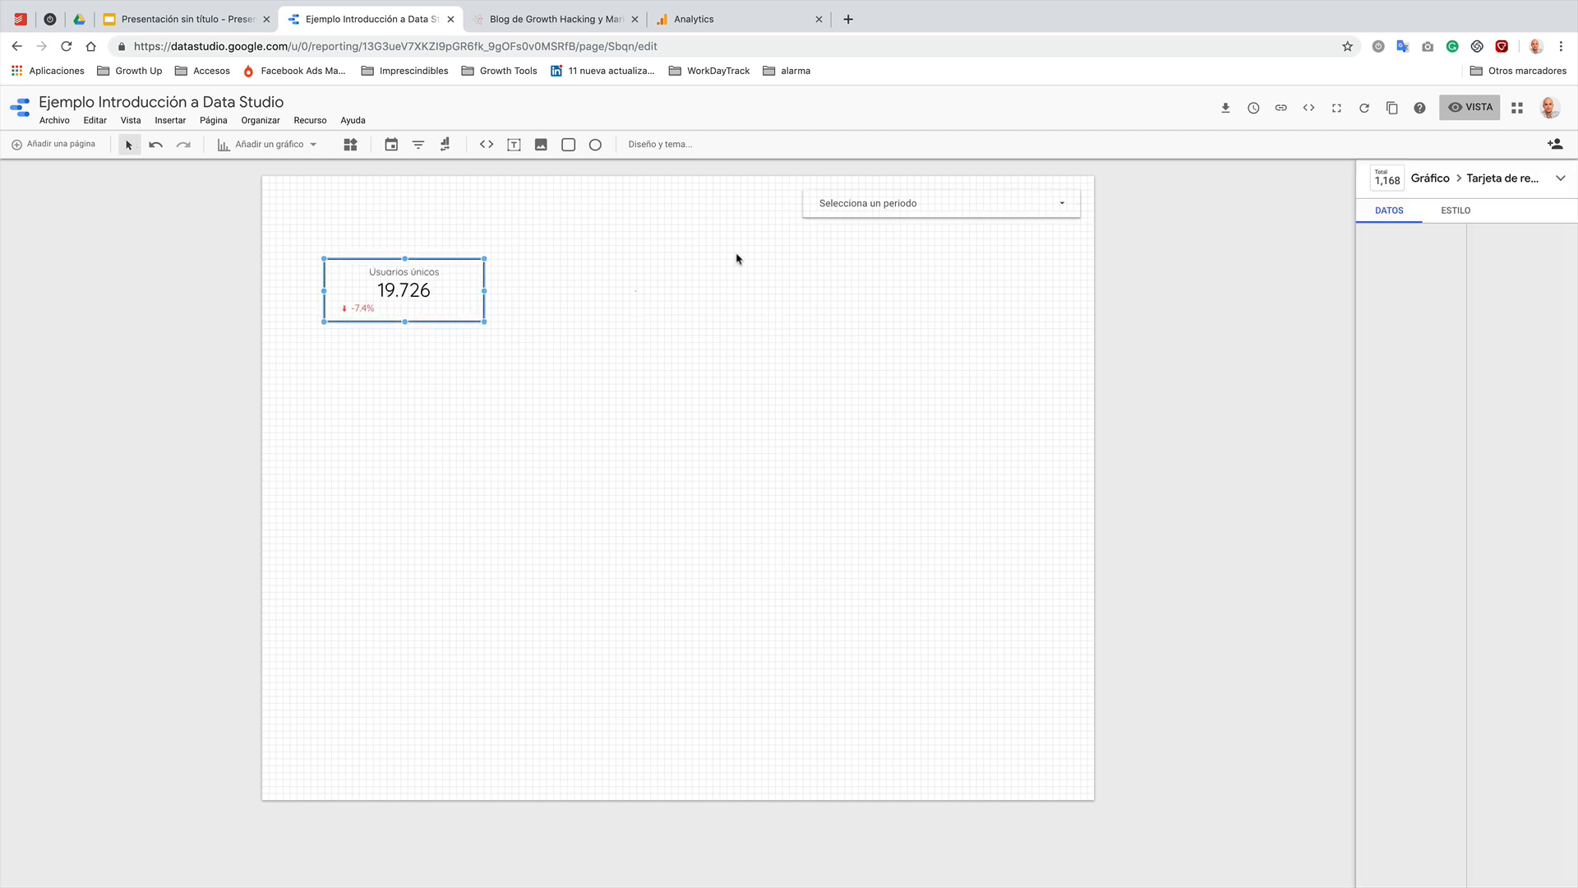
pyautogui.click(866, 207)
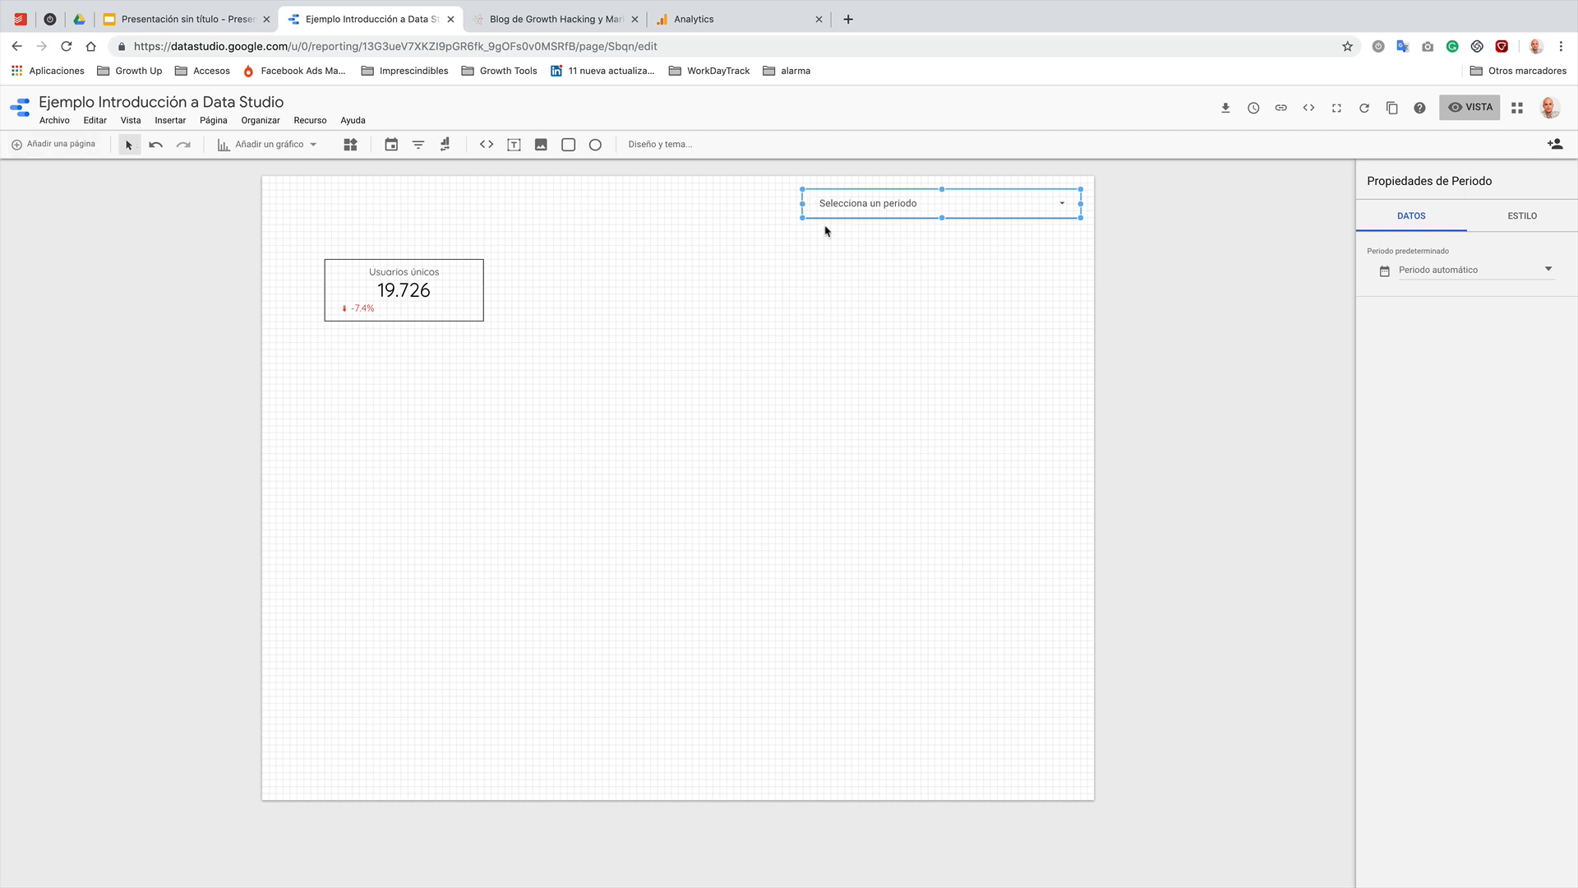
pyautogui.rightClick(861, 253)
pyautogui.rightClick(855, 207)
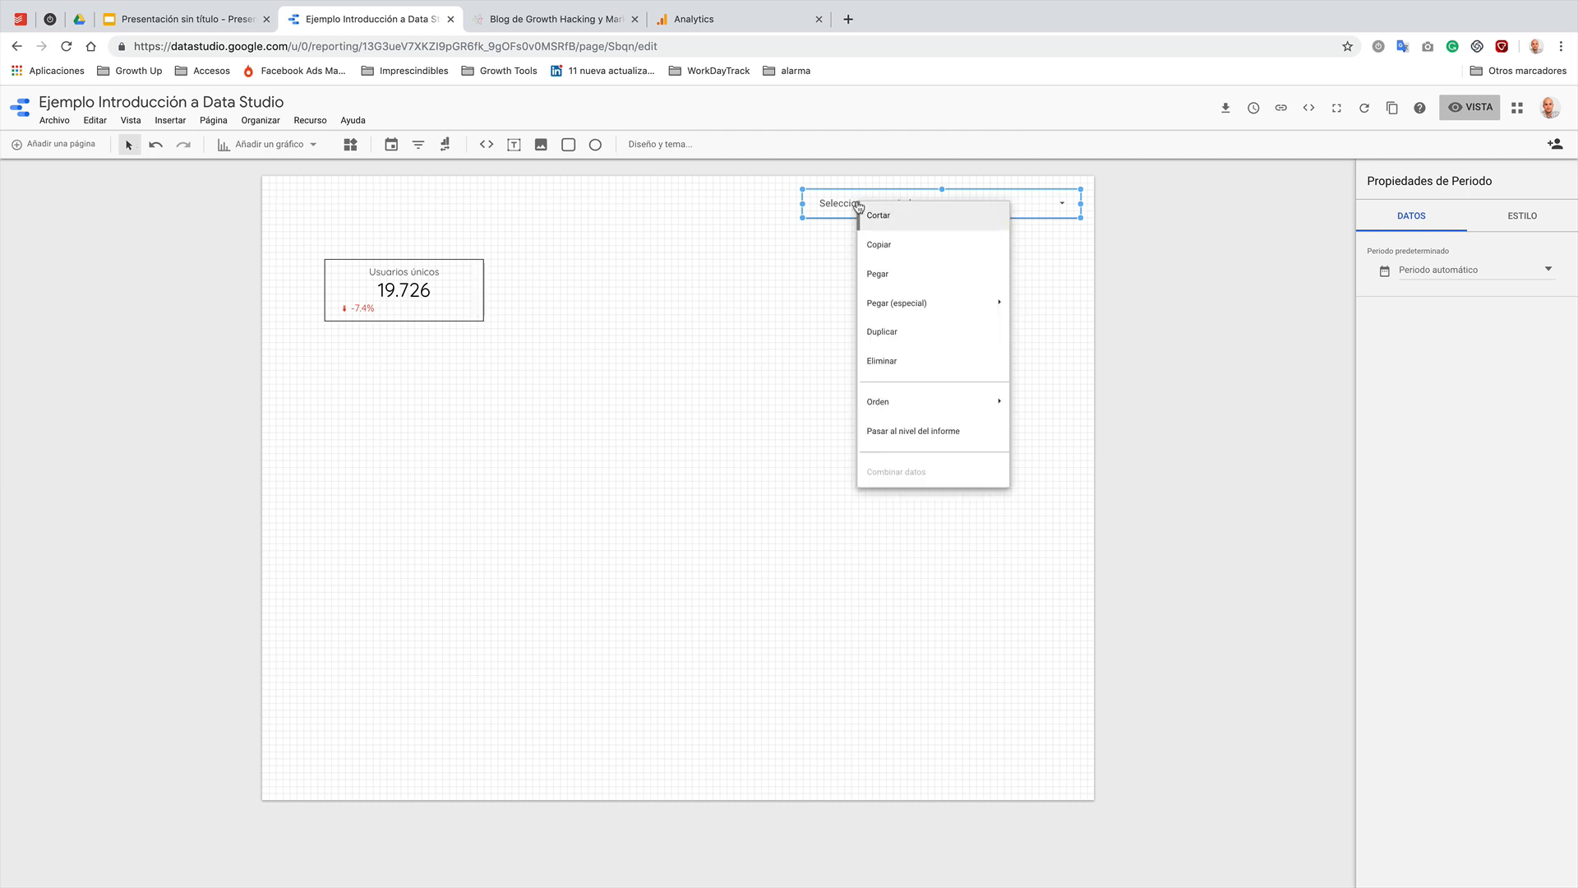
pyautogui.click(919, 433)
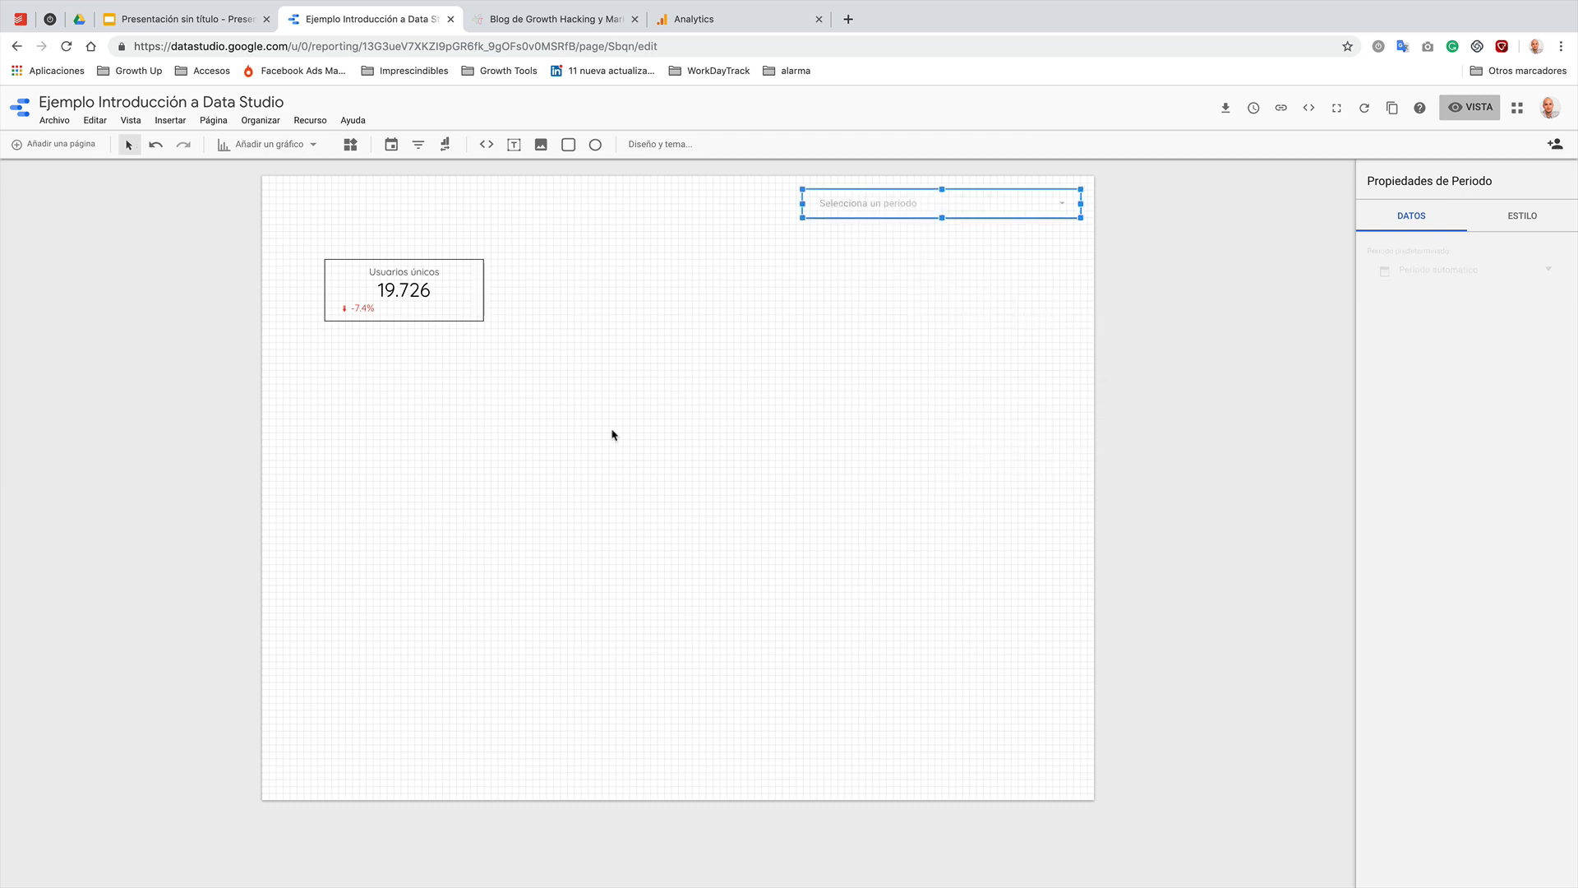
# - Duplicate the Usuarios únicos scorecard and place the copy to its right in the same row
pyautogui.click(440, 281)
pyautogui.rightClick(388, 287)
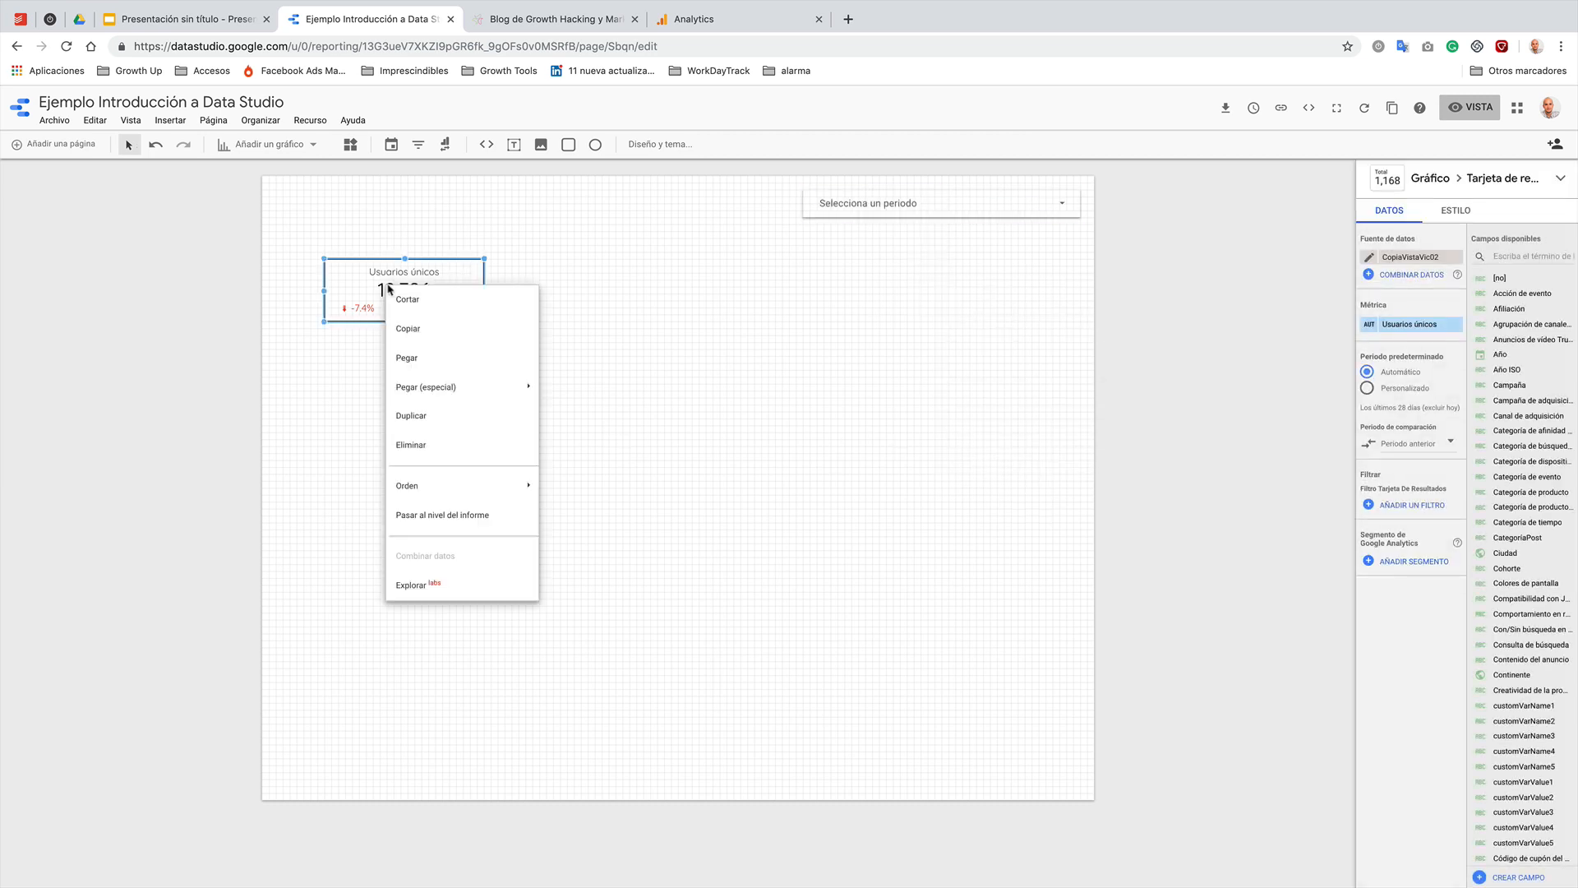
pyautogui.click(412, 415)
pyautogui.moveTo(421, 308); pyautogui.dragTo(706, 294)
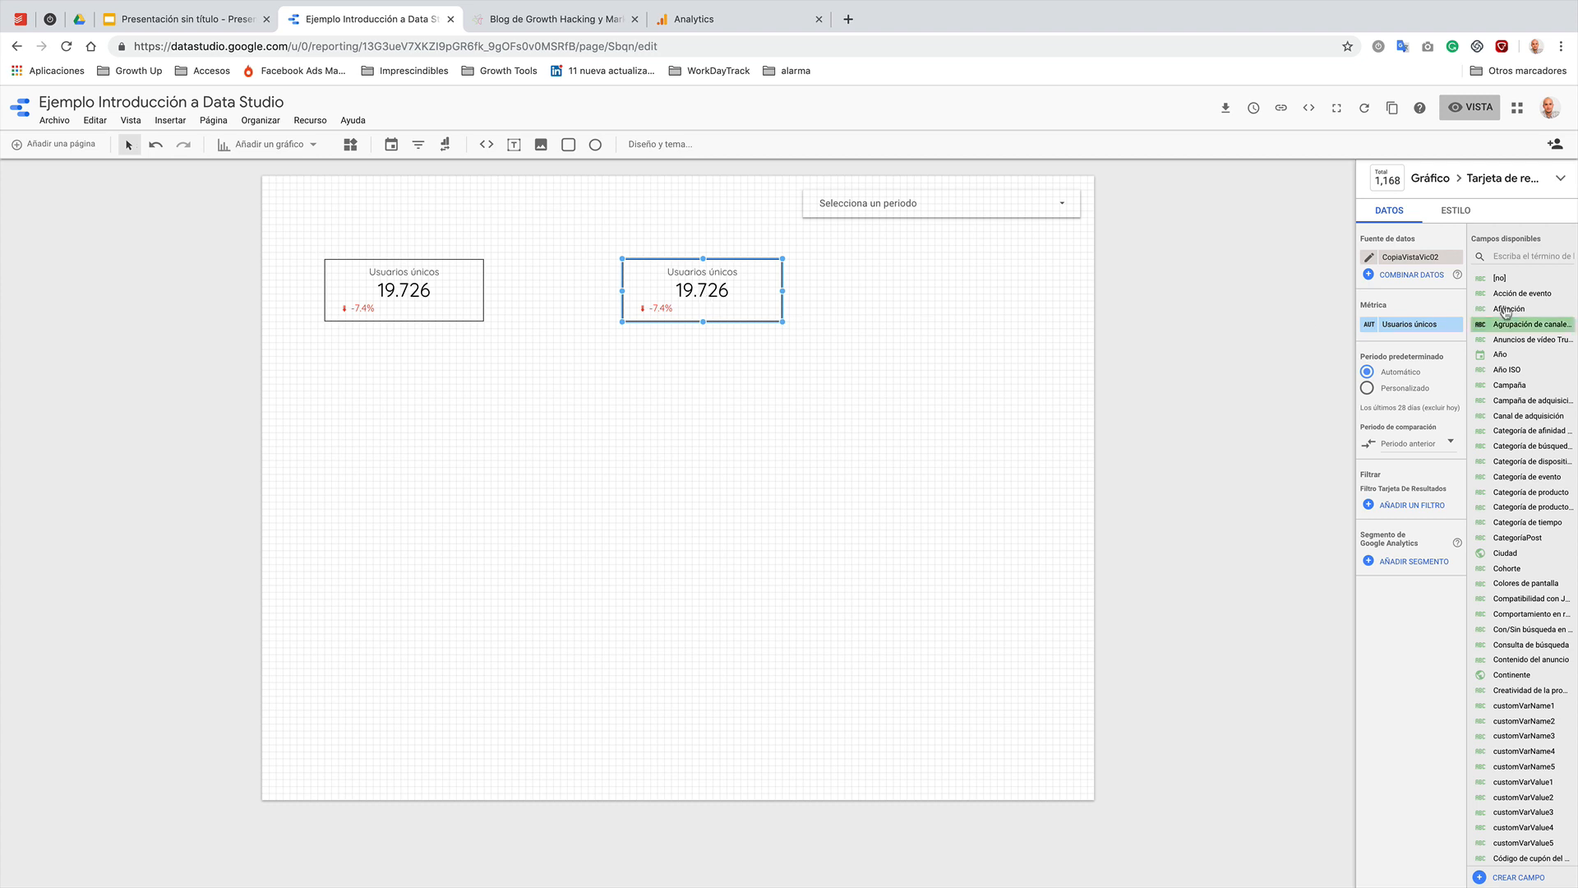
# - Replace the metric of the duplicated middle scorecard with Sesiones
pyautogui.click(1534, 258)
pyautogui.write('se')
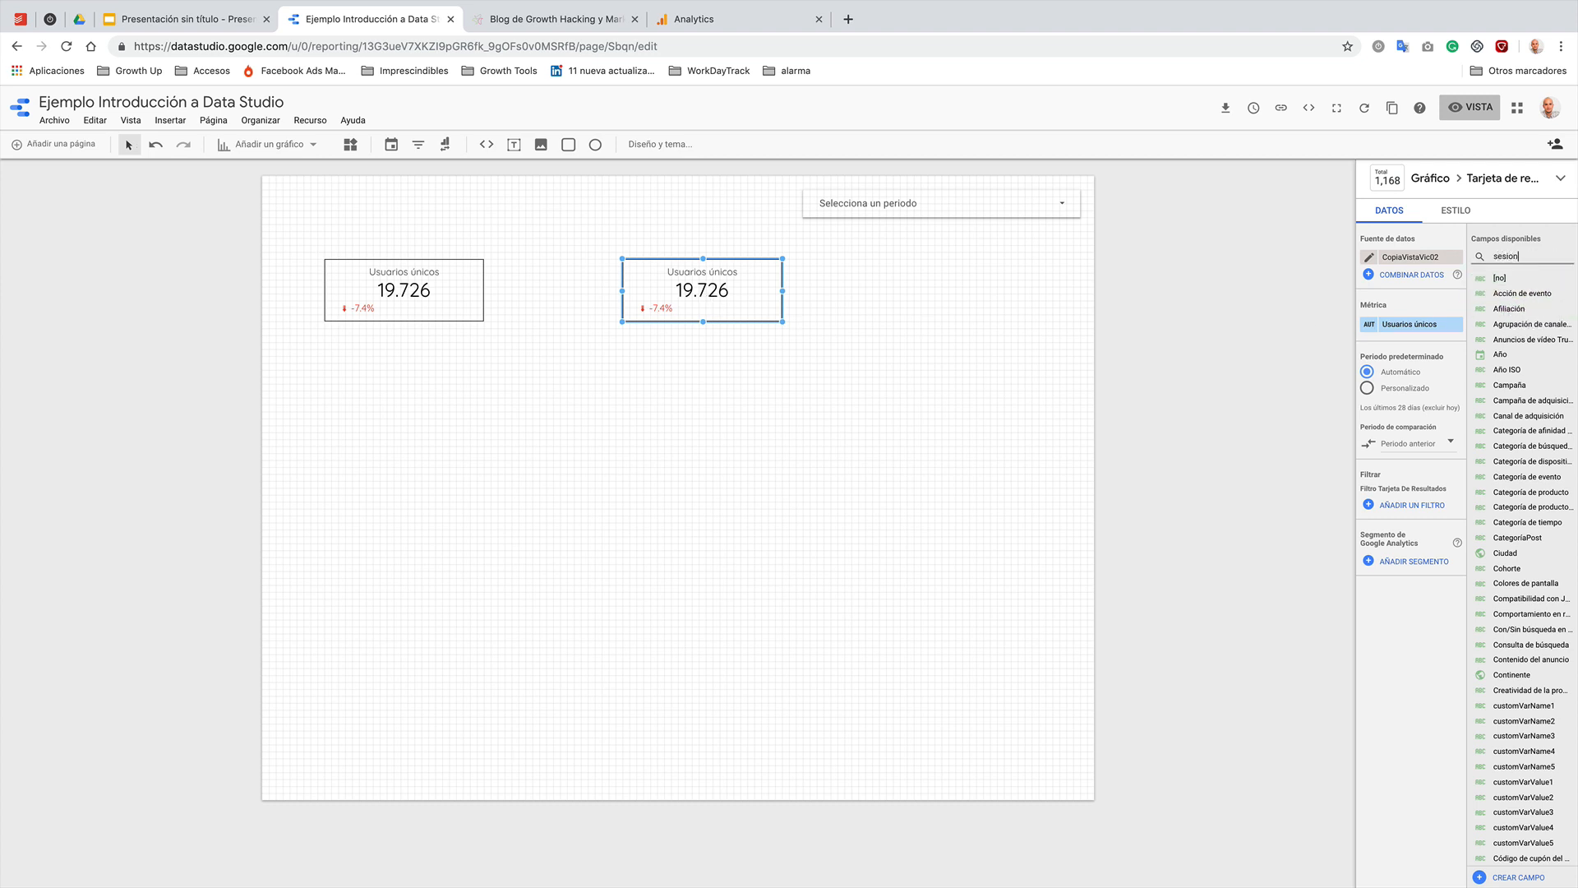
pyautogui.write('sion')
pyautogui.moveTo(1520, 384); pyautogui.dragTo(1413, 324)
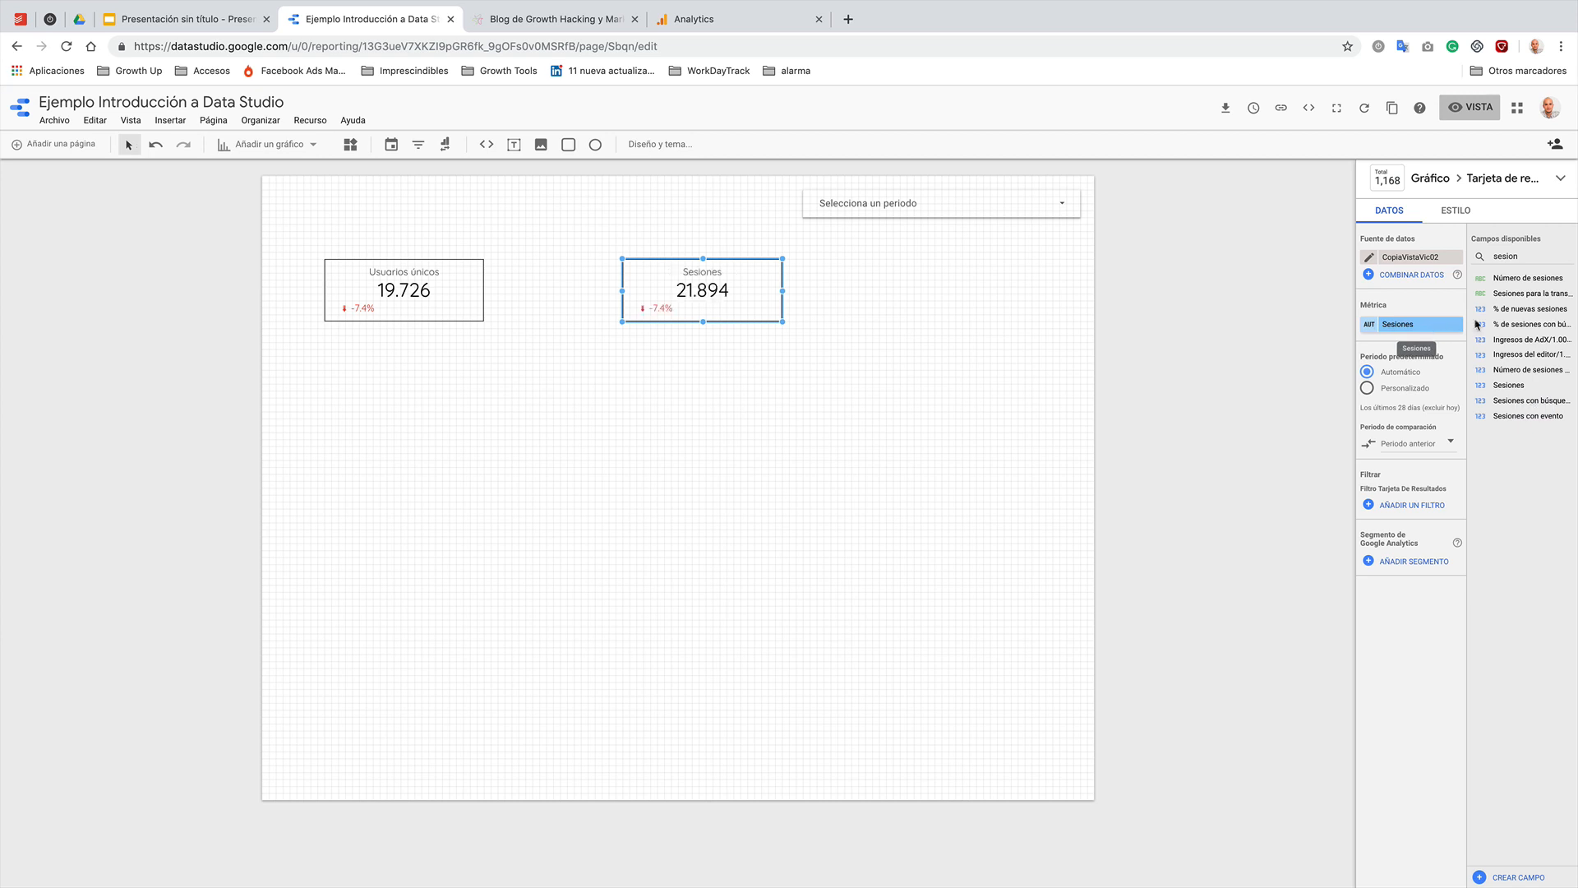
pyautogui.click(836, 356)
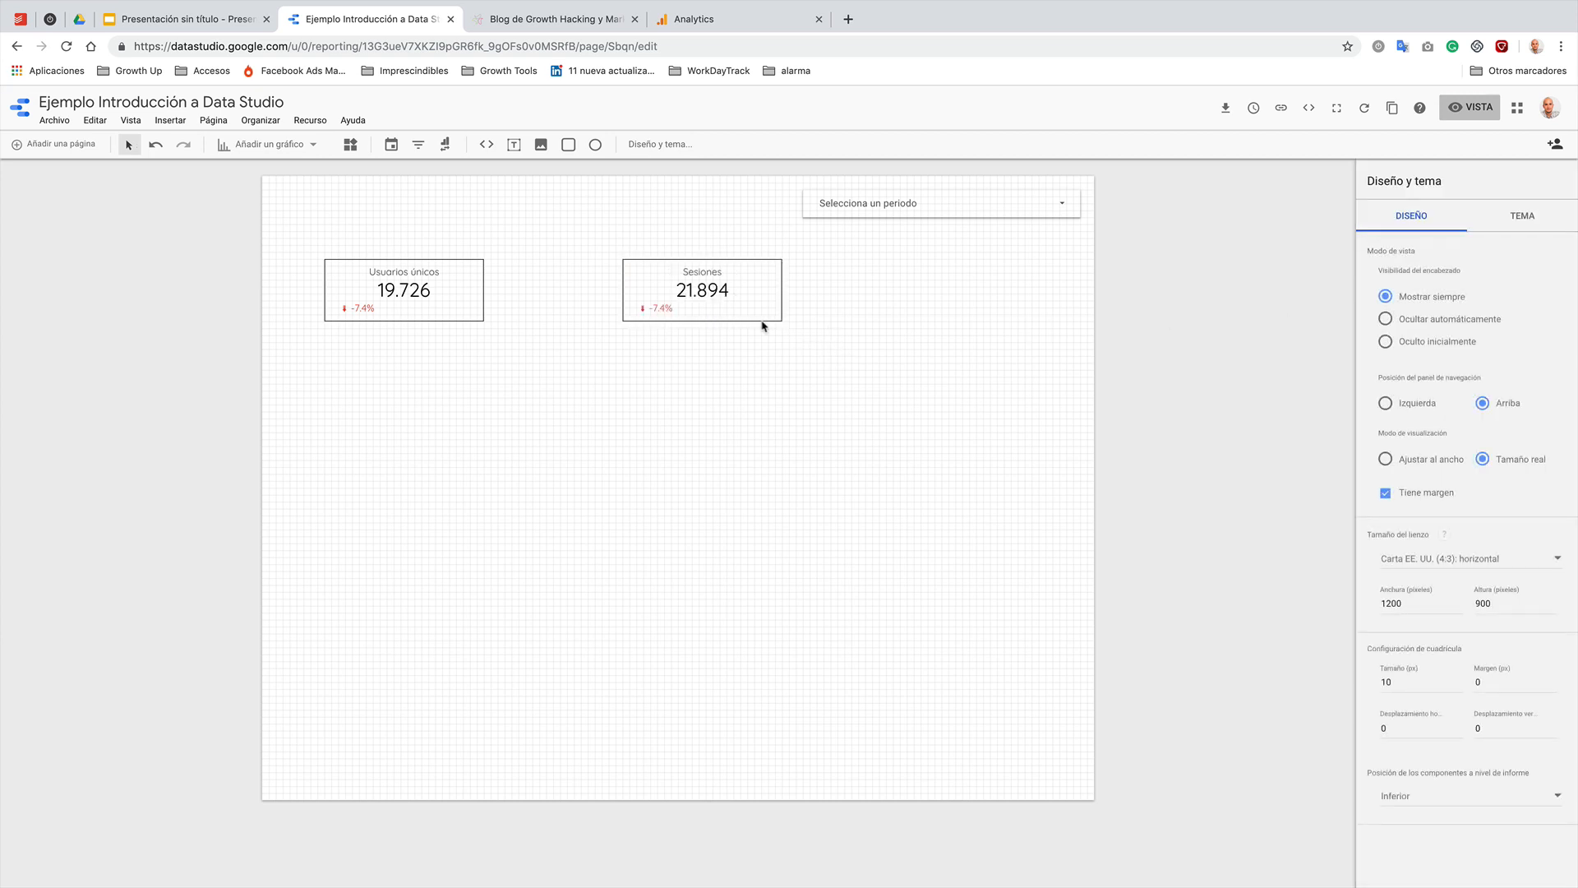
# - Duplicate the Sesiones scorecard and place the copy at the right end of the row, below the date range control
pyautogui.click(386, 290)
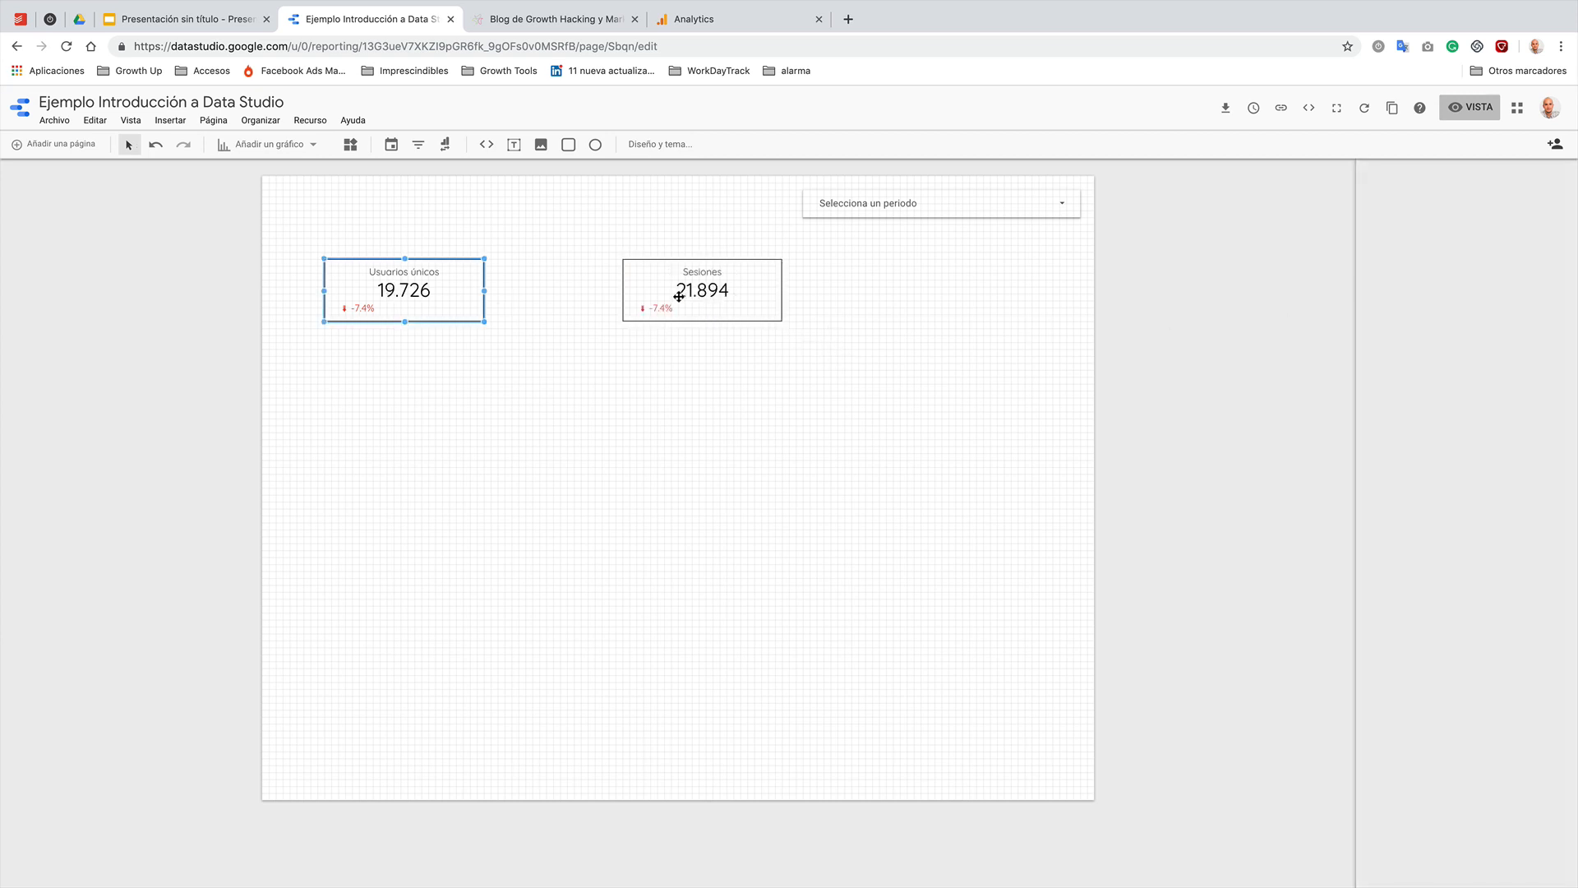
pyautogui.click(737, 293)
pyautogui.rightClick(730, 294)
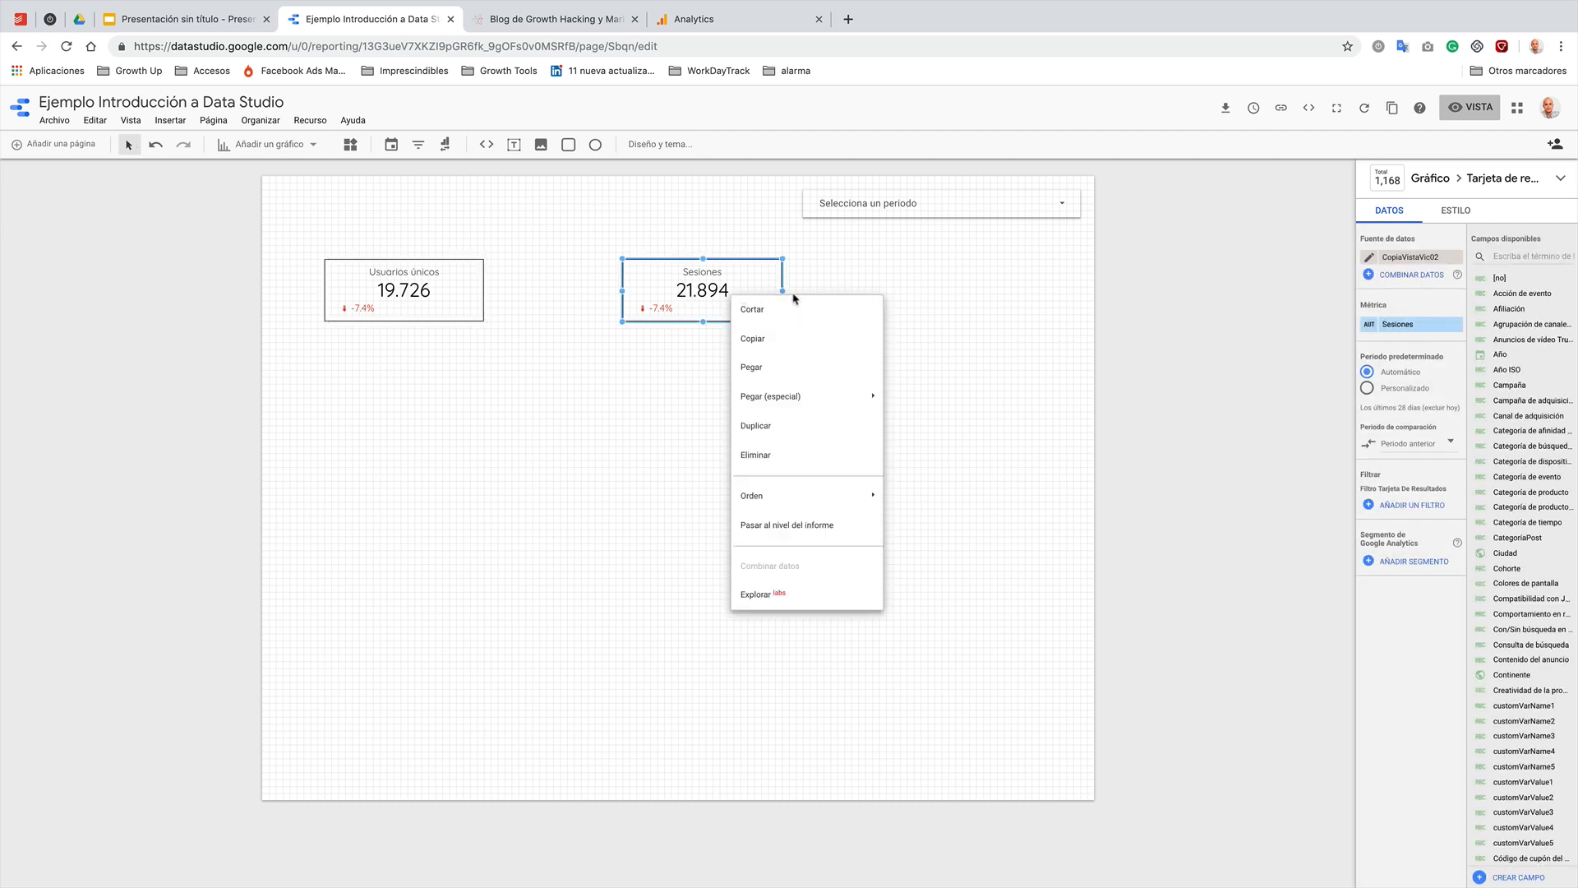
pyautogui.click(808, 435)
pyautogui.moveTo(700, 302); pyautogui.dragTo(1003, 286)
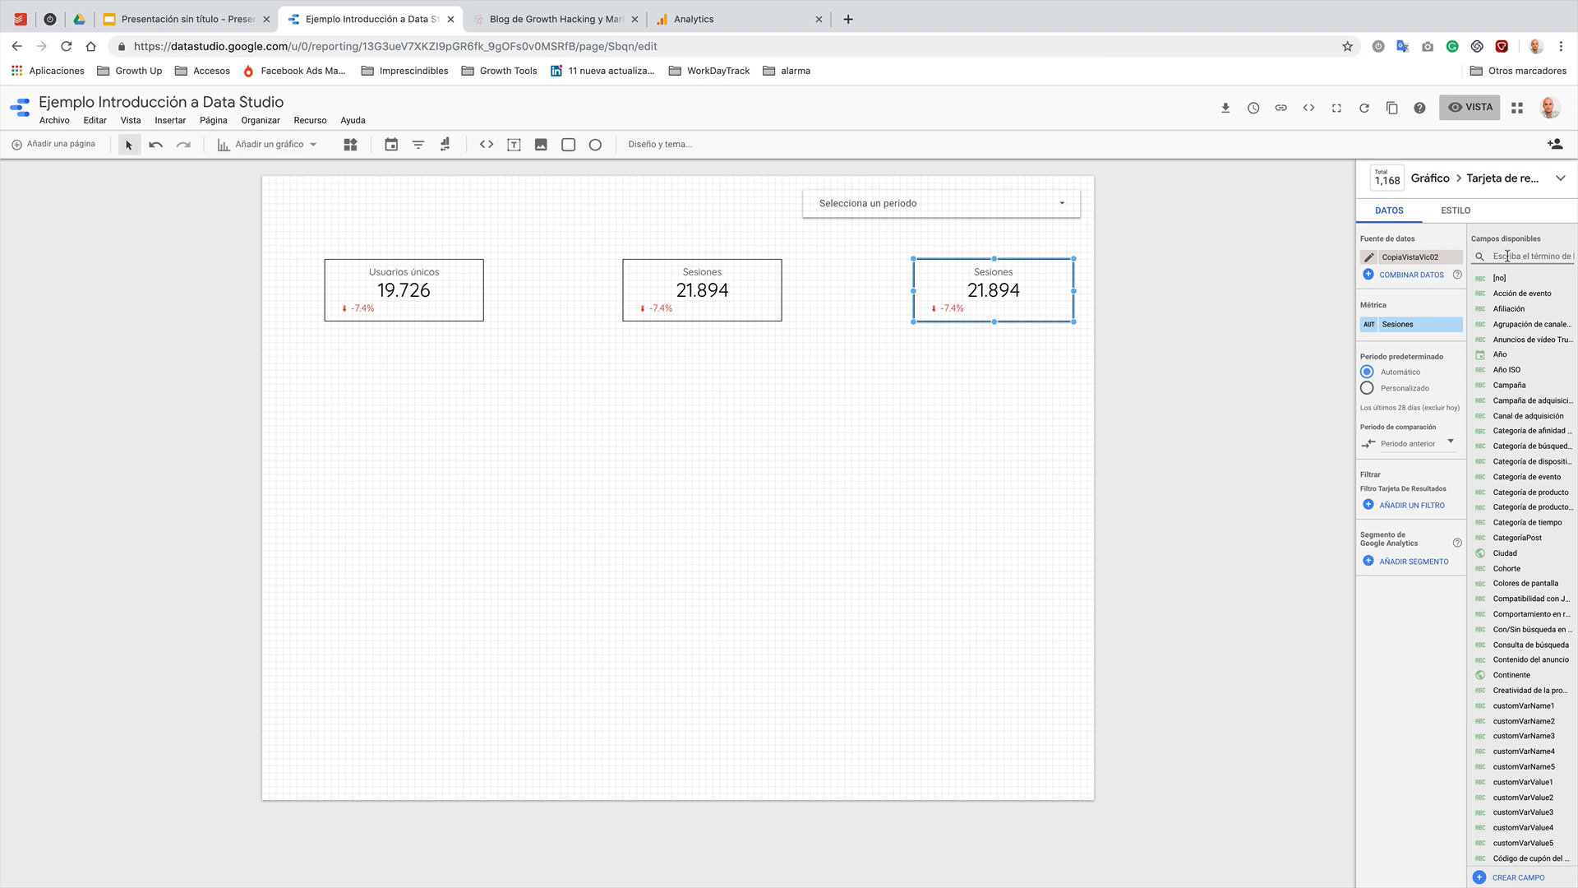
# - Set the third scorecard's metric to Suscribirse a mi boletín (Consecuciones del objetivo 4), and check the other newsletter fields by searching "bole"
pyautogui.click(1508, 255)
pyautogui.write('suscribi')
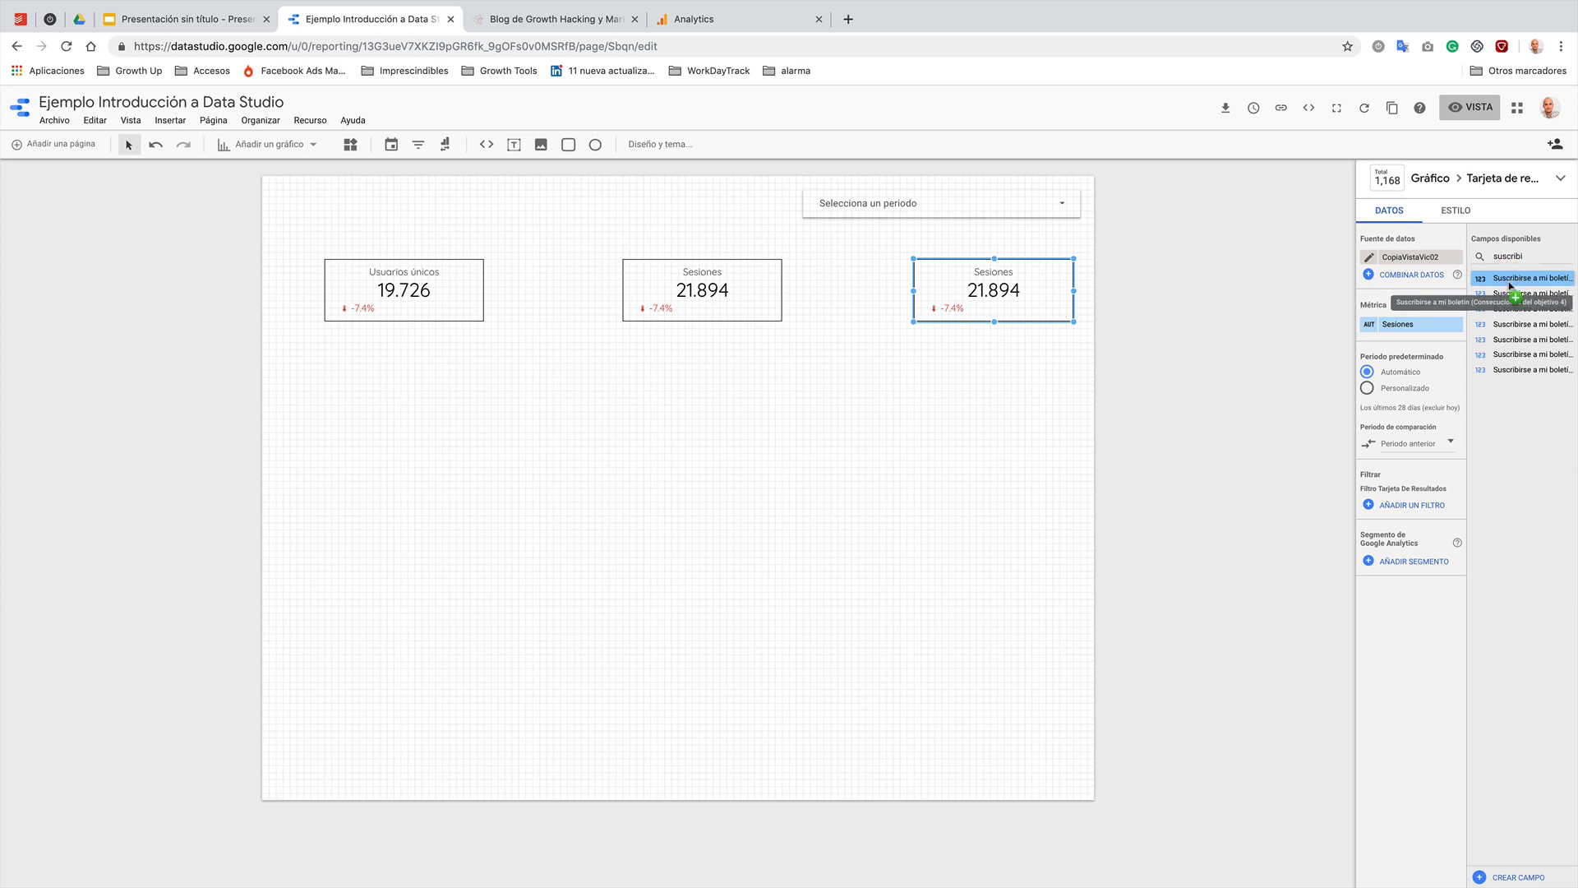
pyautogui.moveTo(1496, 279); pyautogui.dragTo(1426, 327)
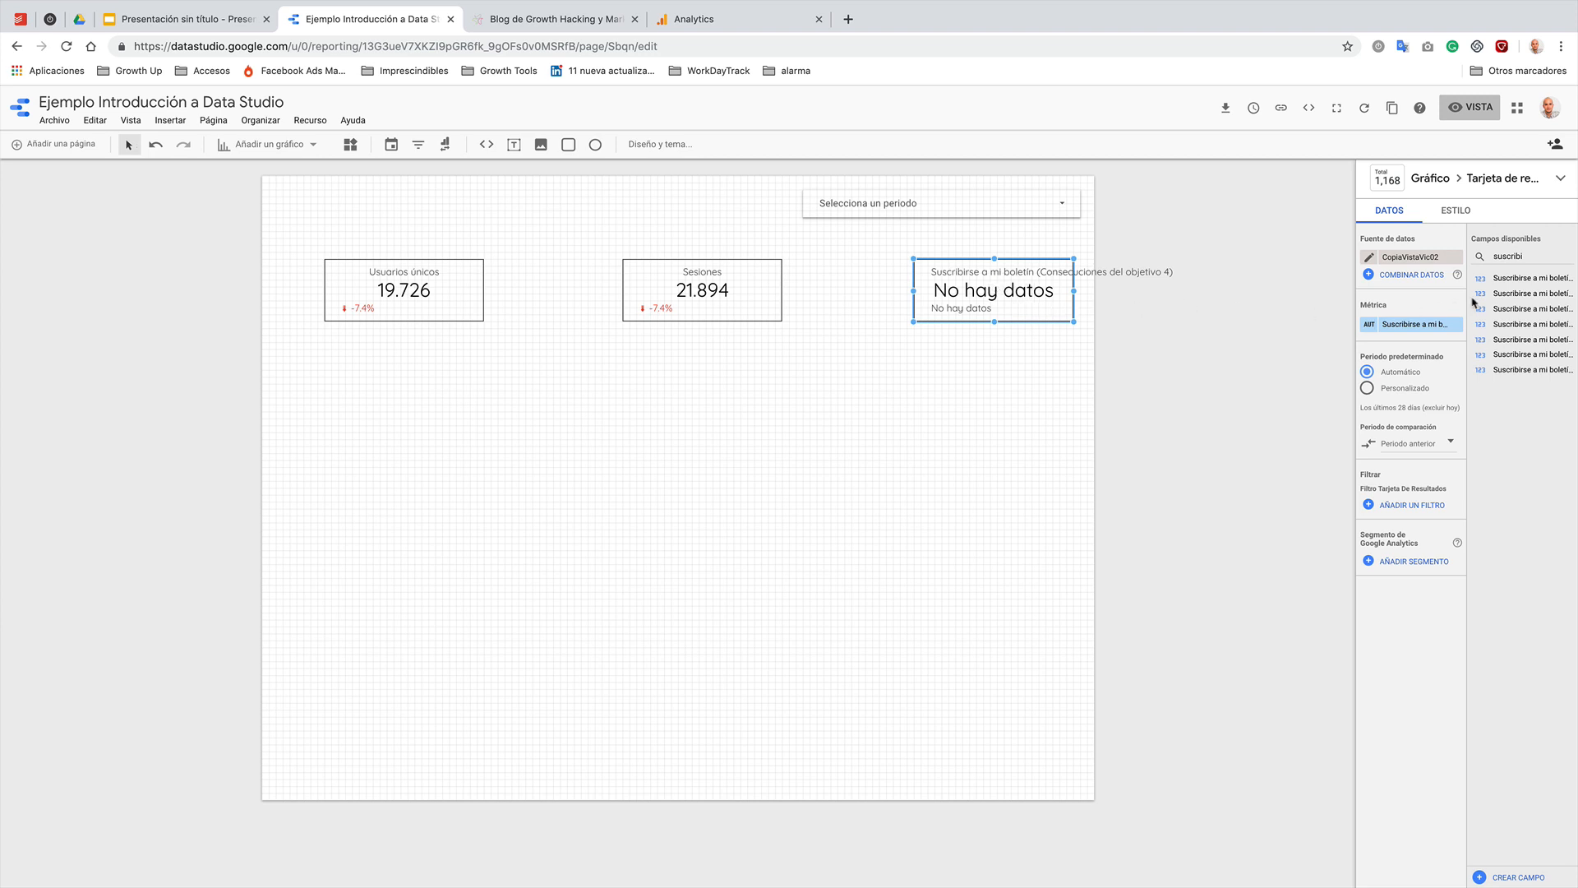
pyautogui.doubleClick(1526, 256)
pyautogui.write('bole')
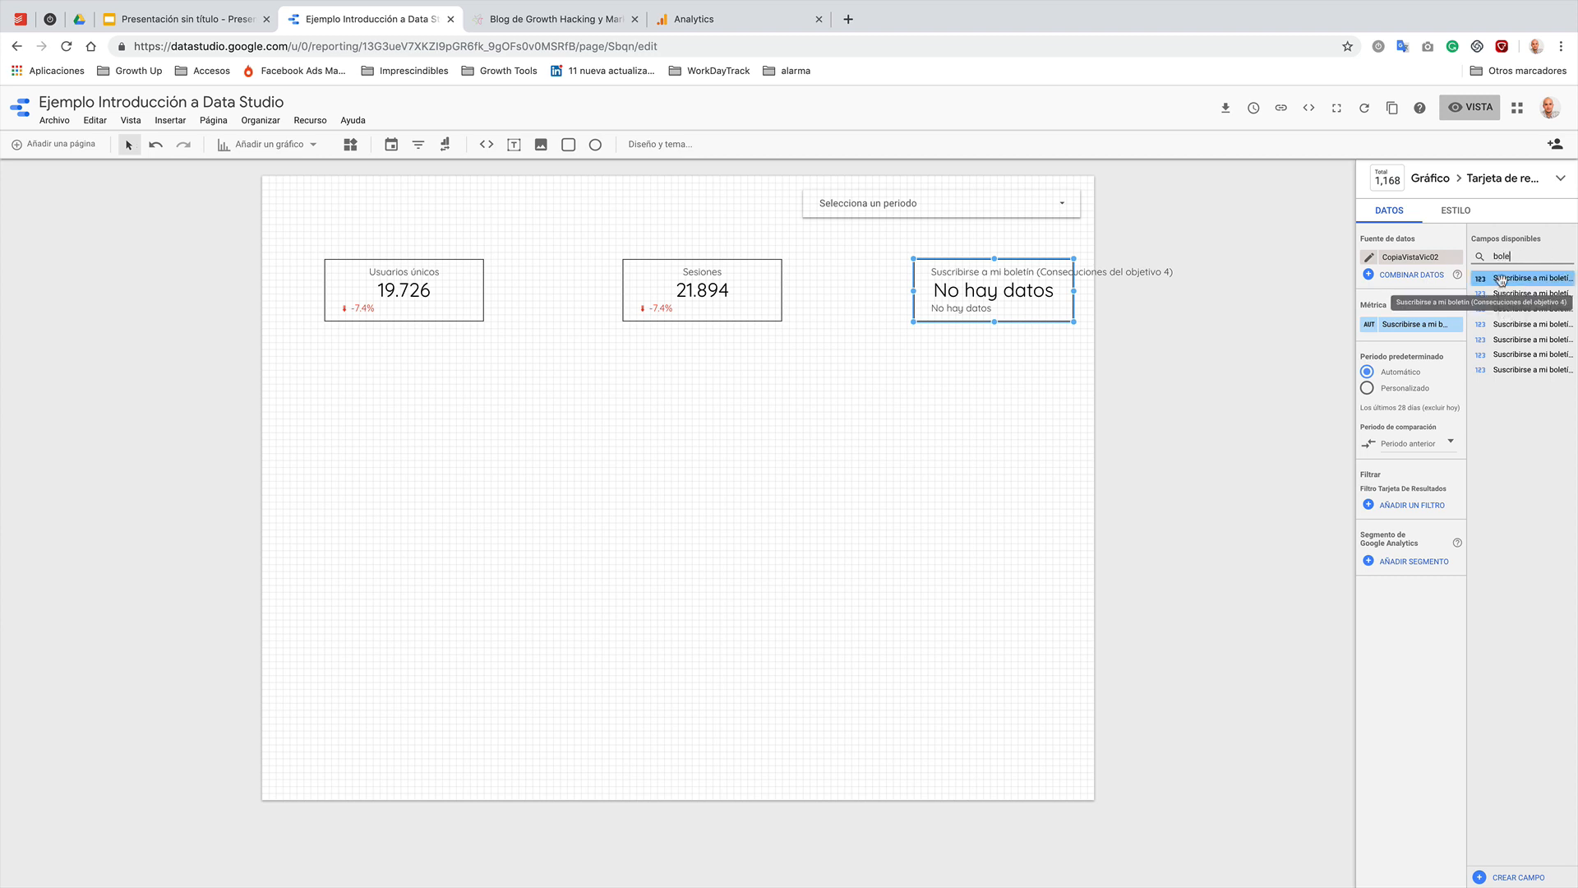
pyautogui.click(1189, 295)
# - Preview the report filtered to Este año to check the three scorecards, and return to editing
pyautogui.click(1486, 103)
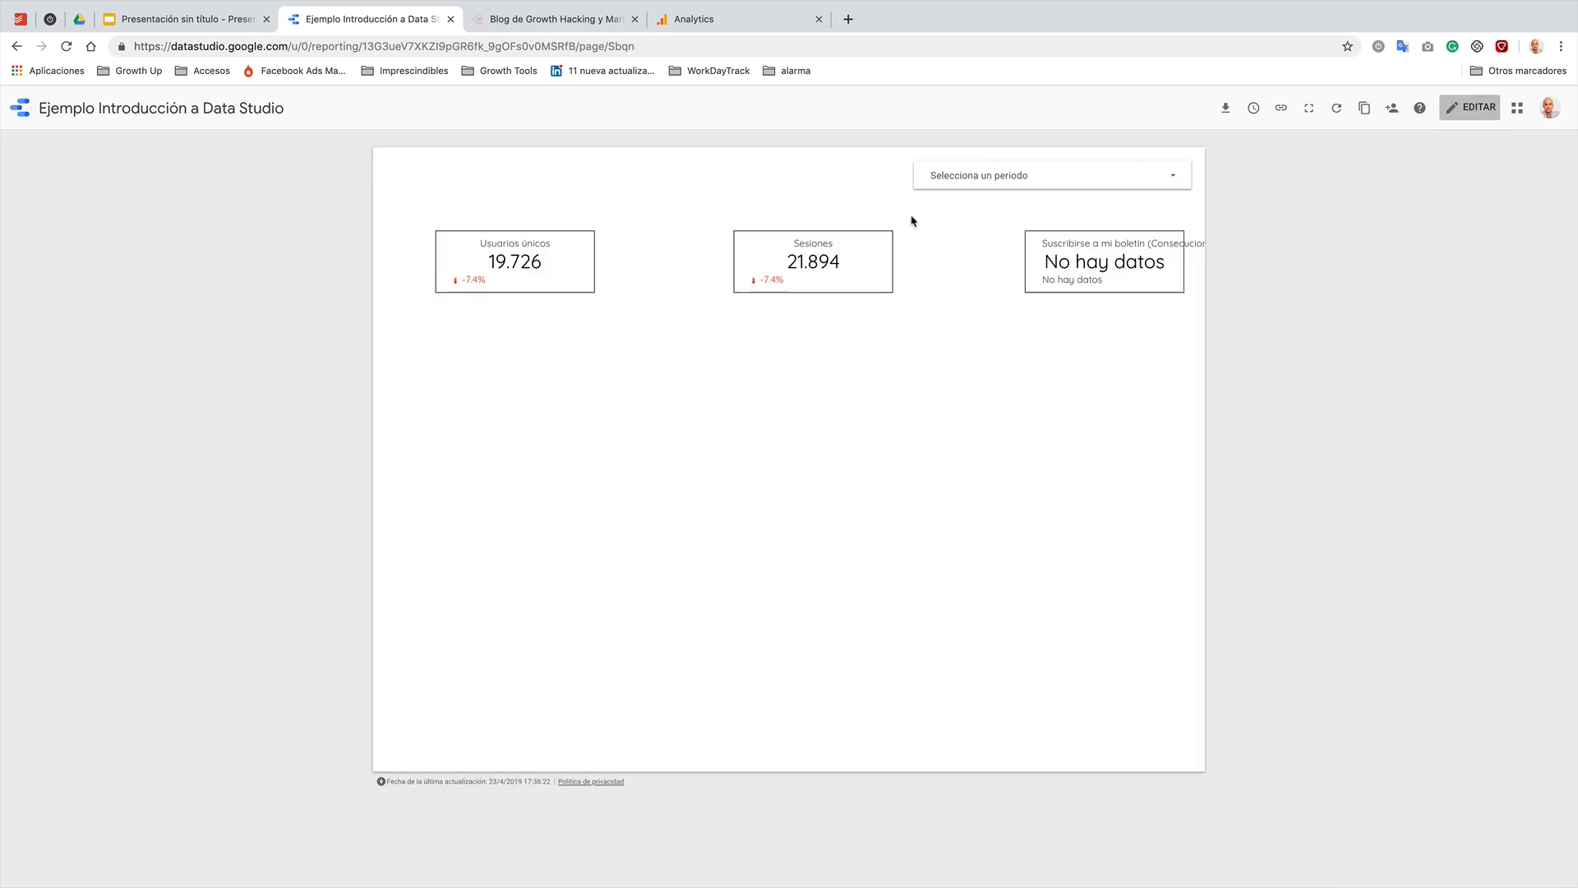
pyautogui.click(954, 175)
pyautogui.click(1158, 183)
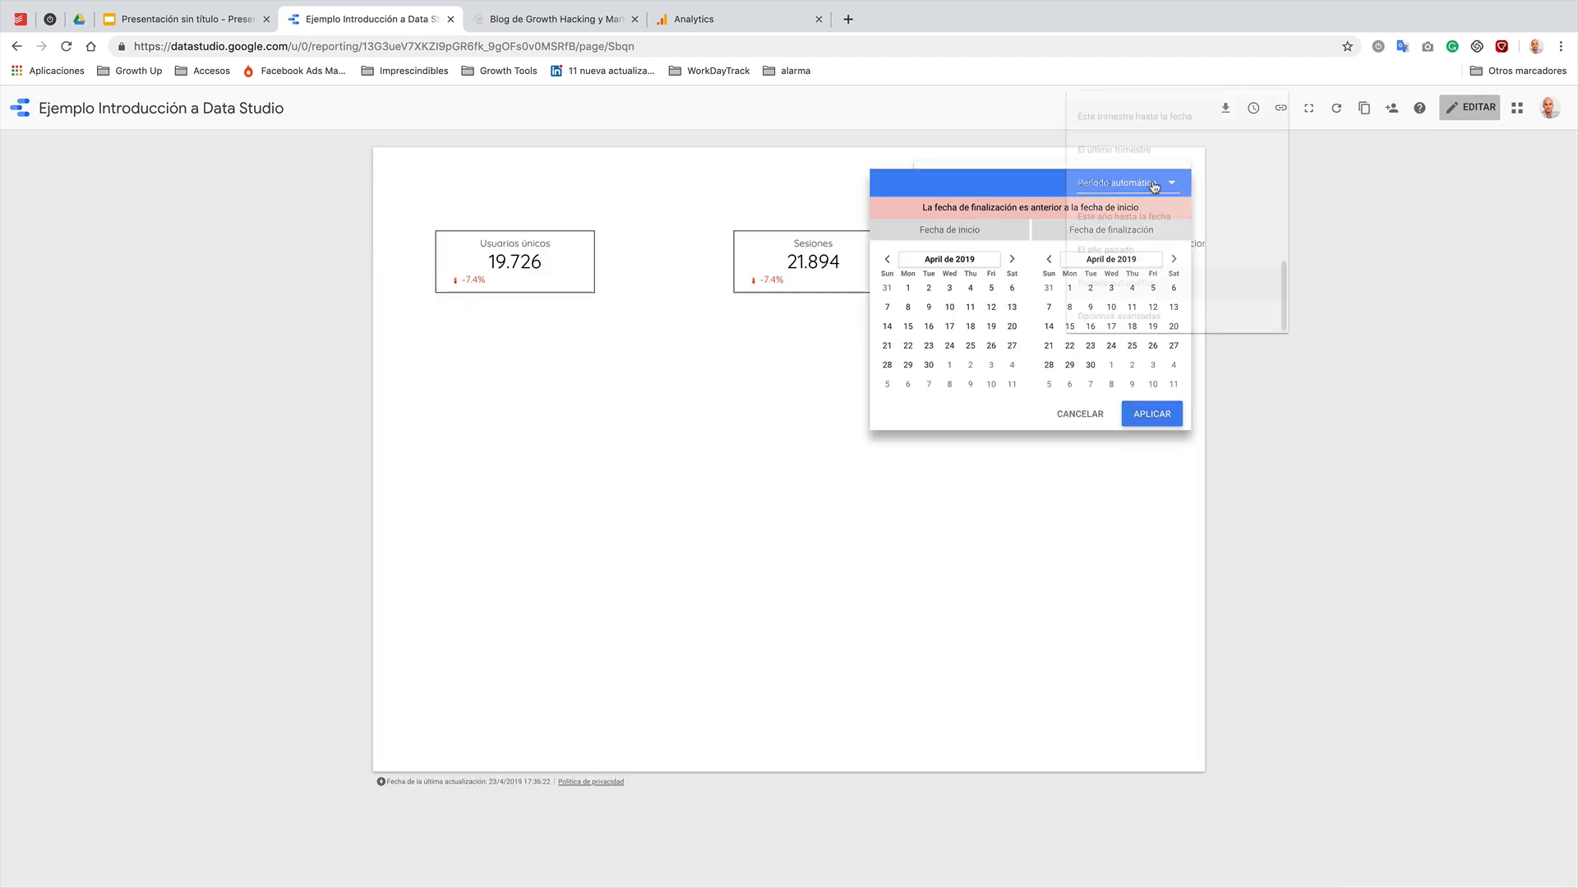
pyautogui.scroll(5, 1152, 183)
pyautogui.scroll(-6, 1151, 180)
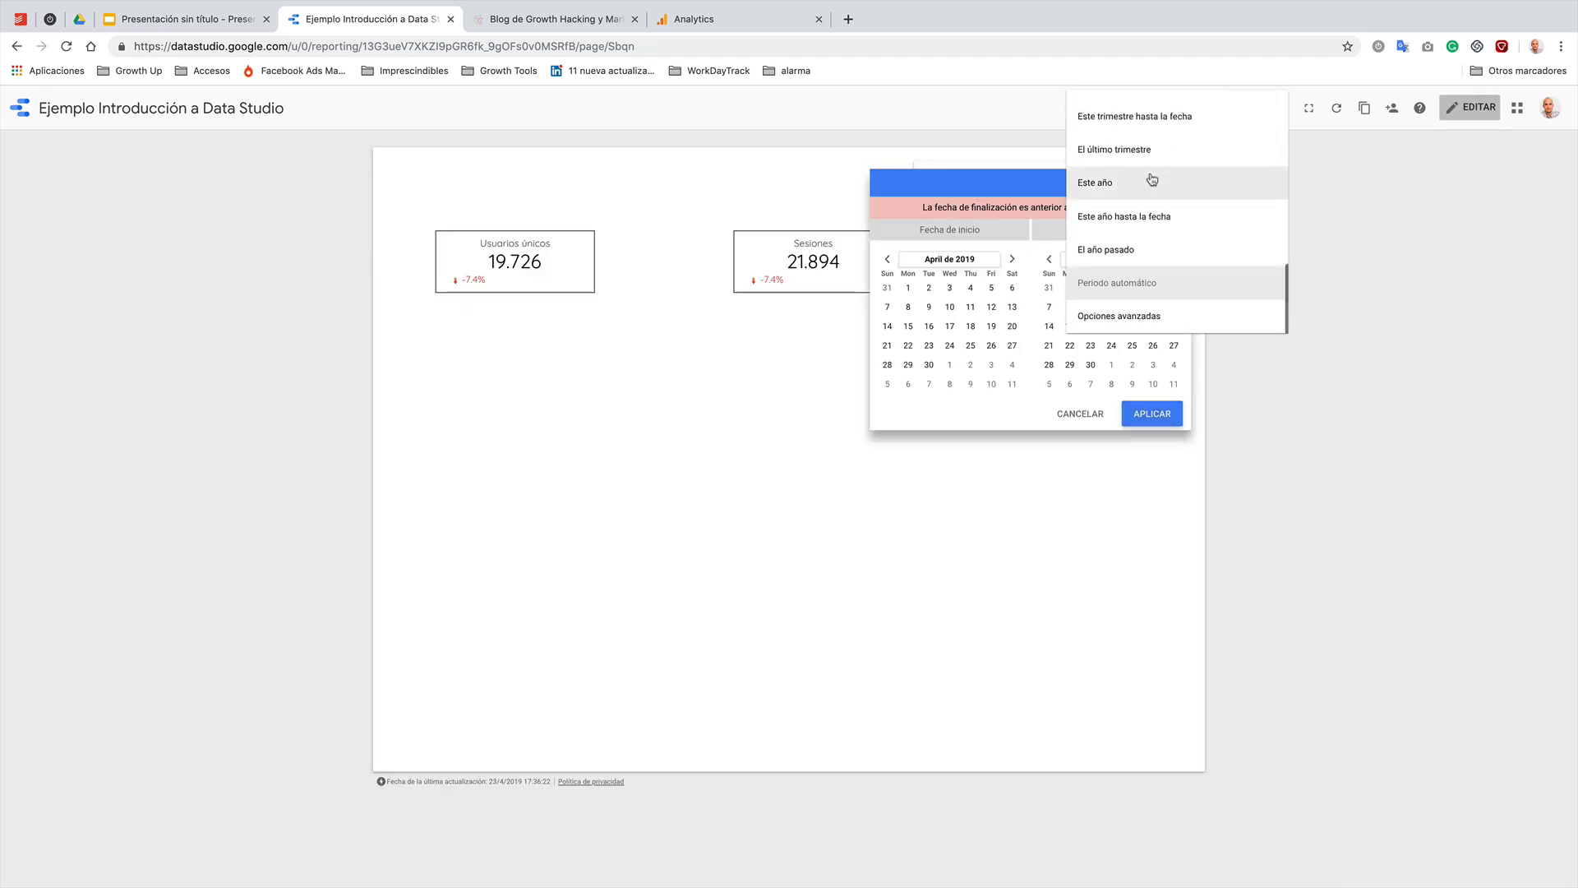
pyautogui.click(1140, 191)
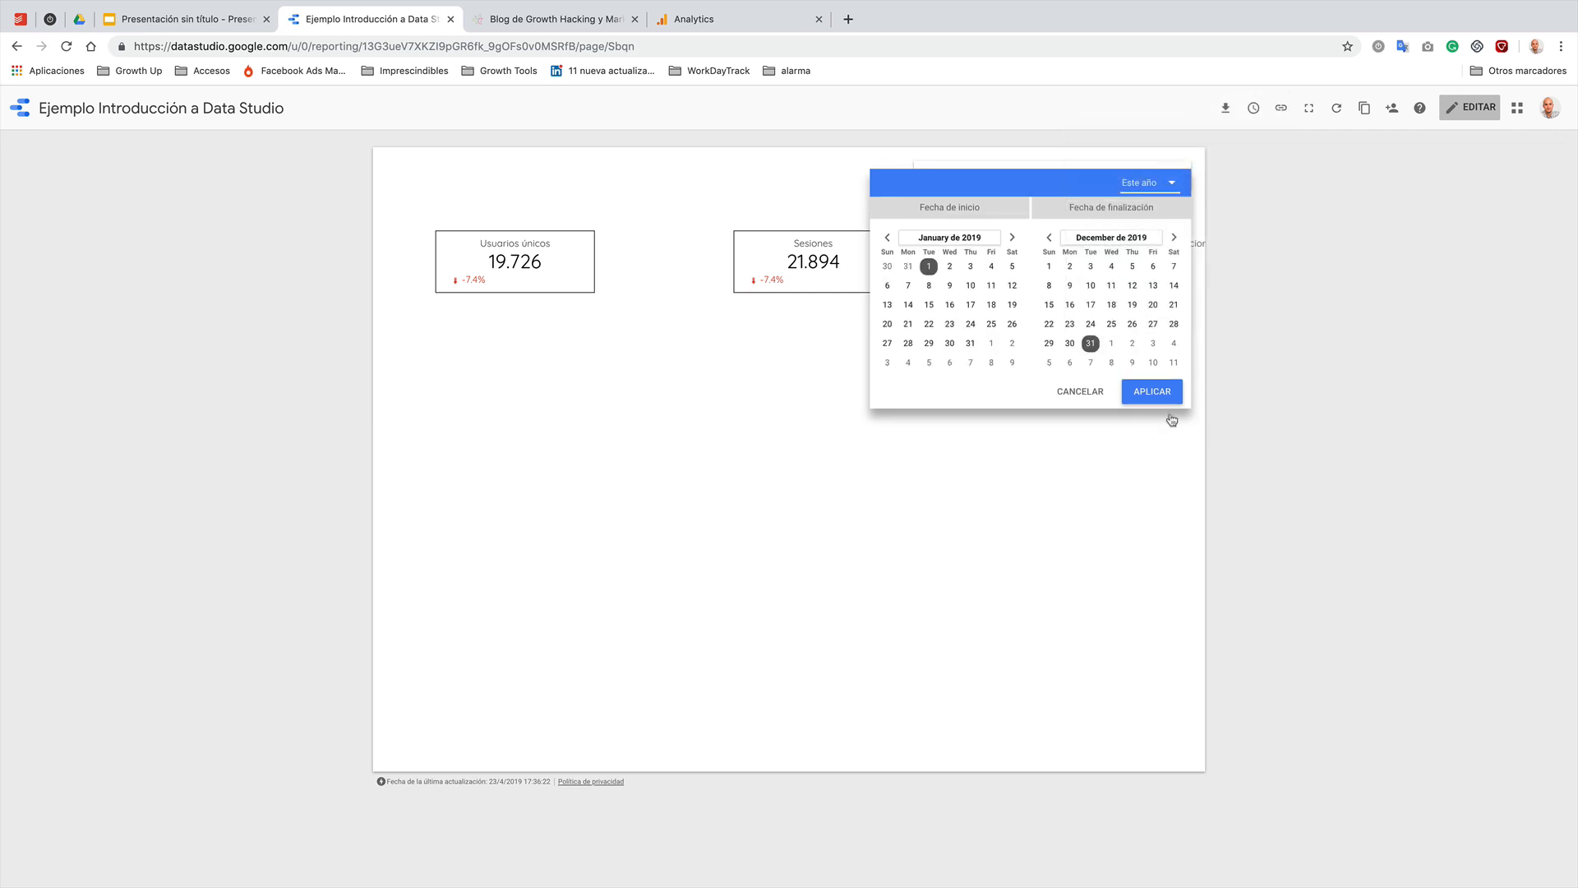
pyautogui.click(1161, 394)
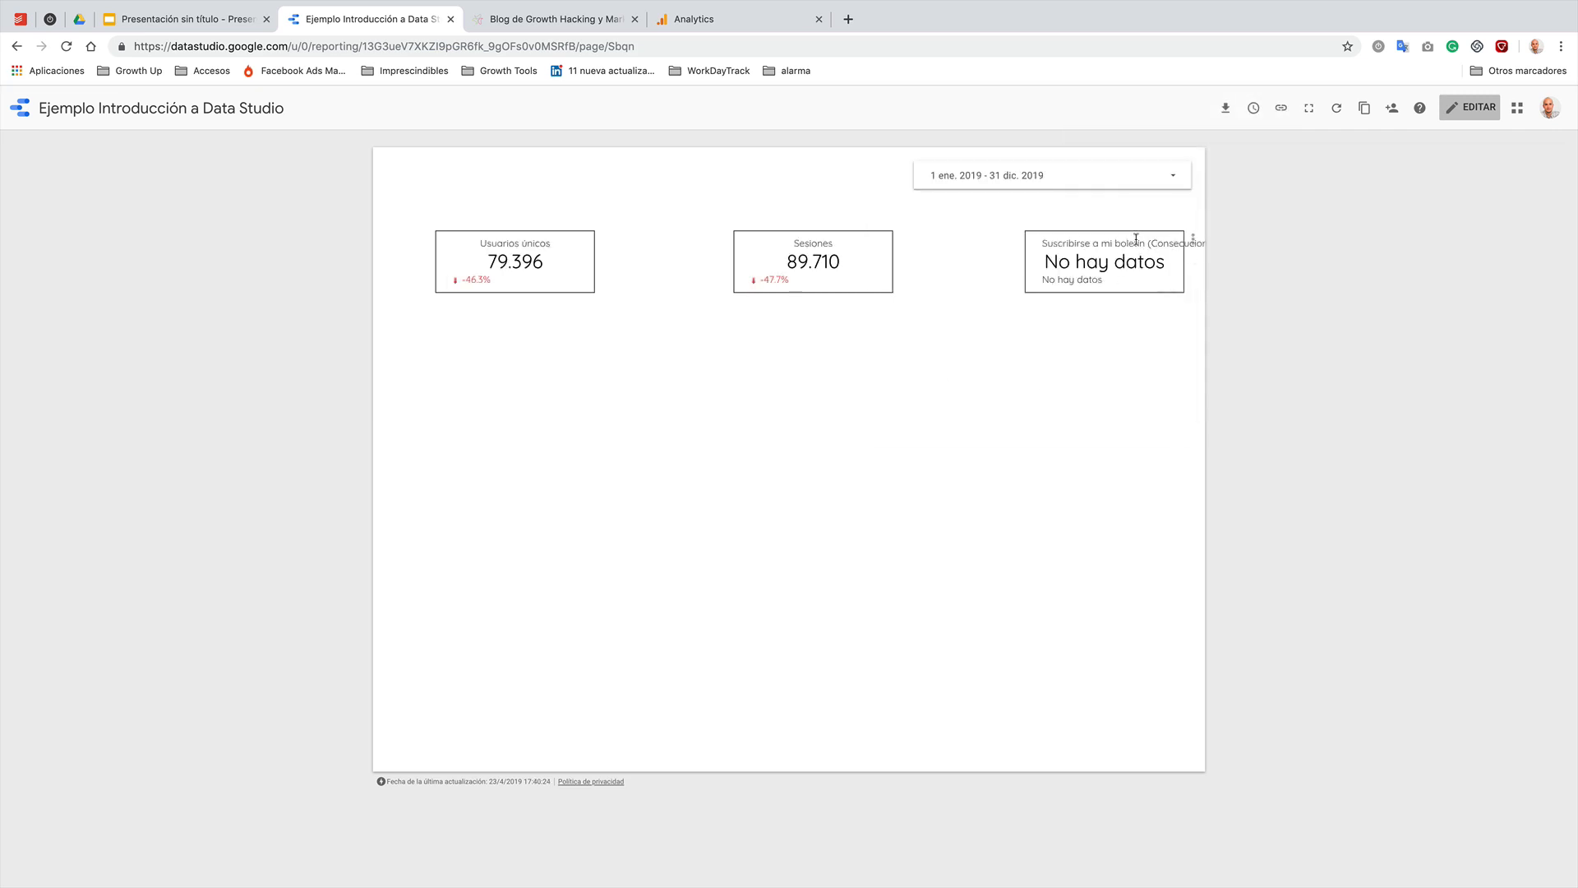
pyautogui.click(1470, 108)
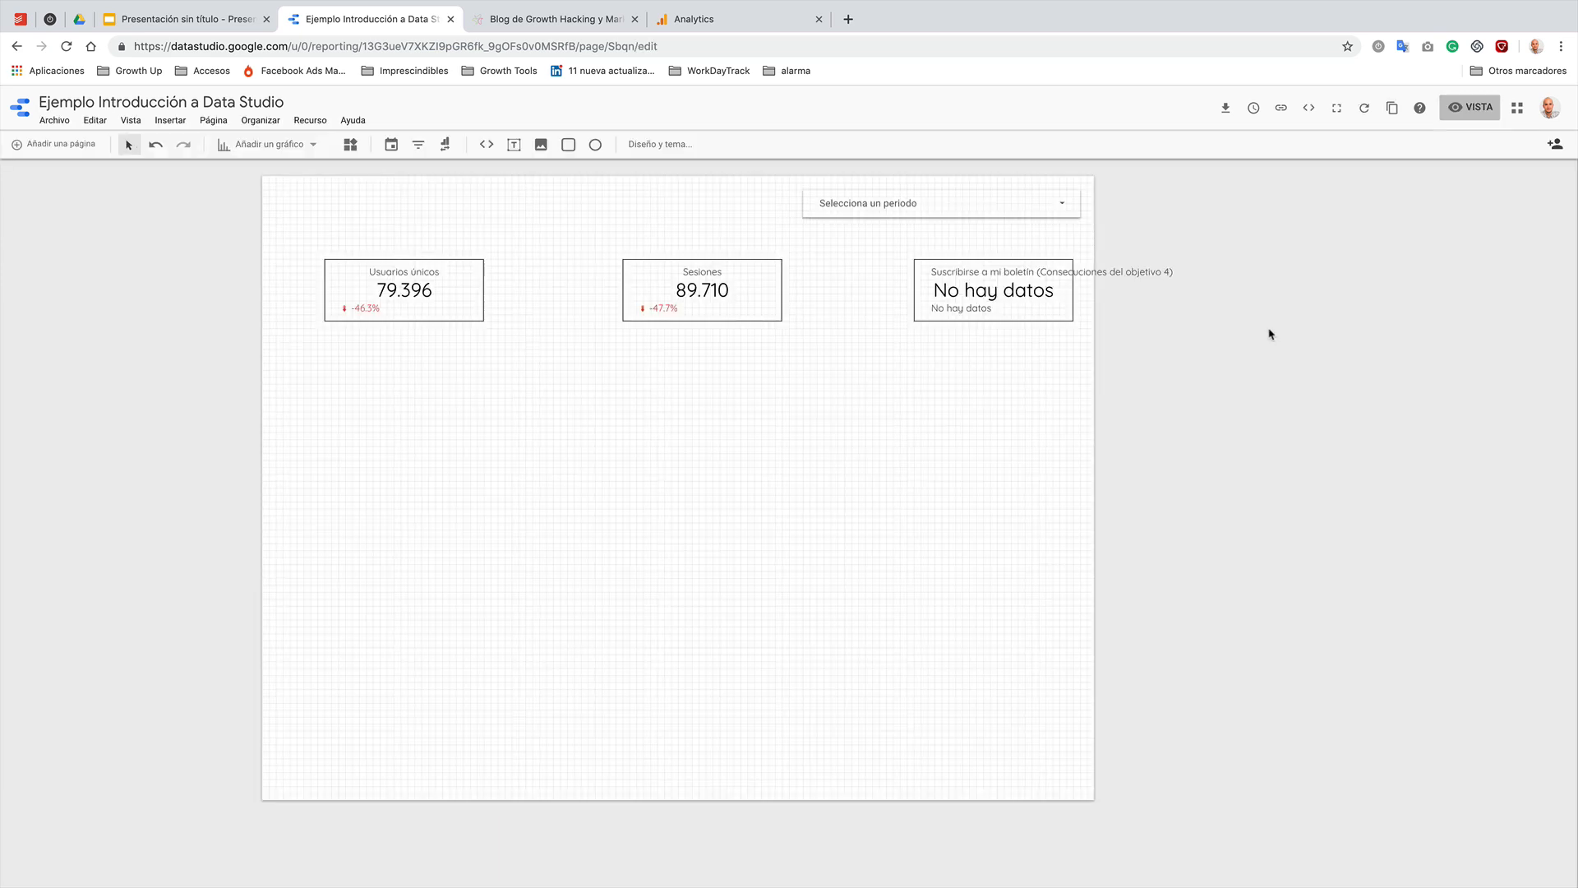
# - Set the newsletter subscription scorecard's missing data style to Mostrar -
pyautogui.click(1016, 305)
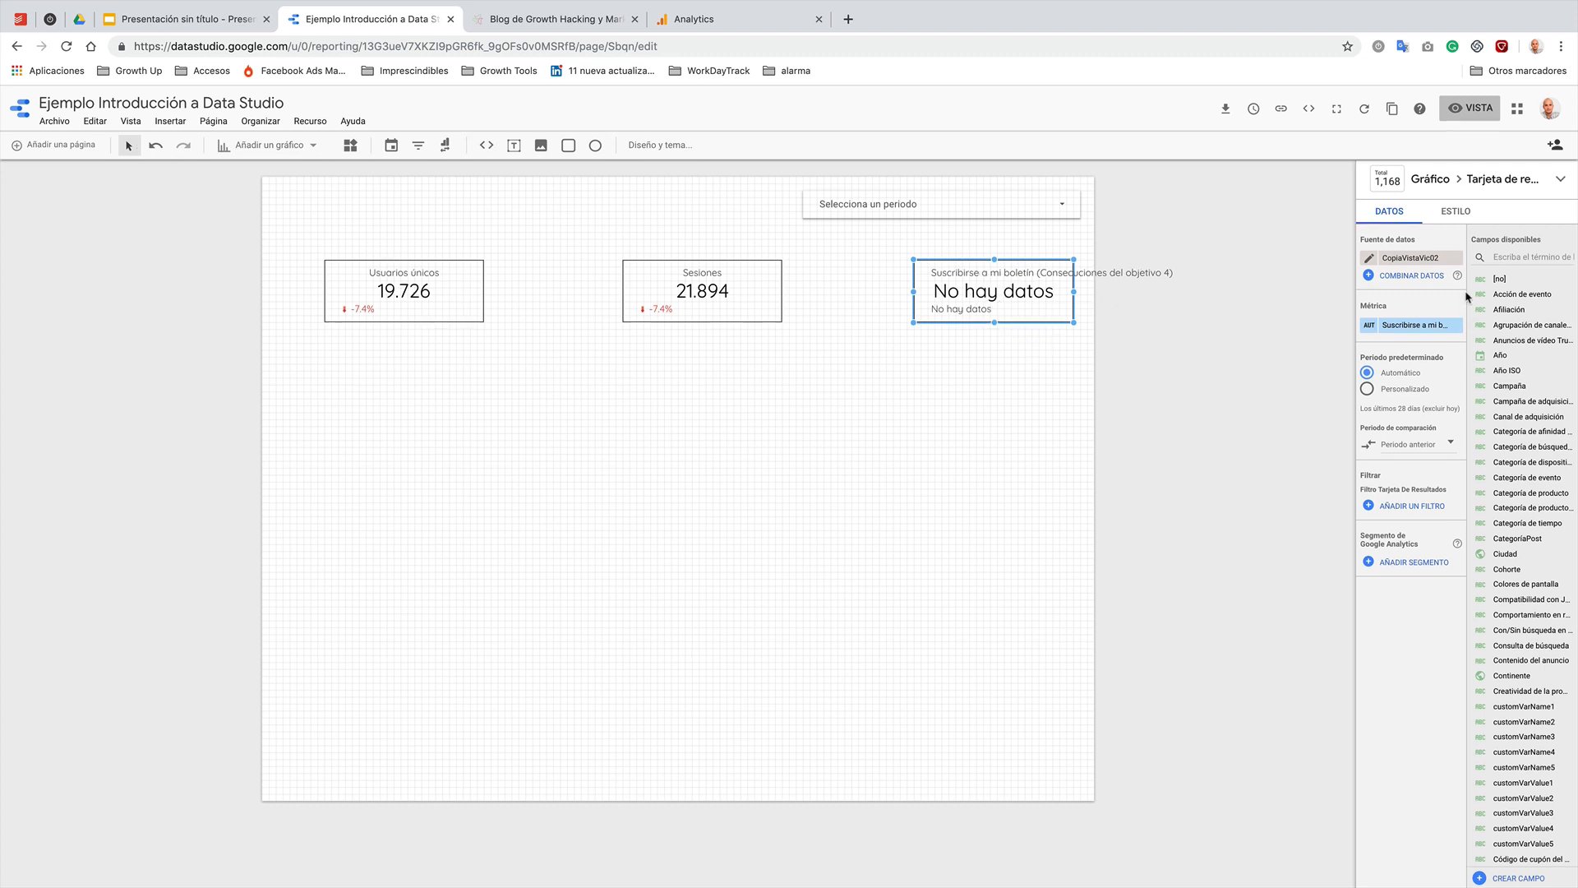
pyautogui.click(1455, 211)
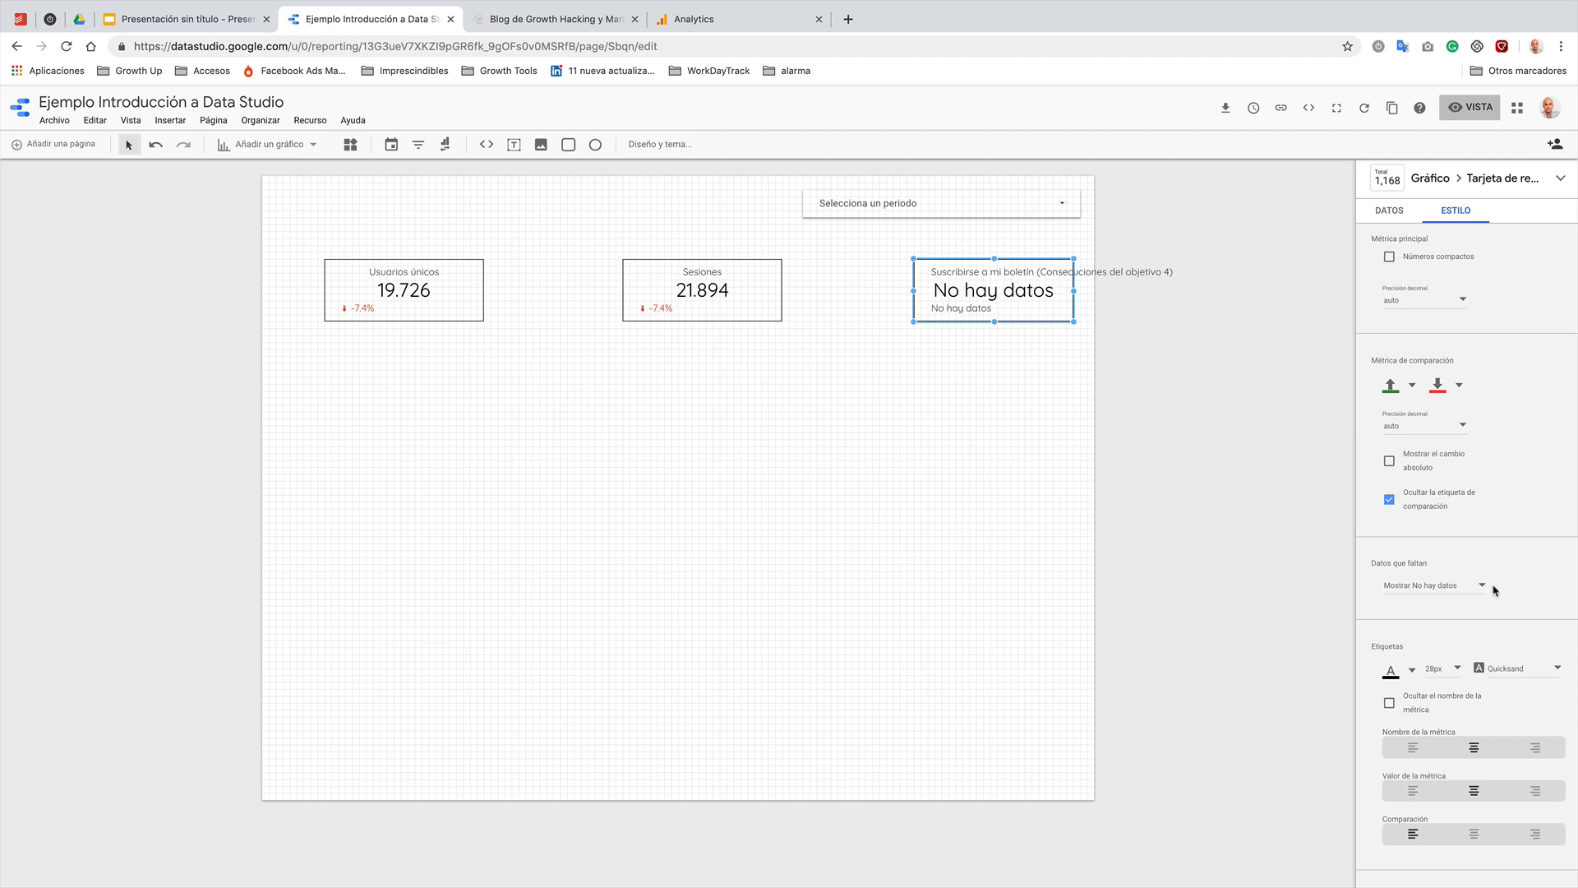
pyautogui.click(1430, 587)
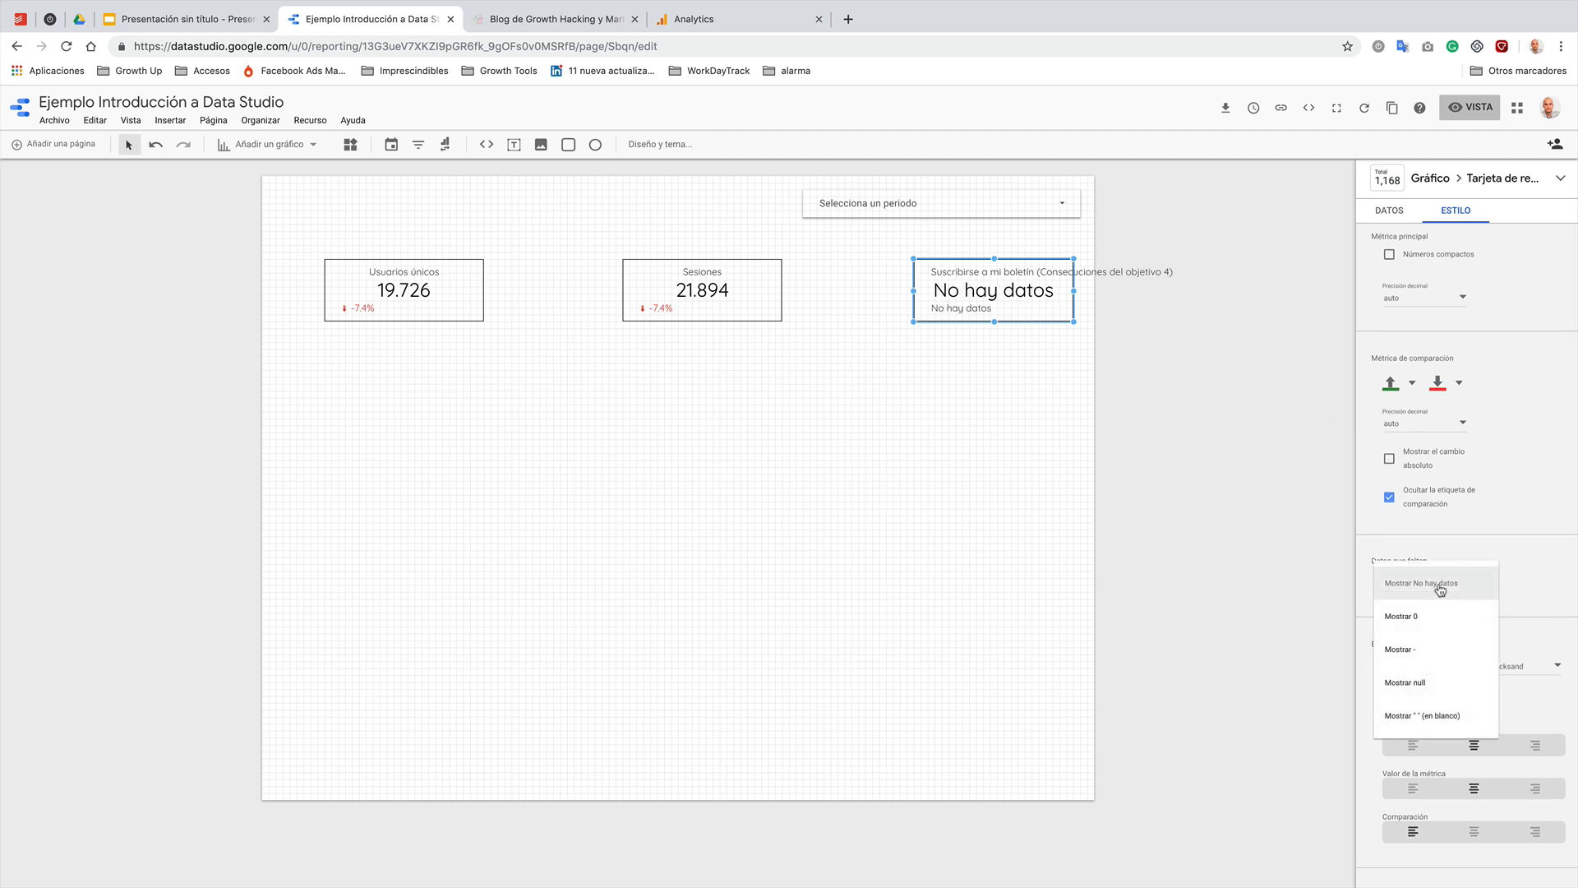
pyautogui.click(1424, 647)
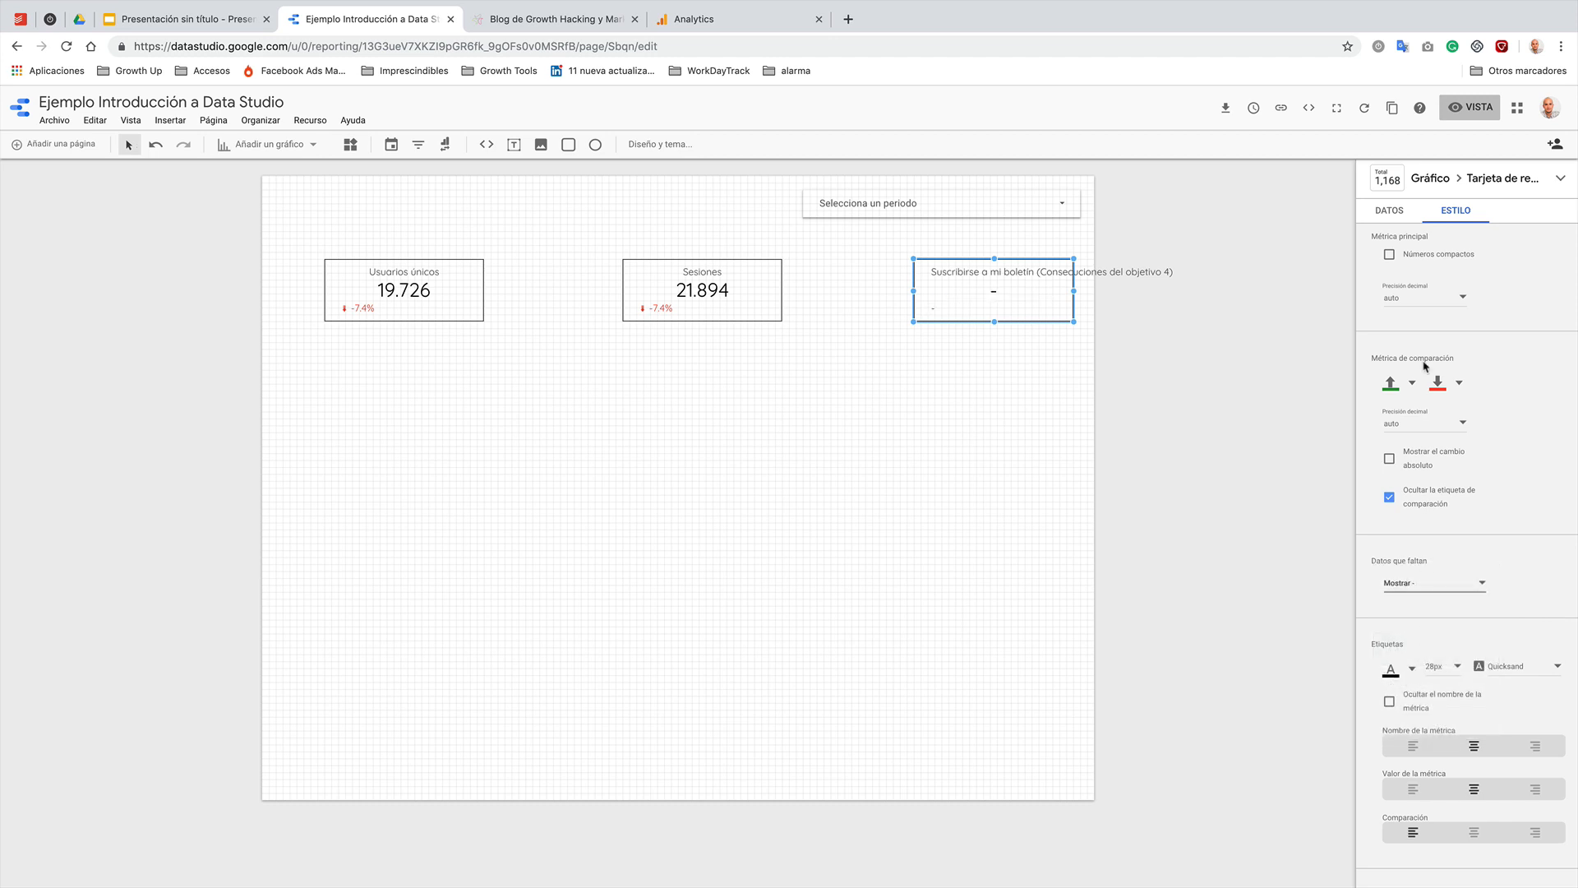
# - Rename the third scorecard's metric as Suscripciones and deselect the scorecard
pyautogui.click(1389, 210)
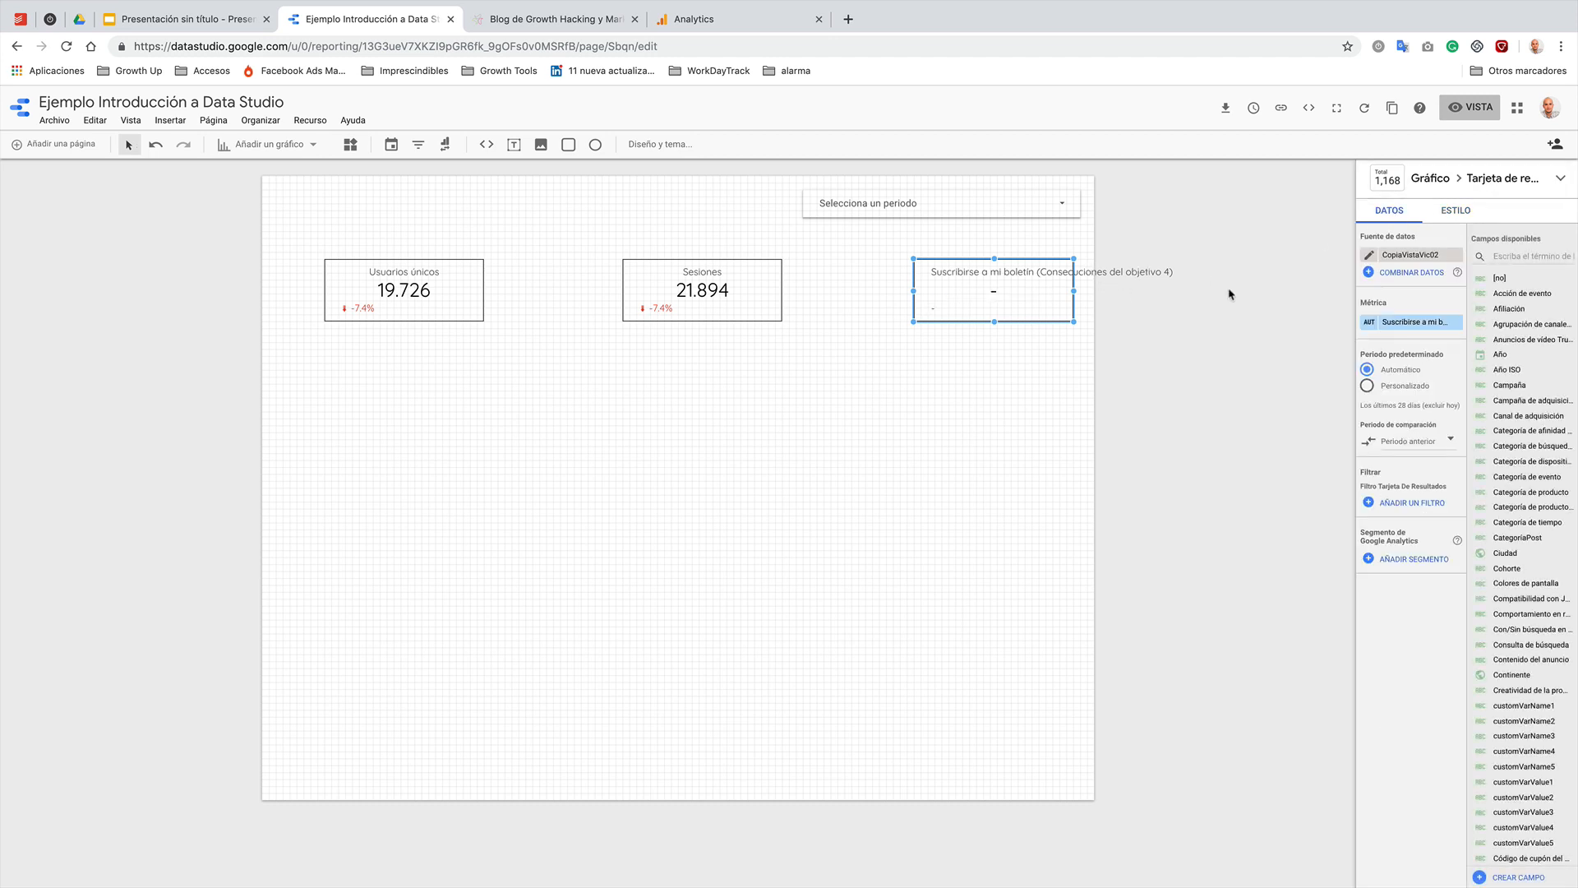
pyautogui.click(1367, 323)
pyautogui.write('Su')
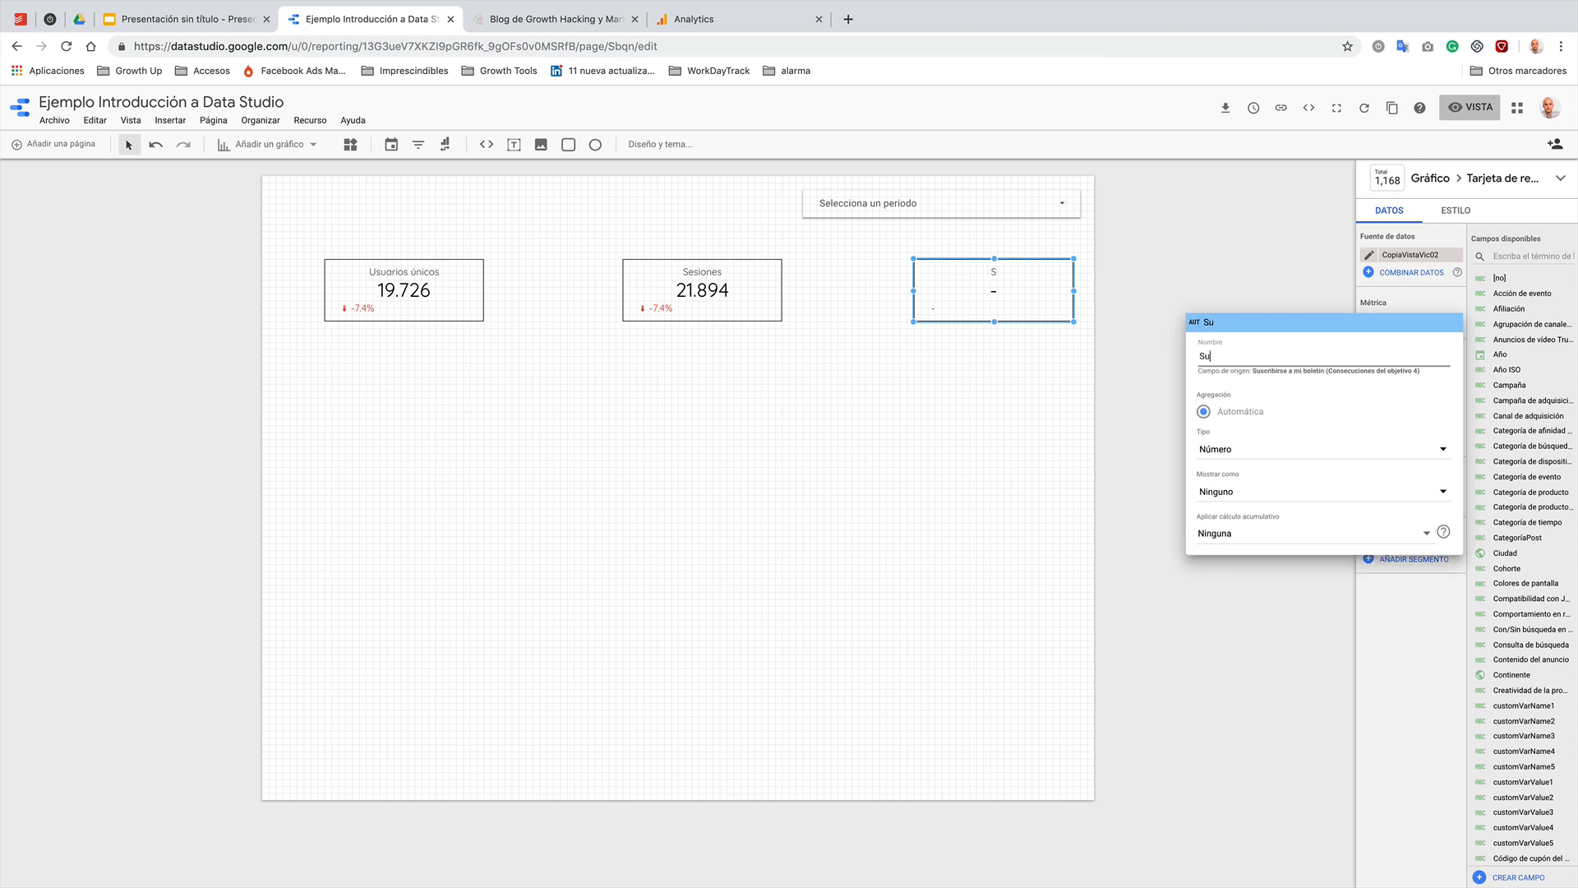
pyautogui.write('scripciónes')
pyautogui.press('BackSpace')
pyautogui.press('BackSpace')
pyautogui.press('BackSpace')
pyautogui.press('BackSpace')
pyautogui.write('ones')
pyautogui.click(1030, 444)
pyautogui.click(936, 377)
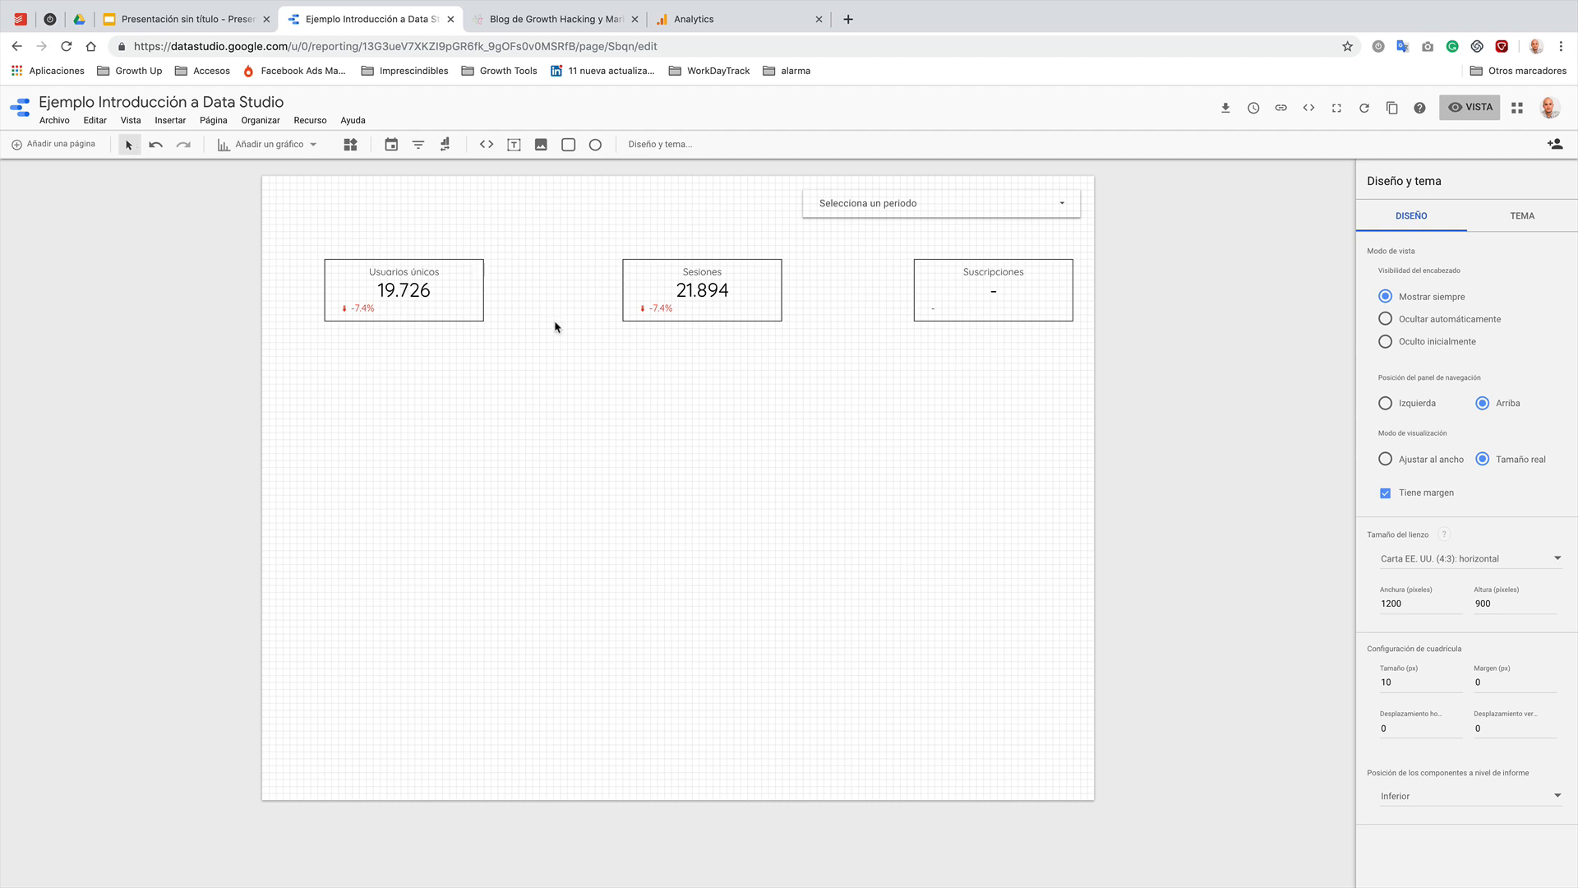
# - Add a donut chart below the Usuarios únicos scorecard and narrow it to the scorecard's width
pyautogui.click(412, 294)
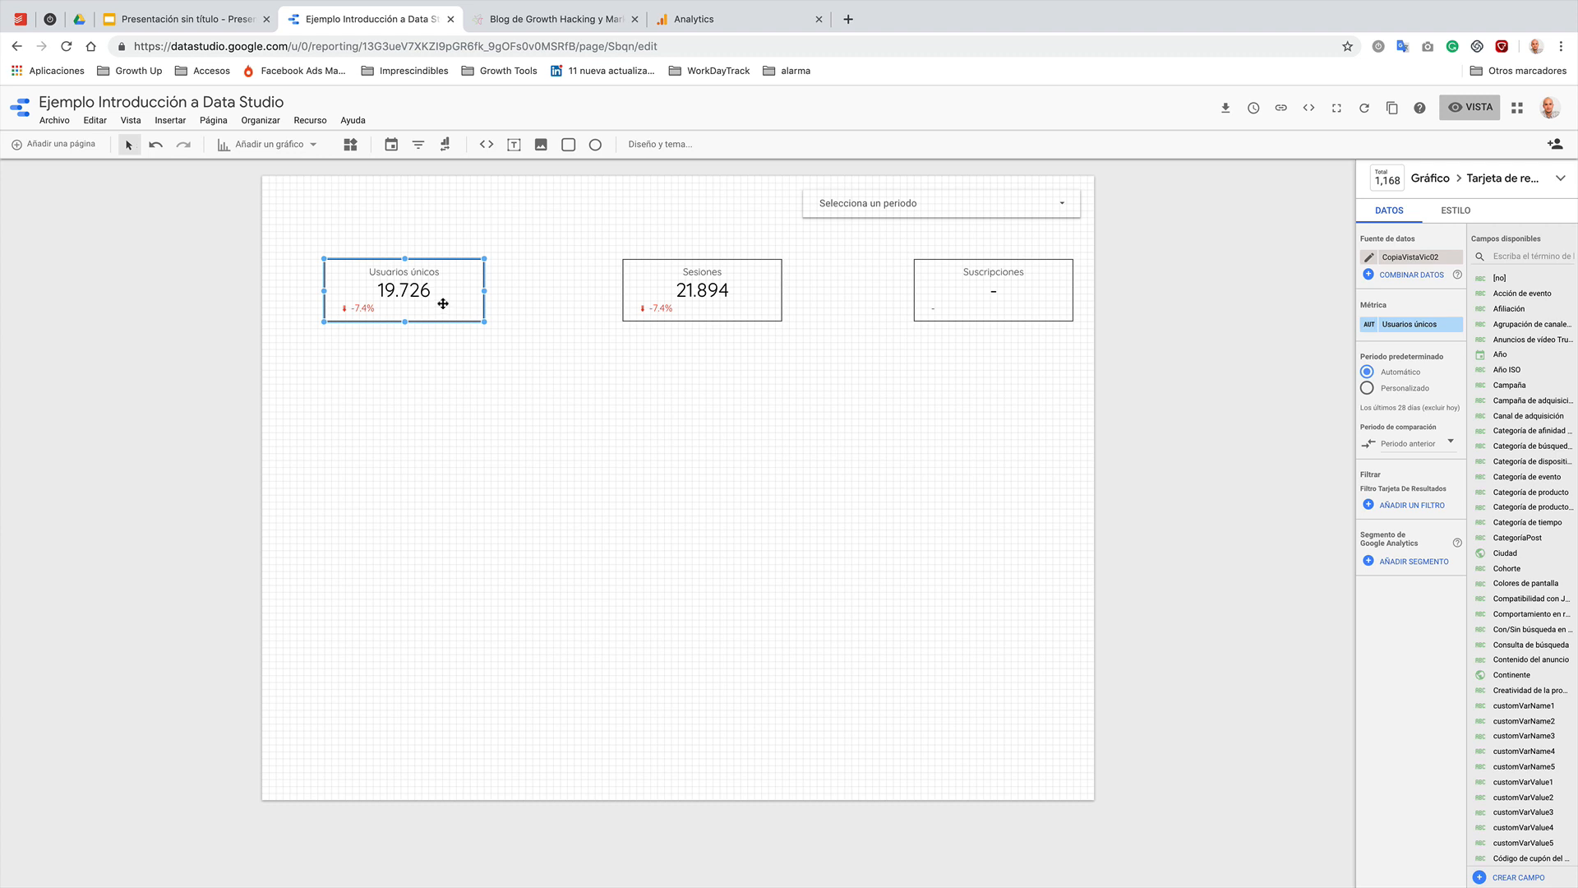
pyautogui.click(313, 146)
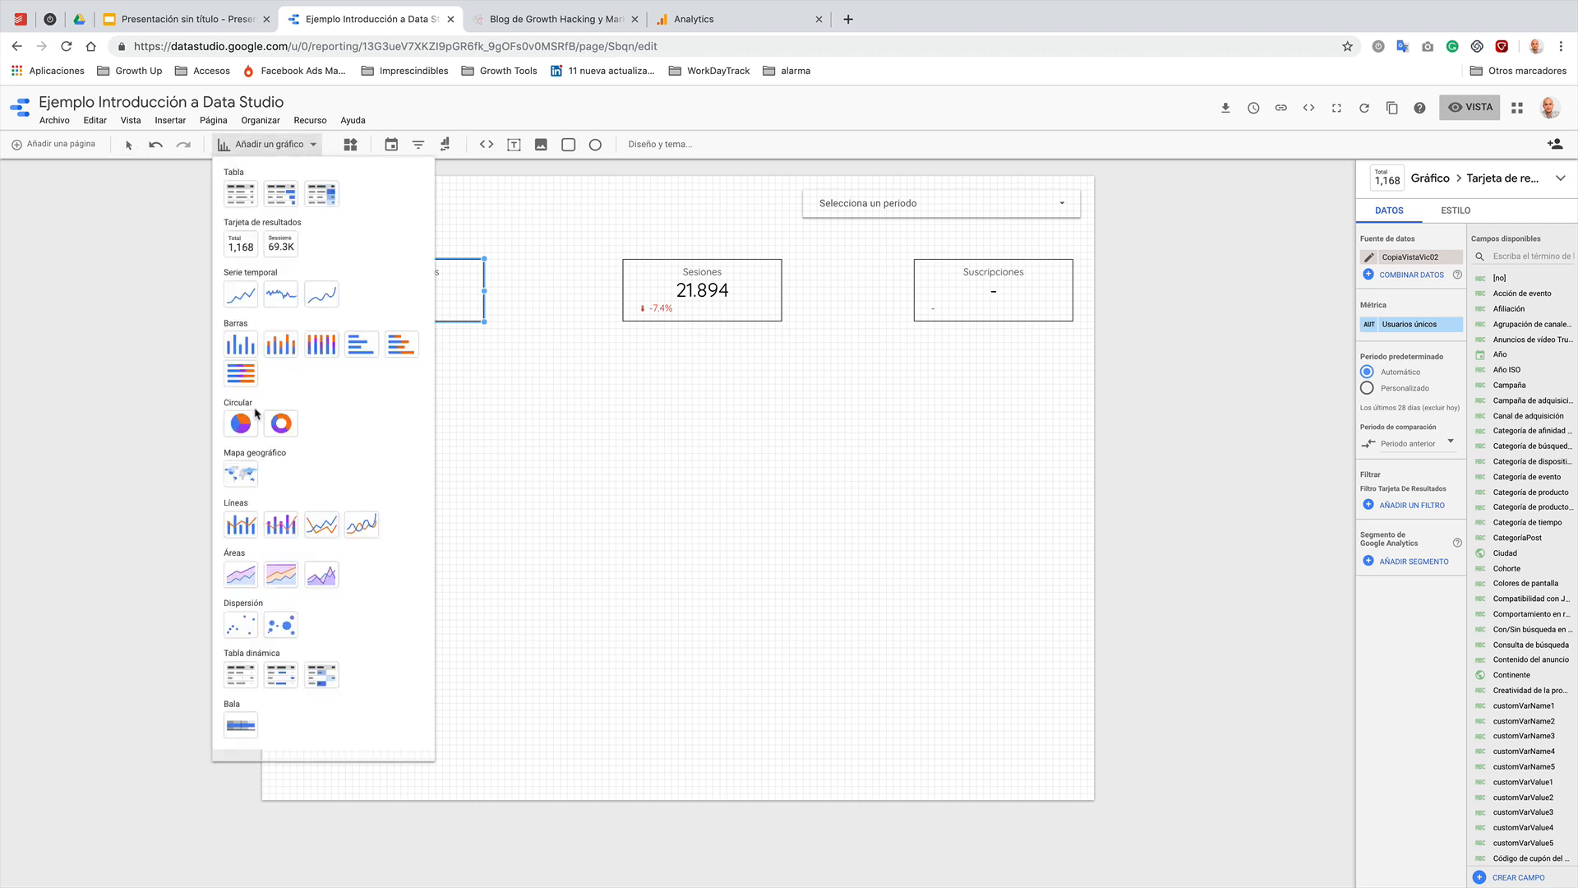
pyautogui.click(279, 424)
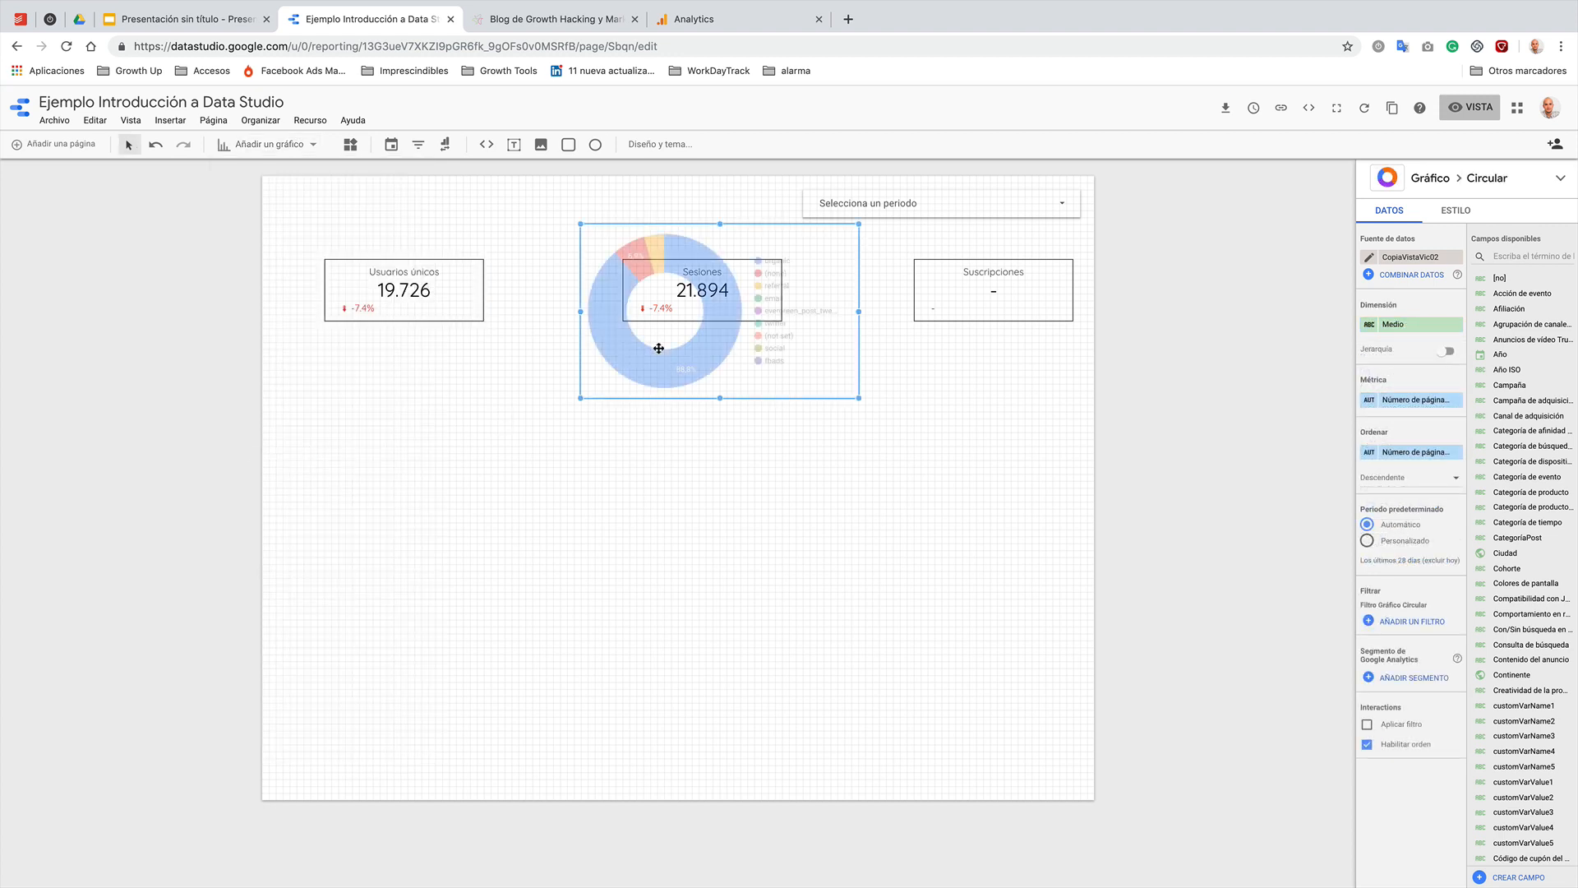
pyautogui.moveTo(641, 352); pyautogui.dragTo(384, 465)
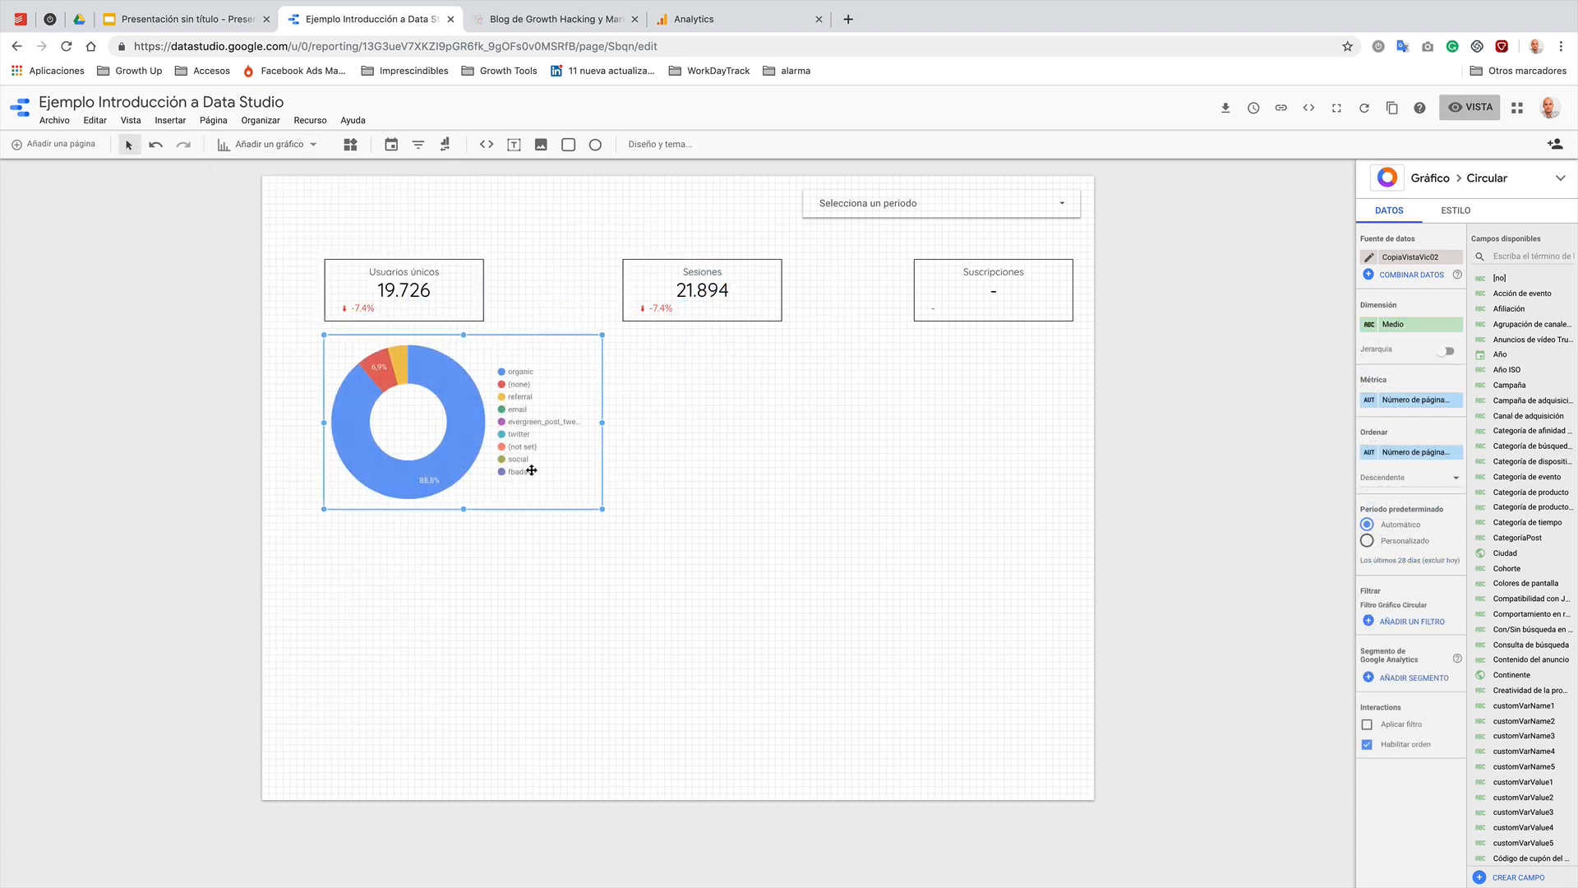
pyautogui.moveTo(604, 424); pyautogui.dragTo(485, 422)
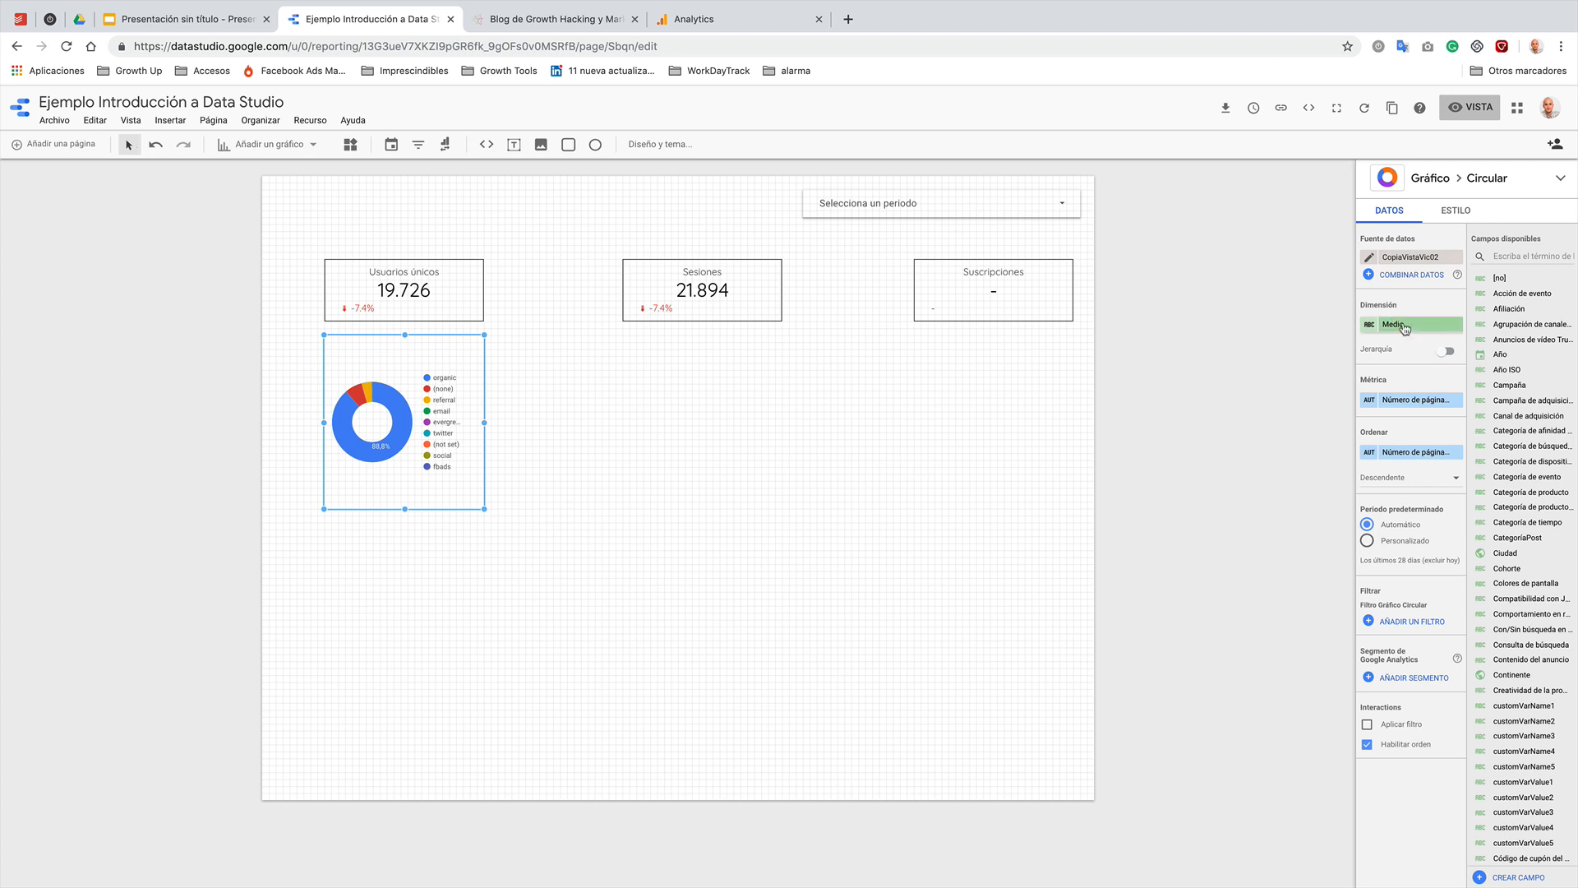
# - Try Fuente/Medio as the donut chart's dimension and switch it back to Medio
pyautogui.click(1522, 256)
pyautogui.write('fuente')
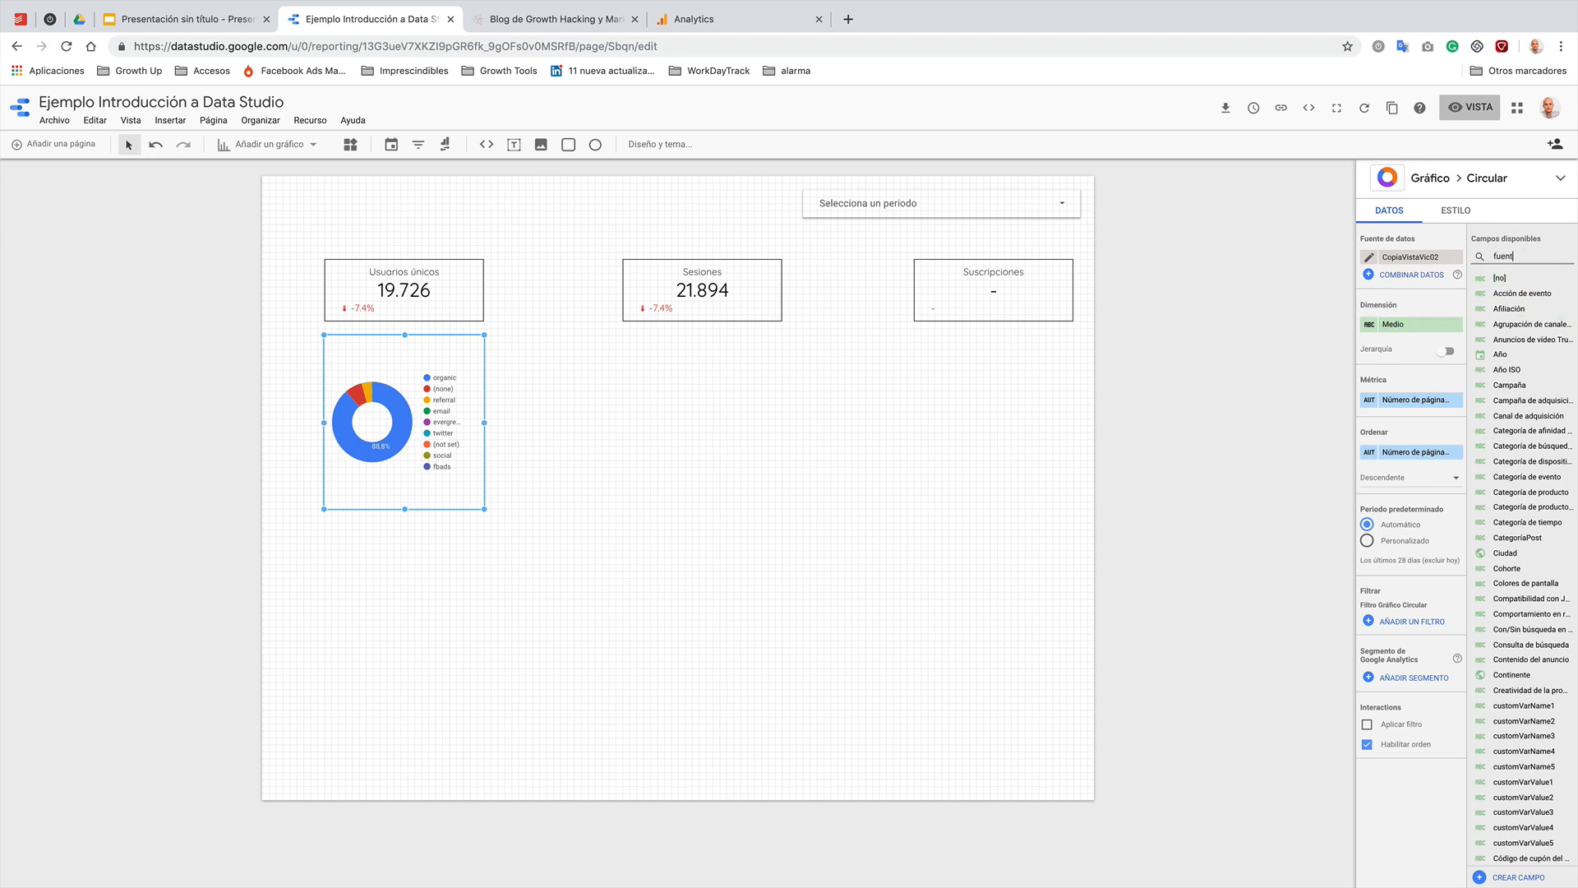
pyautogui.moveTo(1527, 327); pyautogui.dragTo(1446, 331)
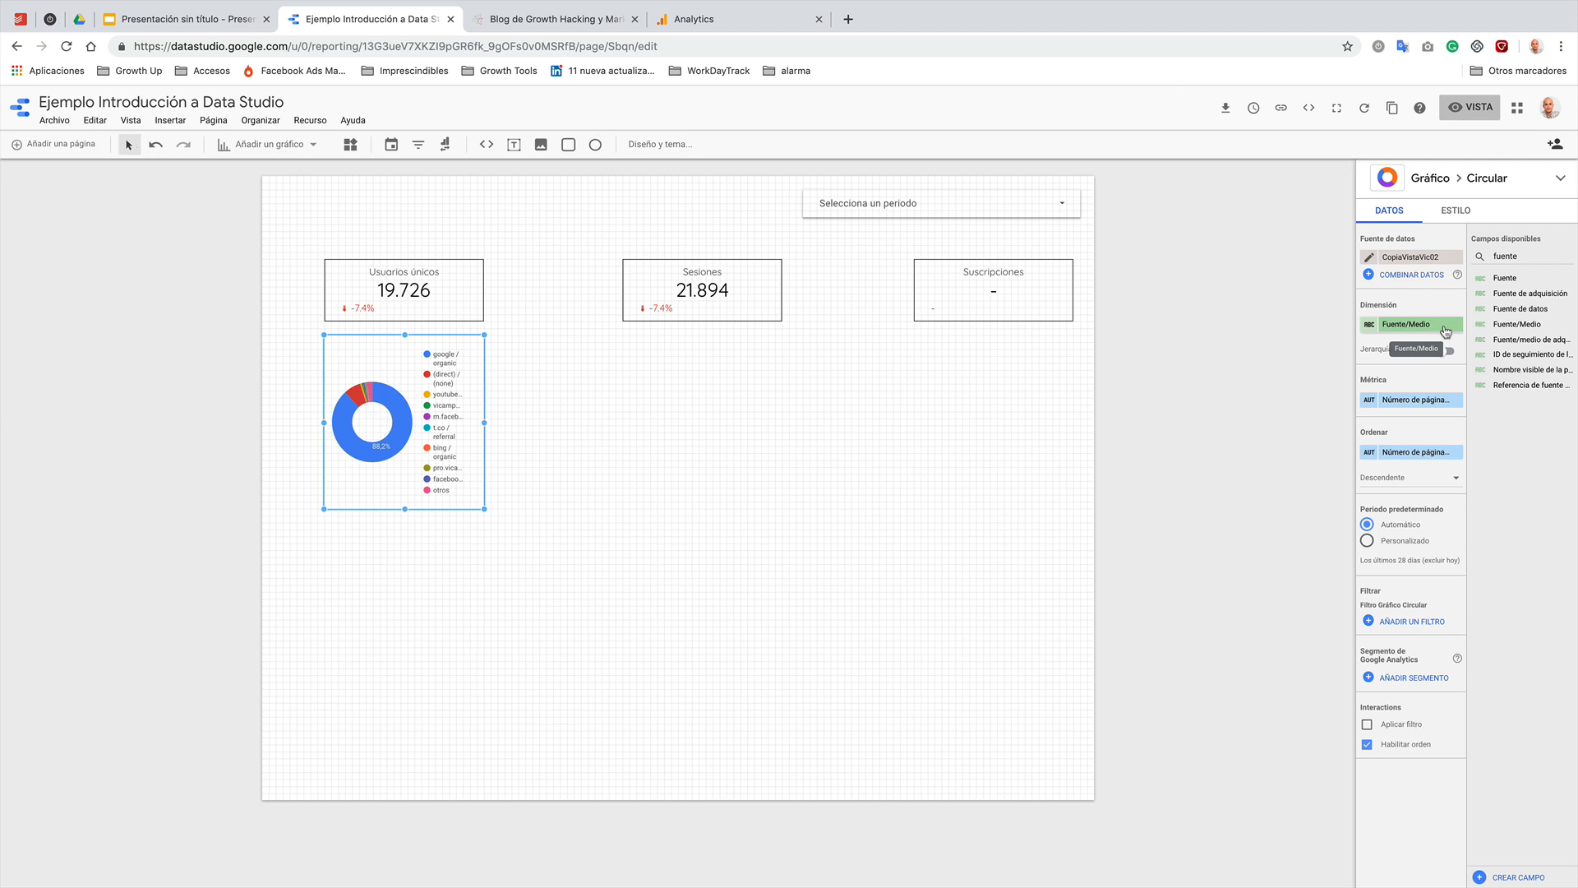
pyautogui.write('Medi')
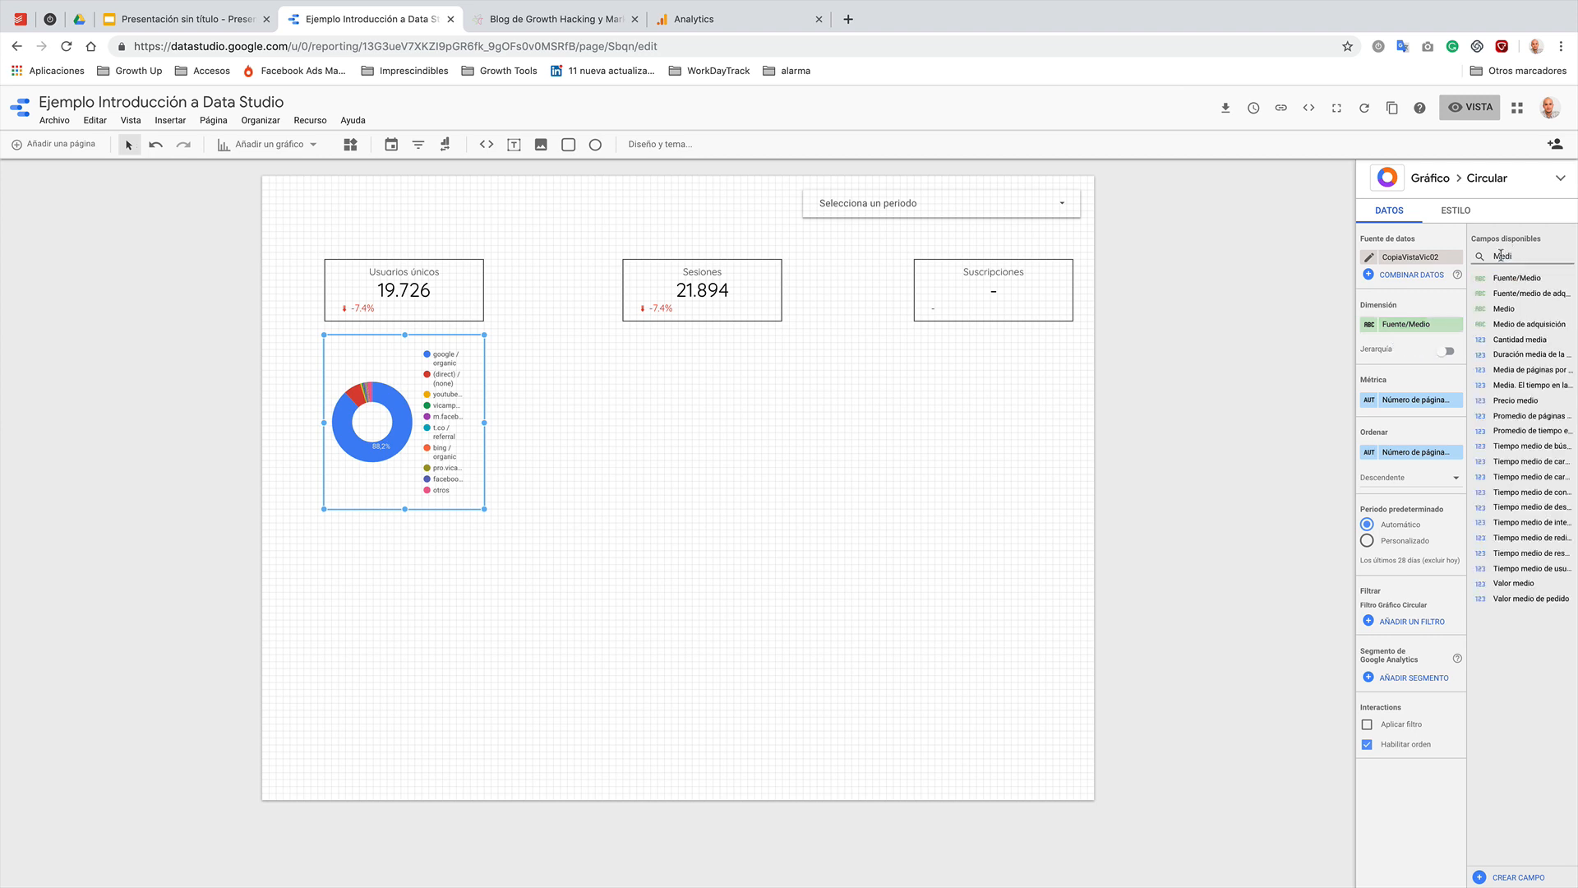
pyautogui.moveTo(1503, 308); pyautogui.dragTo(1423, 331)
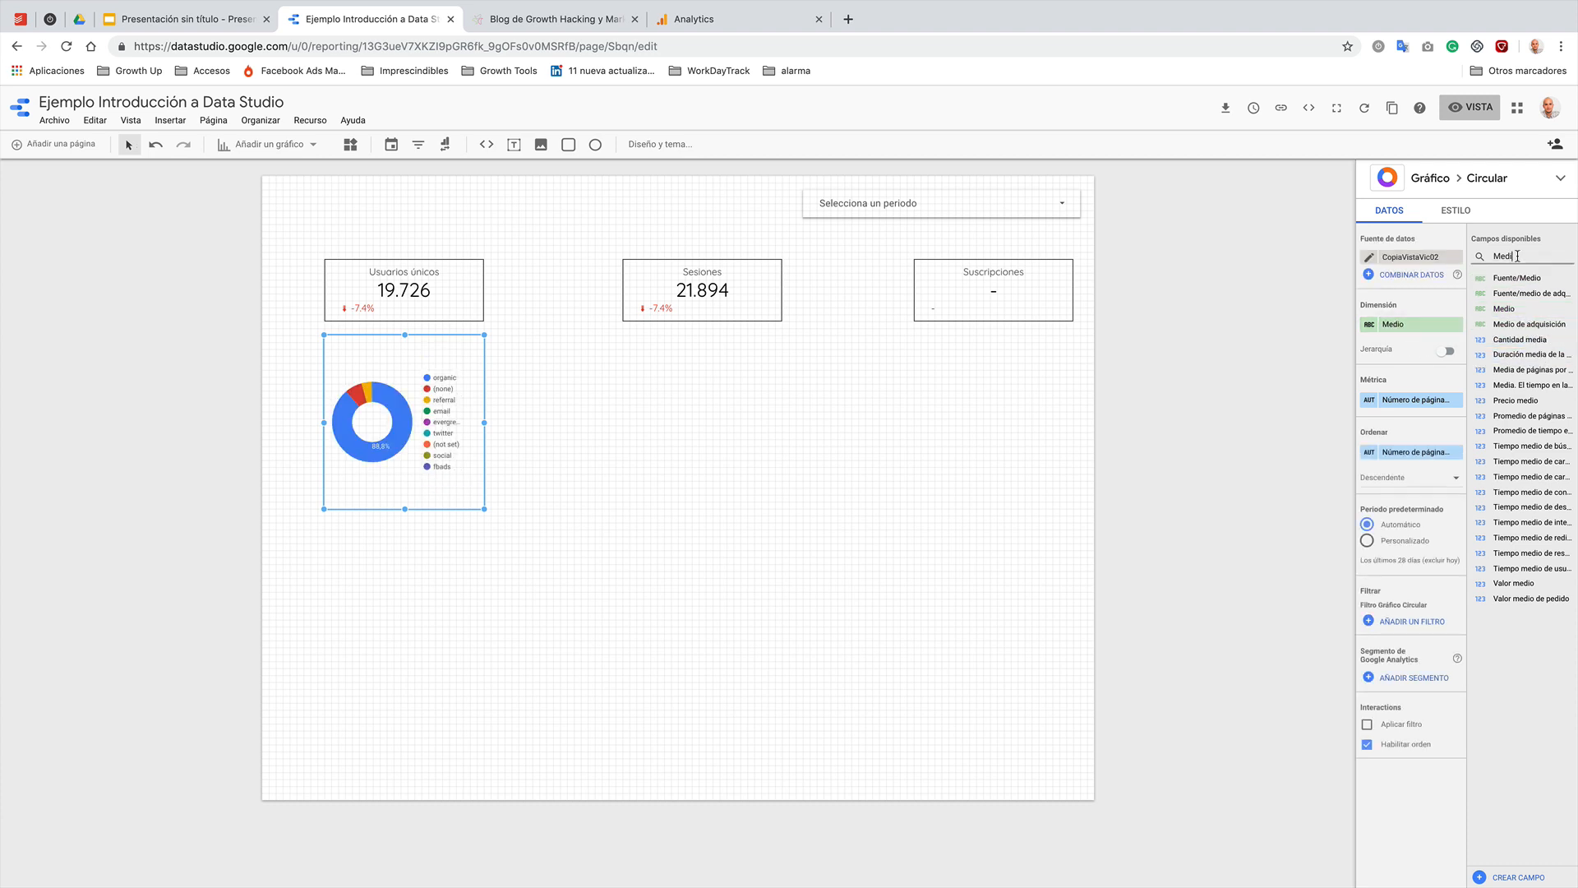
# - Search the available fields for usuarios and set the donut chart's metric to Usuarios
pyautogui.press('BackSpace')
pyautogui.press('BackSpace')
pyautogui.press('BackSpace')
pyautogui.press('BackSpace')
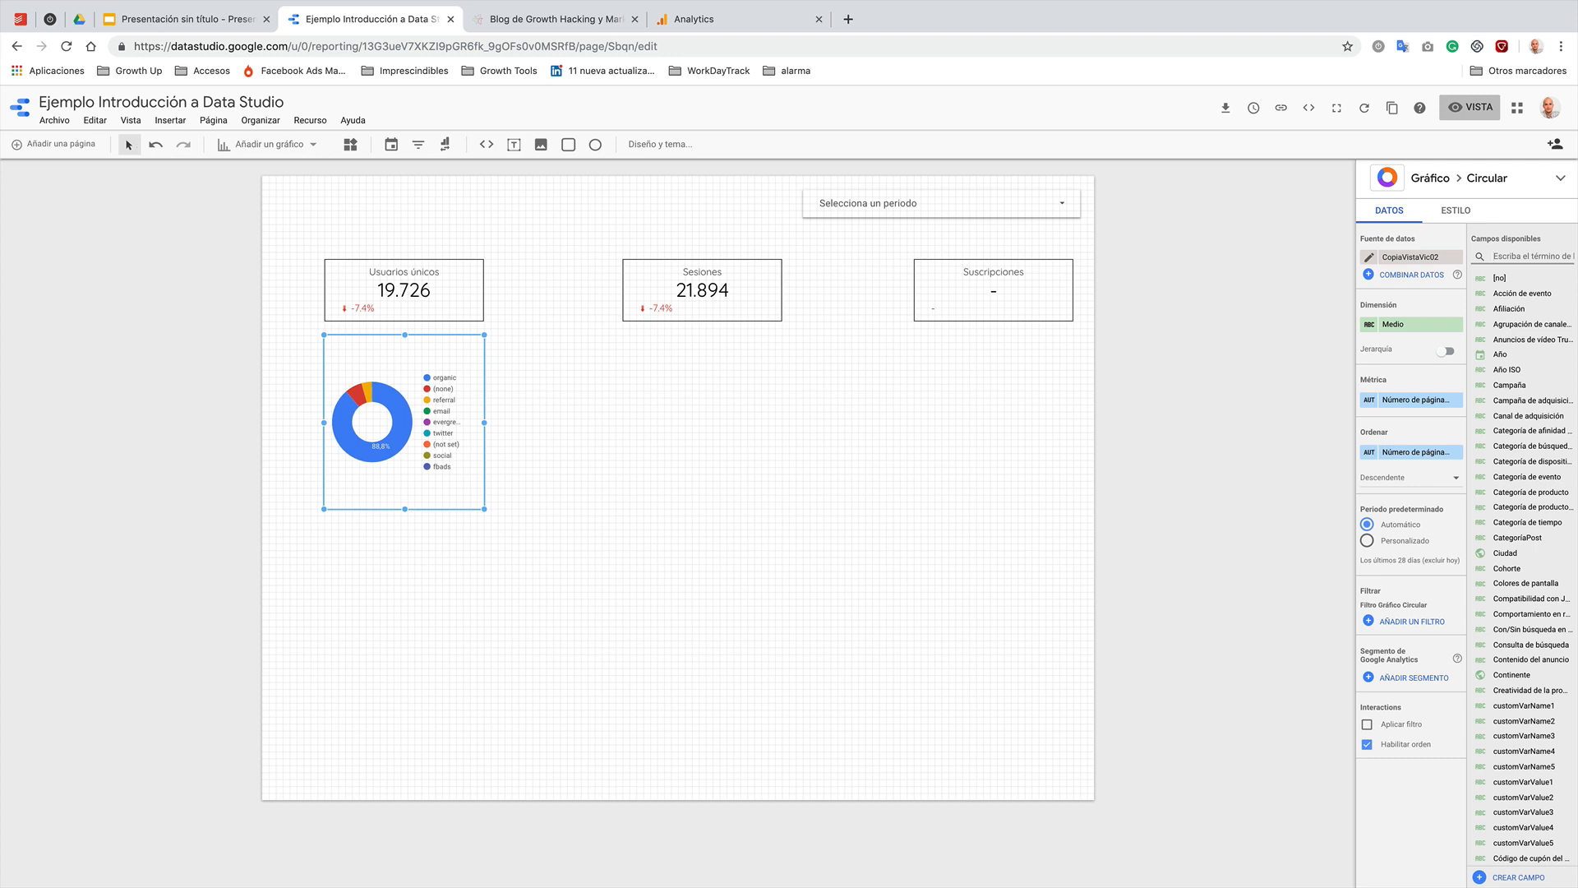
pyautogui.write('usuarios')
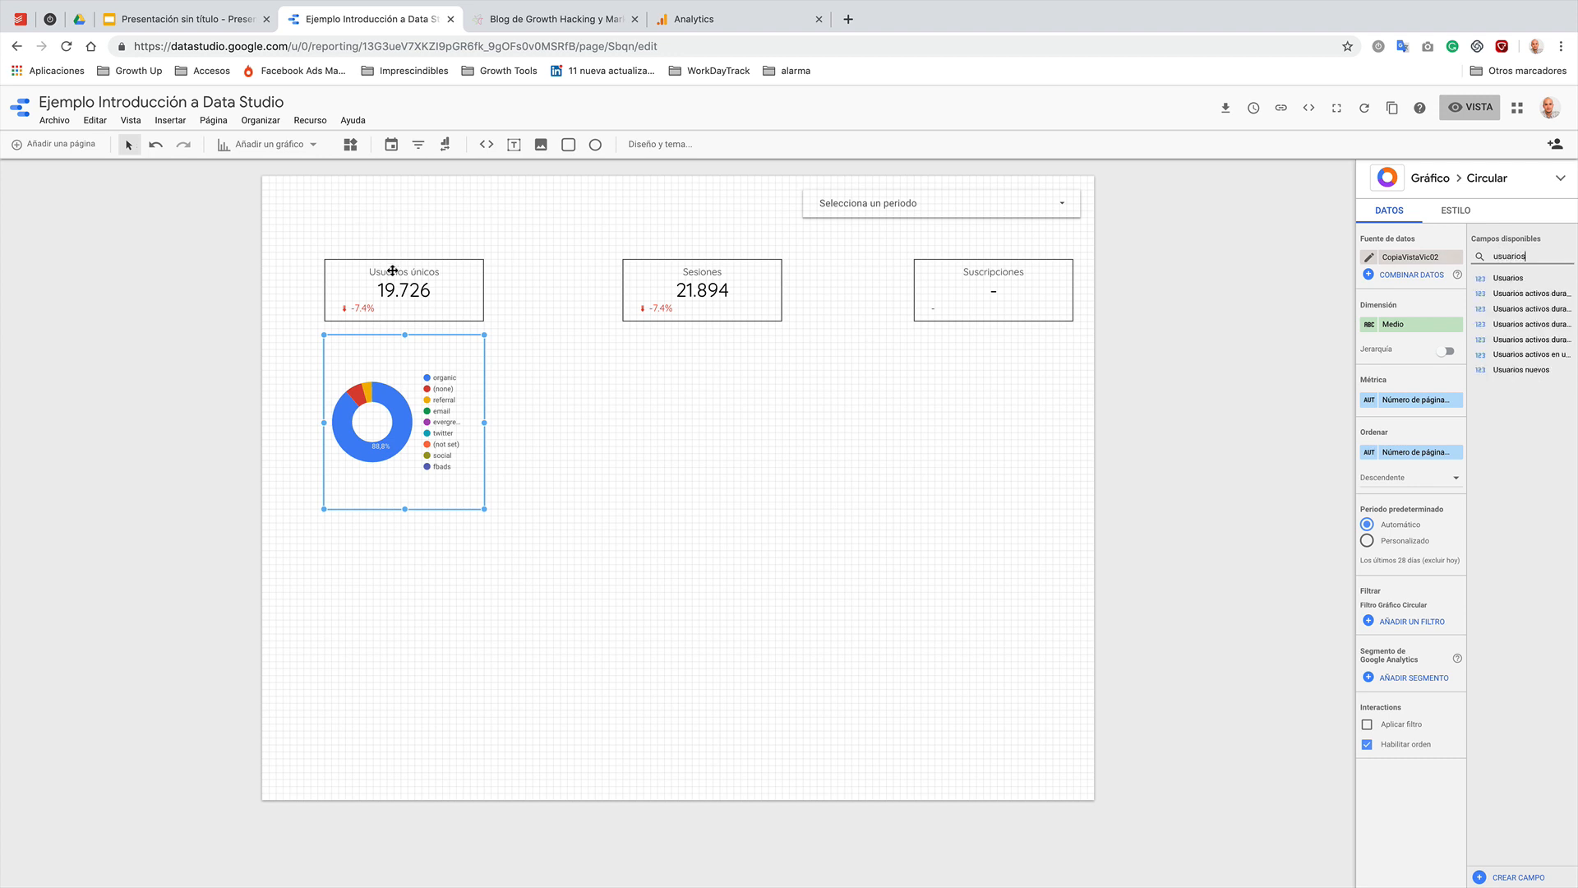
pyautogui.moveTo(1510, 283); pyautogui.dragTo(1415, 407)
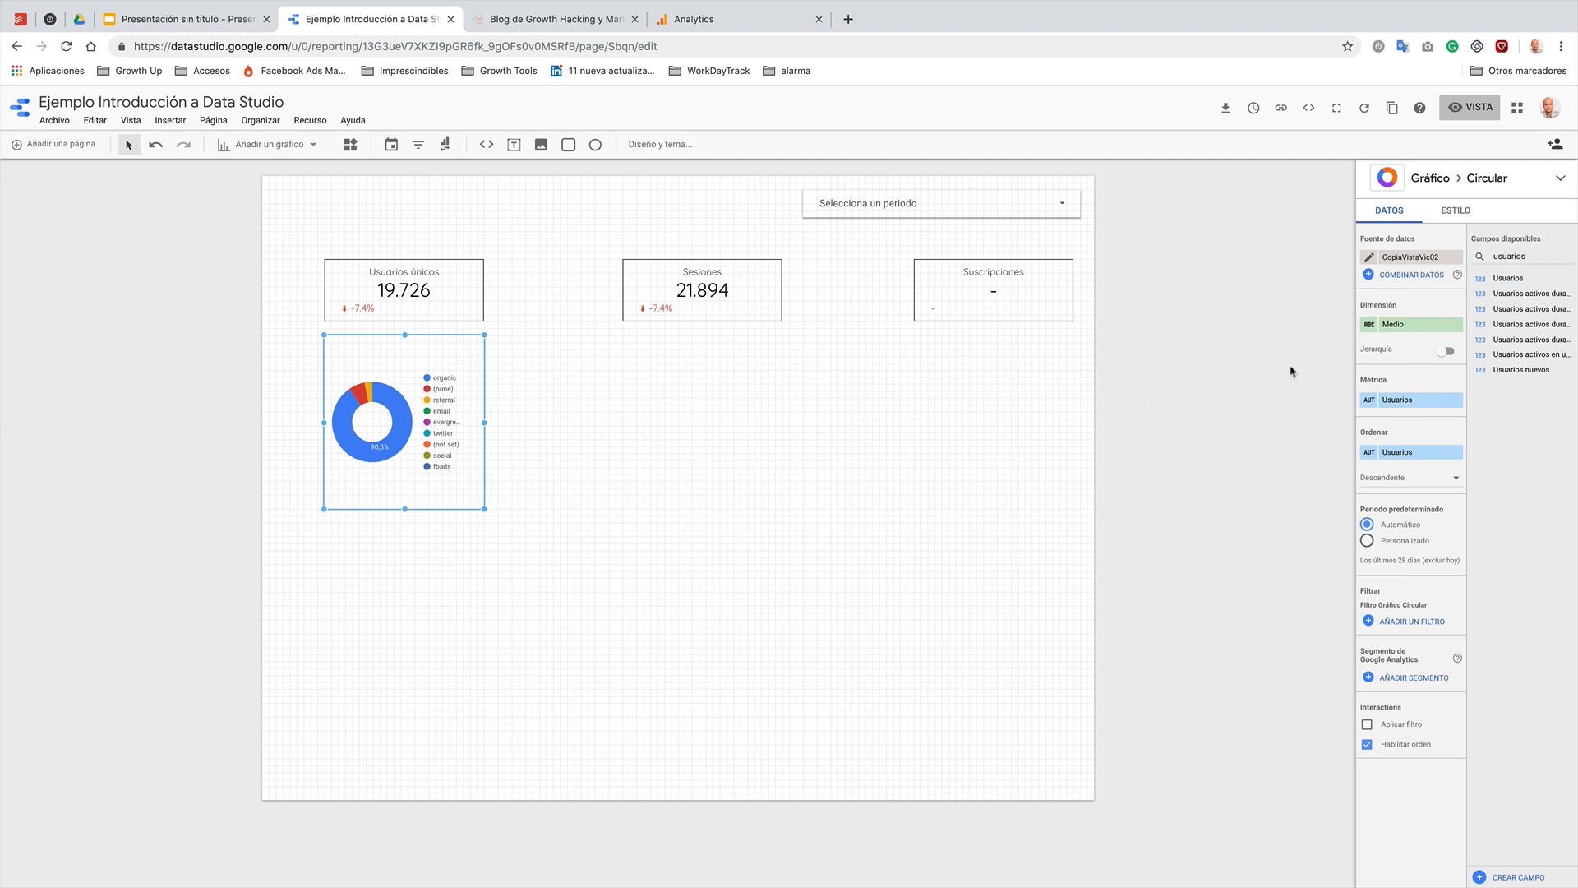
# - Place the donut chart's legend below the ring with Izquierda alignment, and shorten the chart slightly from its lower edge
pyautogui.click(1456, 211)
pyautogui.scroll(-3, 1444, 500)
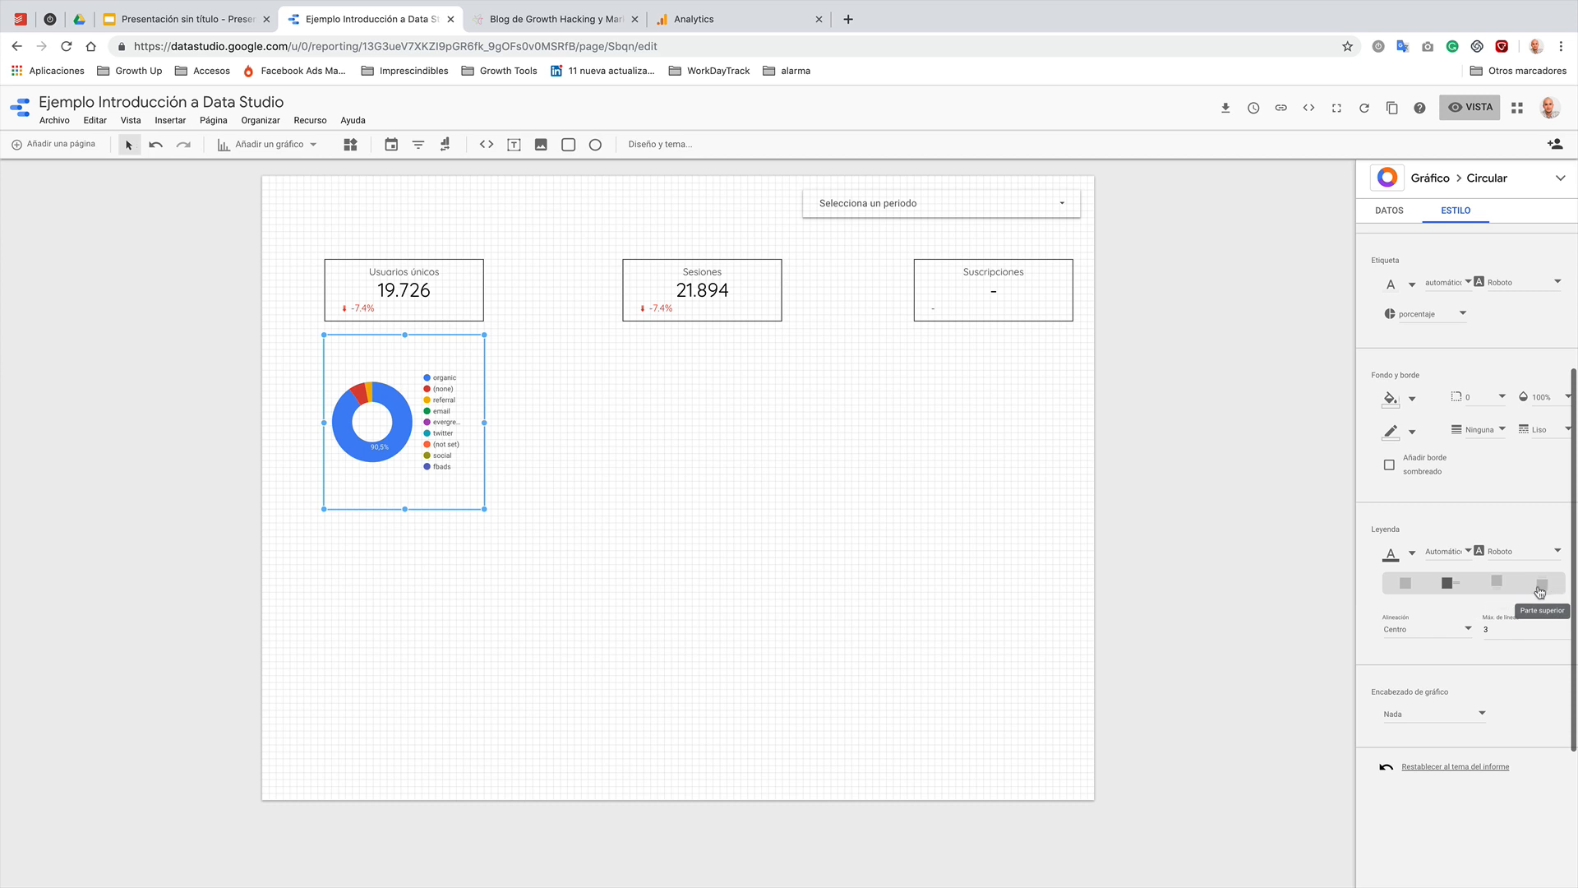
pyautogui.click(1498, 585)
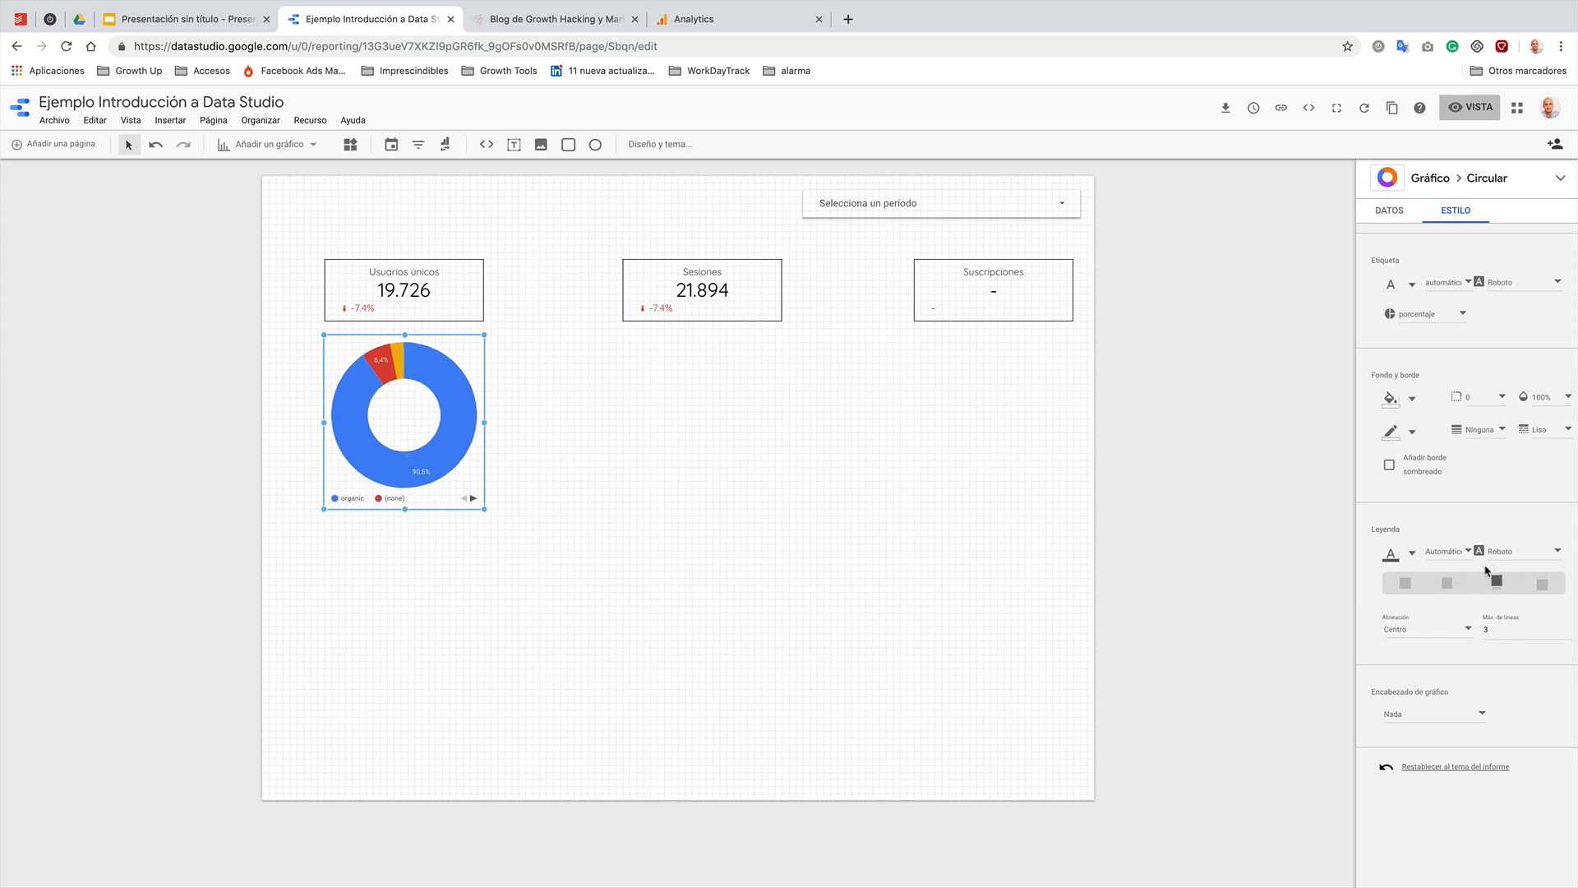
pyautogui.scroll(-1, 1533, 626)
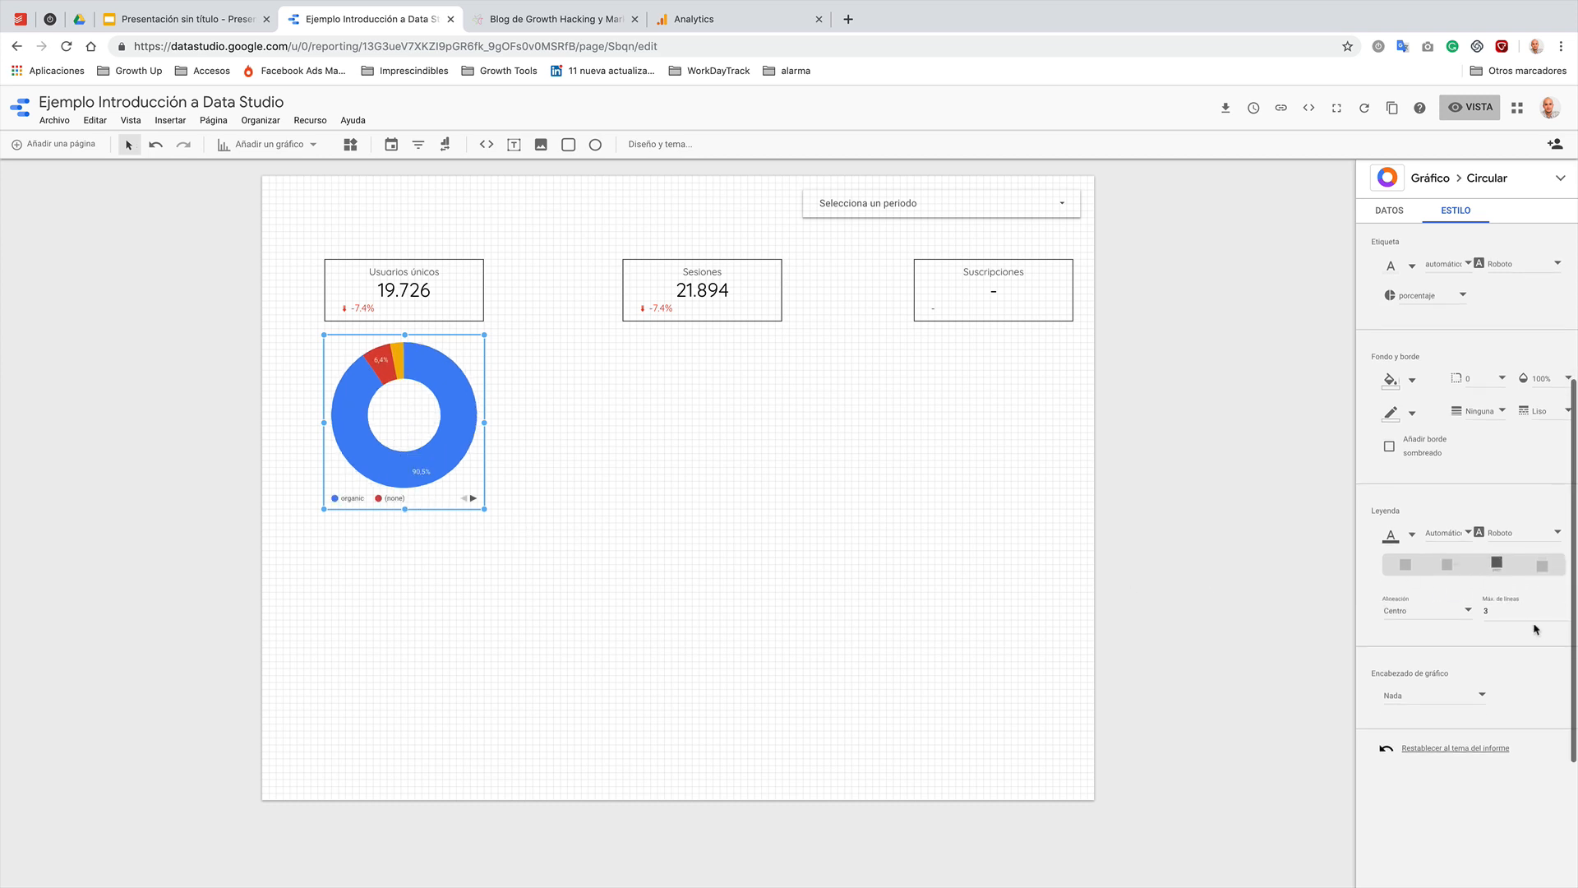
pyautogui.click(1426, 617)
pyautogui.click(1414, 580)
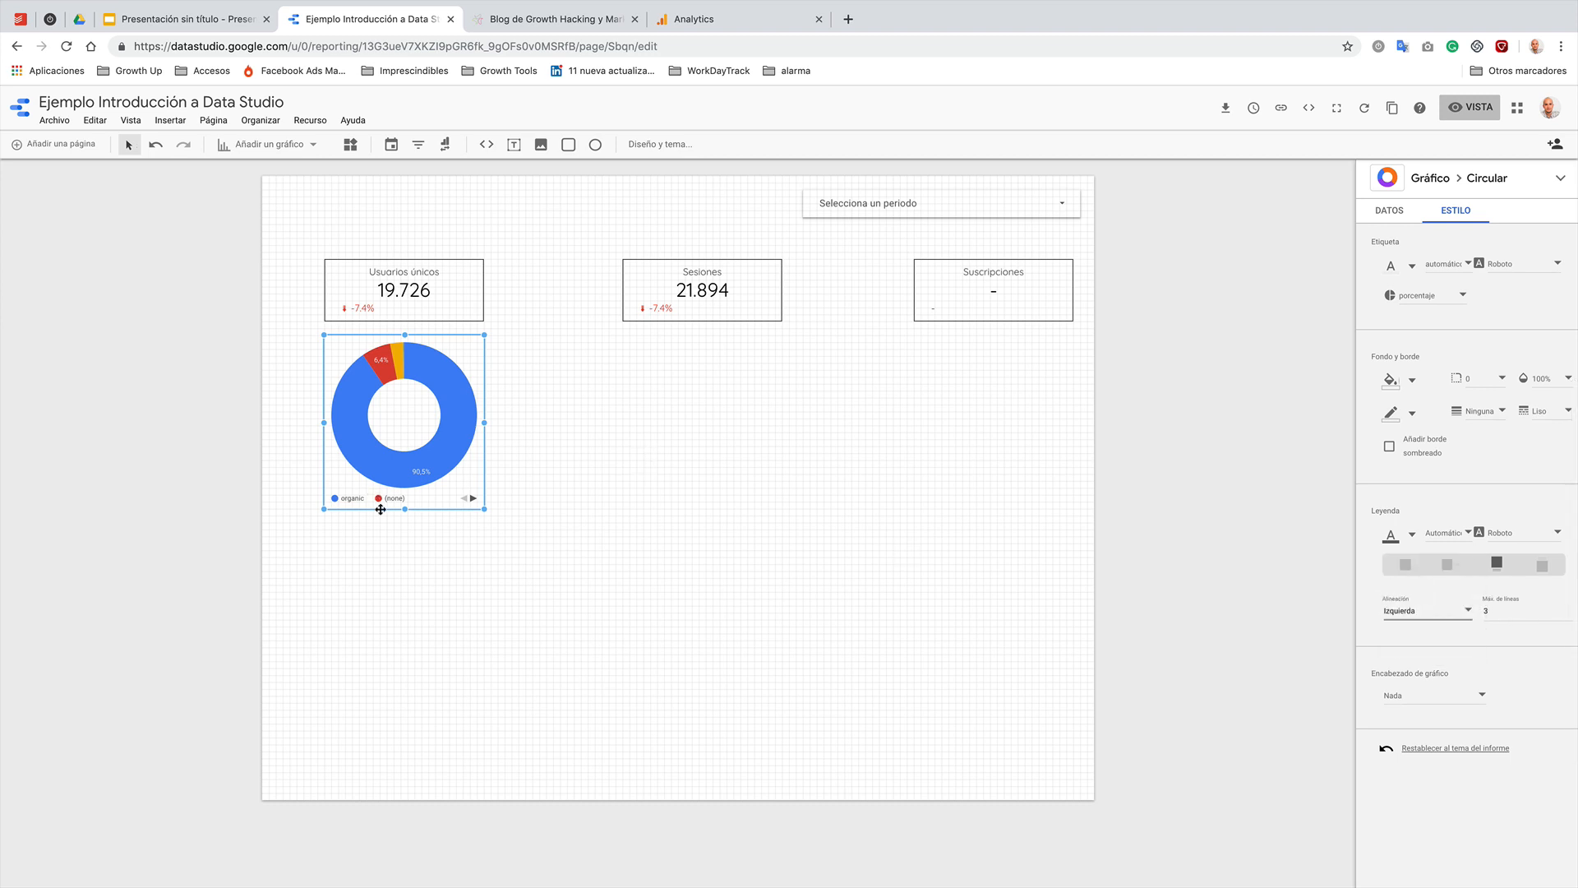
pyautogui.moveTo(405, 511)
pyautogui.mouseDown()
pyautogui.moveTo(402, 659)
pyautogui.moveTo(410, 480)
pyautogui.moveTo(410, 502)
pyautogui.mouseUp()
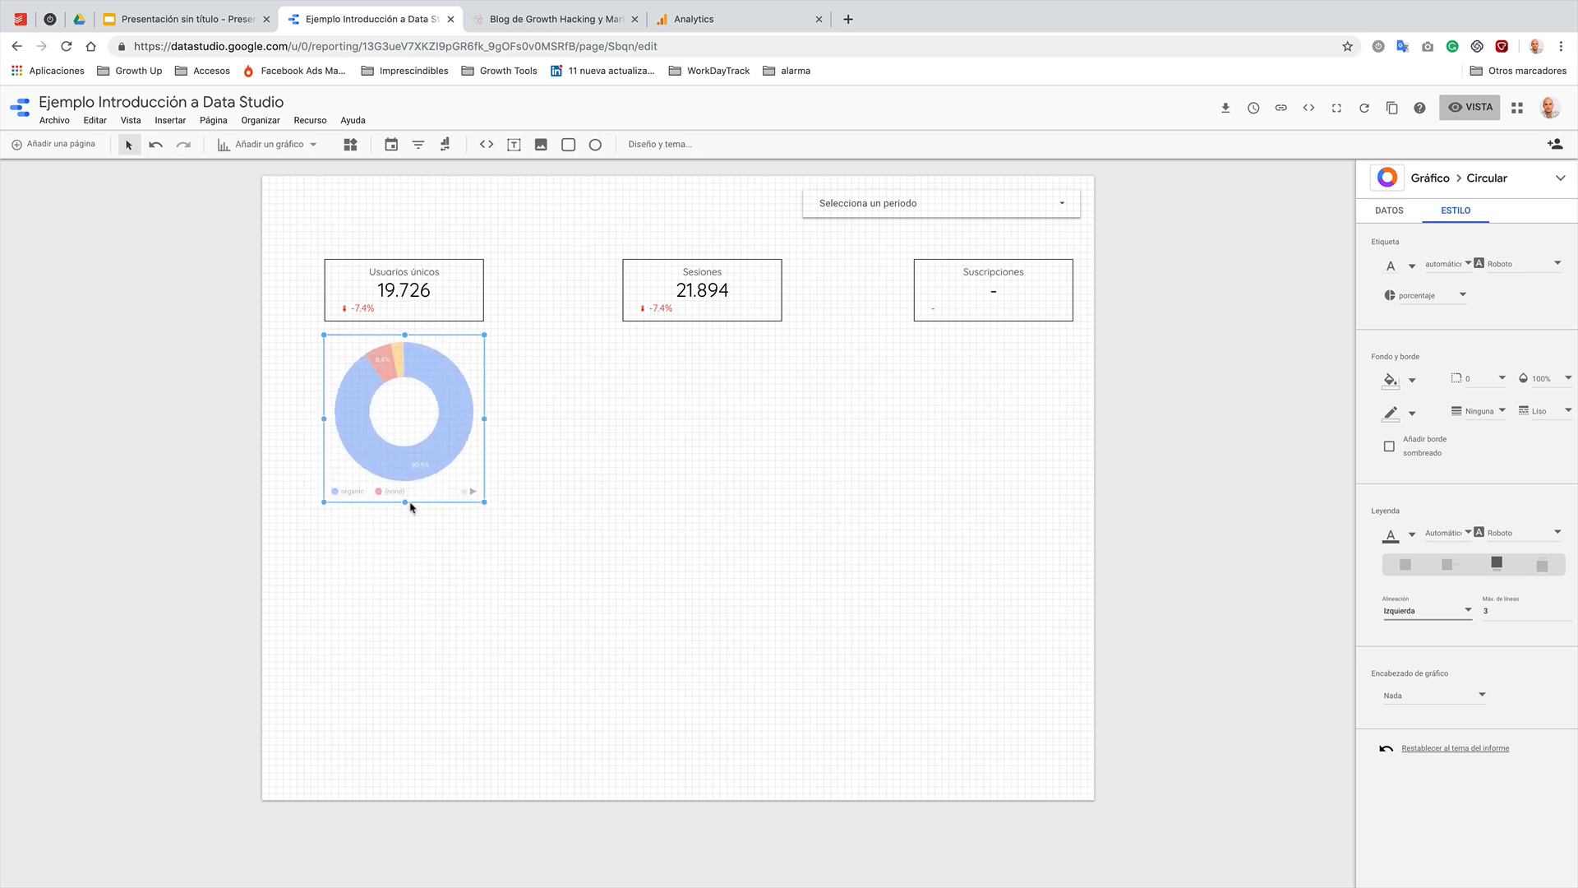
# - Give the donut chart a thin dark border like the scorecards' and deselect it
pyautogui.scroll(-5, 1463, 567)
pyautogui.scroll(10, 1455, 625)
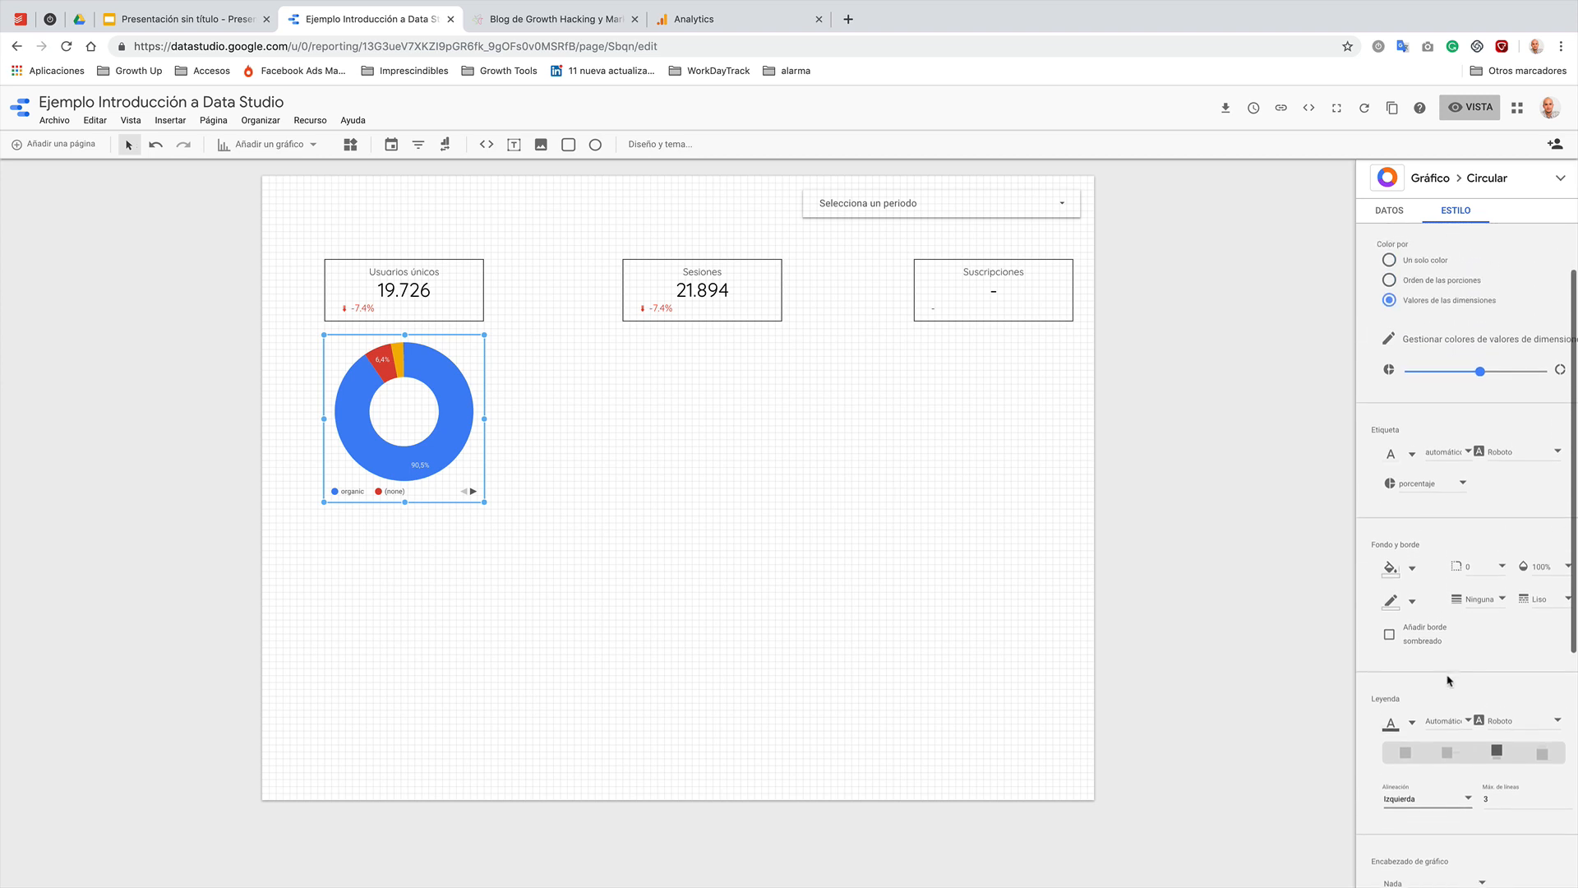
pyautogui.click(1411, 602)
pyautogui.click(1408, 750)
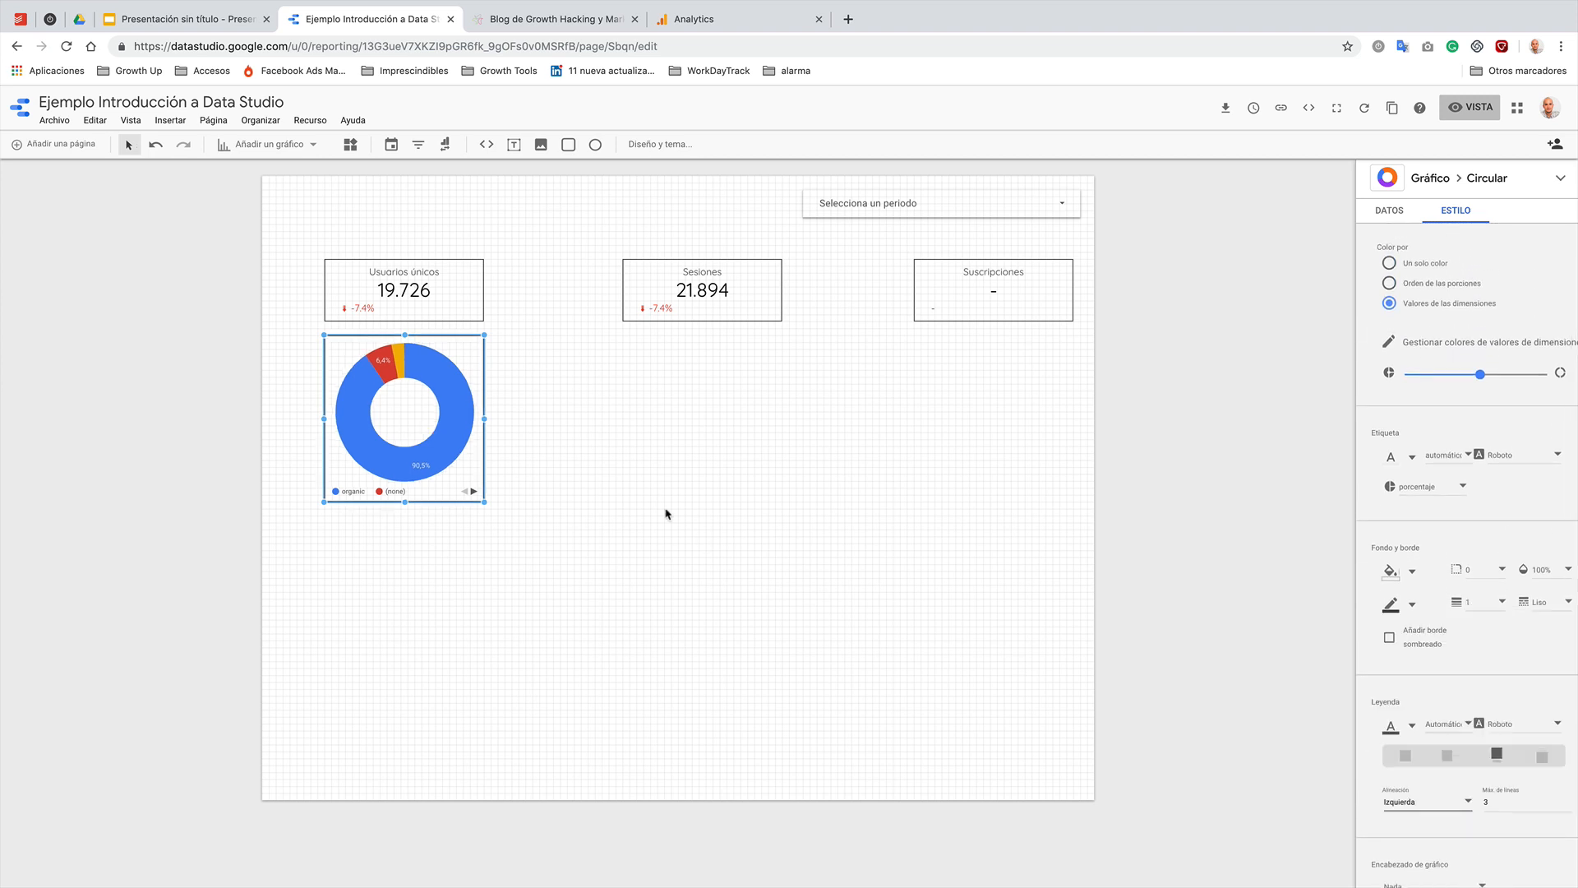
pyautogui.click(652, 493)
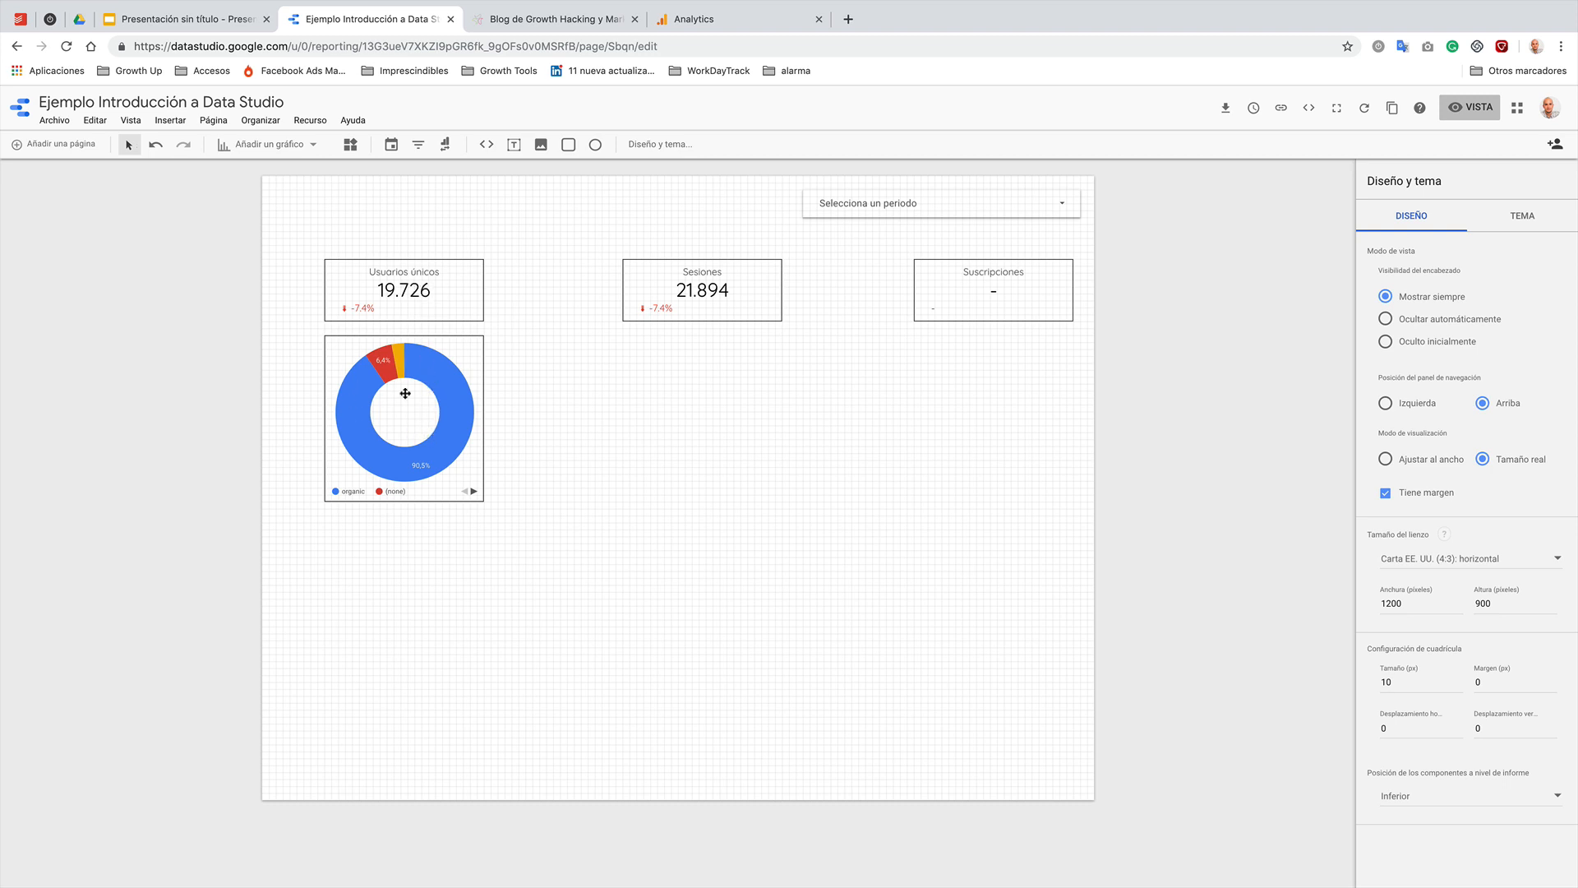
# - Duplicate the donut chart, place the copy below the Sesiones scorecard and set its metric to Sesiones
pyautogui.rightClick(456, 406)
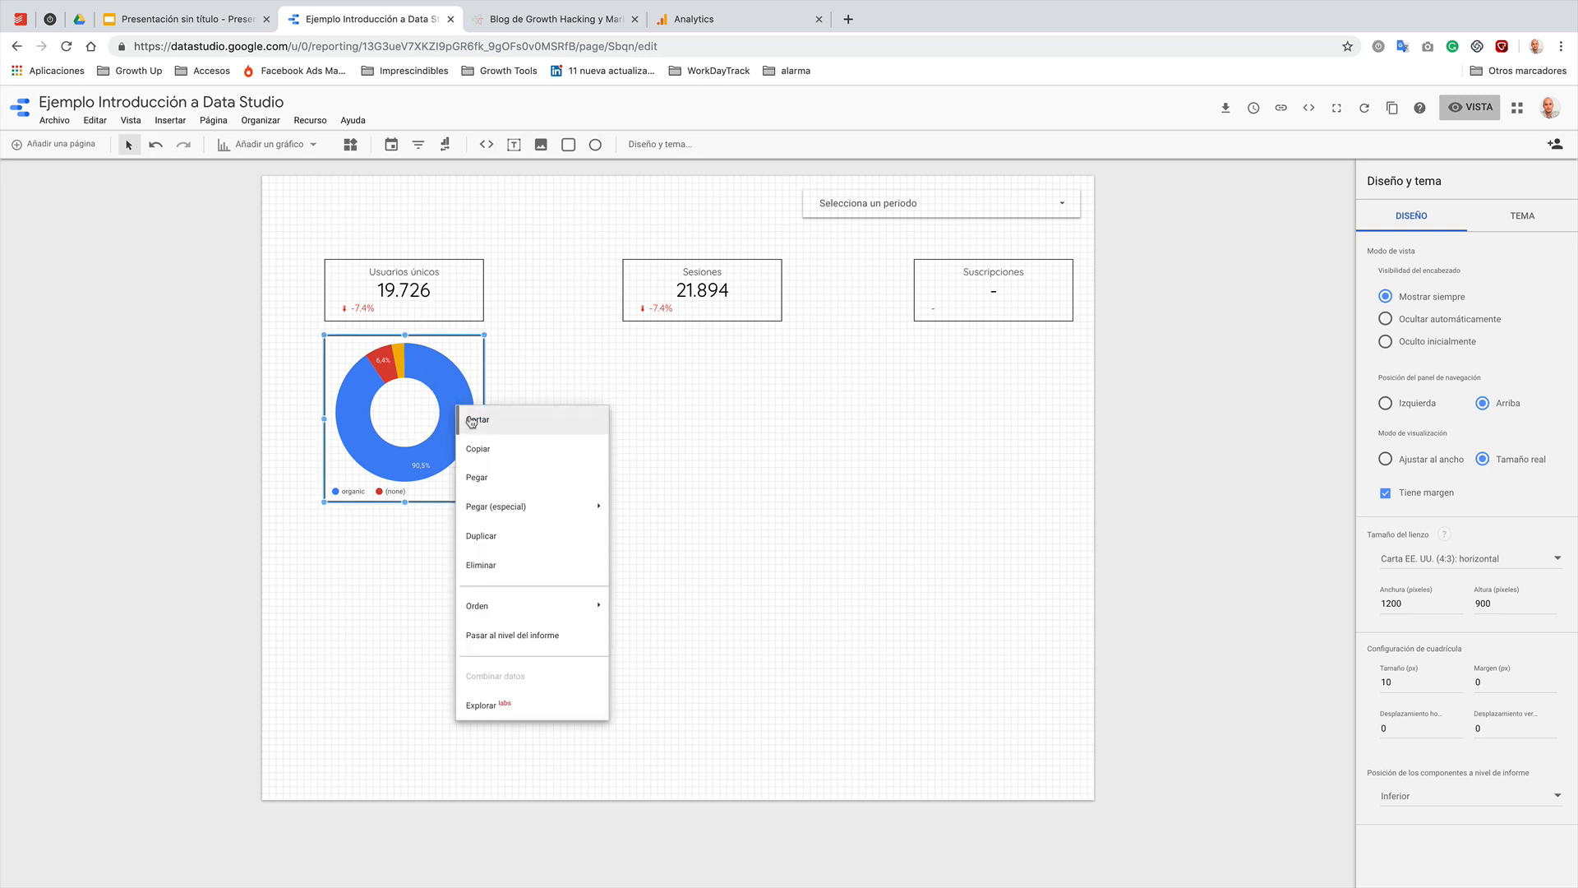
pyautogui.click(493, 533)
pyautogui.moveTo(459, 438); pyautogui.dragTo(661, 448)
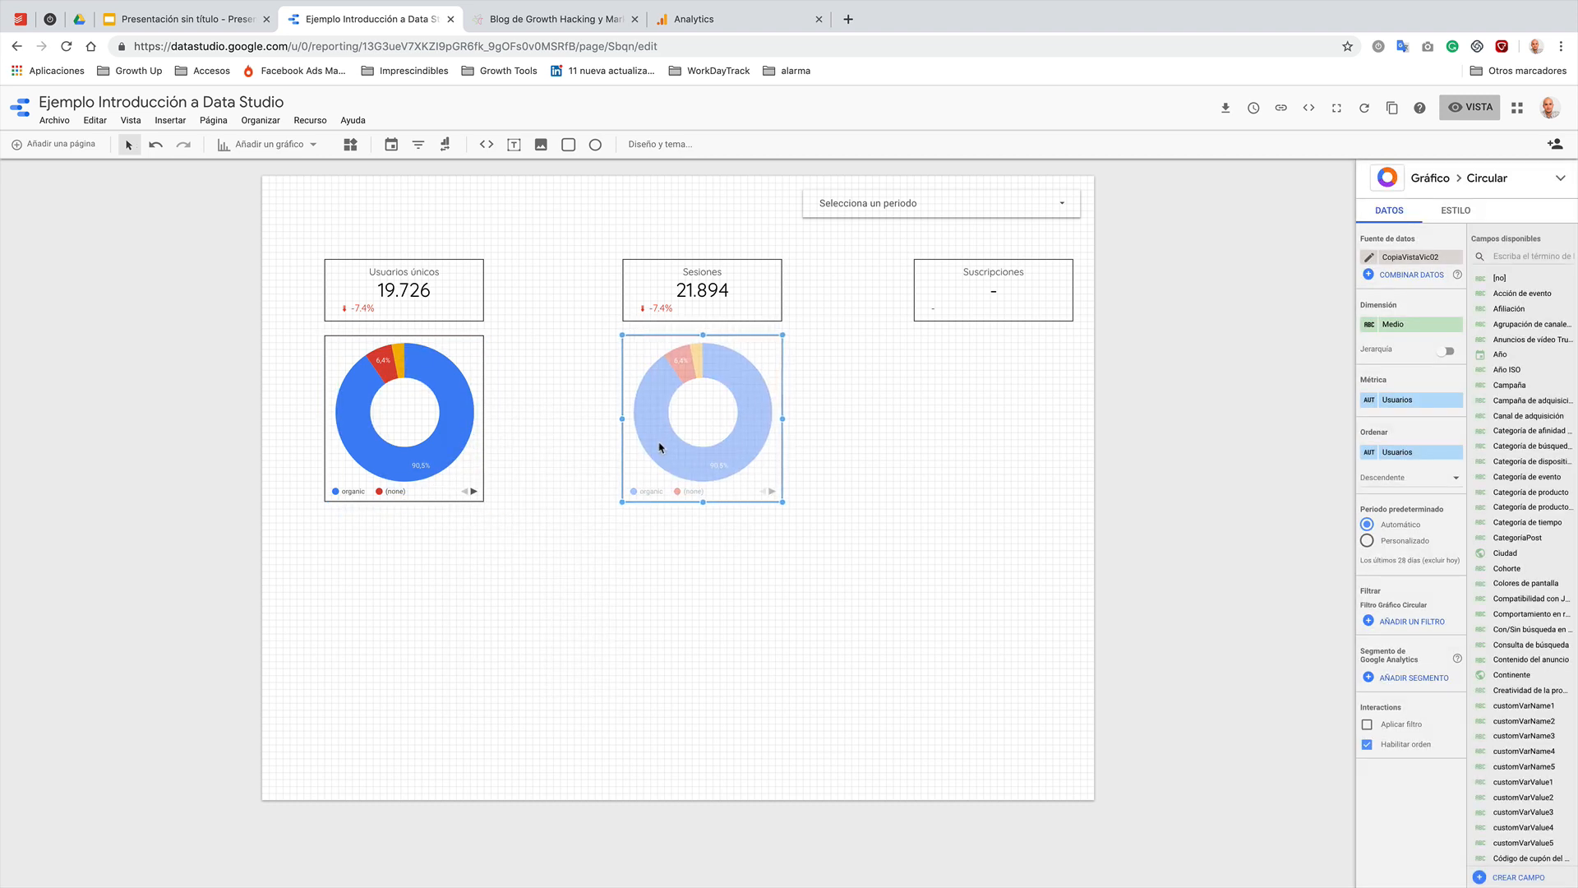
pyautogui.click(1540, 257)
pyautogui.write('sesi')
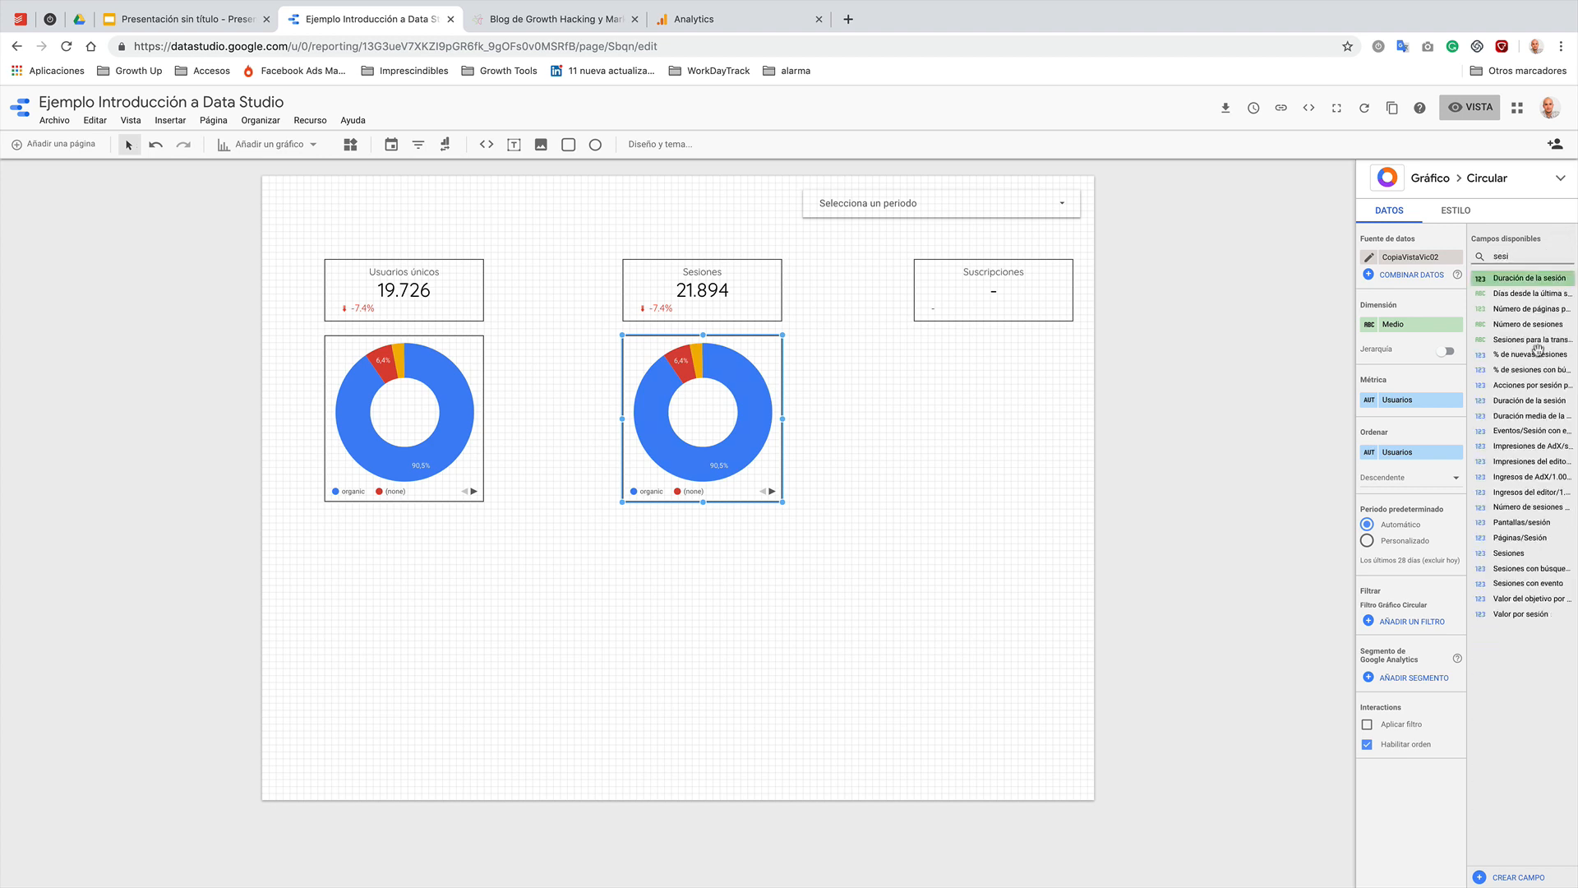
pyautogui.moveTo(1517, 555); pyautogui.dragTo(1397, 401)
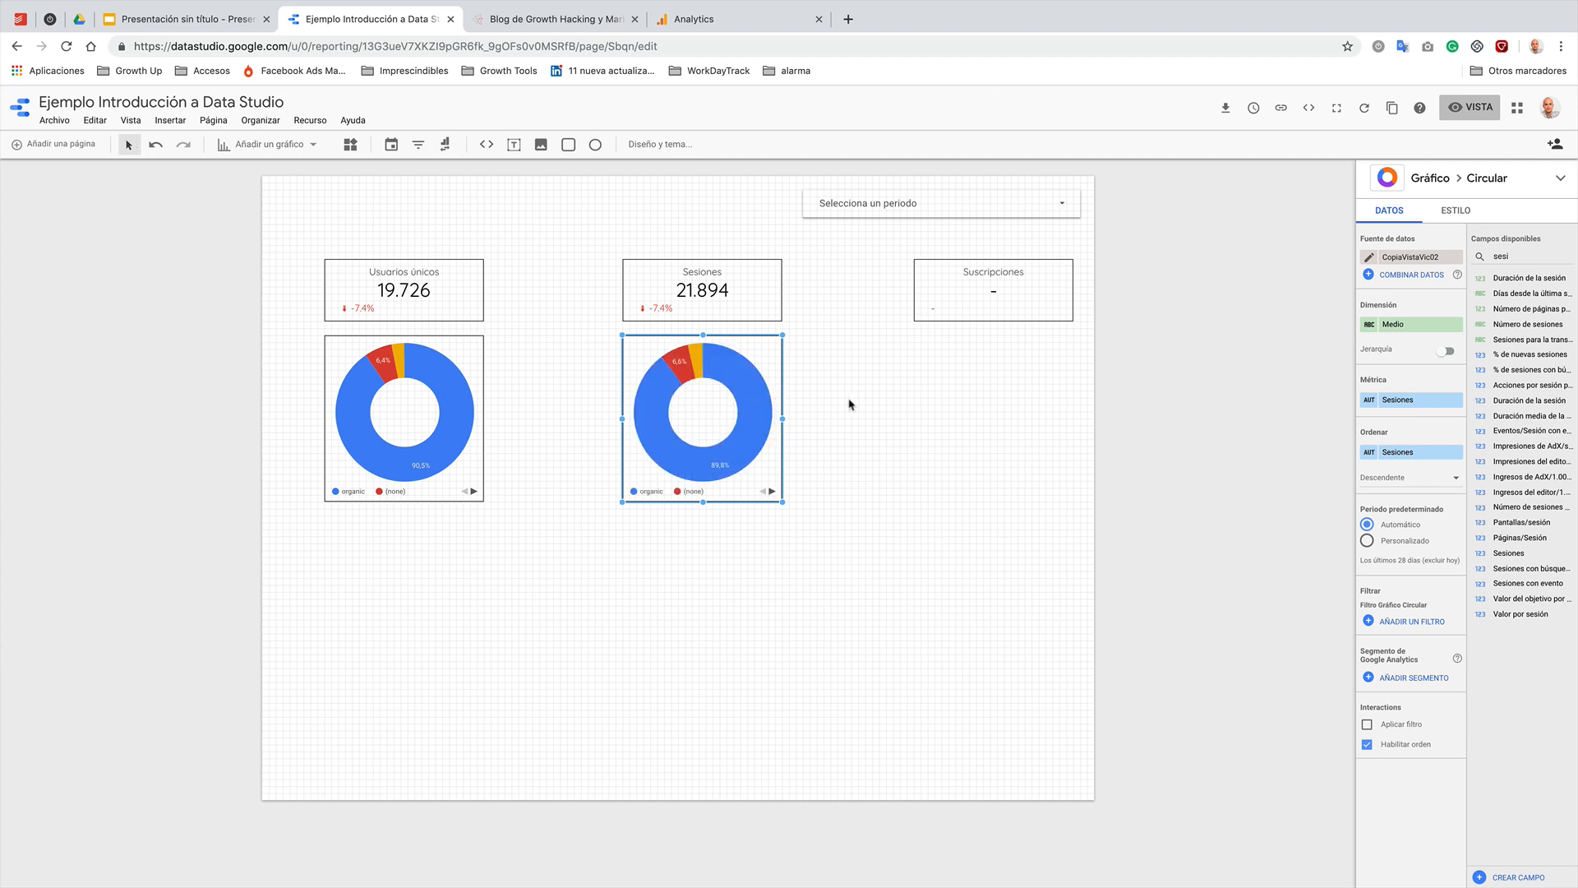
# - Duplicate the Sesiones donut chart below the Suscripciones scorecard and replace its metric with the subscriptions metric found by searching sus
pyautogui.rightClick(722, 393)
pyautogui.click(775, 527)
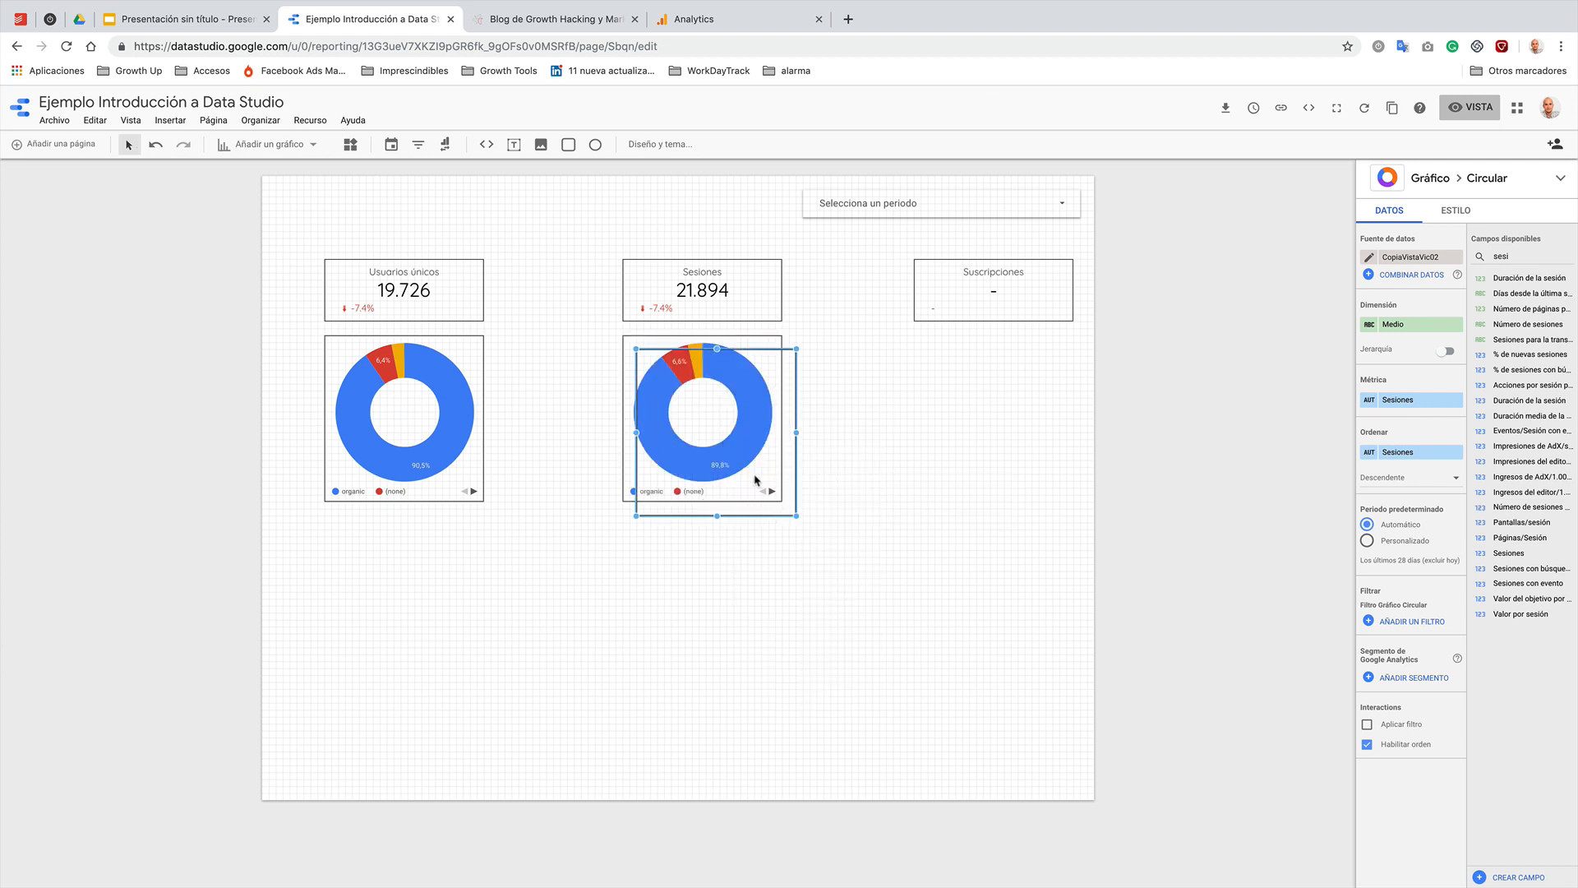
pyautogui.moveTo(736, 452); pyautogui.dragTo(1014, 441)
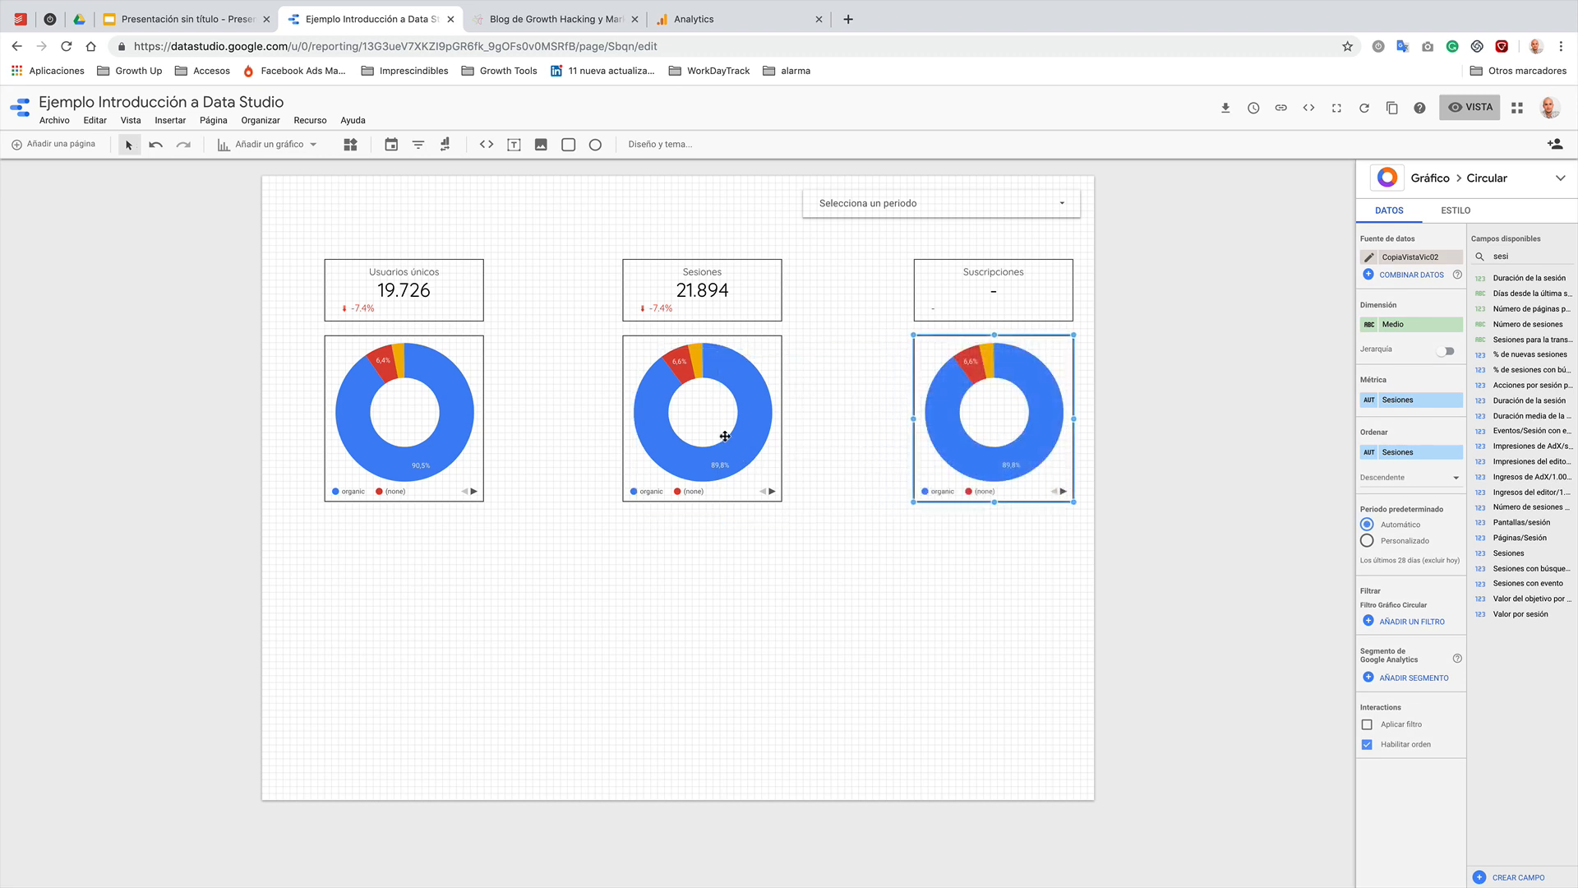
pyautogui.doubleClick(1510, 256)
pyautogui.moveTo(1520, 278); pyautogui.dragTo(1417, 403)
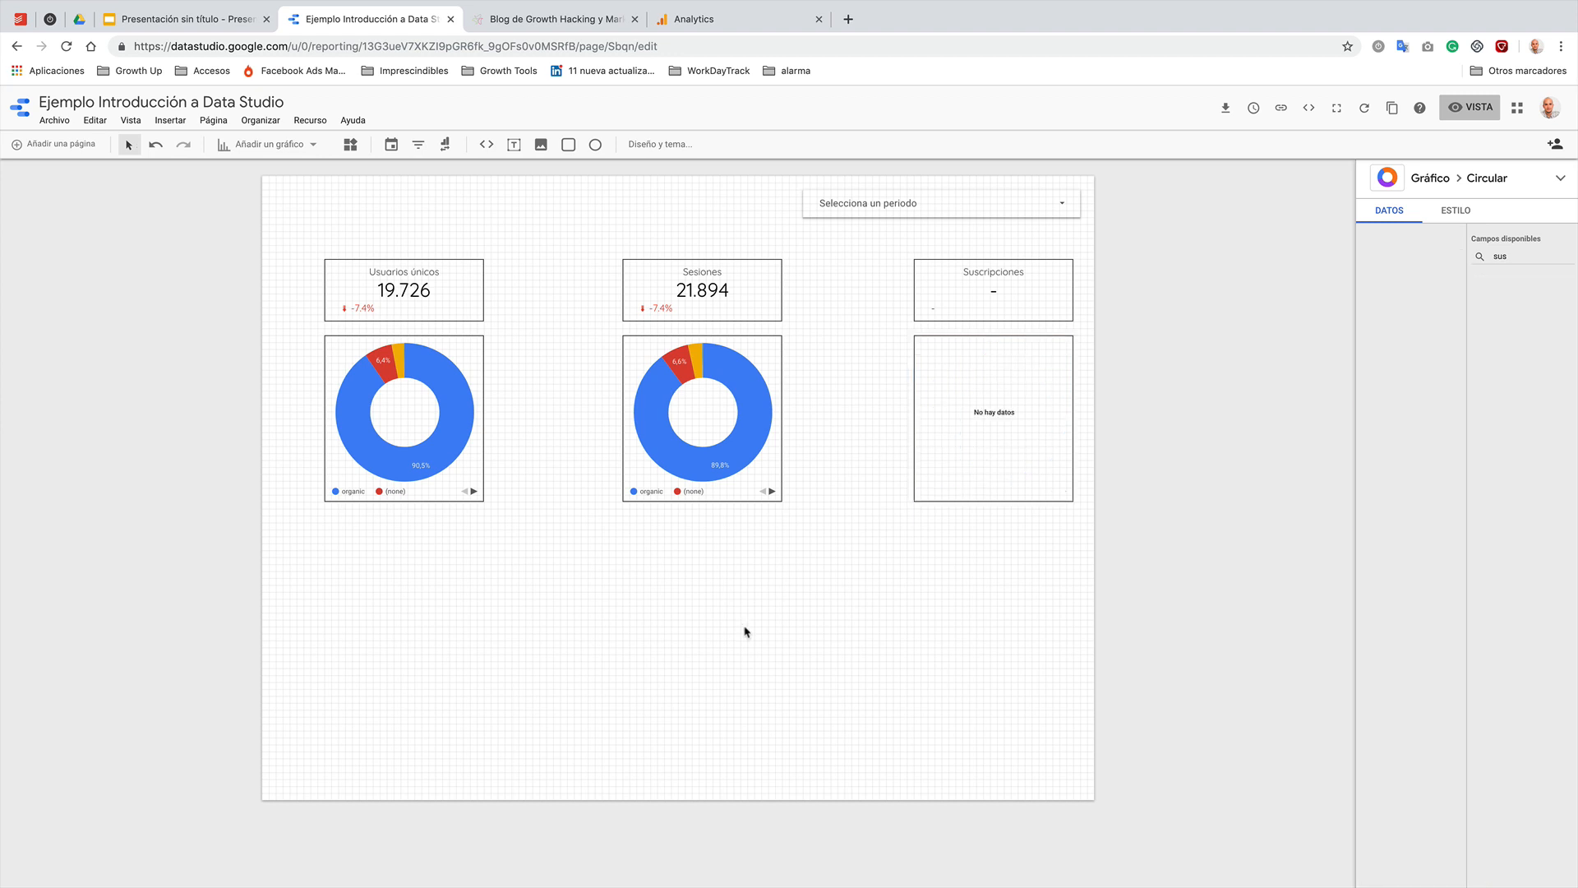
pyautogui.click(745, 631)
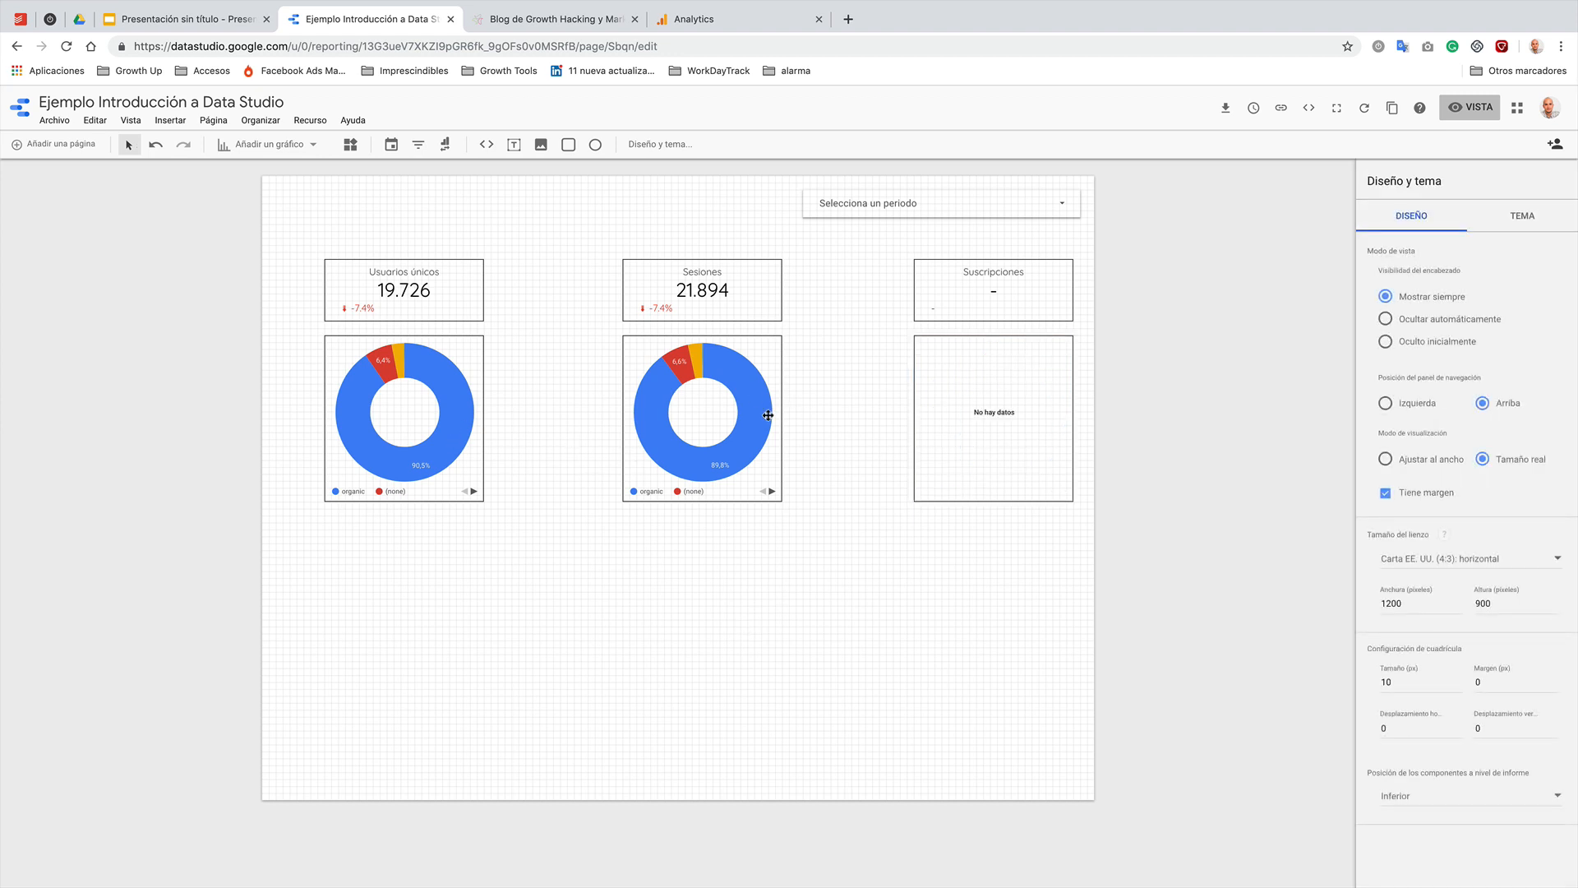
# - Add a geographic map below the donut charts, widened and centred under the Sesiones donut
pyautogui.click(271, 145)
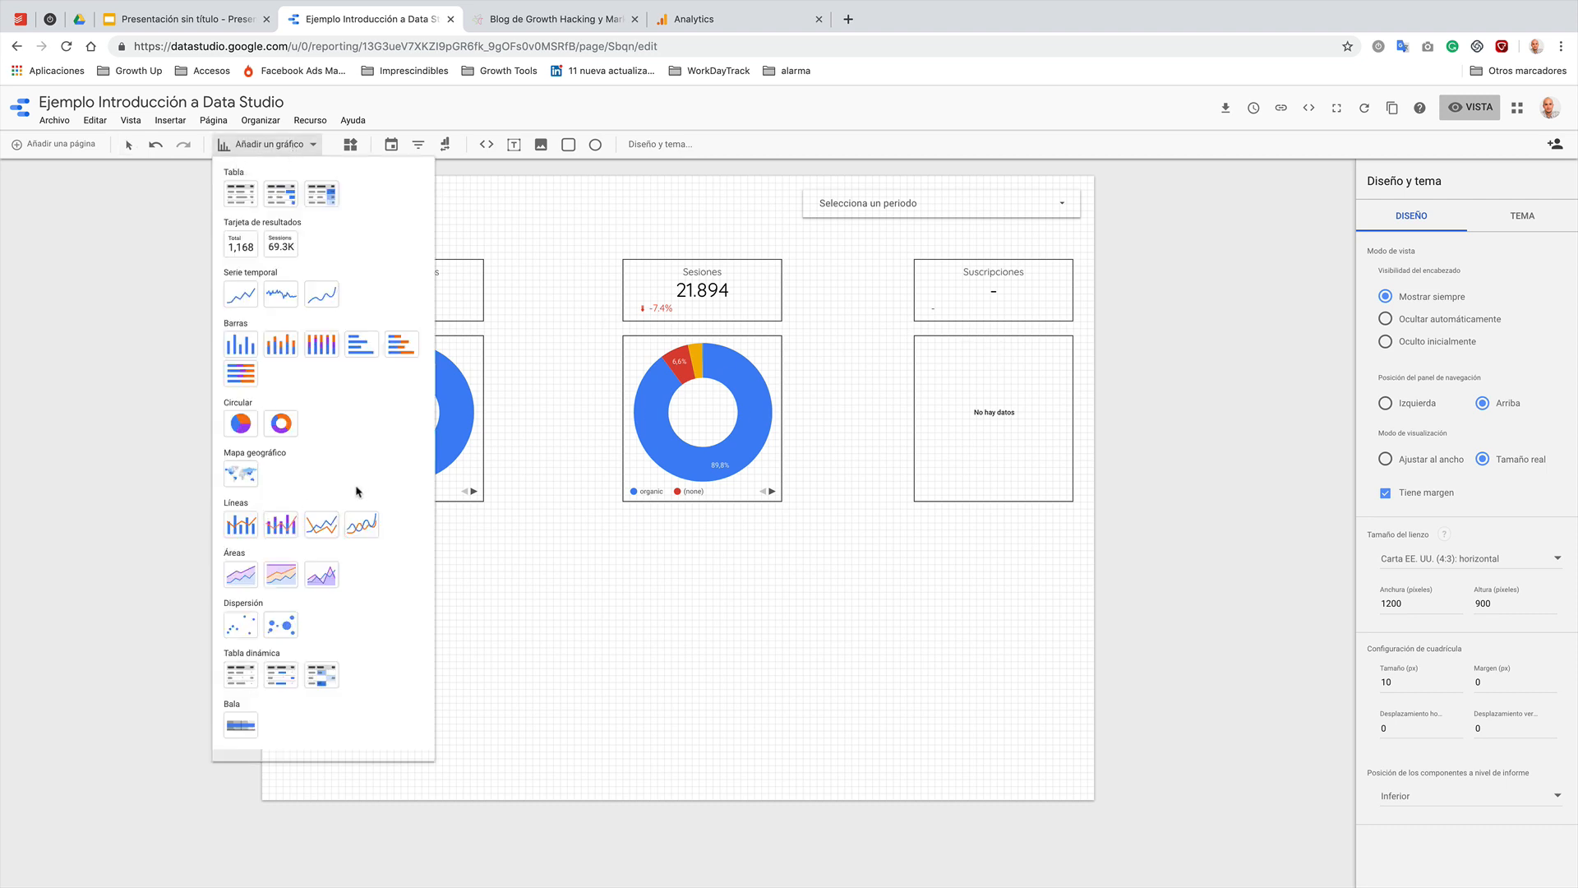
pyautogui.click(241, 473)
pyautogui.click(601, 245)
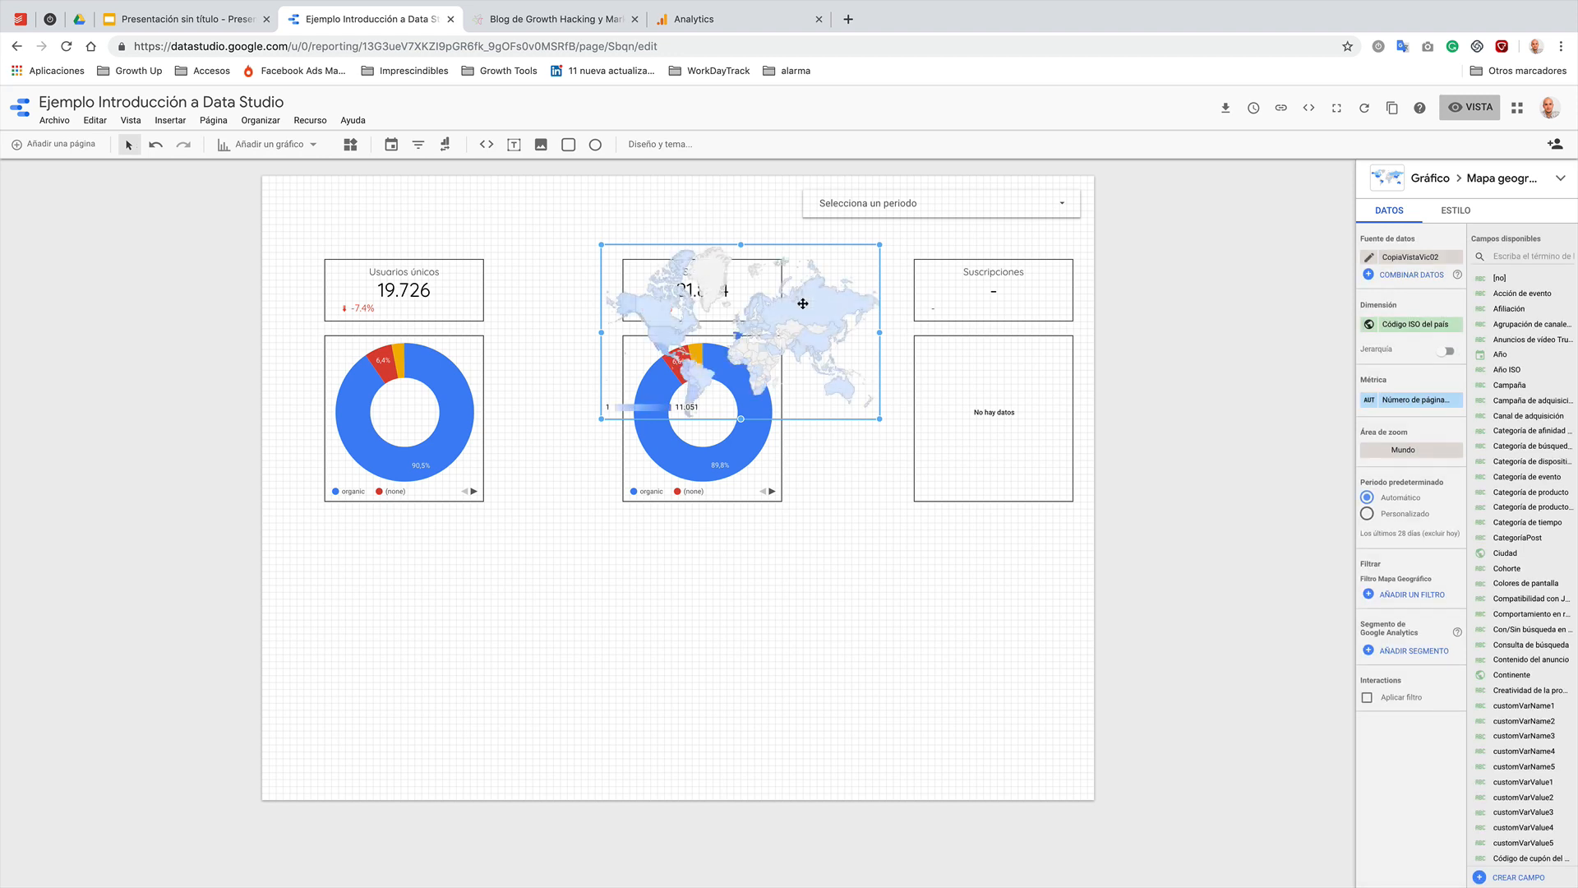
pyautogui.moveTo(803, 304); pyautogui.dragTo(482, 606)
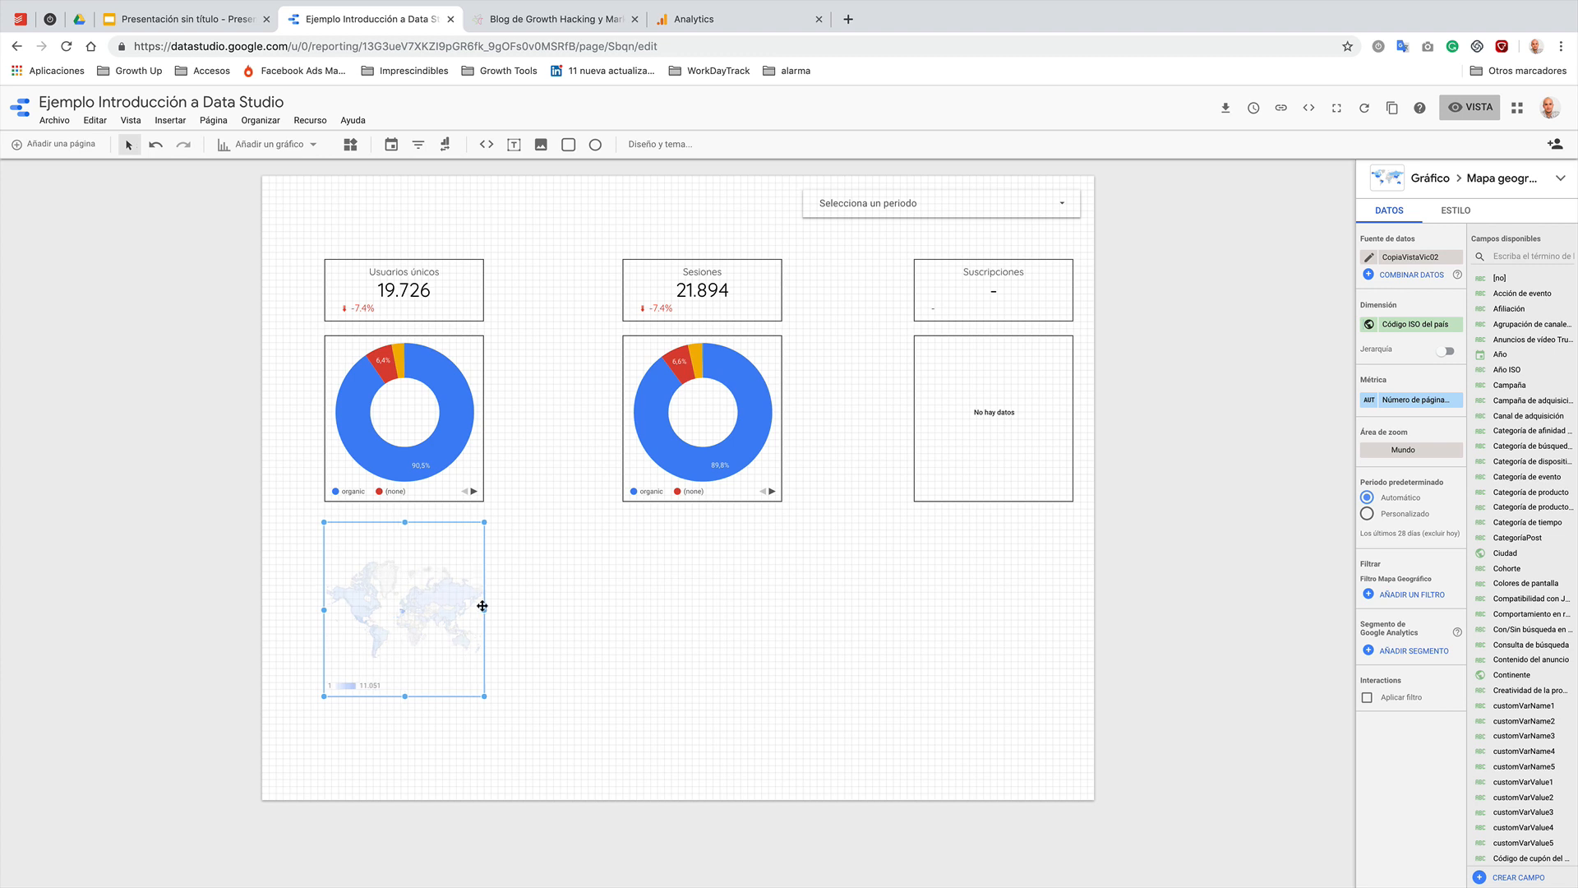
pyautogui.moveTo(483, 605); pyautogui.dragTo(879, 610)
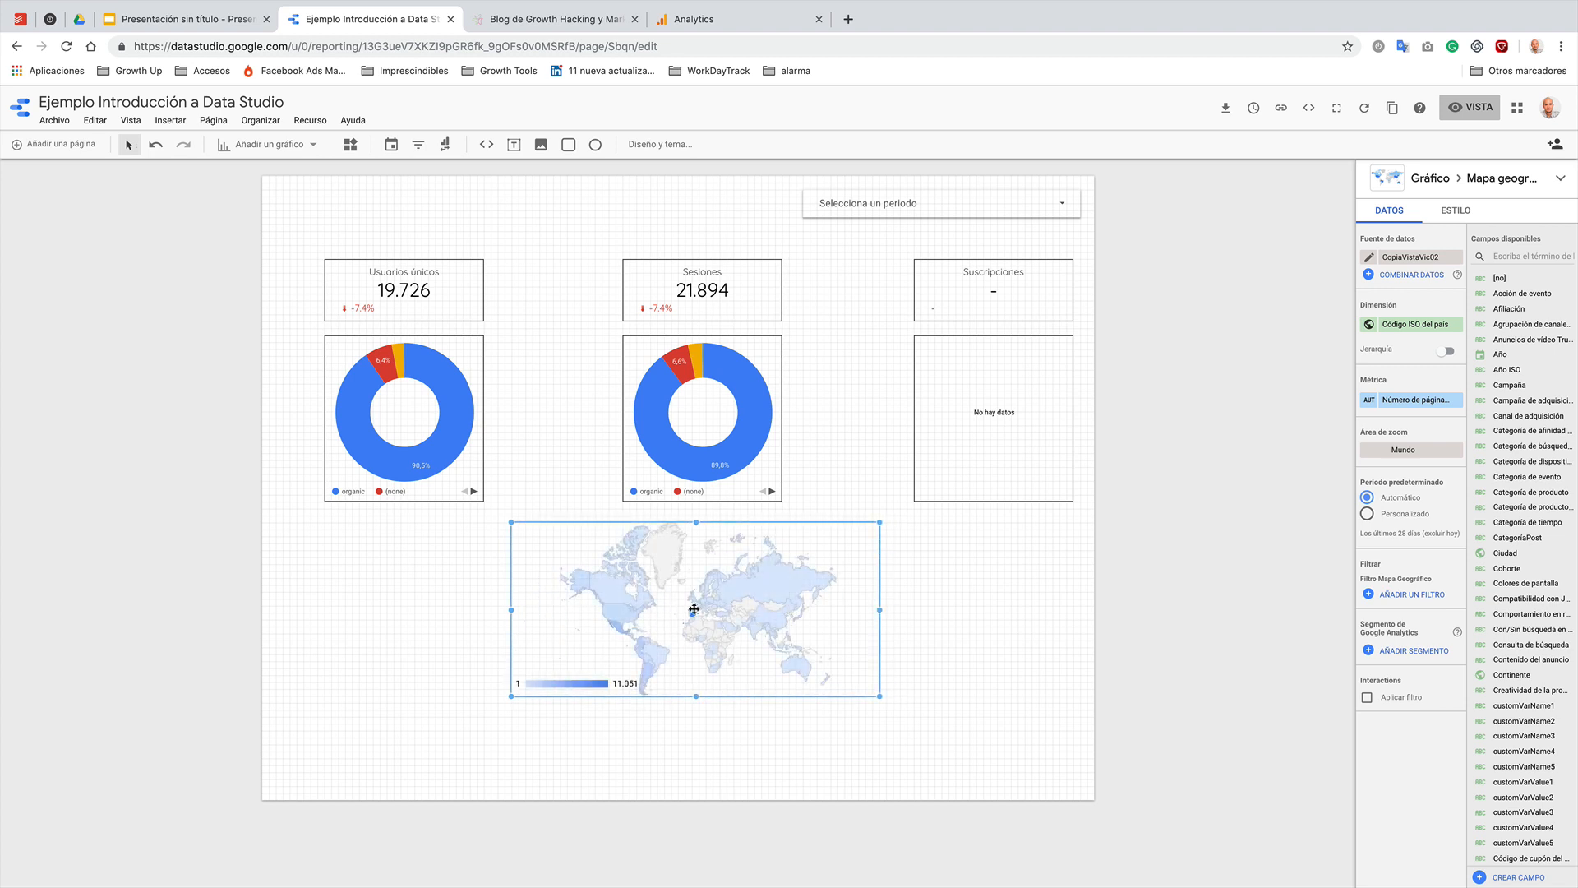
pyautogui.moveTo(694, 609); pyautogui.dragTo(700, 612)
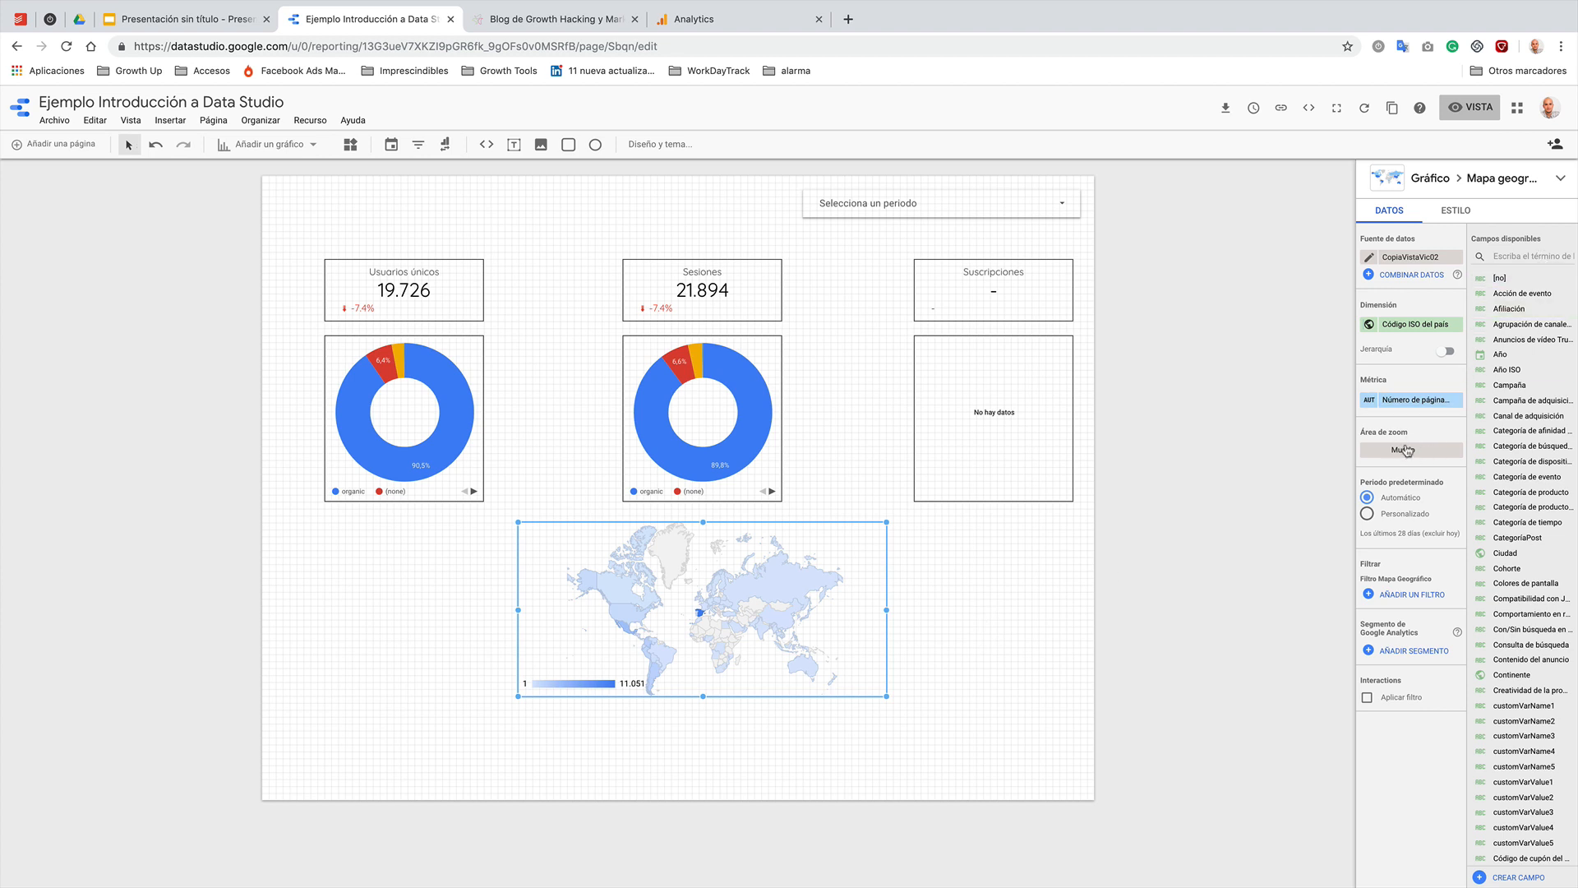
# - Set the map's metric to Sesiones and extend the map downward to near the page's lower edge
pyautogui.click(1509, 256)
pyautogui.write('sesi')
pyautogui.moveTo(1509, 553); pyautogui.dragTo(1419, 401)
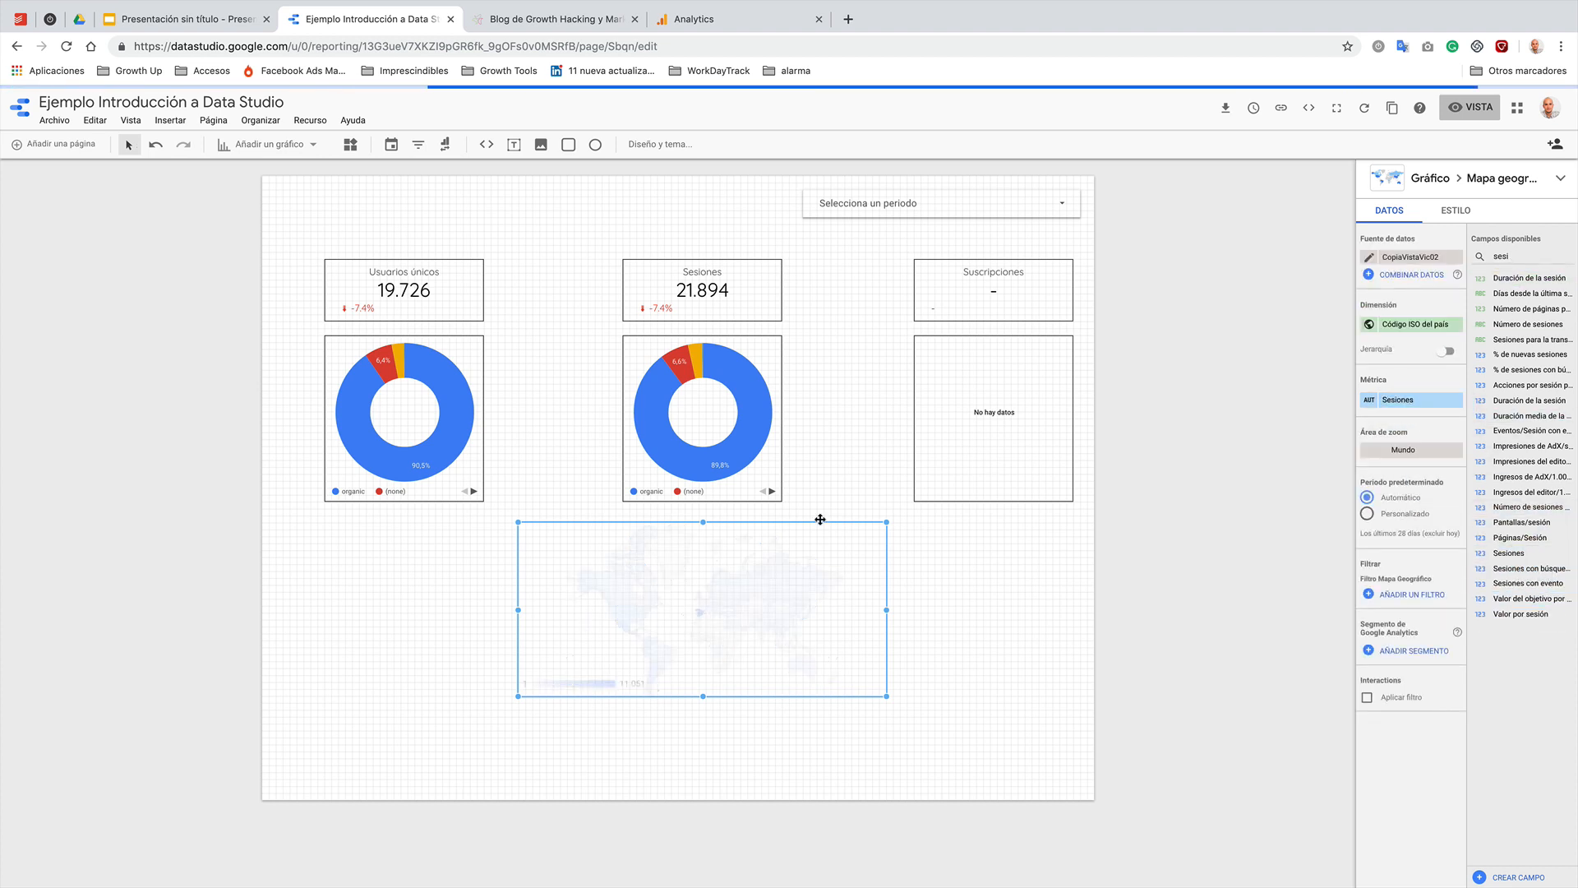
pyautogui.click(703, 705)
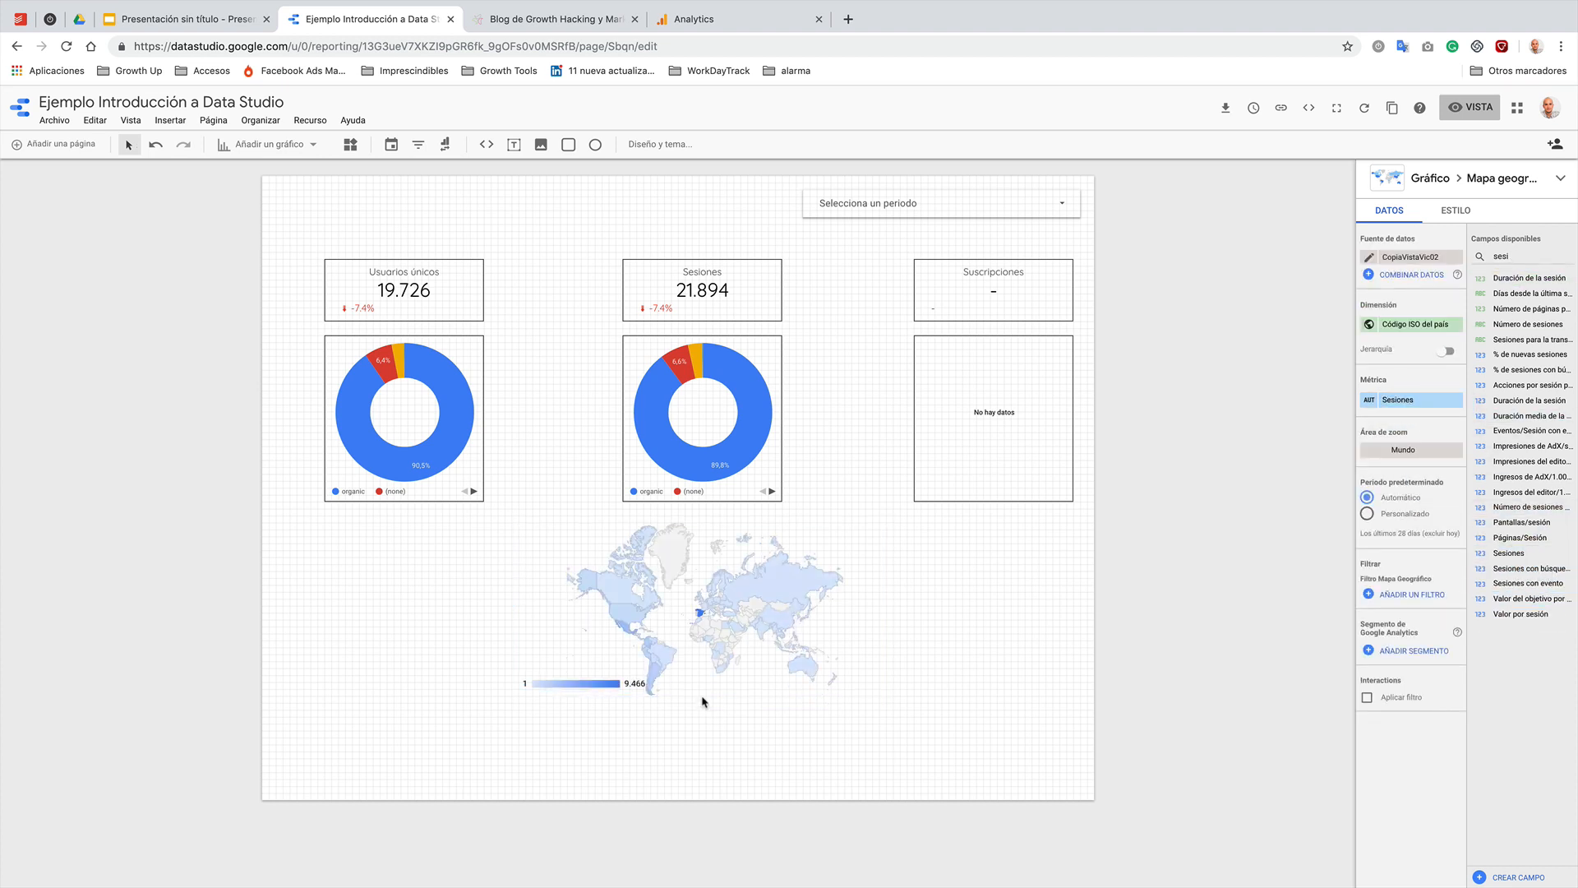
pyautogui.click(709, 669)
pyautogui.moveTo(703, 696); pyautogui.dragTo(702, 770)
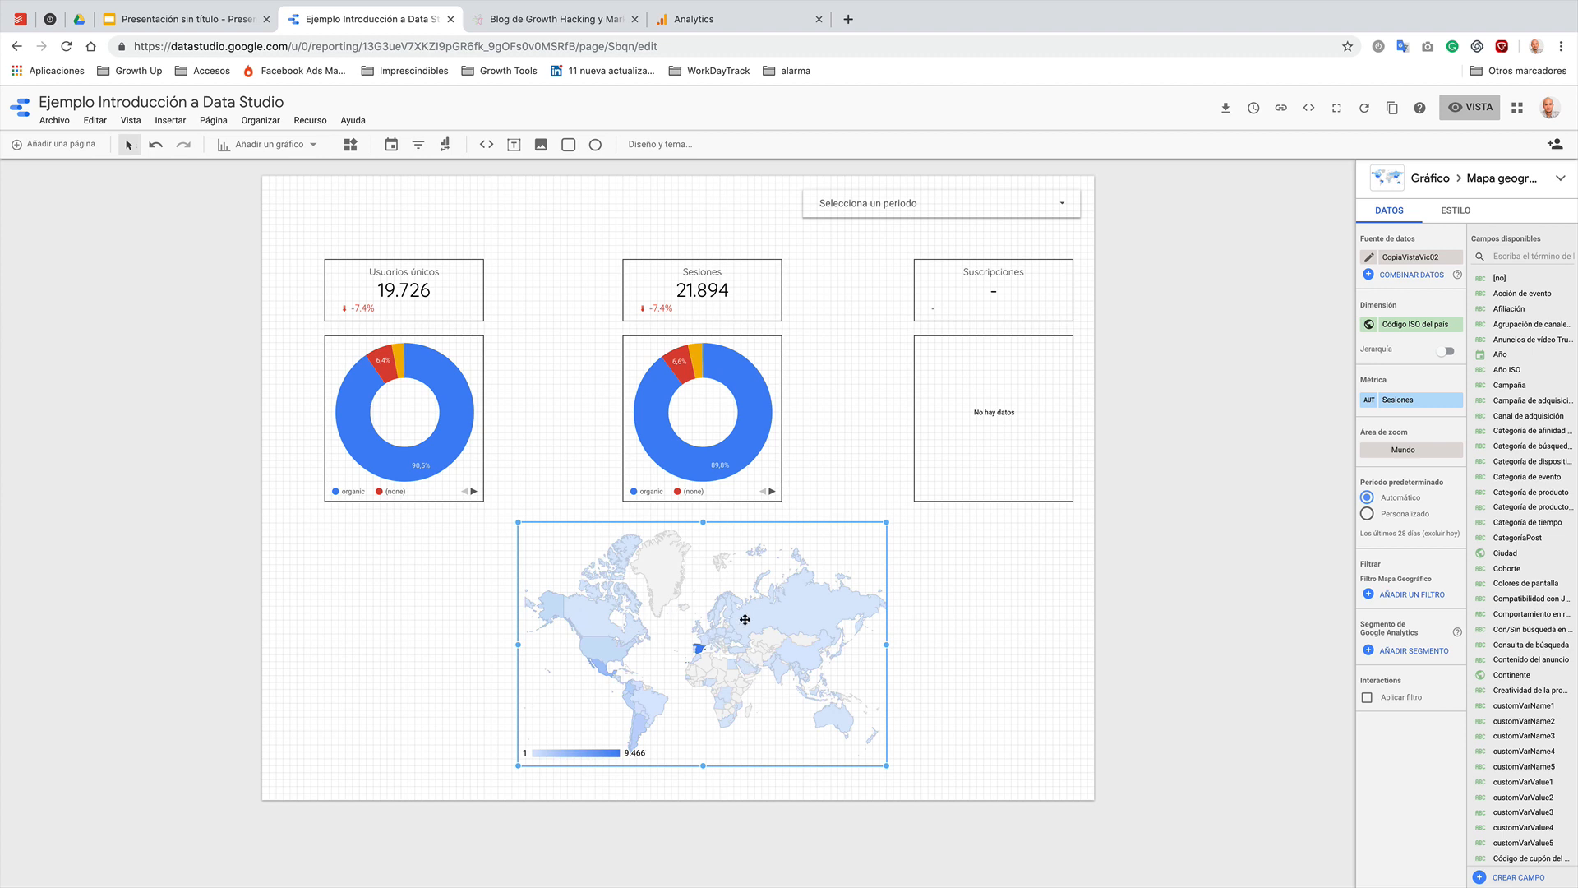
# - Give the map a black border and deselect it
pyautogui.click(1462, 213)
pyautogui.click(1412, 490)
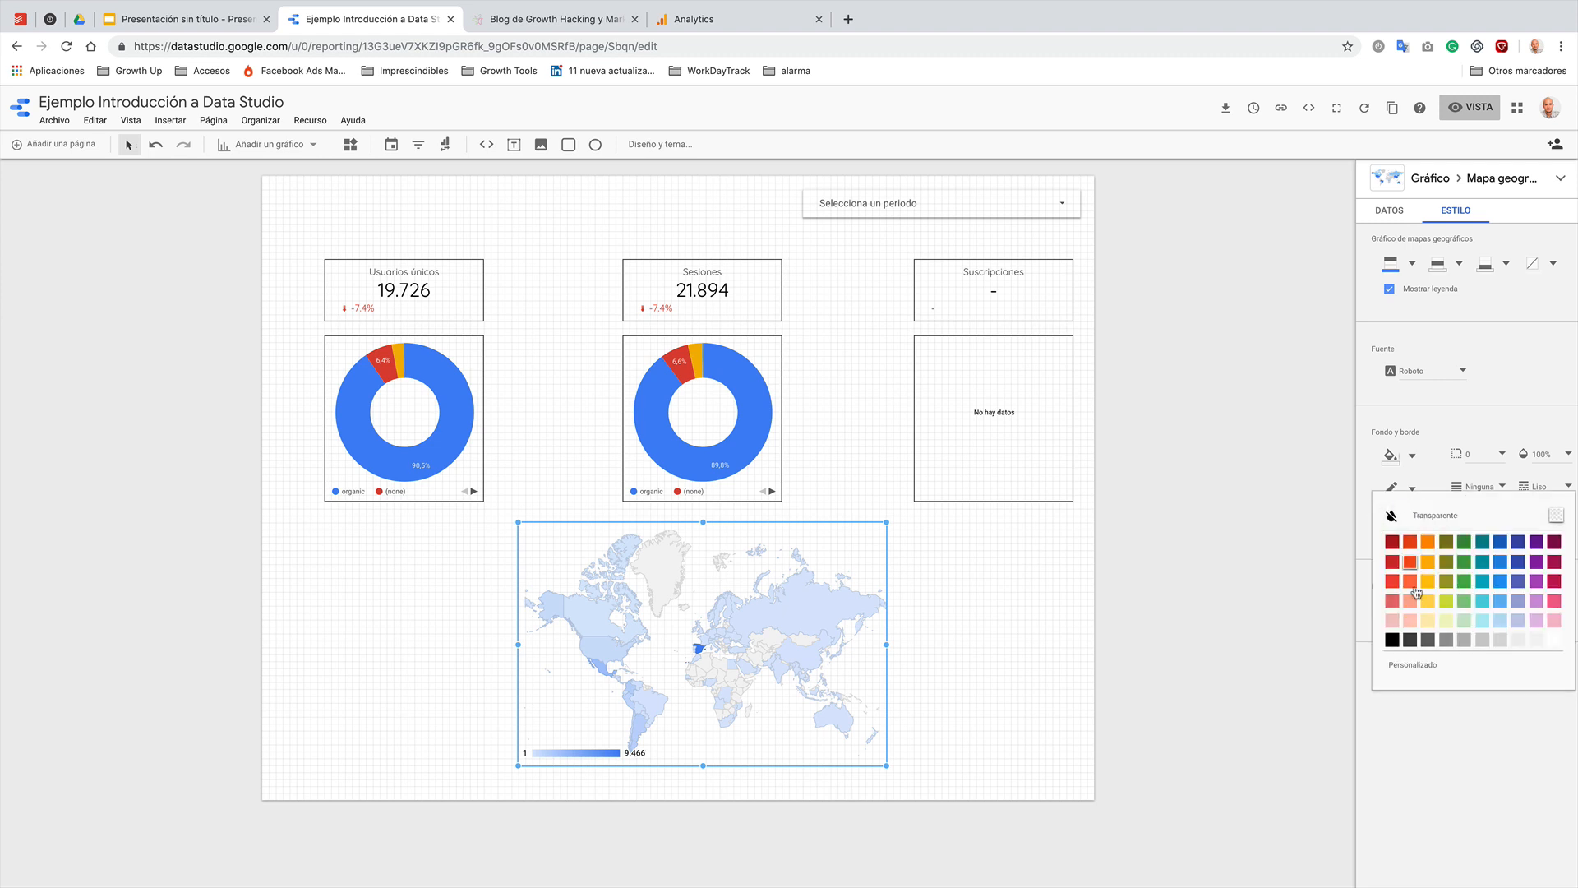
pyautogui.click(1396, 644)
pyautogui.click(982, 627)
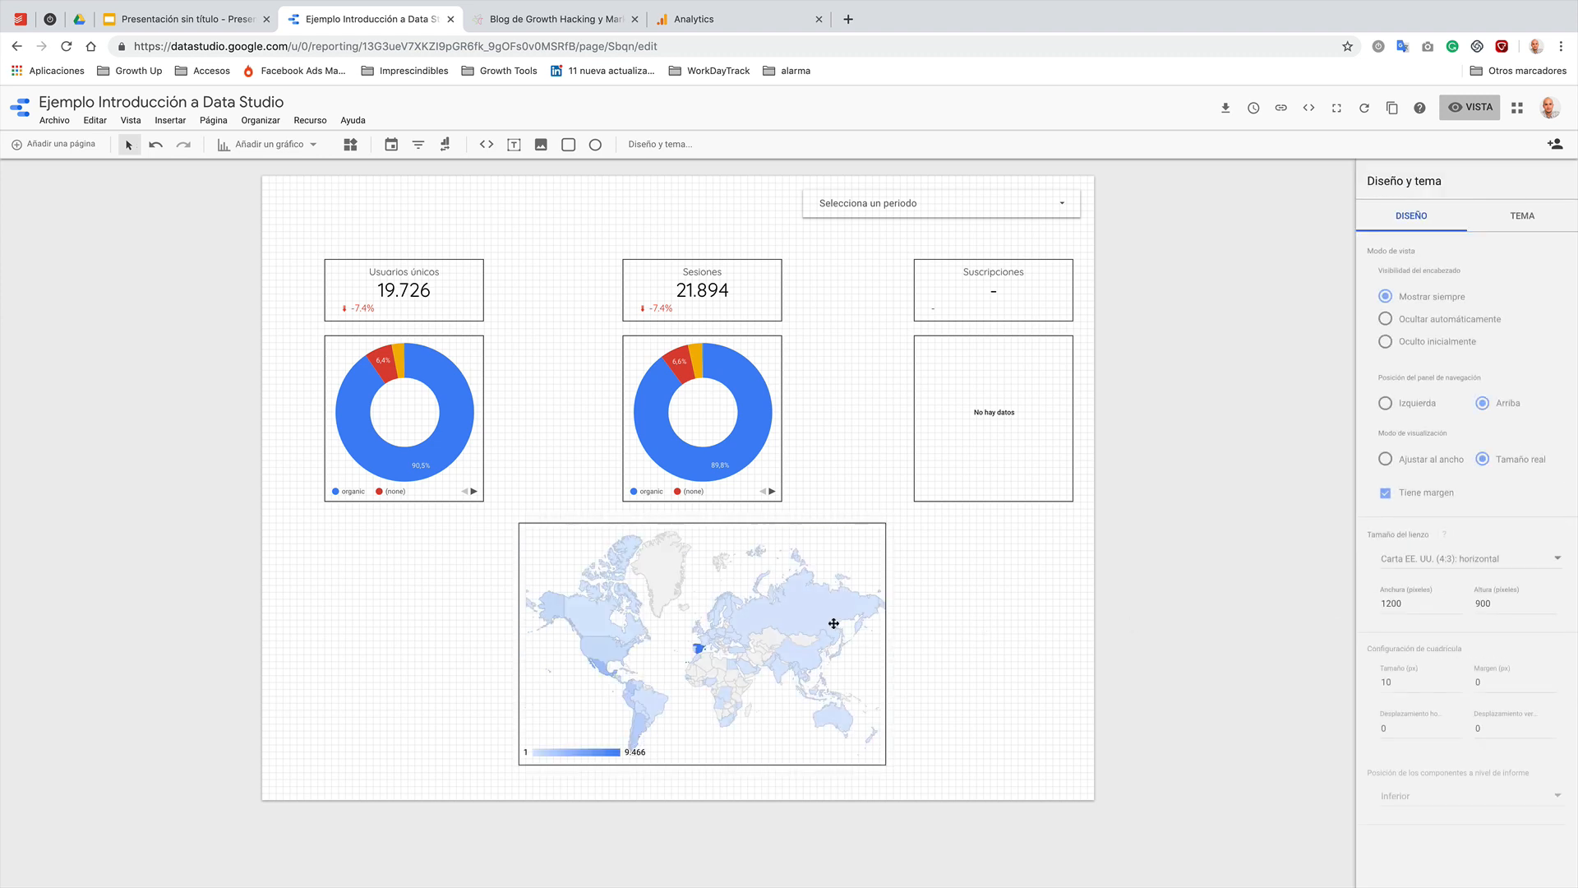
# - Set the map's maximum value color to the custom color #ff3366 and move the map flush with the Usuarios únicos donut's left edge
pyautogui.click(847, 621)
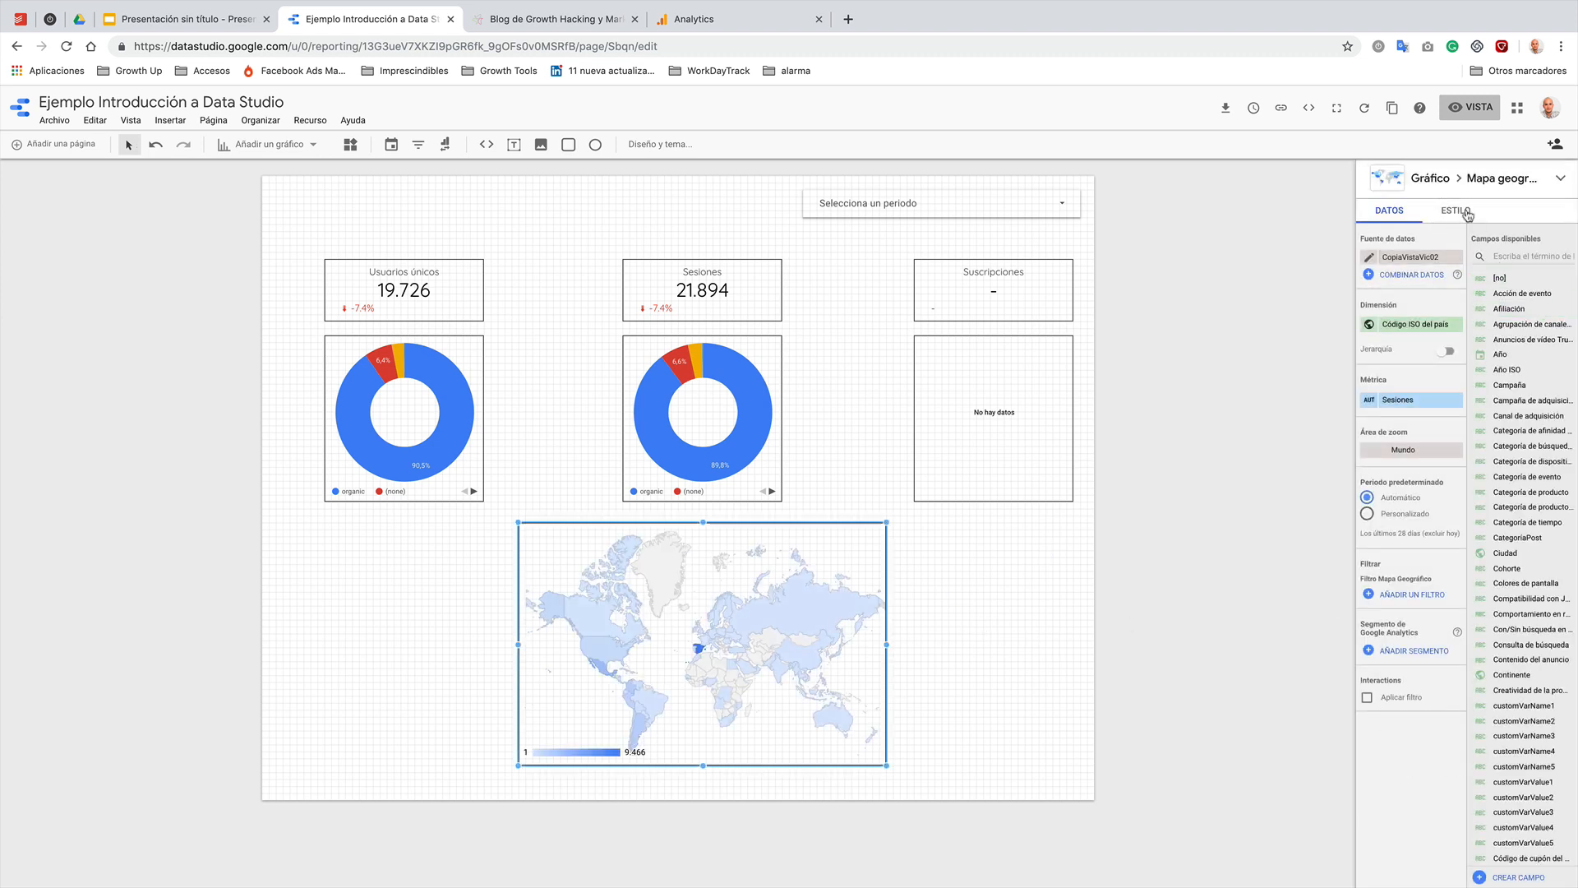
pyautogui.click(1464, 213)
pyautogui.click(1413, 263)
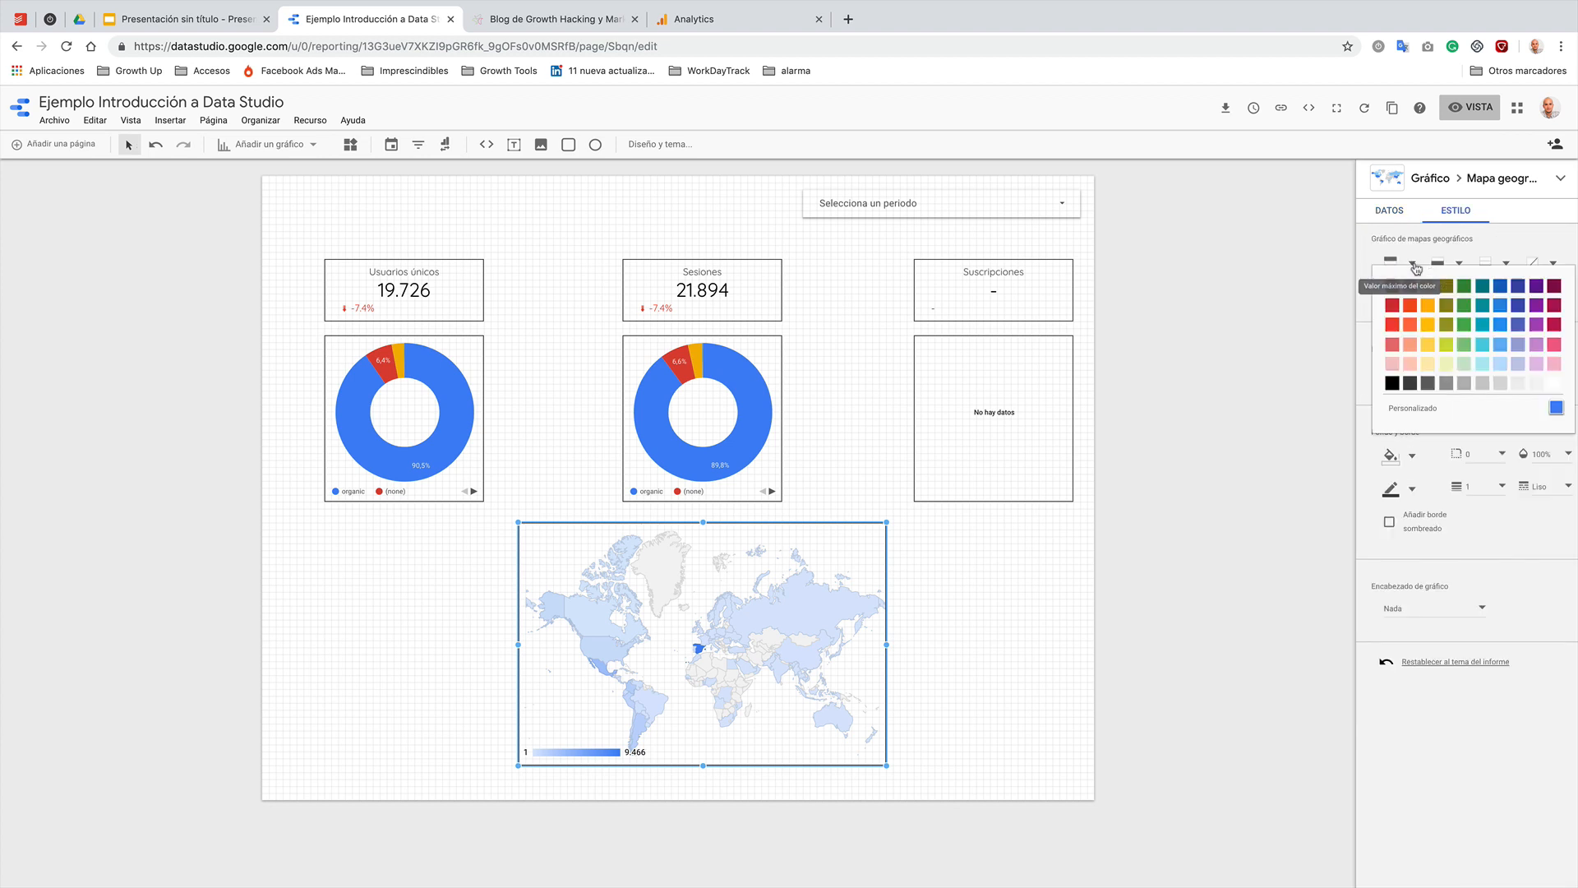
pyautogui.click(1436, 408)
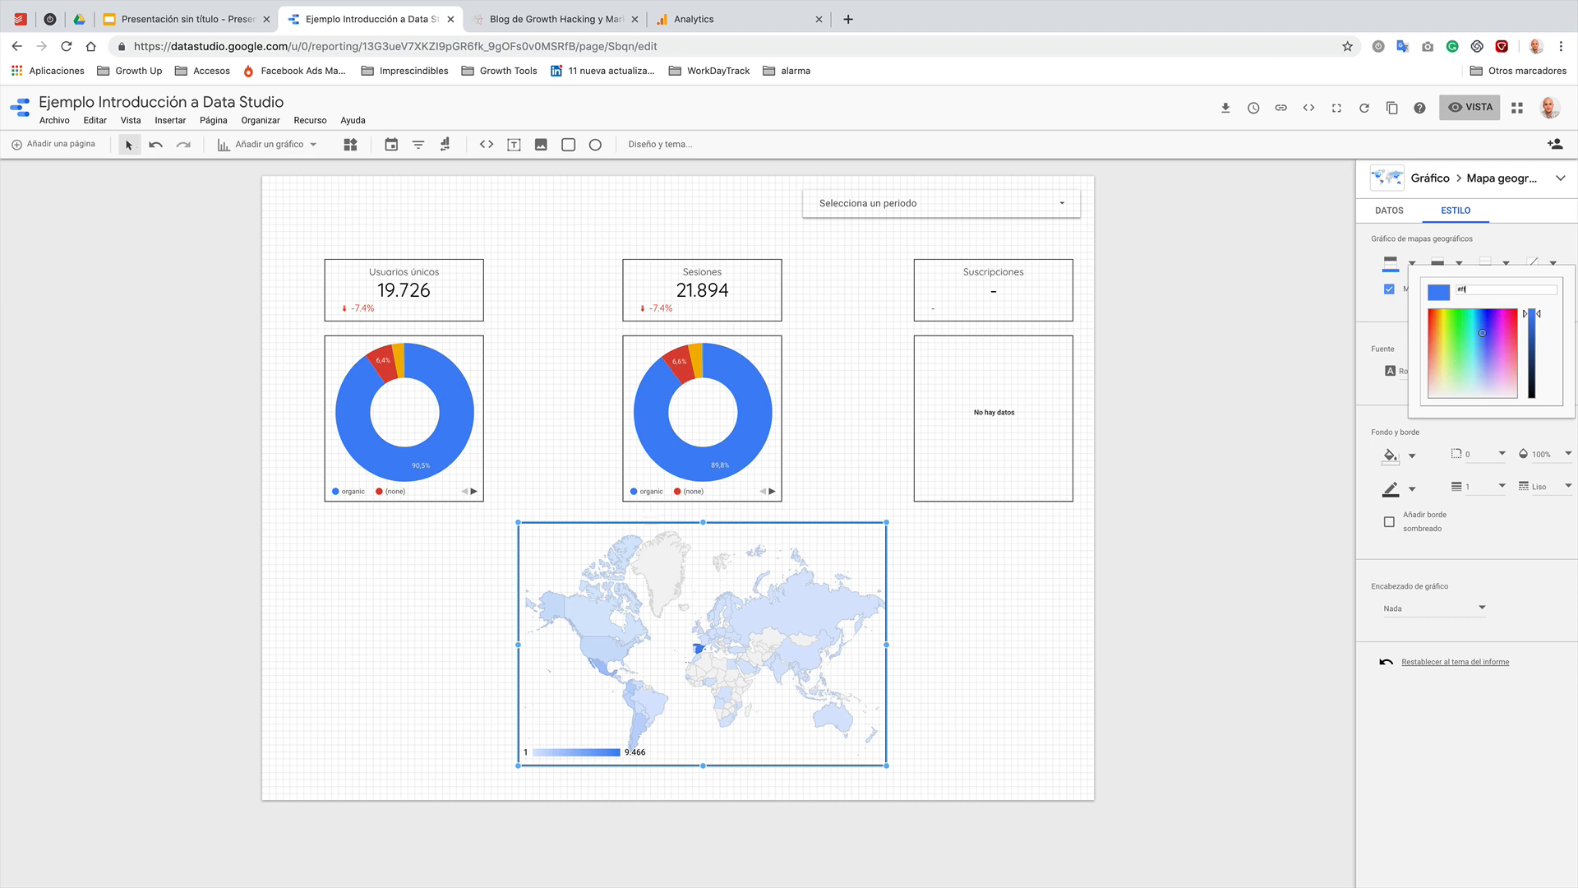
pyautogui.write('66')
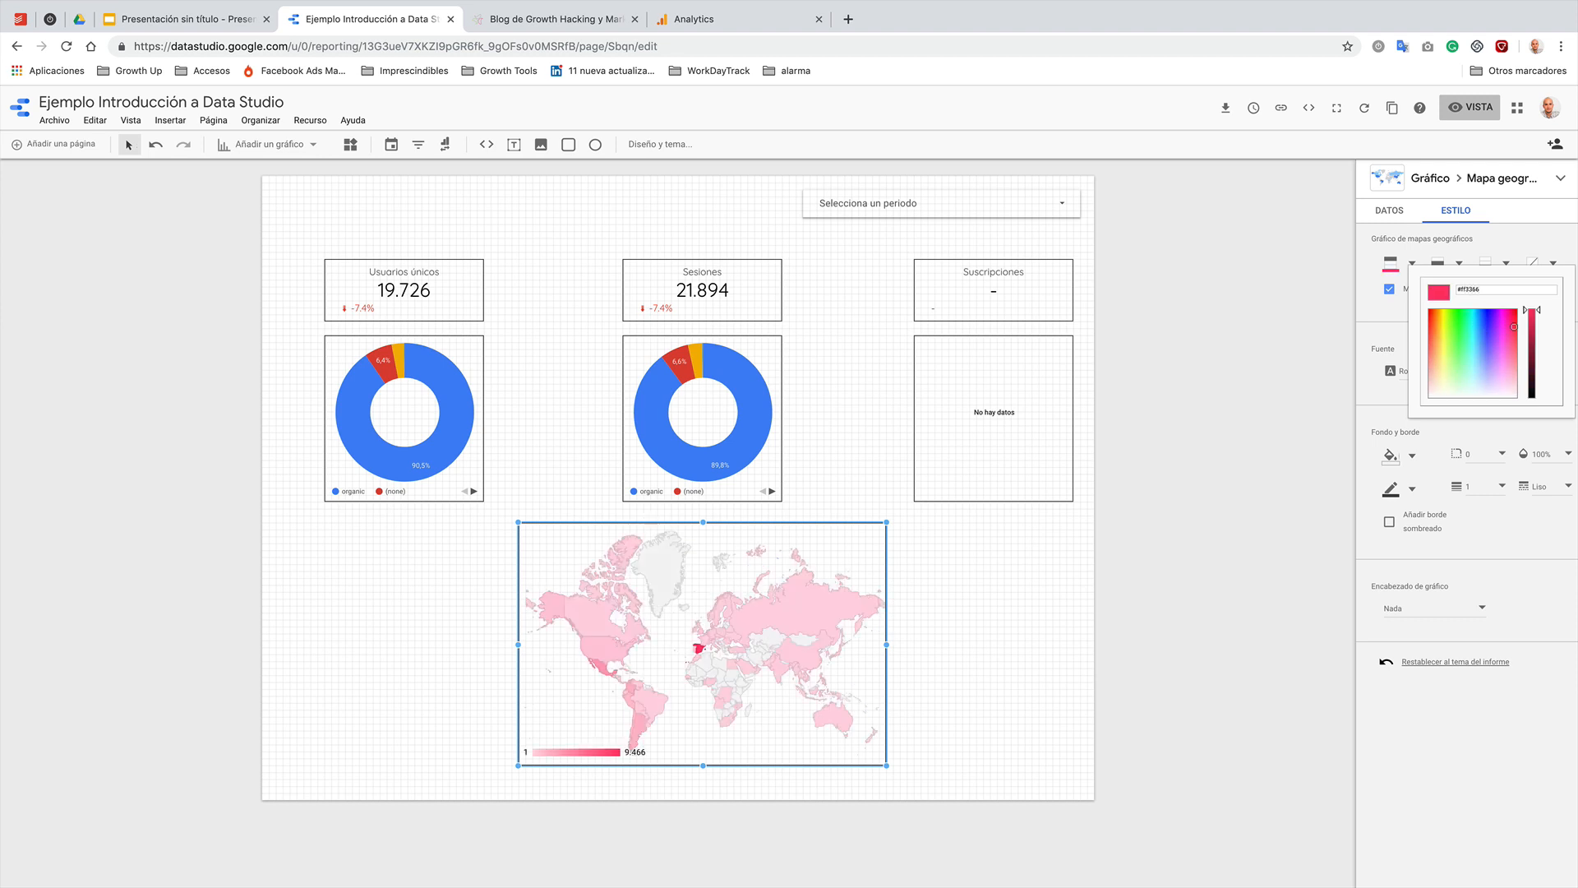
pyautogui.click(1089, 581)
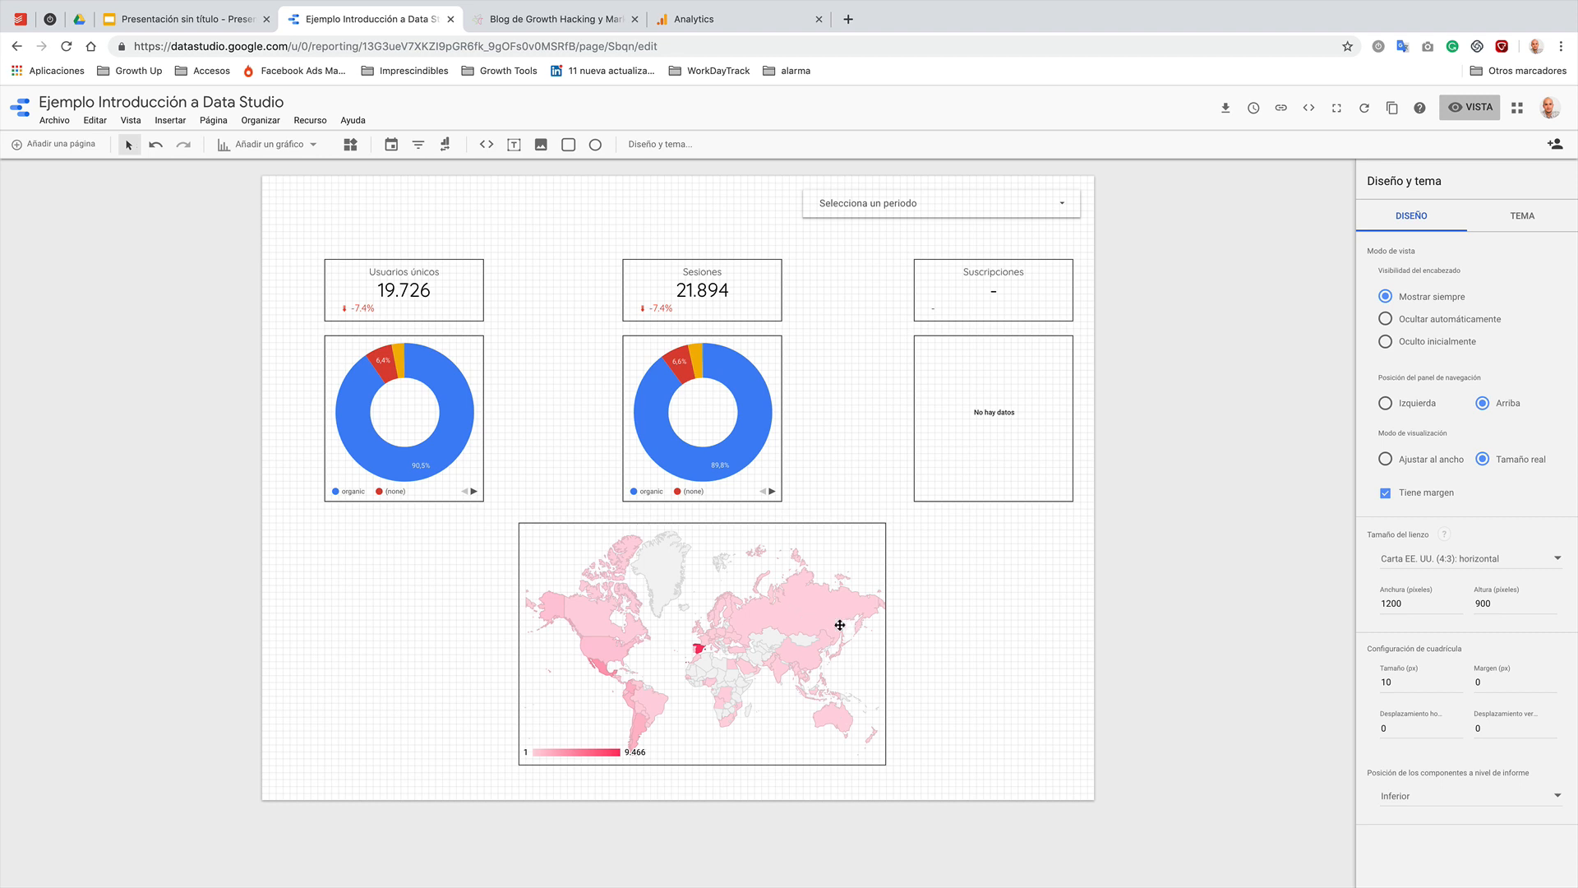
pyautogui.moveTo(760, 622); pyautogui.dragTo(600, 625)
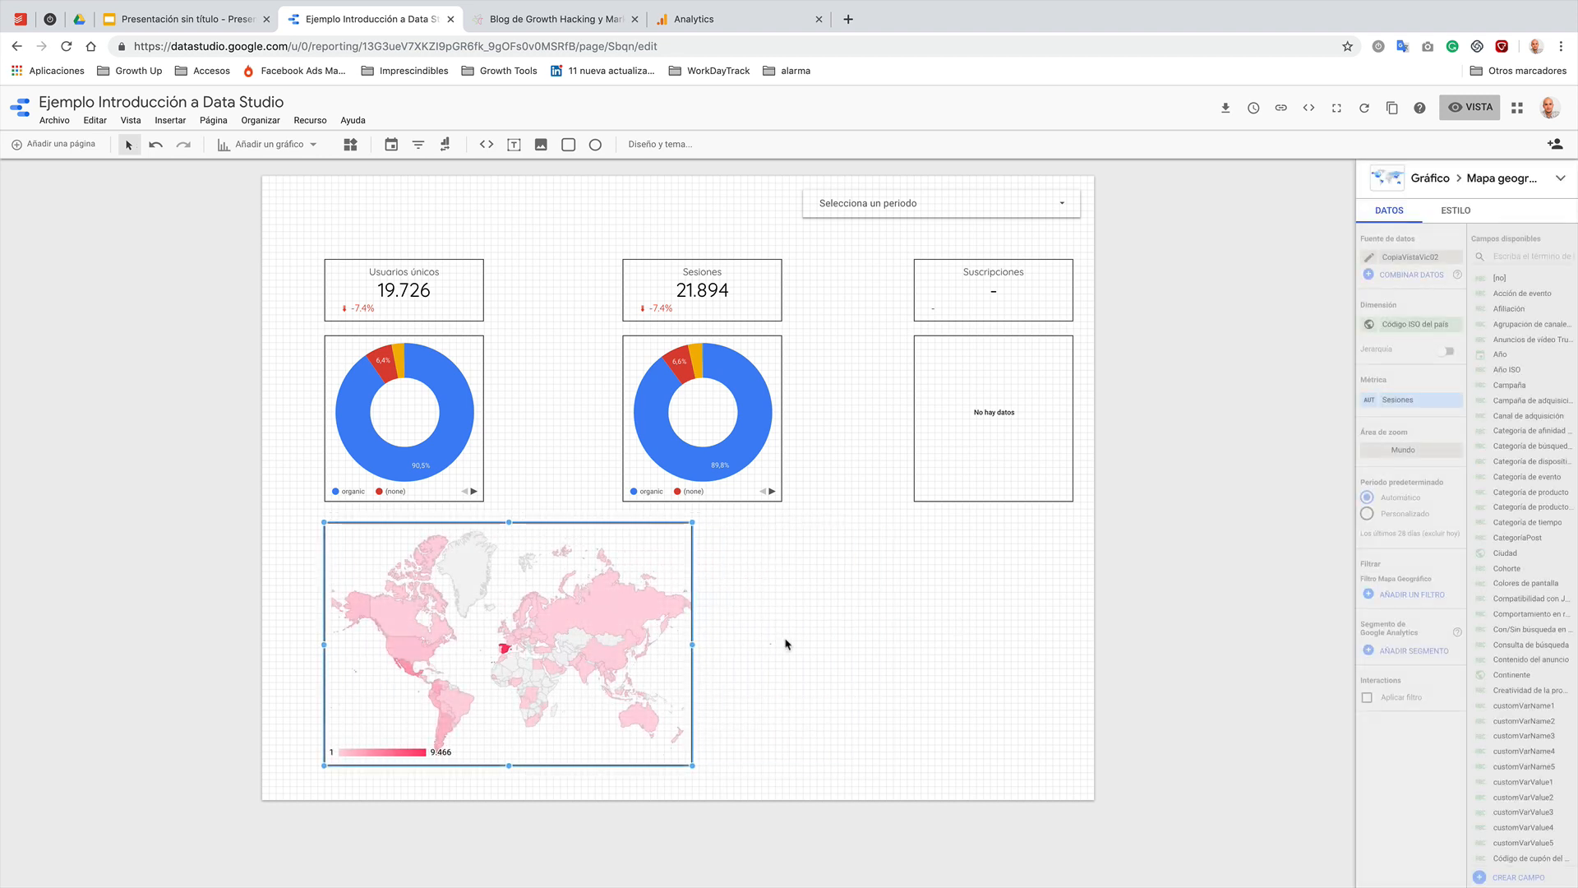
# - Add a table beside the map, matching the map's height and reaching the Suscripciones donut's right edge
pyautogui.click(785, 644)
pyautogui.click(294, 148)
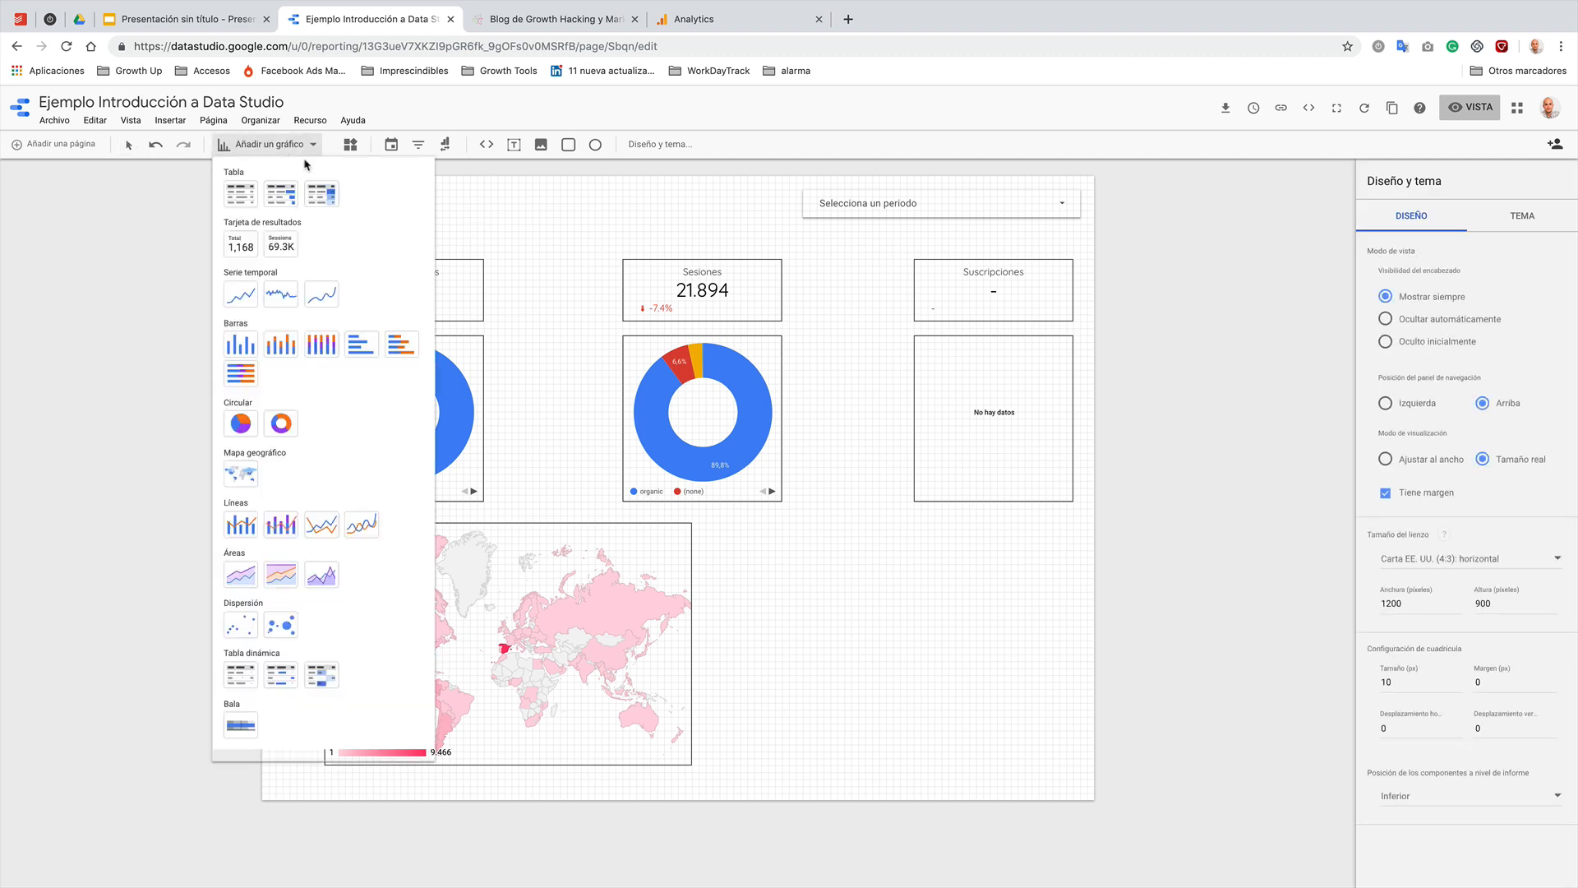
pyautogui.click(254, 199)
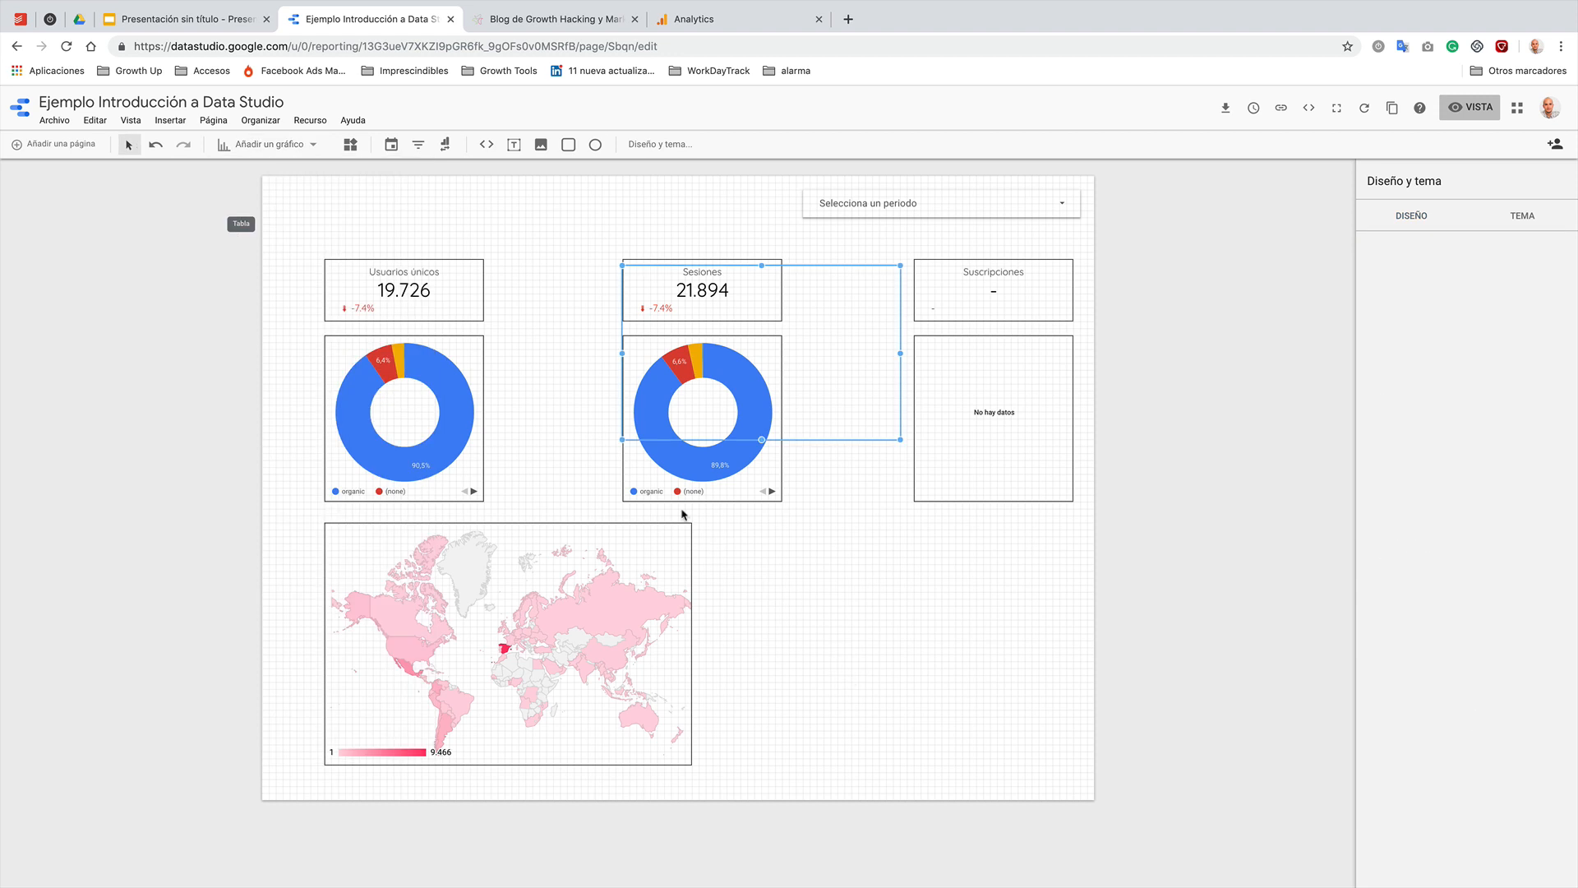
pyautogui.click(811, 342)
pyautogui.moveTo(811, 341); pyautogui.dragTo(899, 597)
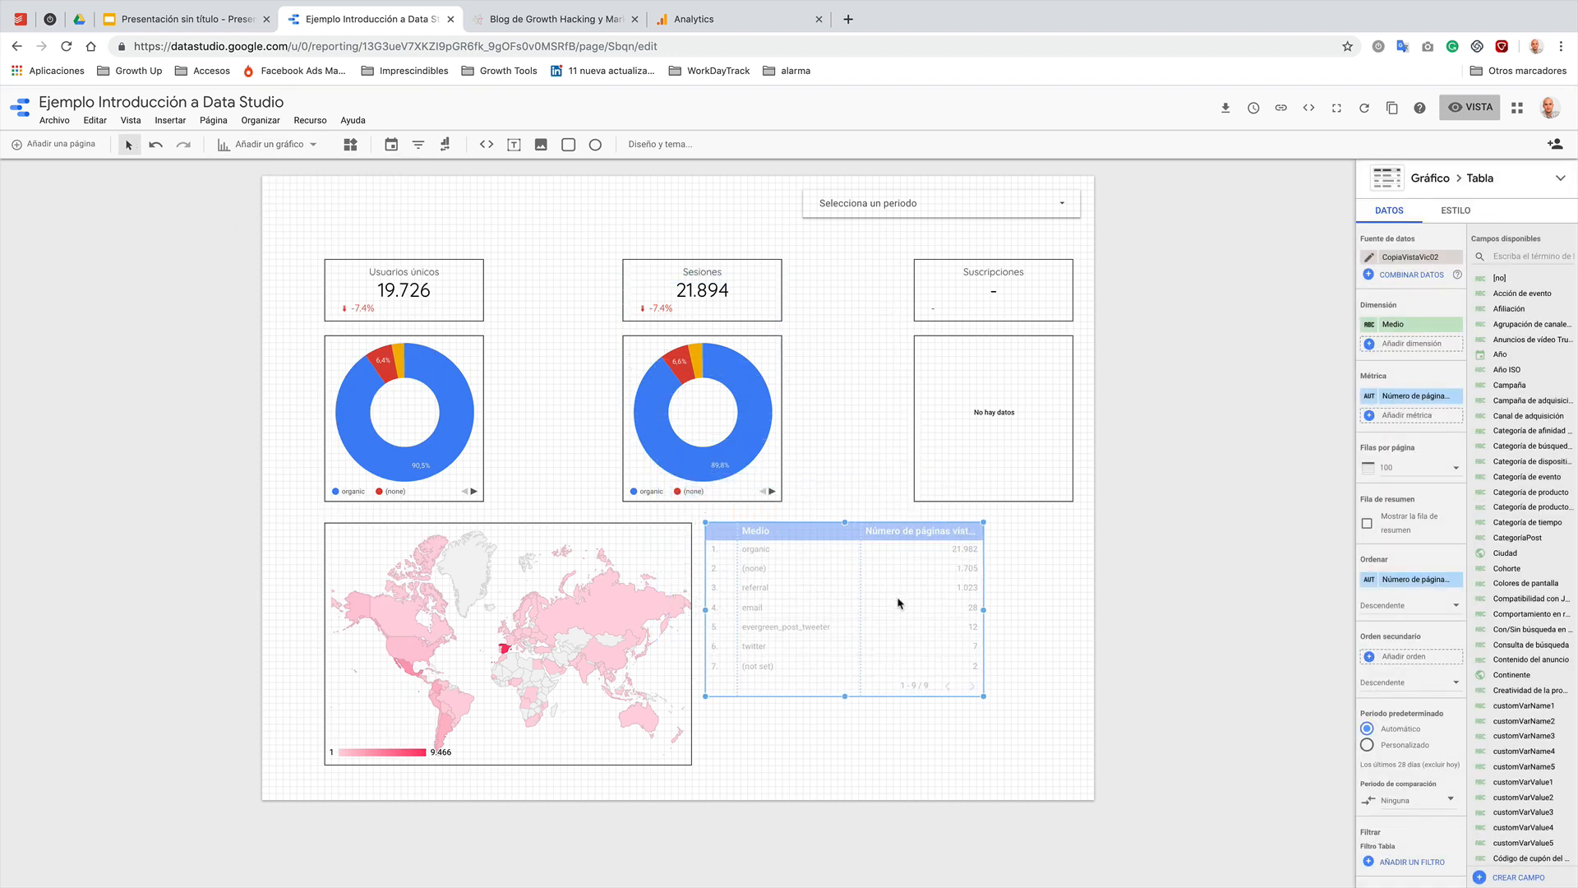
pyautogui.moveTo(845, 696); pyautogui.dragTo(845, 765)
pyautogui.moveTo(985, 645); pyautogui.dragTo(1076, 645)
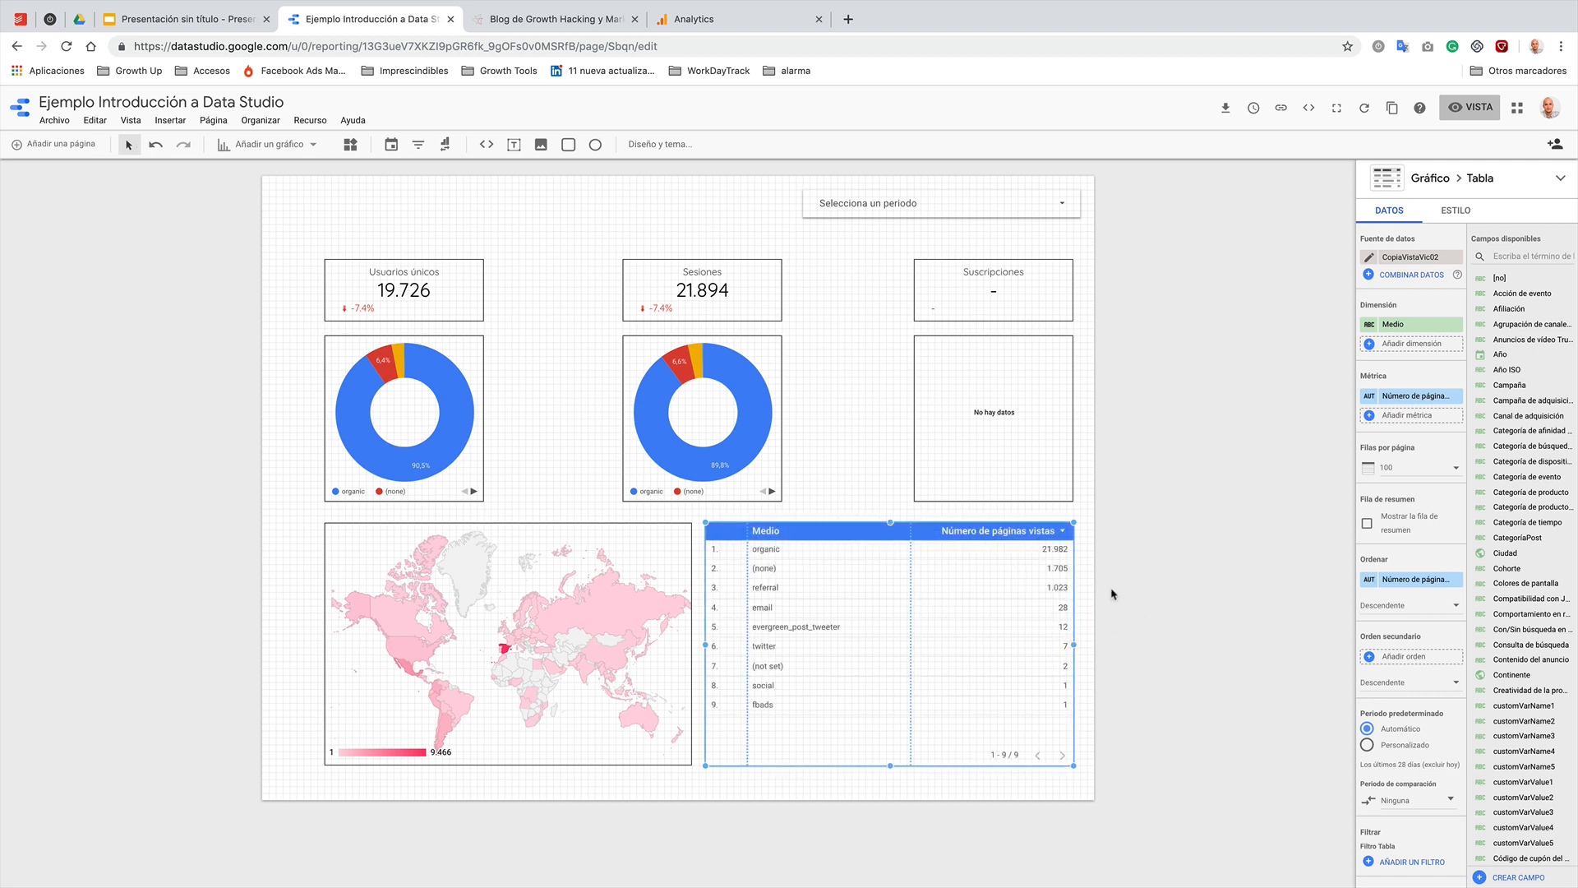
# - Set the table's dimension to Página de destino and its metric to Sesiones
pyautogui.click(1527, 256)
pyautogui.write('destino')
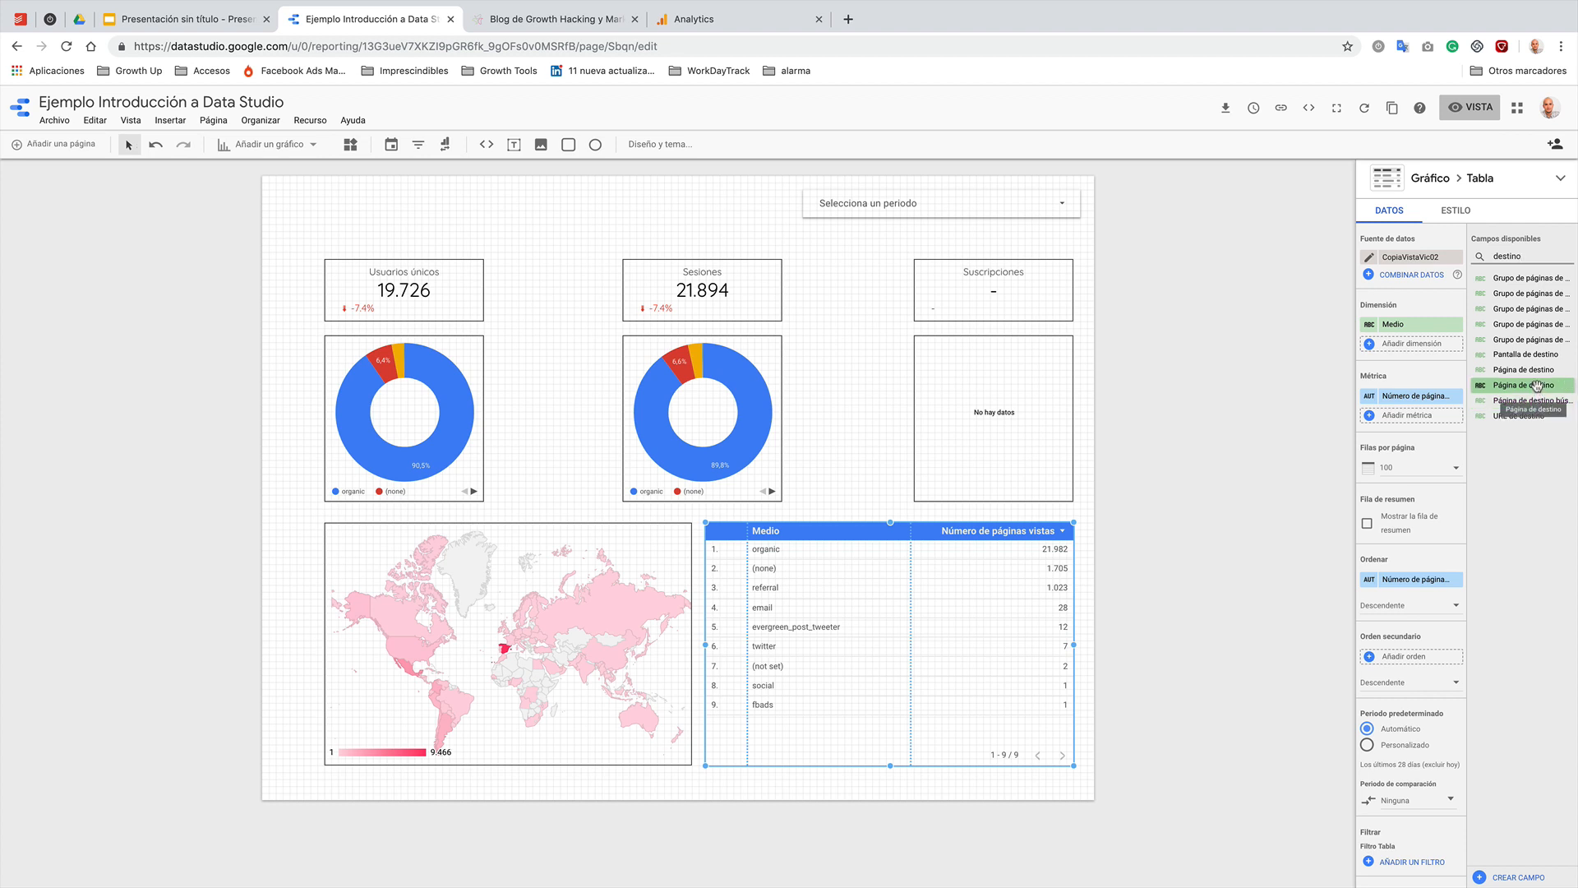
pyautogui.moveTo(1537, 385); pyautogui.dragTo(1410, 324)
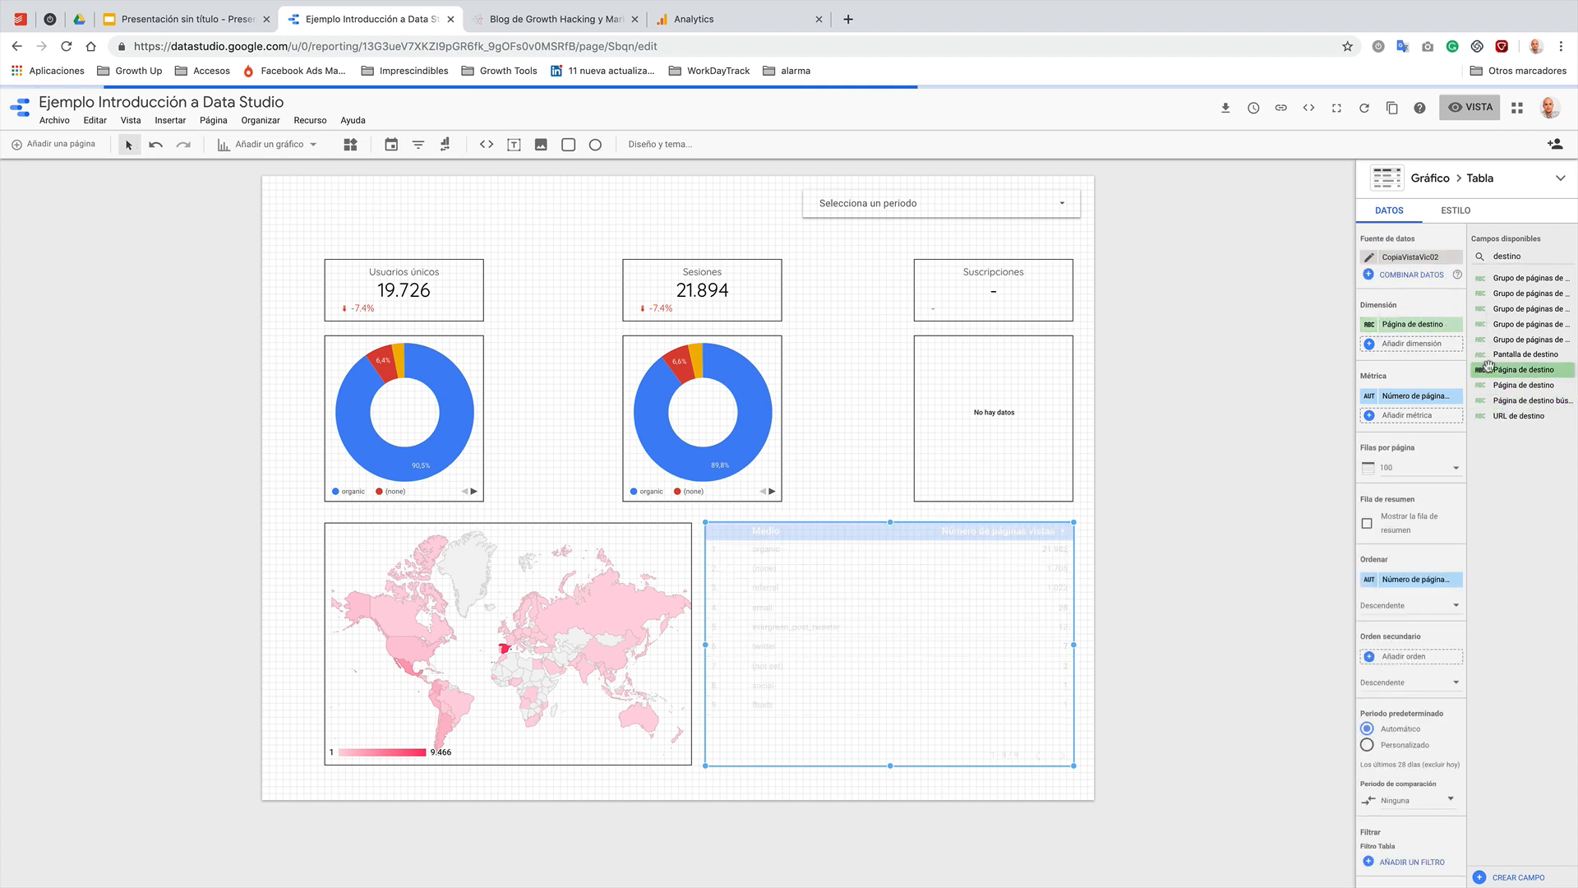
pyautogui.doubleClick(1508, 256)
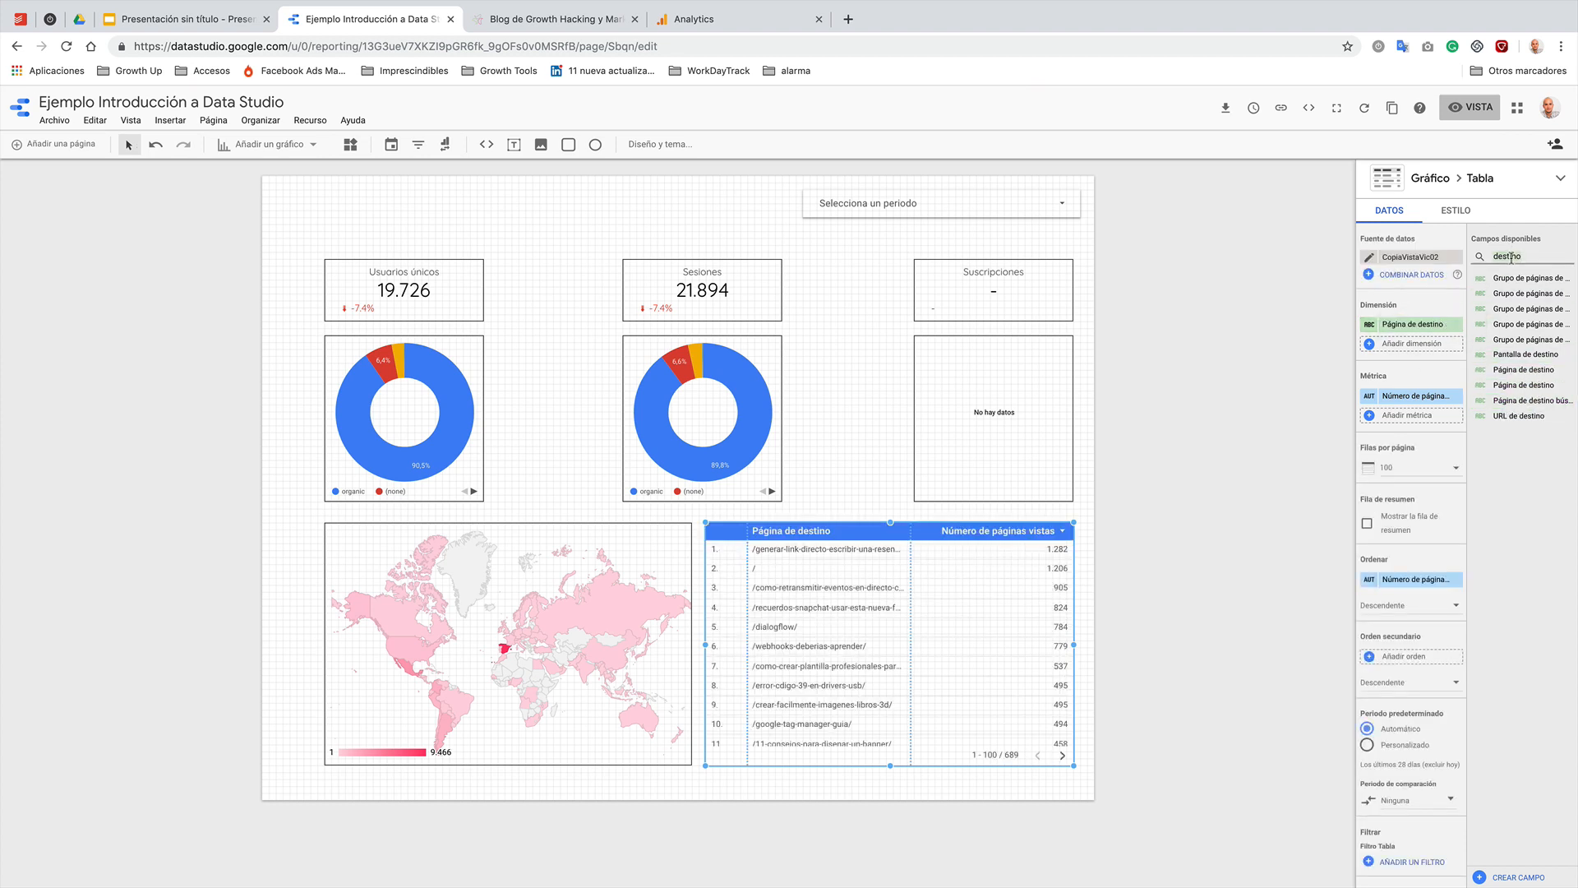
pyautogui.write('sesion')
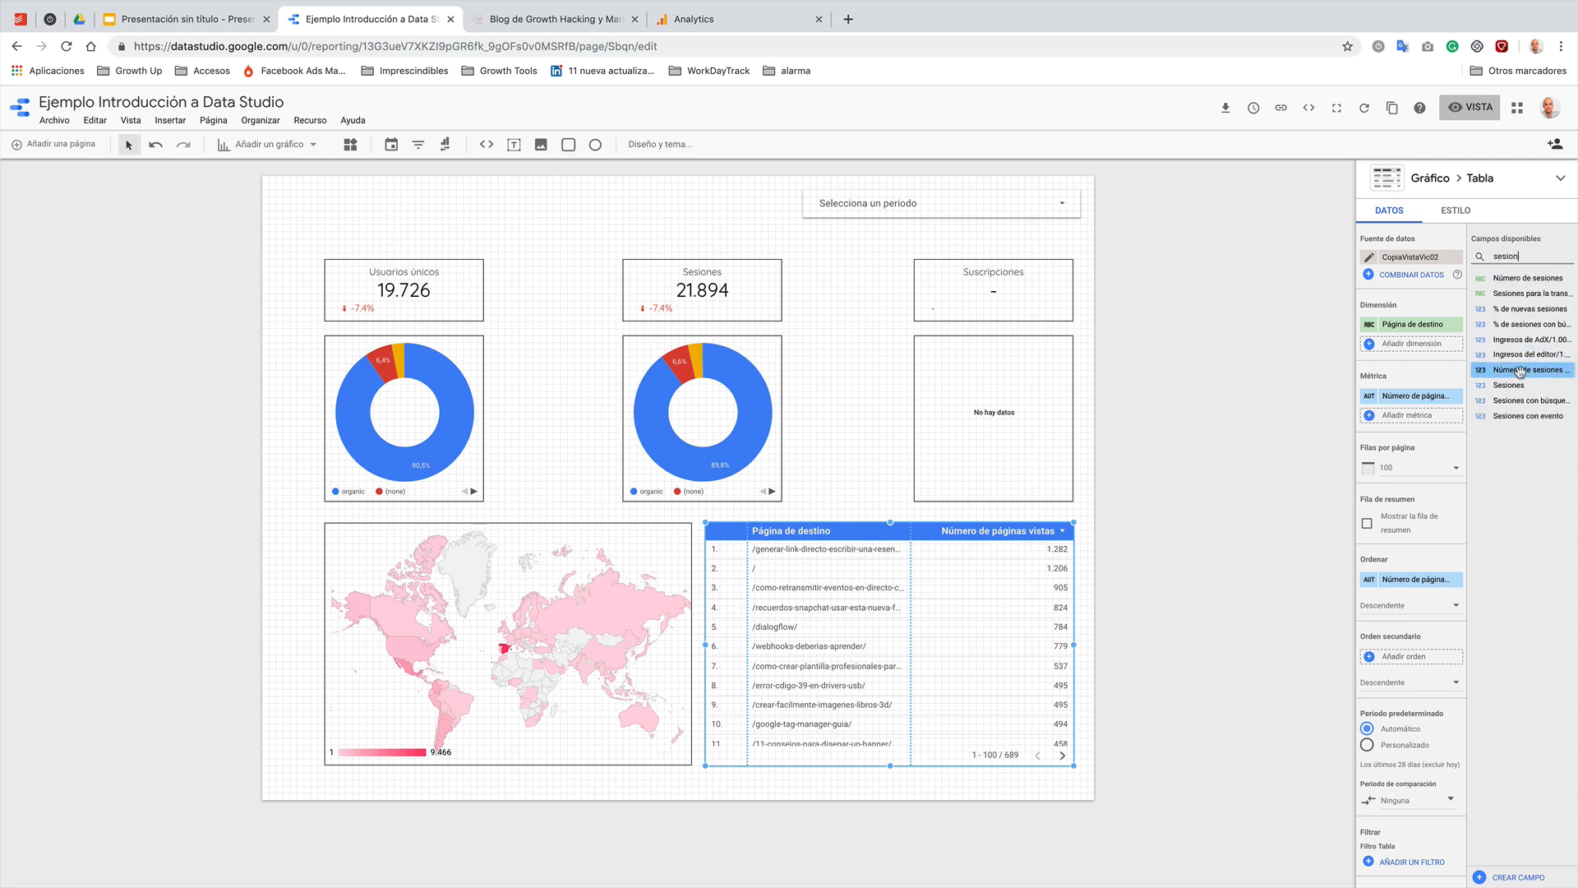
pyautogui.moveTo(1509, 385); pyautogui.dragTo(1423, 414)
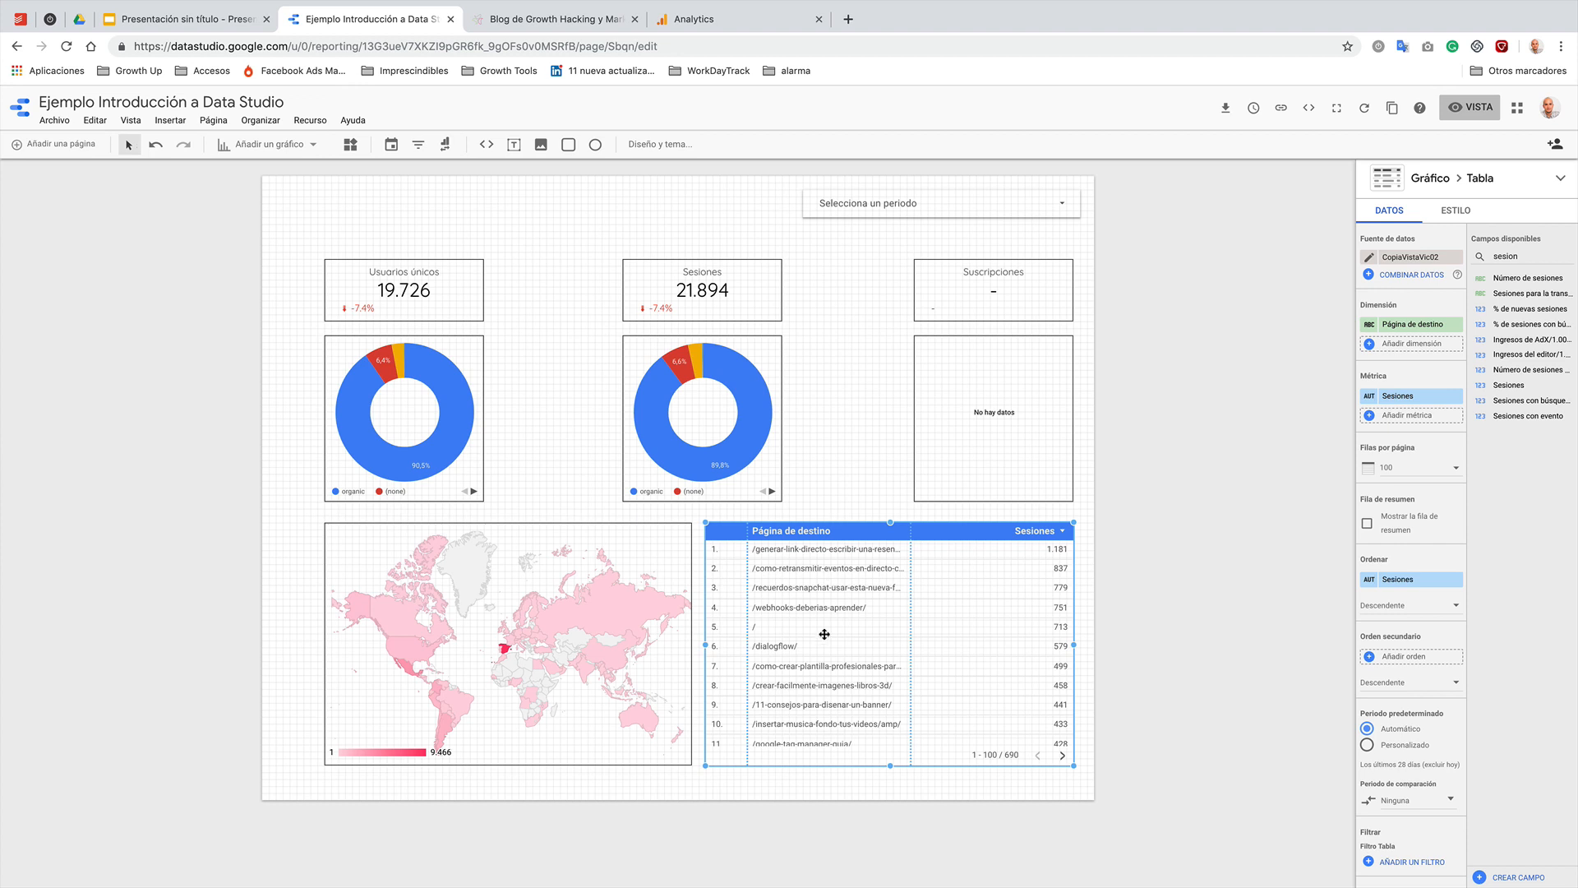
# - Hide the table's row numbers and widen the Página de destino column until the page paths fit
pyautogui.click(1440, 210)
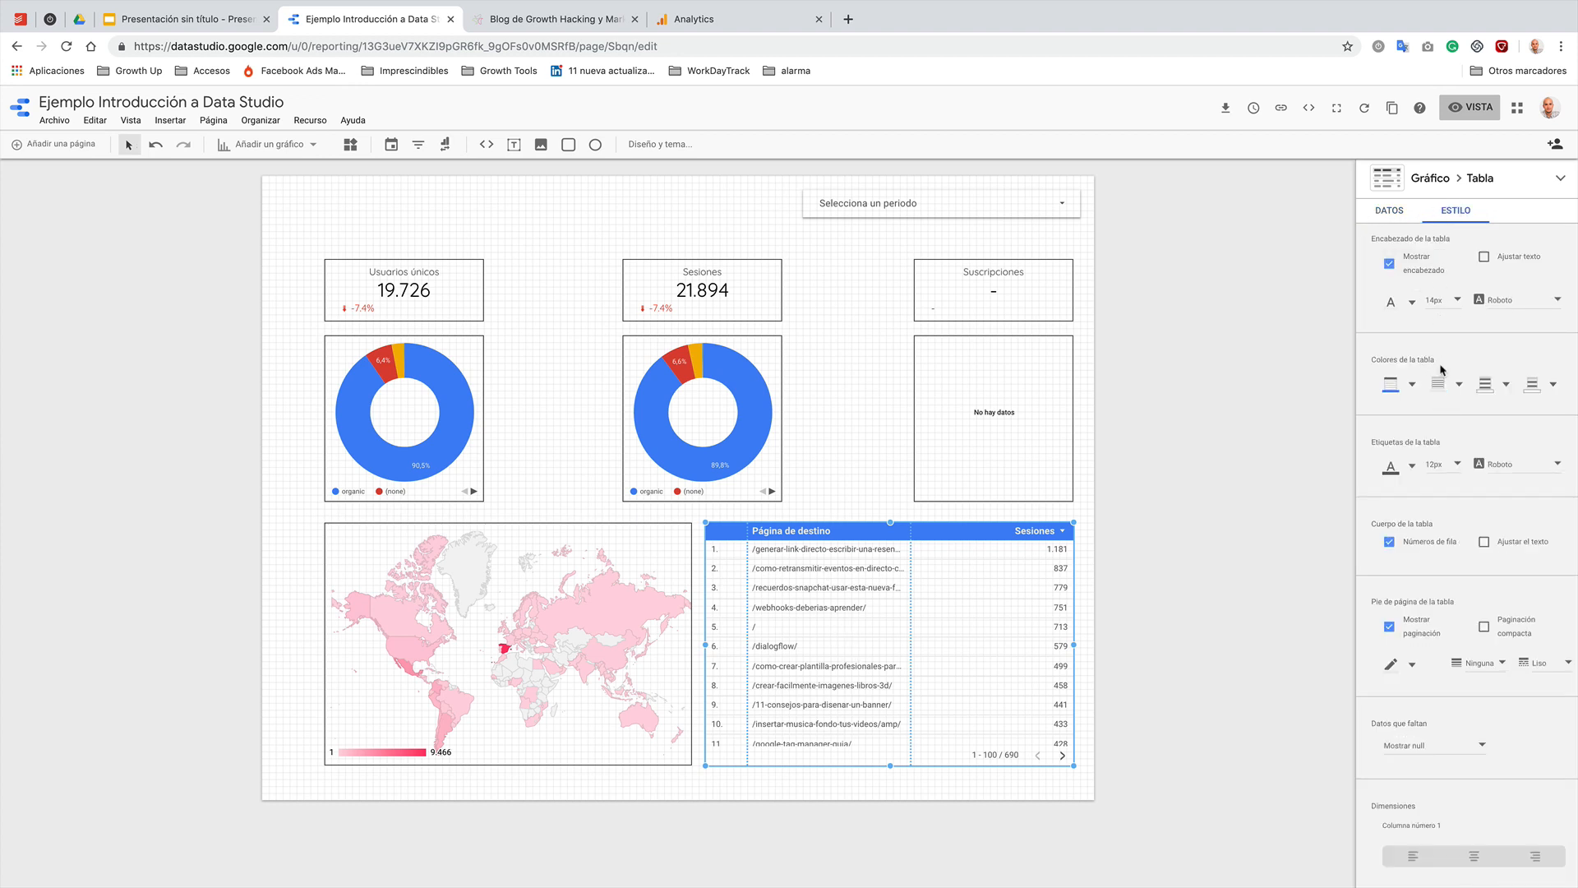
pyautogui.click(1390, 542)
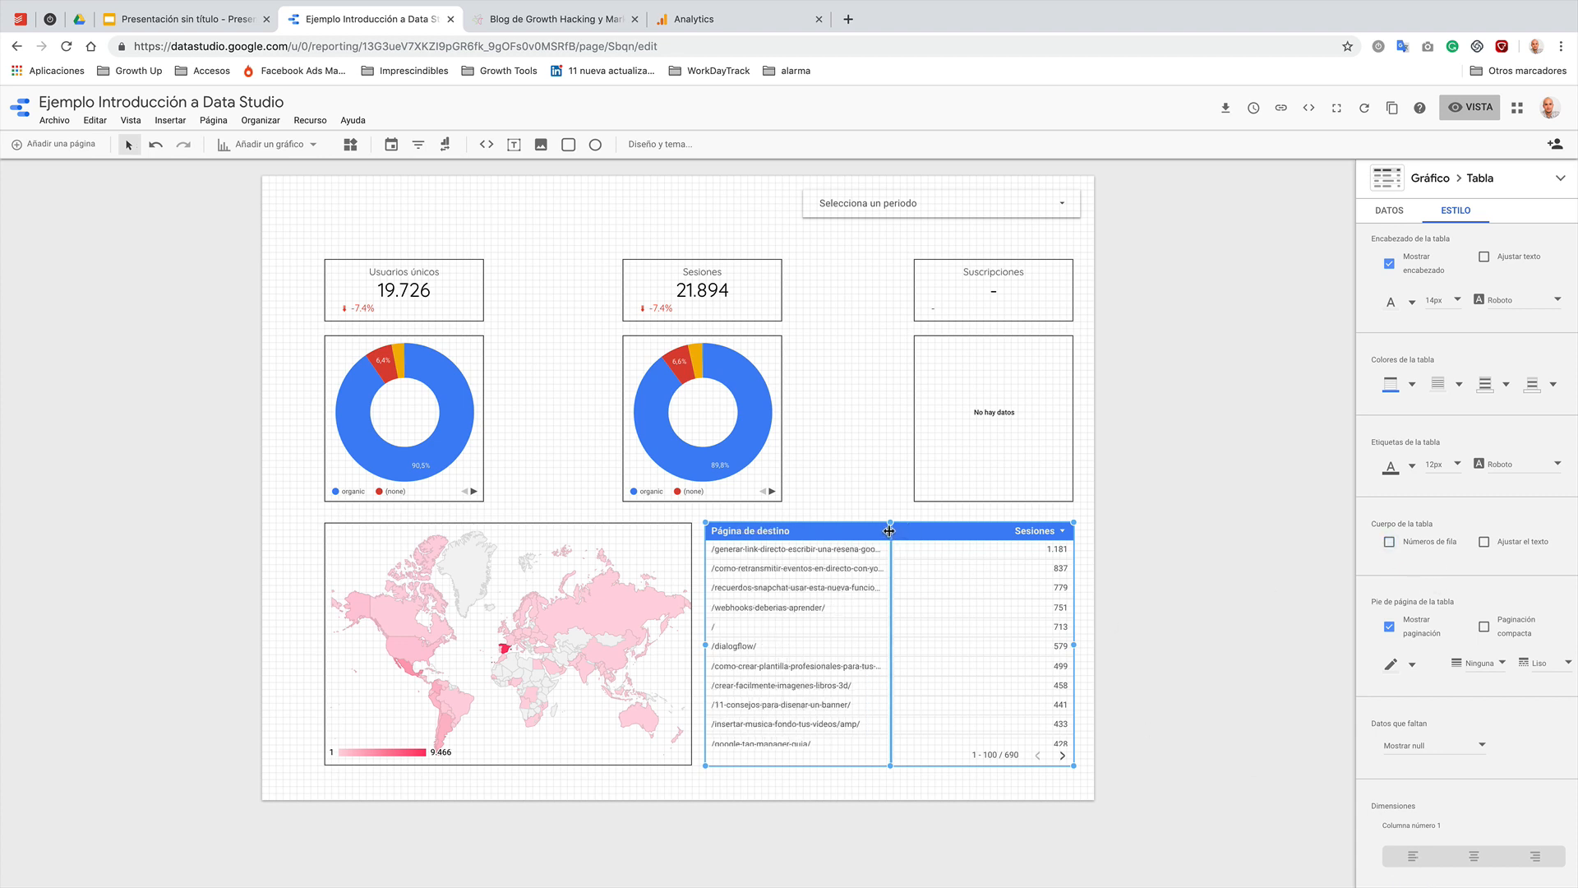
pyautogui.moveTo(891, 531); pyautogui.dragTo(1007, 538)
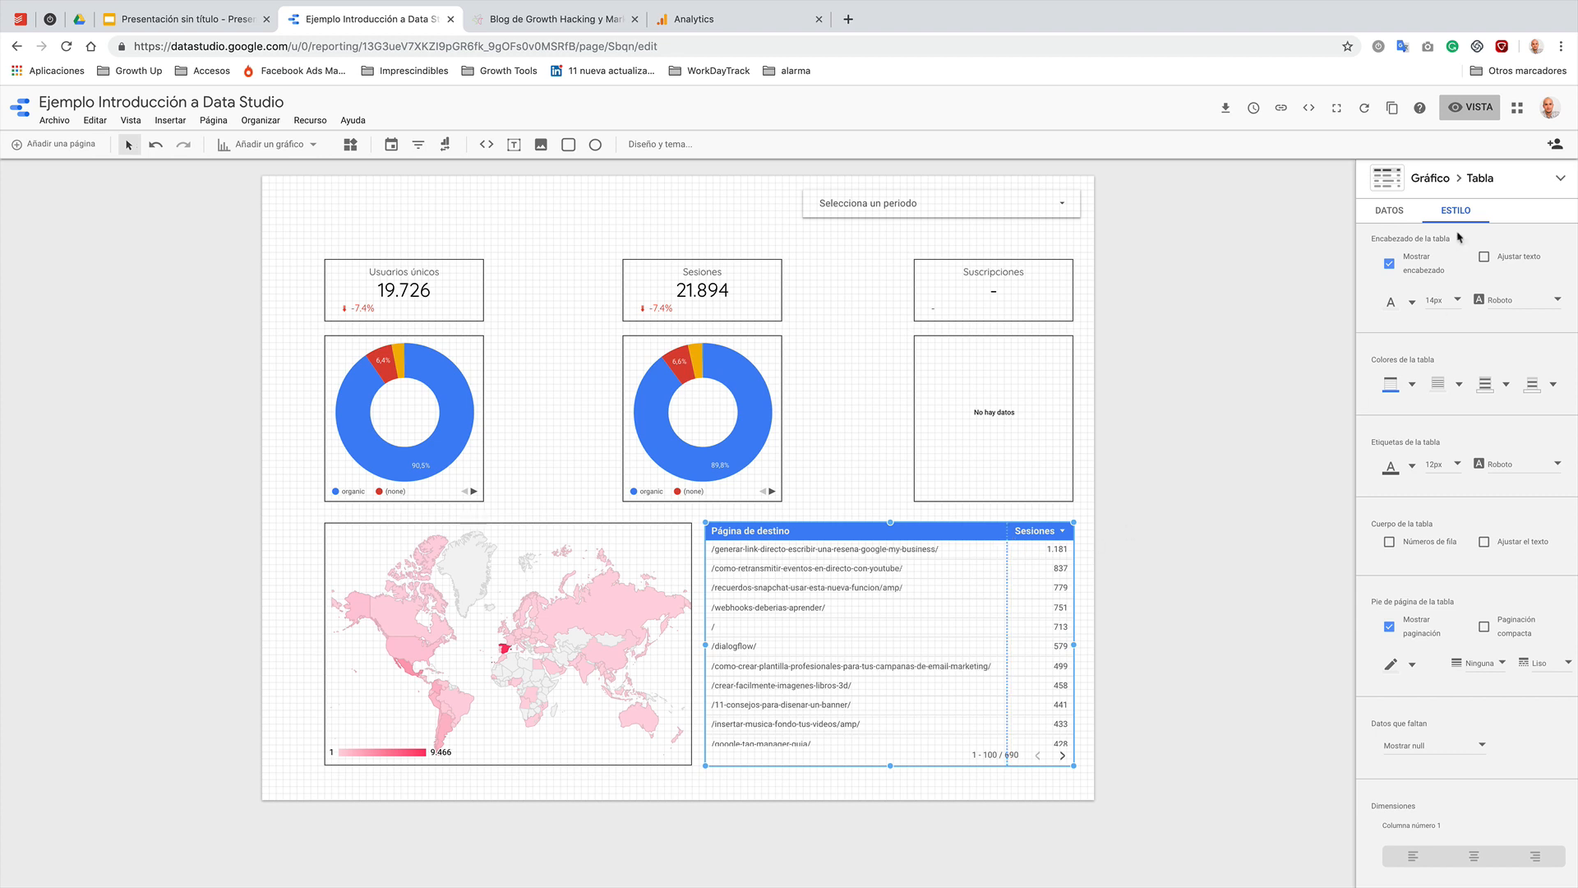
pyautogui.click(1191, 449)
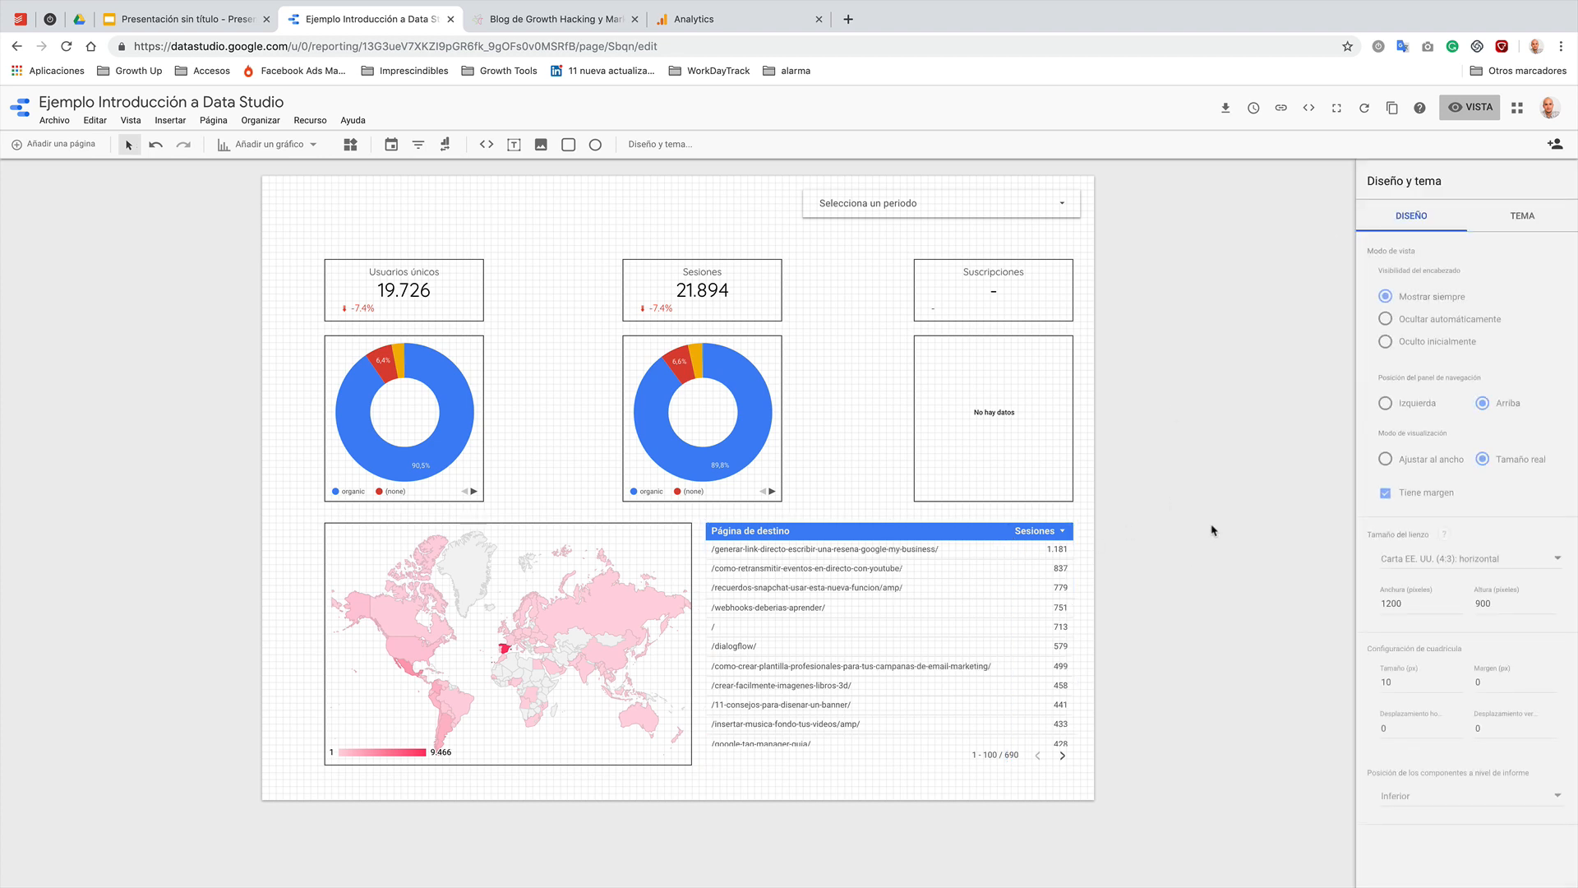
# - Give the landing-page table a dark grey border and deselect it
pyautogui.click(1470, 216)
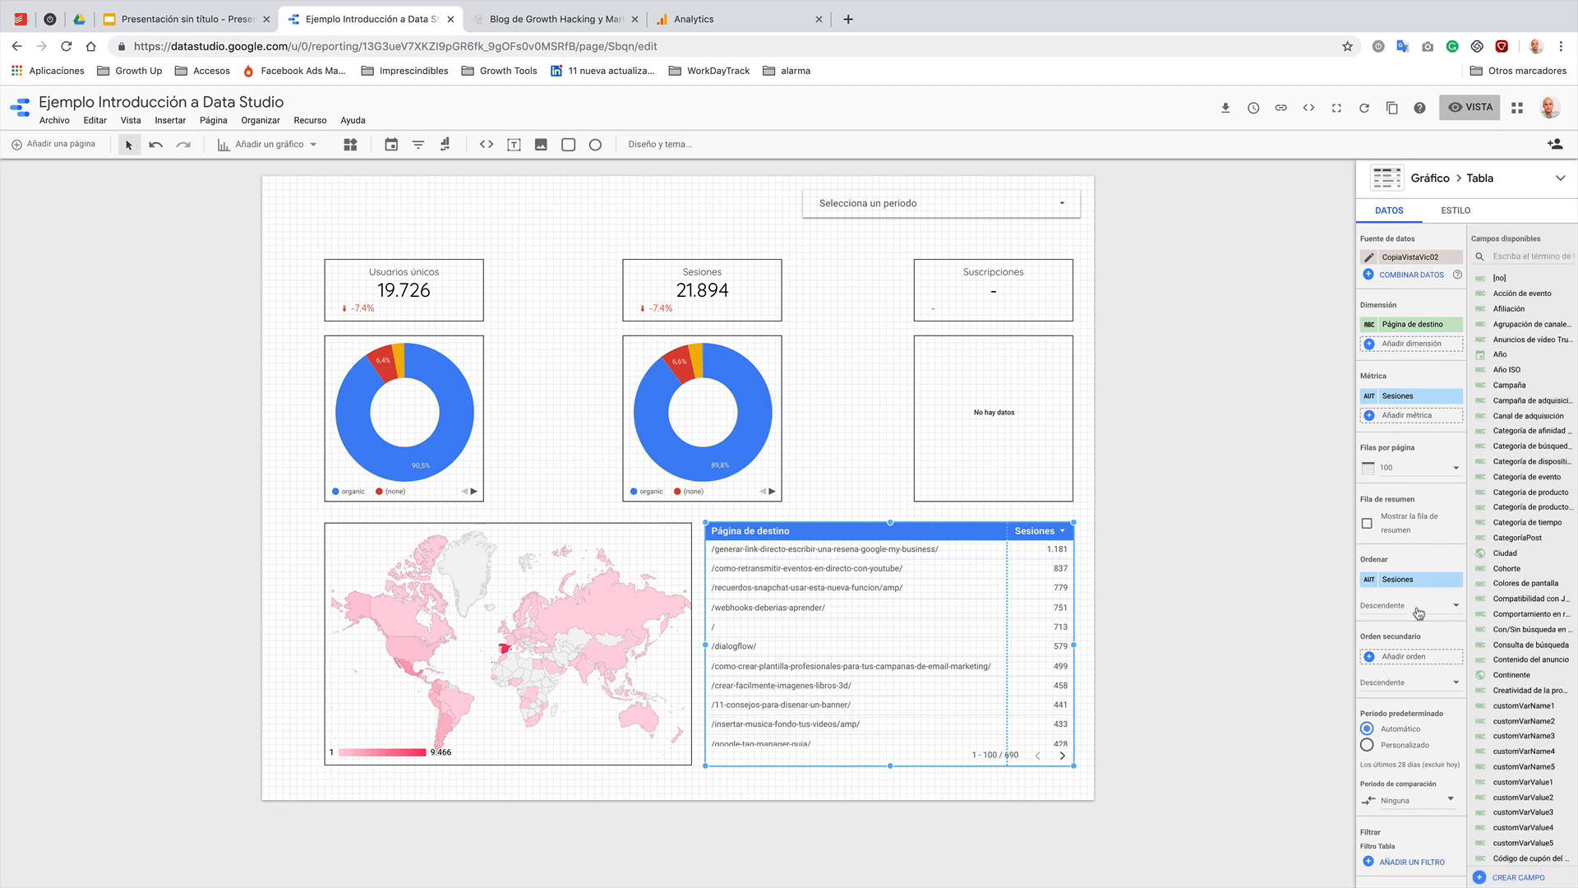
pyautogui.scroll(-2, 1444, 724)
pyautogui.scroll(-8, 1448, 781)
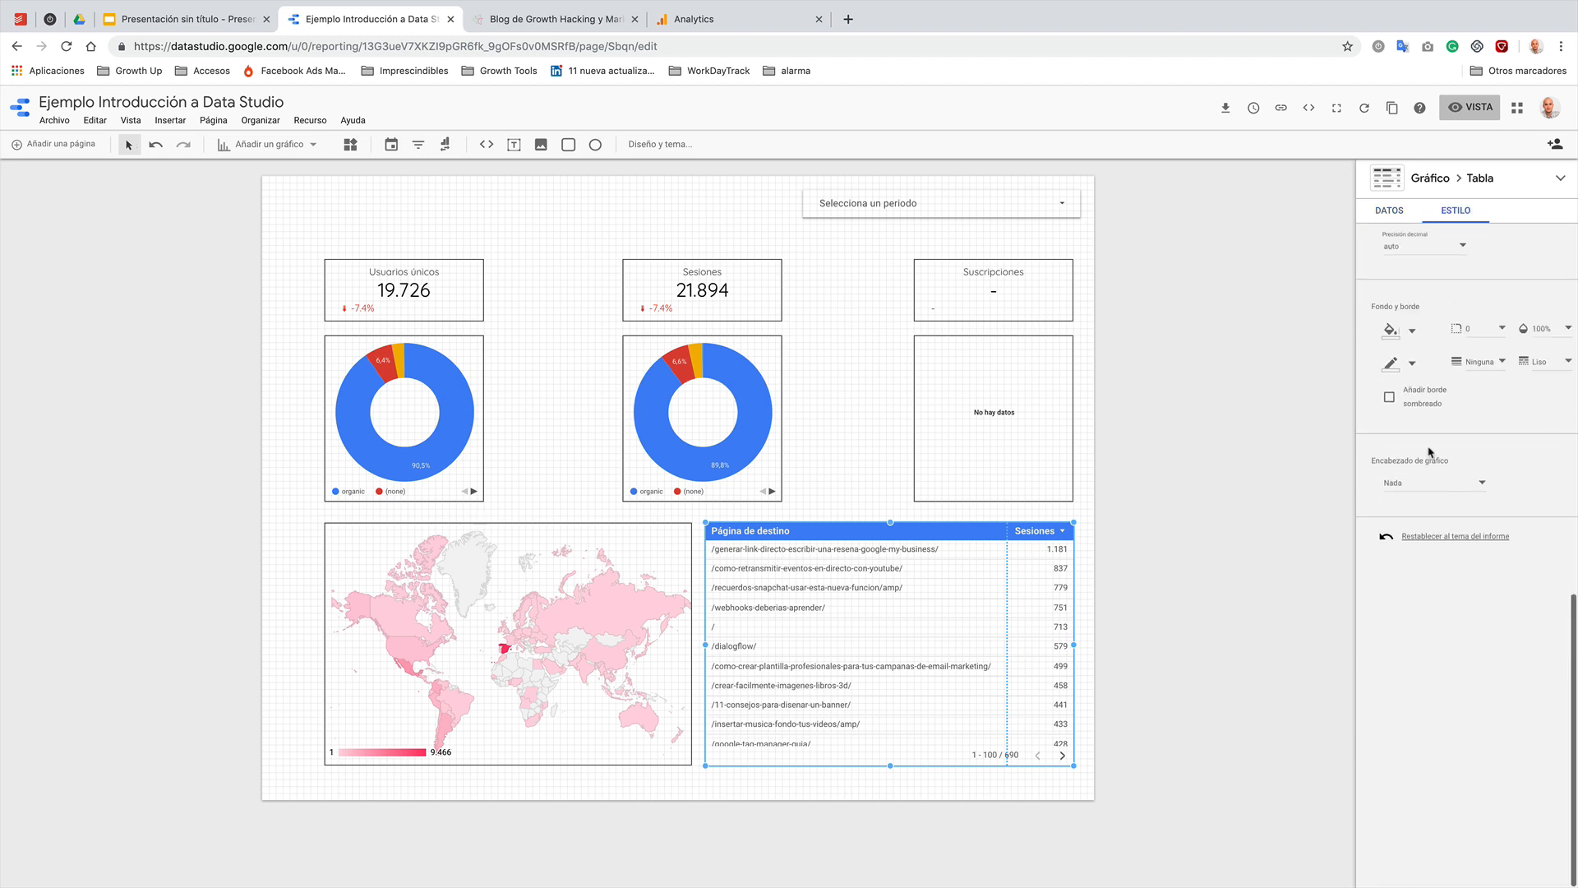
pyautogui.scroll(3, 1431, 451)
pyautogui.click(1411, 558)
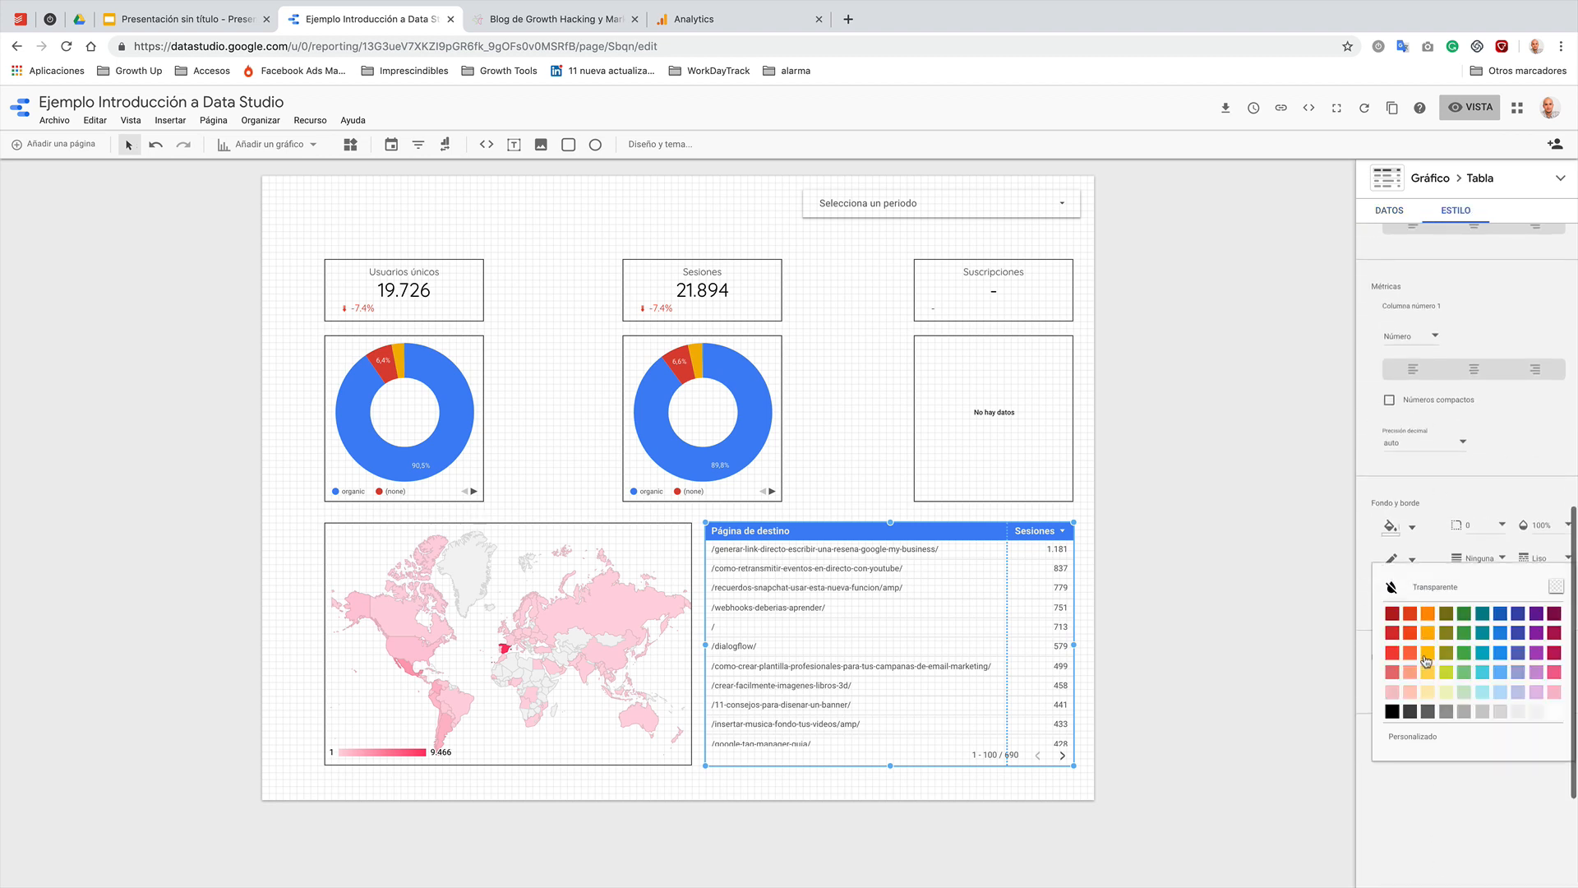
pyautogui.click(1413, 712)
pyautogui.click(1133, 359)
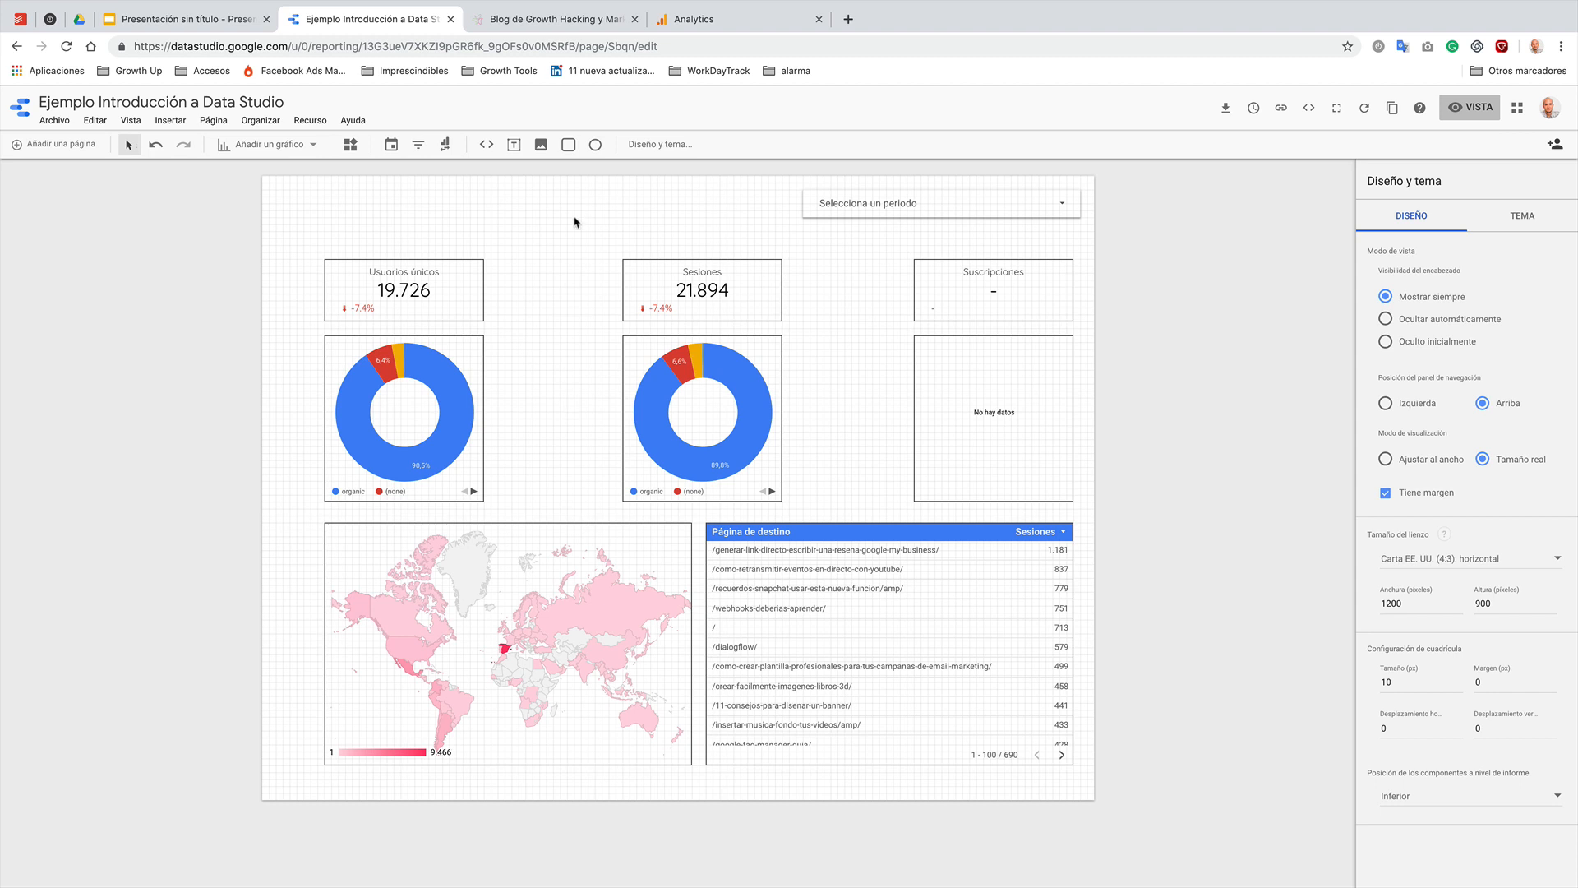
# - Move the Sesiones scorecard and its donut chart together to sit directly beside the Usuarios únicos pair
pyautogui.moveTo(575, 236); pyautogui.dragTo(814, 517)
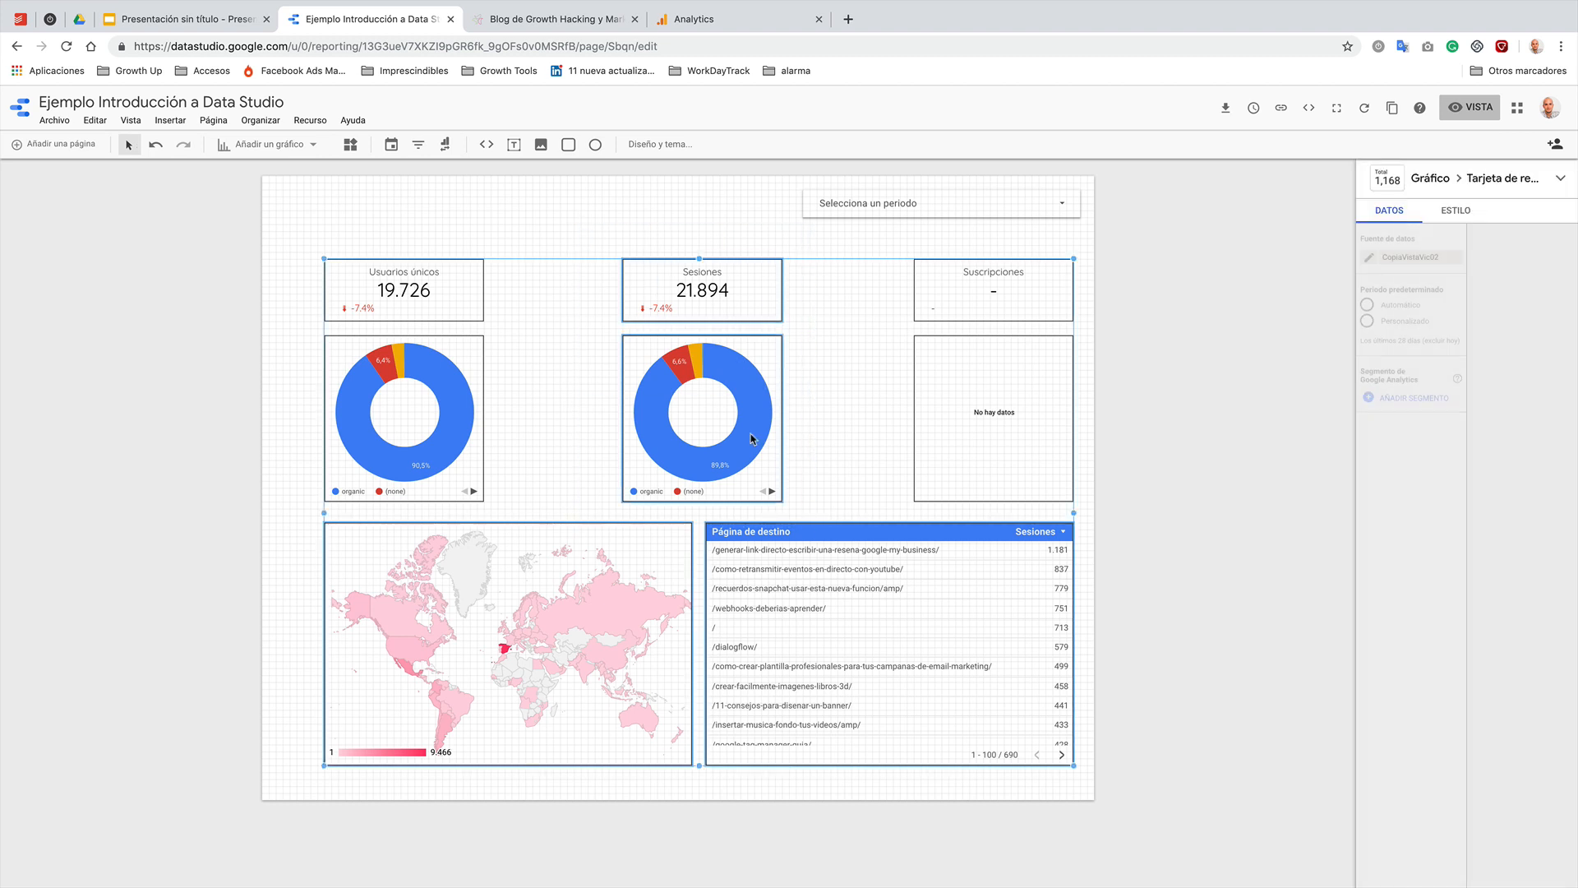
pyautogui.click(849, 446)
pyautogui.click(743, 317)
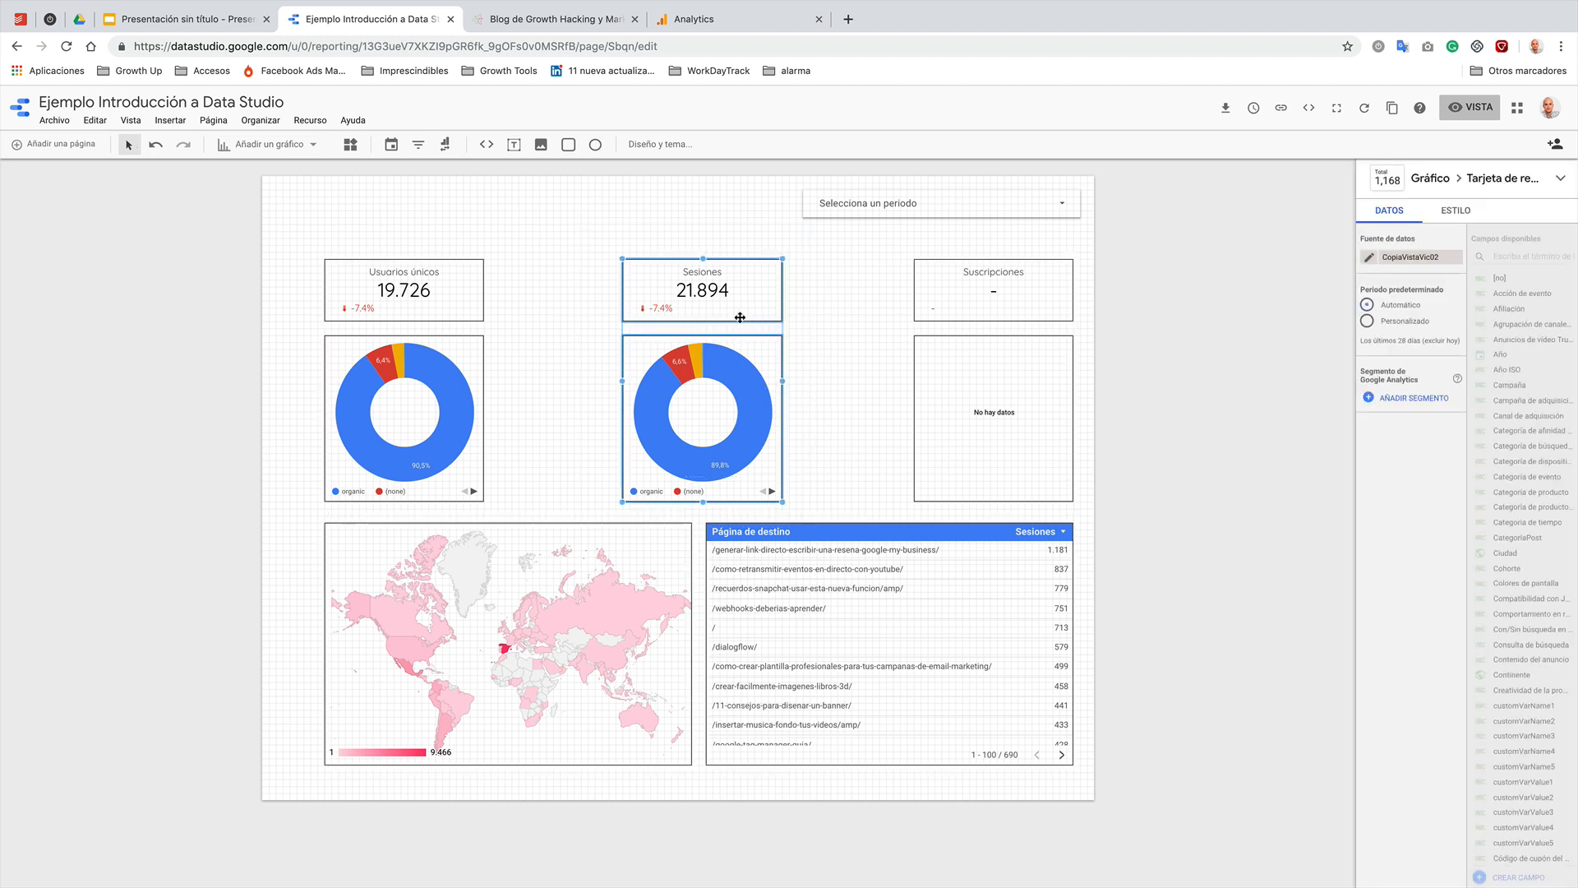
pyautogui.moveTo(743, 316); pyautogui.dragTo(619, 318)
pyautogui.click(826, 361)
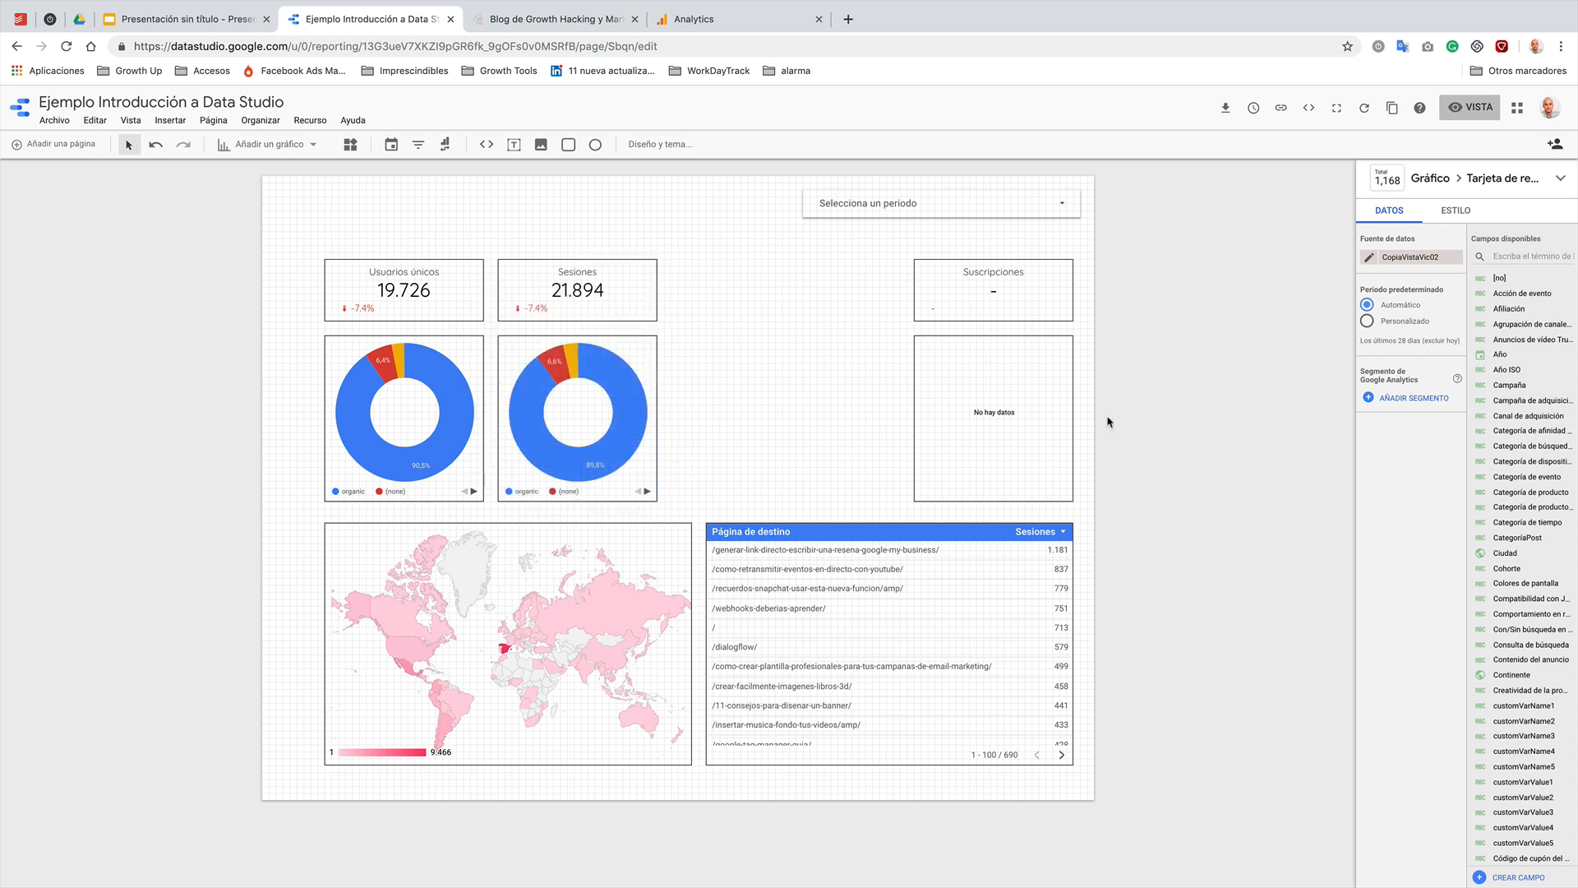
# - Move the Suscripciones scorecard and its empty donut chart together next to the Sesiones pair
pyautogui.click(1000, 412)
pyautogui.moveTo(1000, 412); pyautogui.dragTo(734, 401)
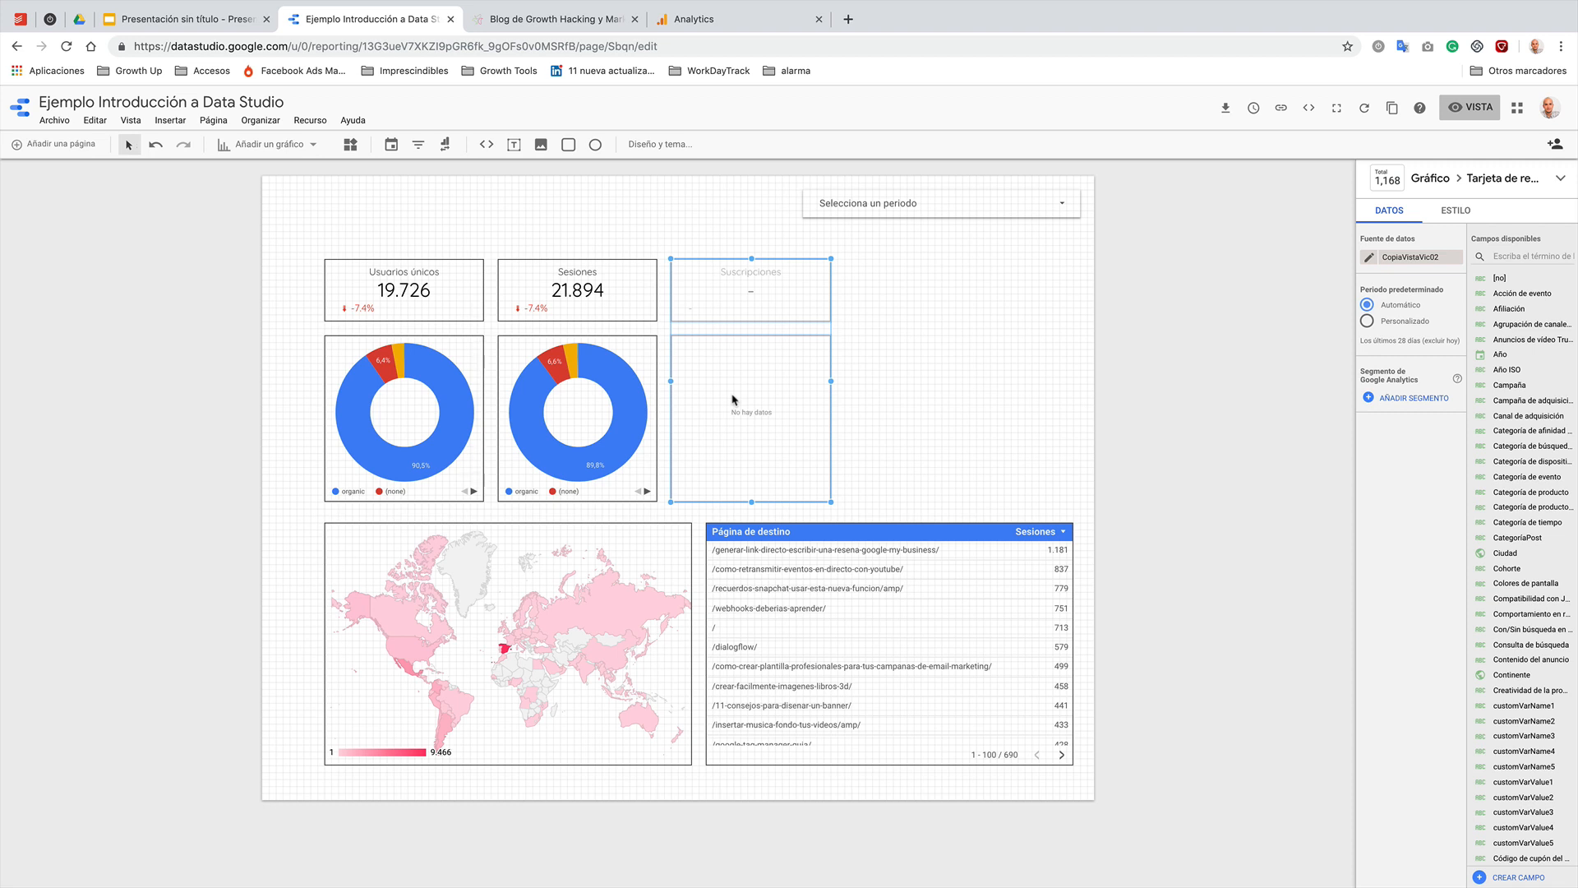
pyautogui.click(960, 373)
# - Add a time series chart, size it to the height of the scorecard and donut pairs, and park it over the page's right edge
pyautogui.click(256, 146)
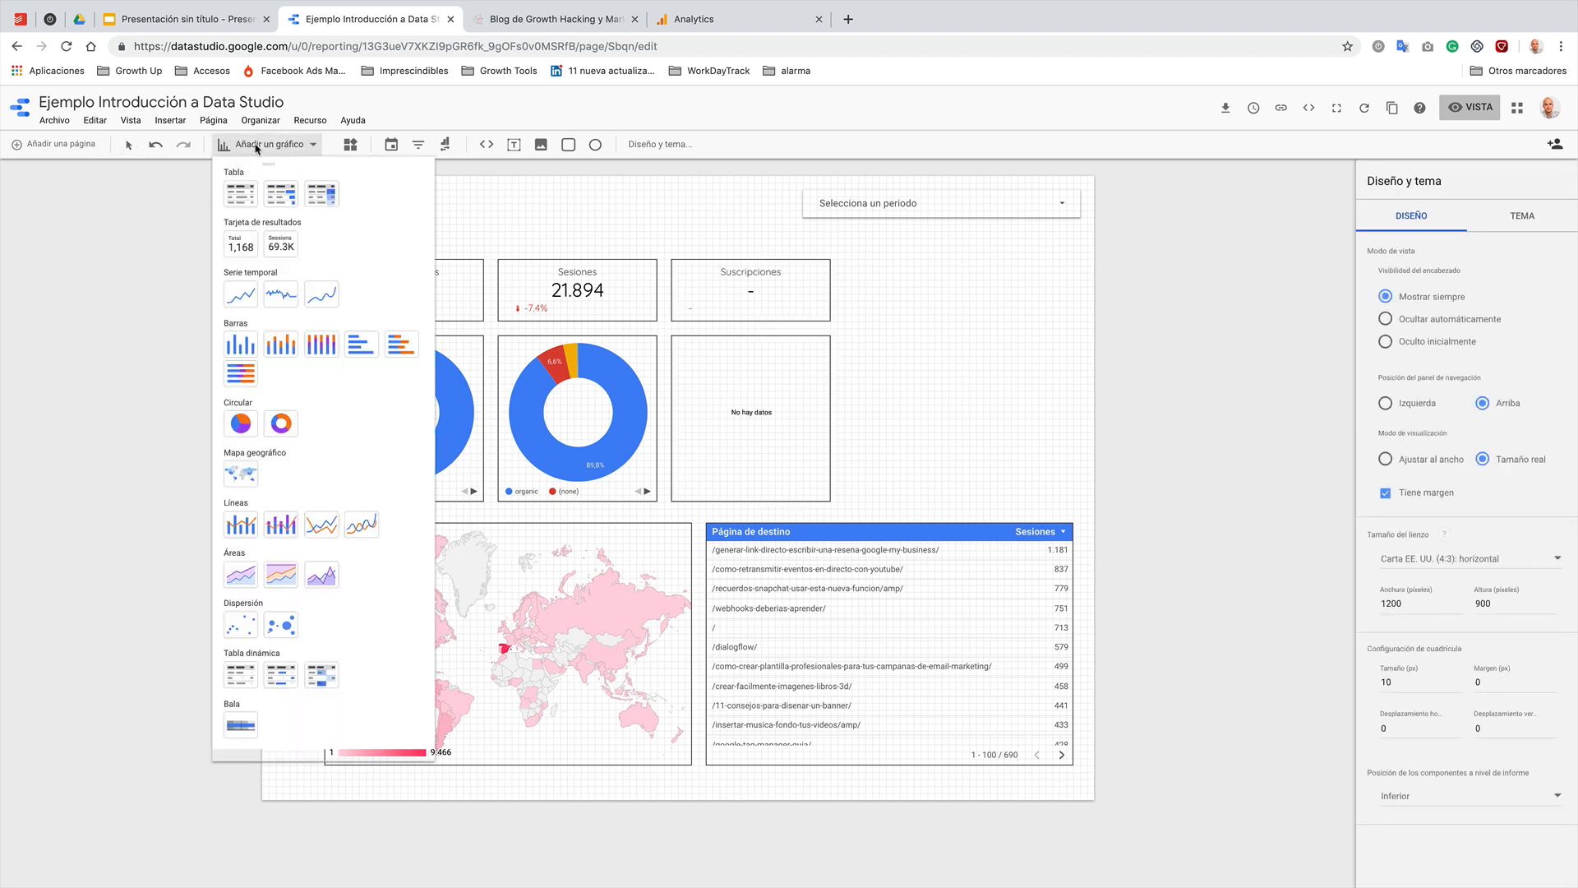
pyautogui.click(244, 296)
pyautogui.moveTo(652, 211); pyautogui.dragTo(954, 284)
pyautogui.moveTo(1120, 347); pyautogui.dragTo(1087, 347)
pyautogui.moveTo(960, 433); pyautogui.dragTo(970, 508)
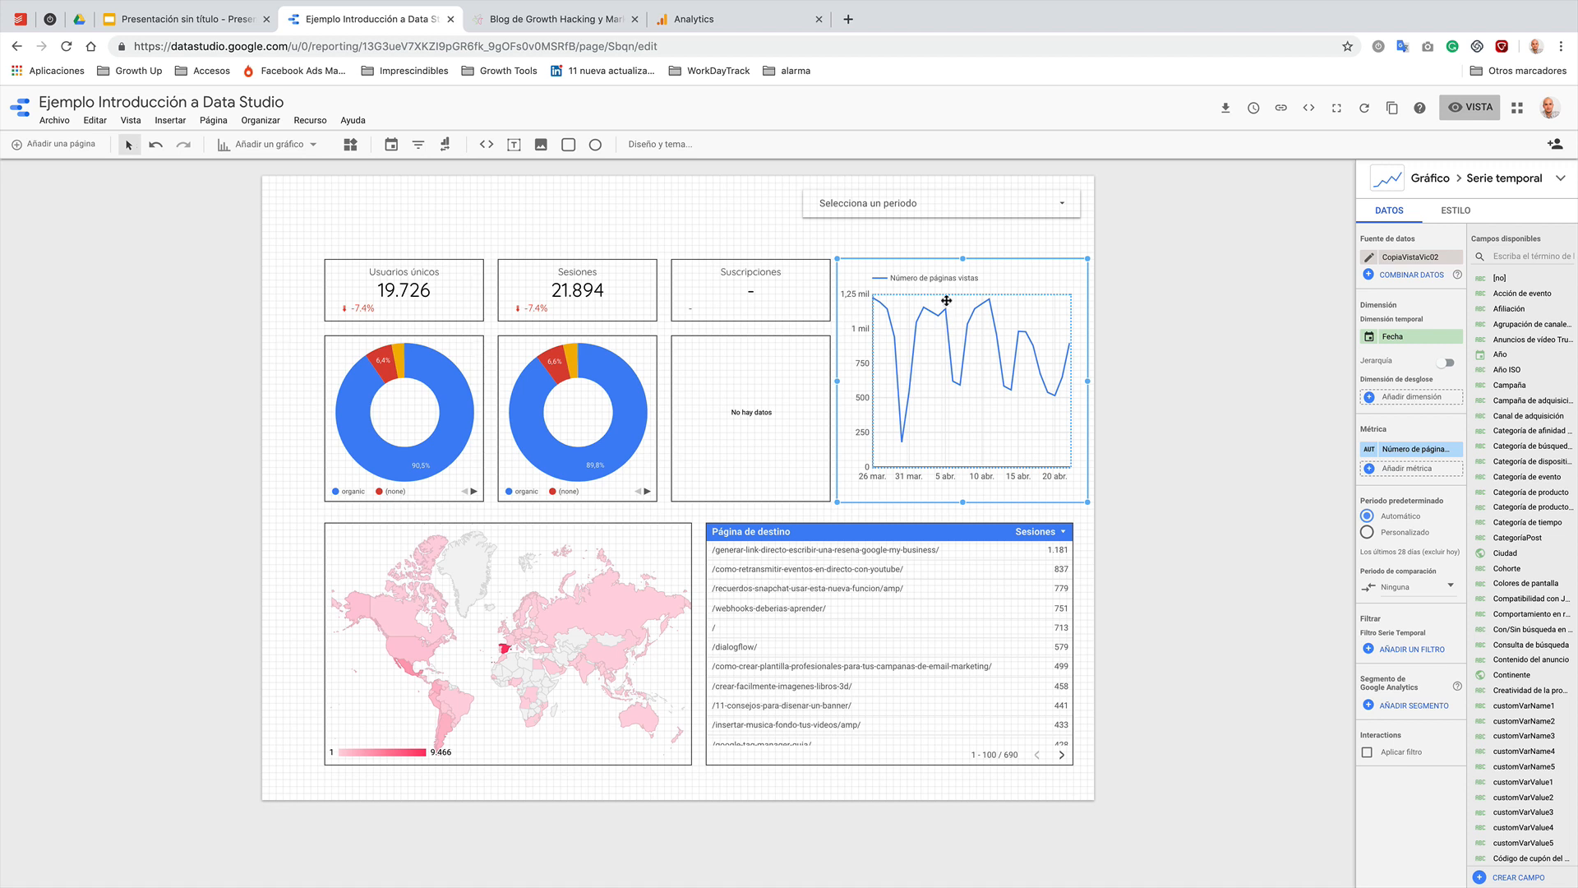
pyautogui.moveTo(996, 344); pyautogui.dragTo(1188, 323)
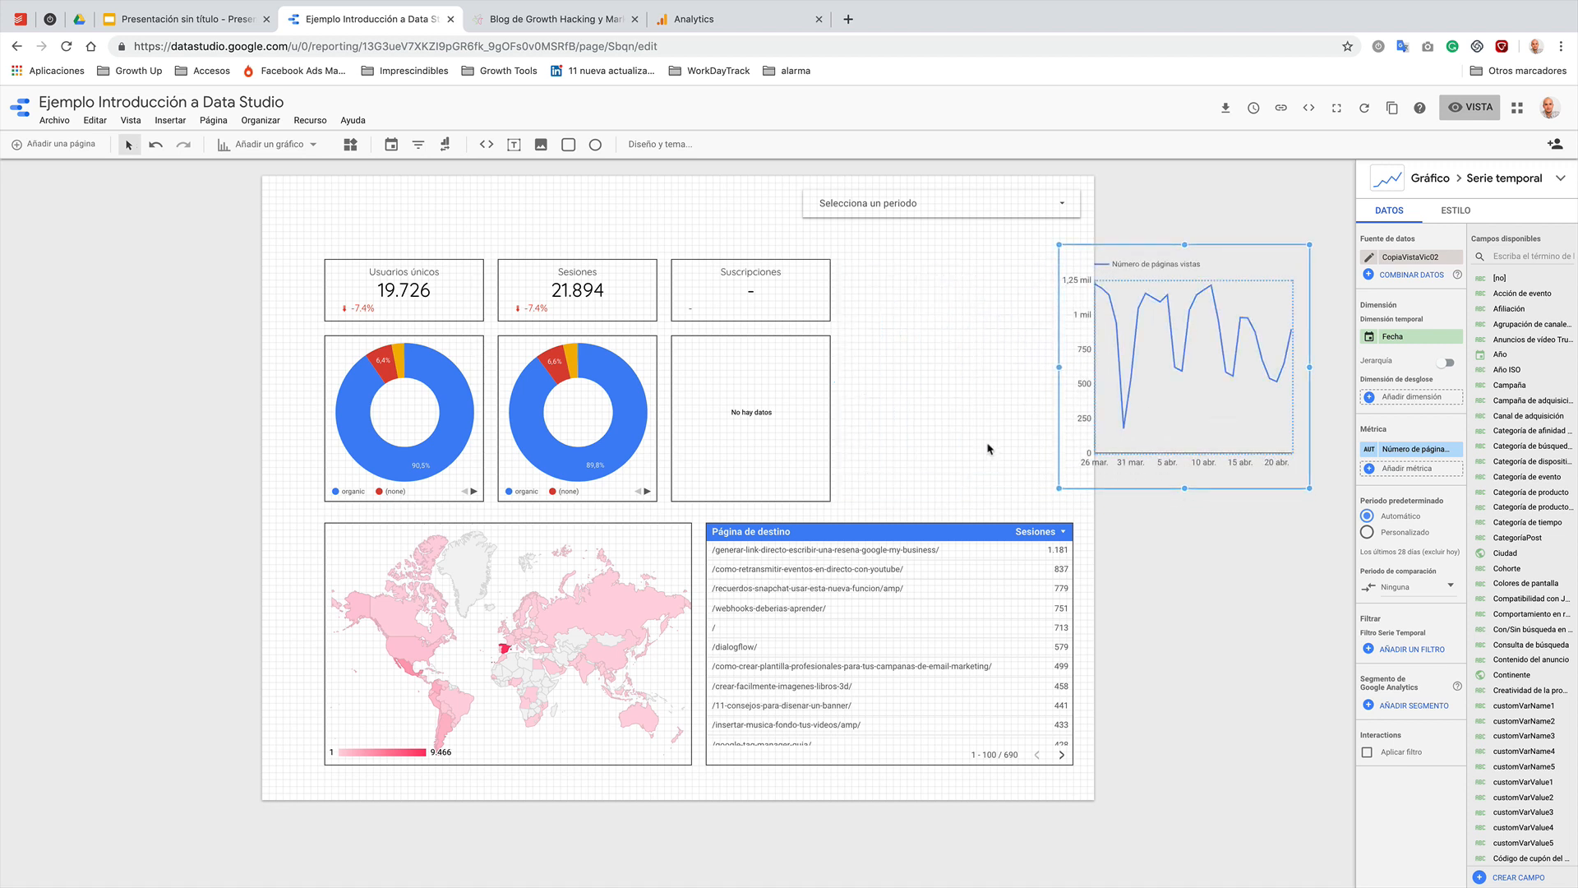
# - Move all scorecards and donuts together to the page's upper-left corner and bring the map and table up beneath them
pyautogui.click(945, 415)
pyautogui.moveTo(917, 431); pyautogui.dragTo(317, 248)
pyautogui.moveTo(610, 308); pyautogui.dragTo(568, 237)
pyautogui.click(853, 427)
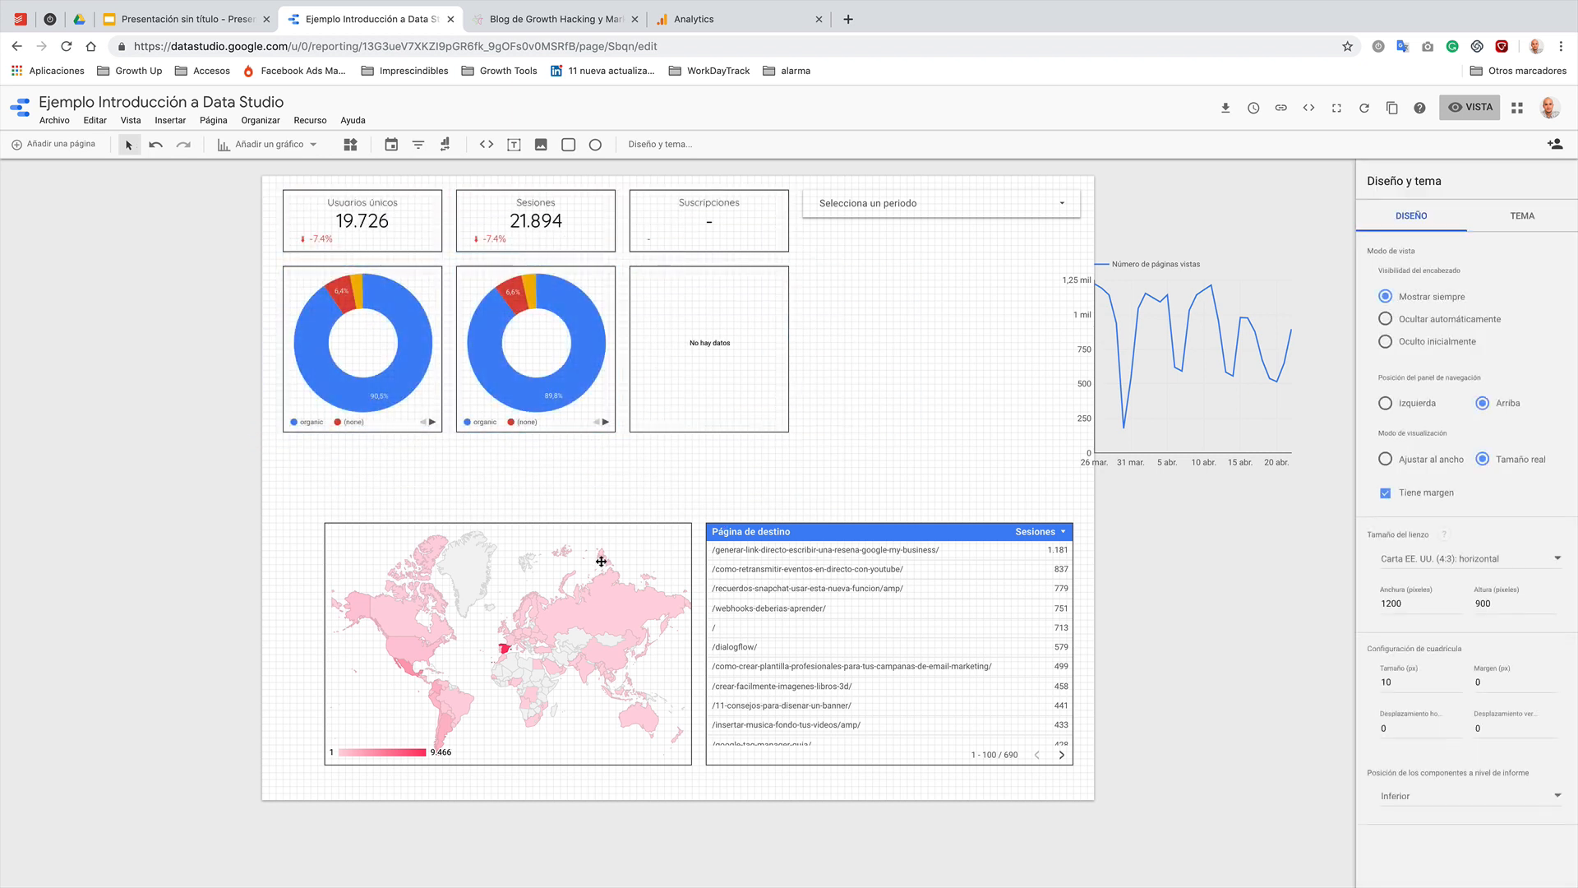
pyautogui.moveTo(602, 562); pyautogui.dragTo(567, 478)
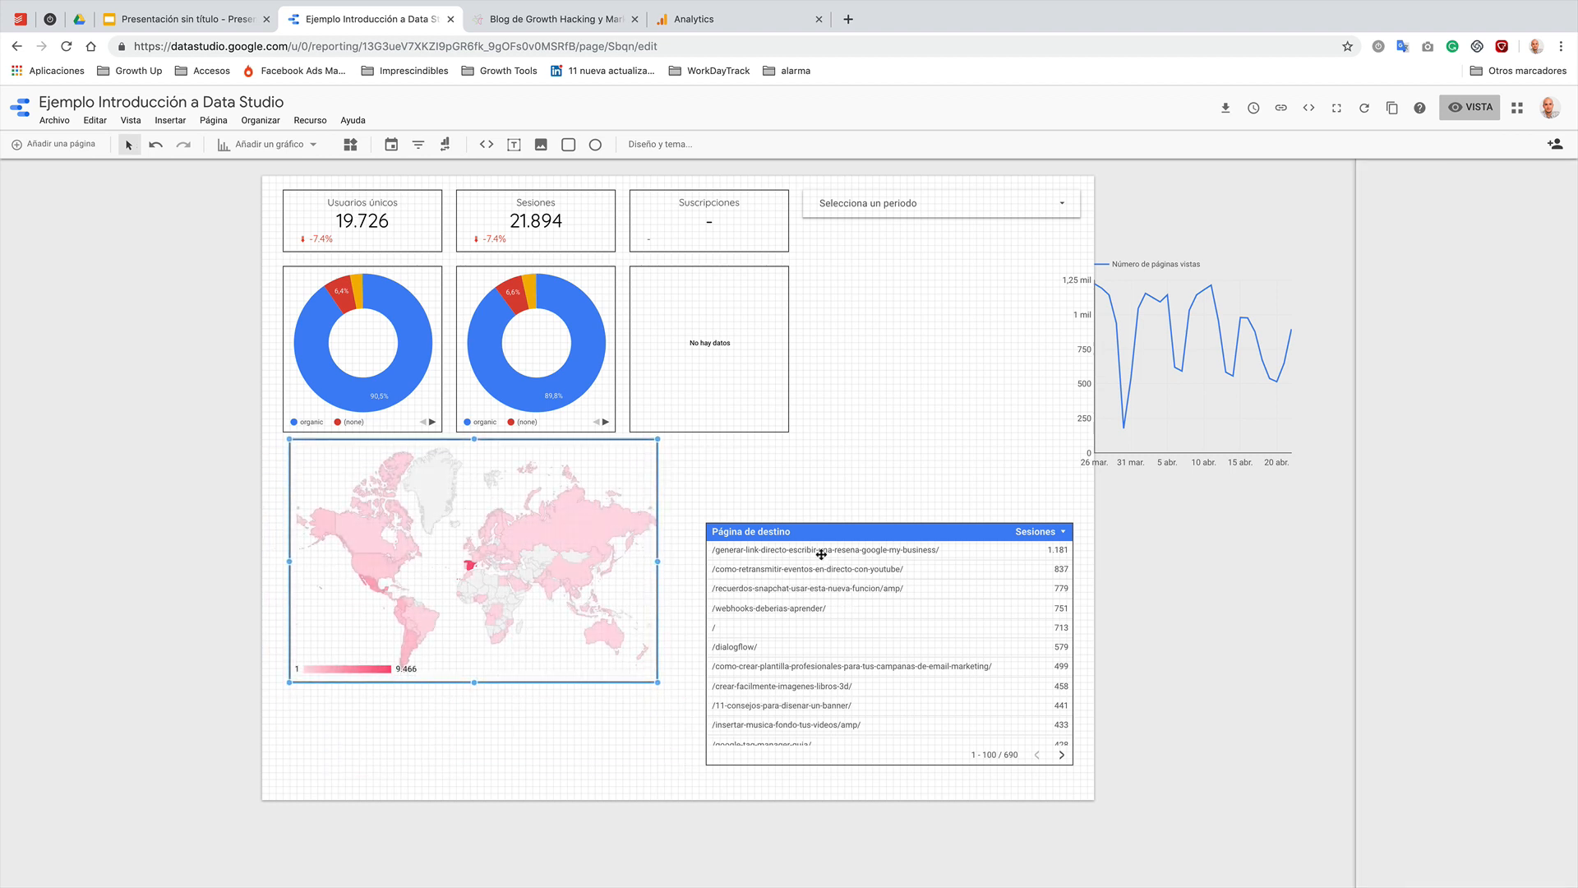
pyautogui.moveTo(822, 555); pyautogui.dragTo(826, 521)
# - Place the time series chart below the map and table, stretched across the page's width, and set its metric to Sesiones
pyautogui.moveTo(1142, 414); pyautogui.dragTo(368, 722)
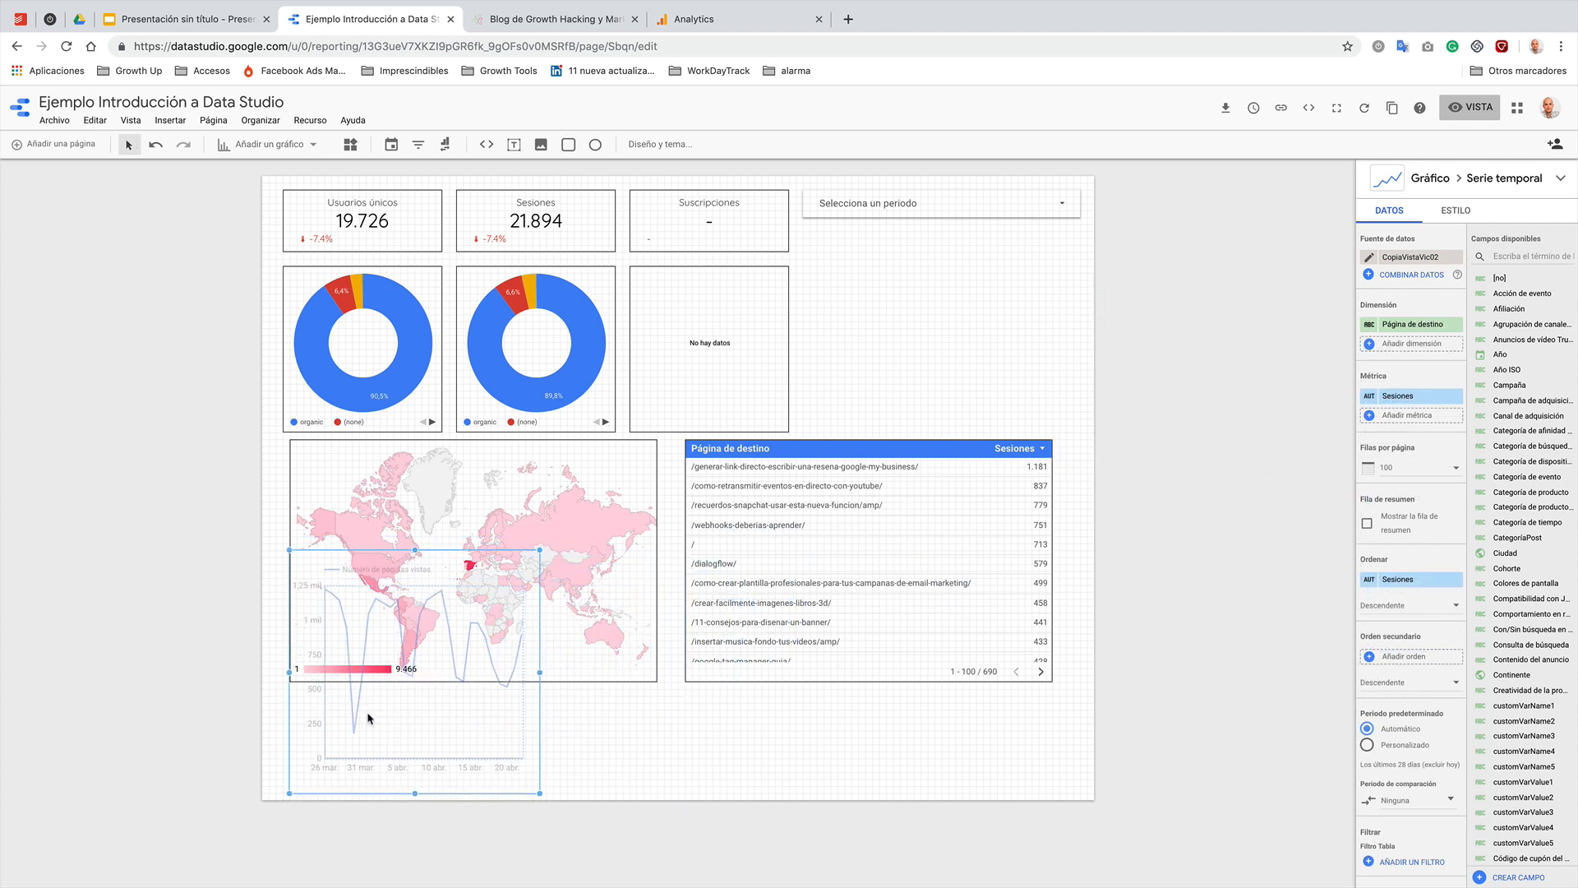
pyautogui.moveTo(540, 549); pyautogui.dragTo(1079, 696)
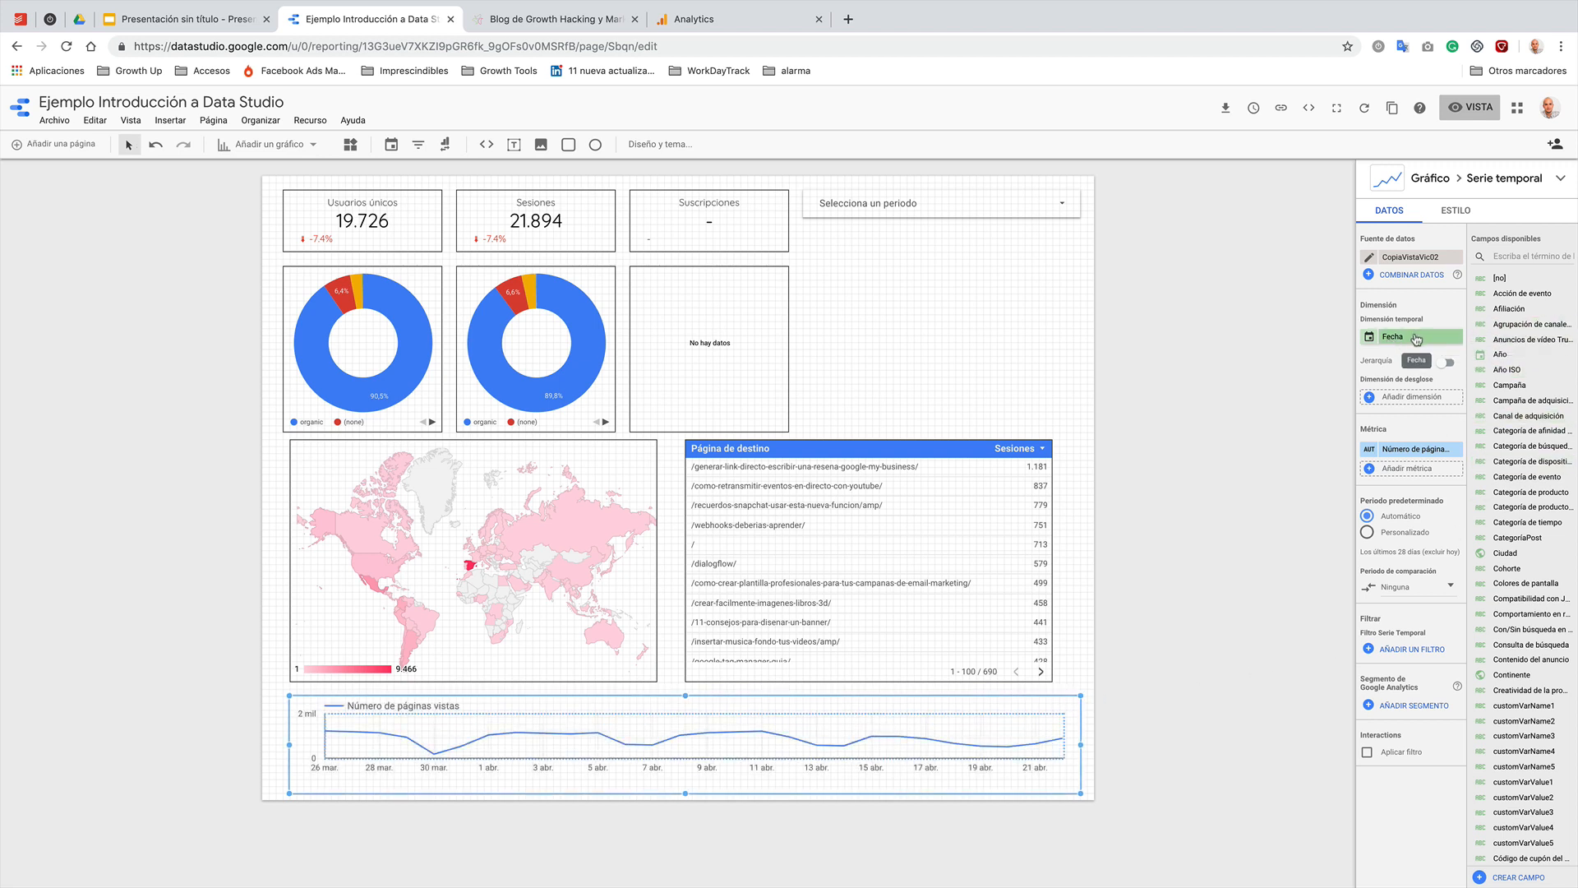
pyautogui.click(1501, 257)
pyautogui.write('sesiones')
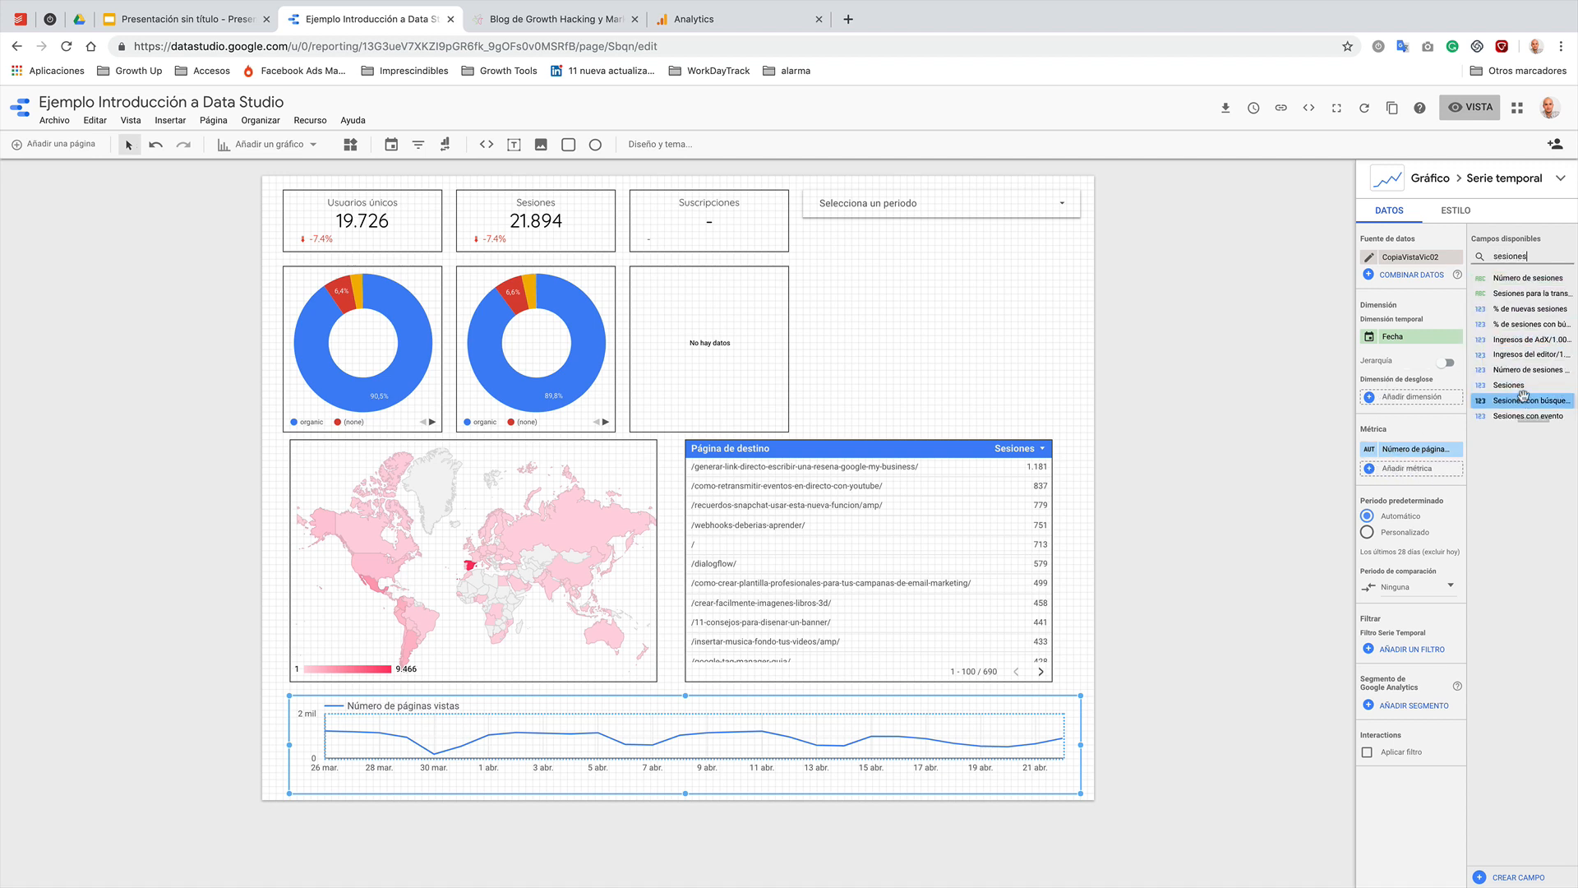
pyautogui.moveTo(1509, 385); pyautogui.dragTo(1415, 471)
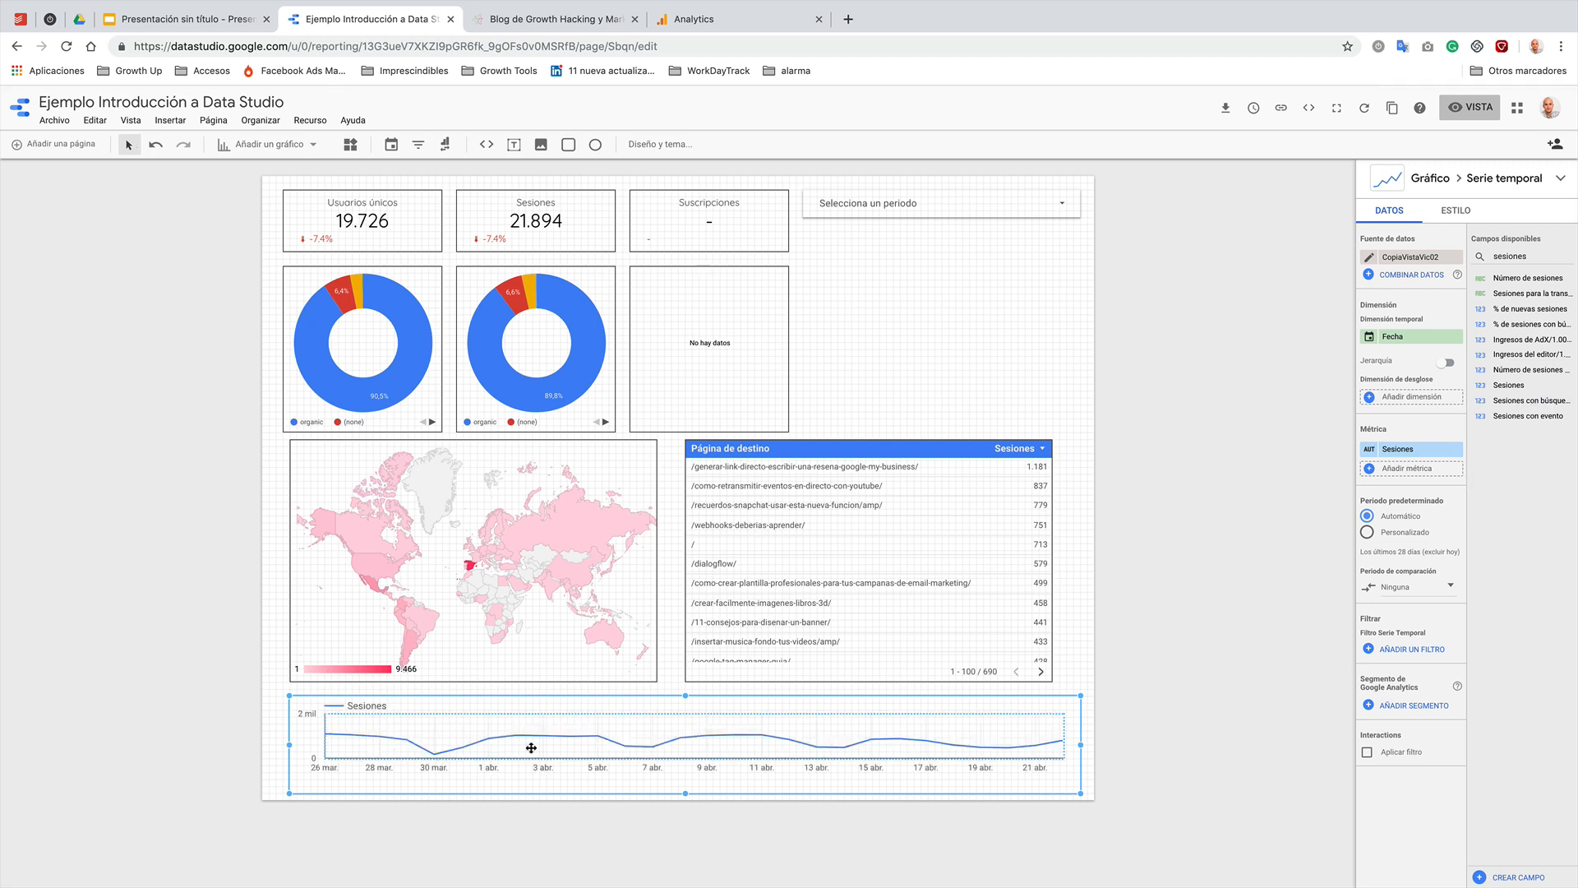
# - Move the landing-page table flush with the time series chart's right end and give the time series chart a dark border
pyautogui.moveTo(977, 614); pyautogui.dragTo(1001, 616)
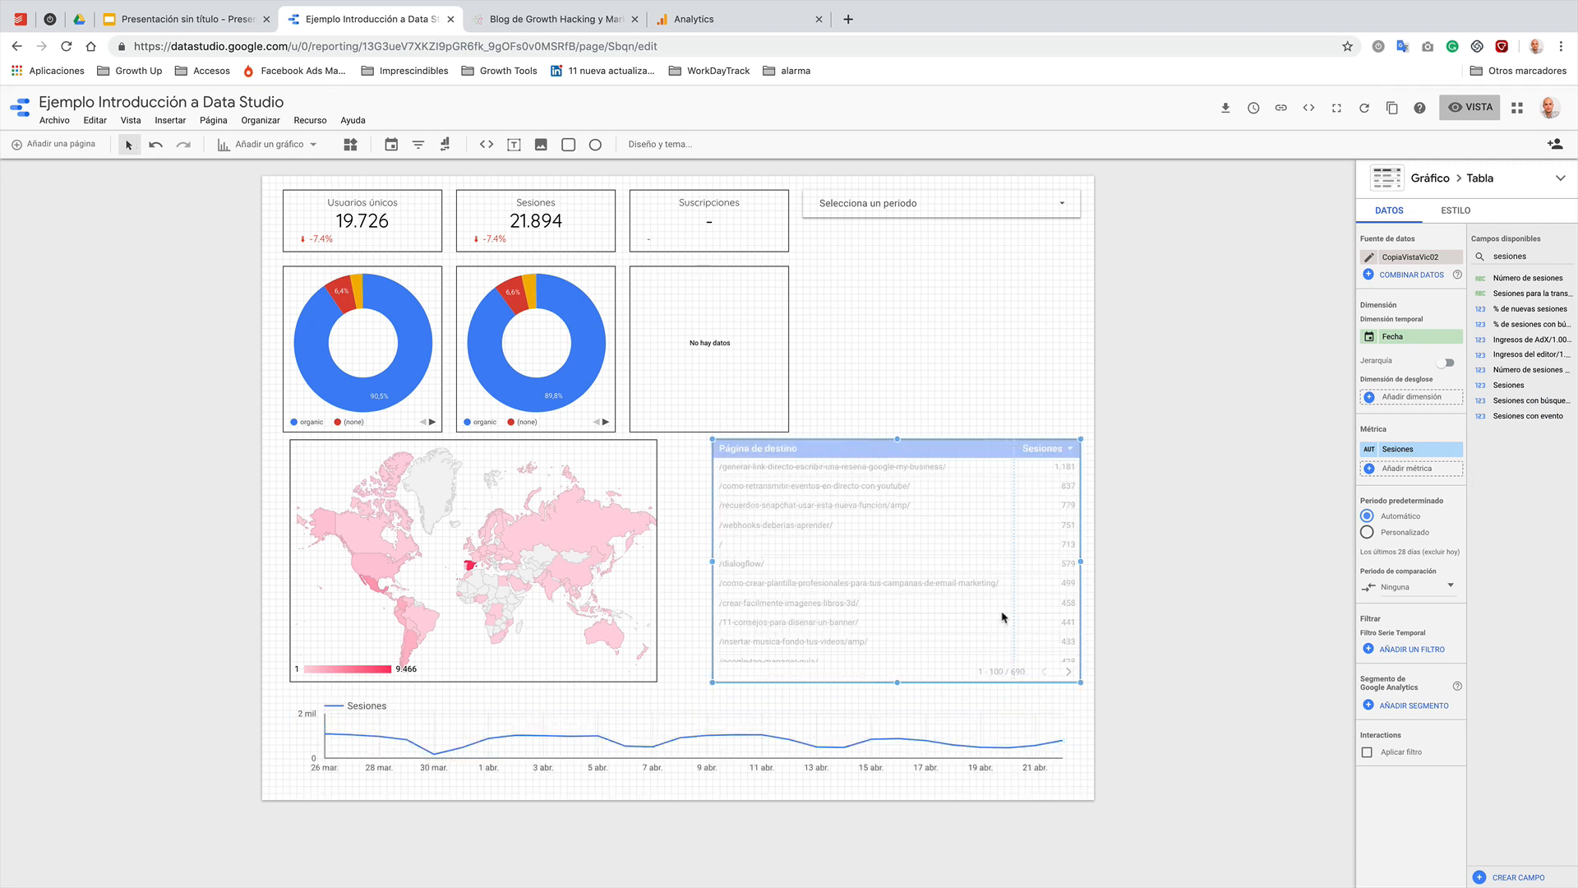
pyautogui.click(970, 709)
pyautogui.click(1457, 209)
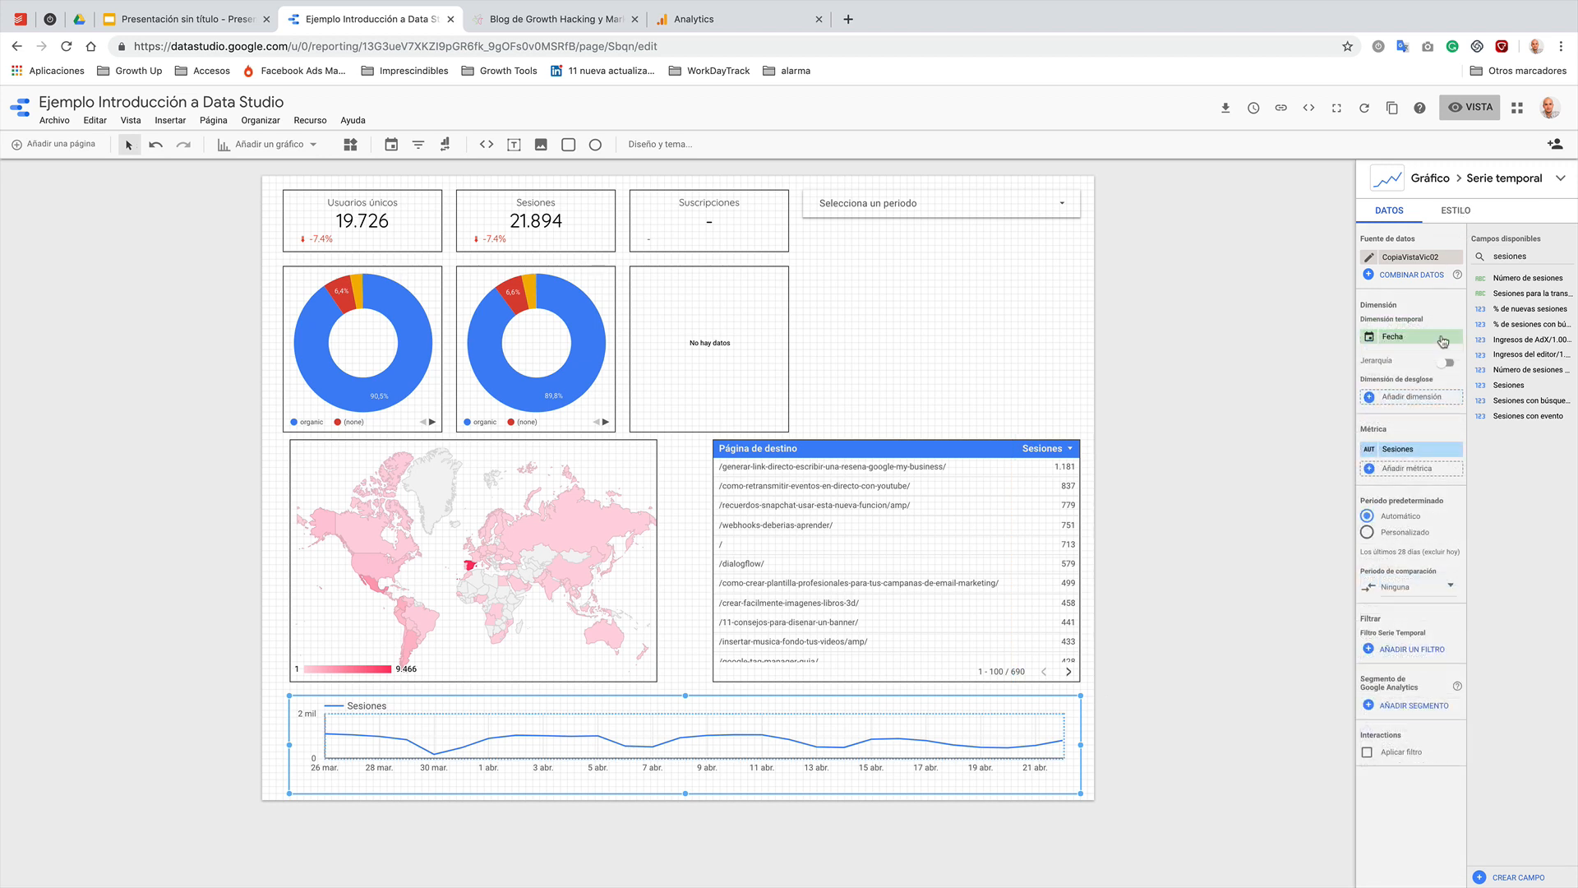
pyautogui.scroll(-10, 1427, 791)
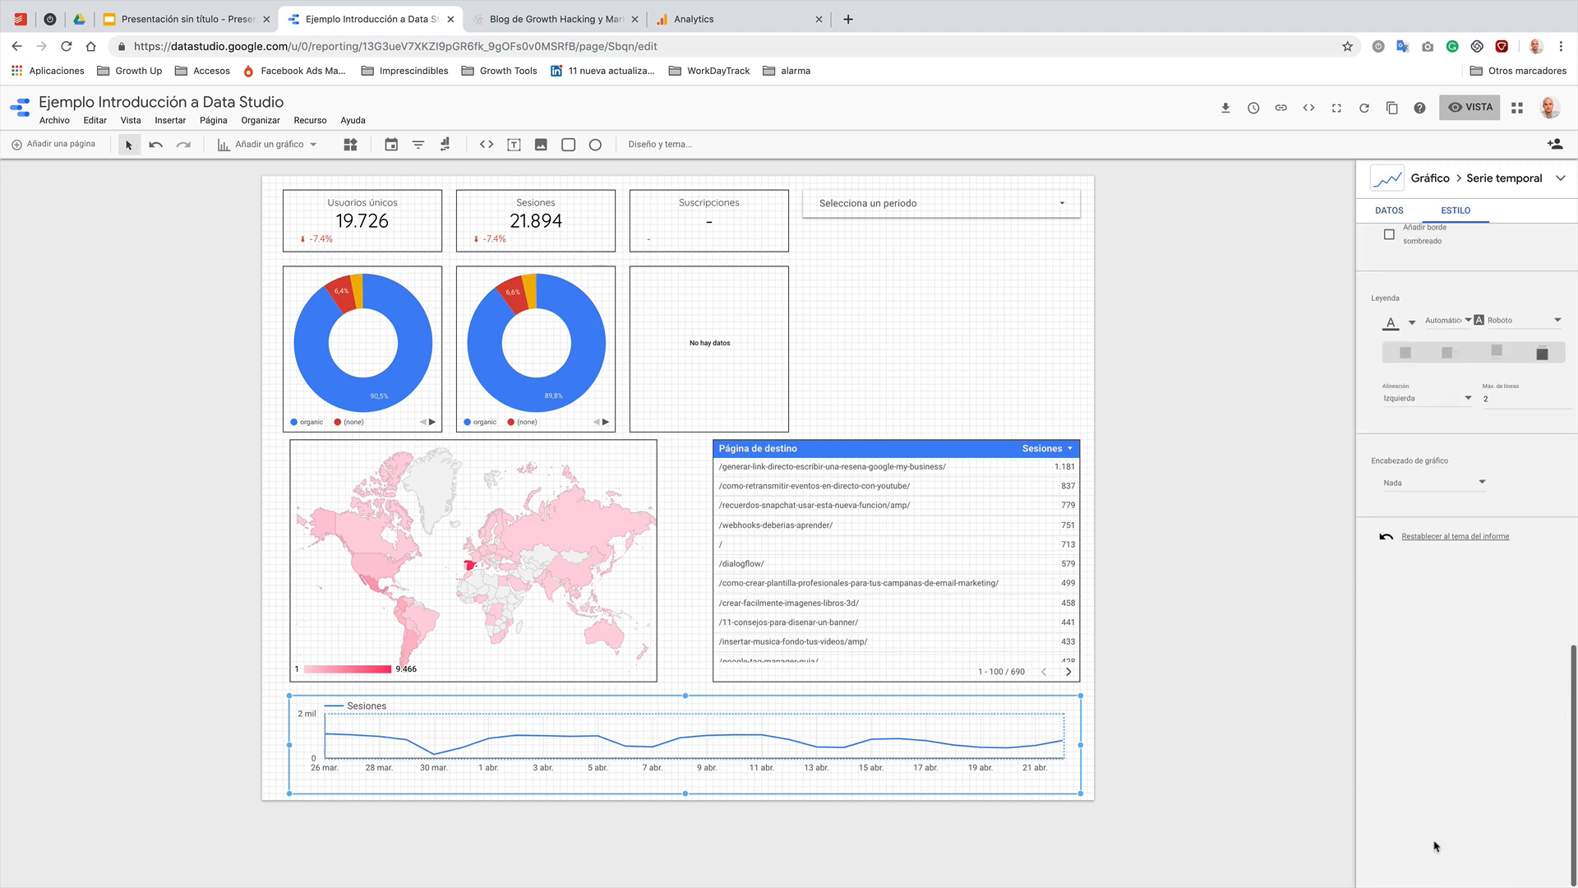
pyautogui.scroll(2, 1432, 453)
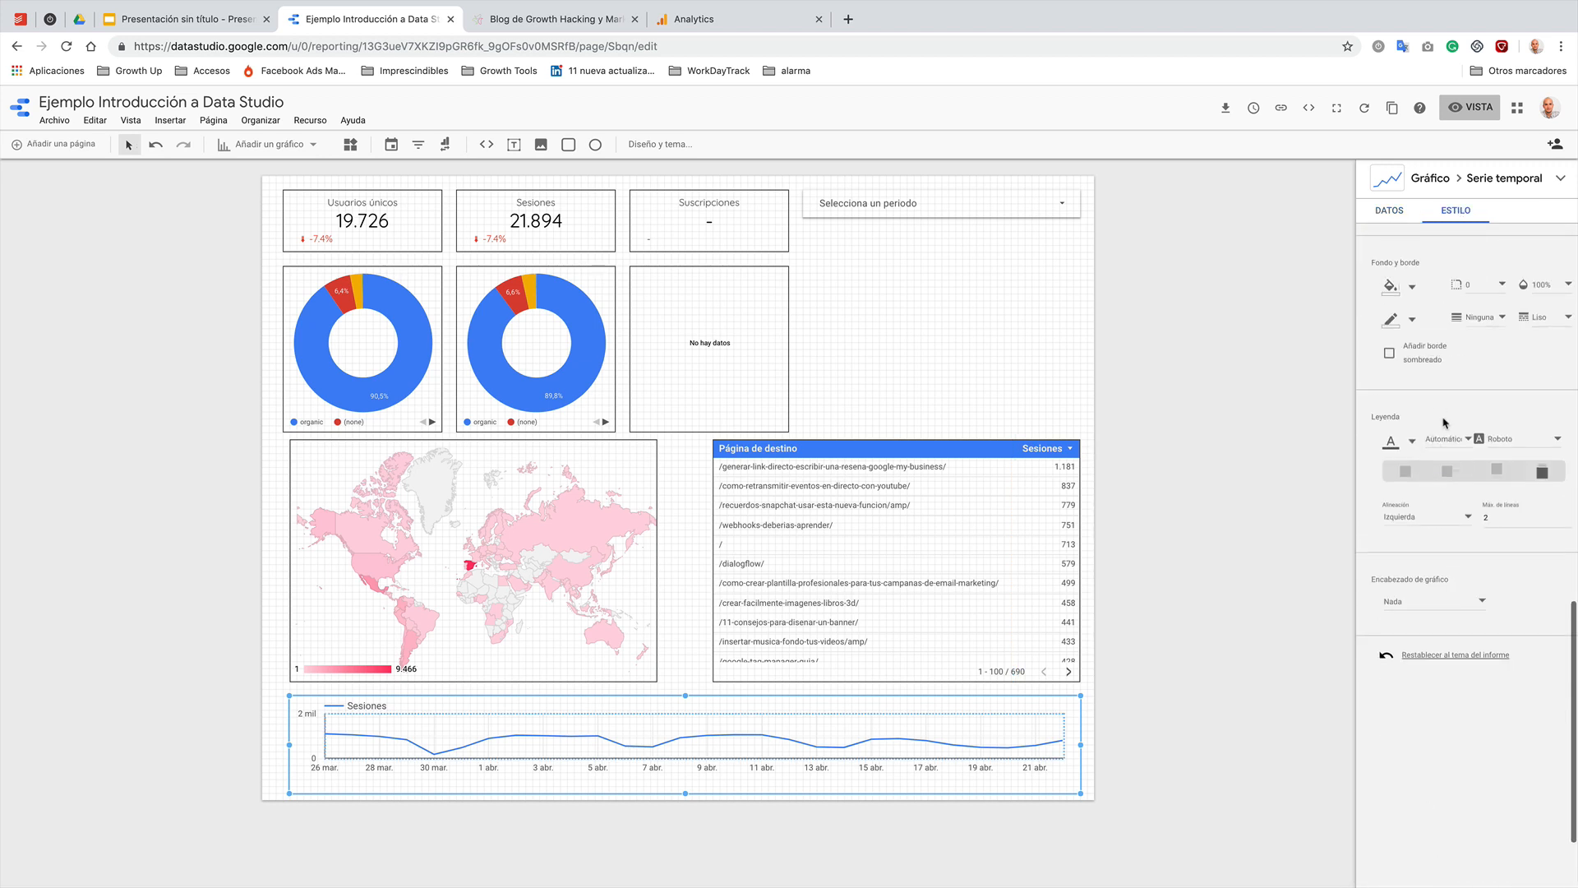
pyautogui.click(1414, 321)
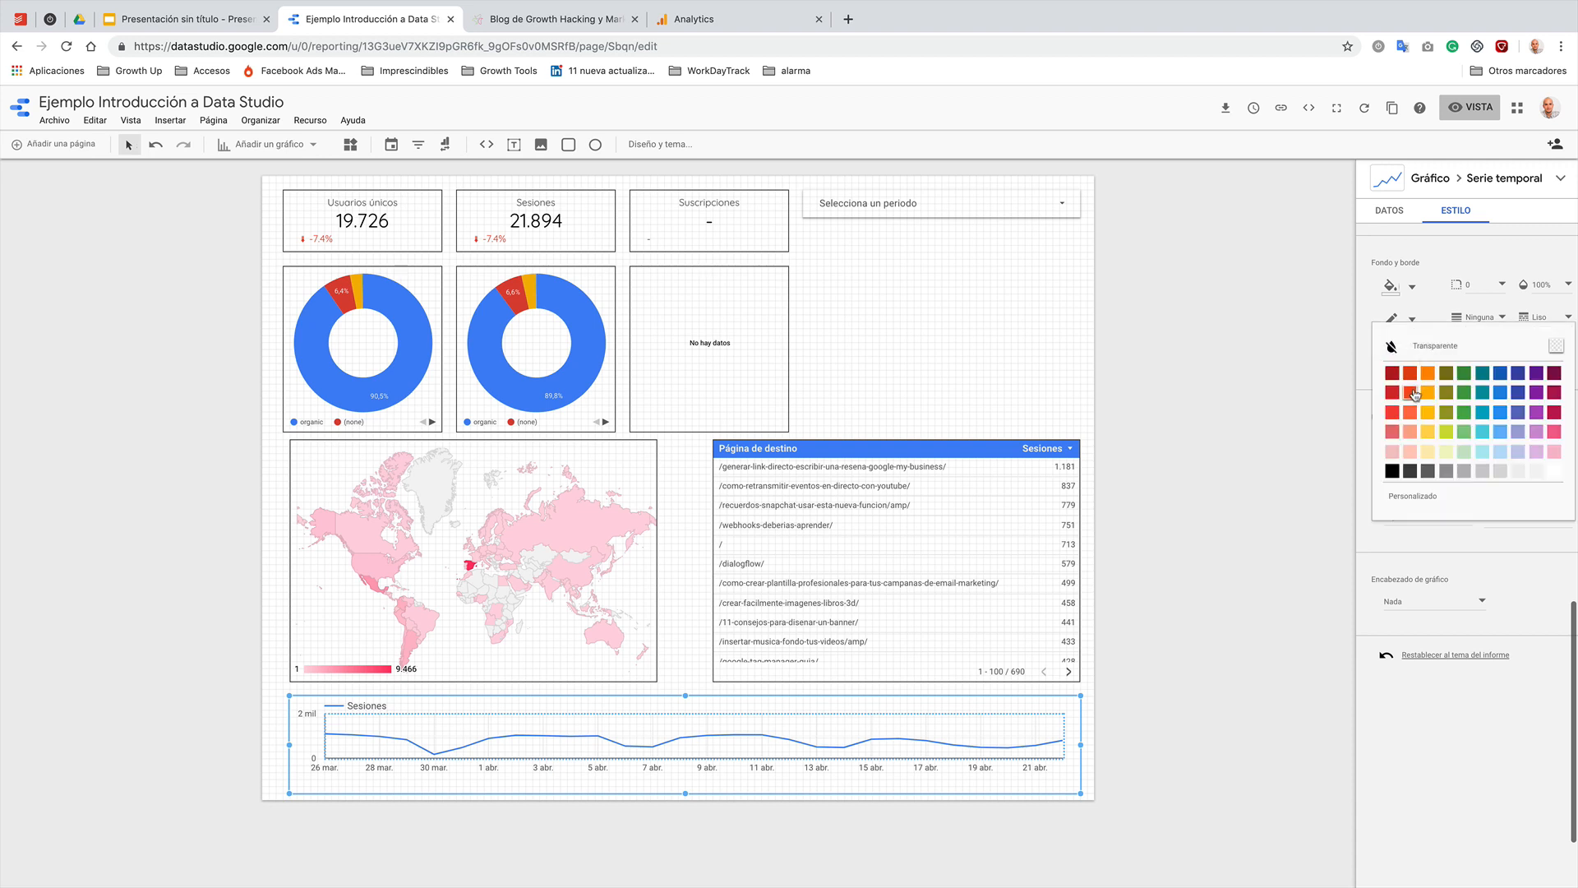
pyautogui.click(1408, 469)
pyautogui.click(902, 356)
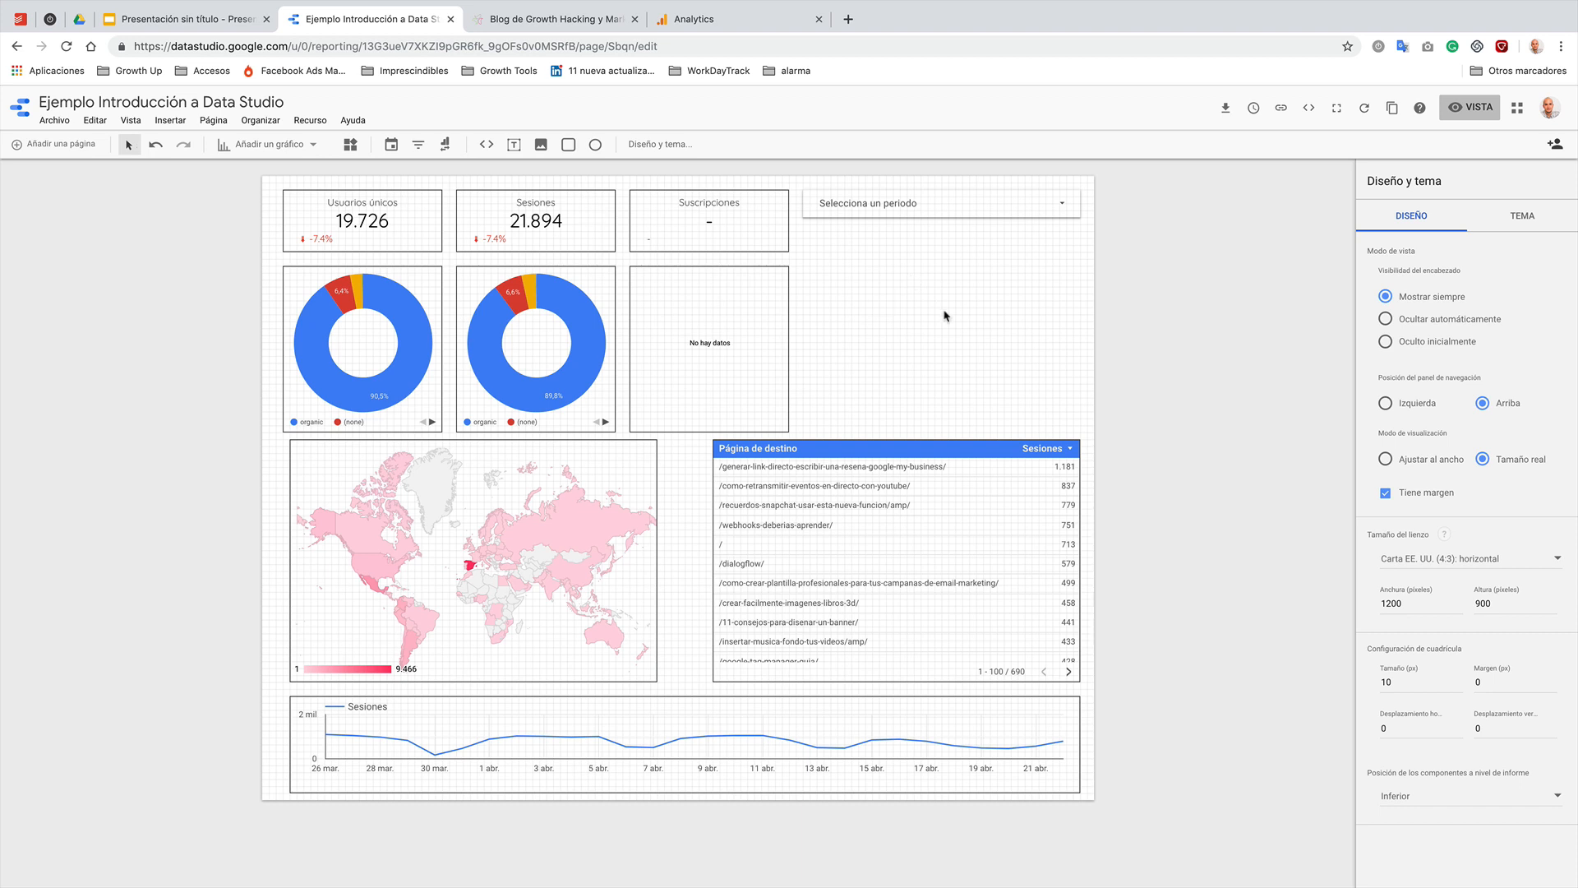
# - Lower the date range control slightly so that it sits vertically centered beside the Suscripciones scorecard
pyautogui.moveTo(928, 209); pyautogui.dragTo(928, 235)
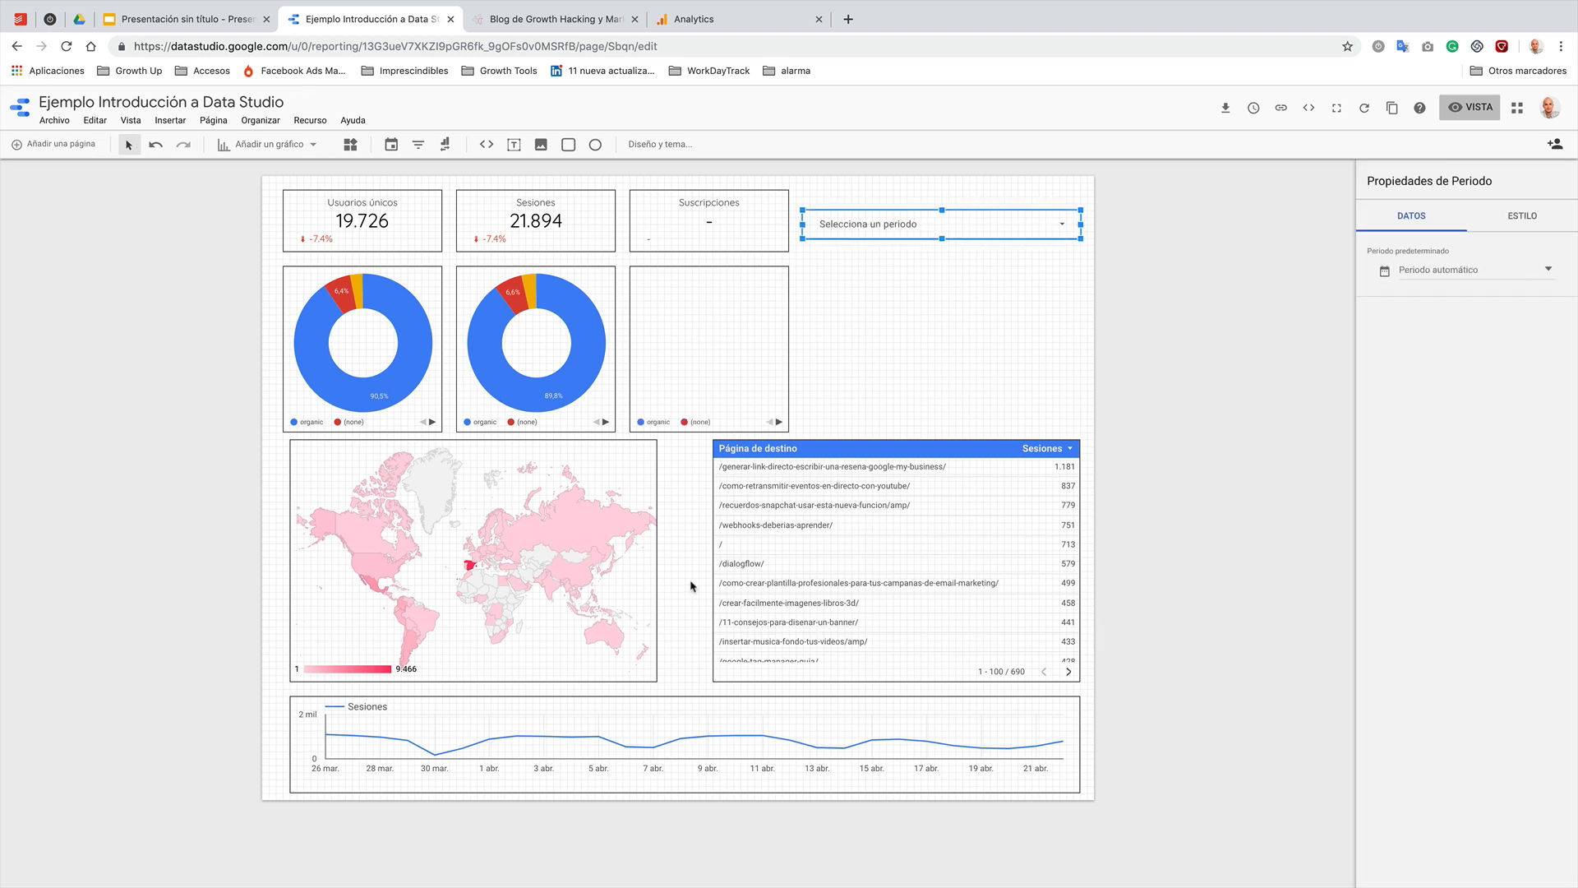
pyautogui.click(994, 326)
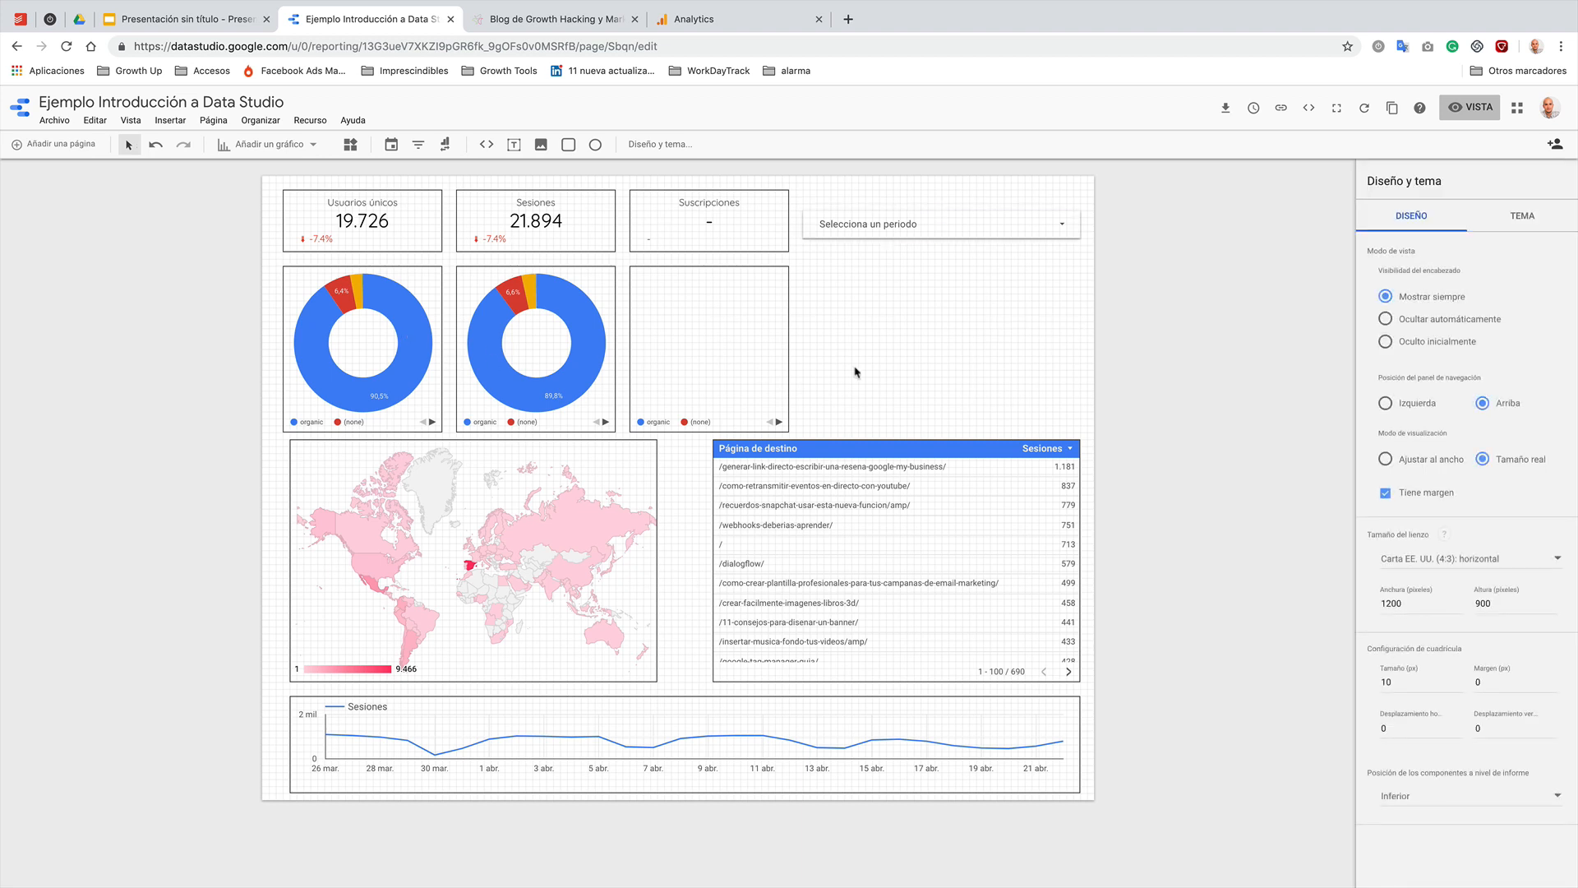
# - Enable the Aplicar filtro interaction on the donut charts below the Usuarios únicos and Sesiones scorecards
pyautogui.click(397, 319)
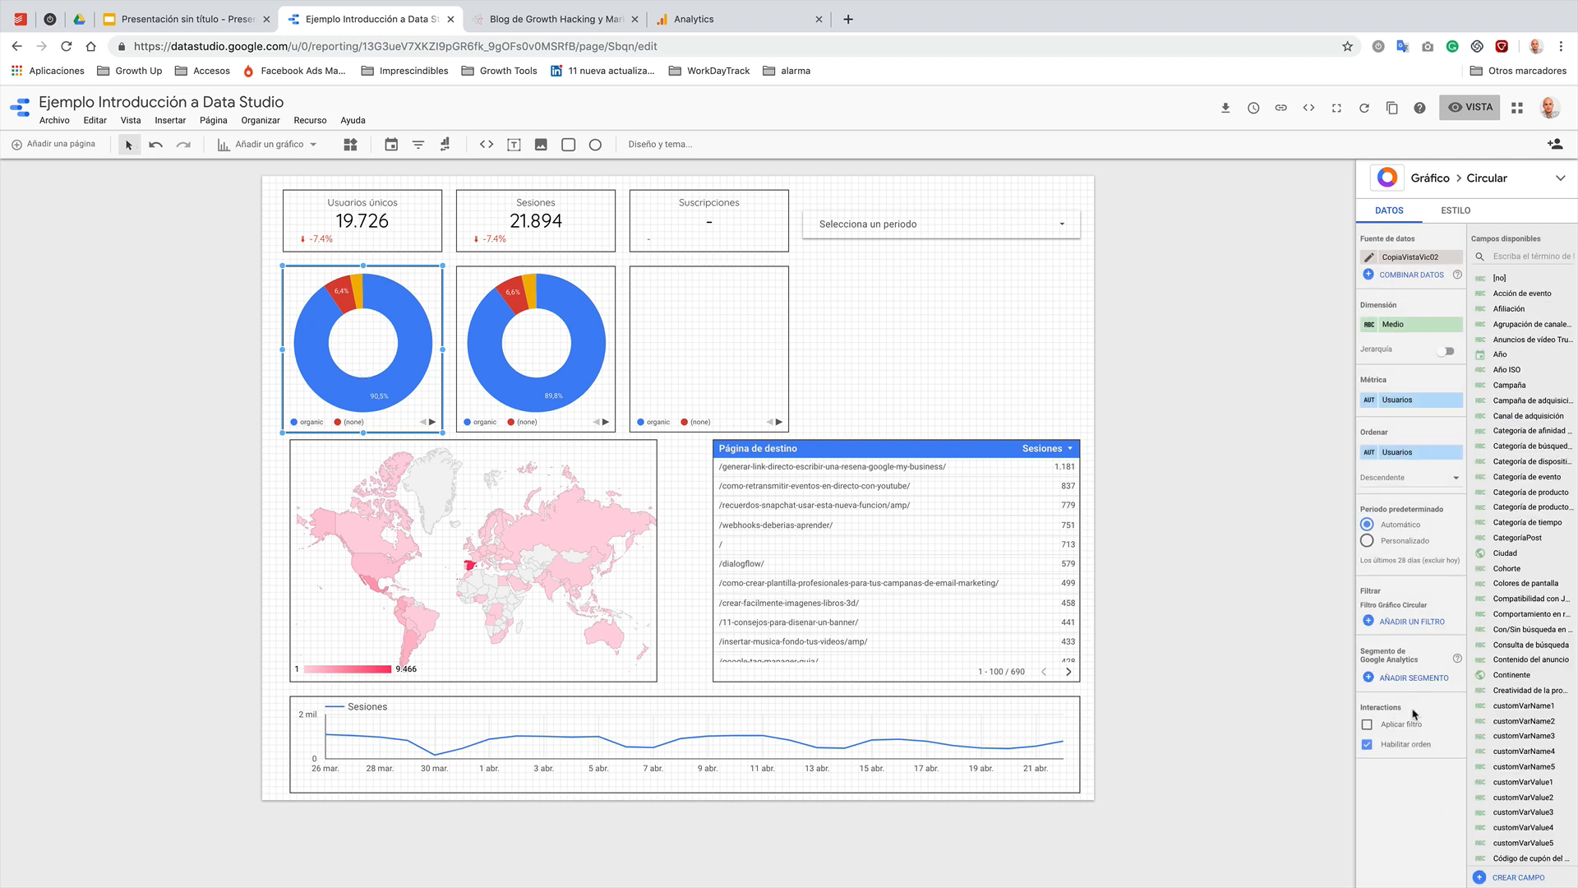
pyautogui.click(1370, 726)
pyautogui.click(545, 328)
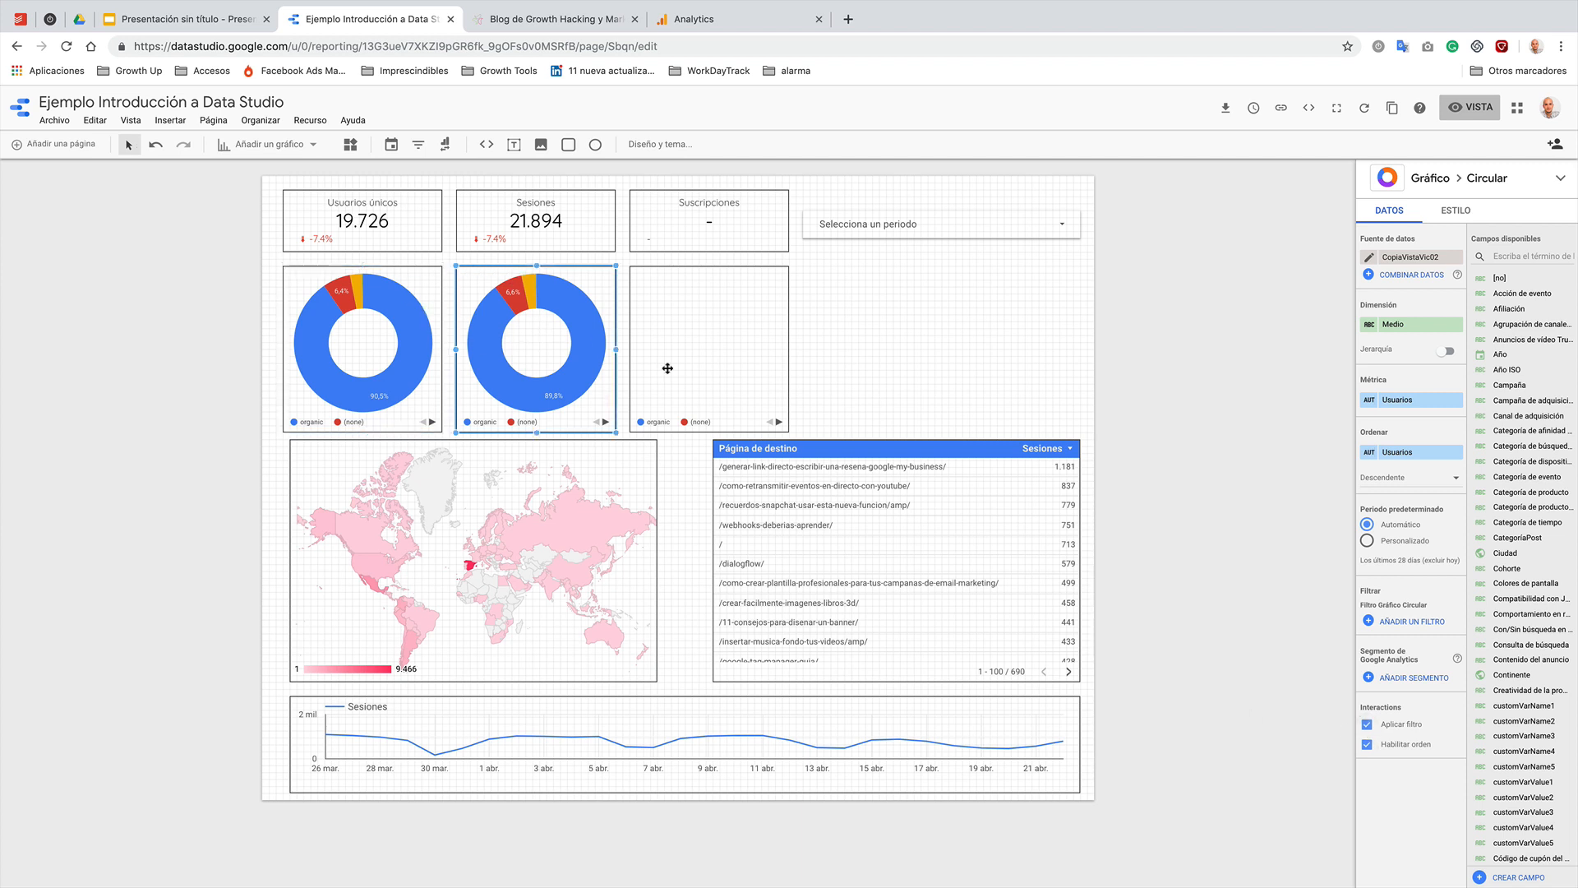
pyautogui.click(1368, 726)
pyautogui.click(1201, 373)
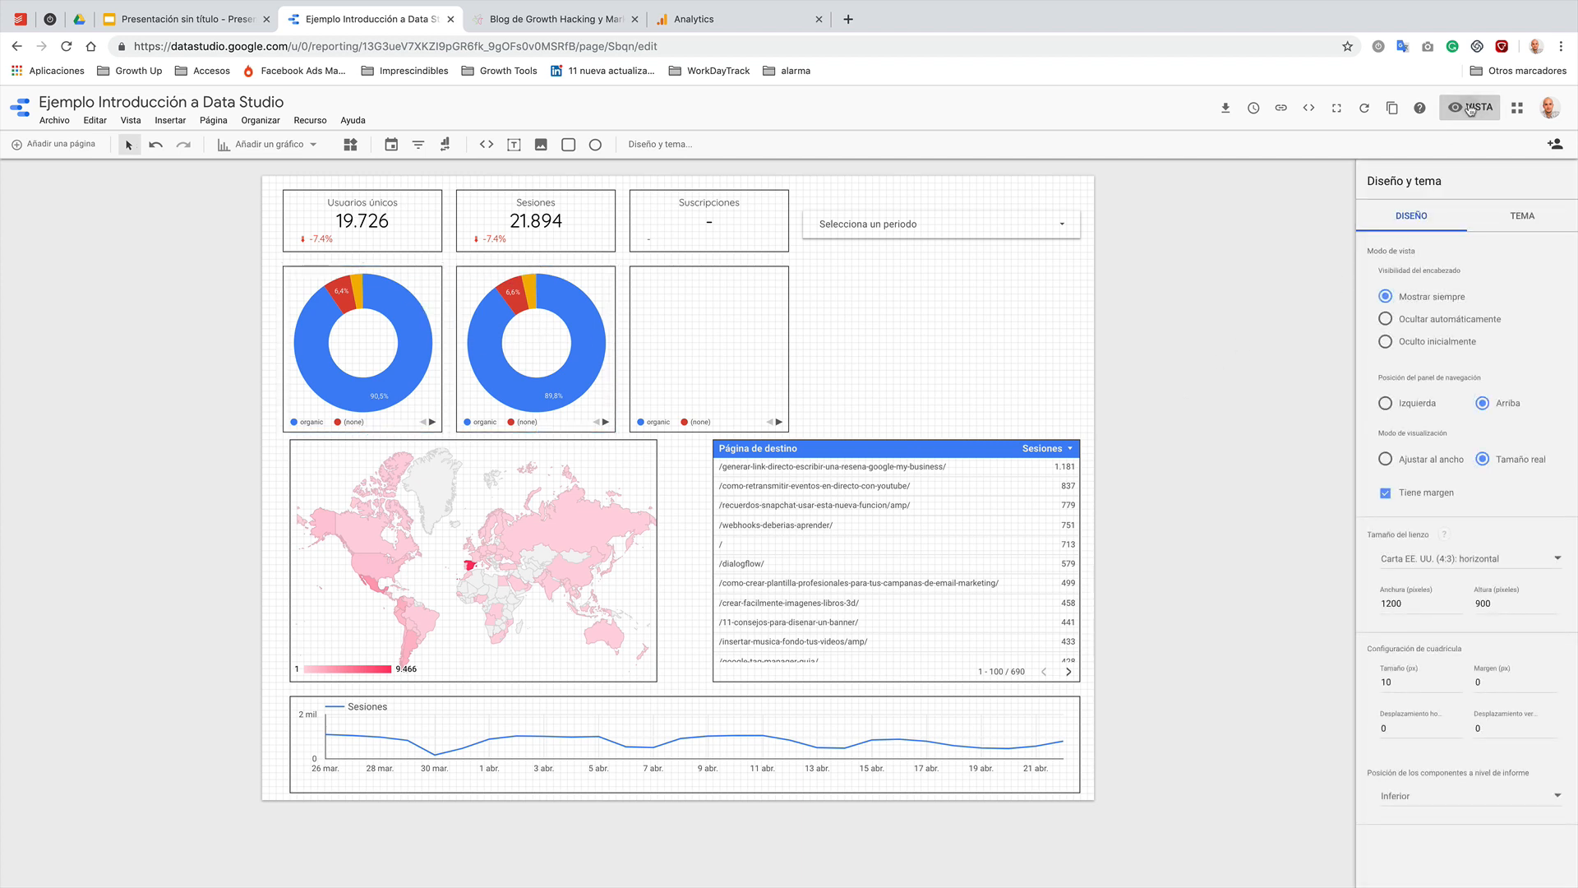
# - Switch the report to view mode and apply the period Este año with the date range control
pyautogui.click(1470, 109)
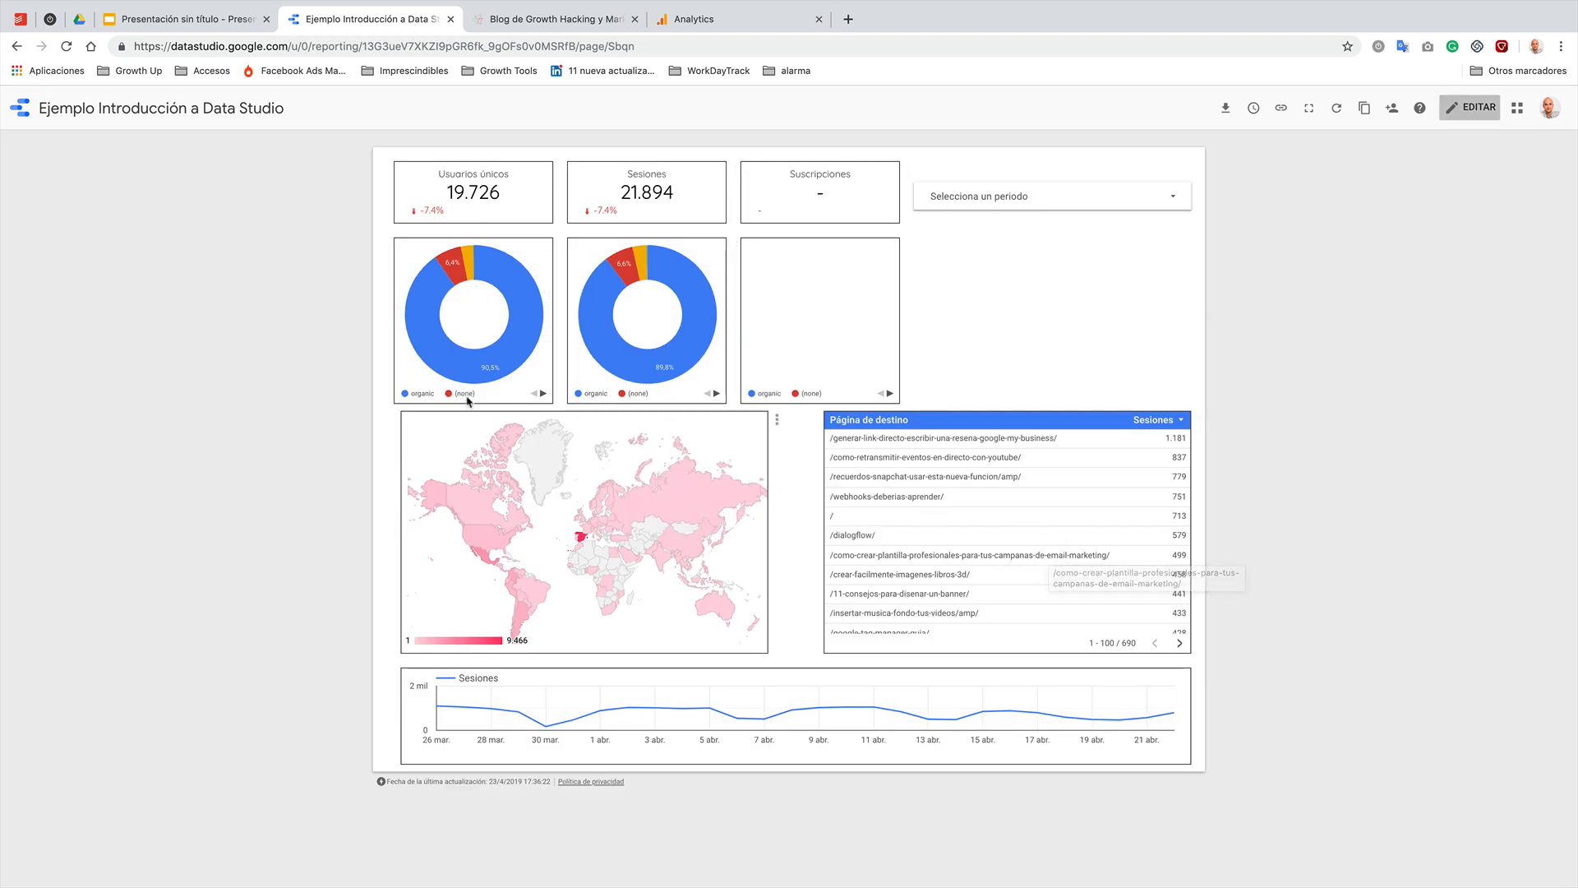
pyautogui.click(1132, 205)
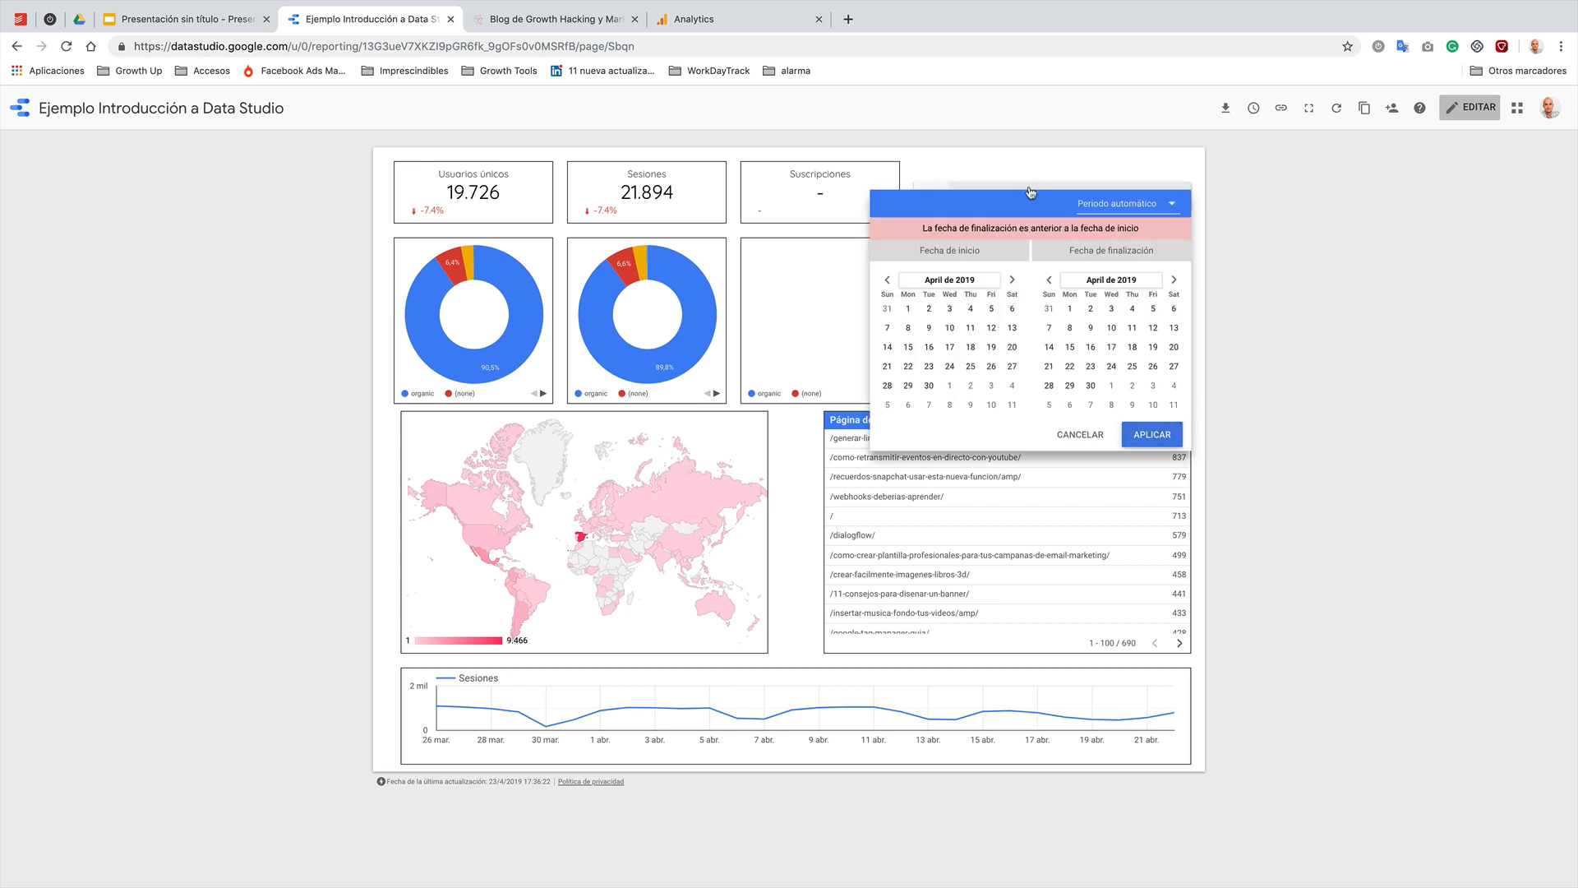
pyautogui.click(1151, 215)
pyautogui.scroll(2, 1134, 239)
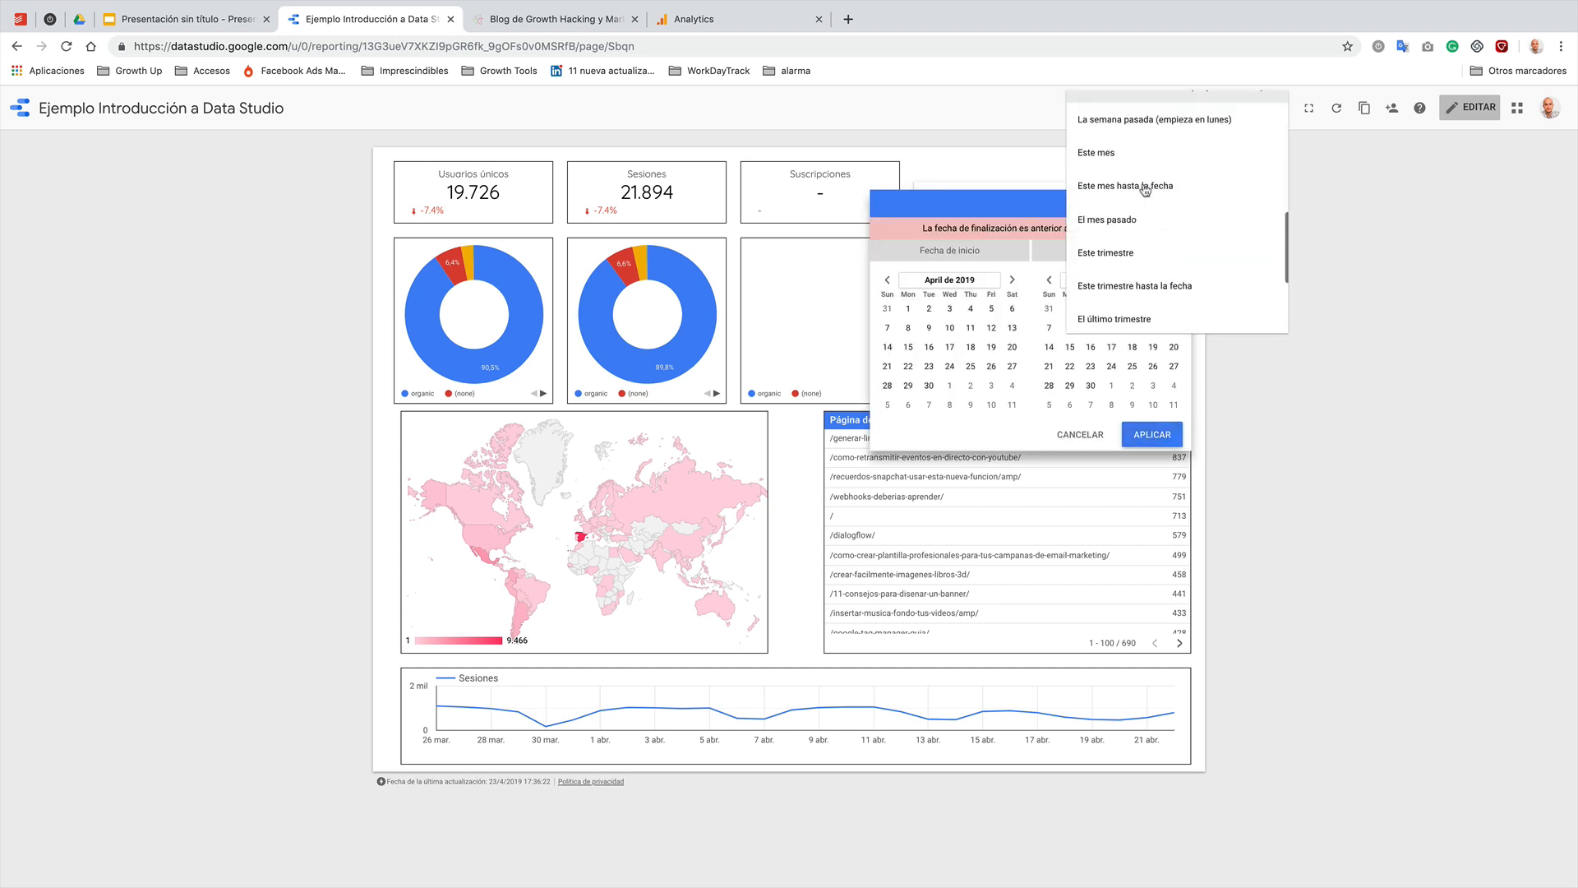
pyautogui.click(1115, 251)
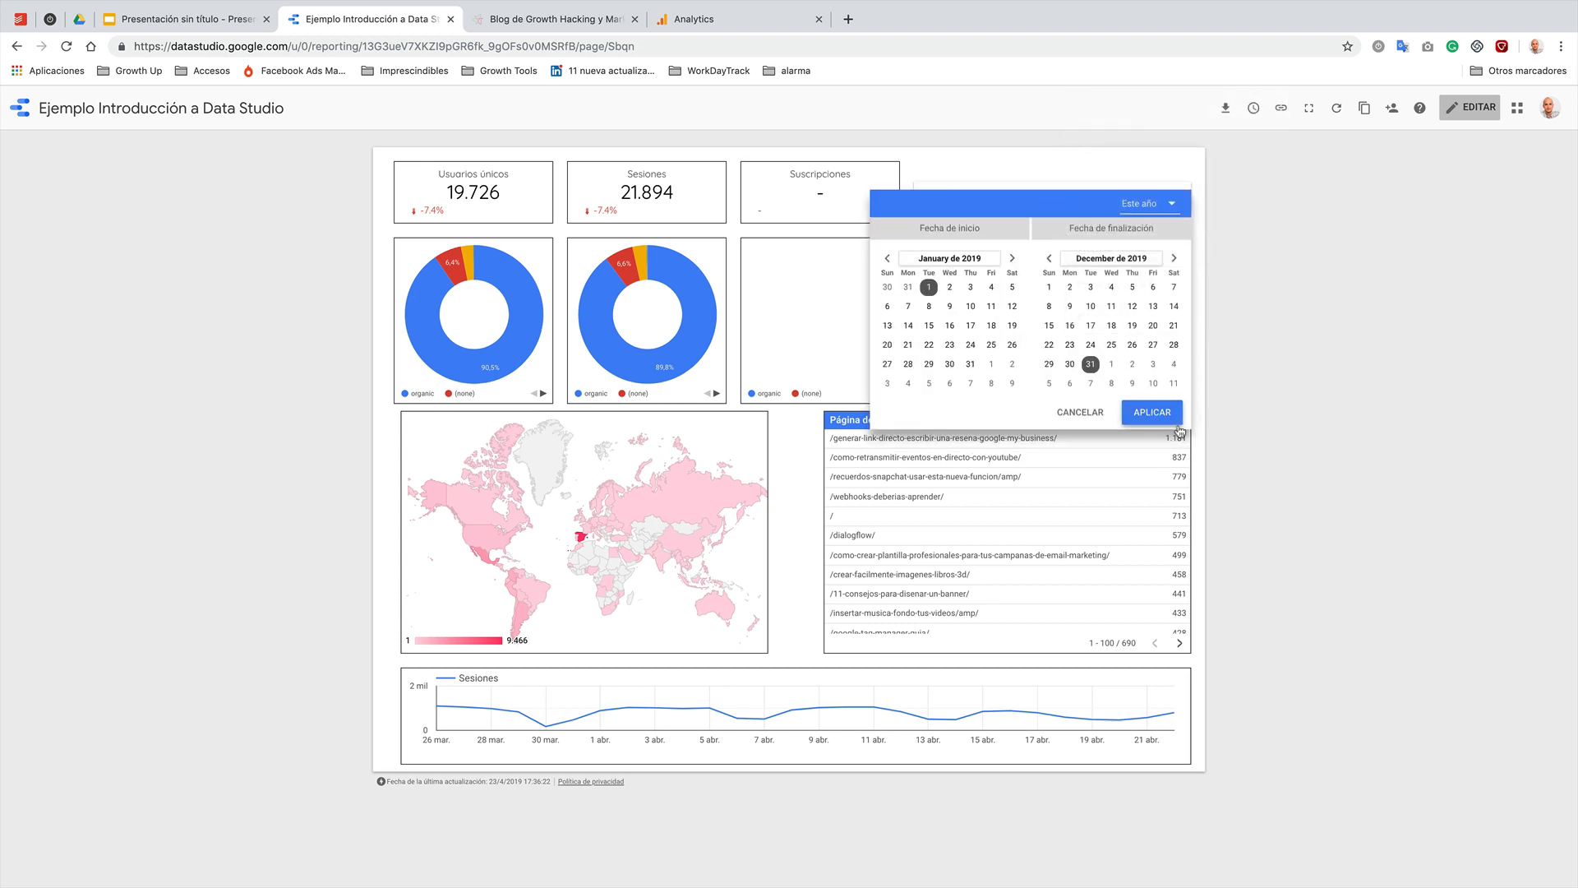
pyautogui.click(1153, 434)
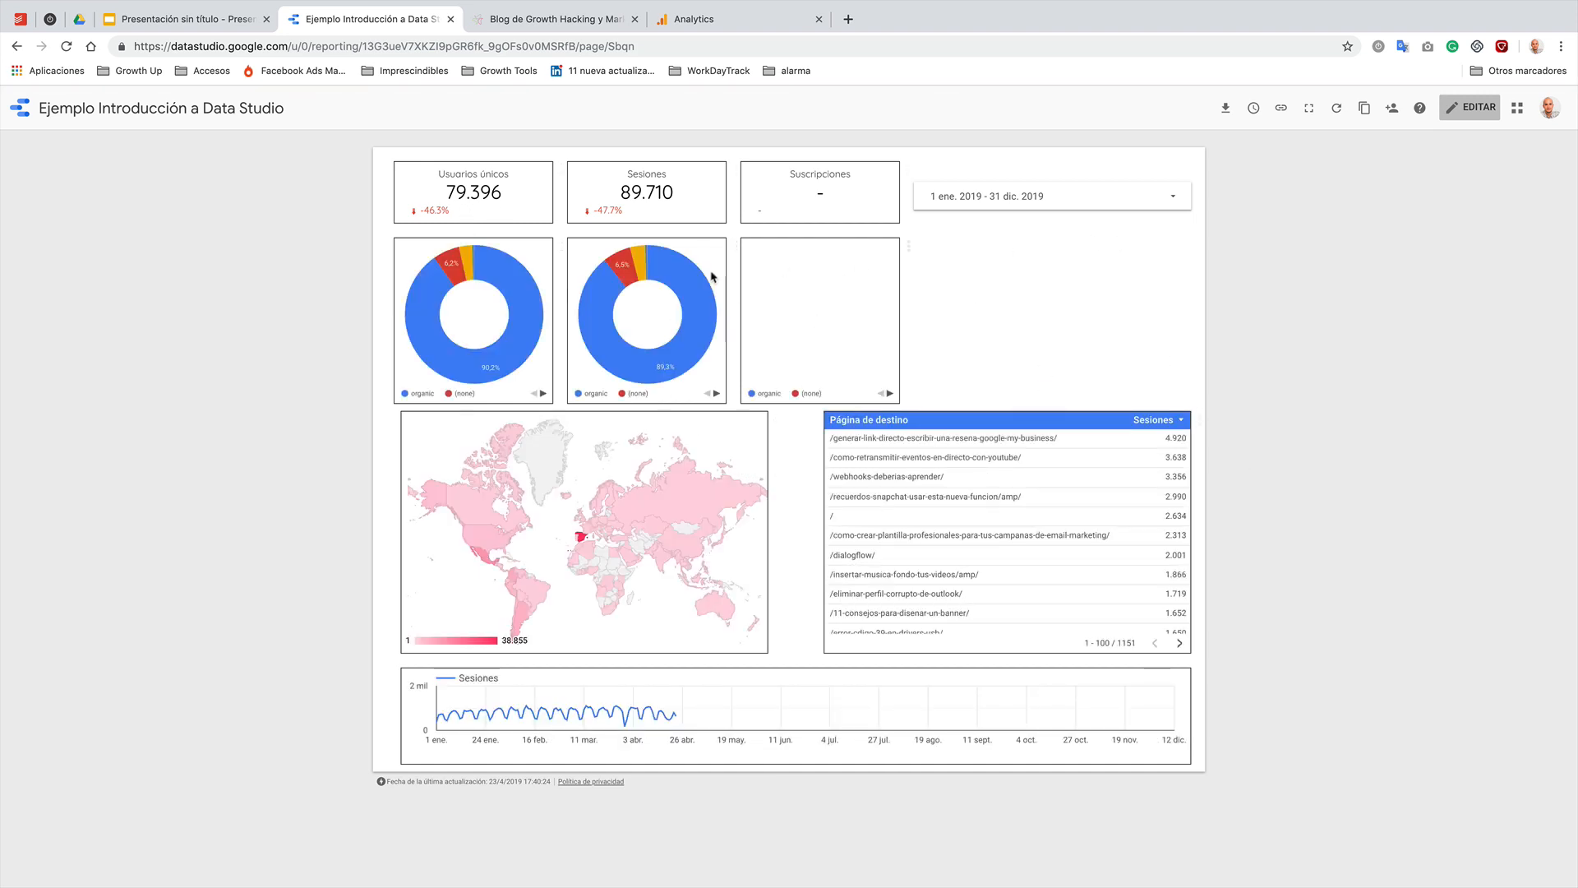
# - Filter the whole report by the referral slice of the donut under Usuarios únicos
pyautogui.moveTo(455, 720)
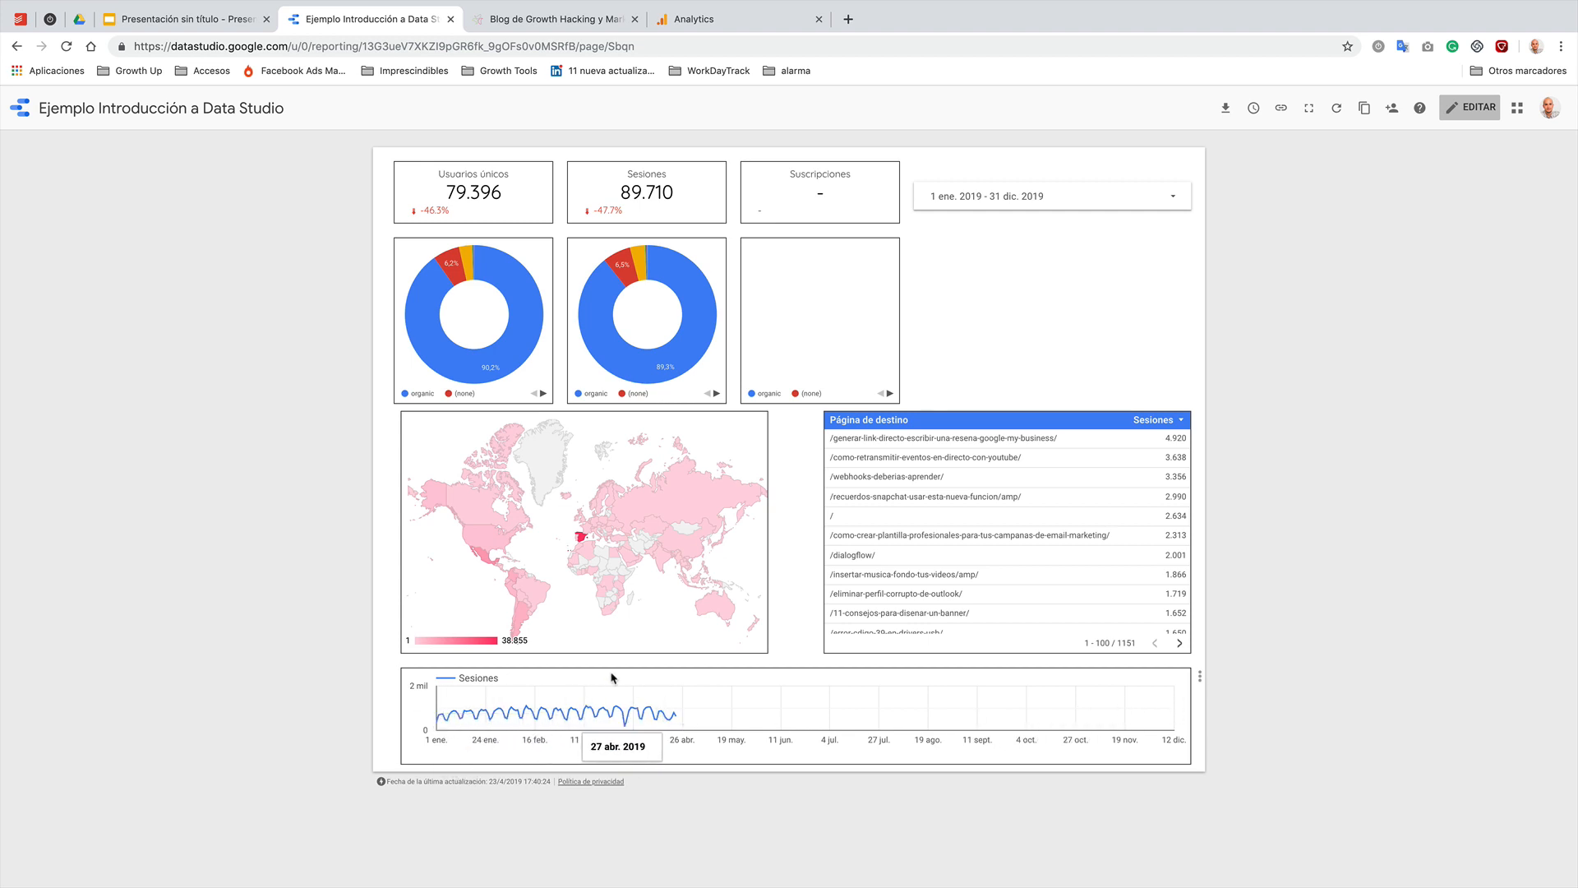
pyautogui.moveTo(485, 290)
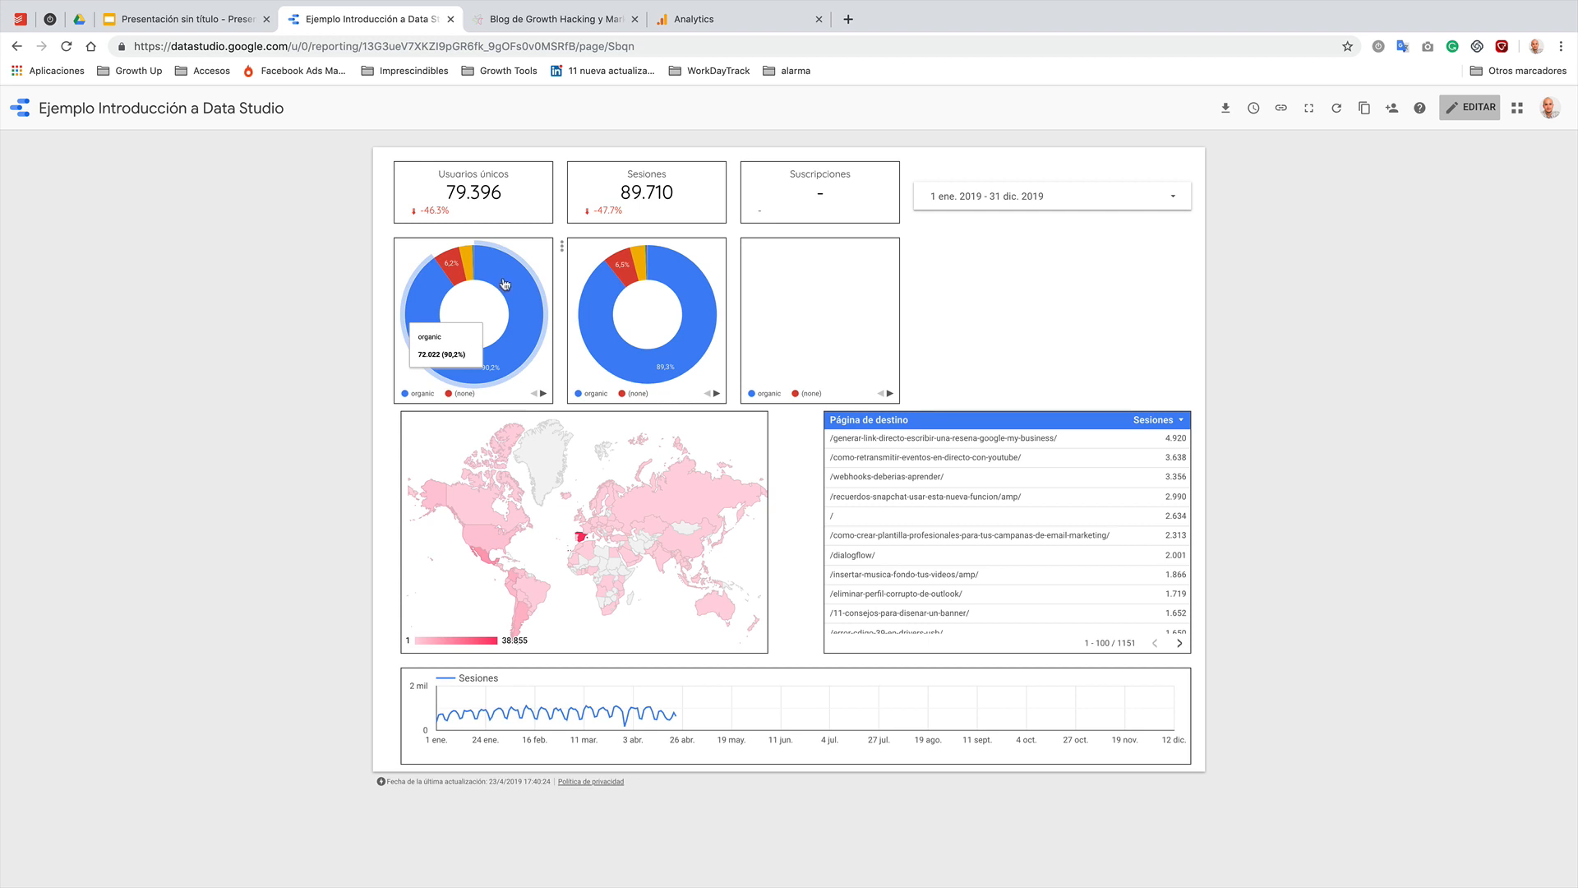
pyautogui.moveTo(456, 265)
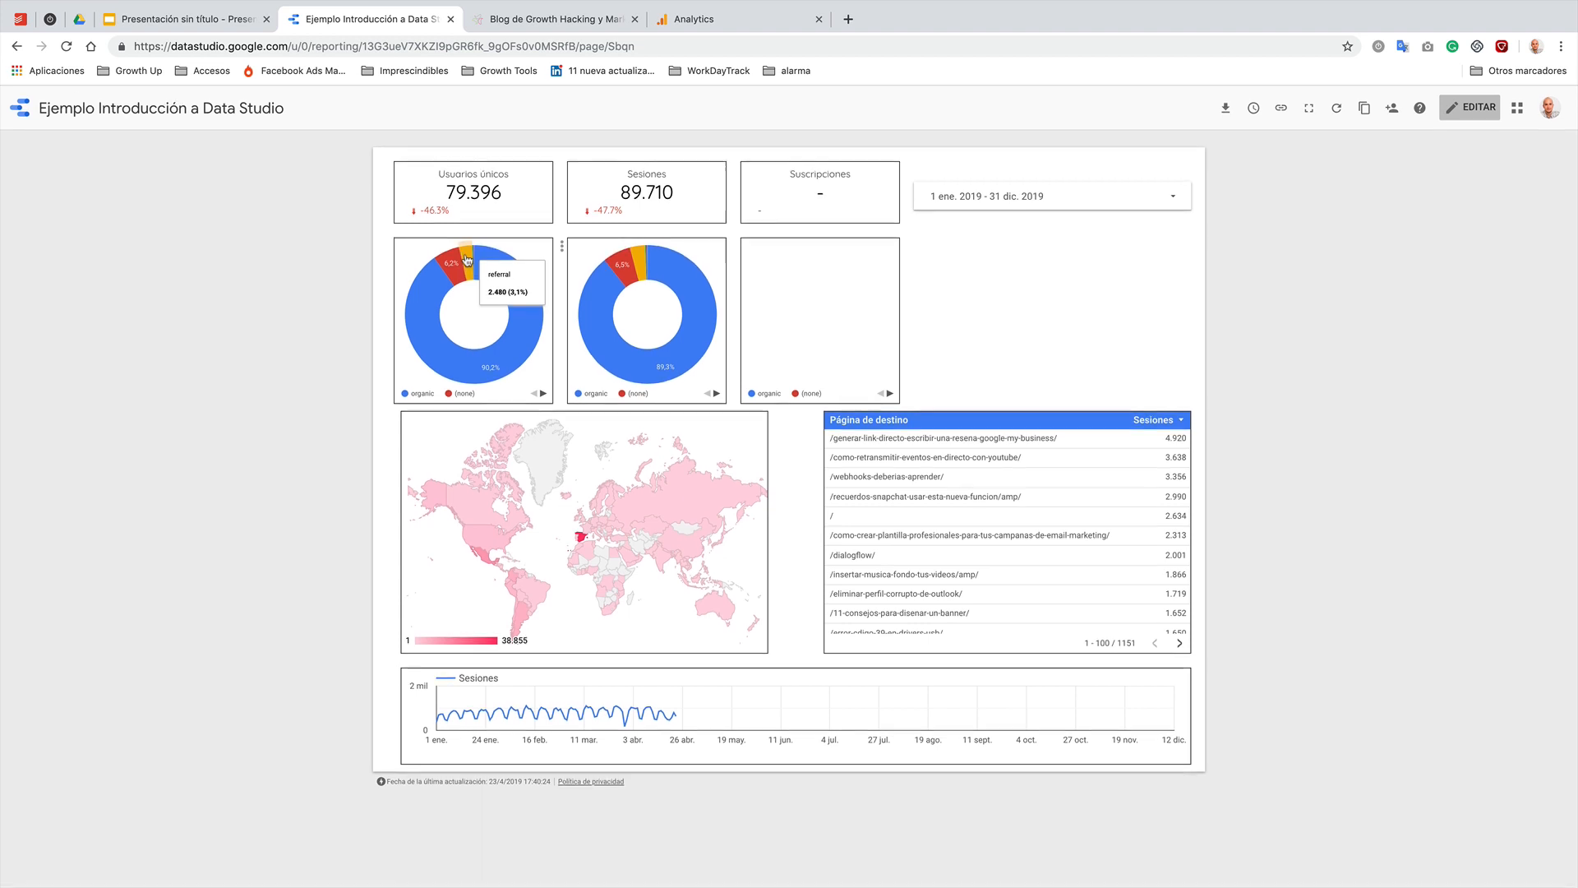
pyautogui.click(467, 259)
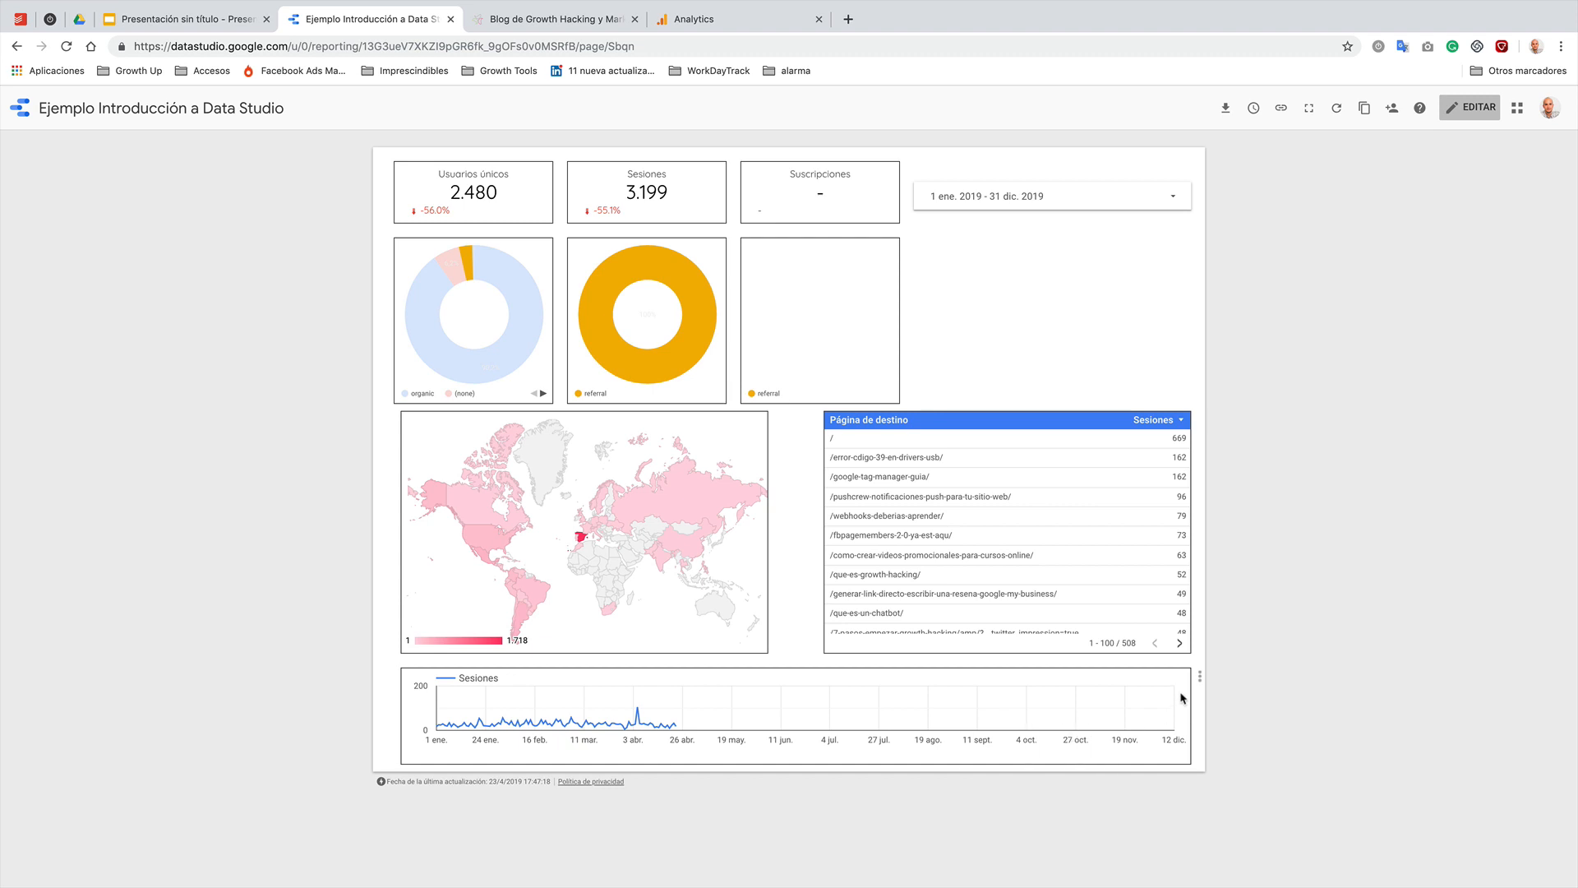
# - Examine the referral traffic by country, landing page and date, and clear the referral filter
pyautogui.moveTo(464, 252)
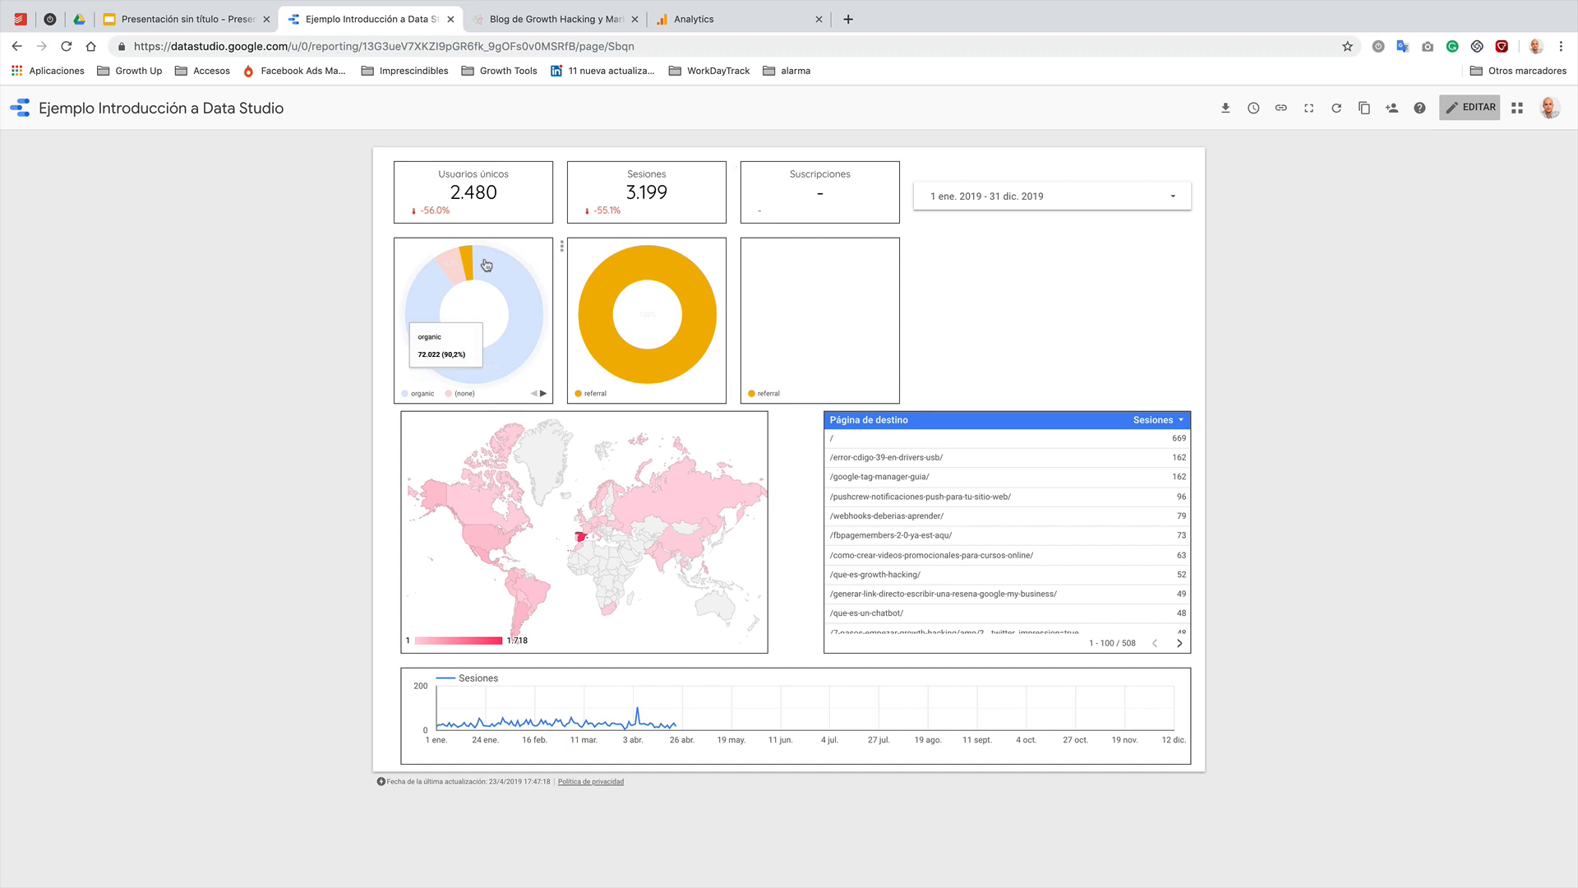
pyautogui.moveTo(584, 544)
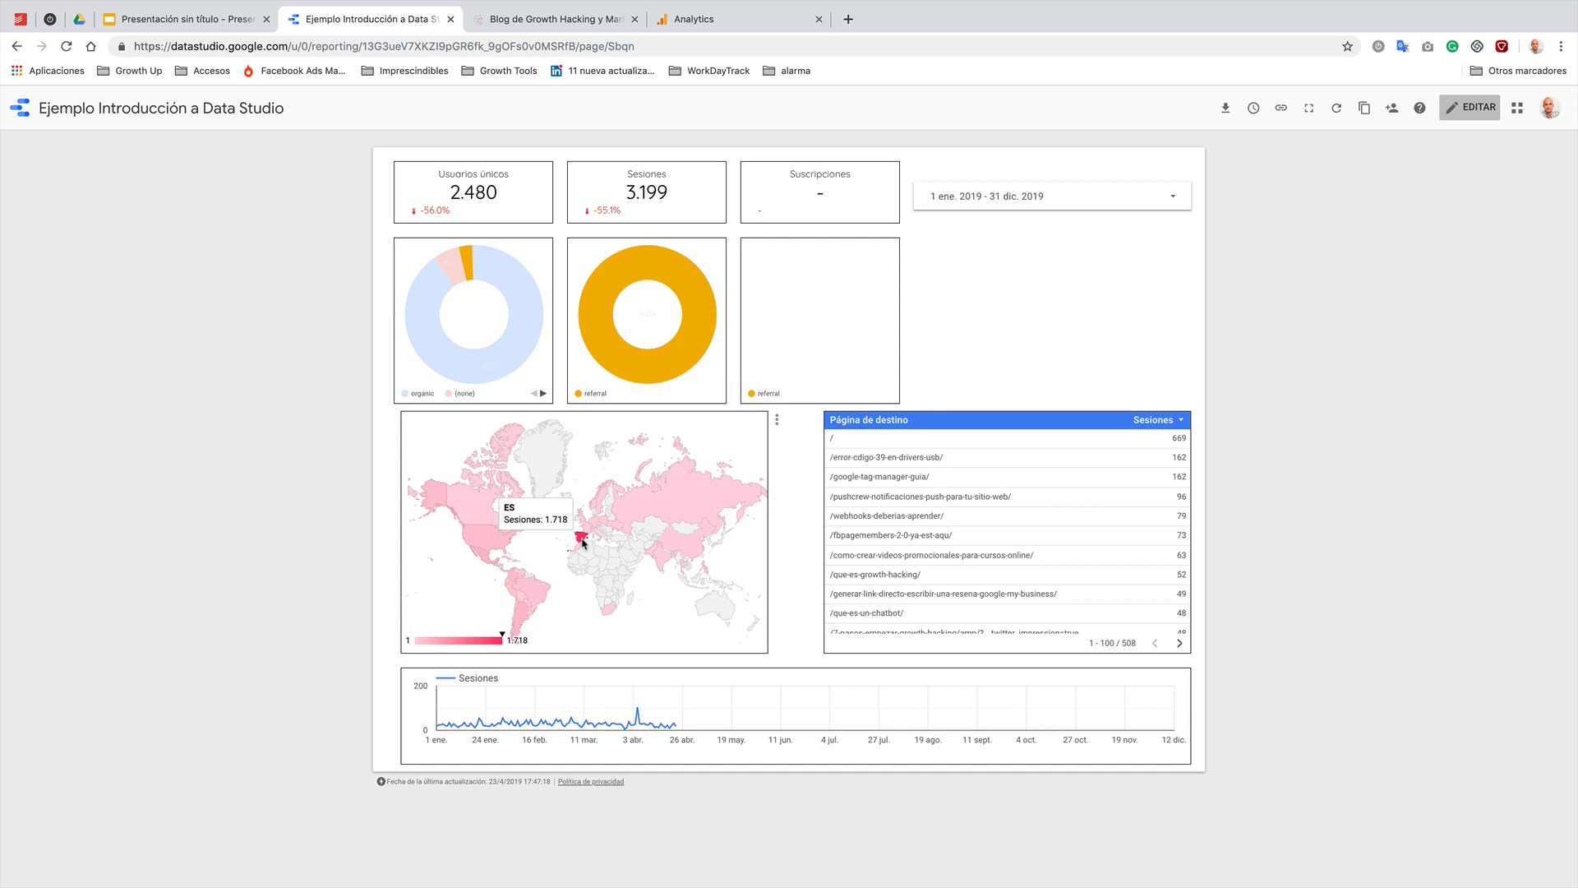
pyautogui.moveTo(652, 516)
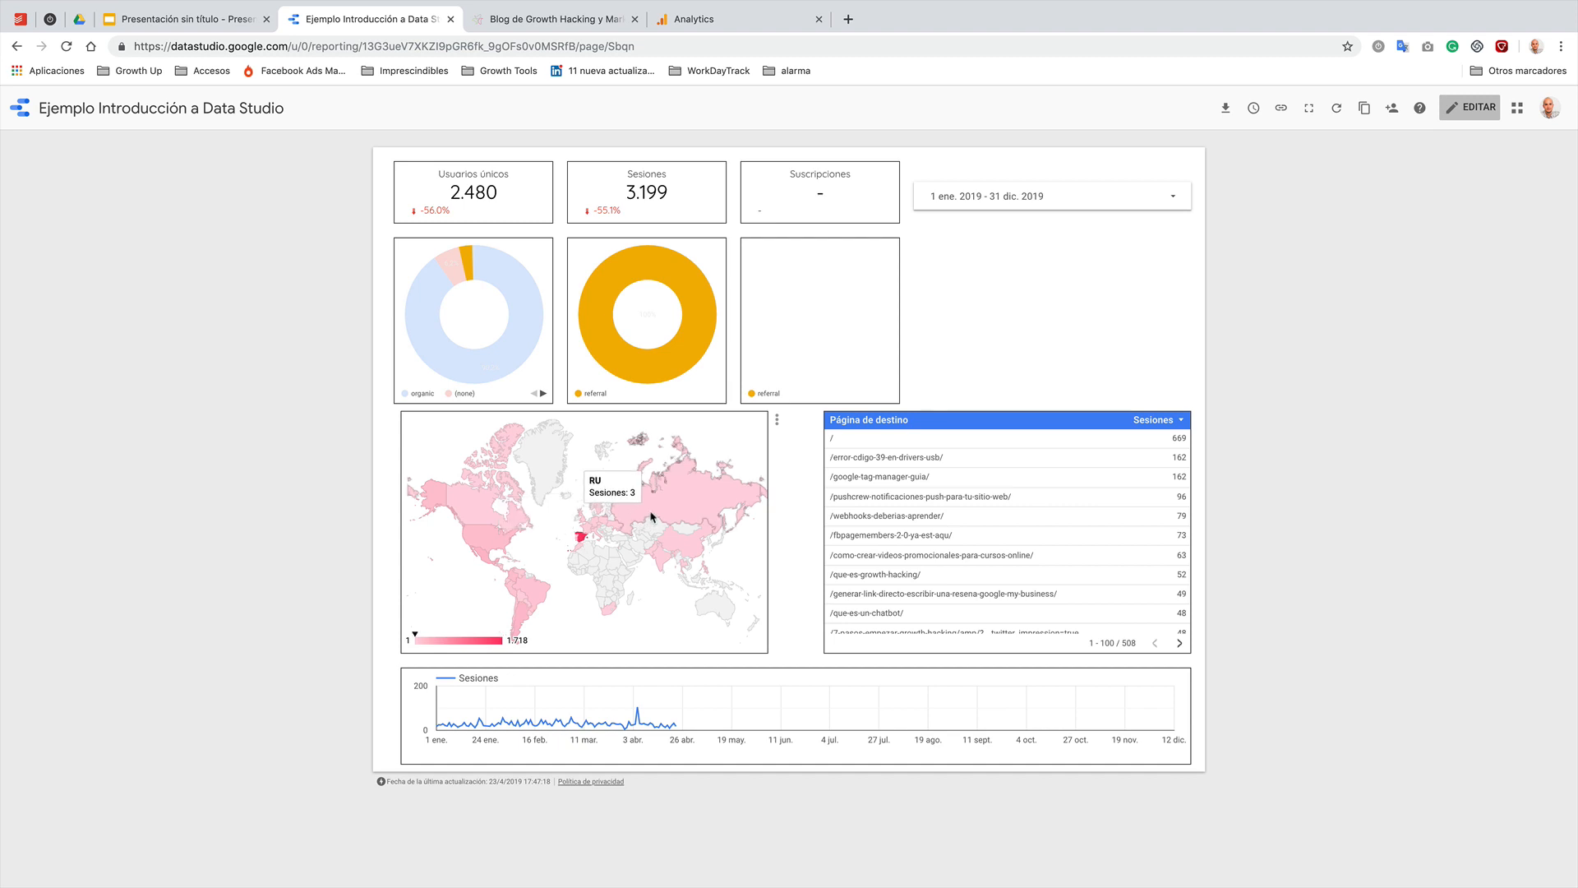
pyautogui.moveTo(512, 597)
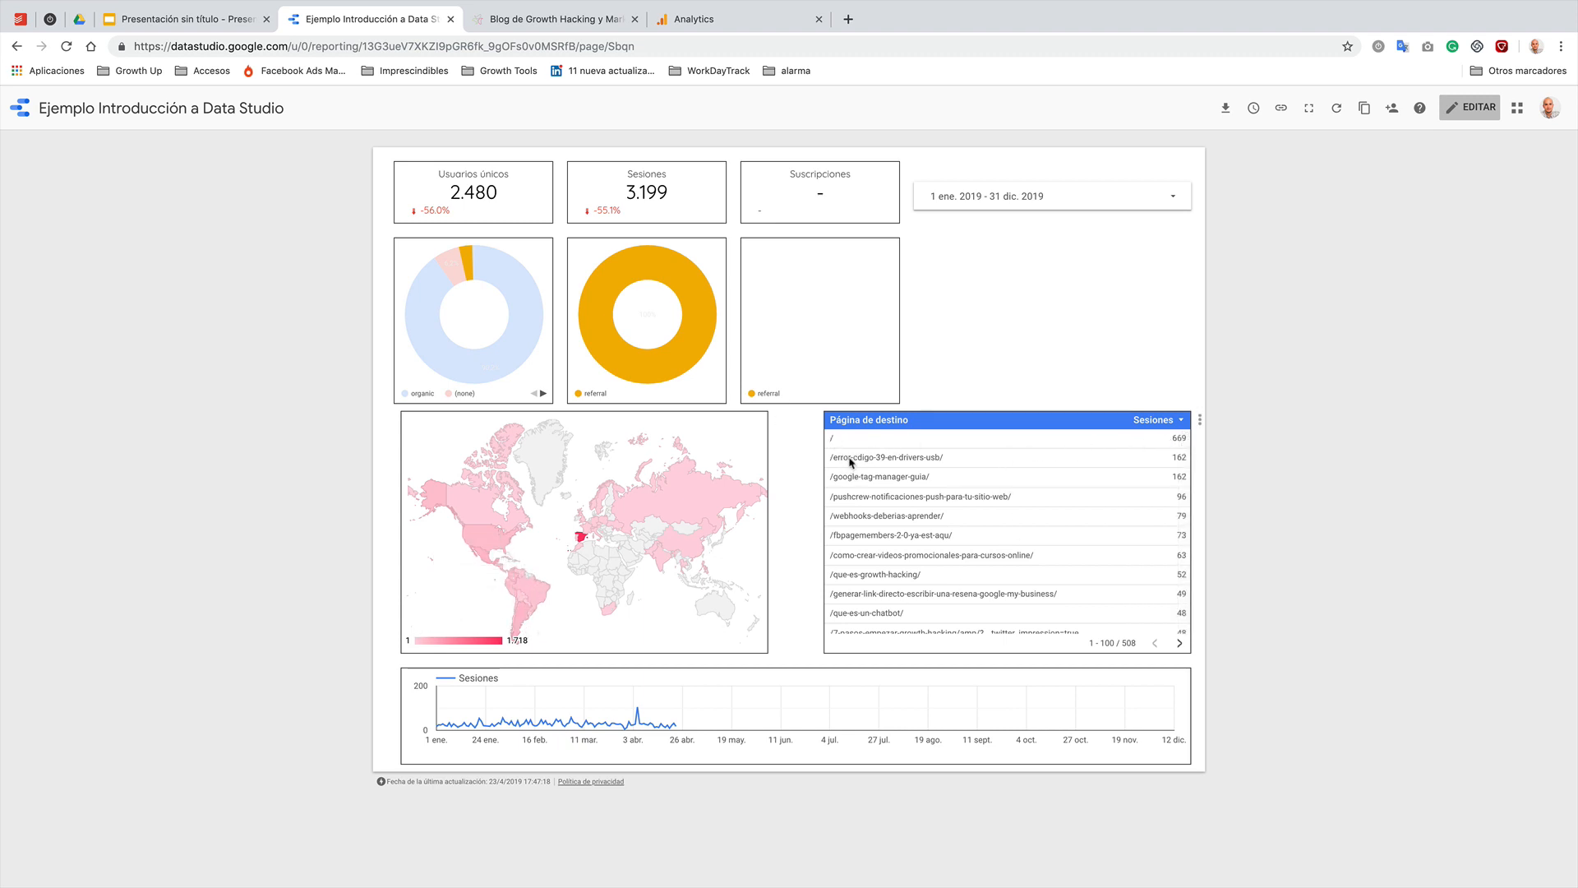
pyautogui.moveTo(831, 461); pyautogui.dragTo(922, 462)
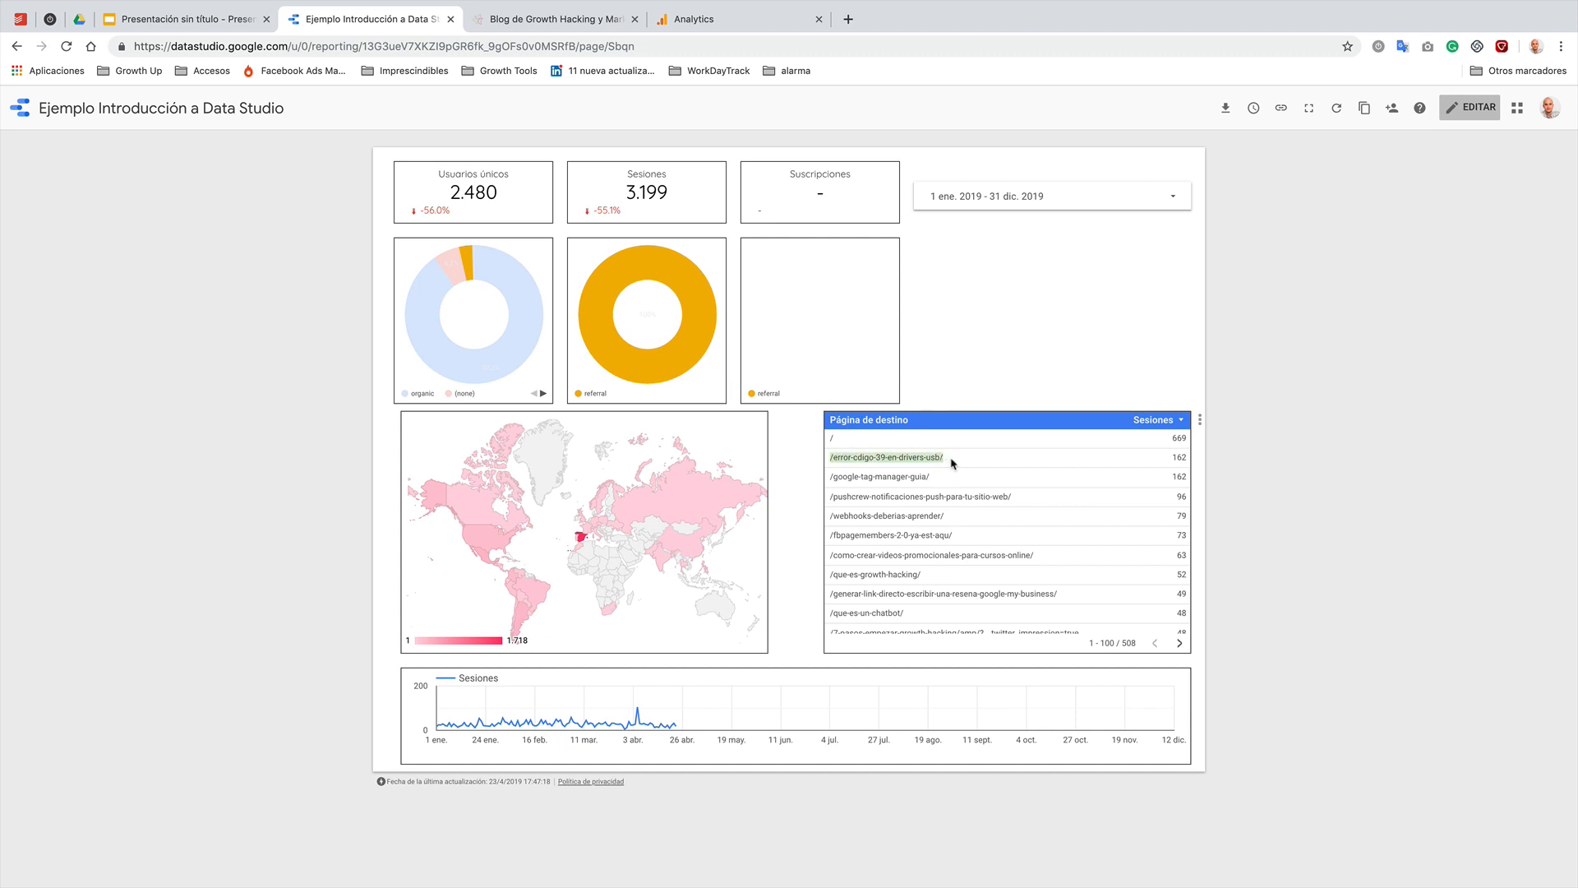
pyautogui.moveTo(830, 482); pyautogui.dragTo(956, 484)
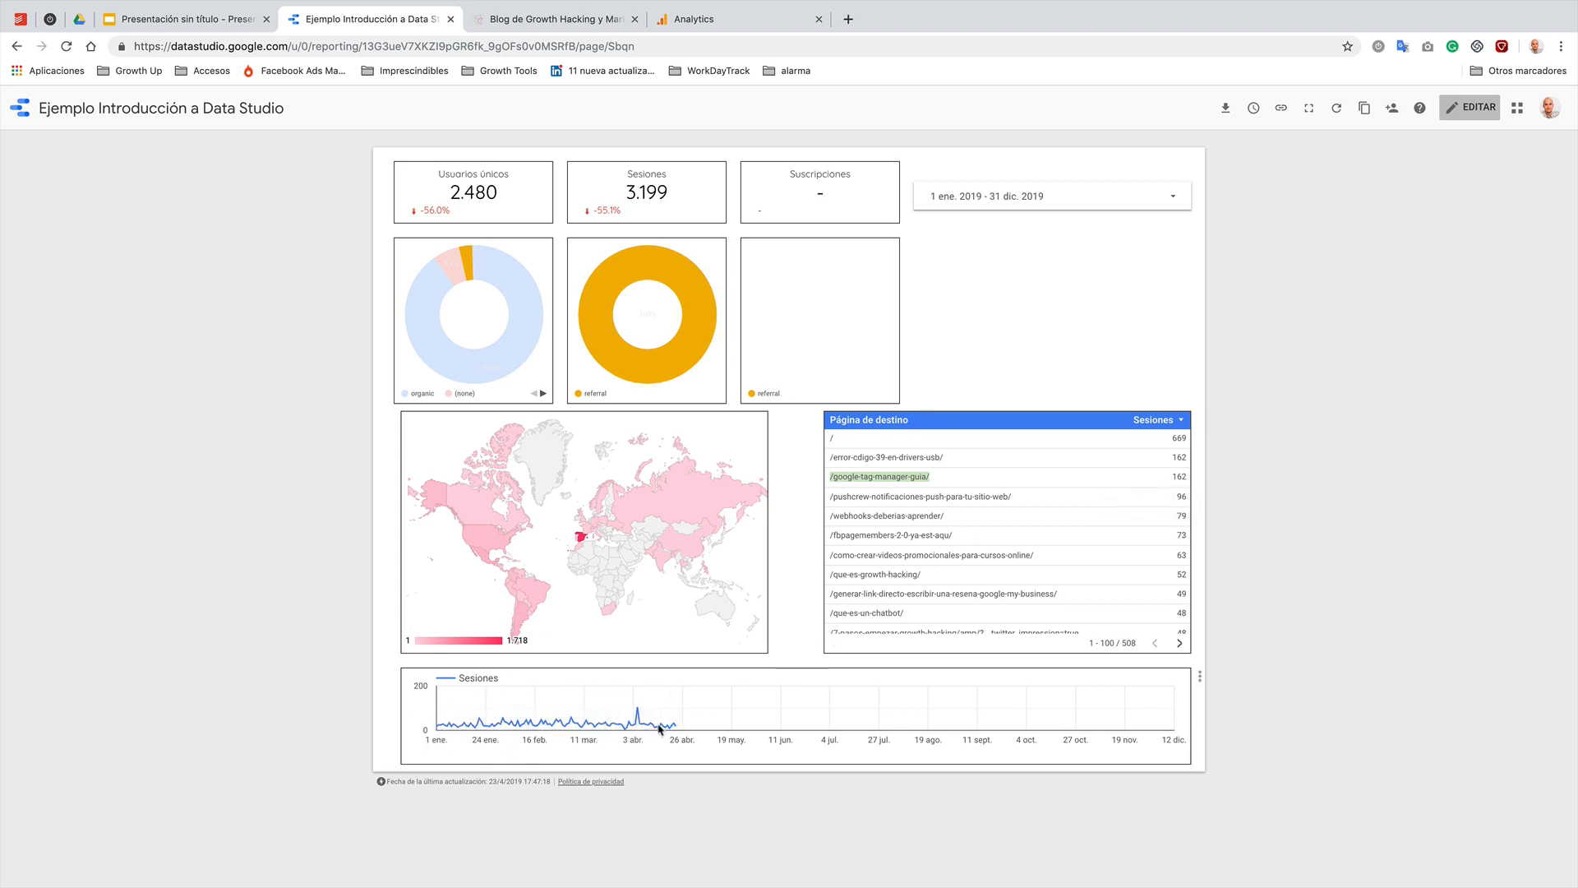
pyautogui.click(469, 263)
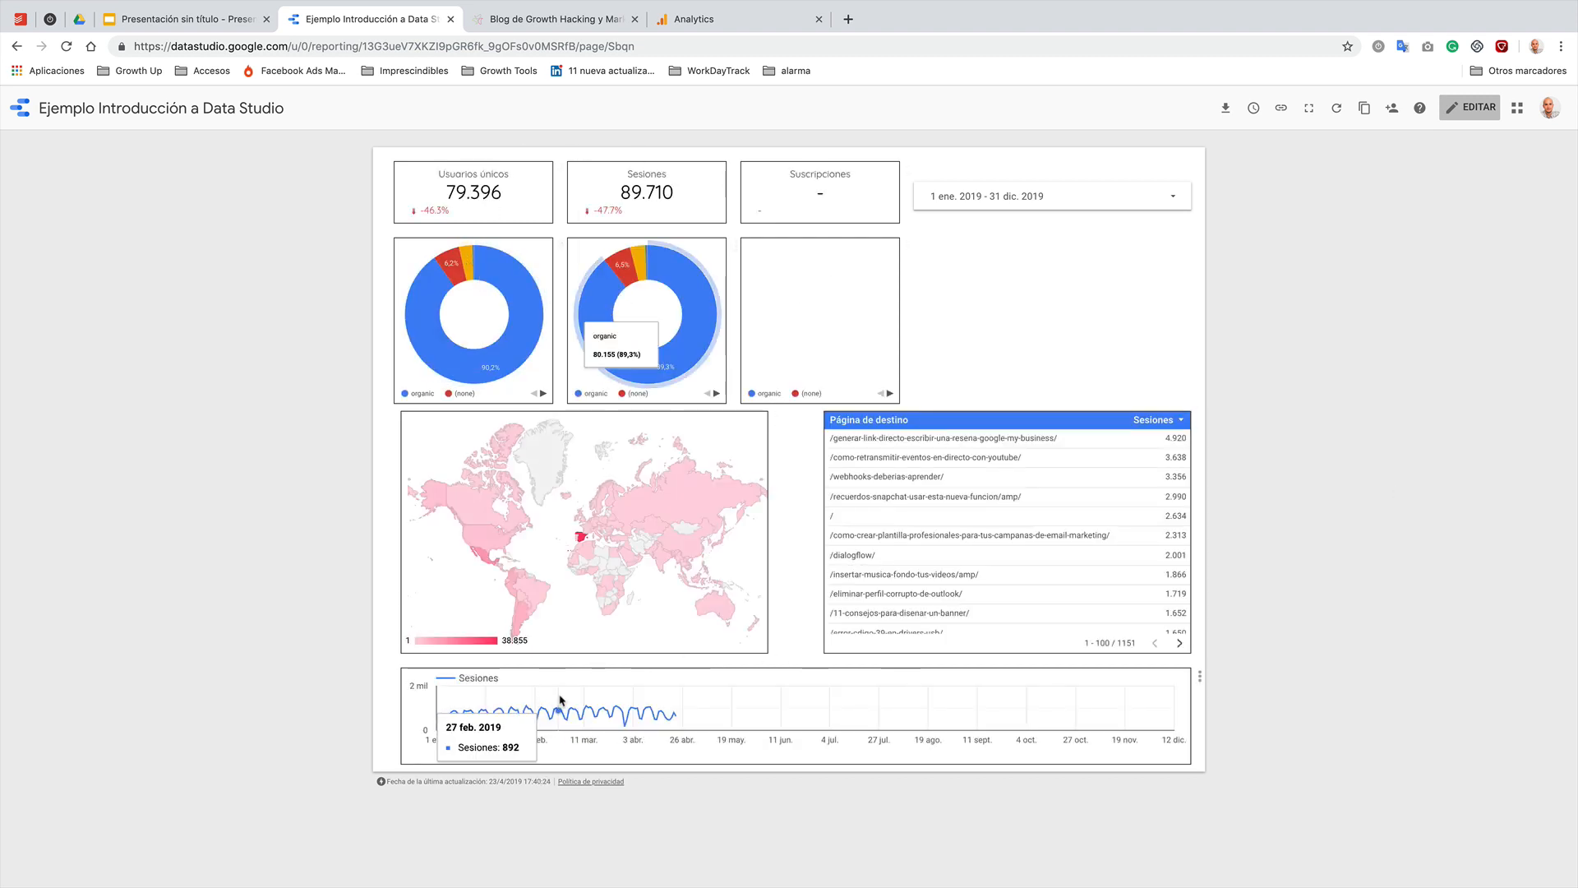
# - Check the time series chart's data settings in edit mode and return to the report view
pyautogui.click(1472, 109)
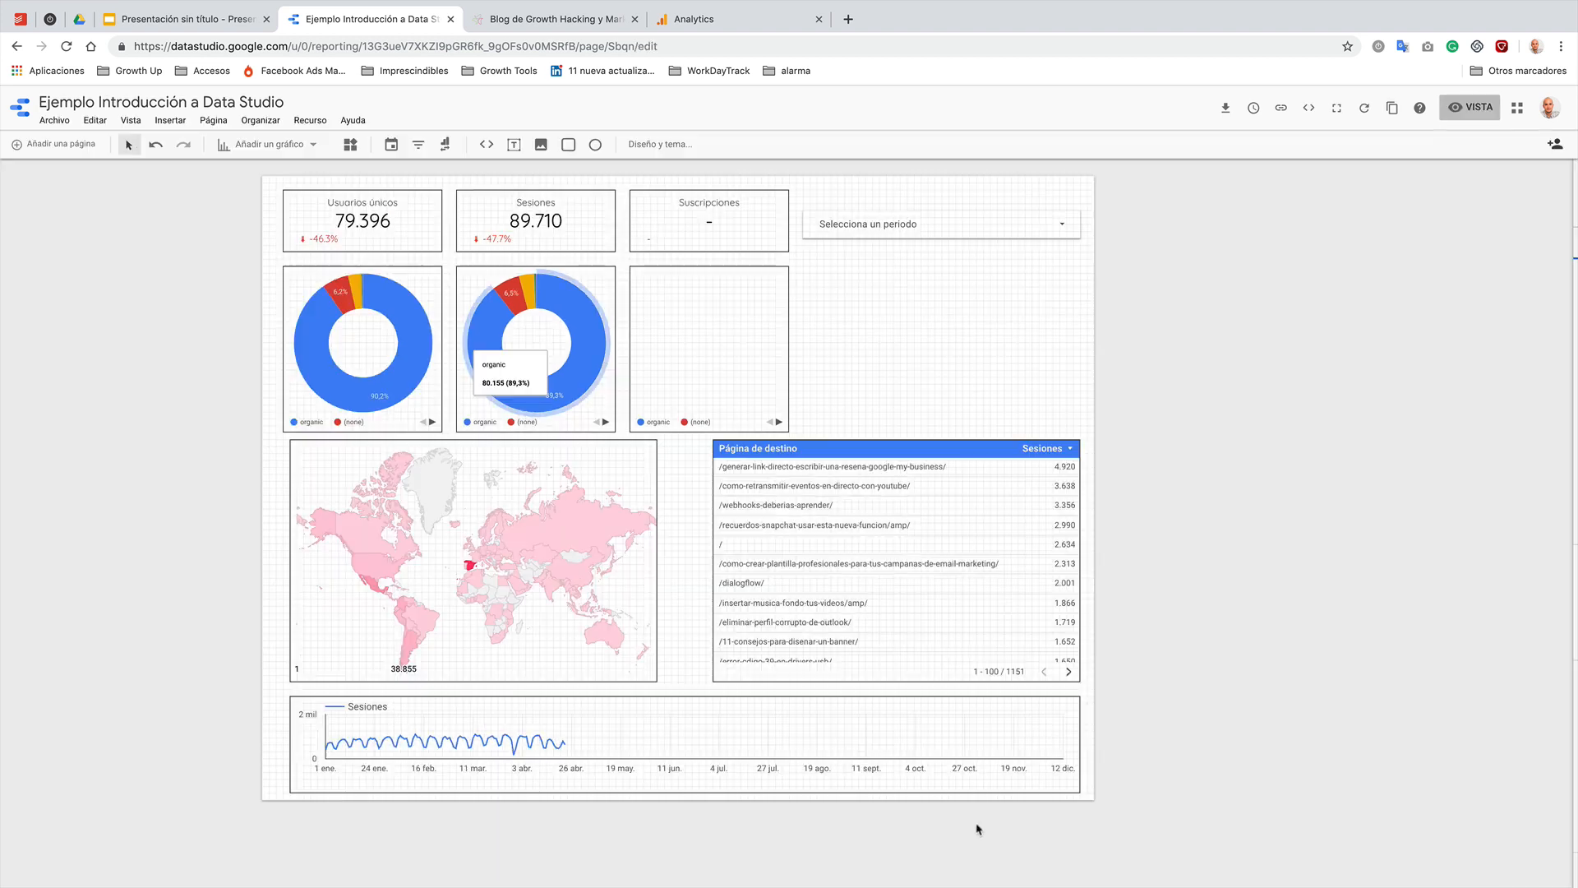
pyautogui.click(843, 715)
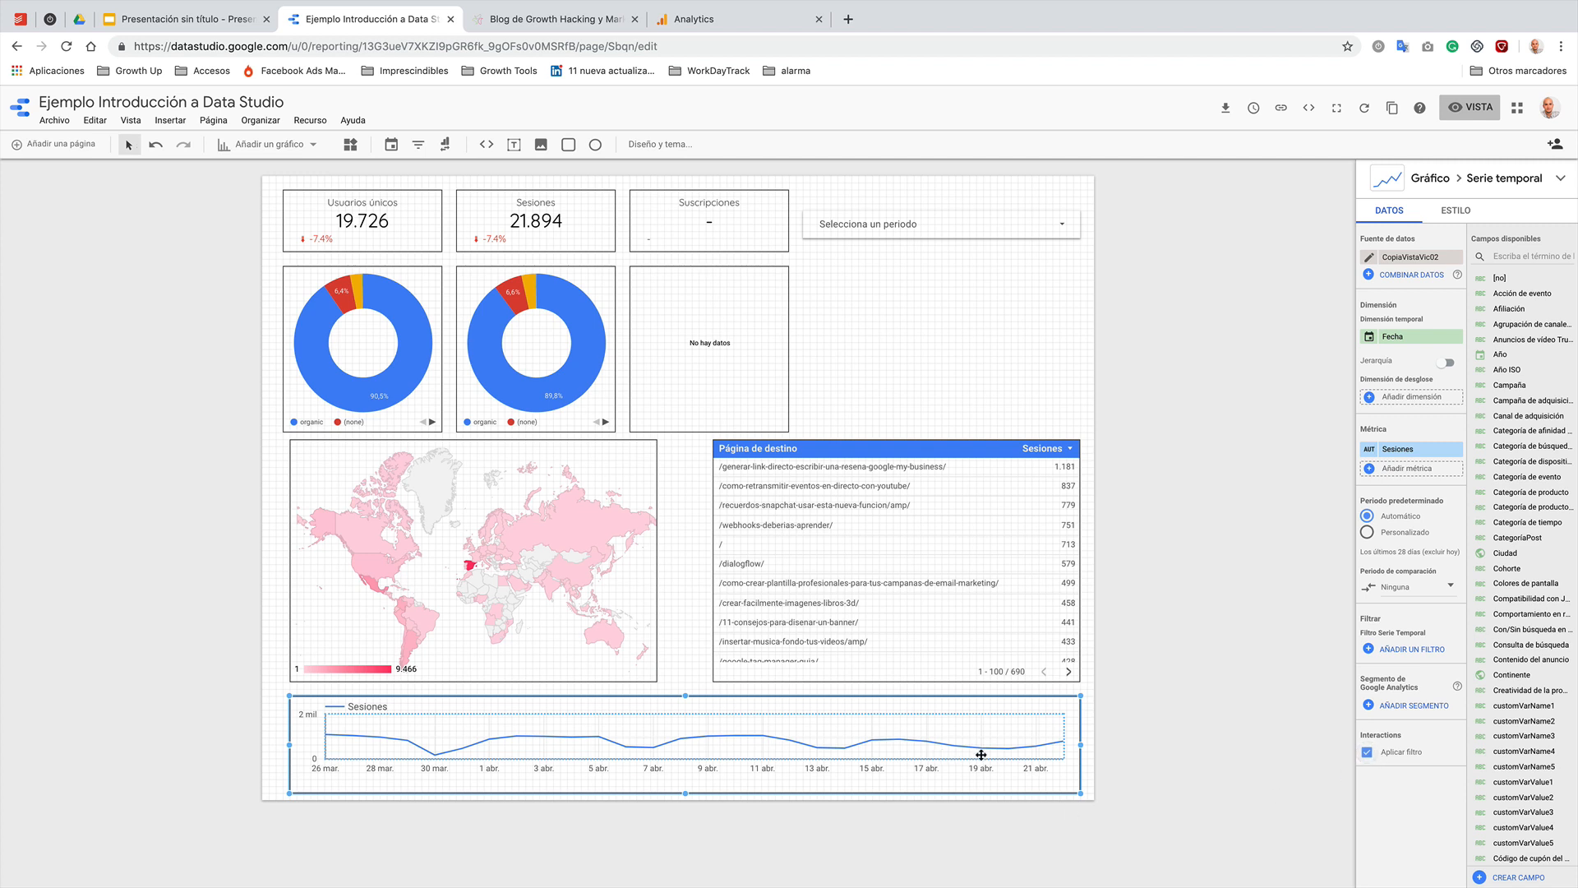
pyautogui.click(1453, 119)
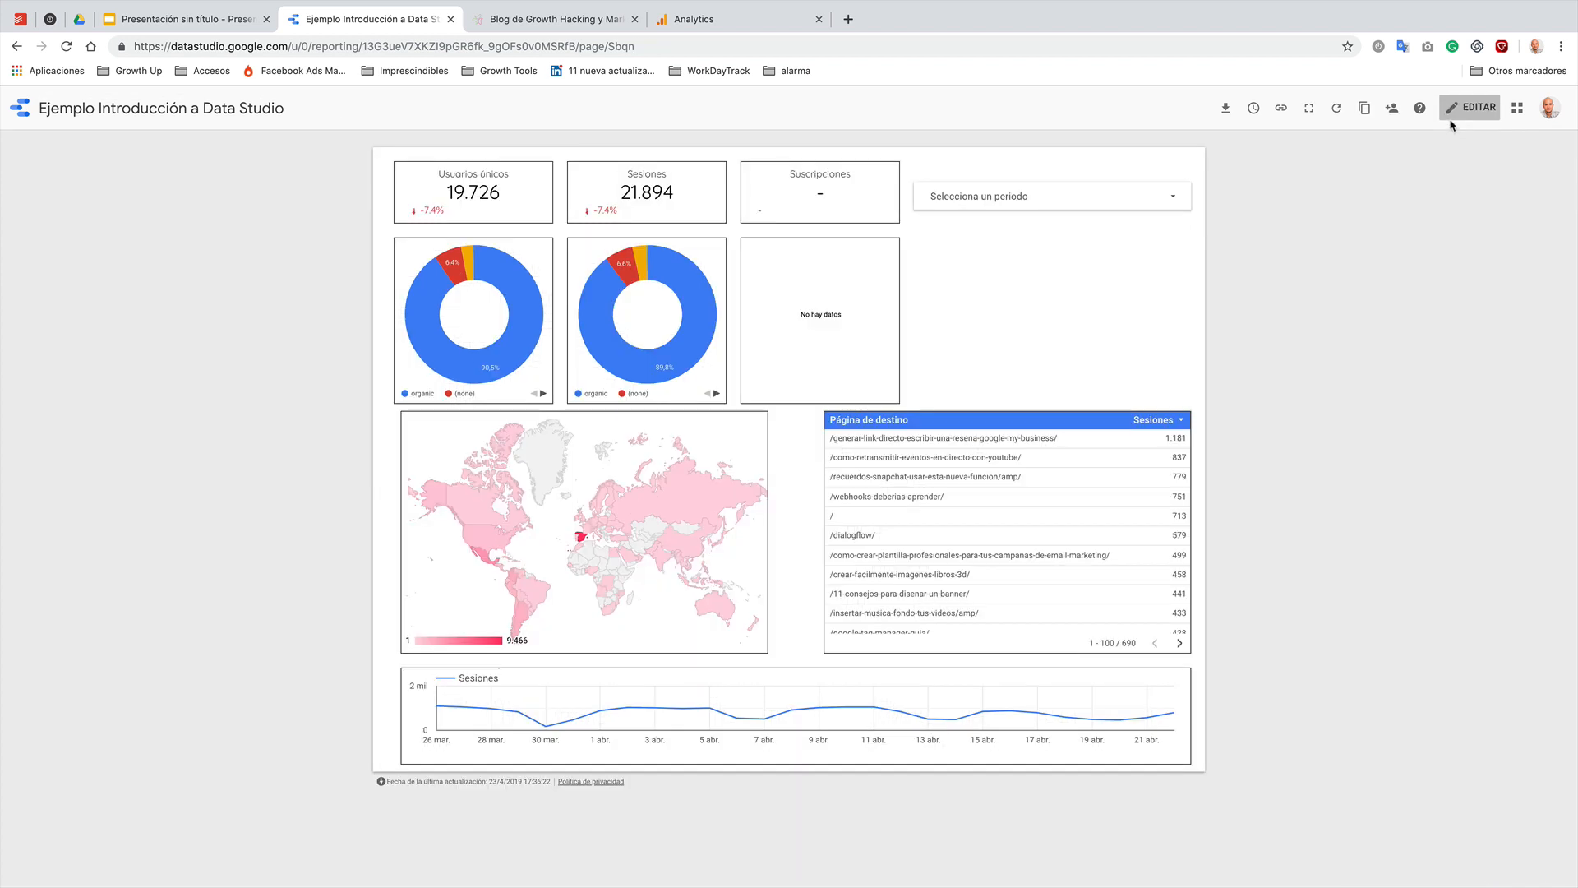
# - Apply the period El último trimestre to the report with the date range control
pyautogui.click(1139, 195)
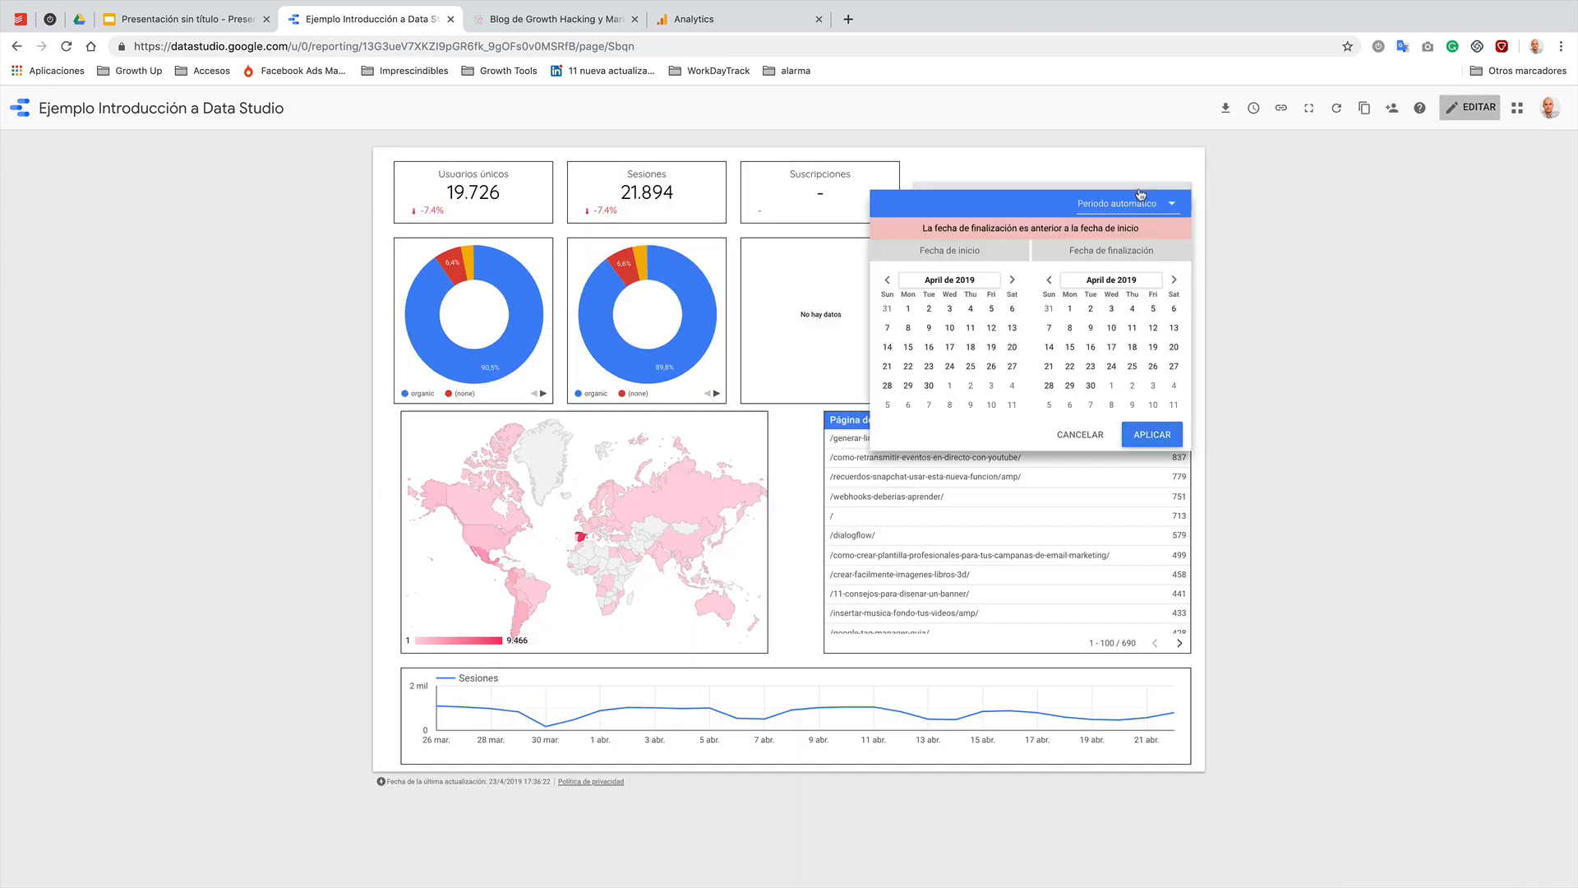
pyautogui.click(1141, 204)
pyautogui.scroll(-2, 1141, 209)
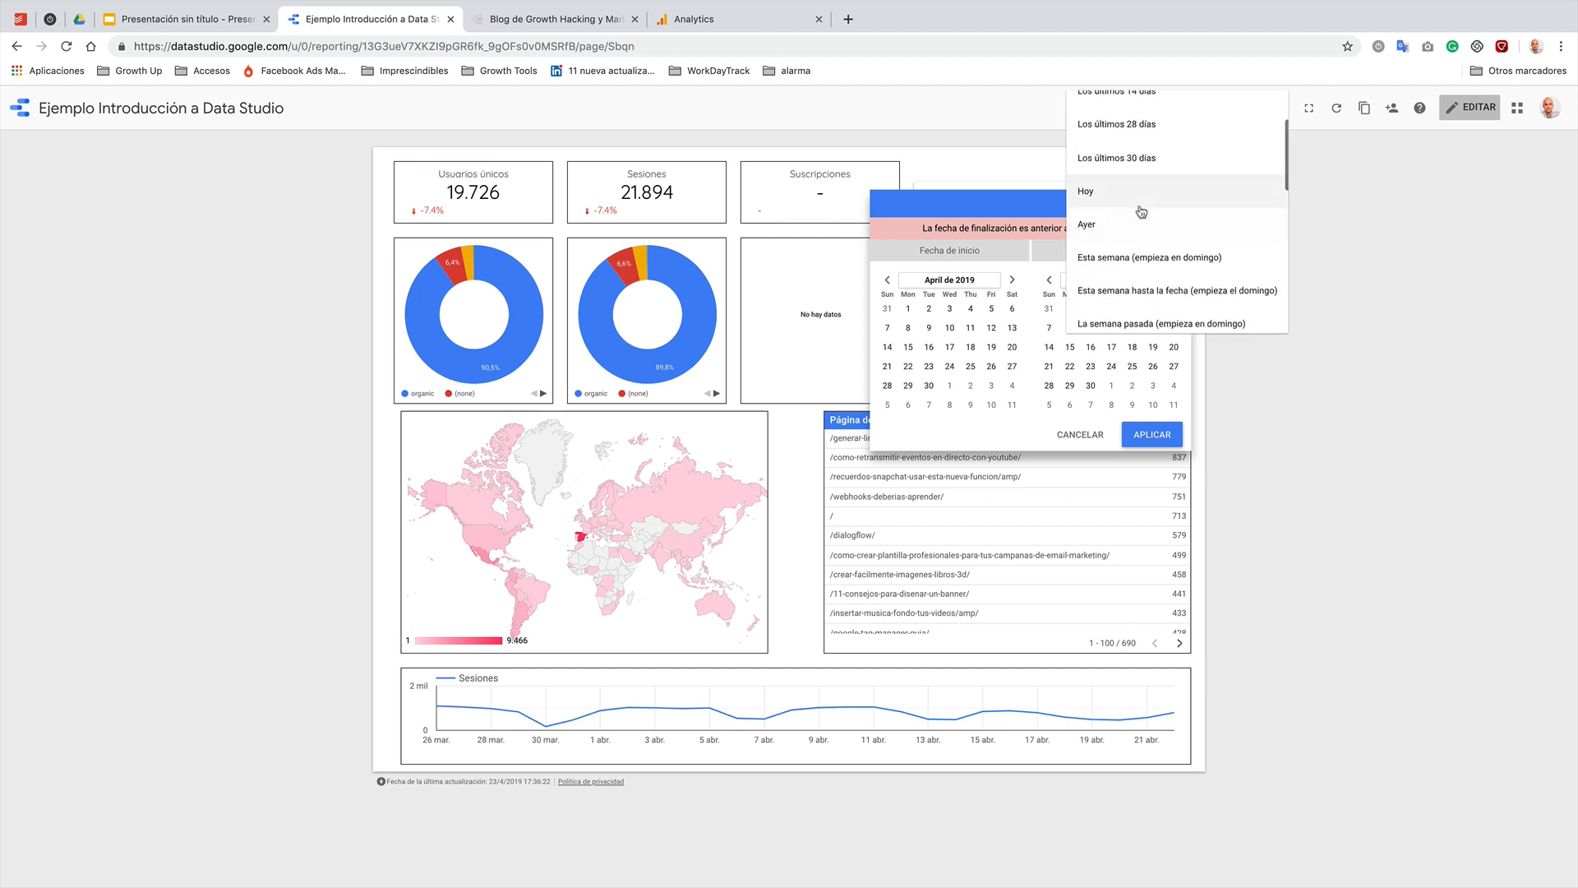
pyautogui.scroll(2, 1139, 288)
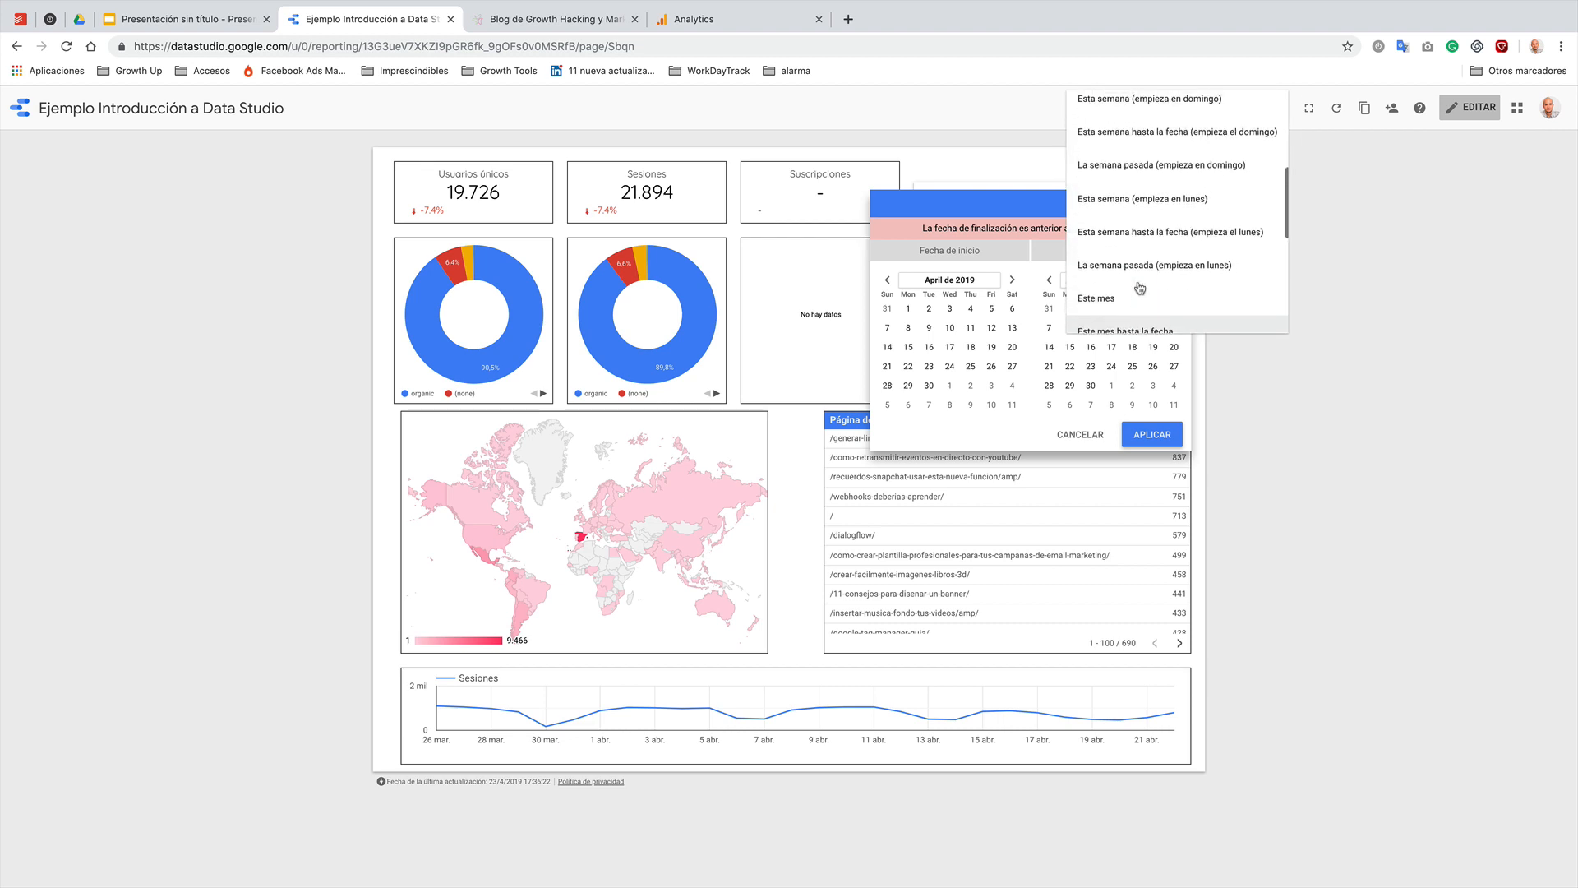
pyautogui.scroll(-5, 1134, 275)
pyautogui.scroll(-1, 1122, 257)
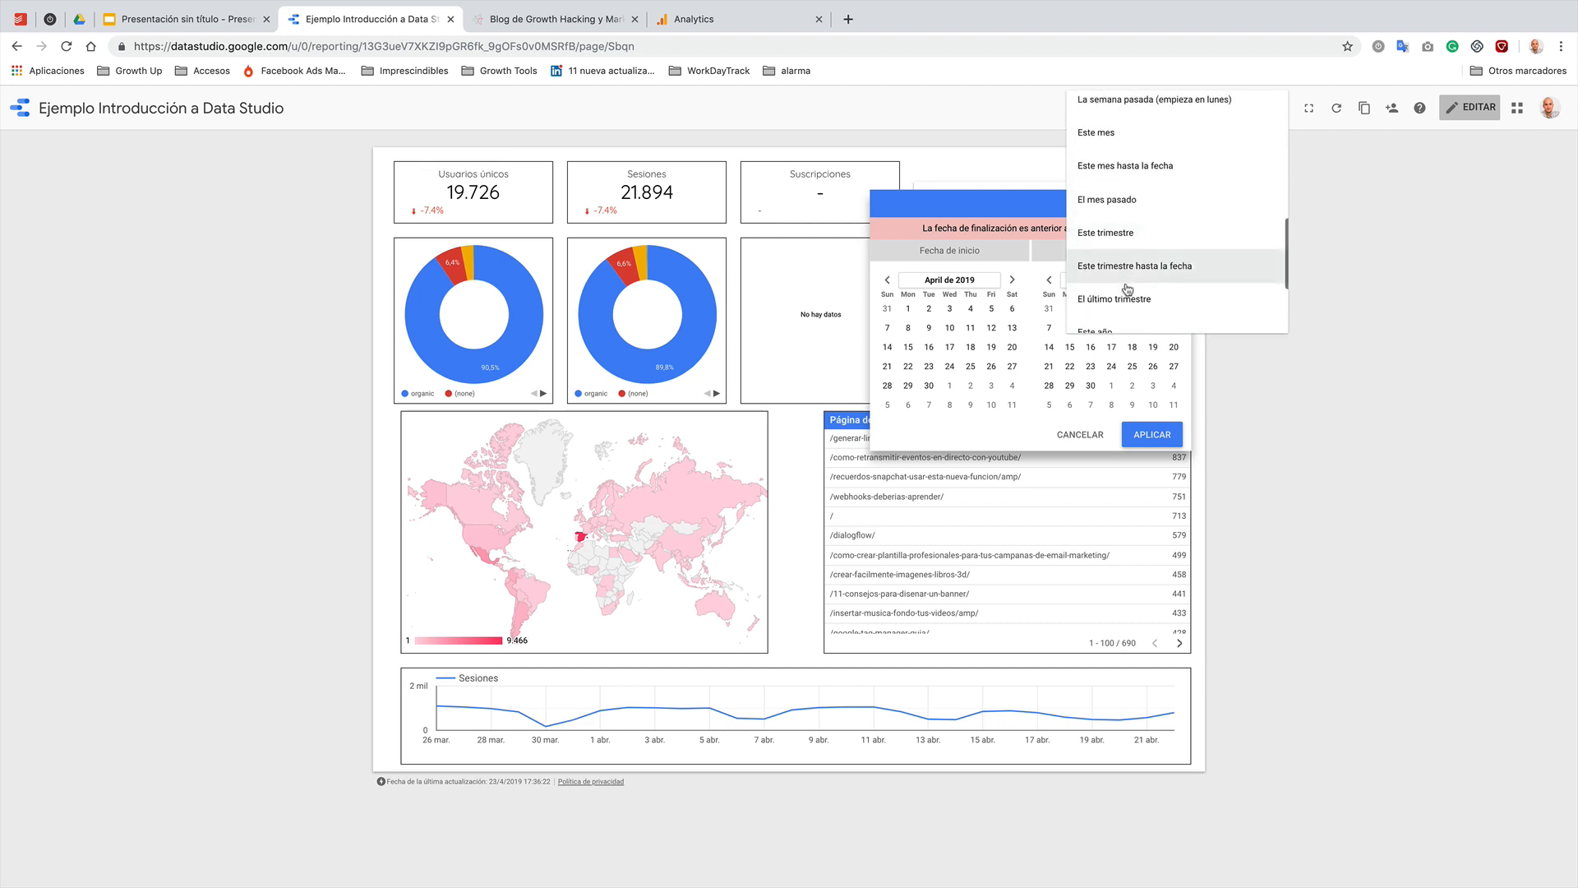
pyautogui.click(1124, 279)
pyautogui.click(1152, 413)
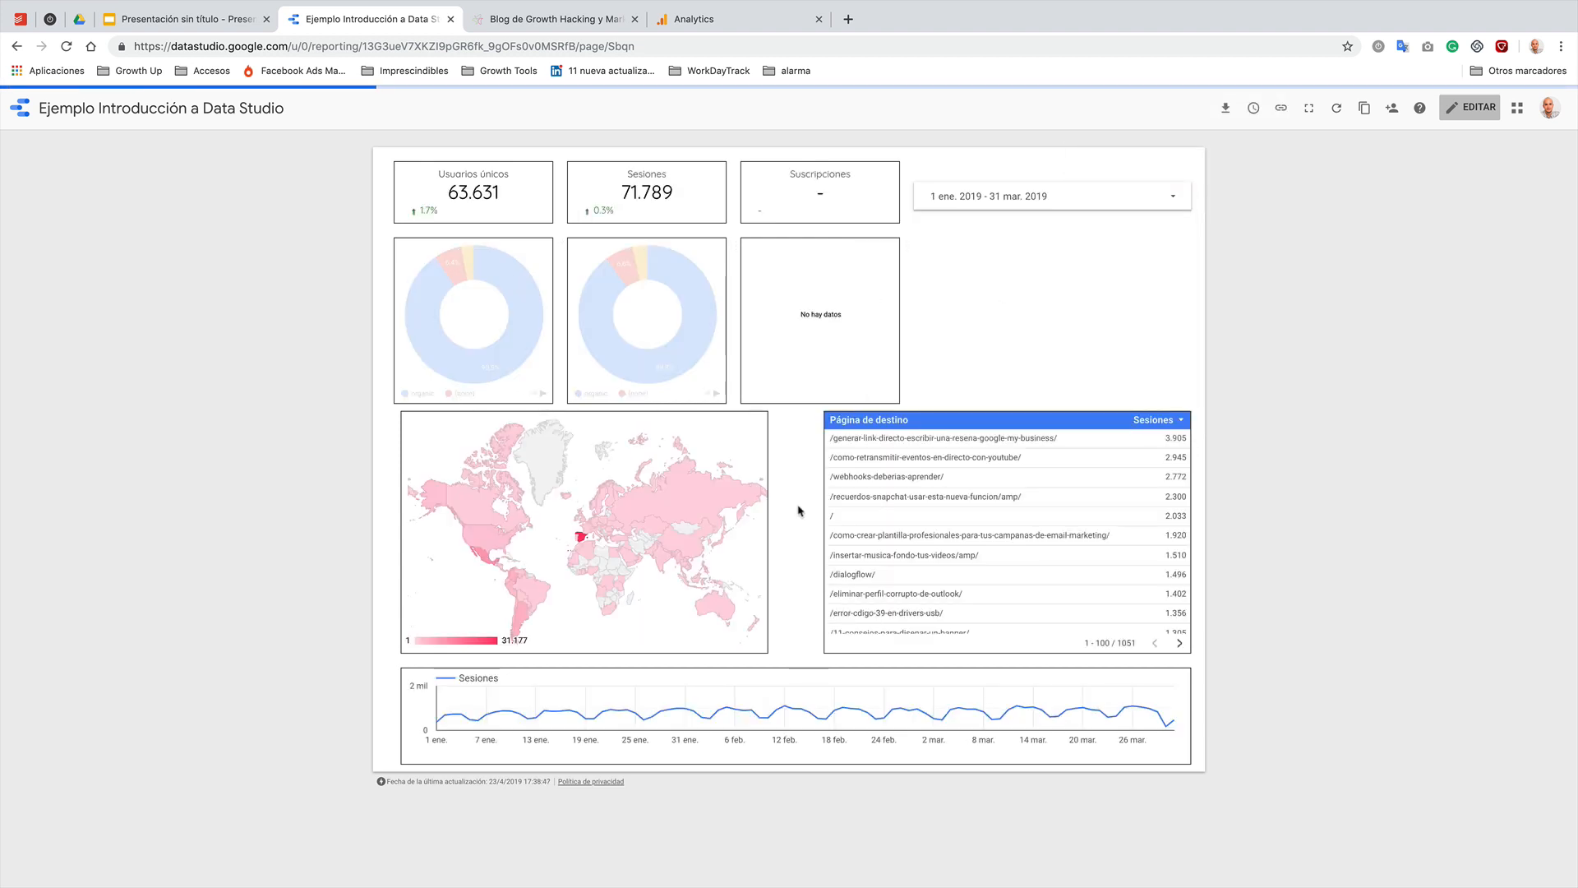
# - Filter the report by a range of dates starting 31 ene. 2019 on the Sesiones time series, and clear that filter
pyautogui.moveTo(1174, 718)
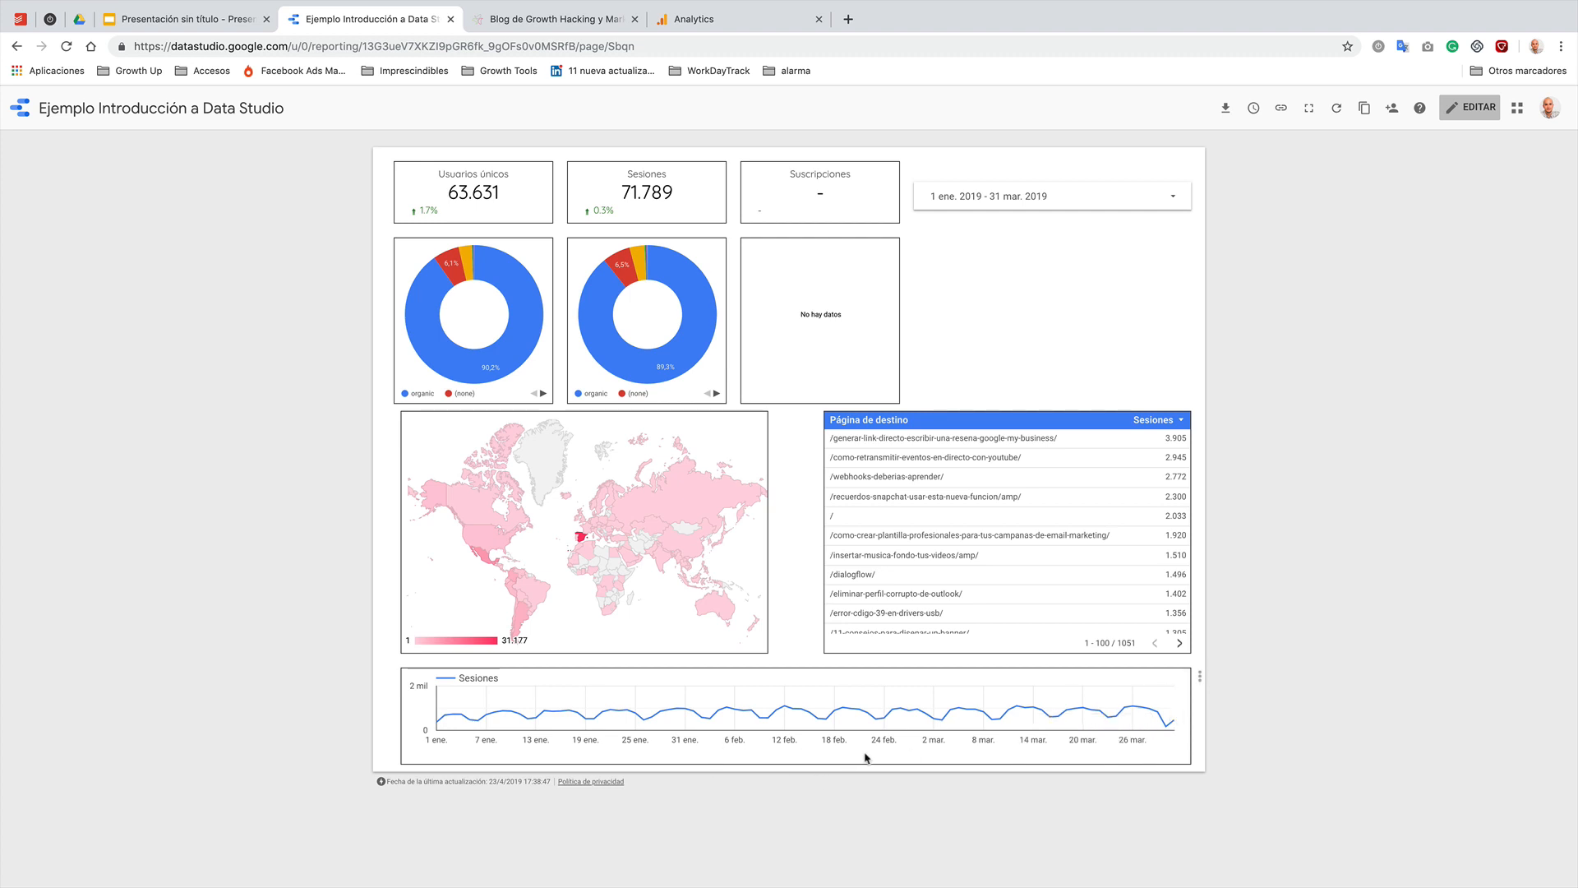
pyautogui.moveTo(688, 711)
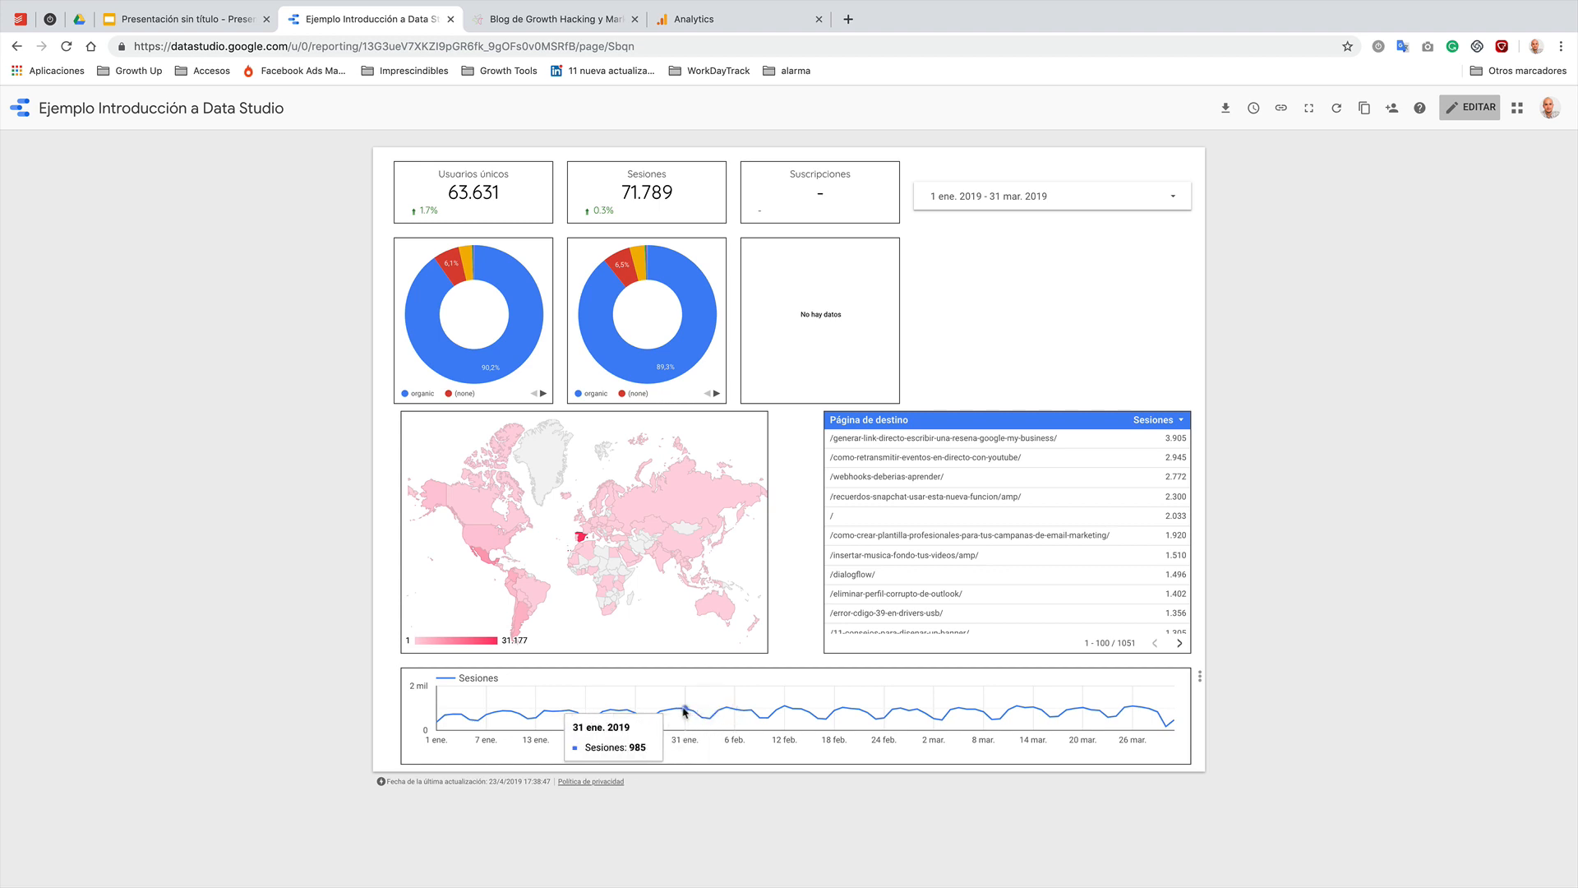
pyautogui.moveTo(686, 711); pyautogui.dragTo(734, 713)
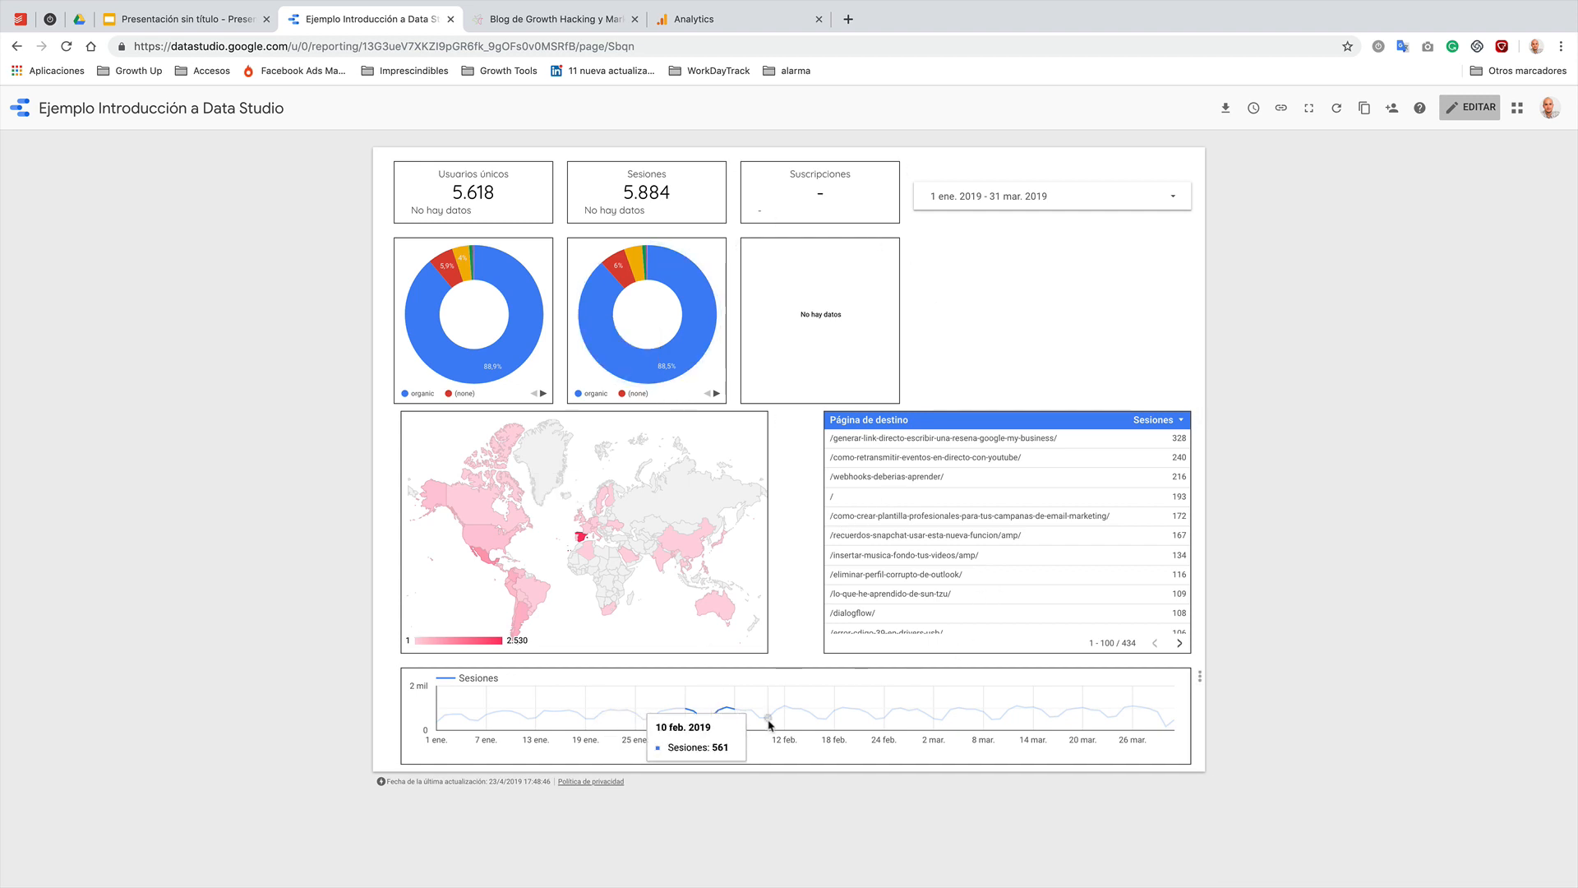
pyautogui.click(719, 710)
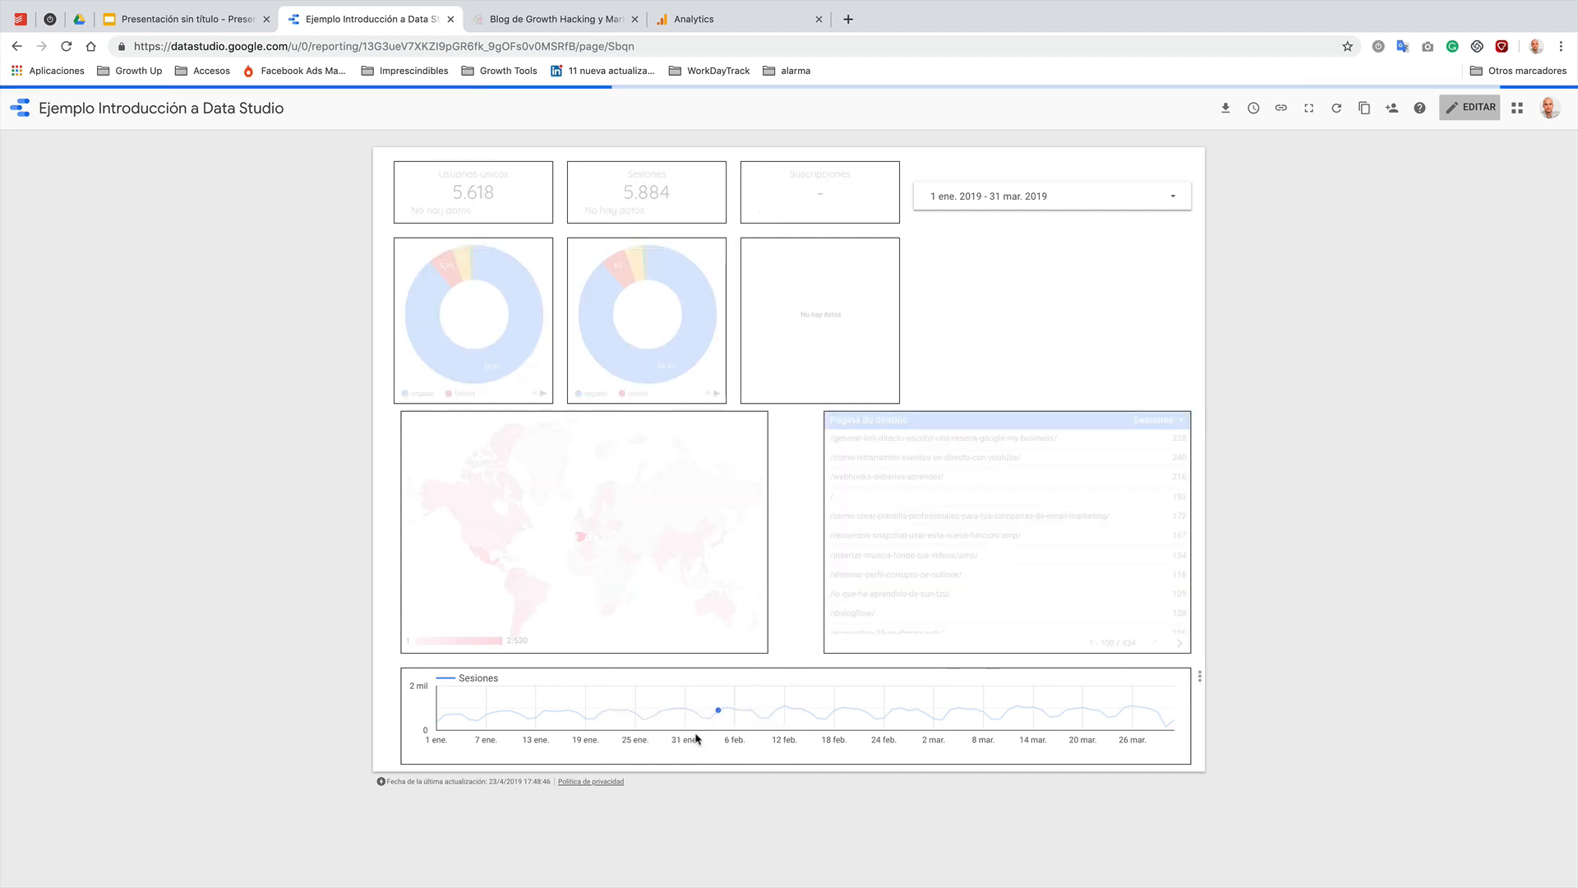
pyautogui.click(592, 687)
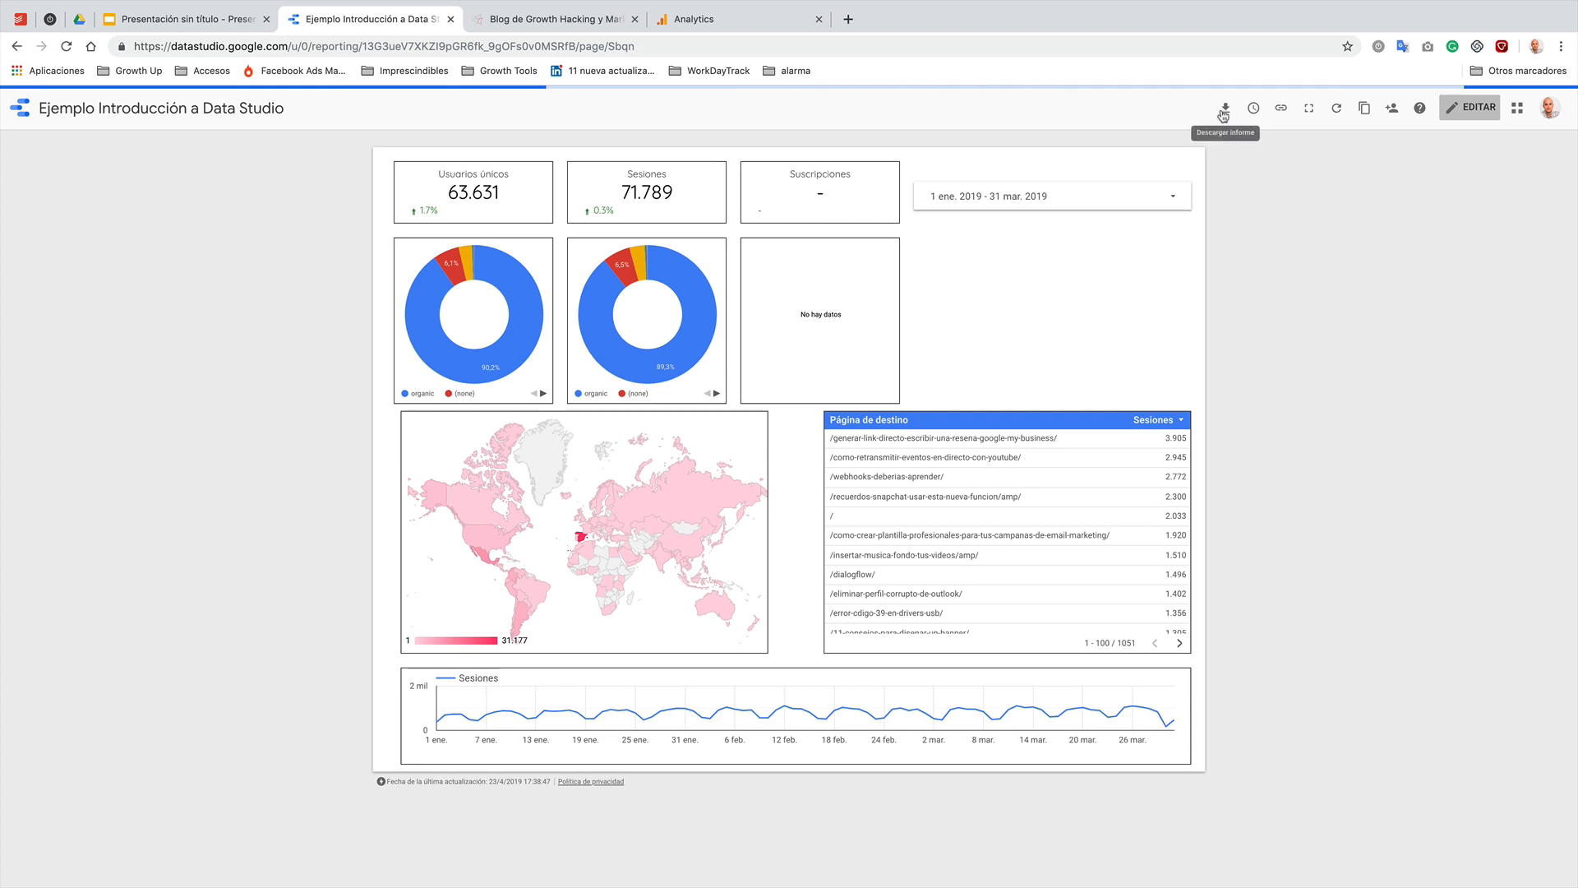
# - Add a second page to the report in edit mode and return to Página 1
pyautogui.click(1460, 113)
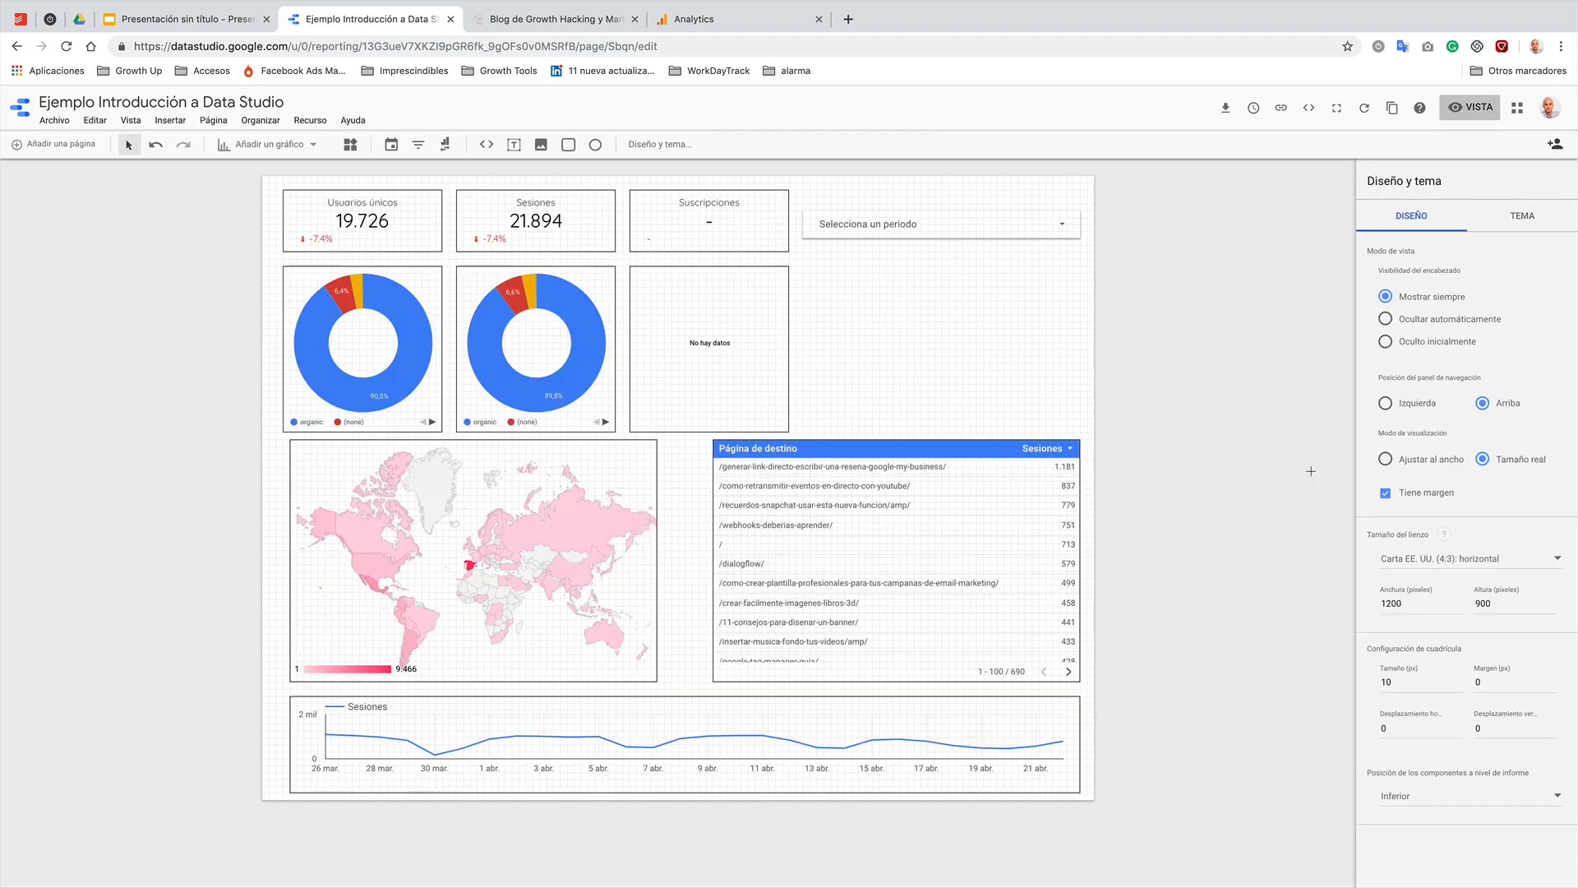
pyautogui.click(58, 148)
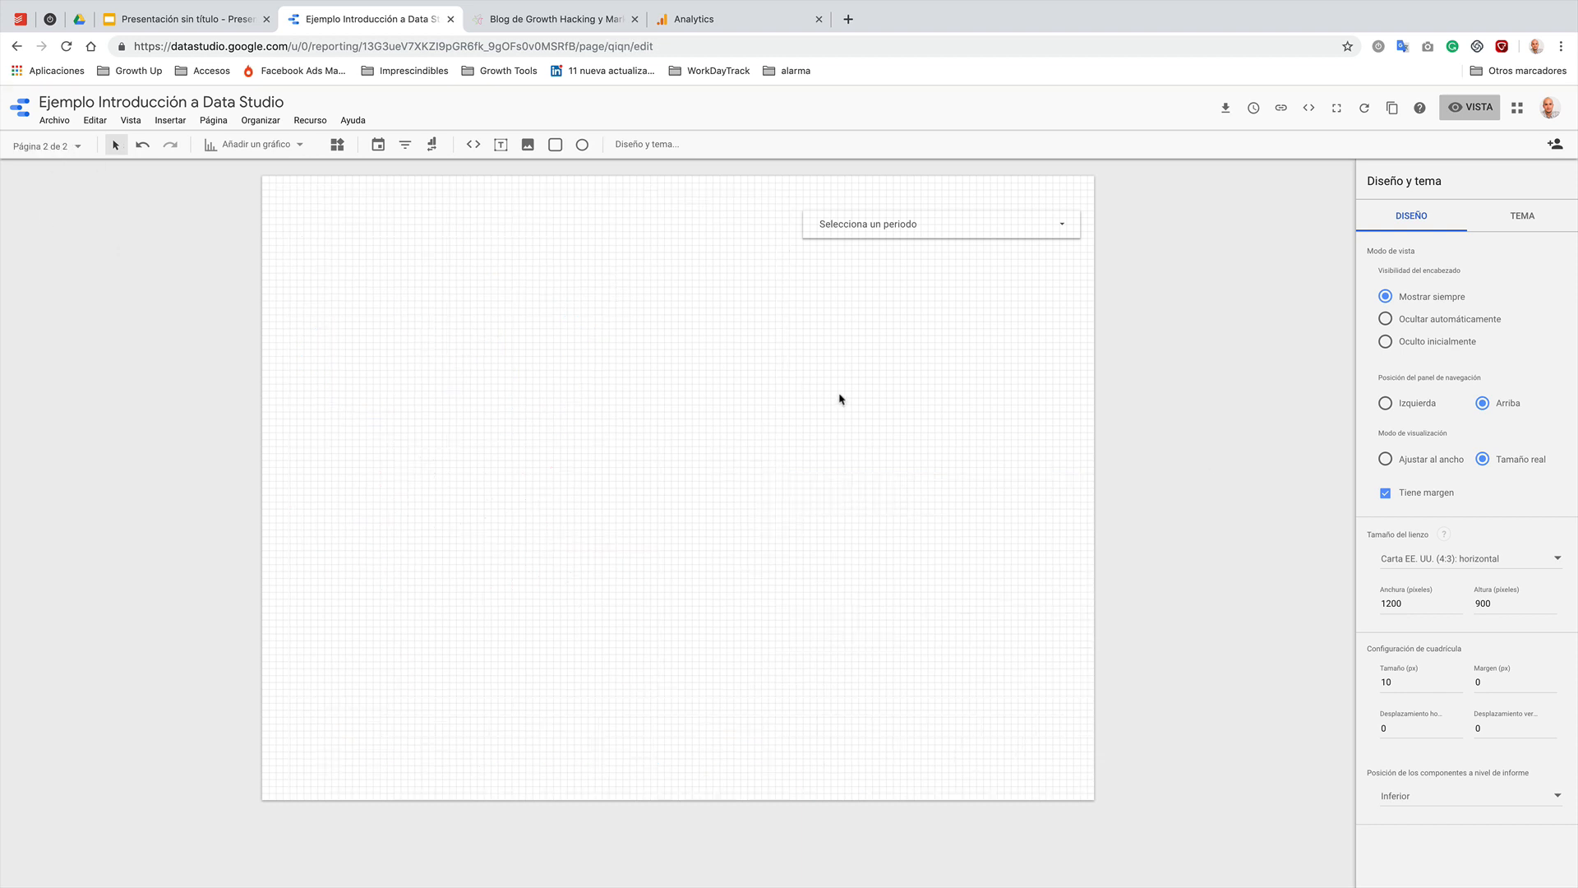
pyautogui.click(72, 148)
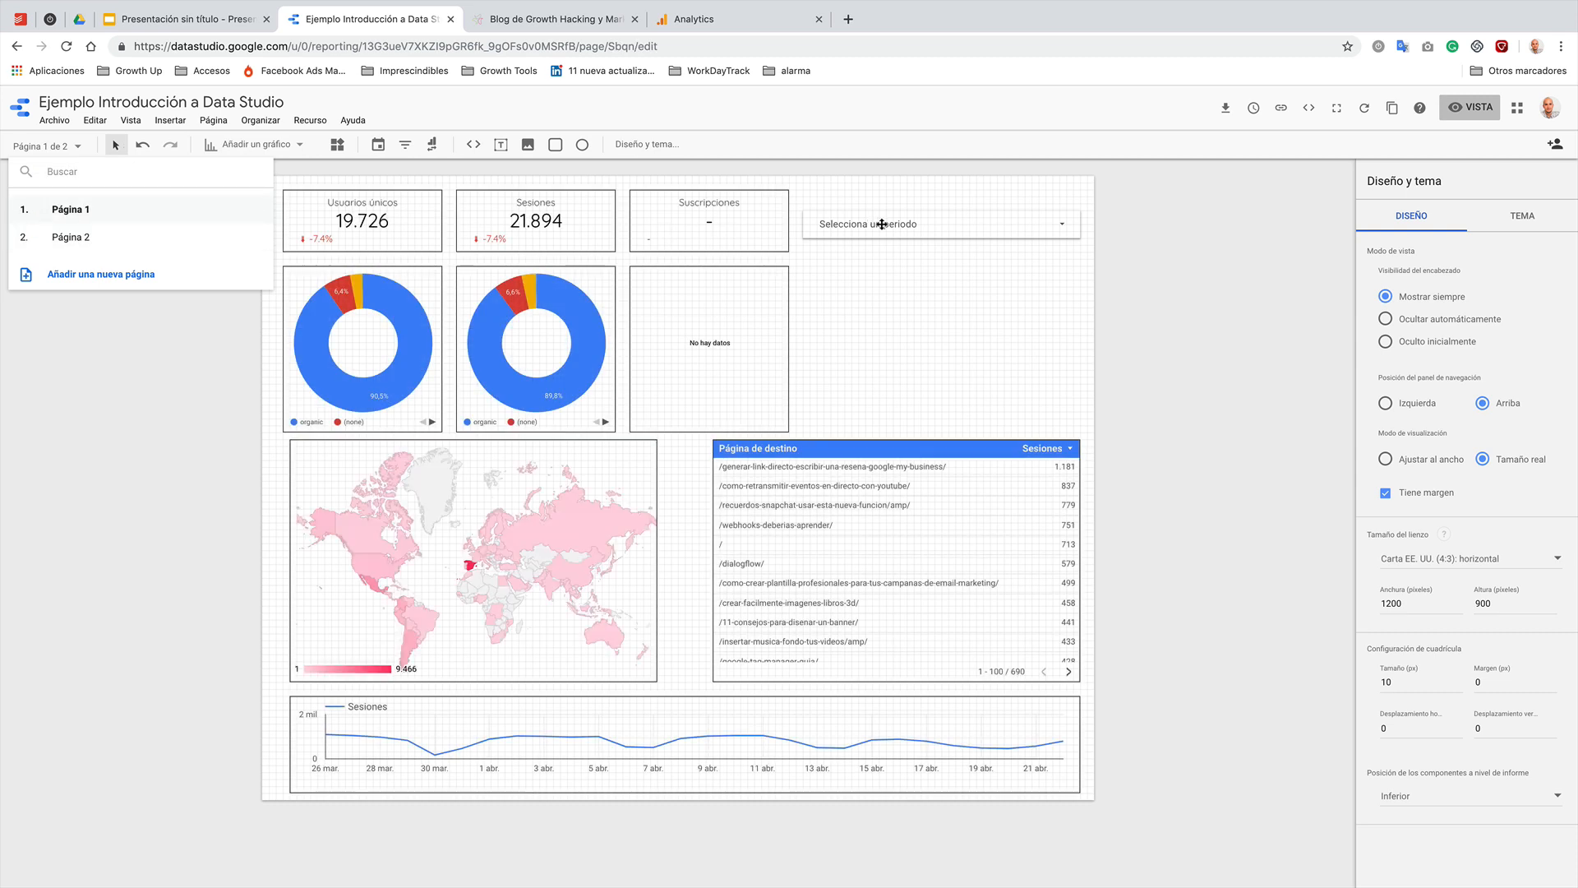
# - Compare the date range control on Página 1 and Página 2, and go back to Página 1
pyautogui.click(962, 222)
pyautogui.click(1004, 318)
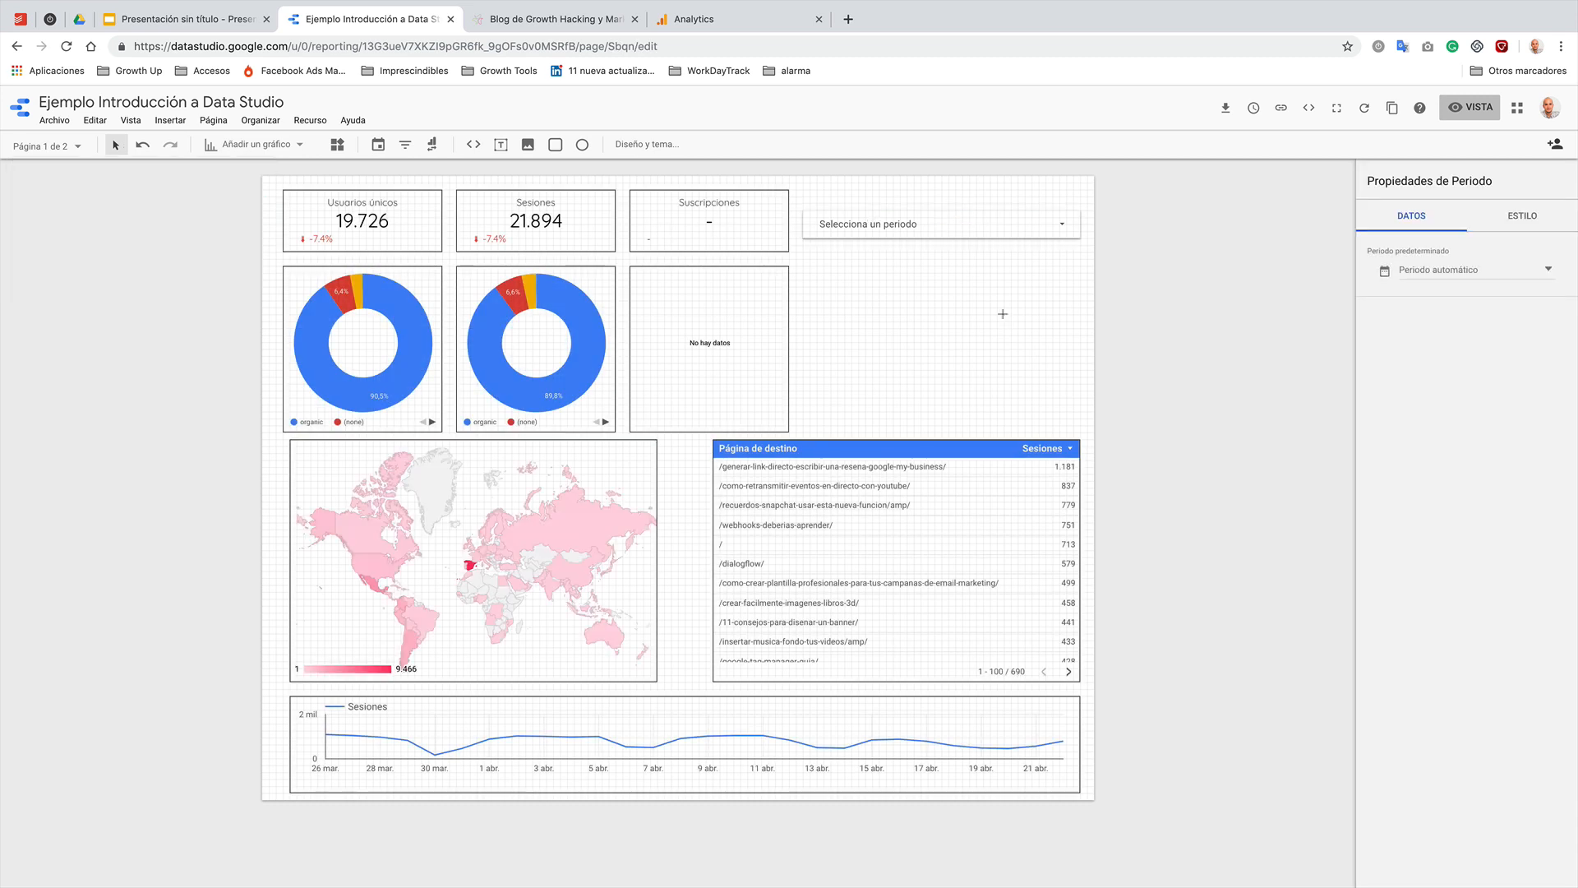
pyautogui.click(954, 235)
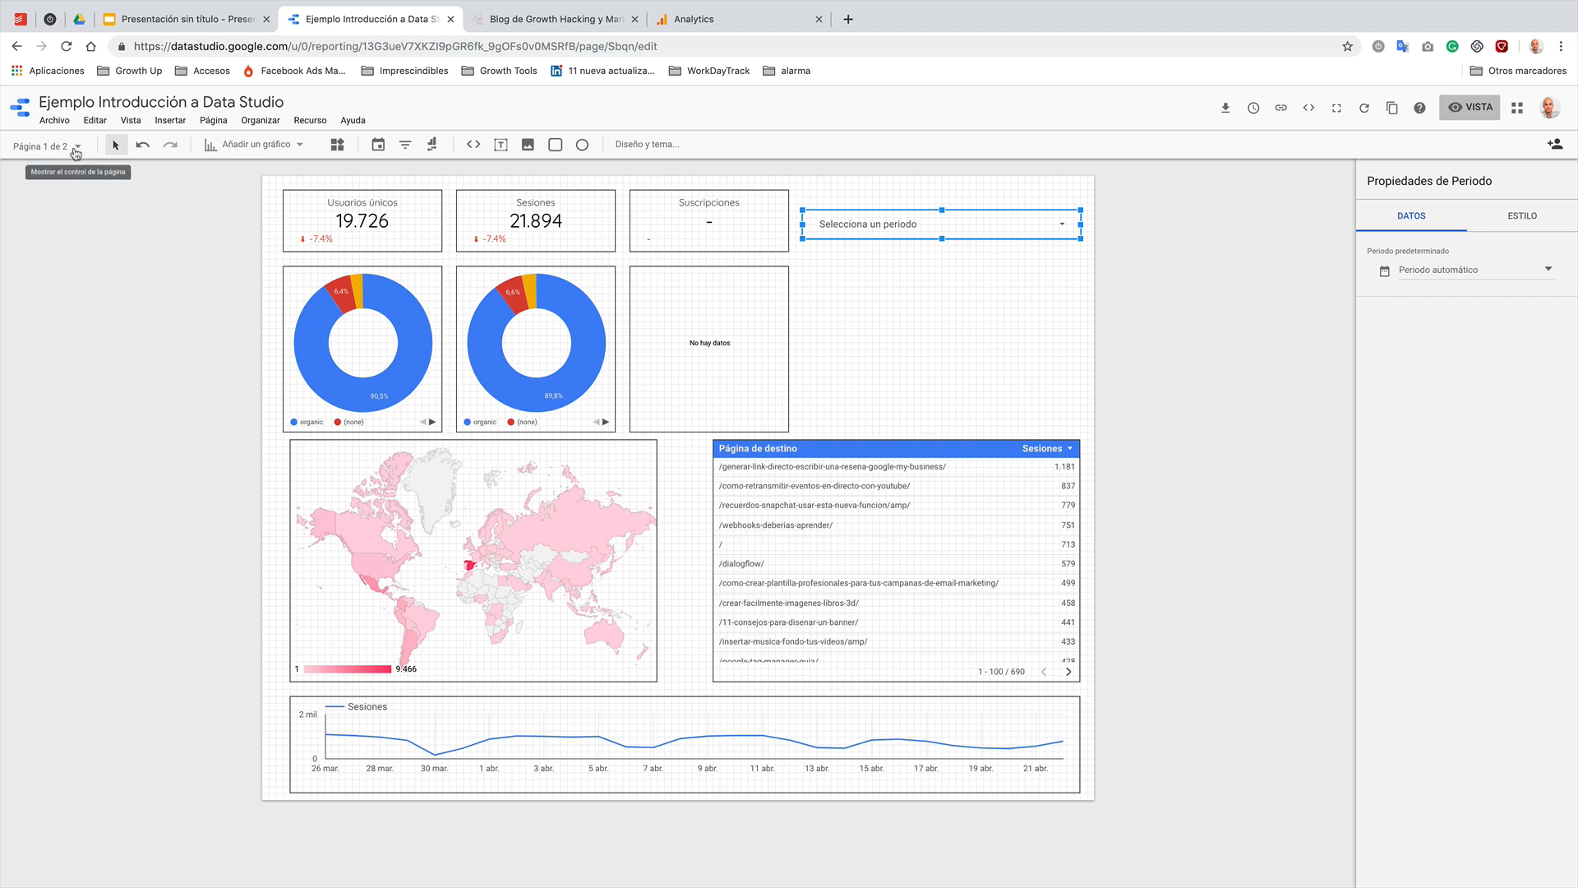
pyautogui.click(45, 146)
pyautogui.click(70, 237)
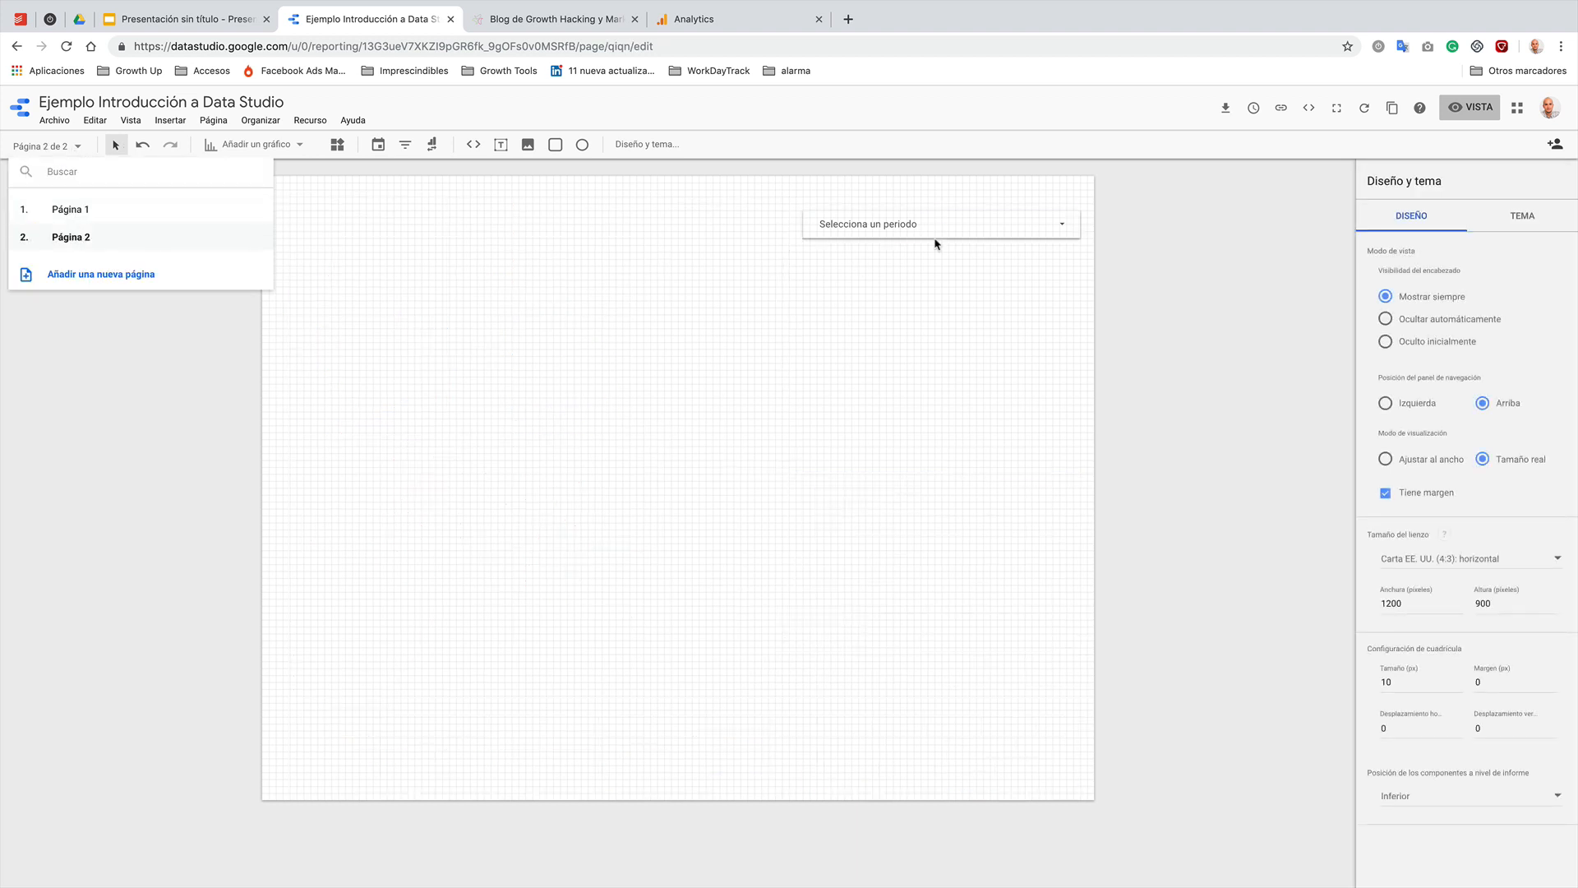
pyautogui.click(983, 292)
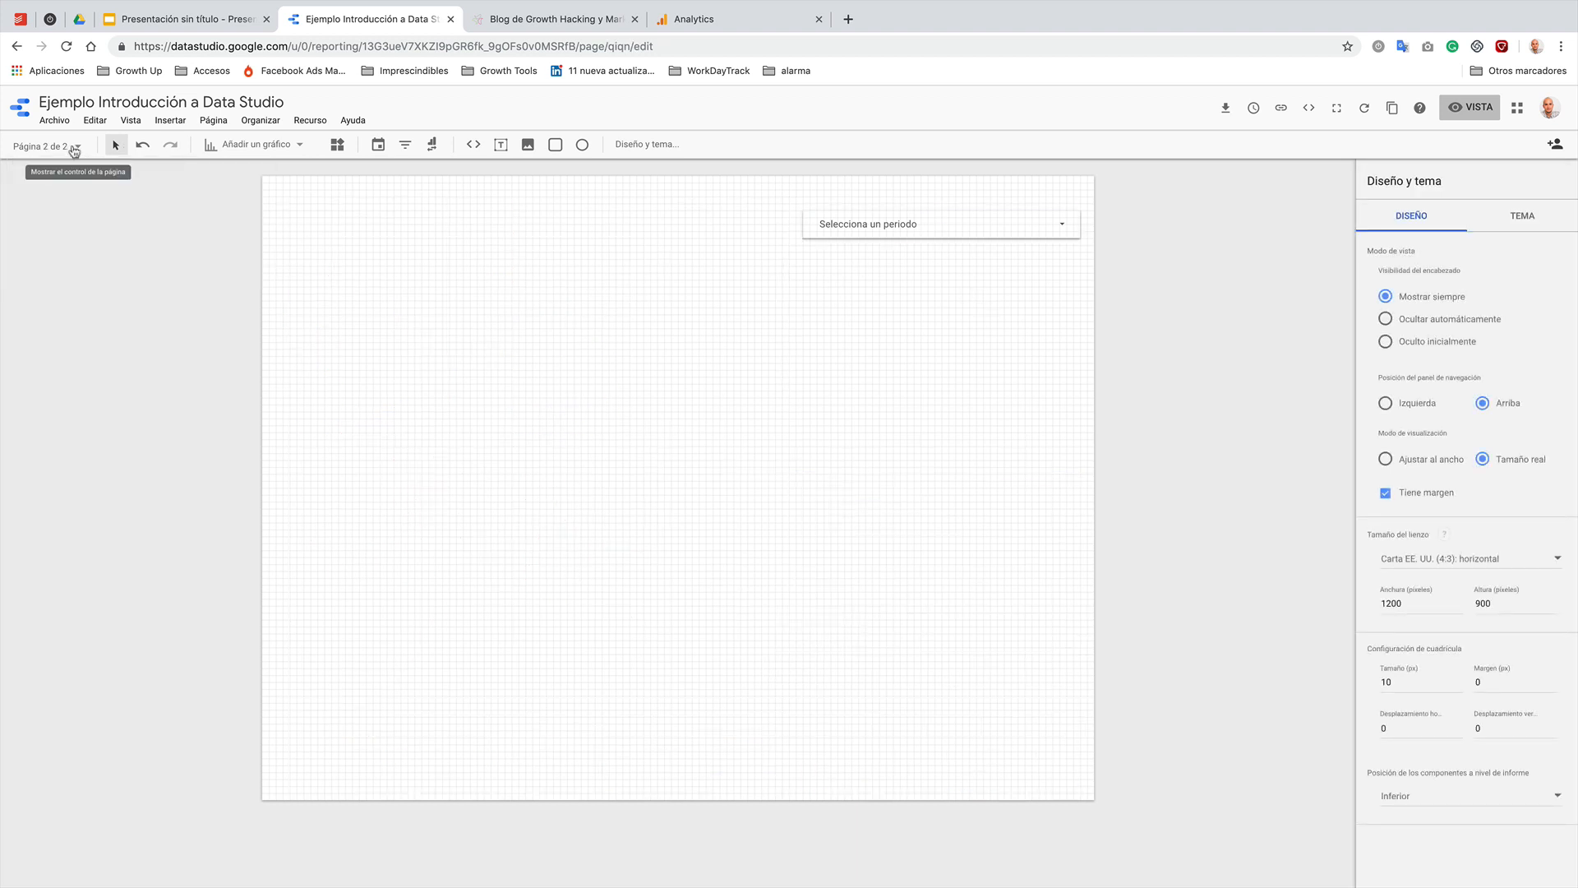
pyautogui.click(66, 148)
pyautogui.click(70, 209)
pyautogui.click(954, 298)
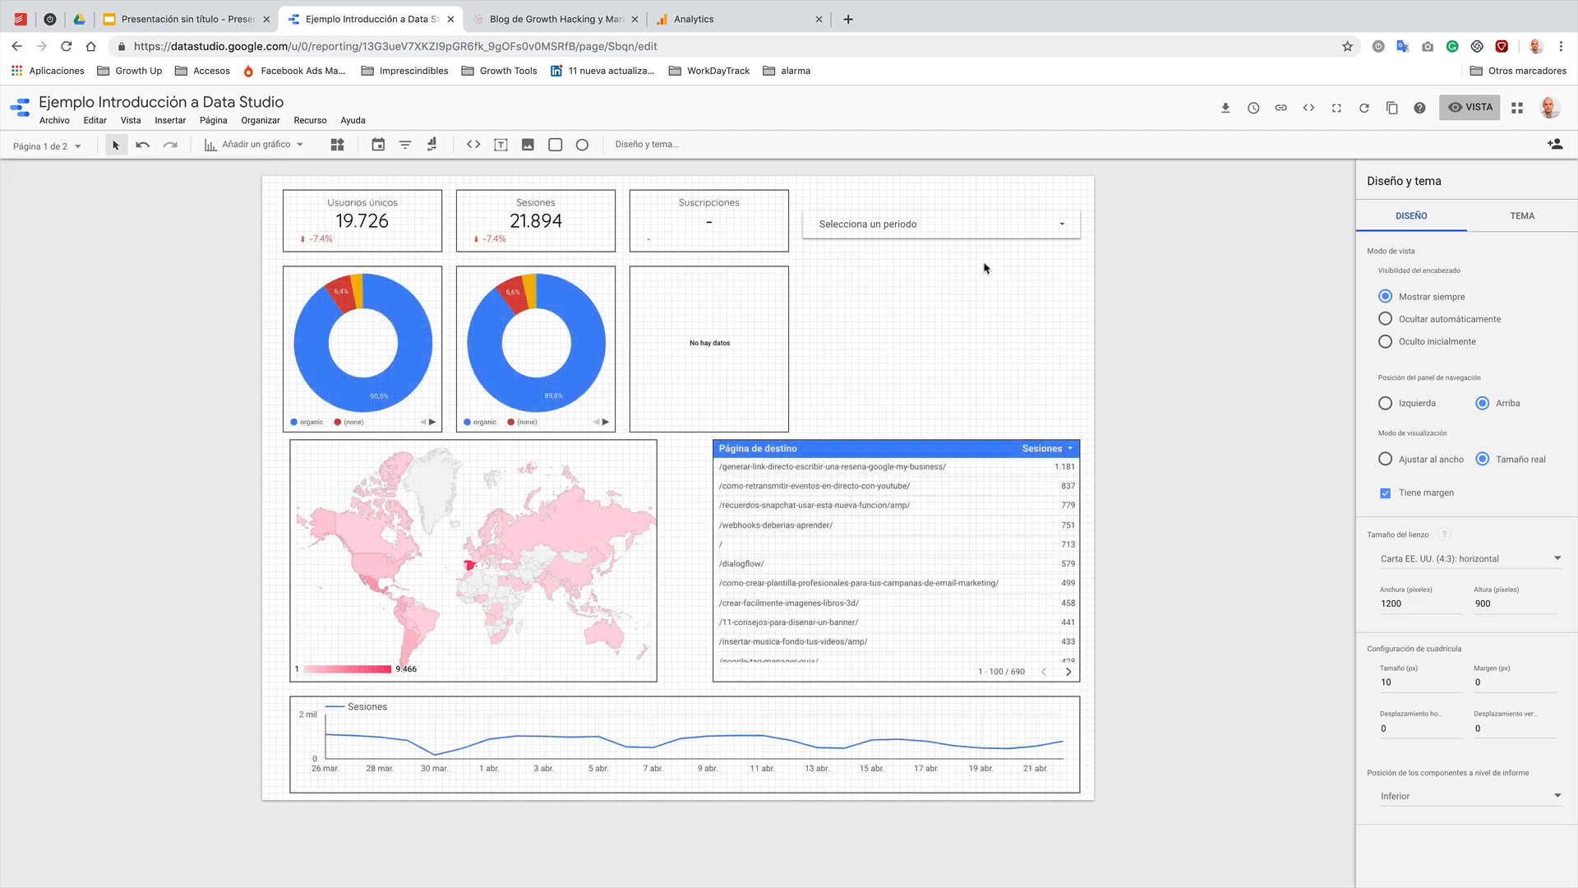
# - Insert a filter control and place it directly below the date range control
pyautogui.click(406, 145)
pyautogui.click(589, 212)
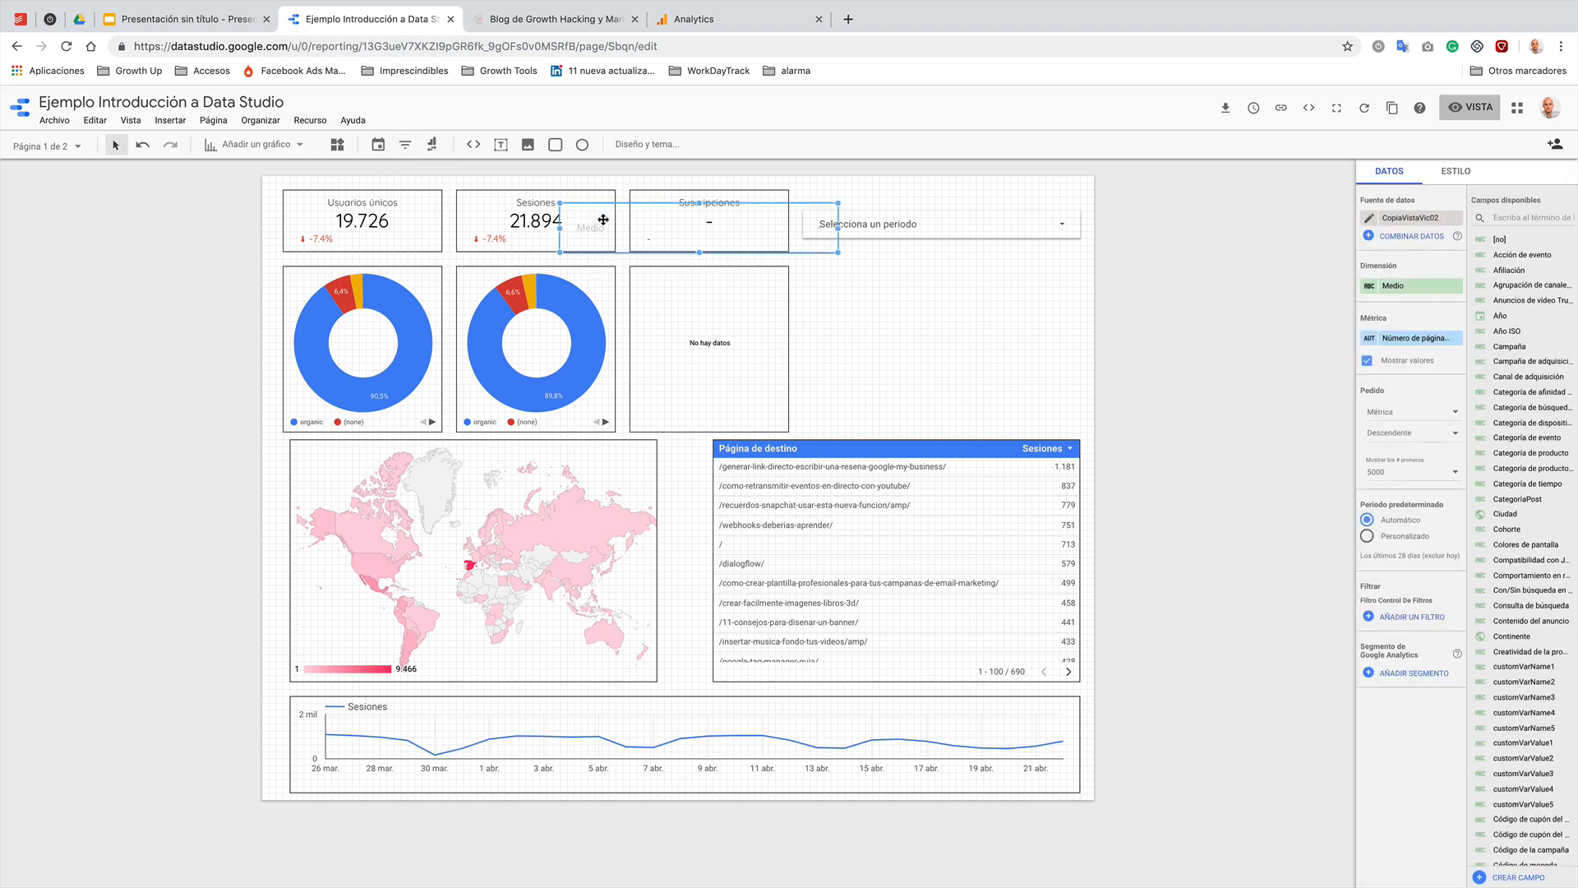
pyautogui.moveTo(606, 218); pyautogui.dragTo(846, 272)
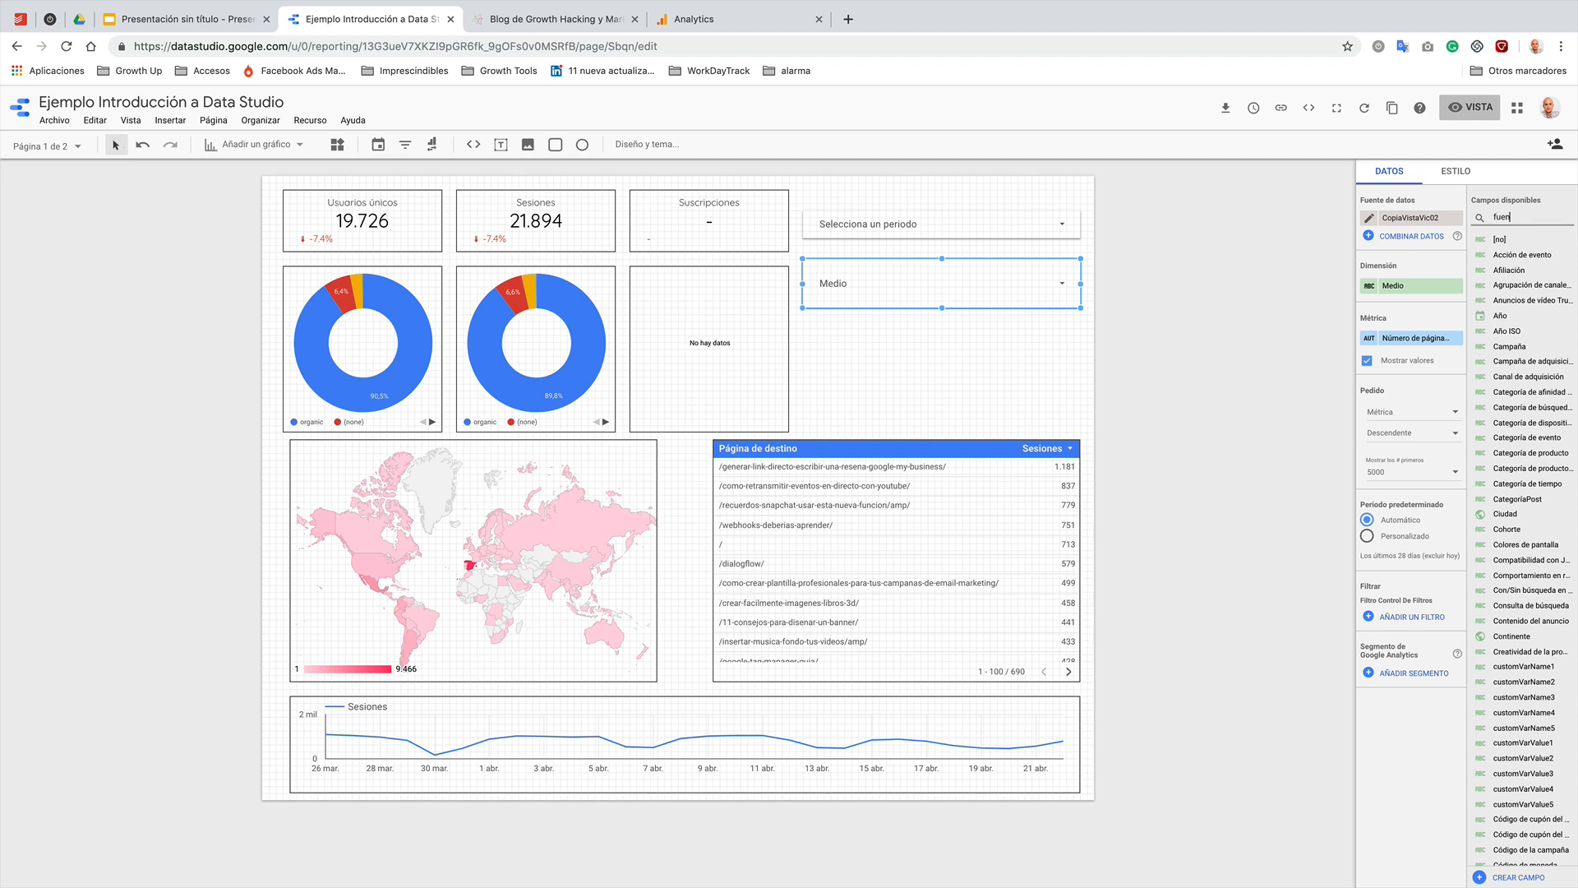
# - Set the new filter control's dimension to Fuente and its metric to Sesiones
pyautogui.moveTo(1505, 240); pyautogui.dragTo(1441, 287)
pyautogui.doubleClick(1504, 217)
pyautogui.write('sesi')
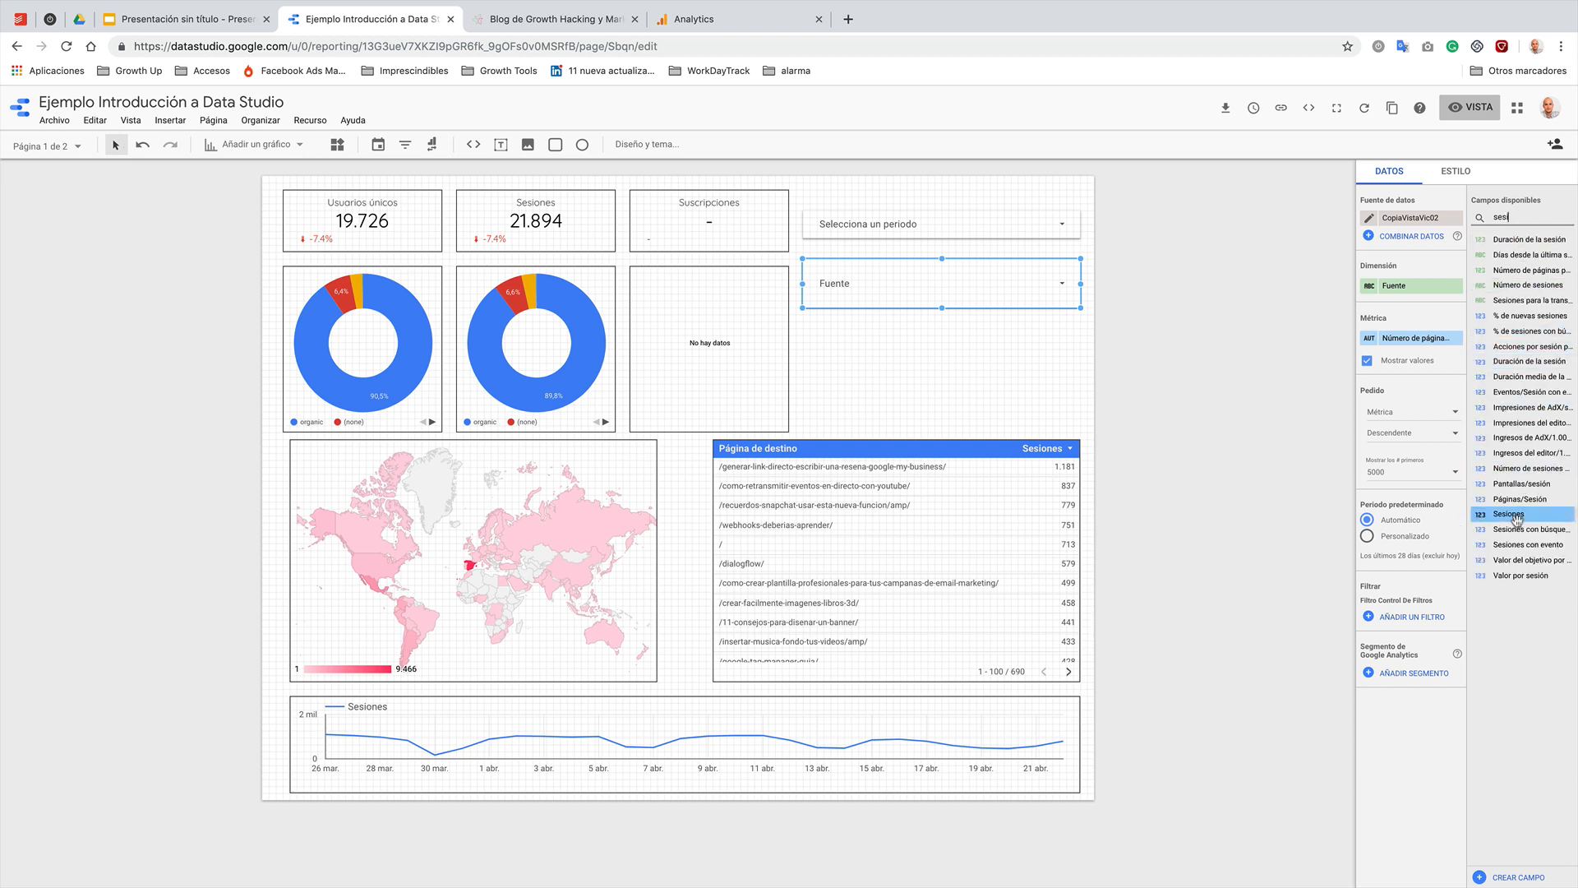
pyautogui.moveTo(1509, 514); pyautogui.dragTo(1406, 345)
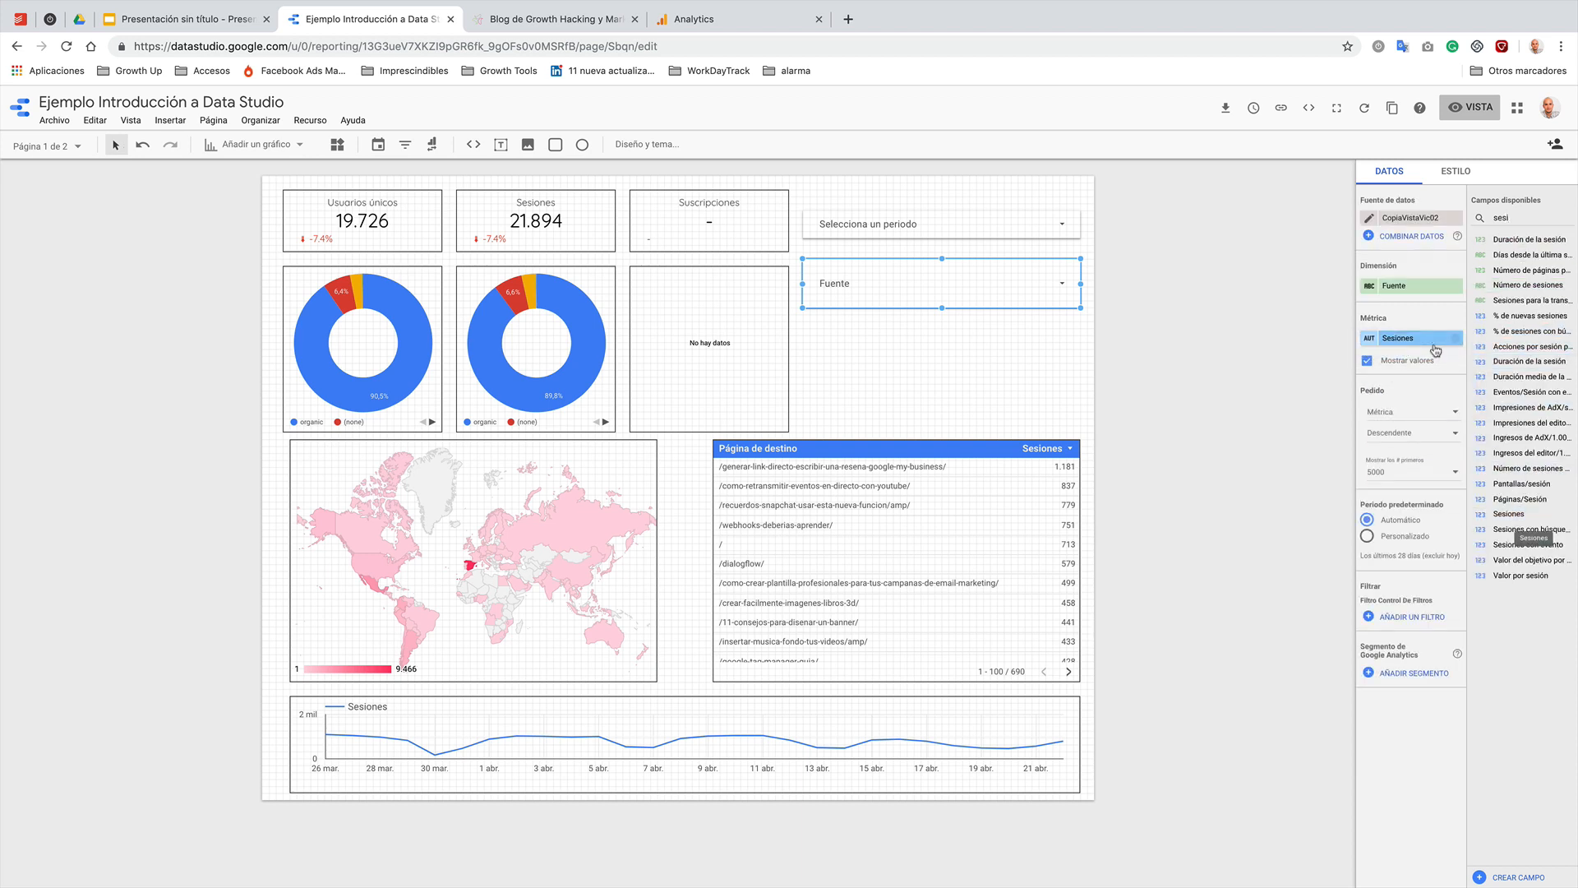
pyautogui.click(1071, 342)
# - Duplicate the Fuente filter control, place the copy below it, and set the copy's dimension to Medio
pyautogui.click(903, 289)
pyautogui.rightClick(903, 289)
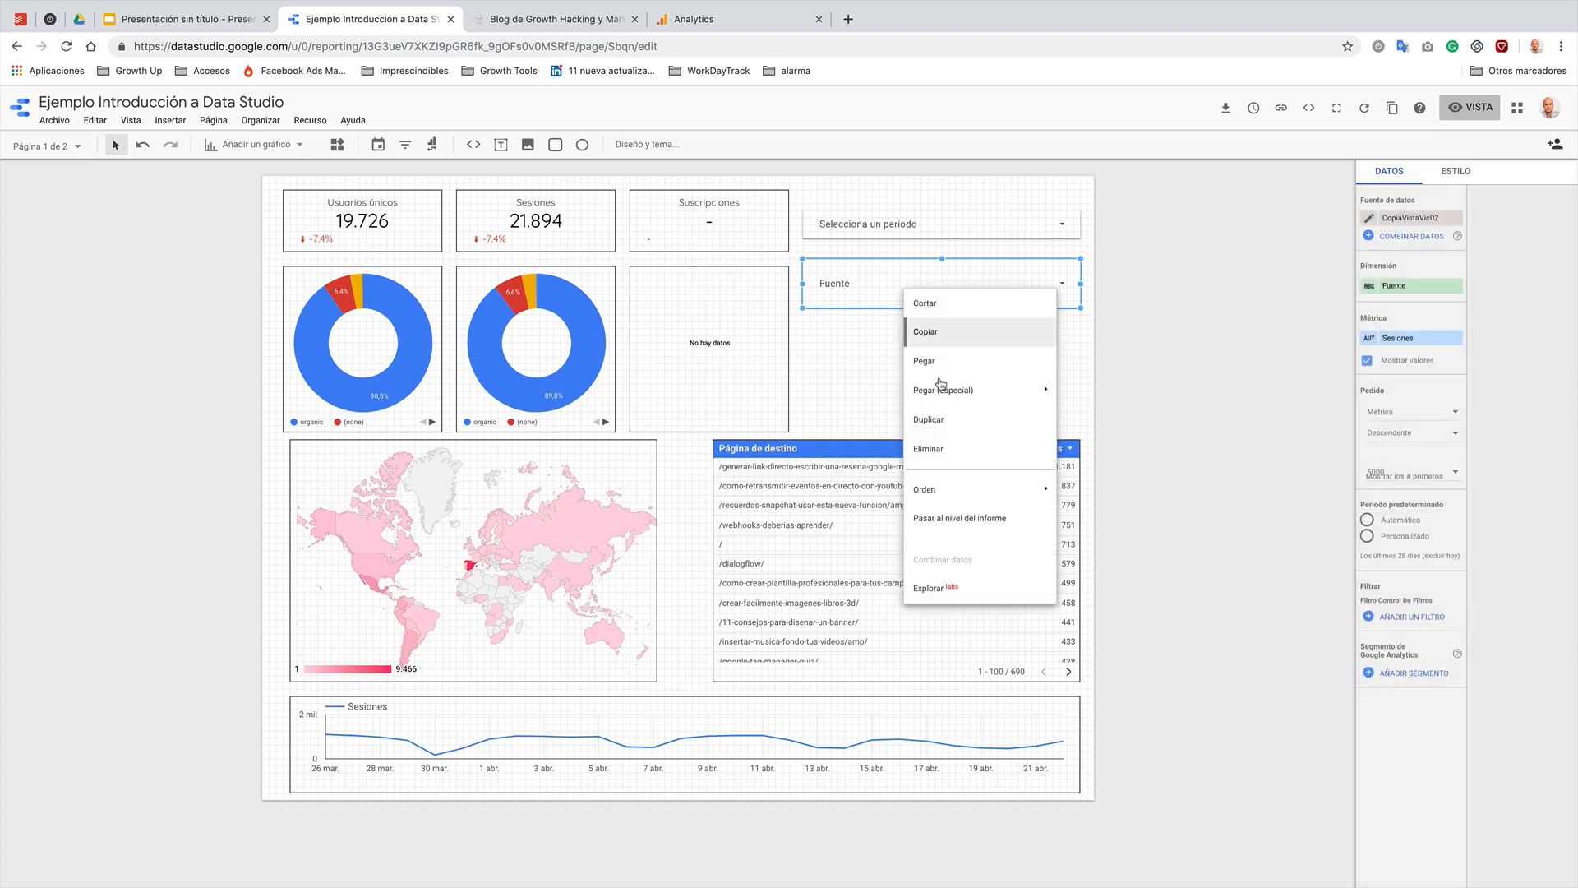
pyautogui.click(934, 418)
pyautogui.moveTo(899, 297); pyautogui.dragTo(885, 345)
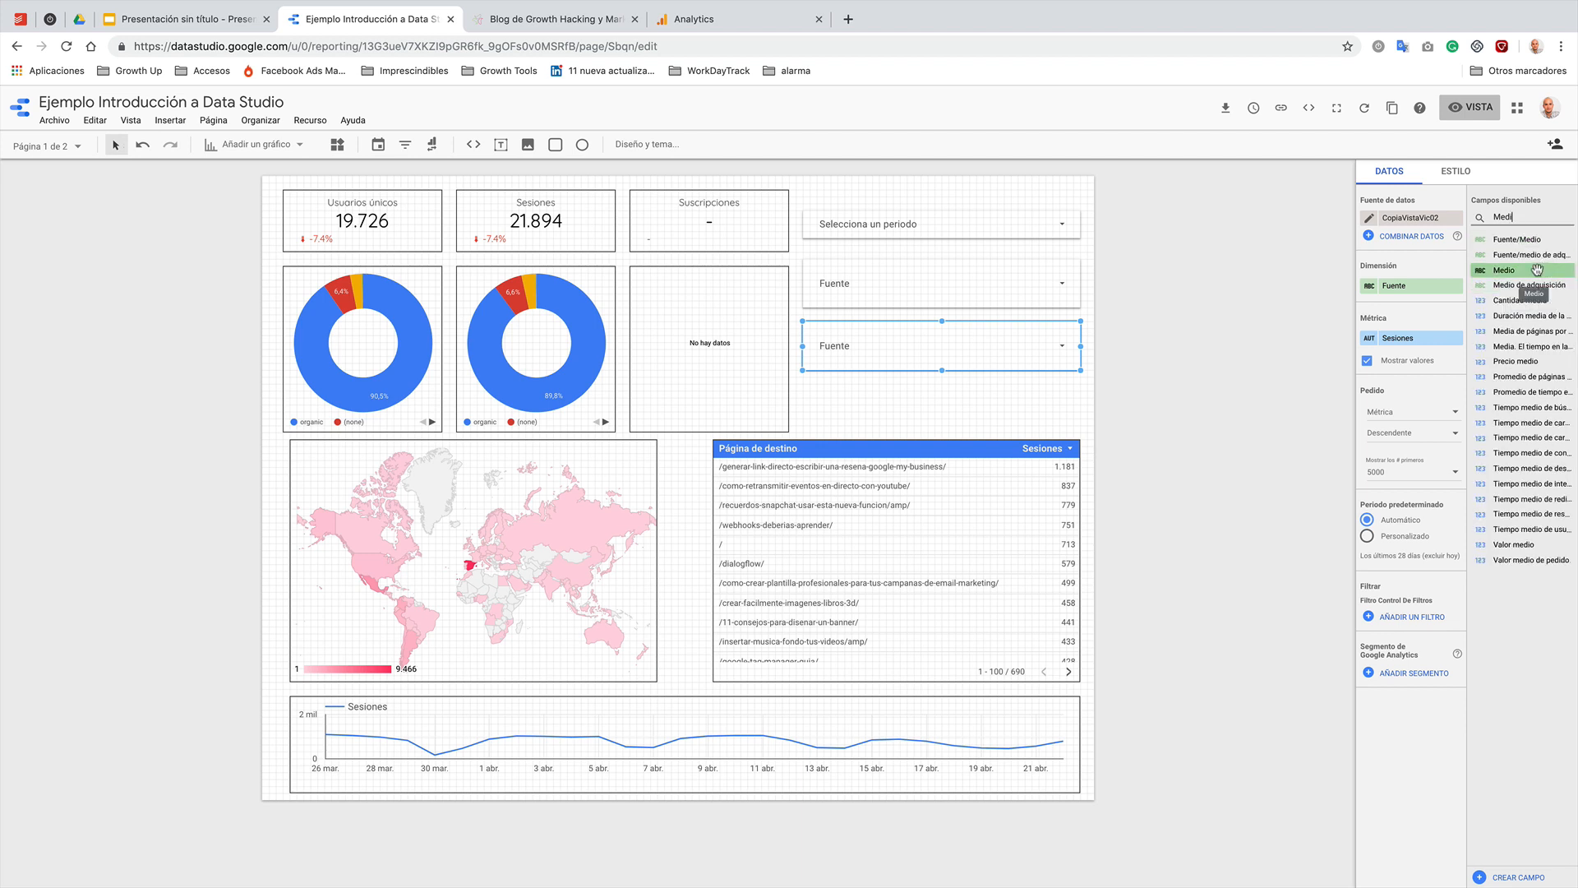
pyautogui.moveTo(1504, 270); pyautogui.dragTo(1435, 296)
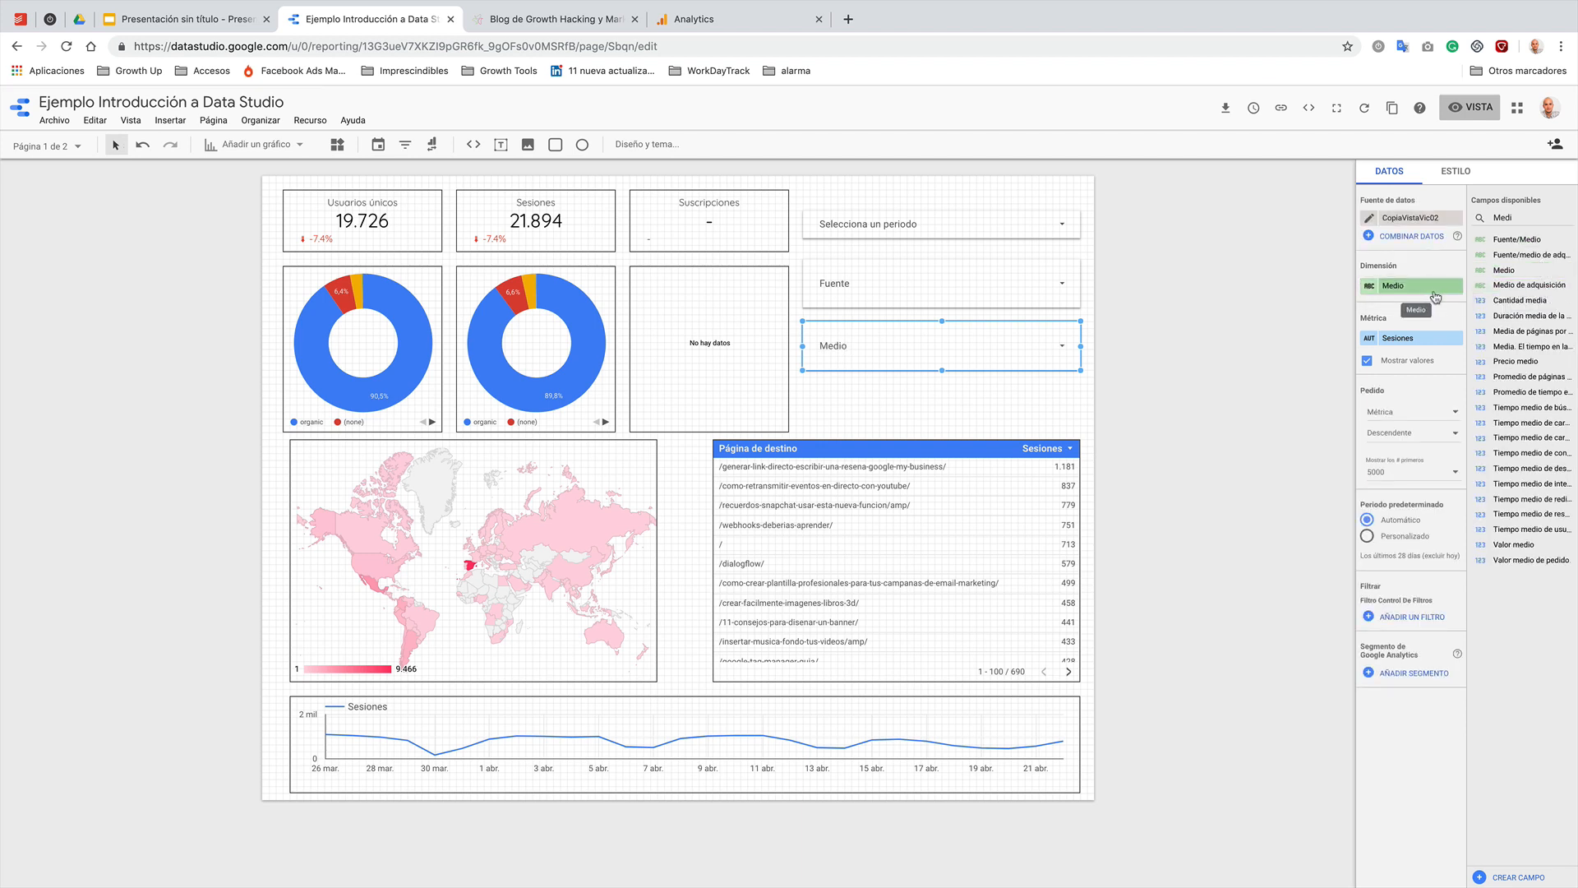
pyautogui.click(1041, 417)
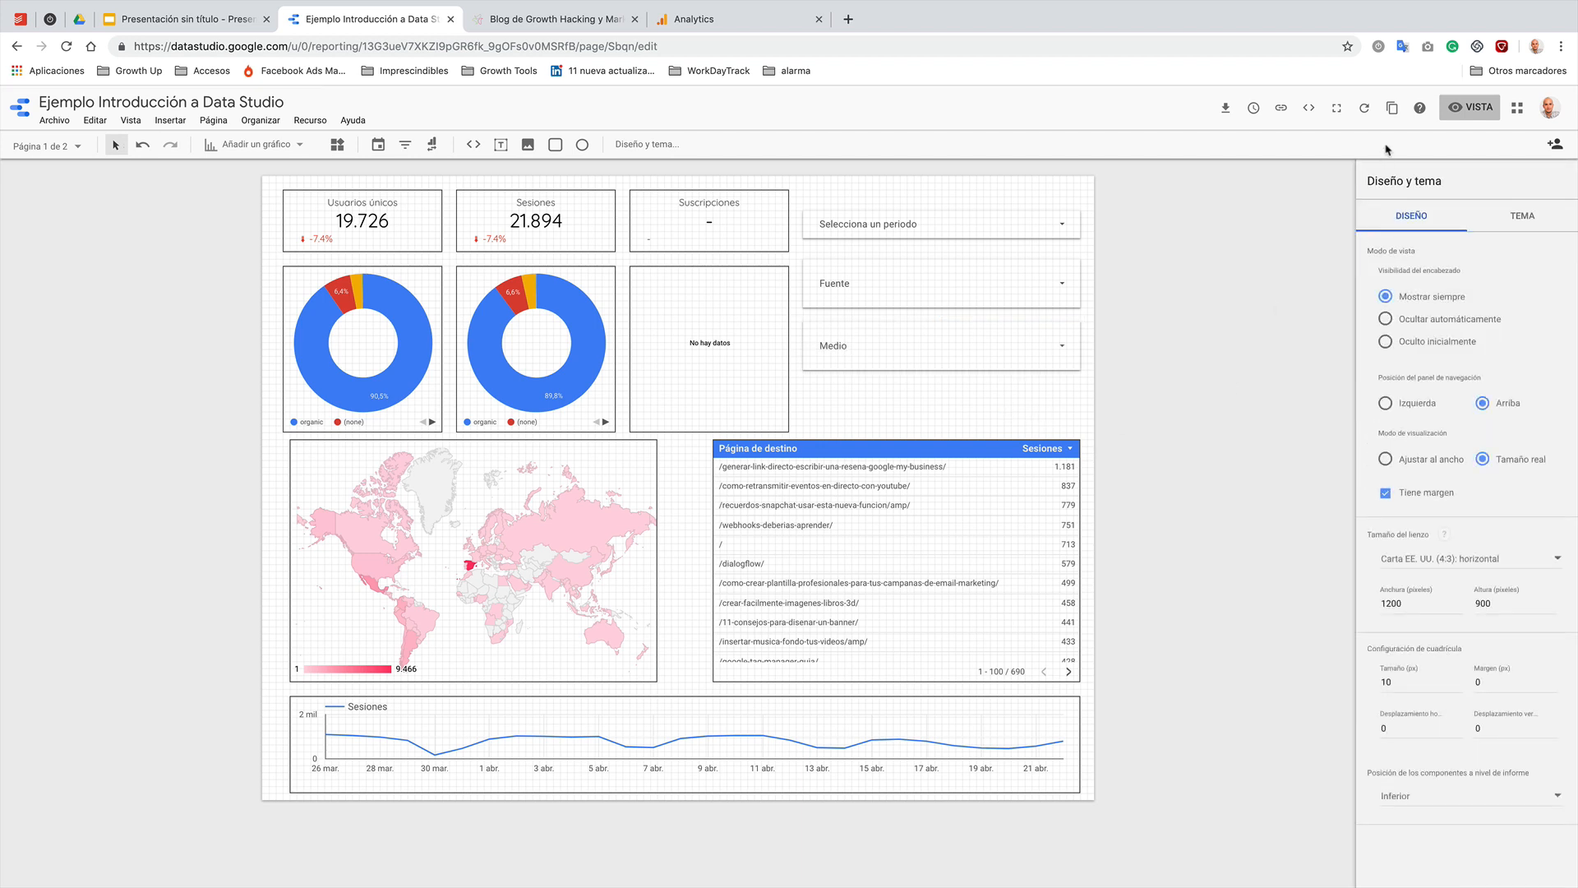
# - Return to the report view and apply the period El último trimestre with the date range control
pyautogui.click(1469, 108)
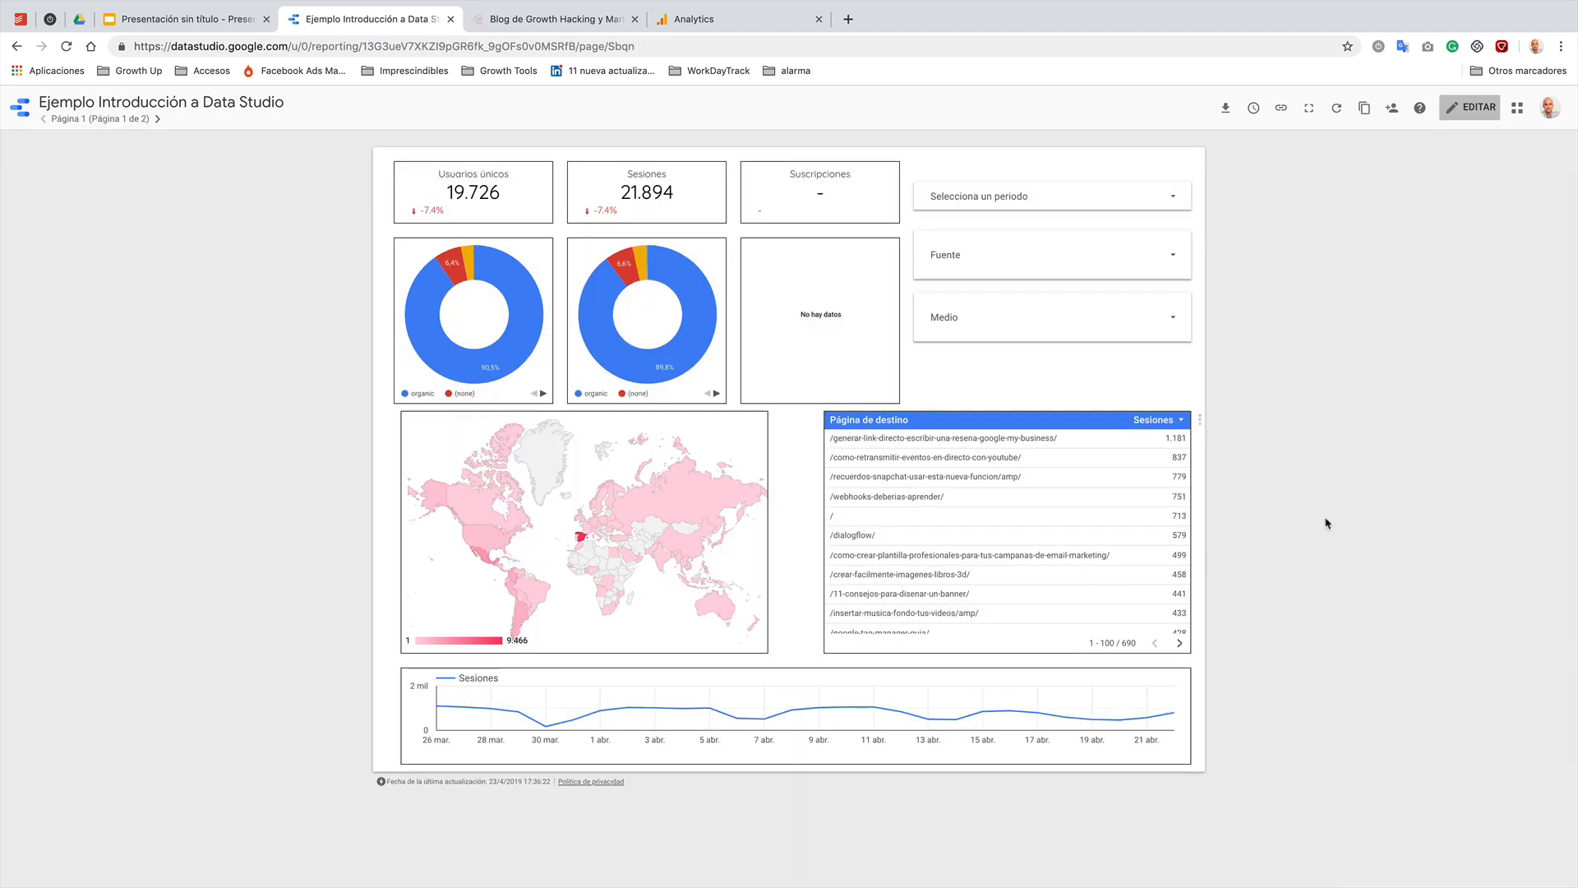
pyautogui.click(1071, 204)
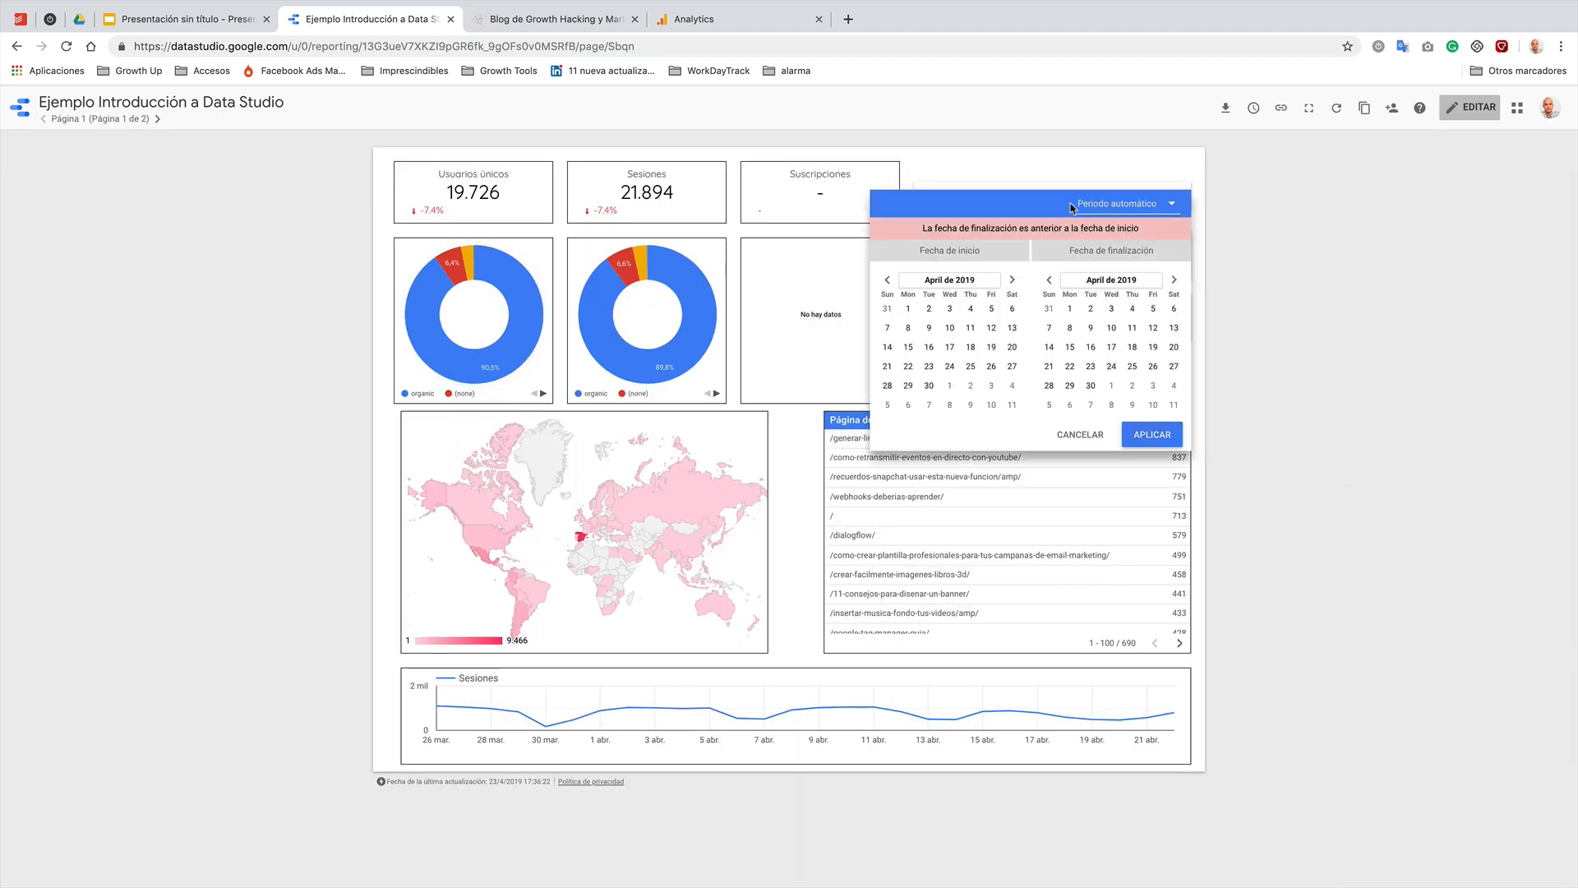
pyautogui.click(1130, 205)
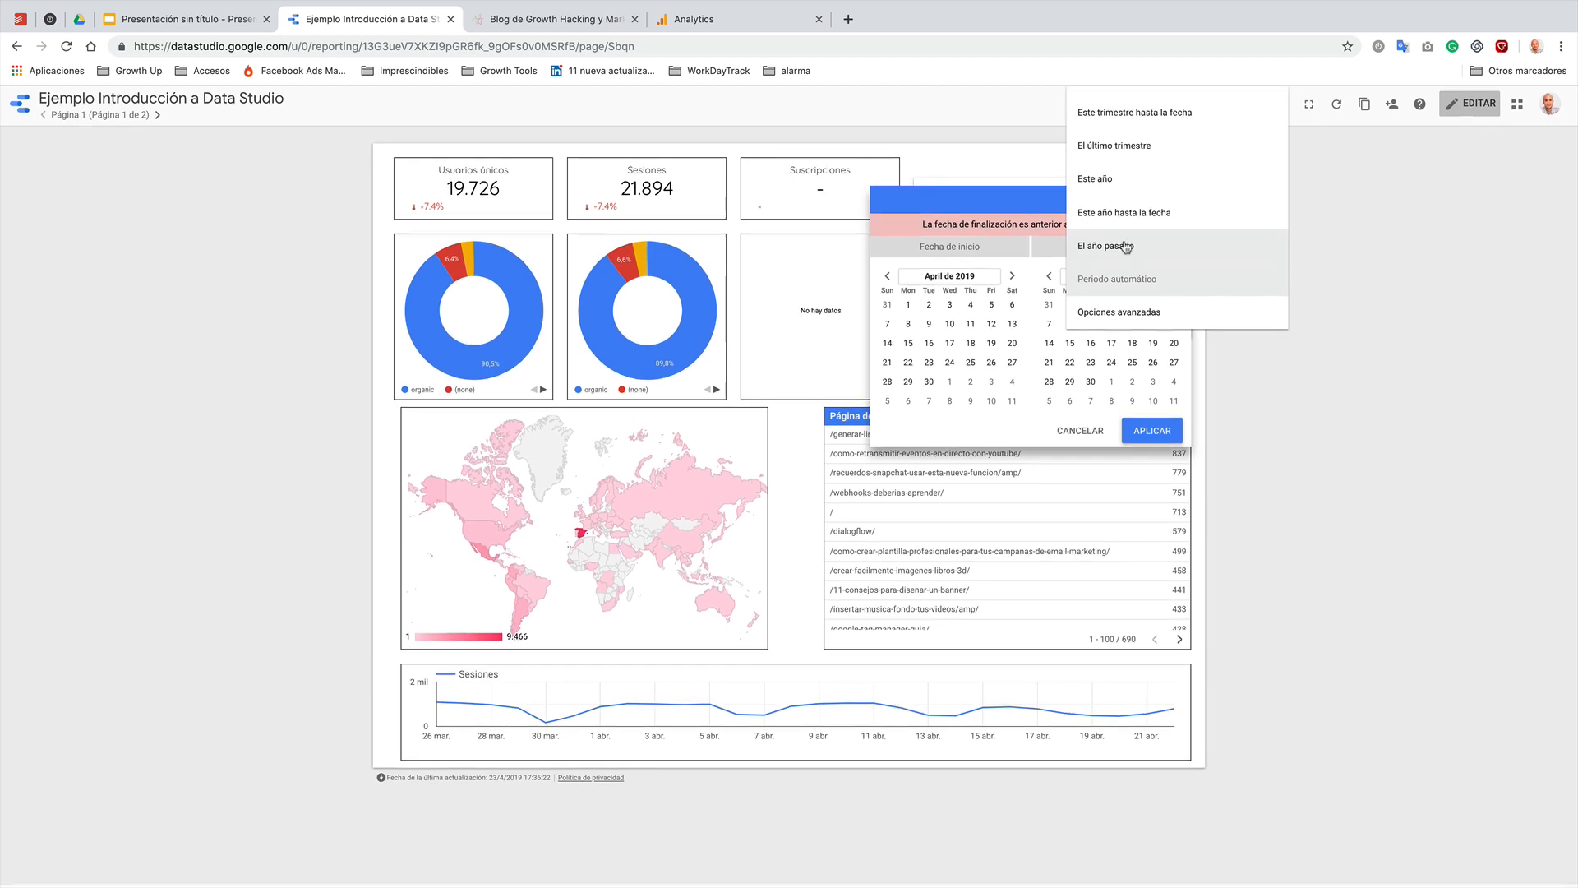
pyautogui.scroll(3, 1126, 247)
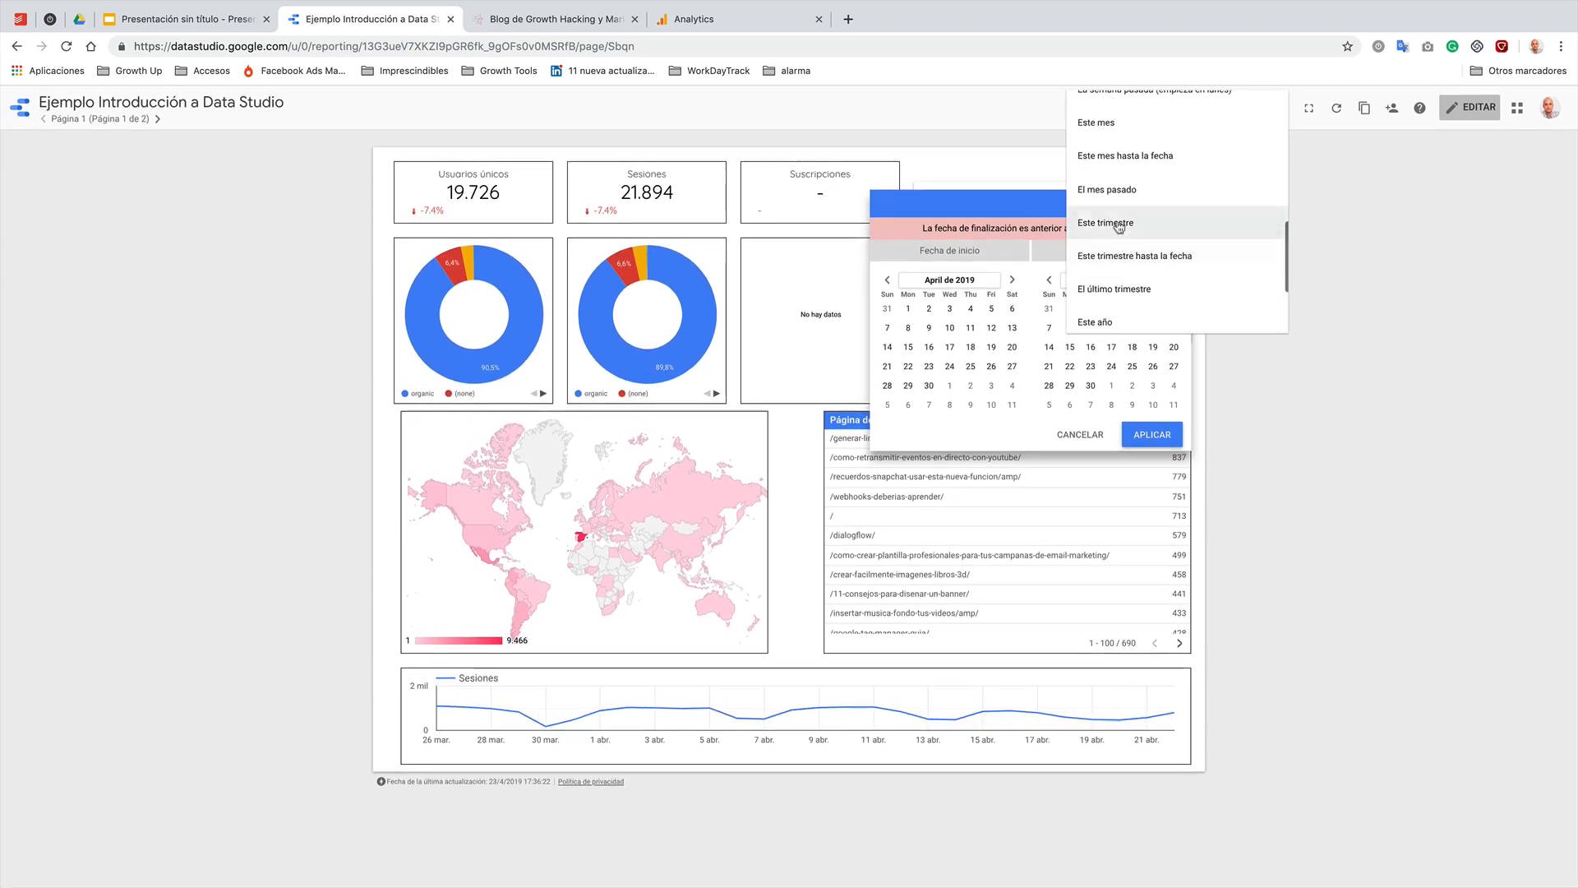
pyautogui.click(1114, 288)
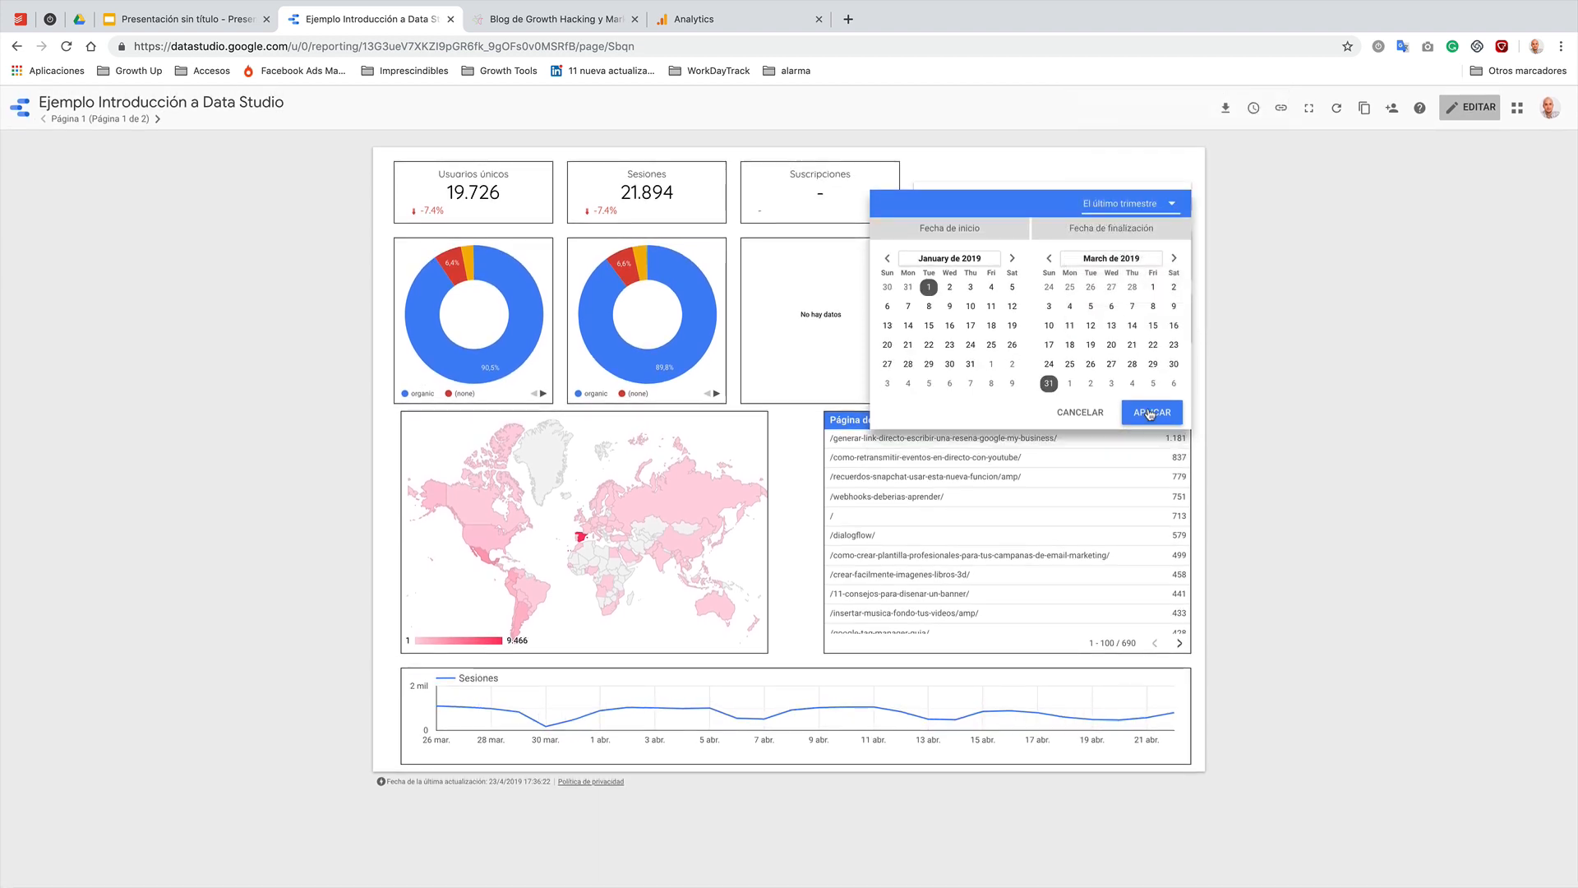
pyautogui.click(1151, 434)
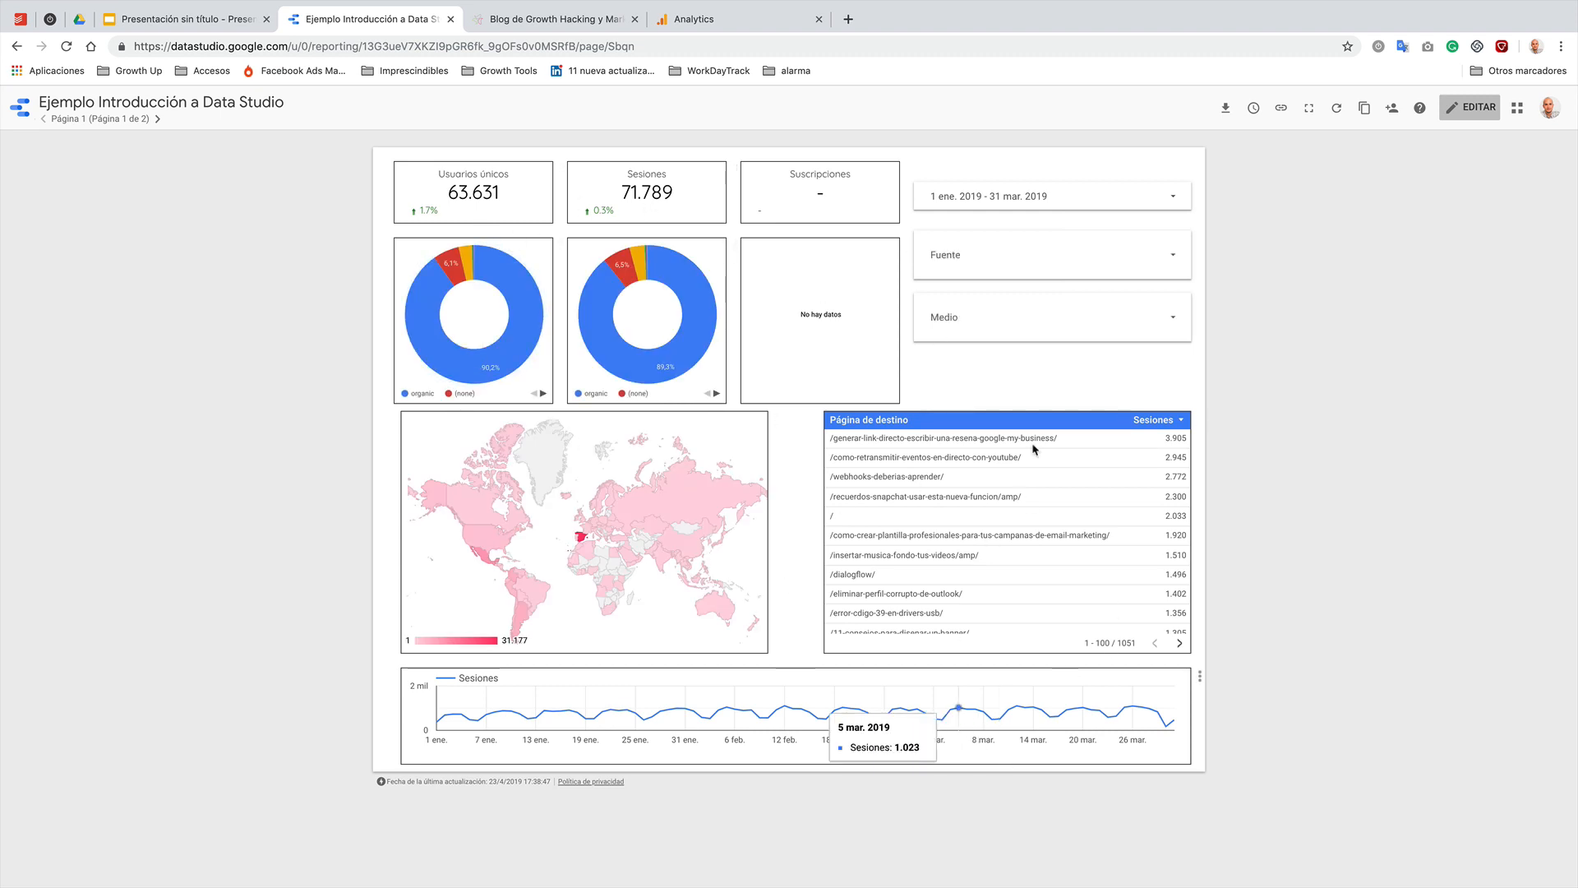
# - Look through the traffic sources listed in the Fuente filter control and close the list
pyautogui.click(1165, 254)
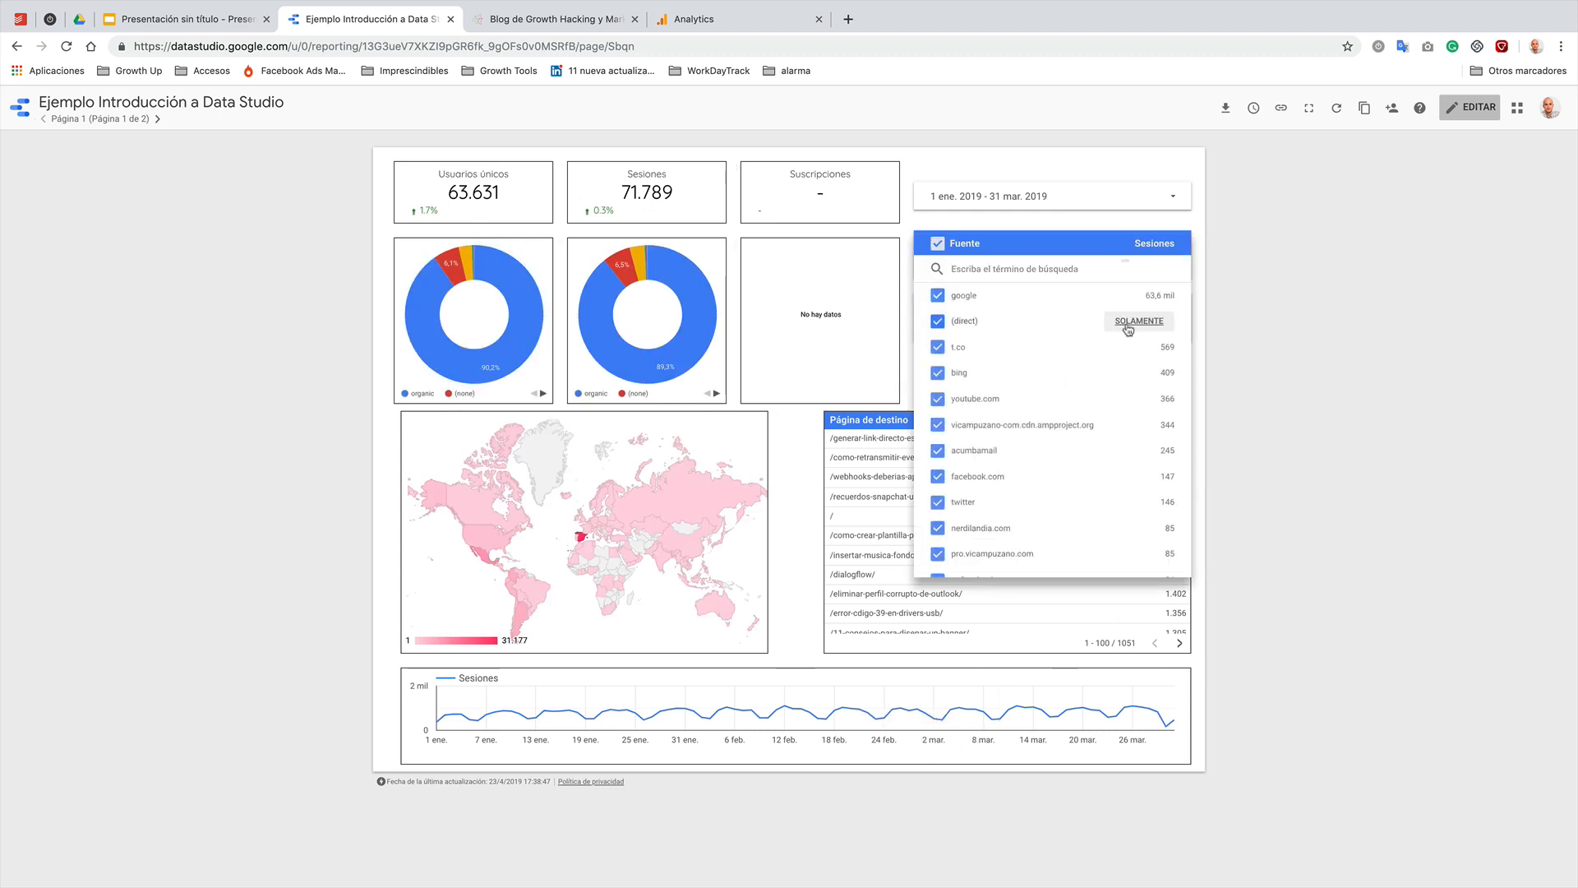
pyautogui.scroll(-3, 1053, 342)
pyautogui.scroll(-5, 1055, 343)
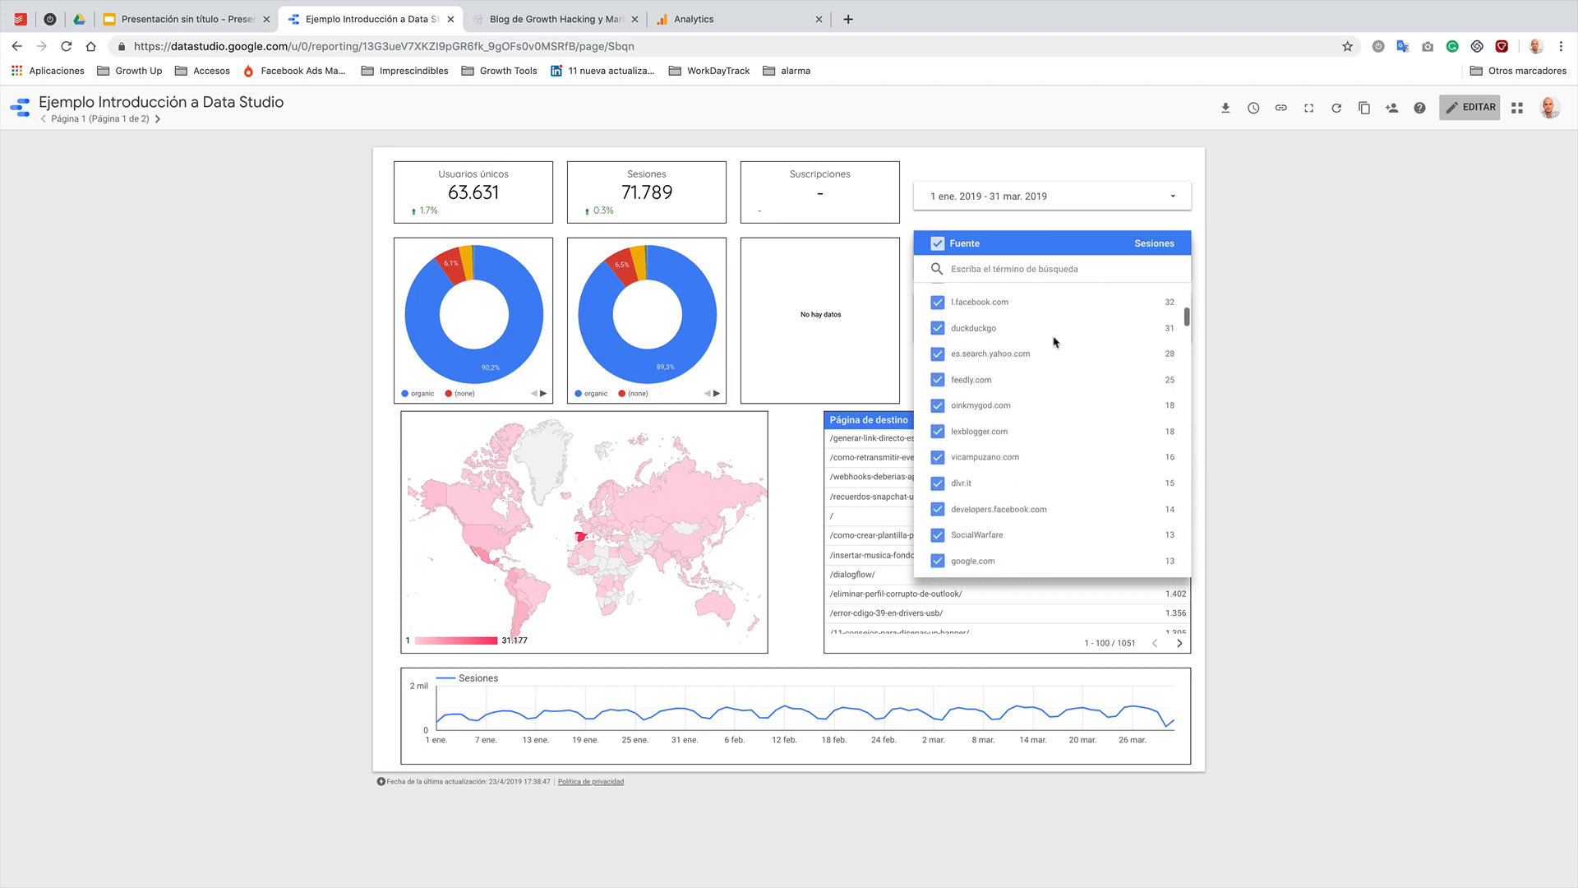
pyautogui.click(1249, 354)
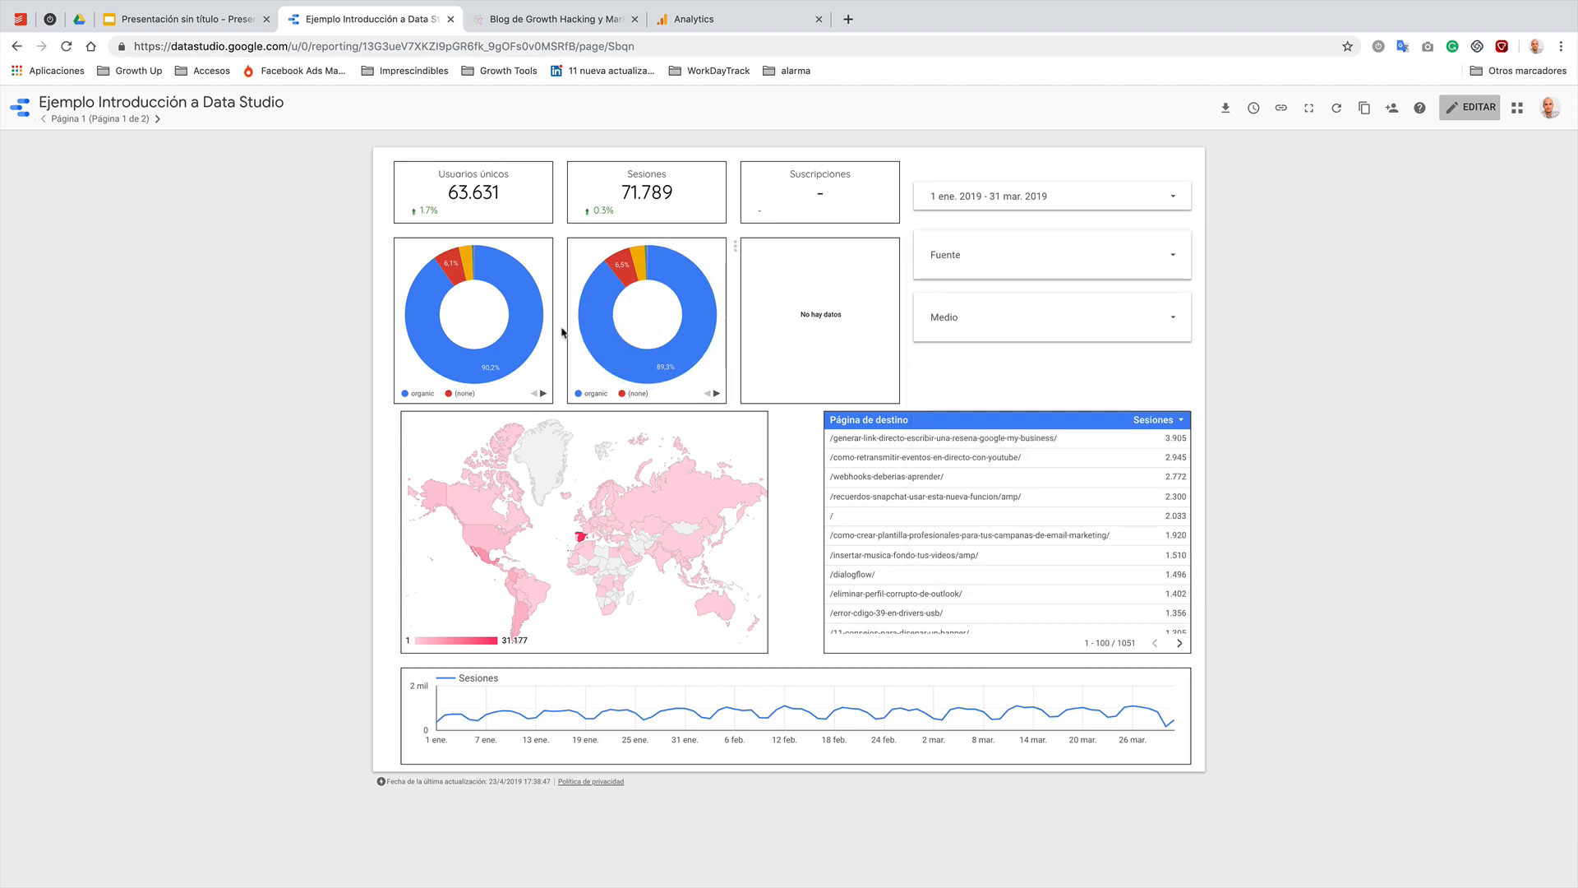
# - Filter the report to only the referral medium with the Medio filter control
pyautogui.moveTo(514, 348)
pyautogui.moveTo(466, 257)
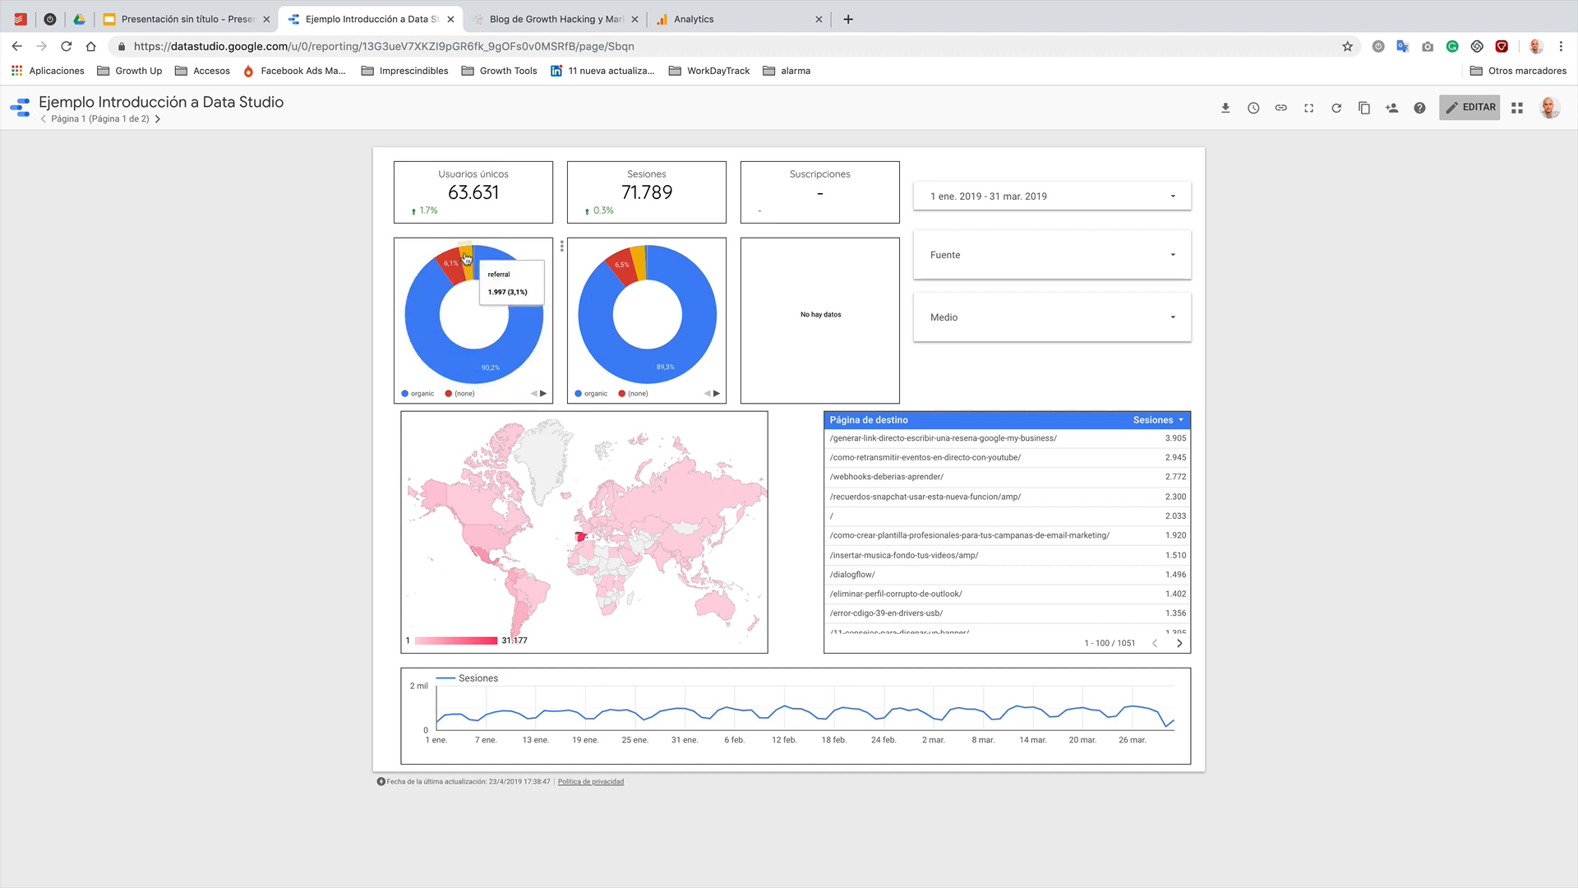
pyautogui.click(1131, 314)
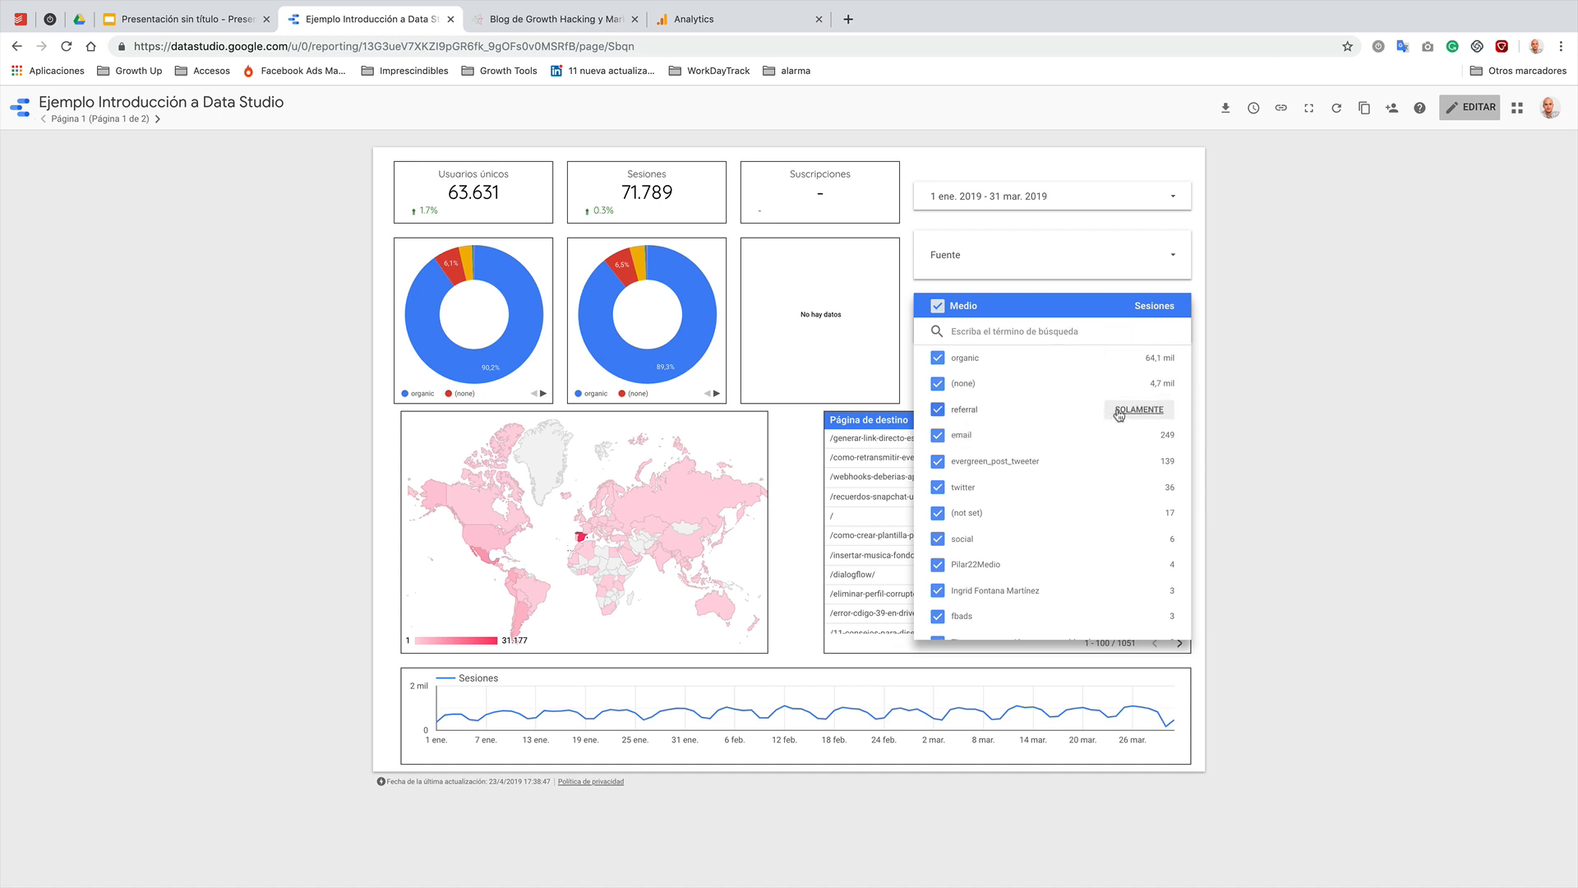
pyautogui.click(1120, 413)
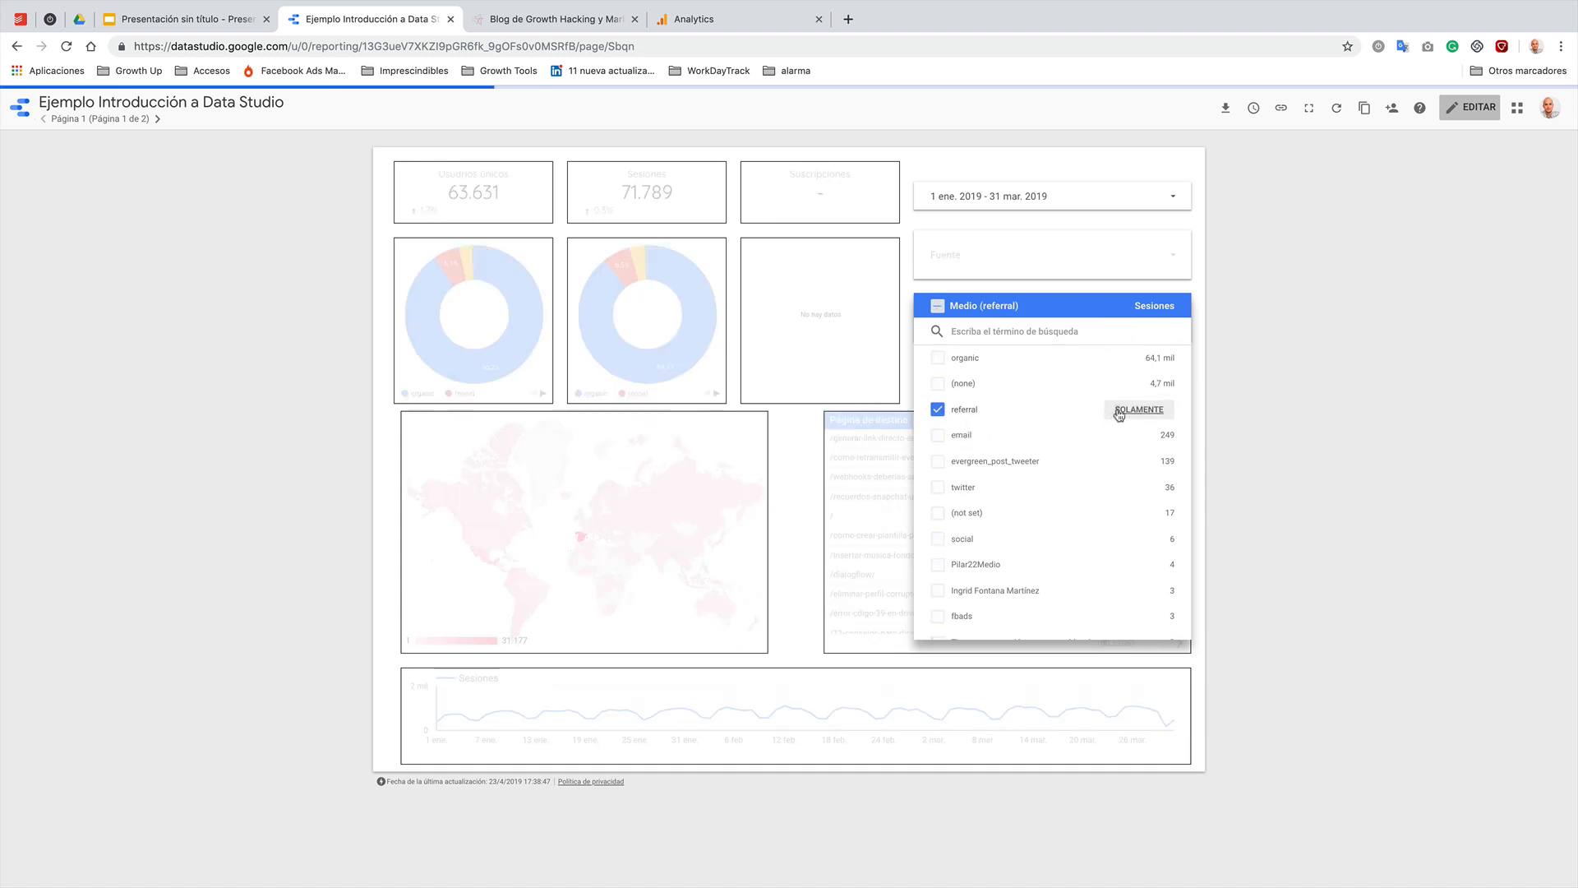
pyautogui.click(1362, 393)
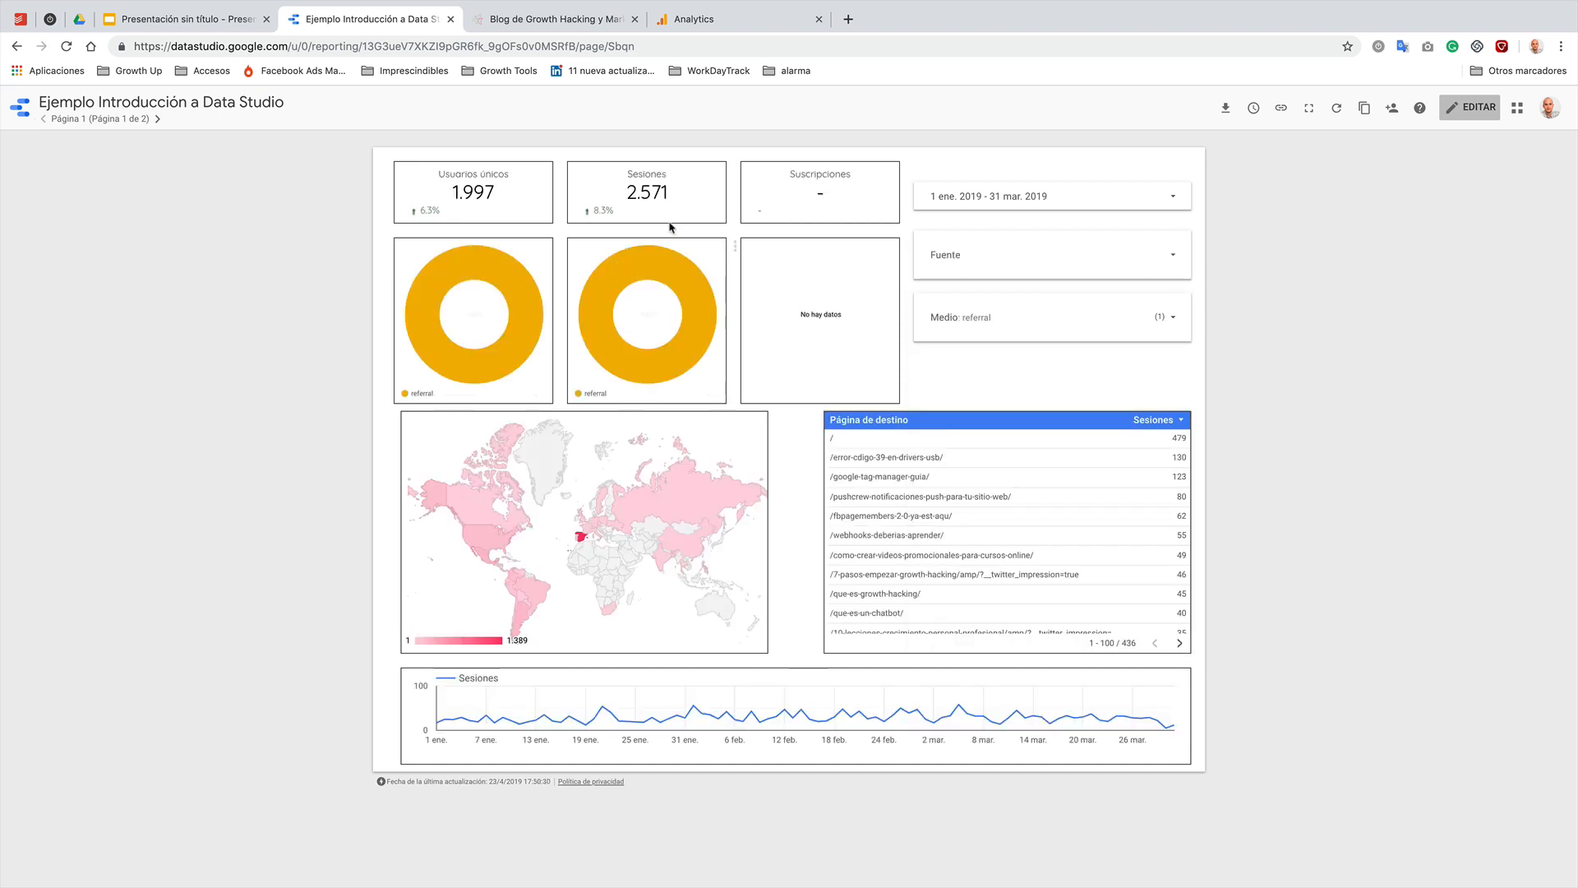
# - Filter the report to only the nerdilandia.com source with the Fuente filter control
pyautogui.click(1167, 272)
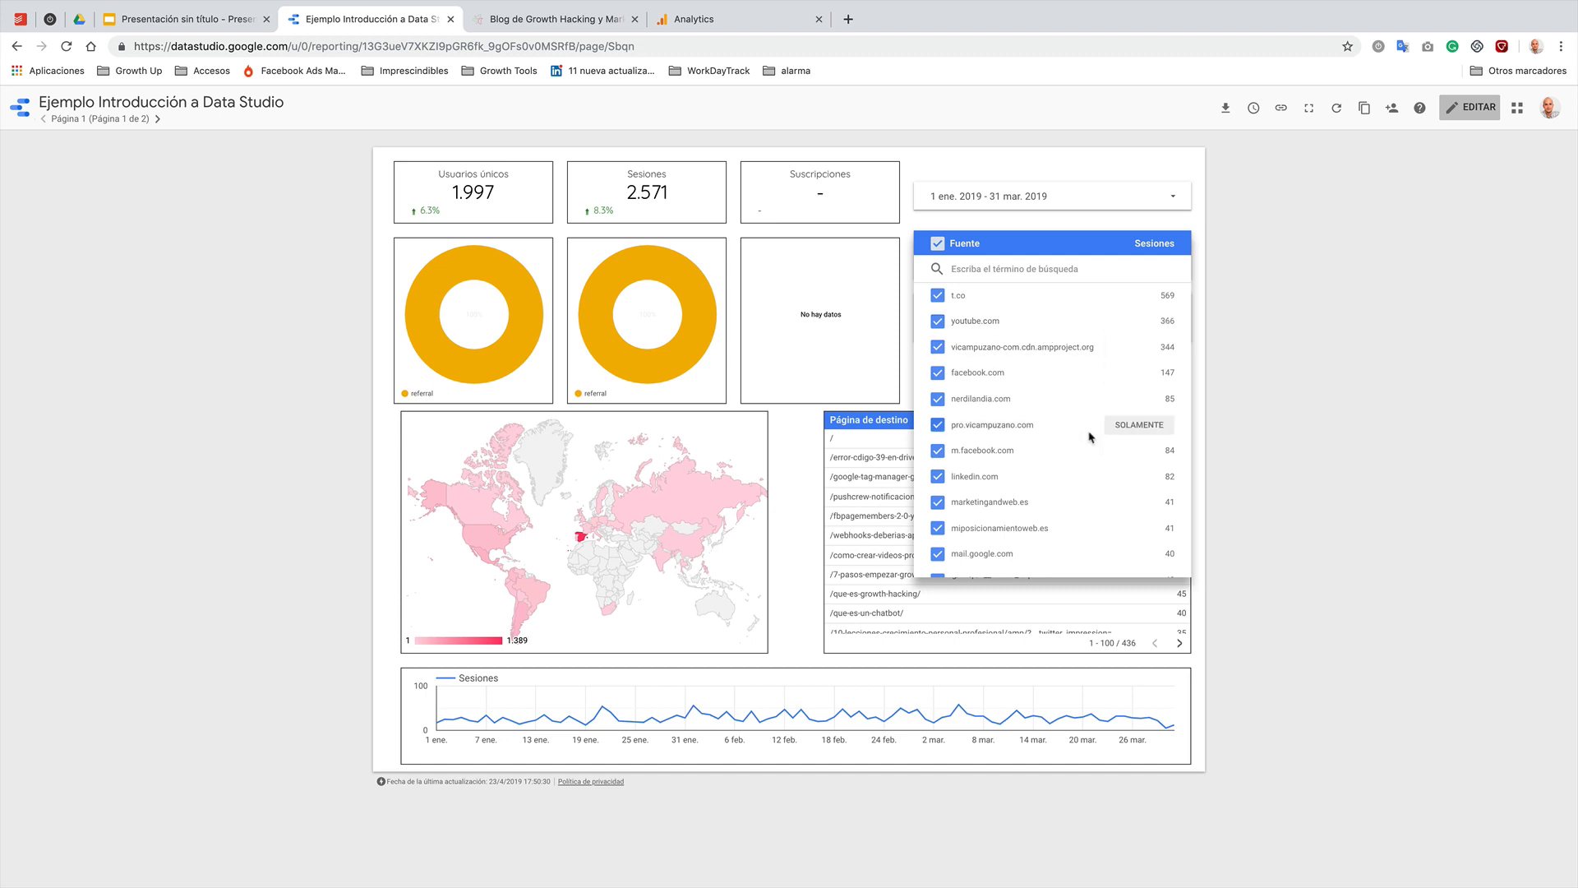
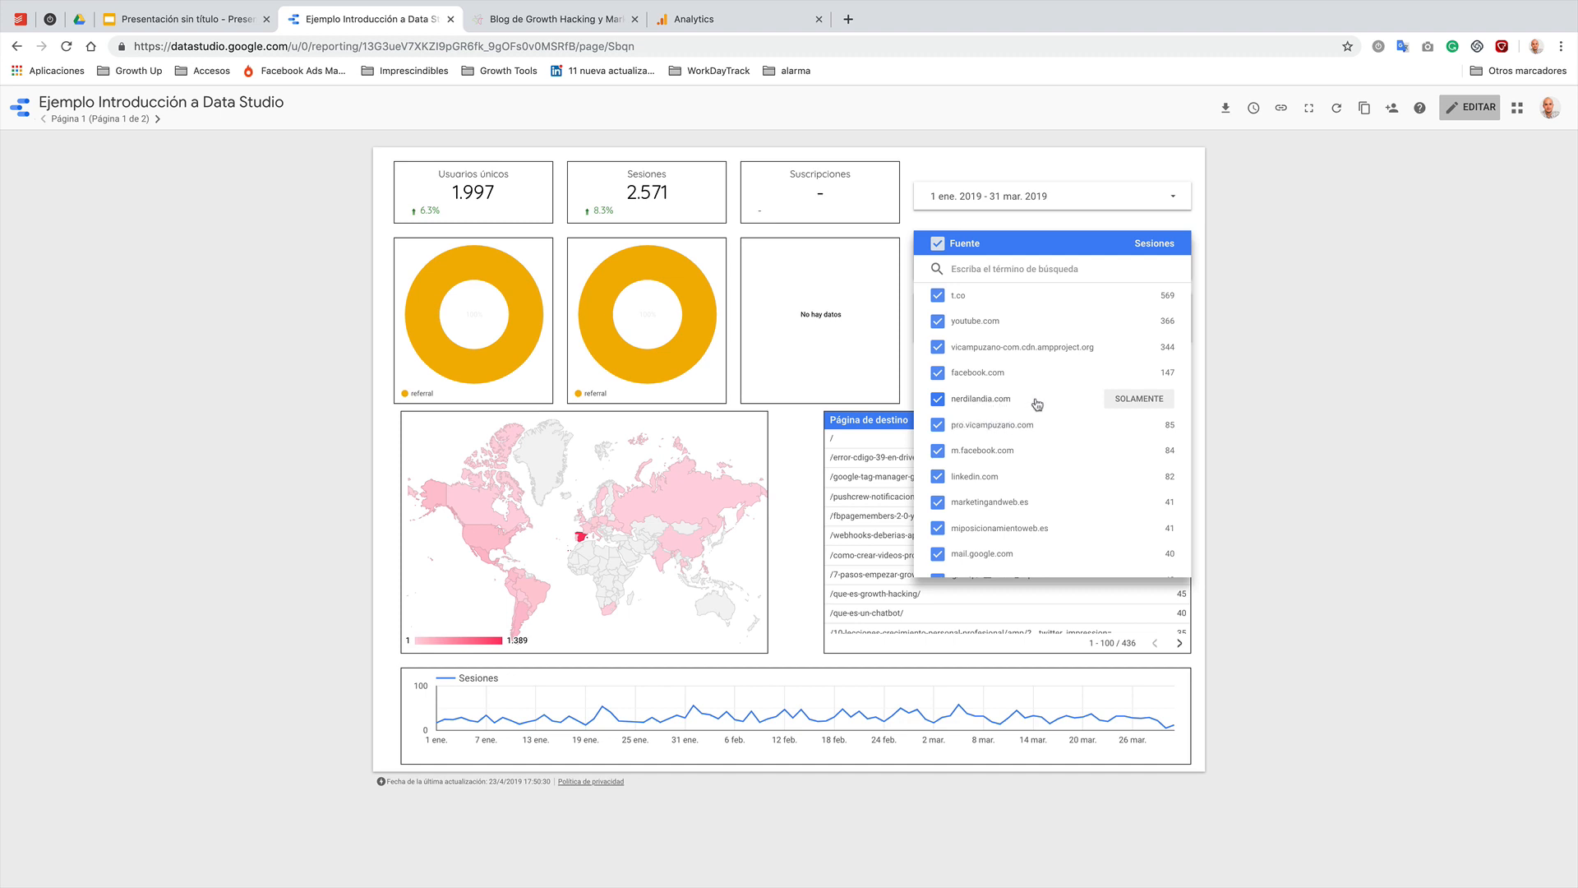
pyautogui.click(1139, 400)
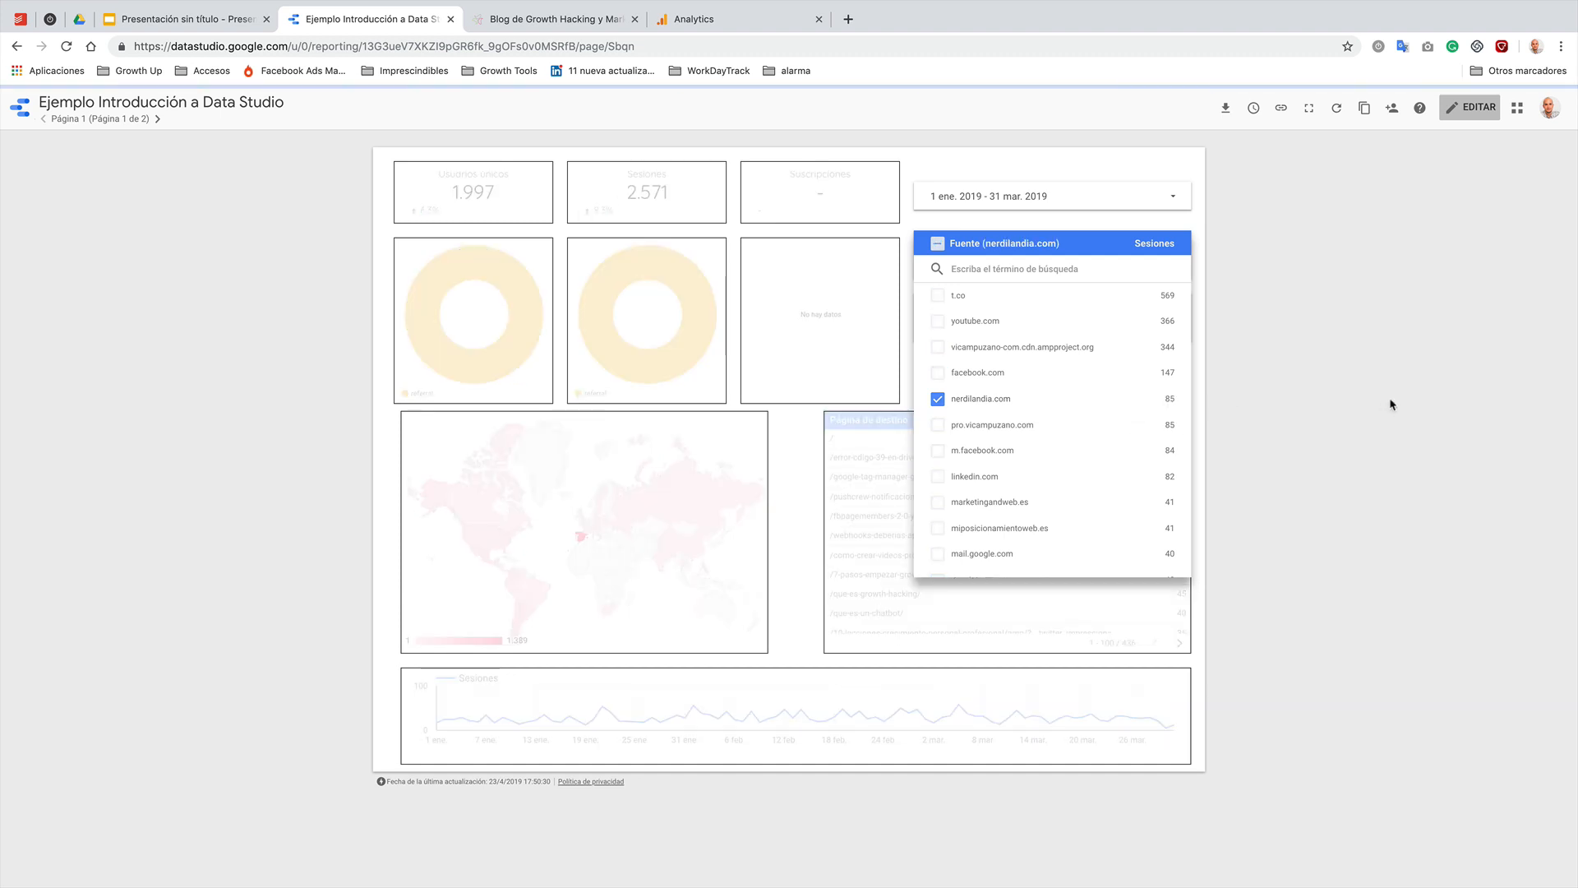
pyautogui.click(1331, 443)
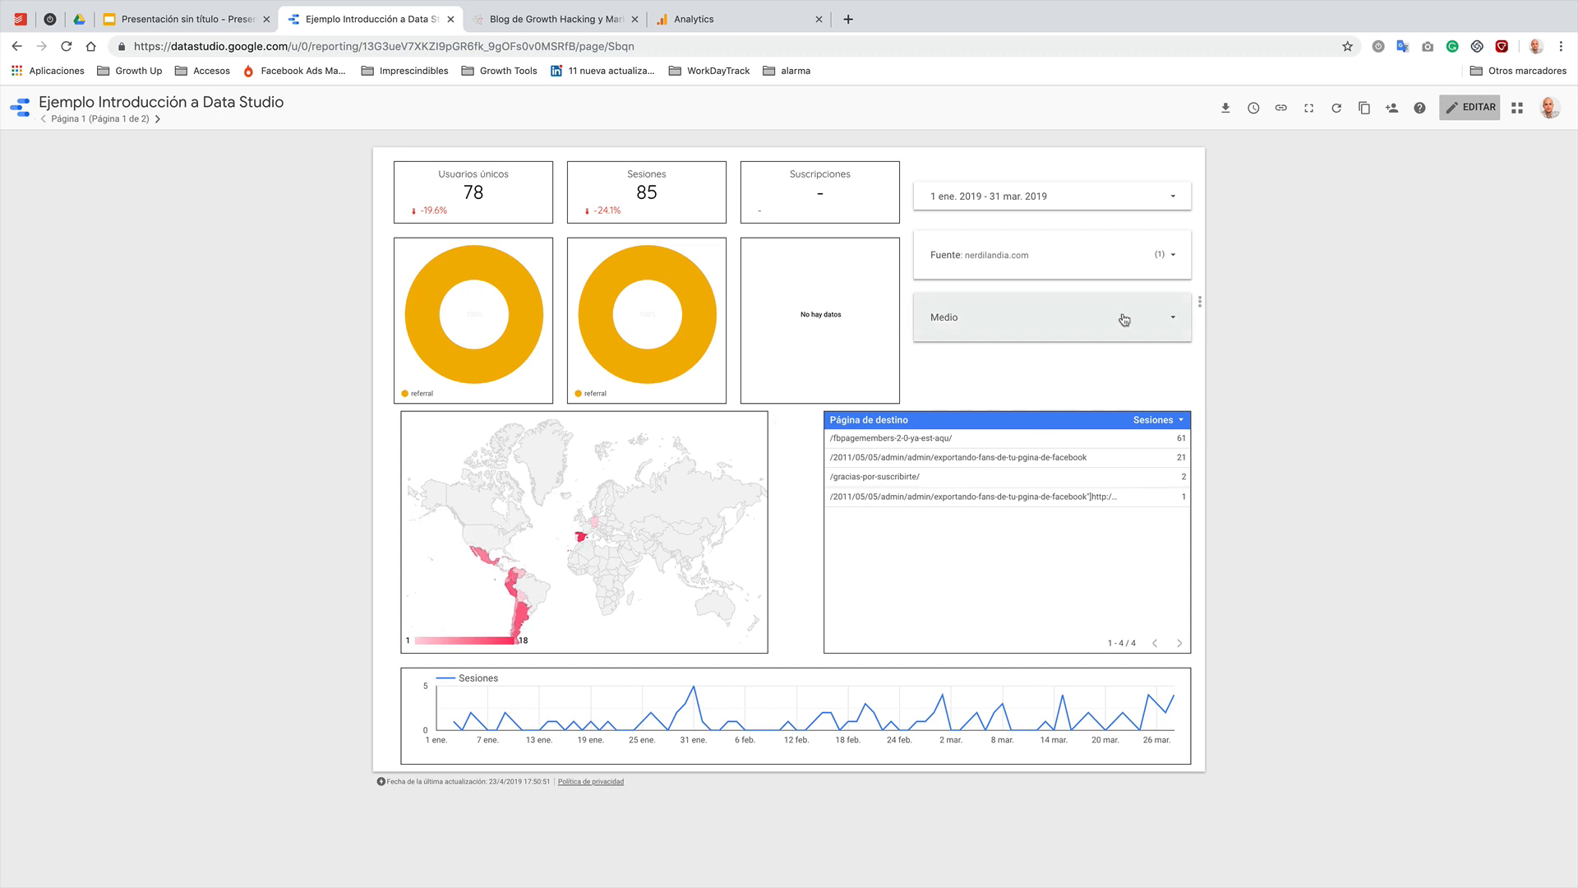
# - Check the mediums available in the Medio filter control and reselect all sources in the Fuente filter control
pyautogui.click(1093, 331)
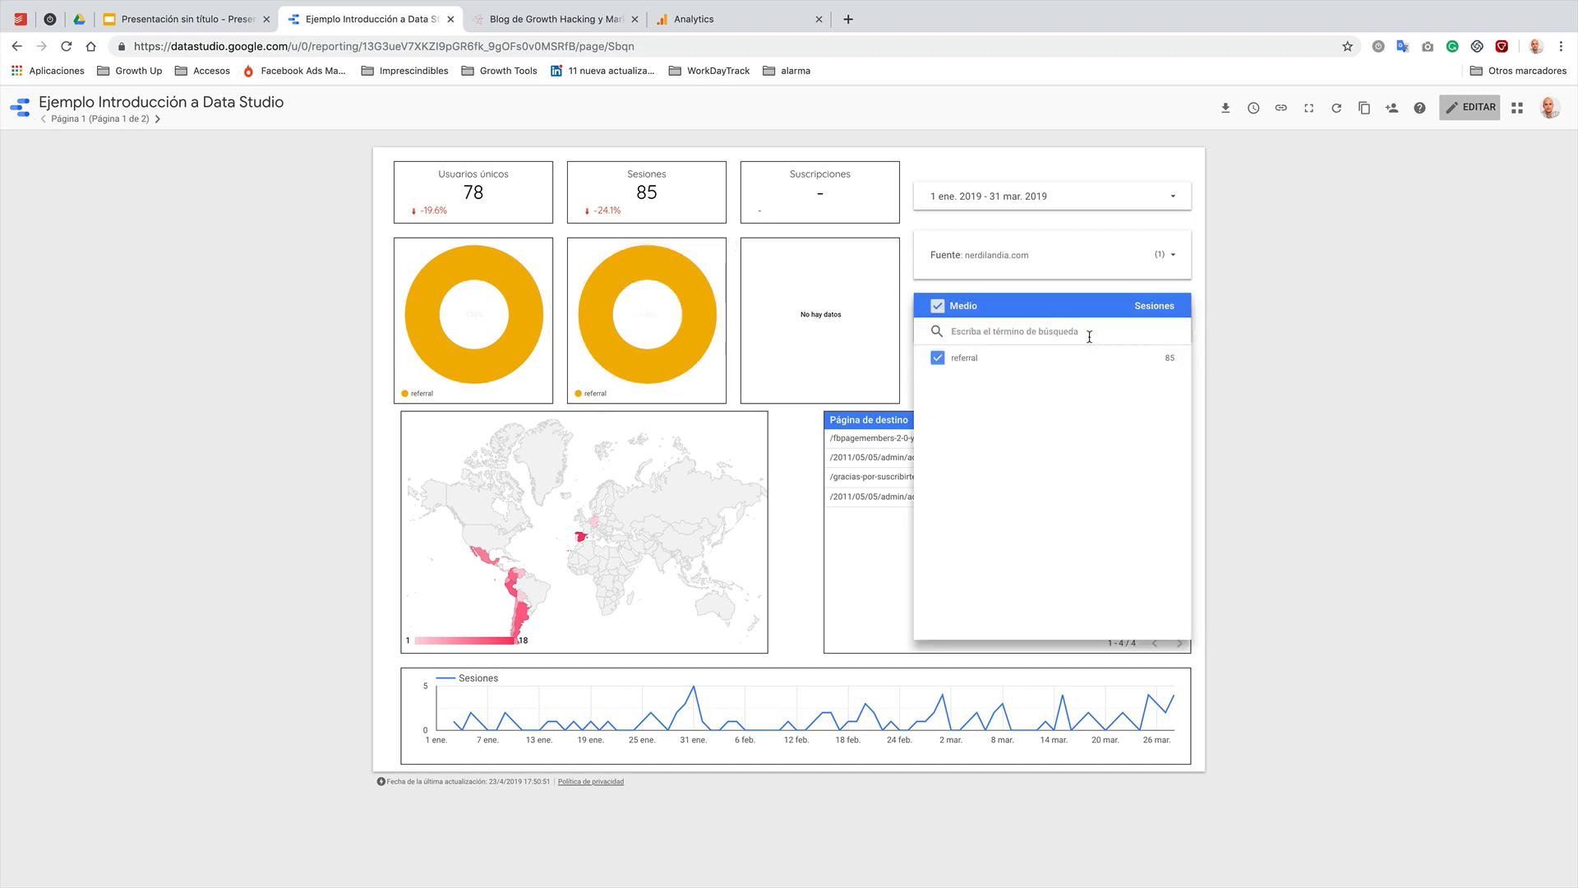
pyautogui.click(938, 358)
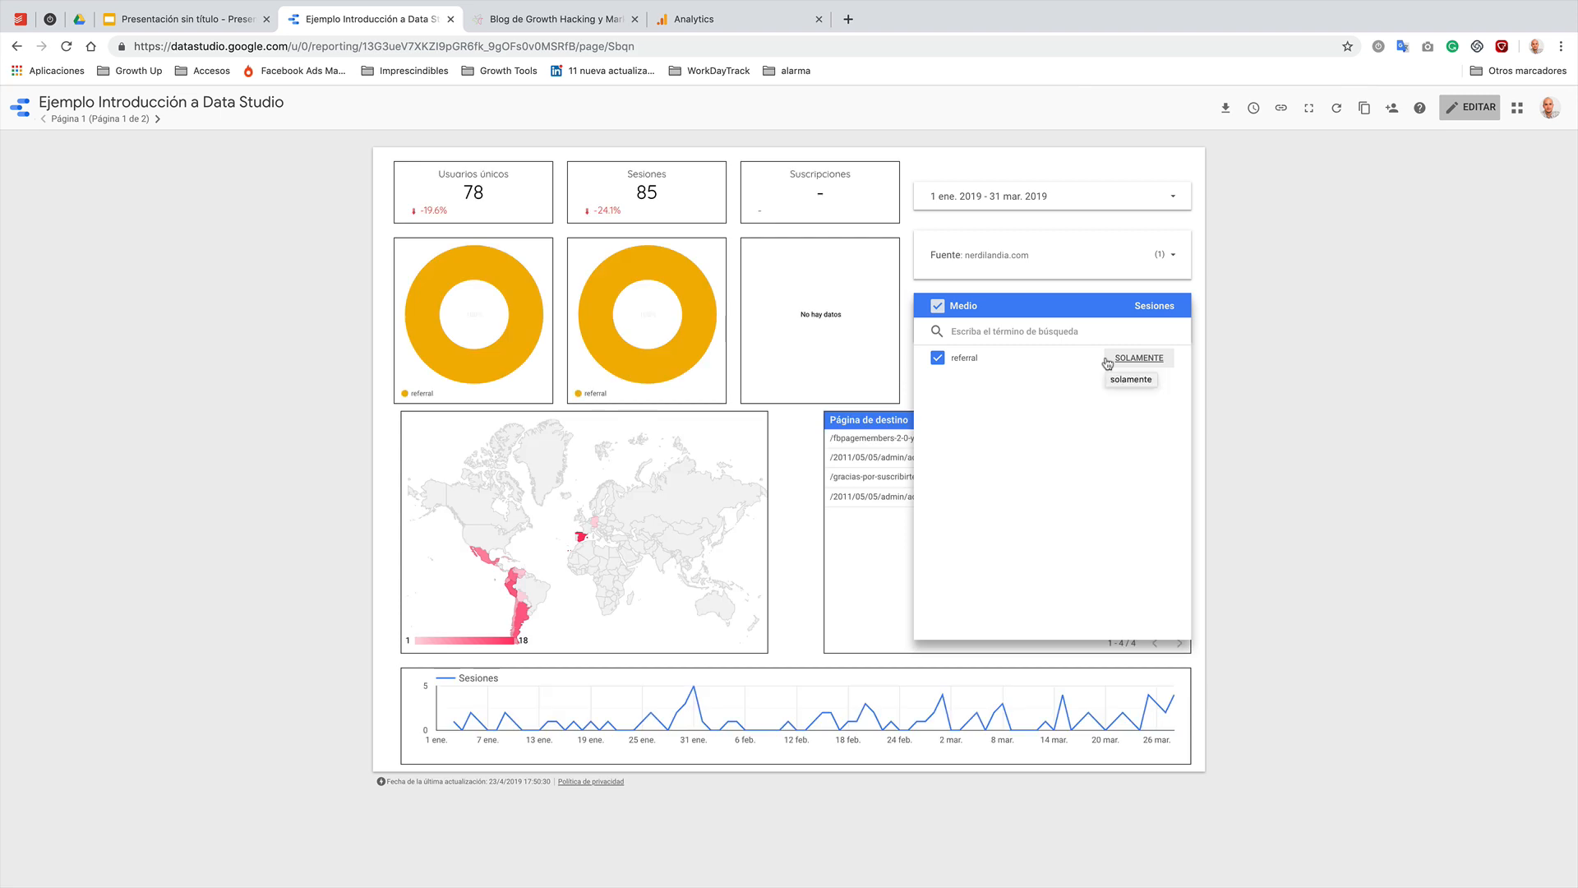
pyautogui.click(1171, 257)
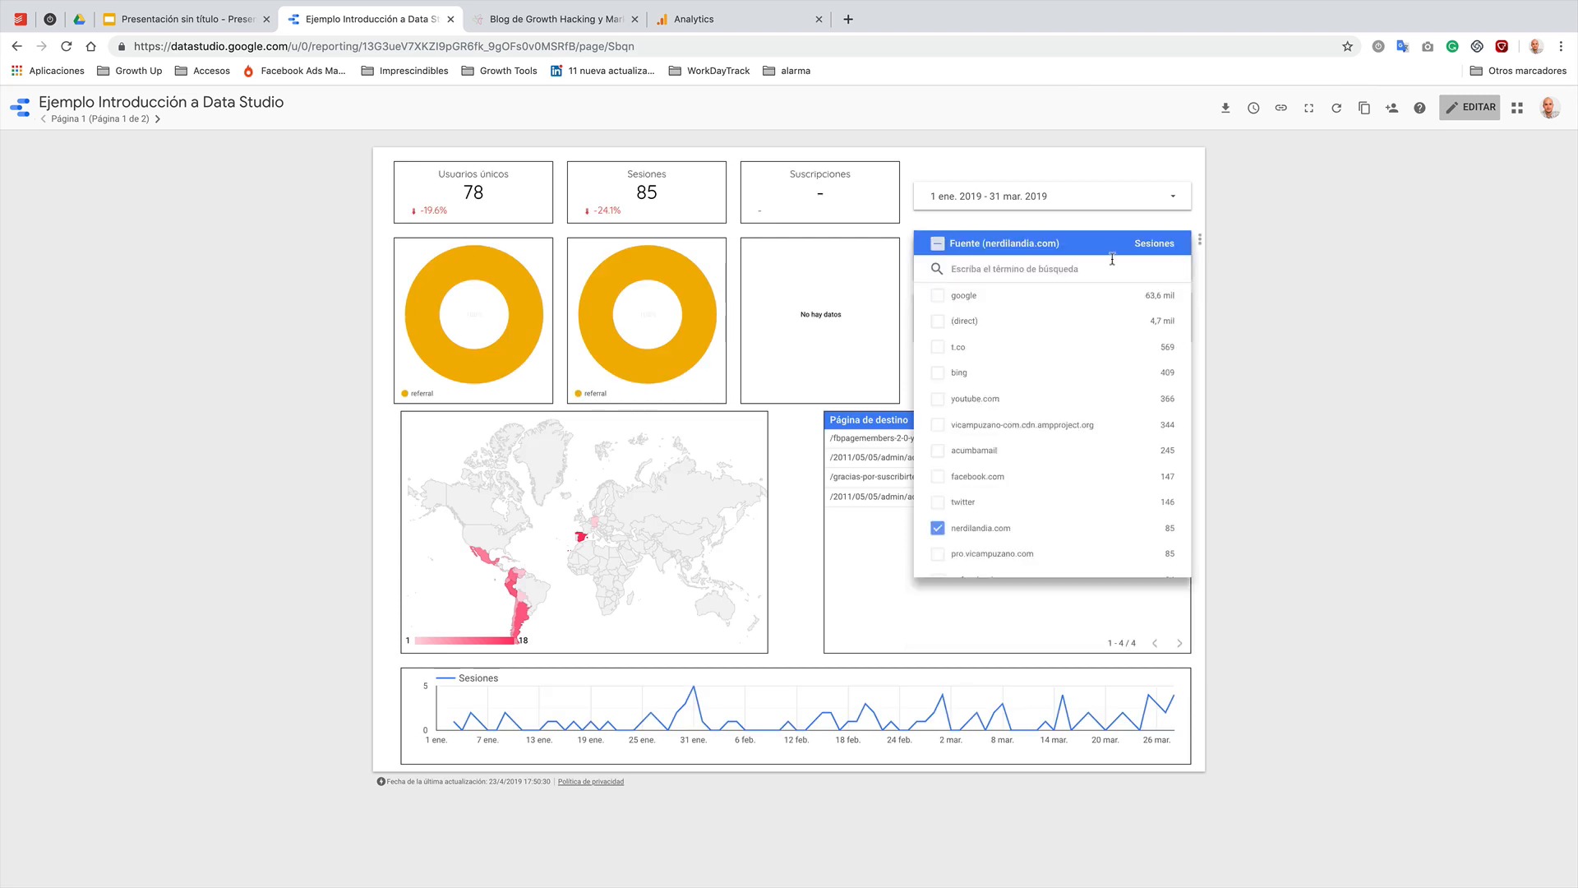
pyautogui.click(938, 528)
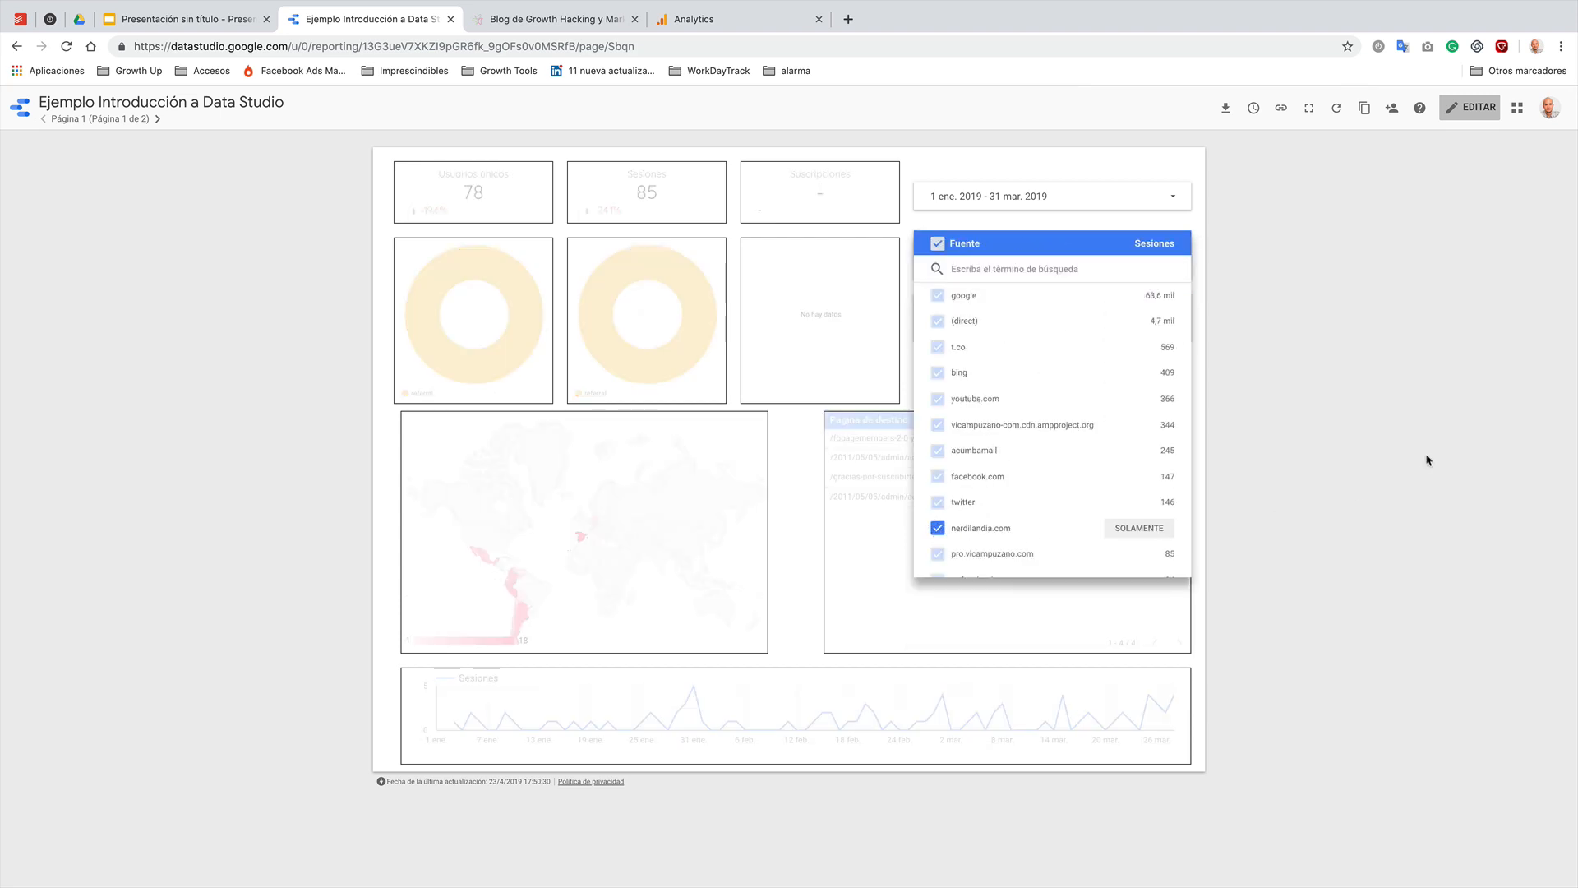
pyautogui.click(1301, 344)
# - Look through the mediums listed in the Medio filter control and close the list
pyautogui.click(1060, 324)
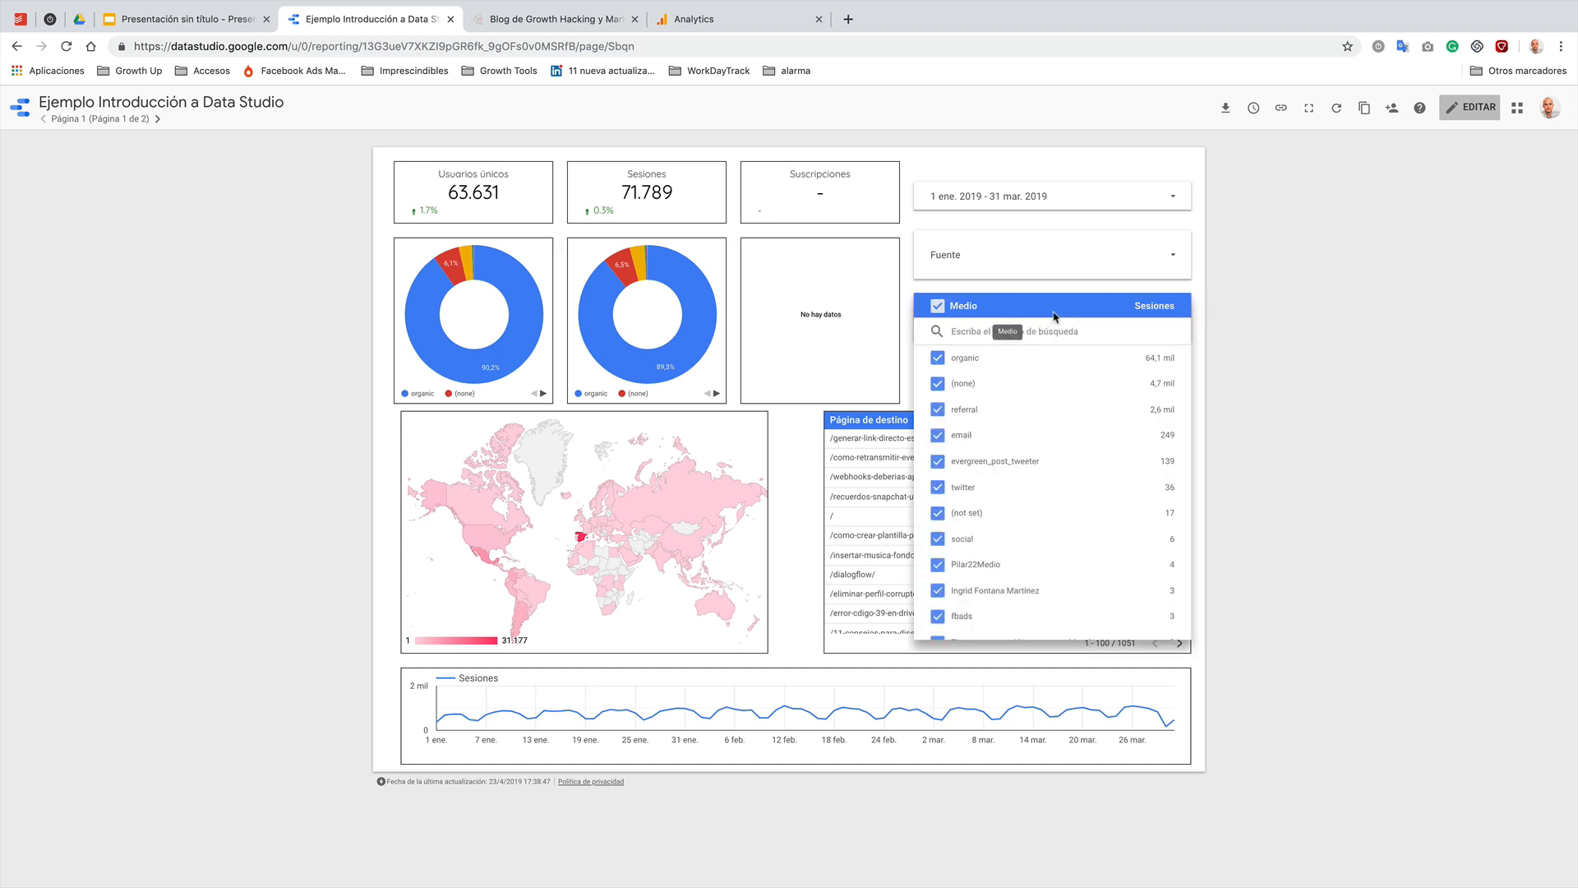
pyautogui.scroll(-2, 1043, 487)
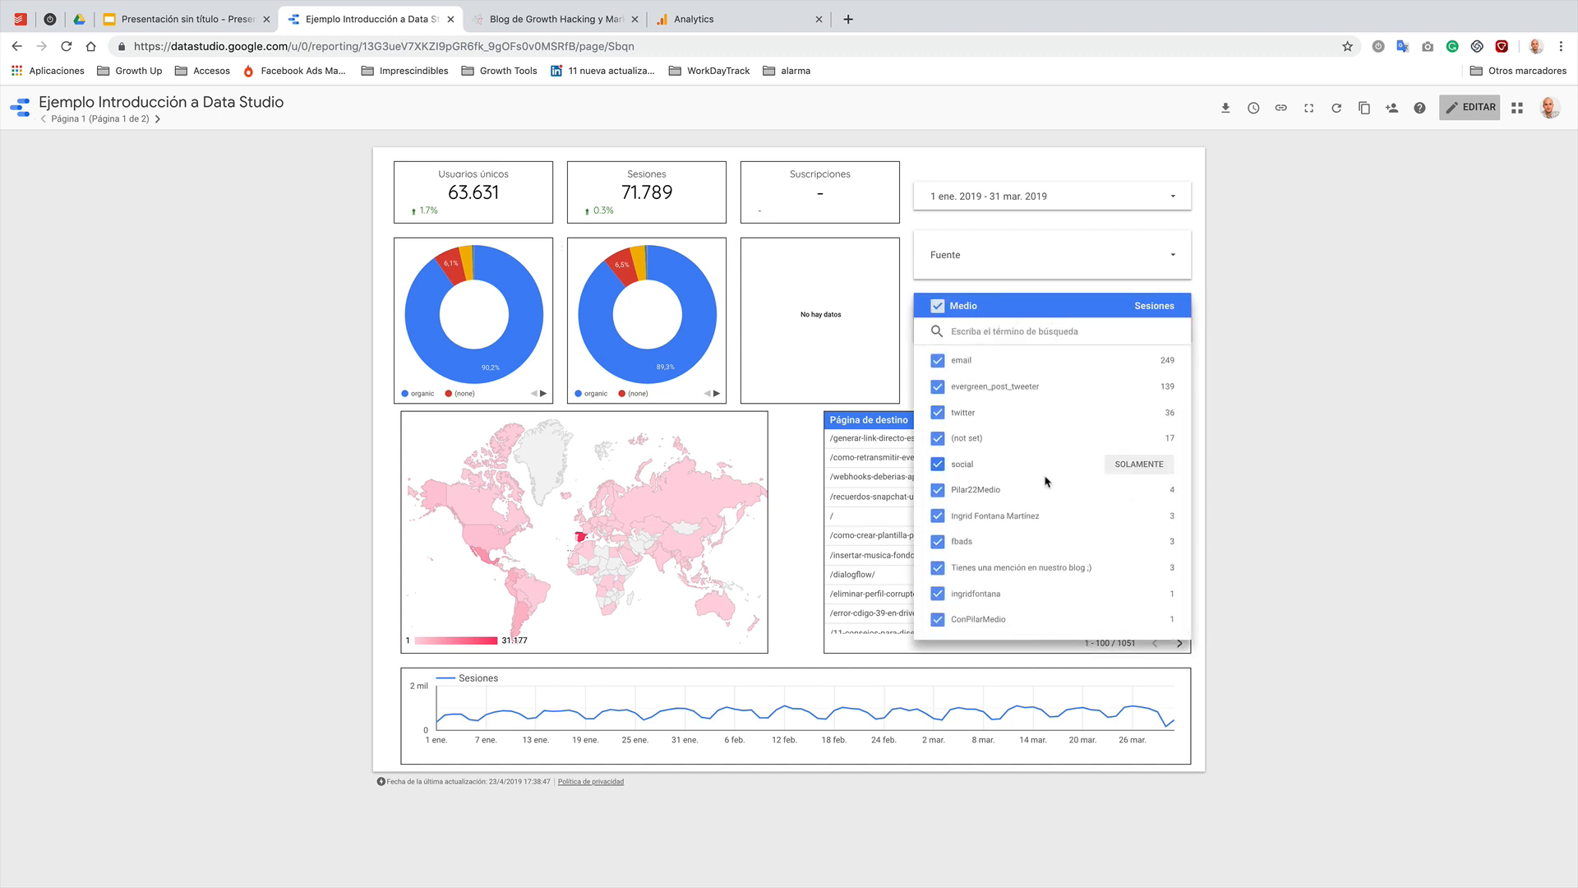
pyautogui.moveTo(1072, 425)
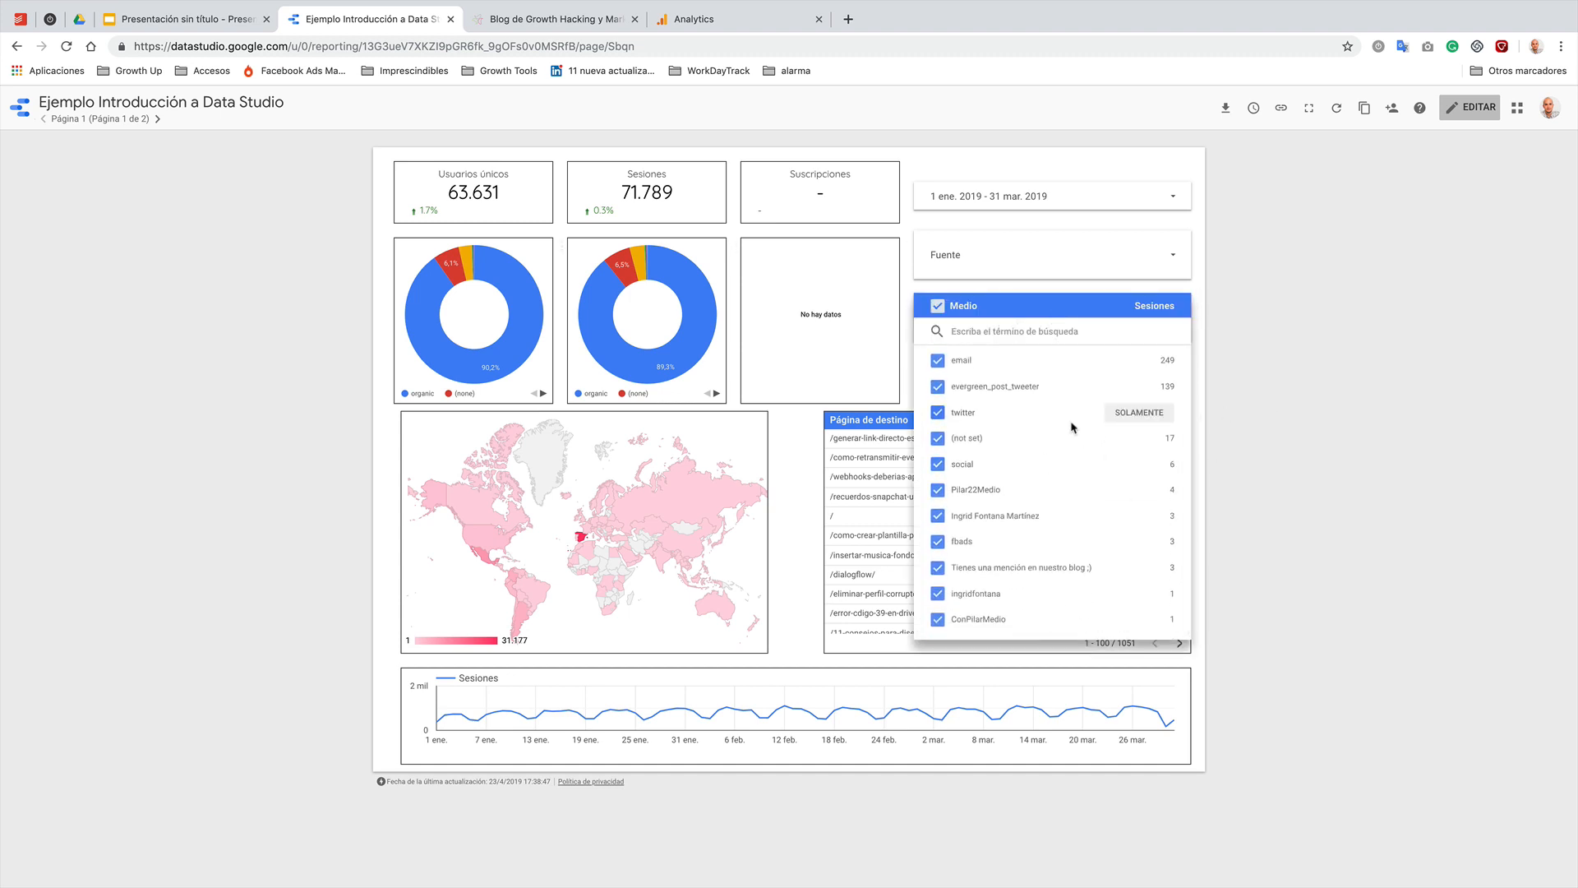
pyautogui.scroll(2, 1072, 426)
pyautogui.click(1282, 412)
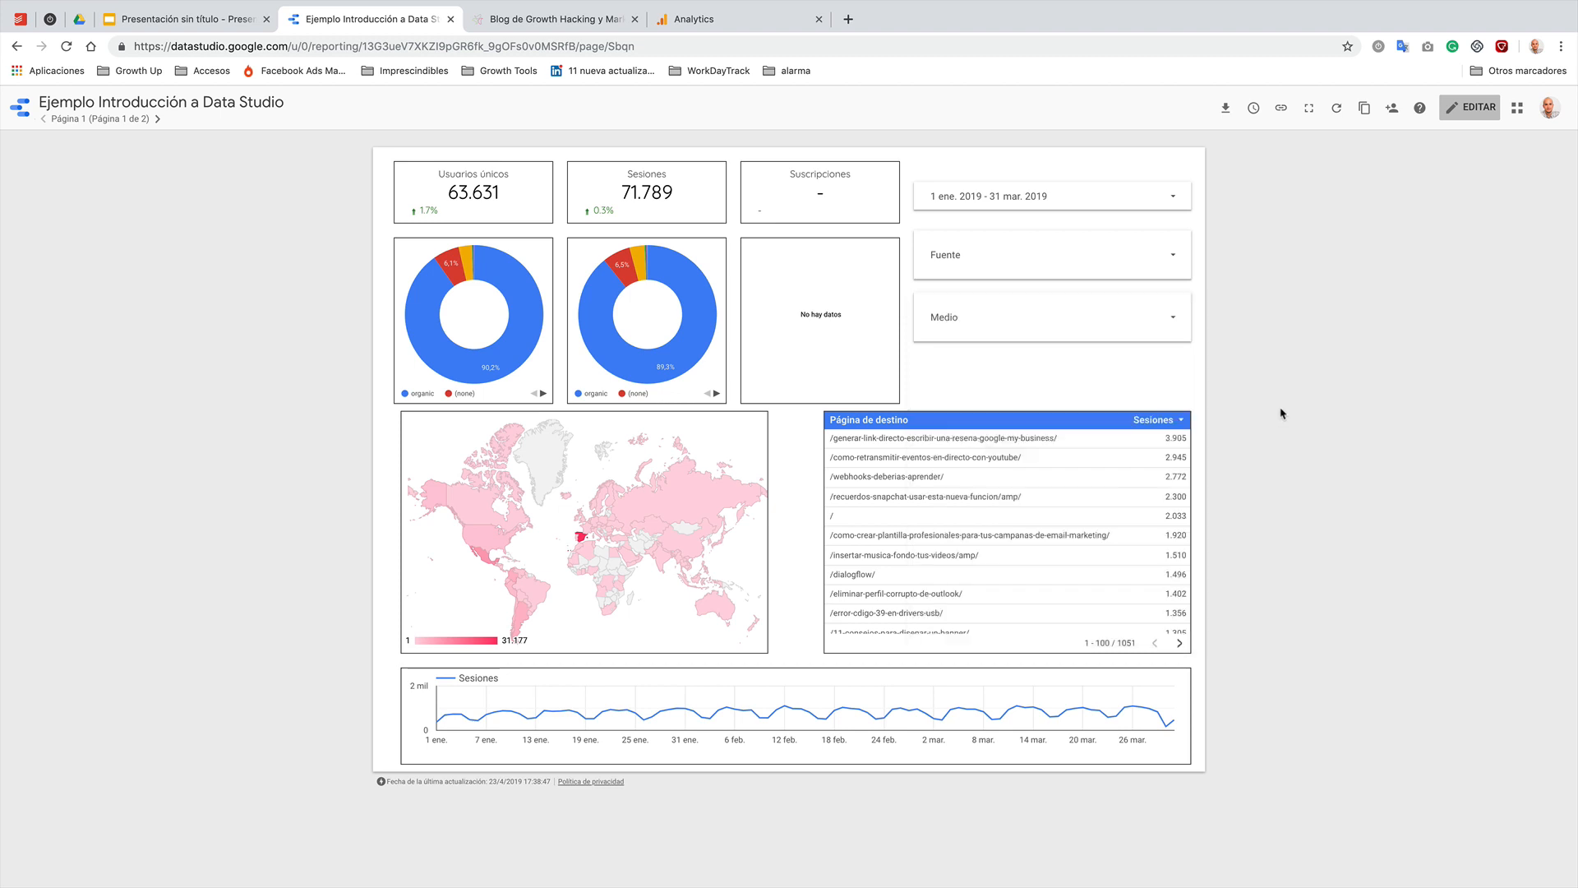
# - Filter the report to only the facebook.com source with the Fuente filter control
pyautogui.click(1075, 268)
pyautogui.scroll(-5, 1060, 369)
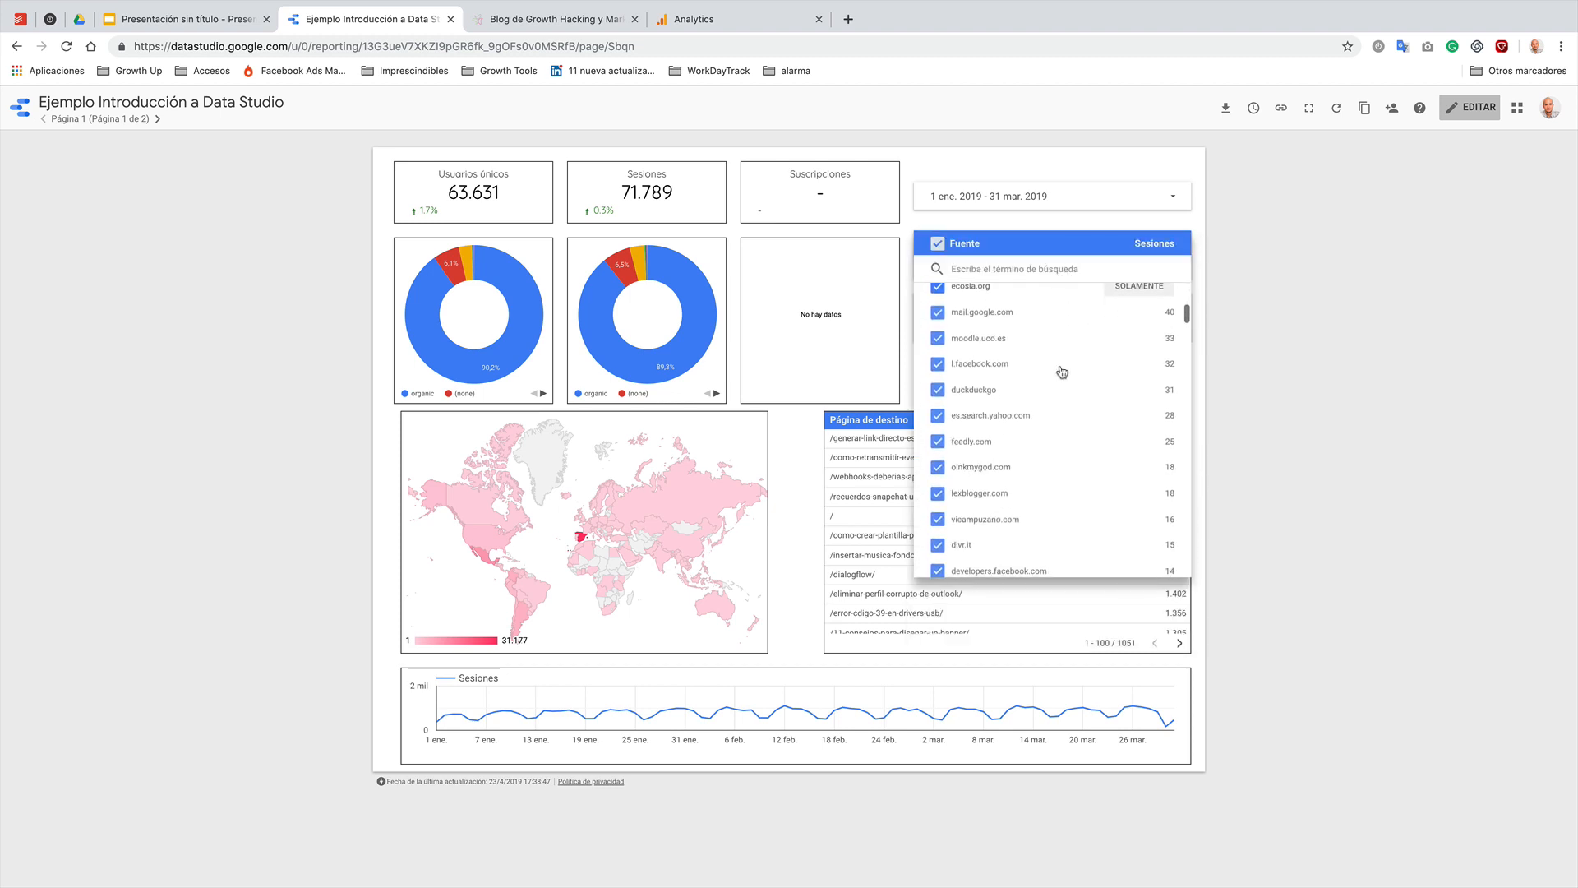
pyautogui.scroll(5, 1063, 372)
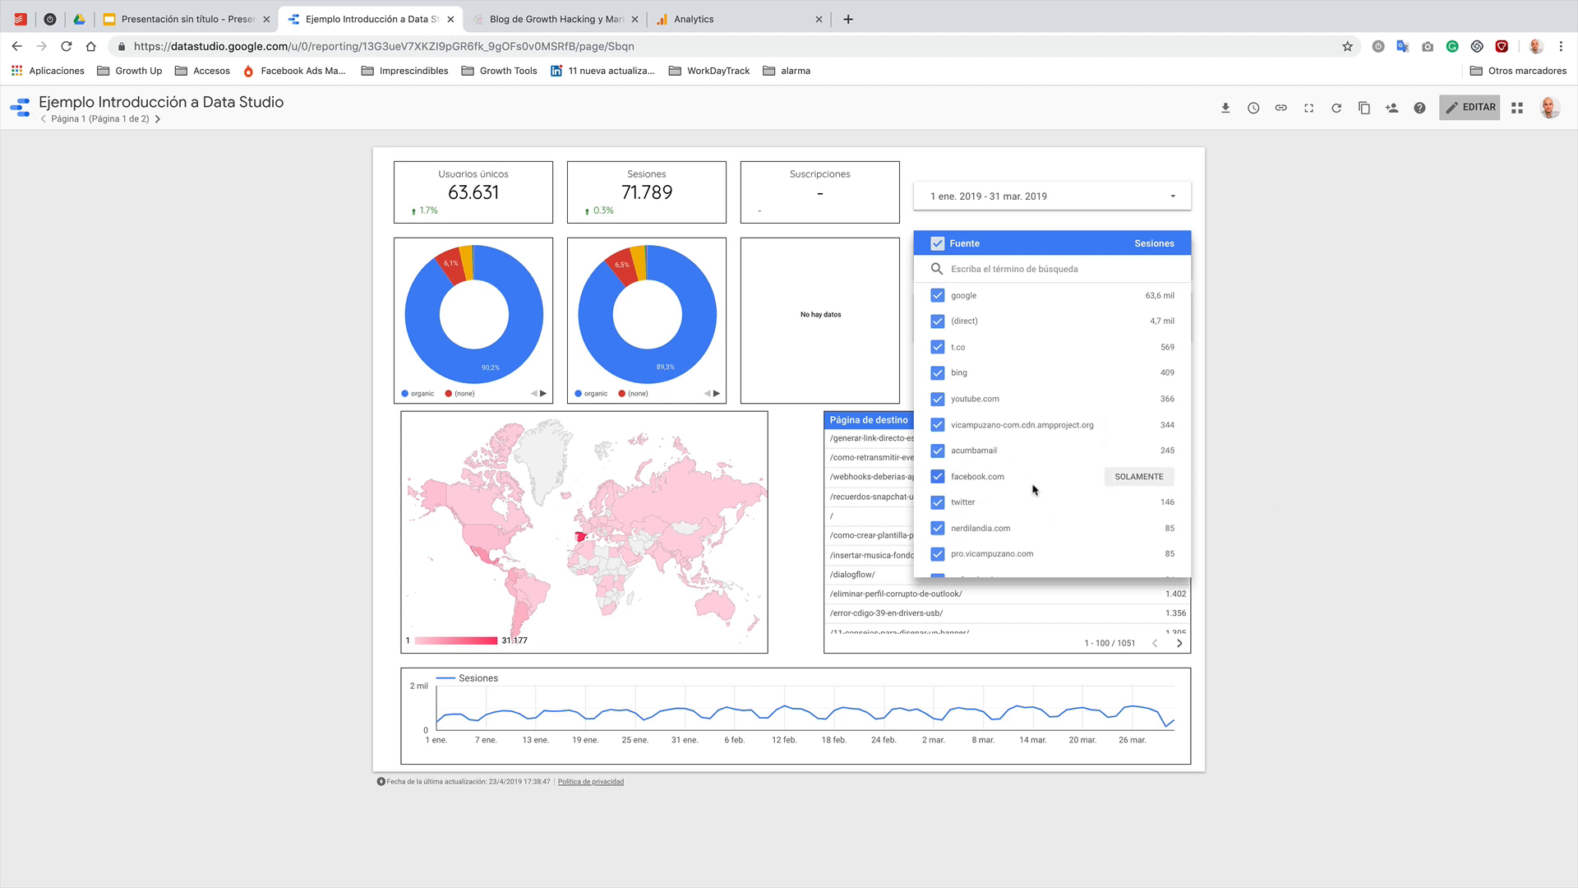
pyautogui.click(1142, 476)
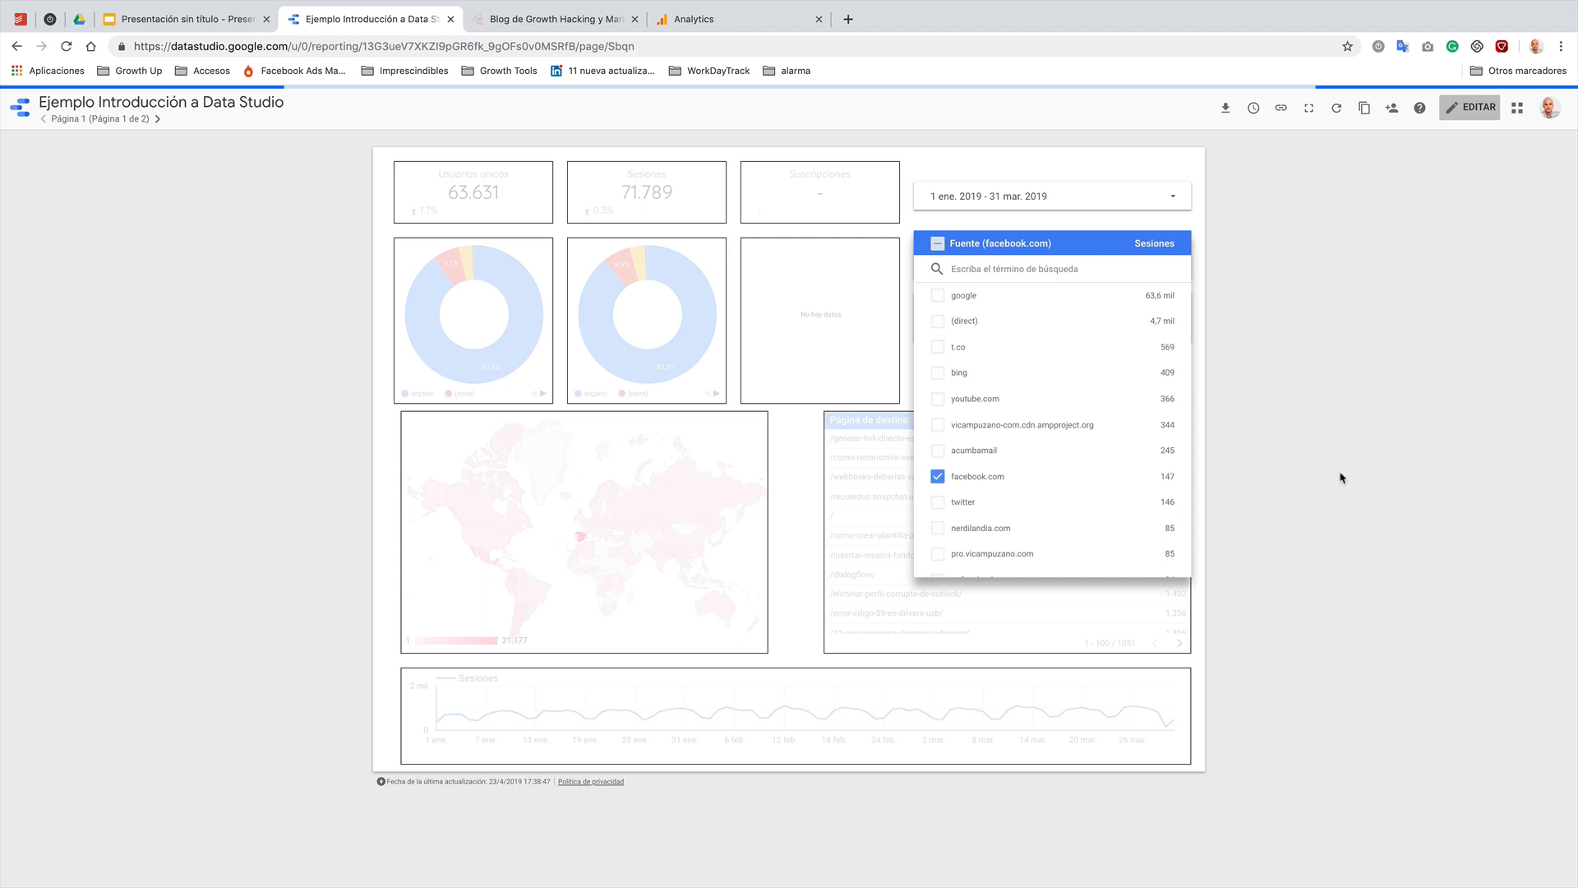
pyautogui.click(1235, 509)
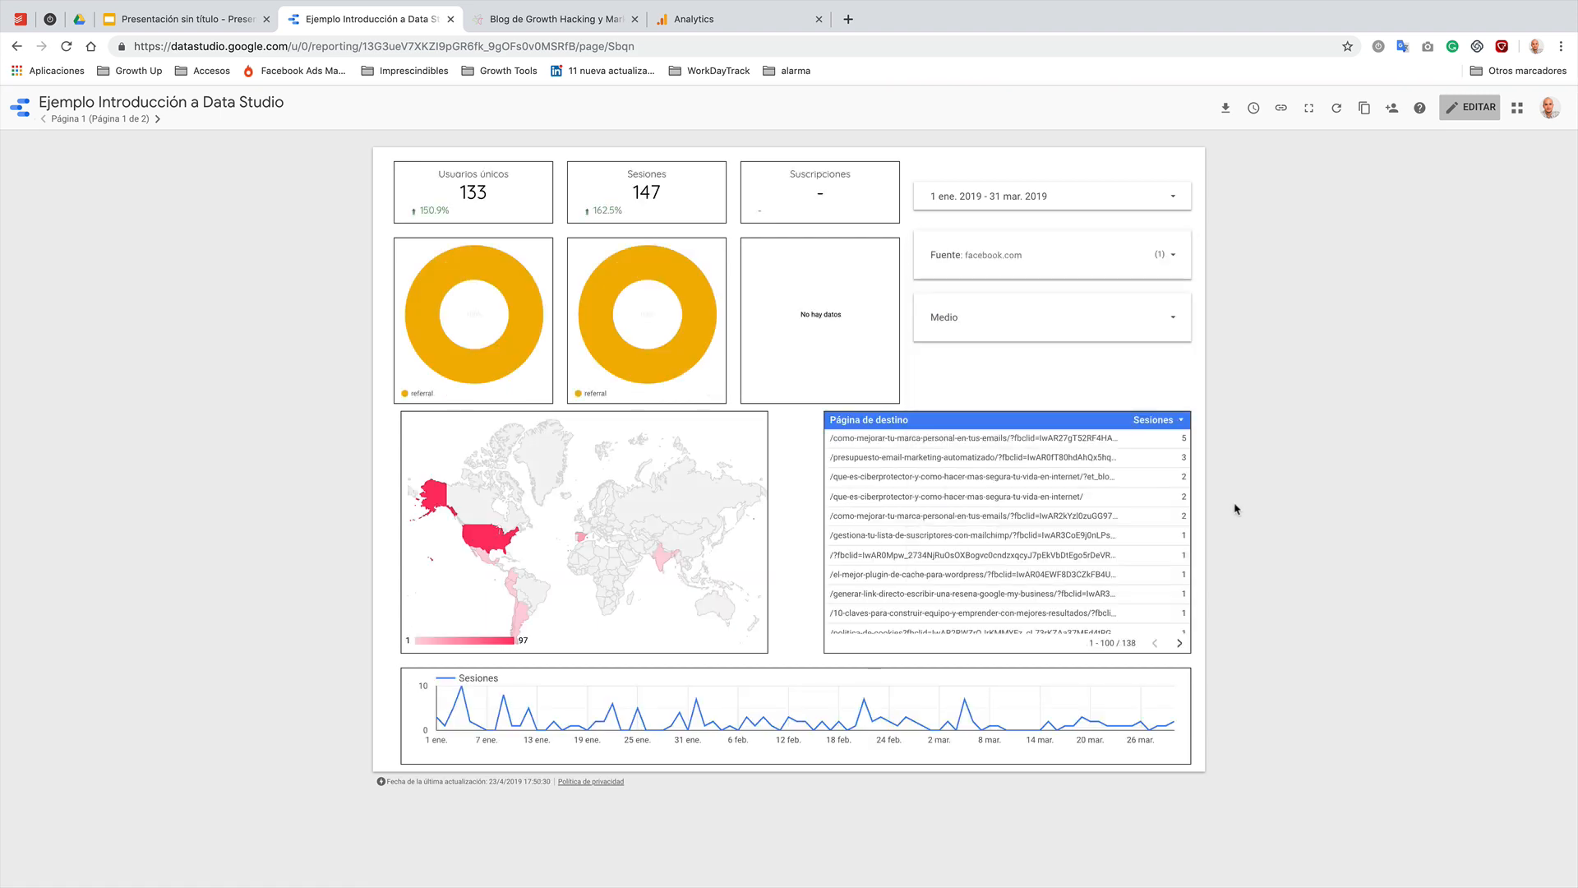
# - Look through the landing pages in the Página de destino table for the facebook.com source, leaving the Fuente filter as it is
pyautogui.scroll(-10, 1075, 507)
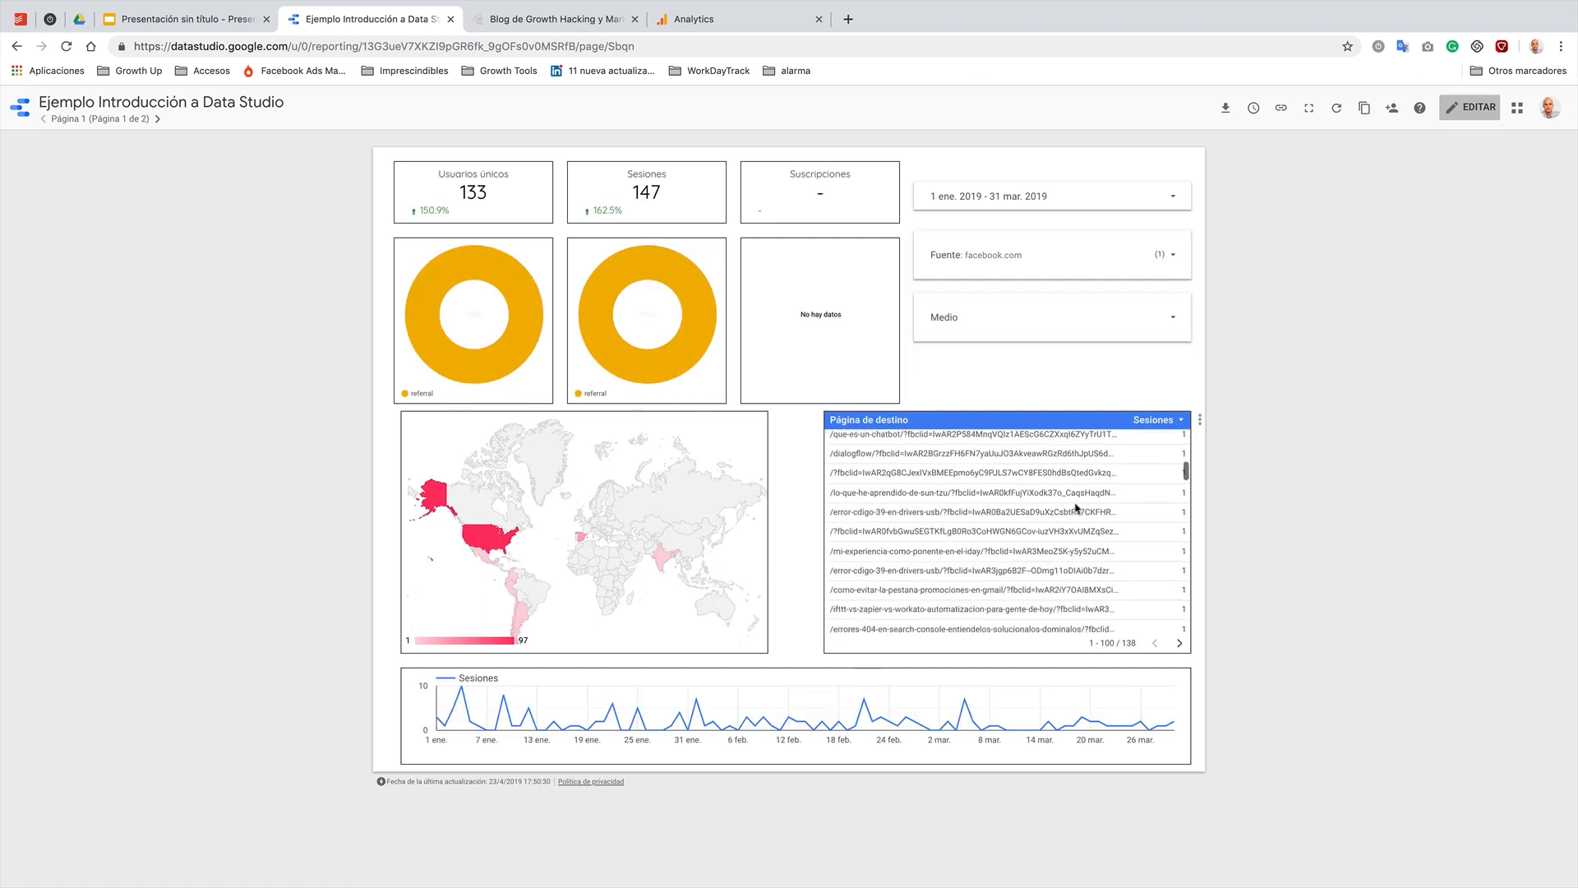
pyautogui.scroll(-3, 1075, 507)
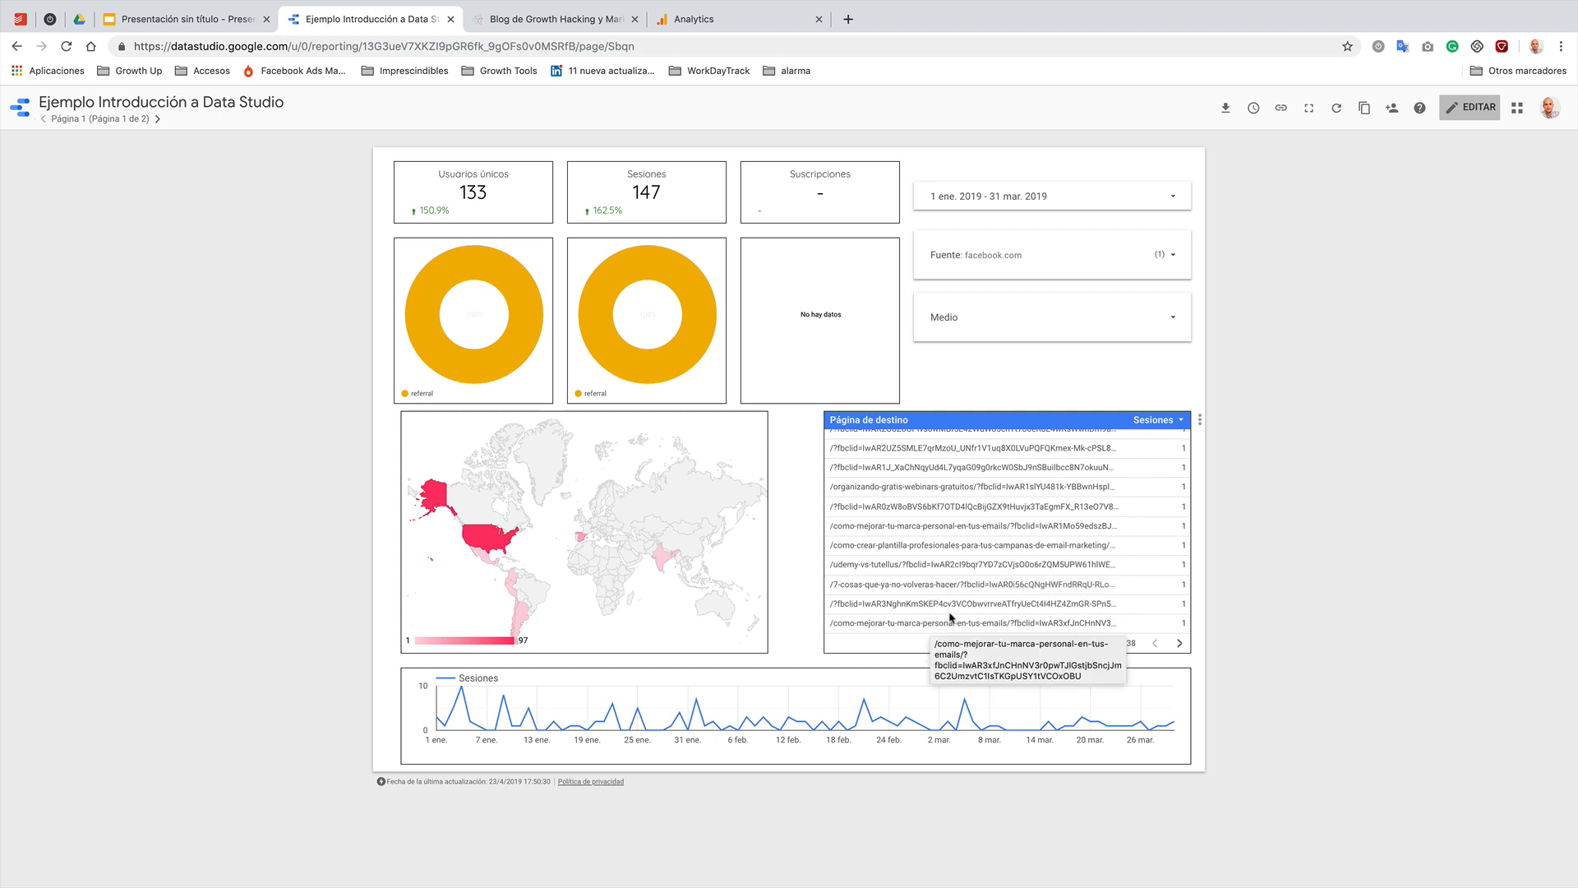
pyautogui.scroll(1, 1042, 554)
pyautogui.scroll(10, 1042, 554)
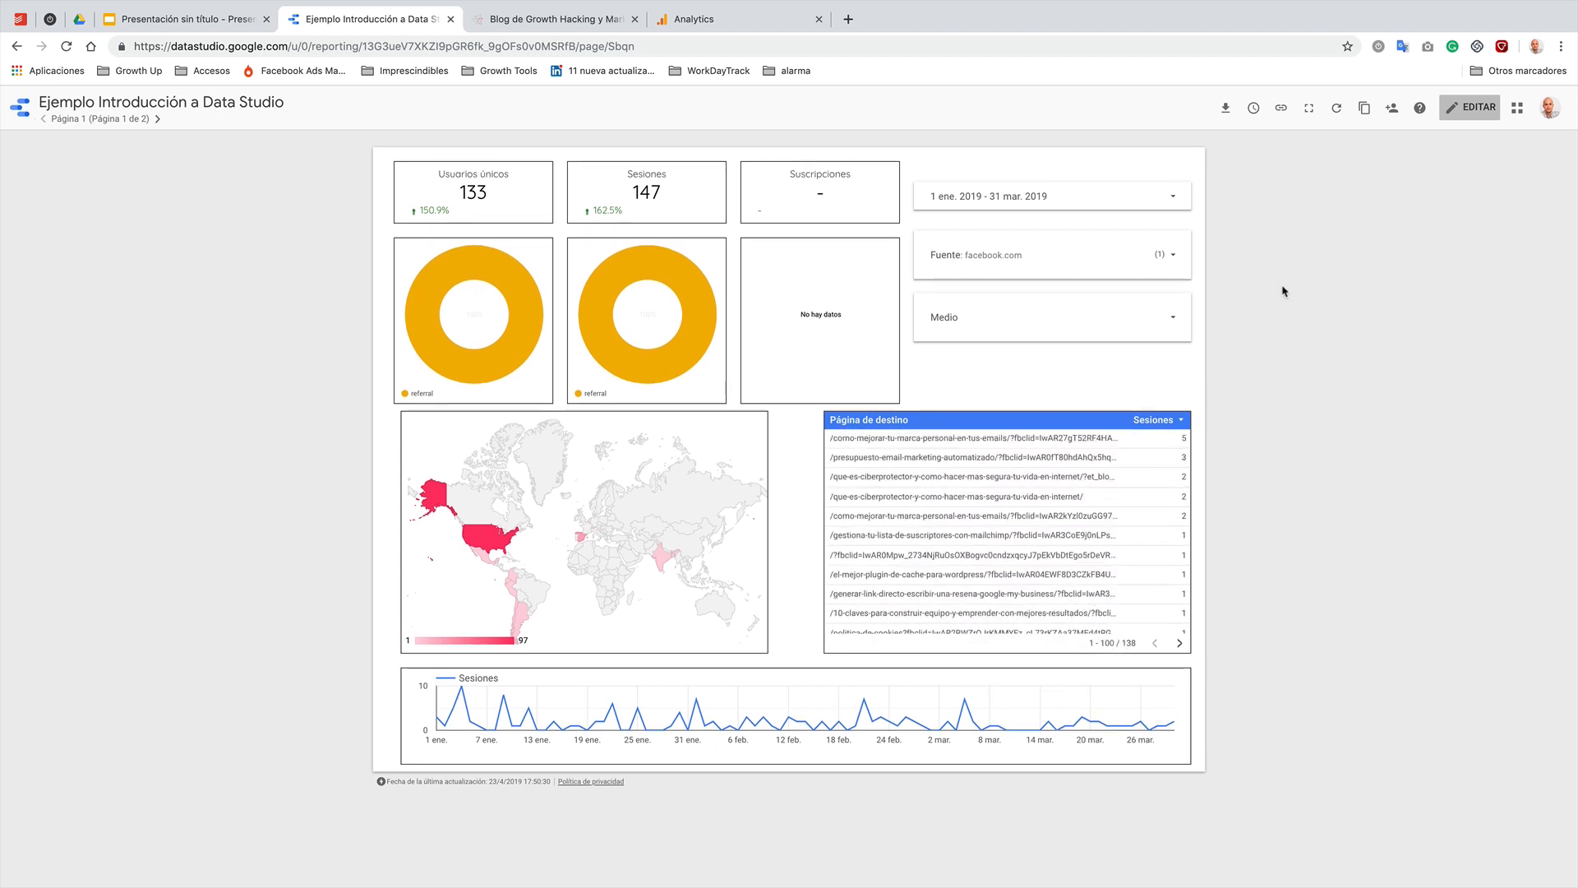
pyautogui.click(1148, 256)
pyautogui.click(1378, 338)
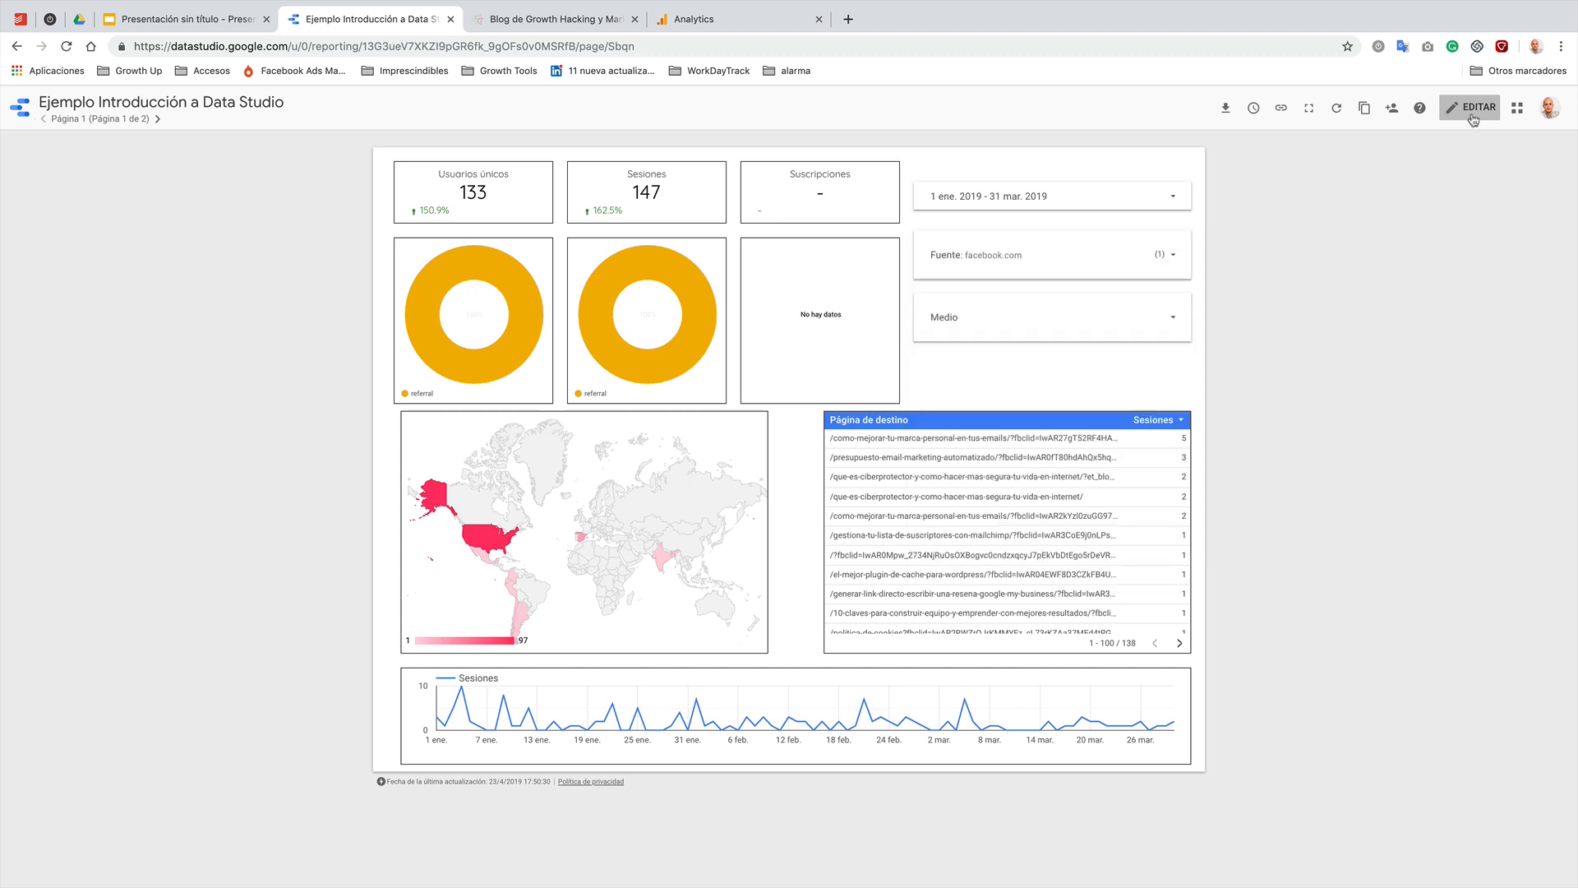
# - Switch the report to edit mode and briefly highlight its web address
pyautogui.click(1470, 107)
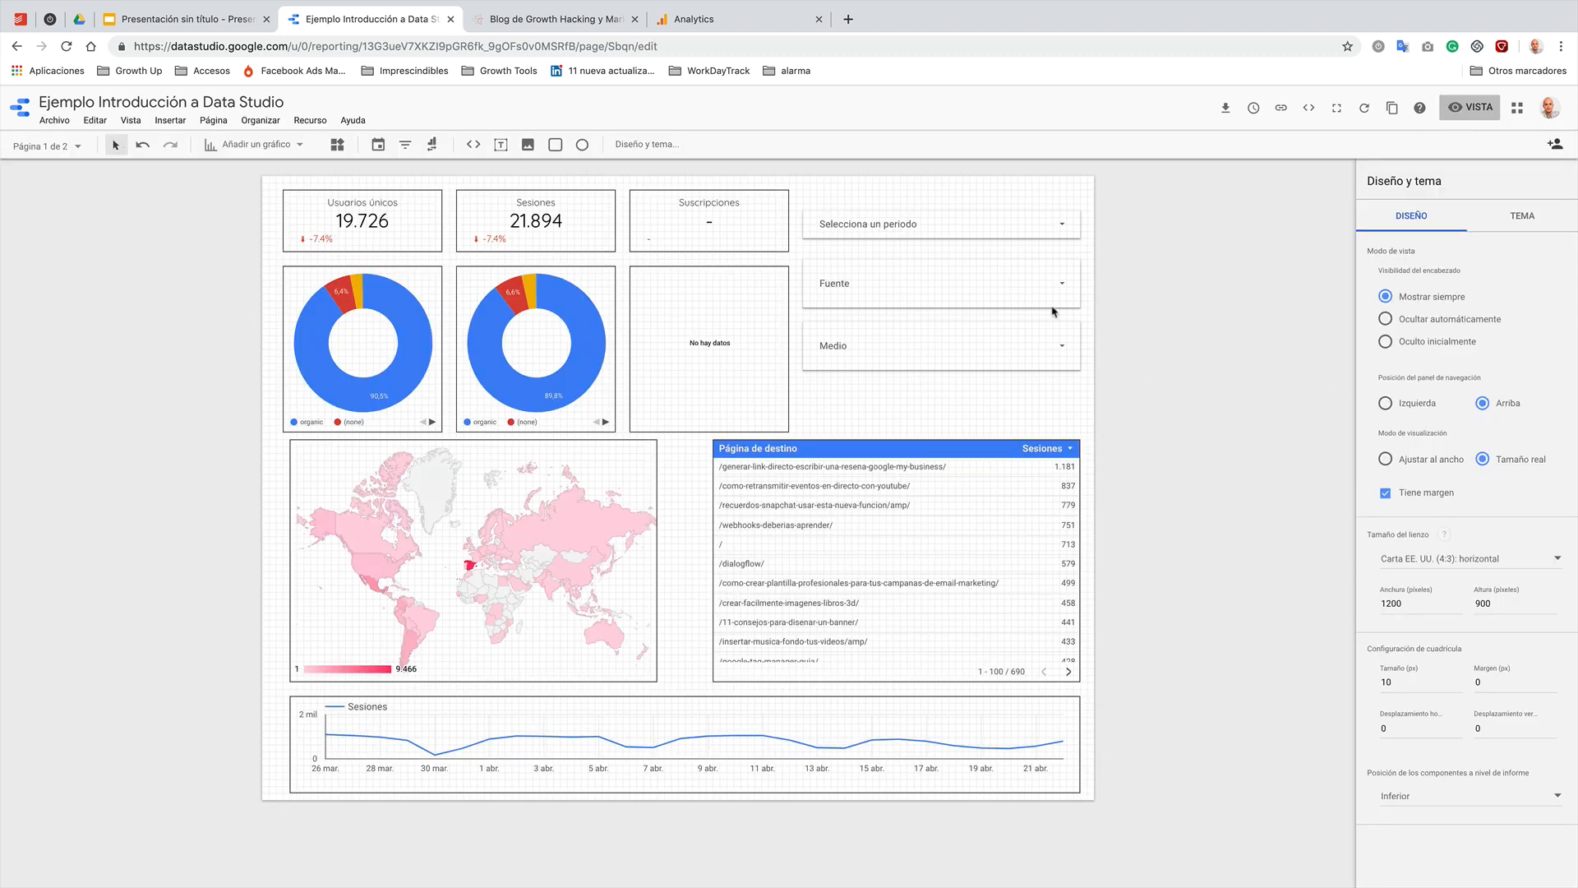
pyautogui.click(247, 44)
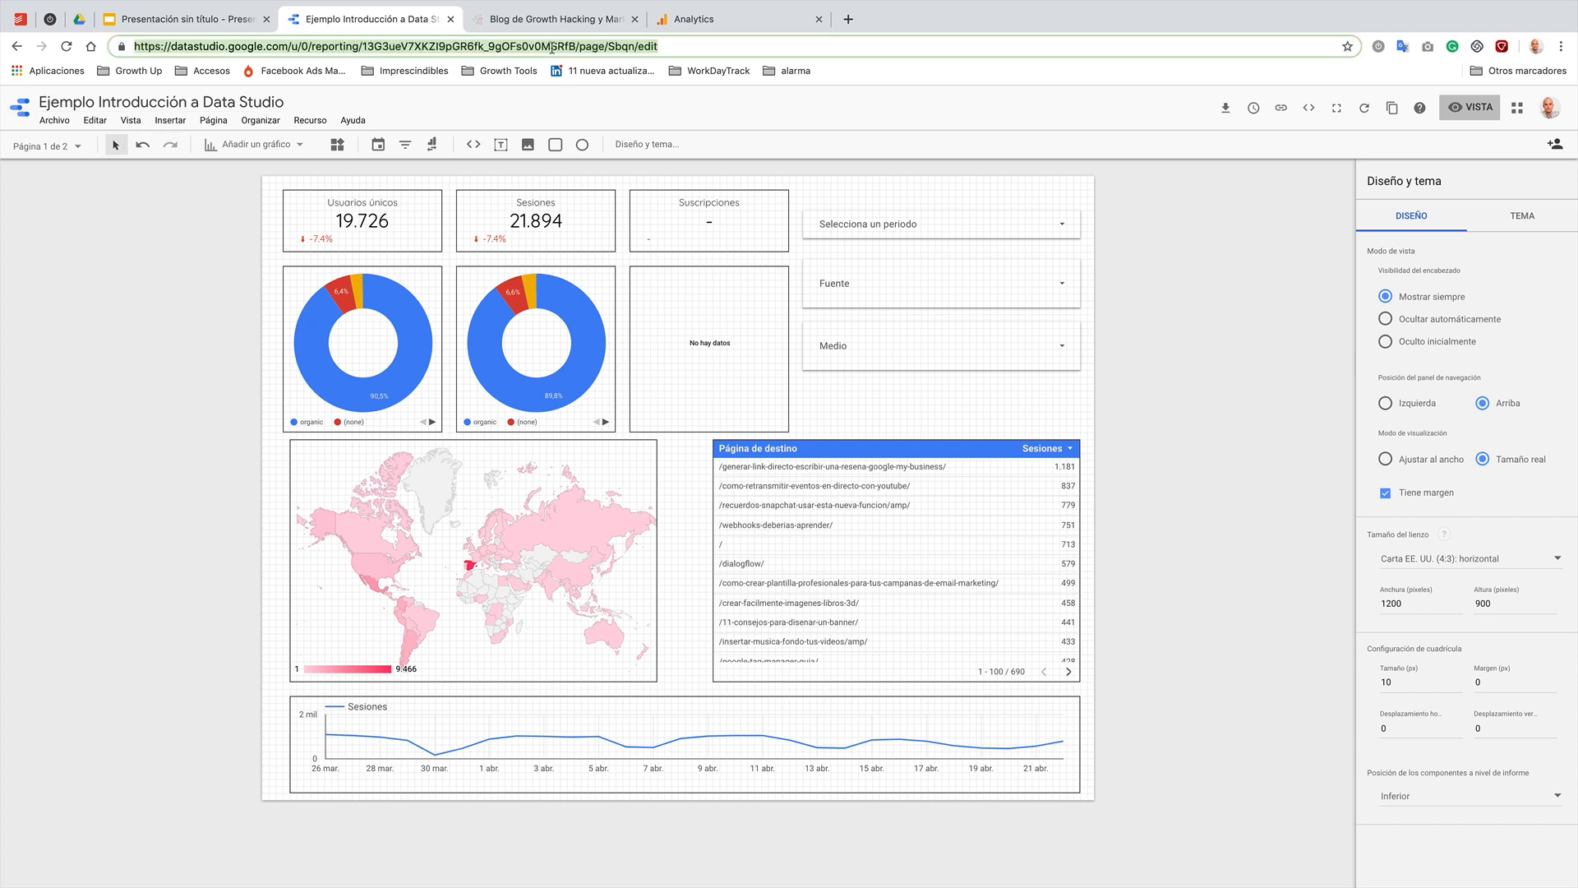
pyautogui.click(1356, 245)
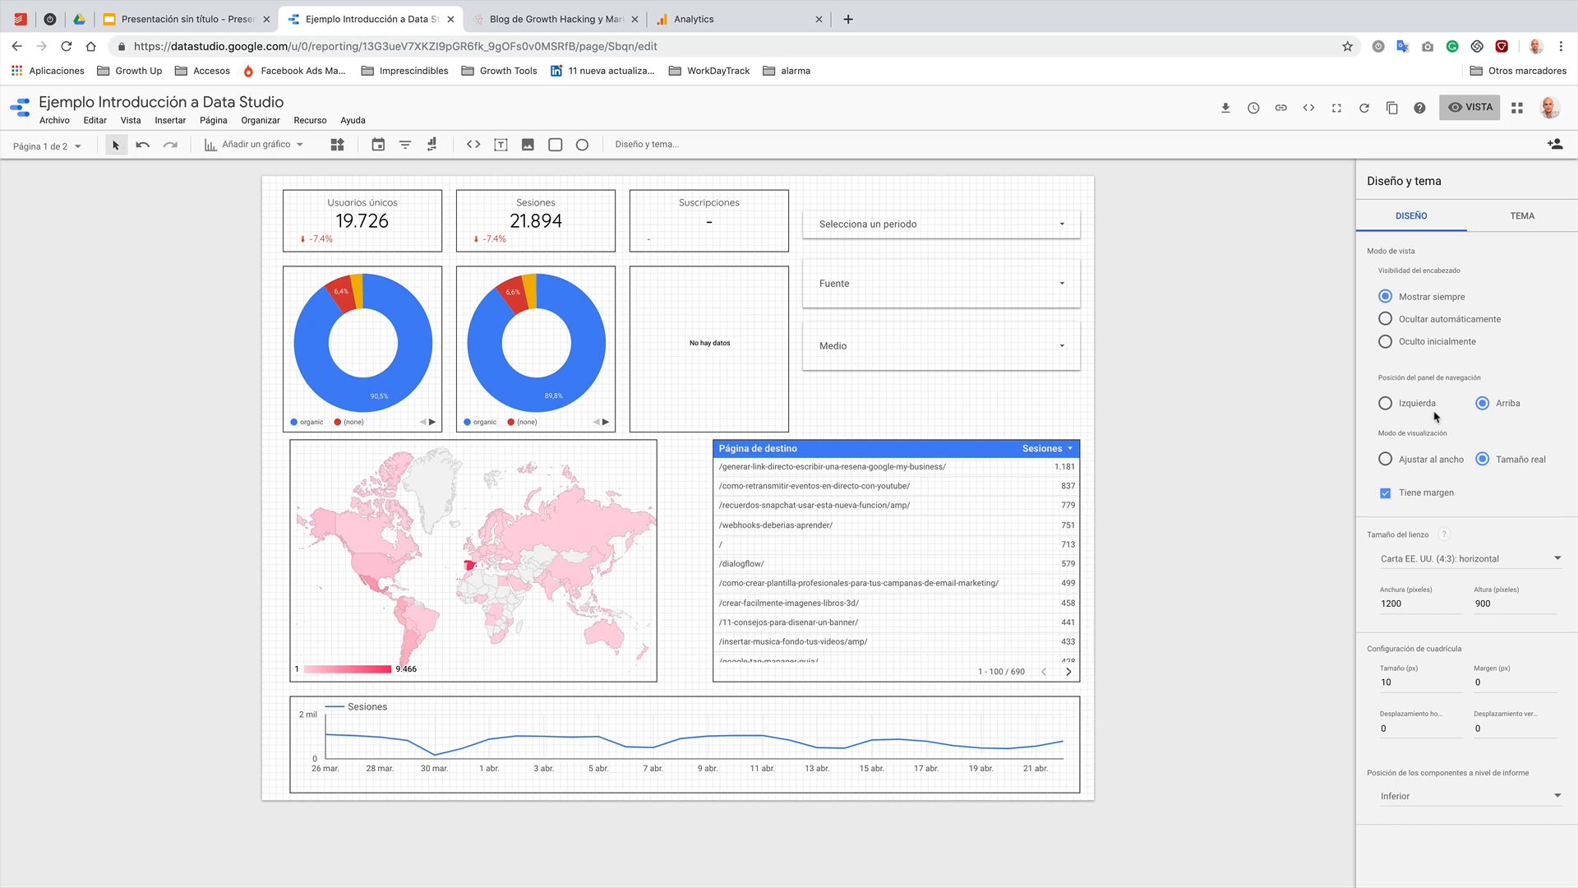
# - Try Syncopate as the report theme's primary font and settle on Trebuchet
pyautogui.click(1527, 220)
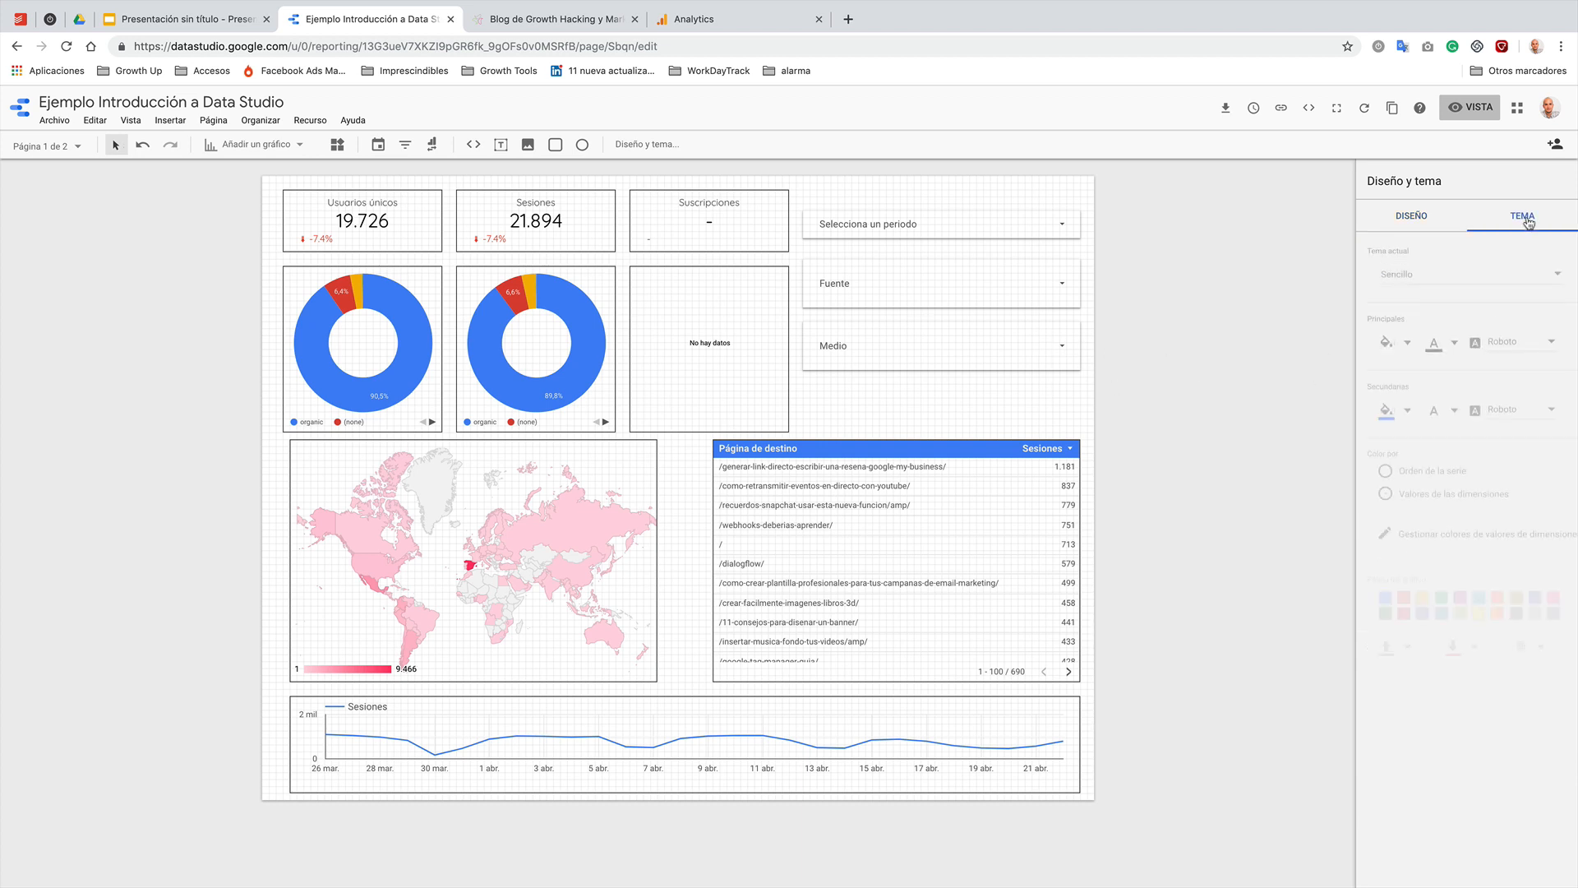
pyautogui.click(1513, 343)
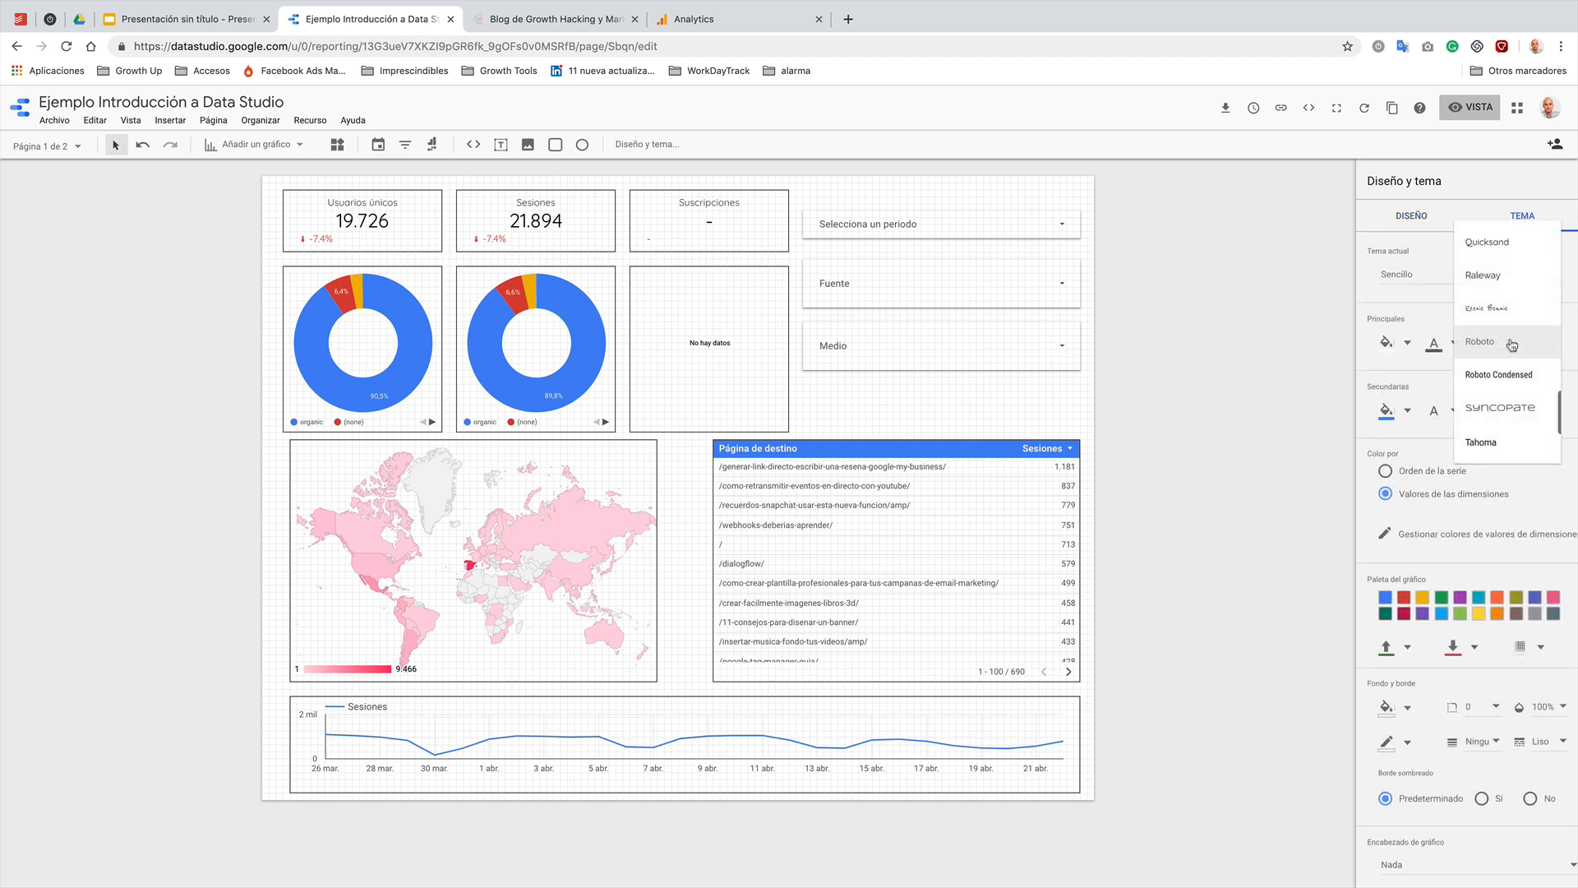
pyautogui.click(1512, 409)
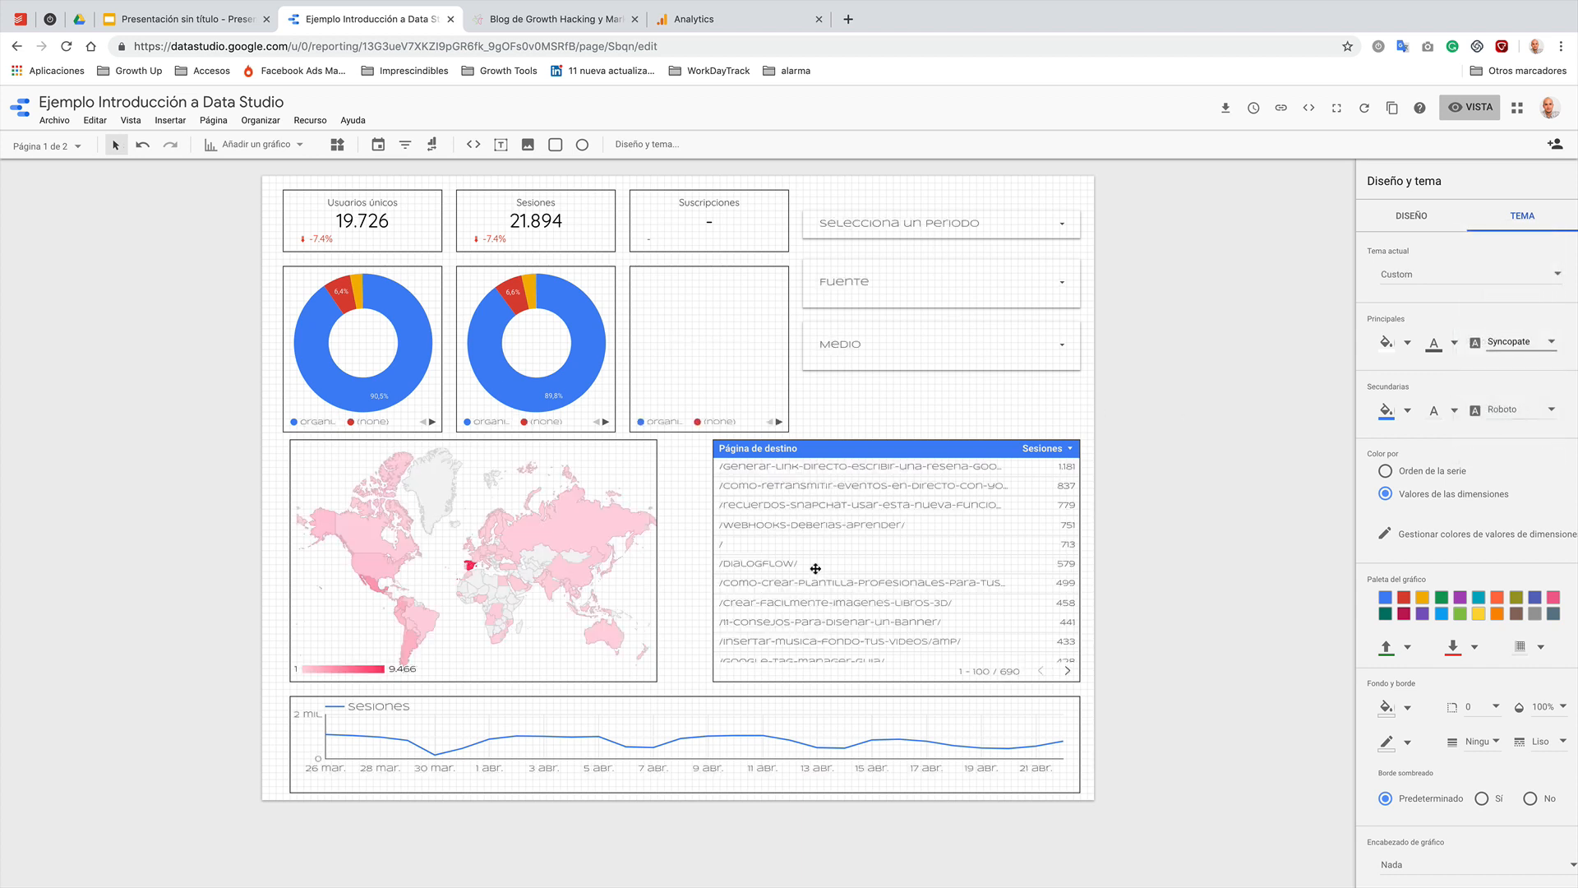
pyautogui.click(1529, 345)
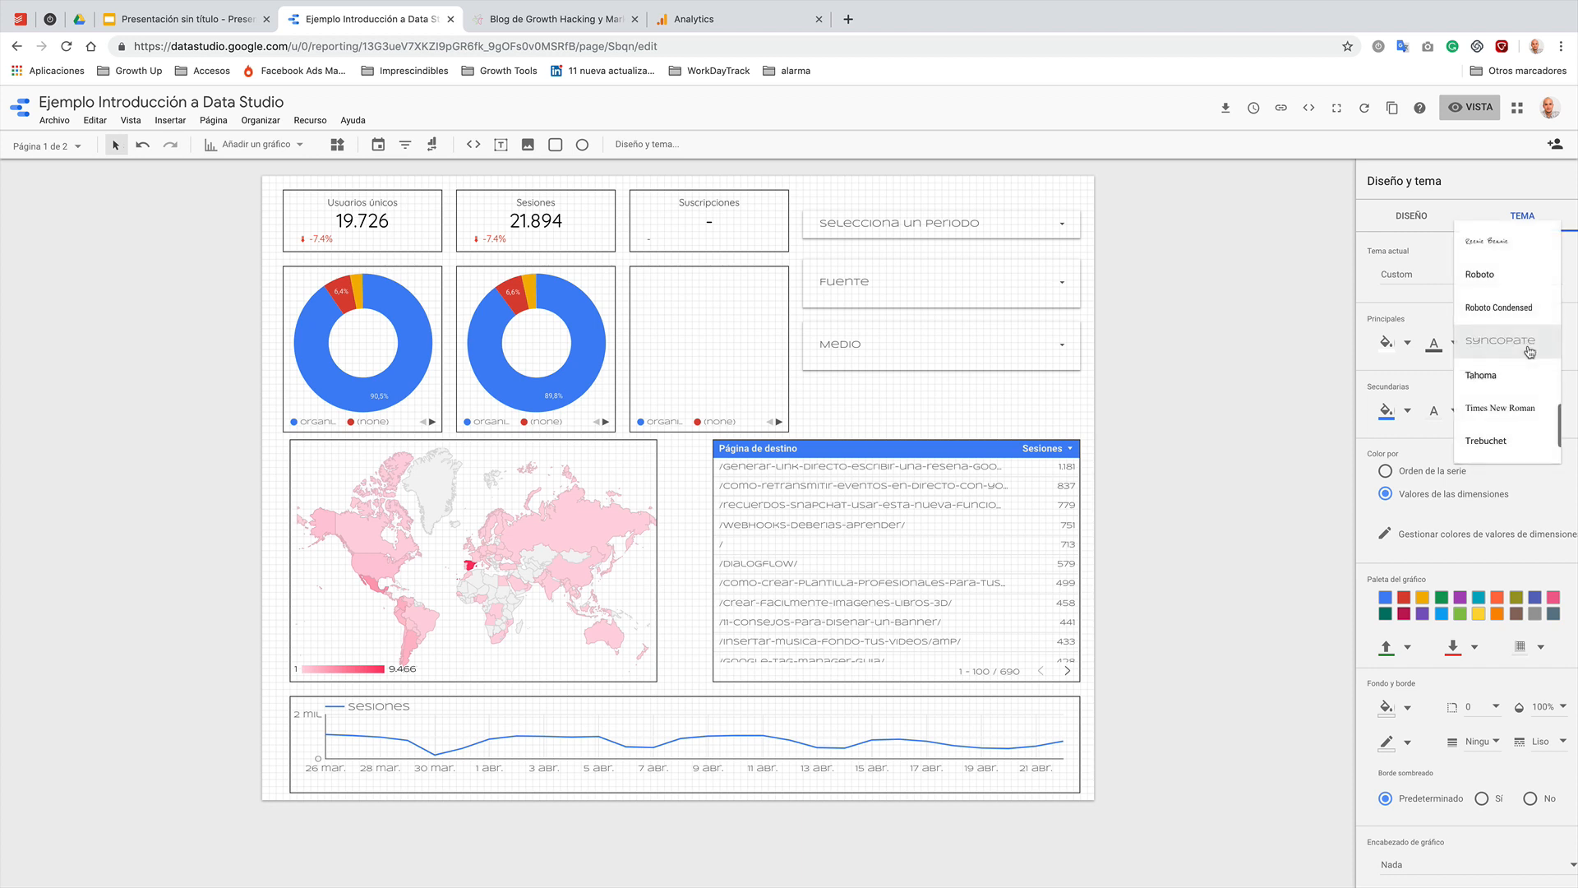
pyautogui.click(1518, 438)
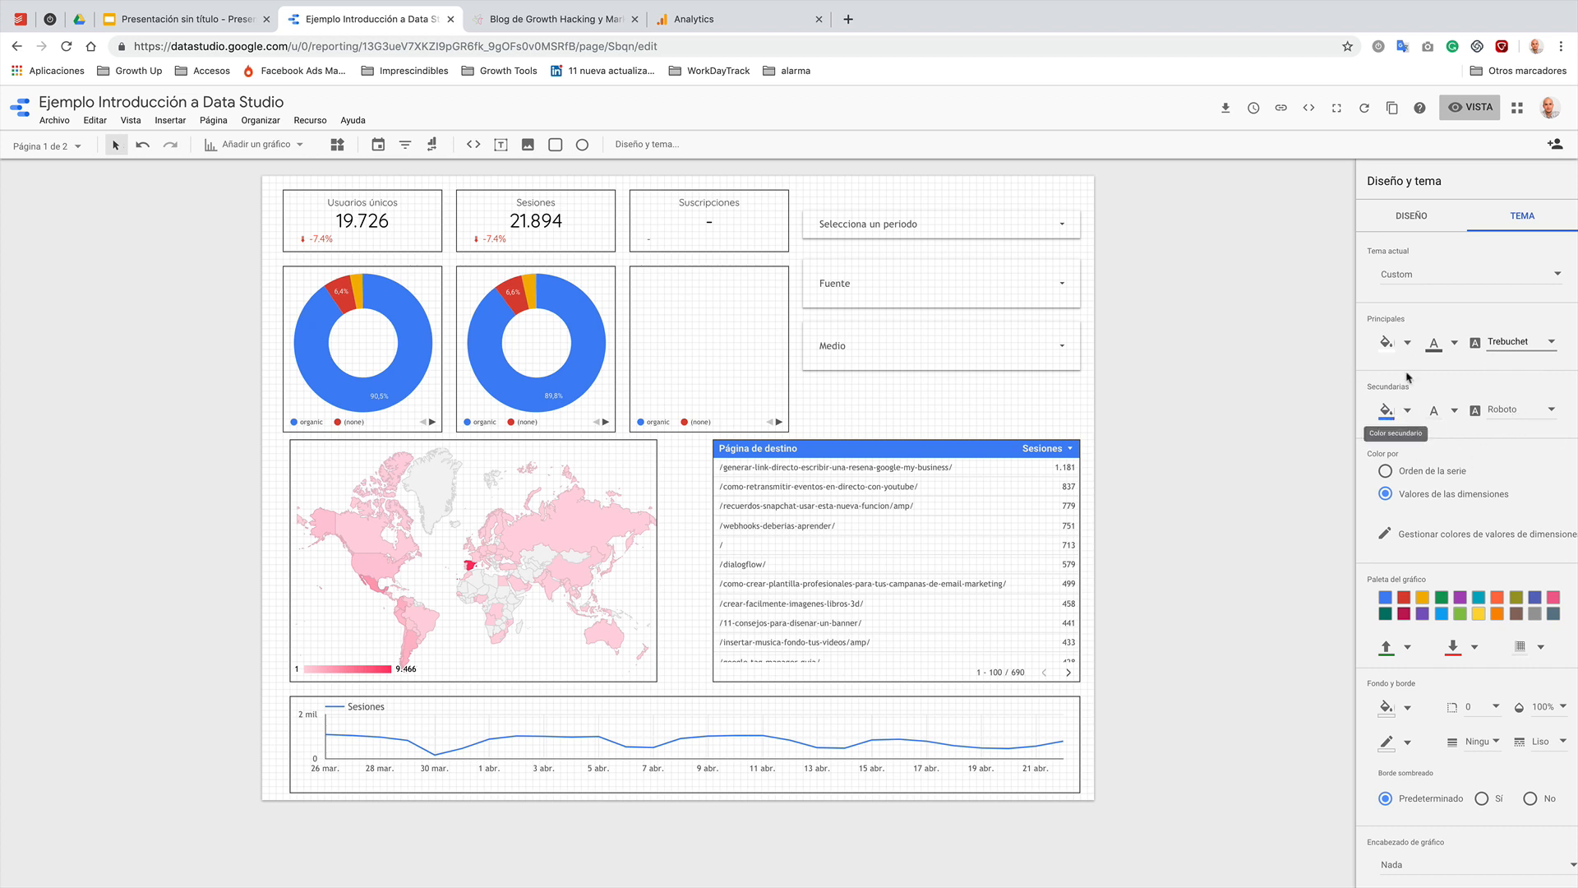
# - Try a red primary background color in the report theme and set it back to white
pyautogui.click(1406, 344)
pyautogui.click(1392, 387)
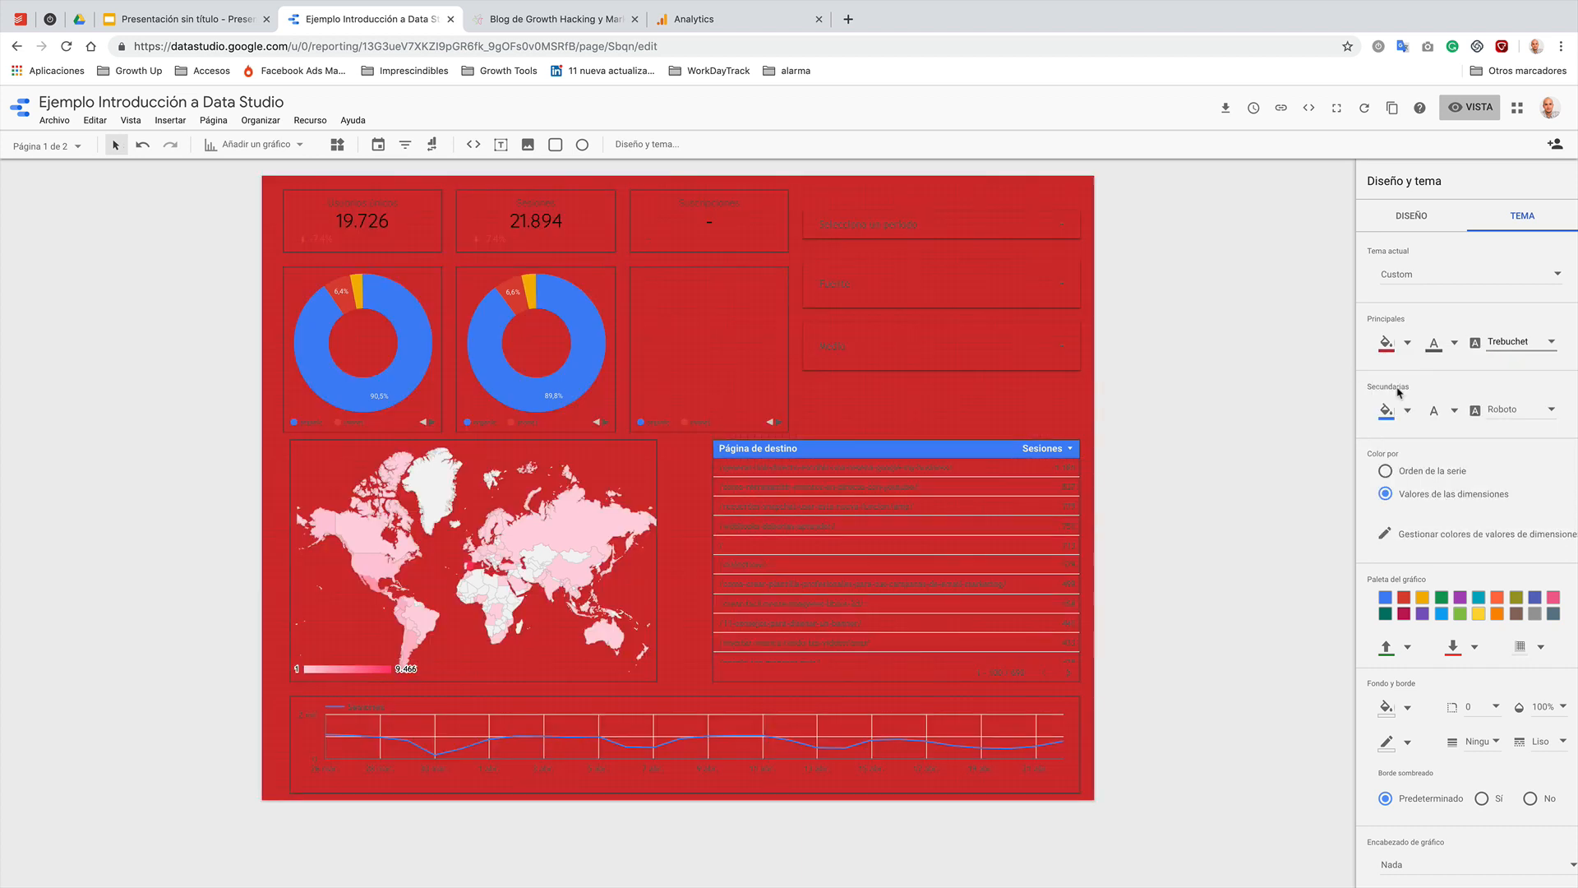
pyautogui.click(1401, 346)
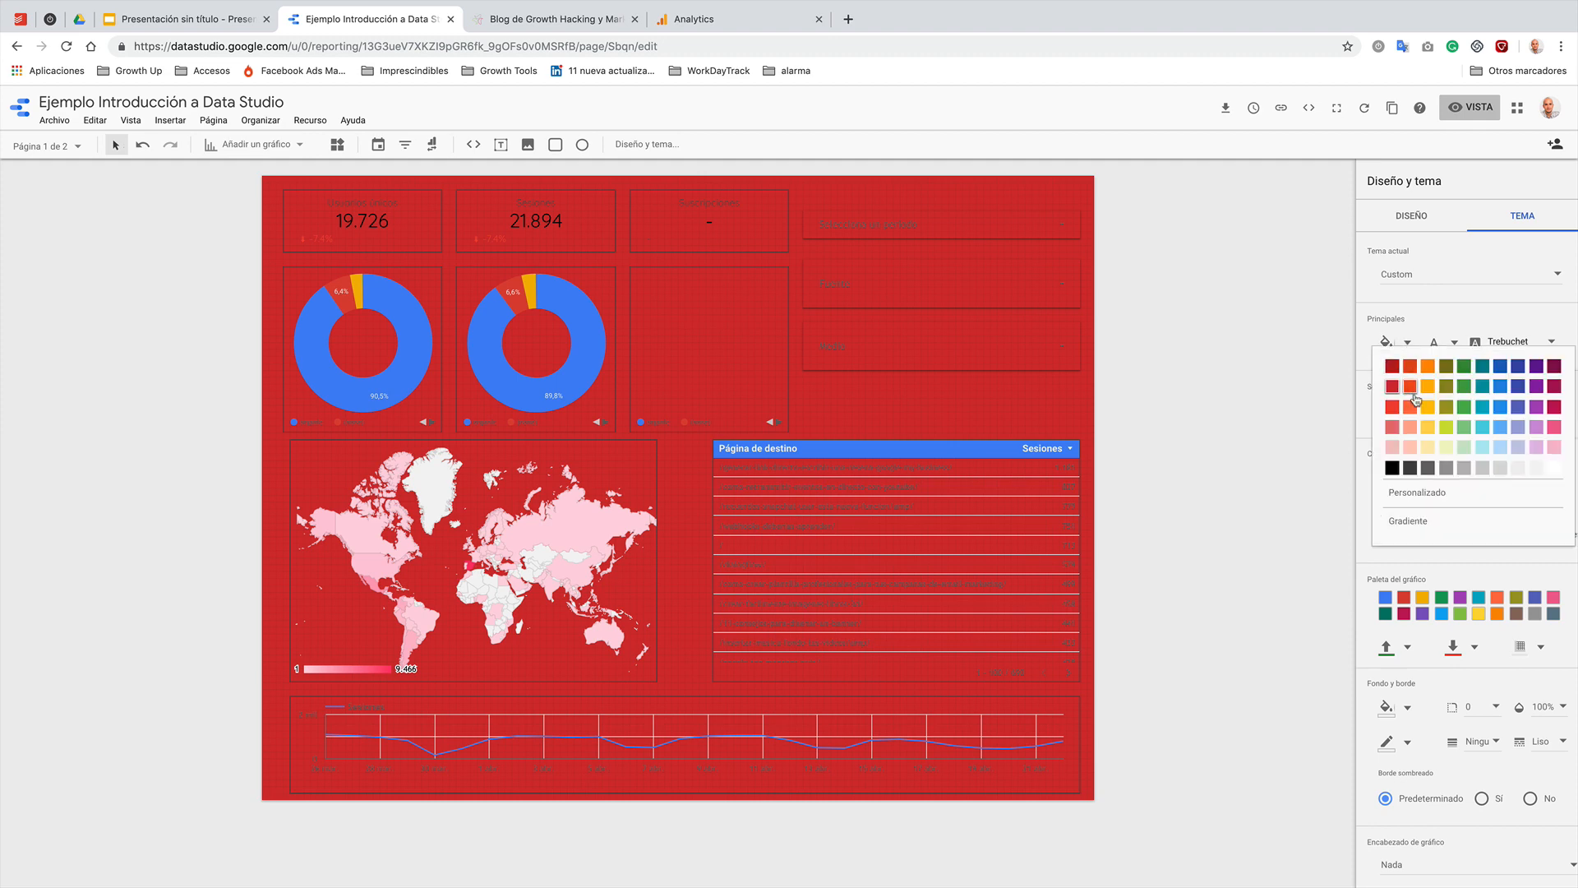
pyautogui.click(1556, 468)
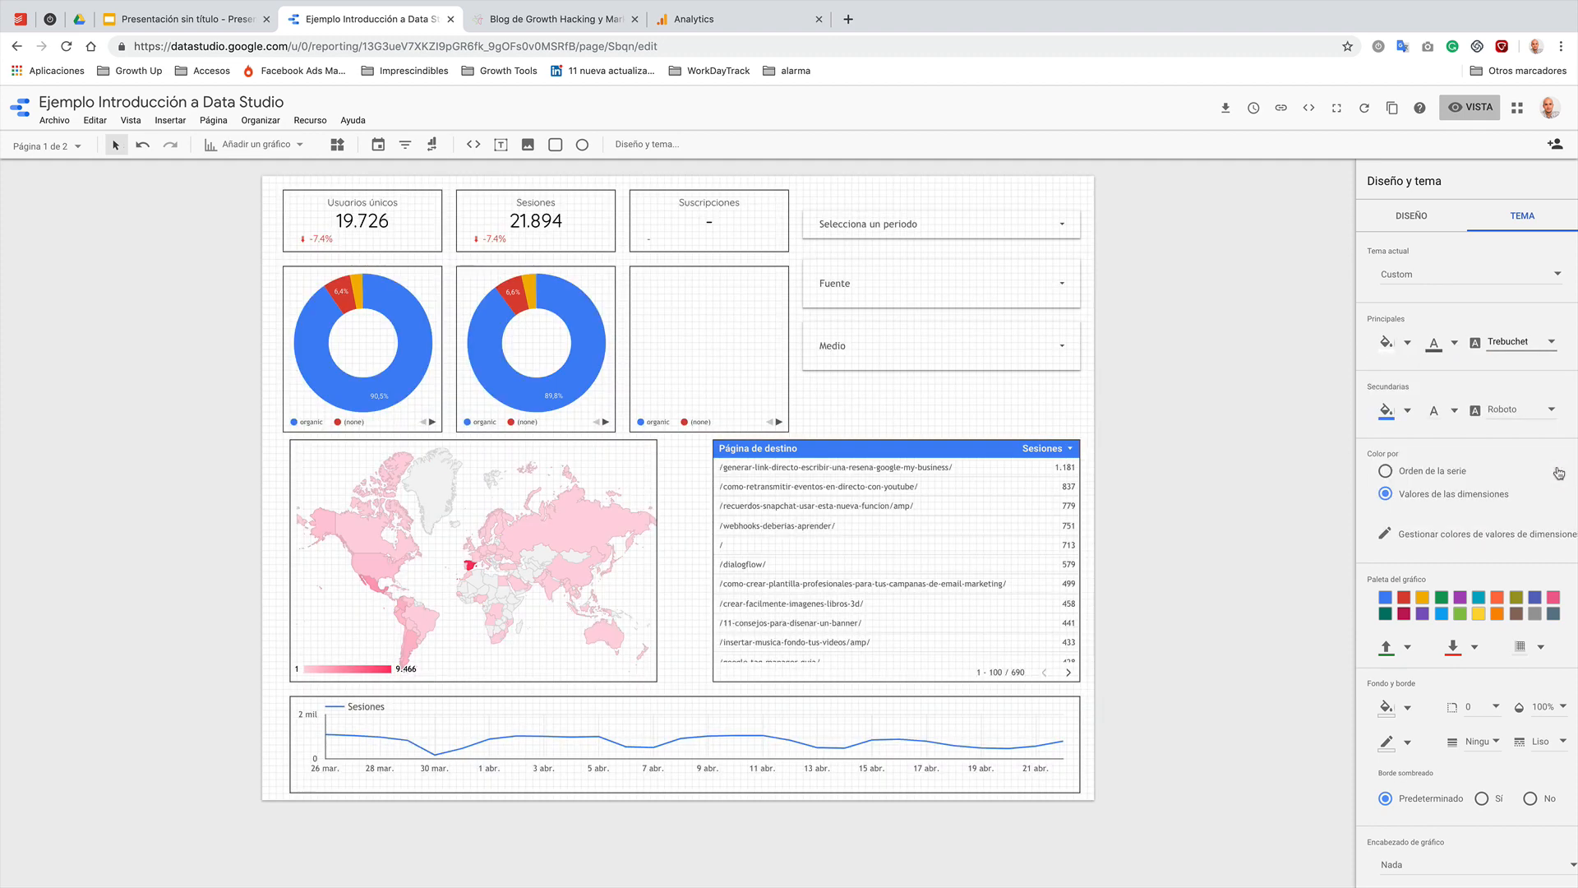
# - Set the theme's chart header option to Al colocar el cursor and return to the report view
pyautogui.scroll(-3, 1431, 599)
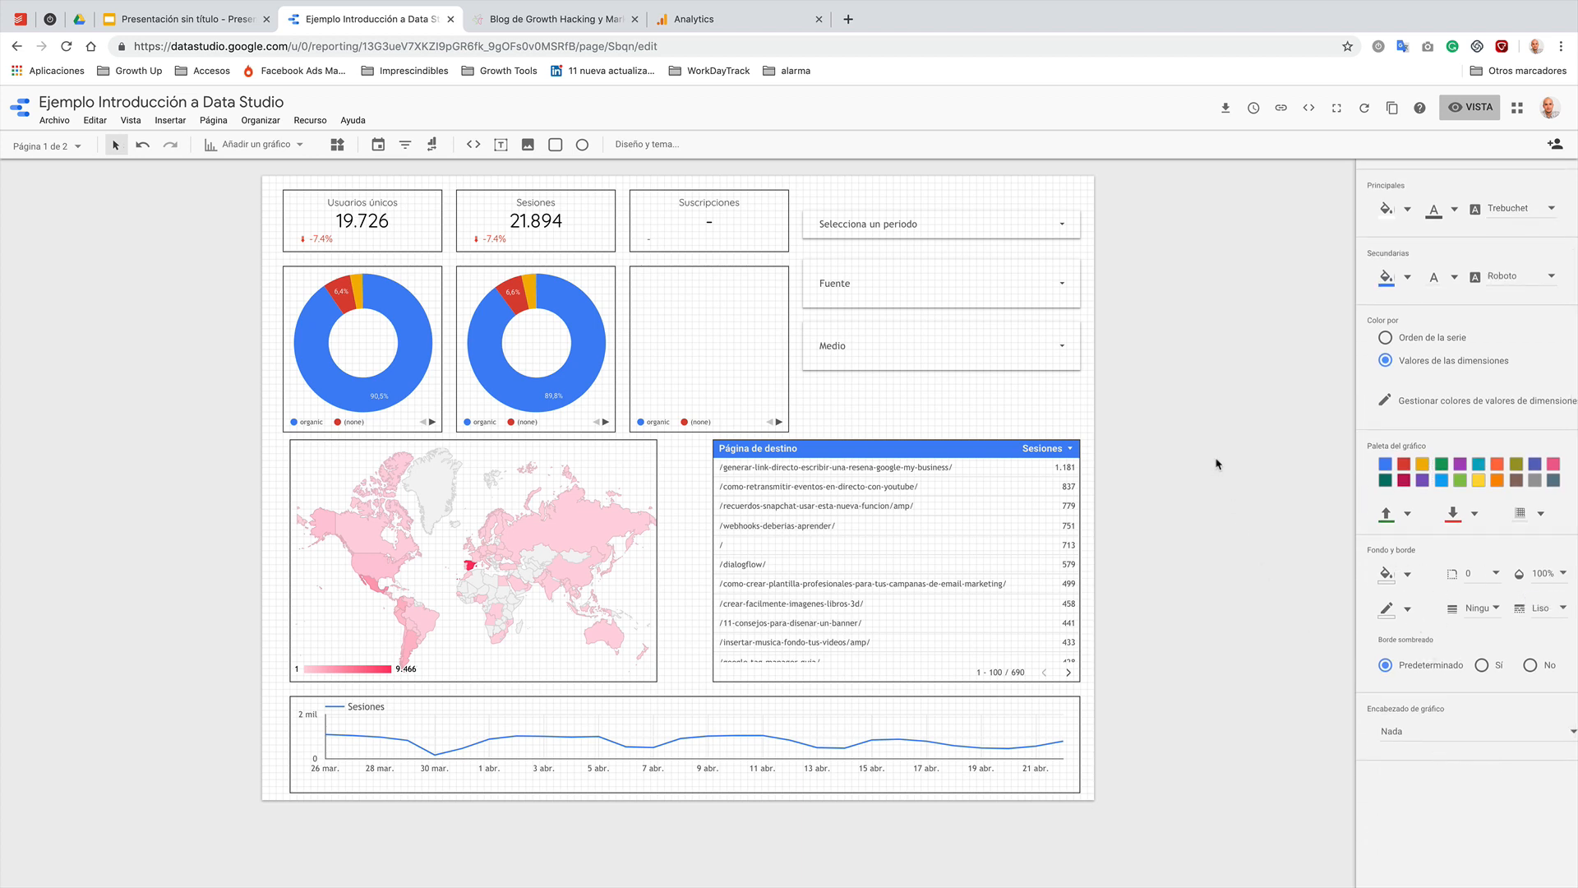
pyautogui.click(1427, 738)
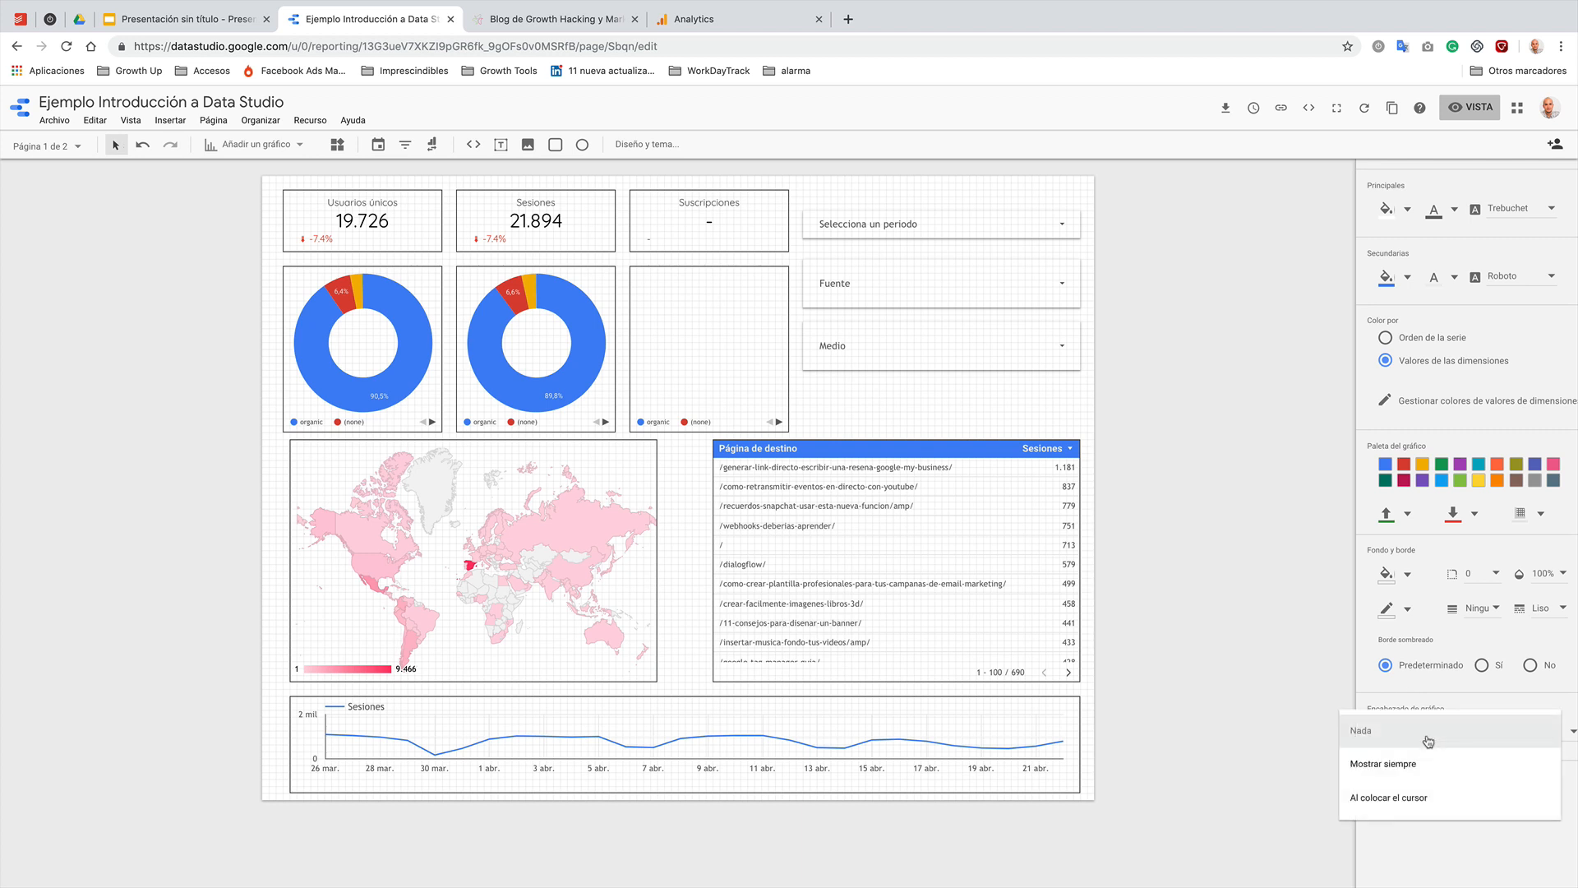
pyautogui.click(1412, 799)
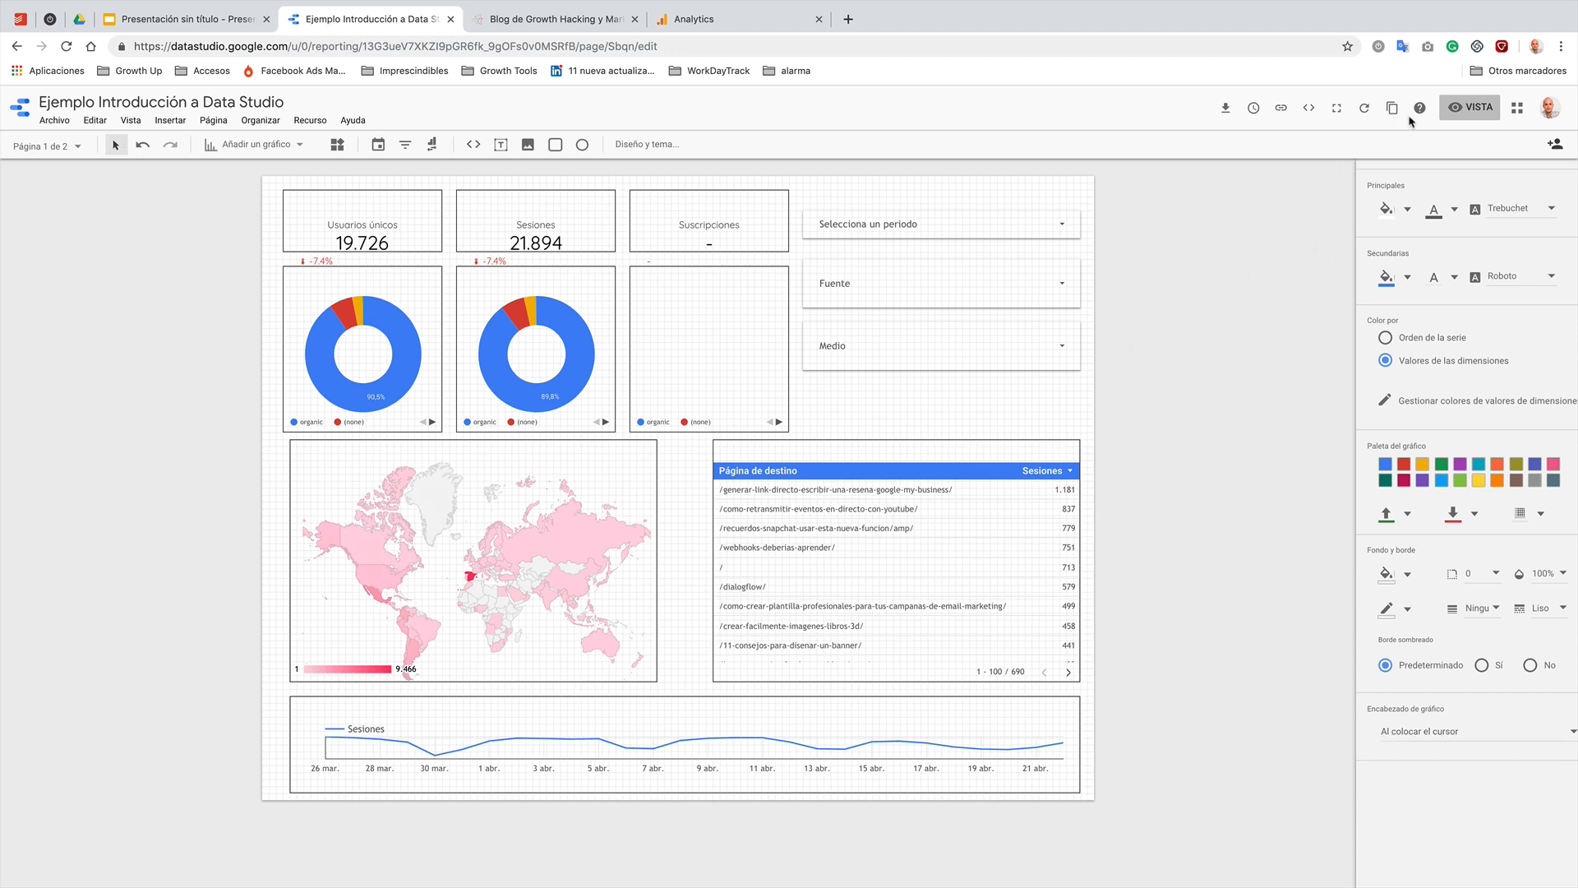
pyautogui.click(1469, 107)
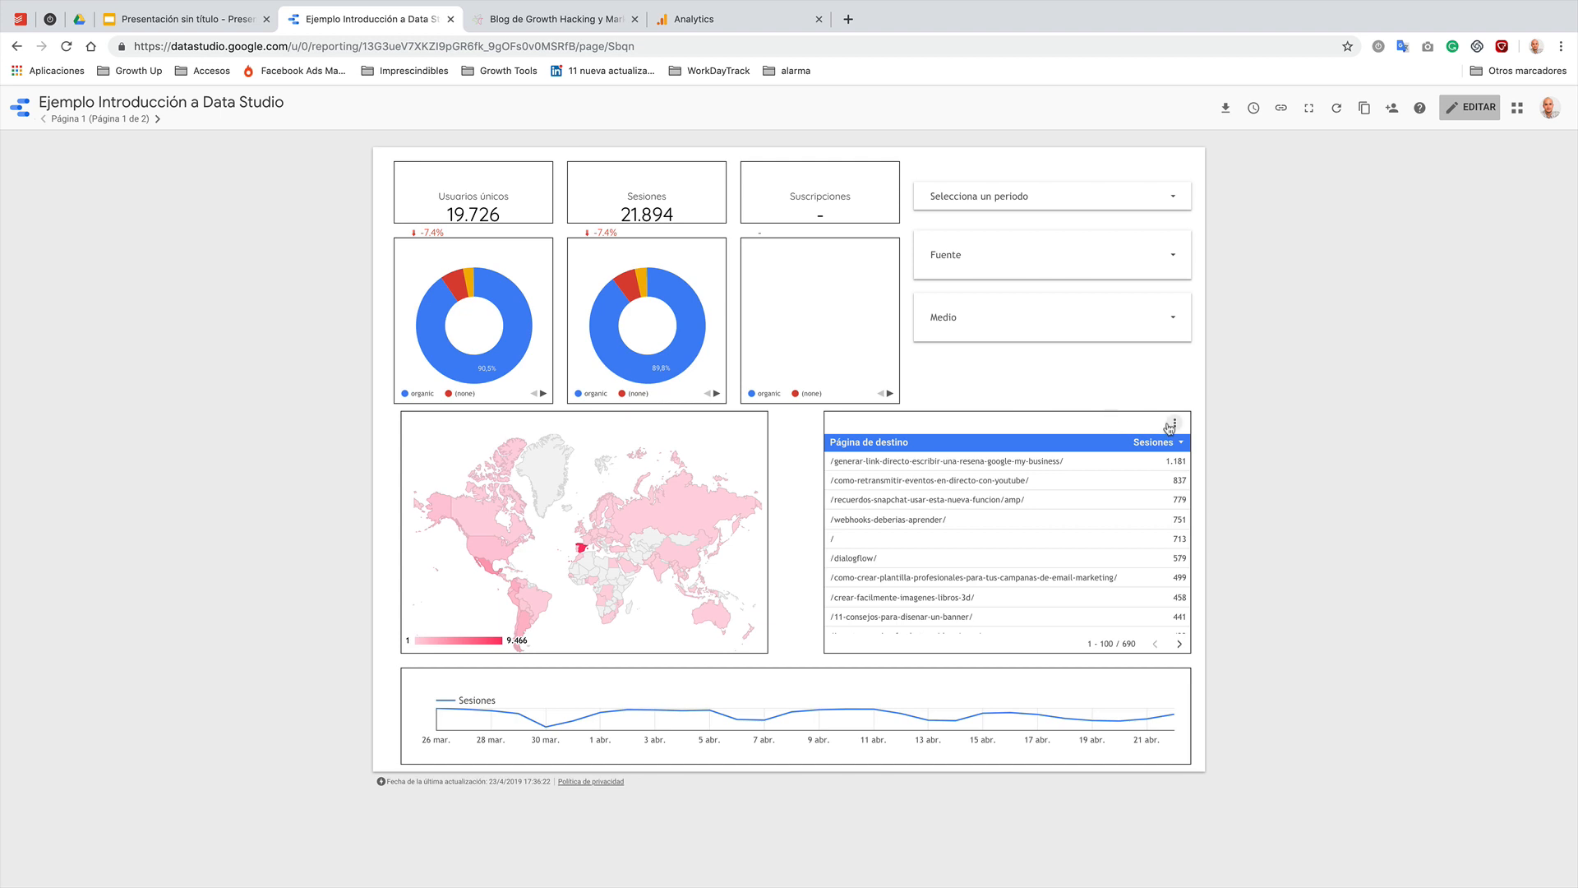
# - Check the chart options offered for the Página de destino table and the Sesiones scorecard in the report view
pyautogui.click(1175, 425)
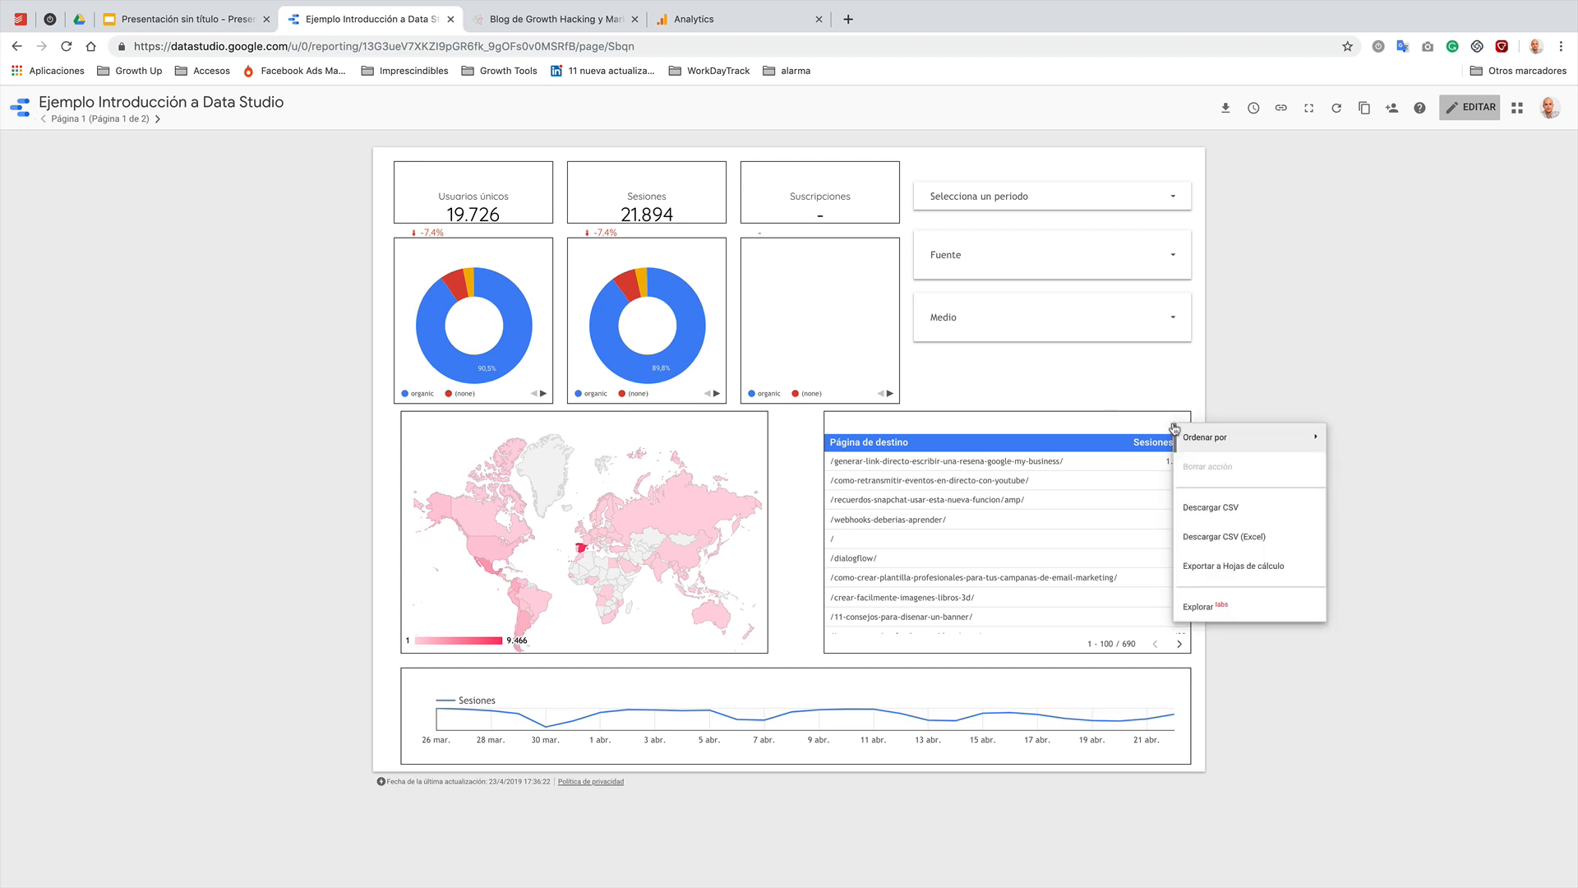
pyautogui.click(635, 175)
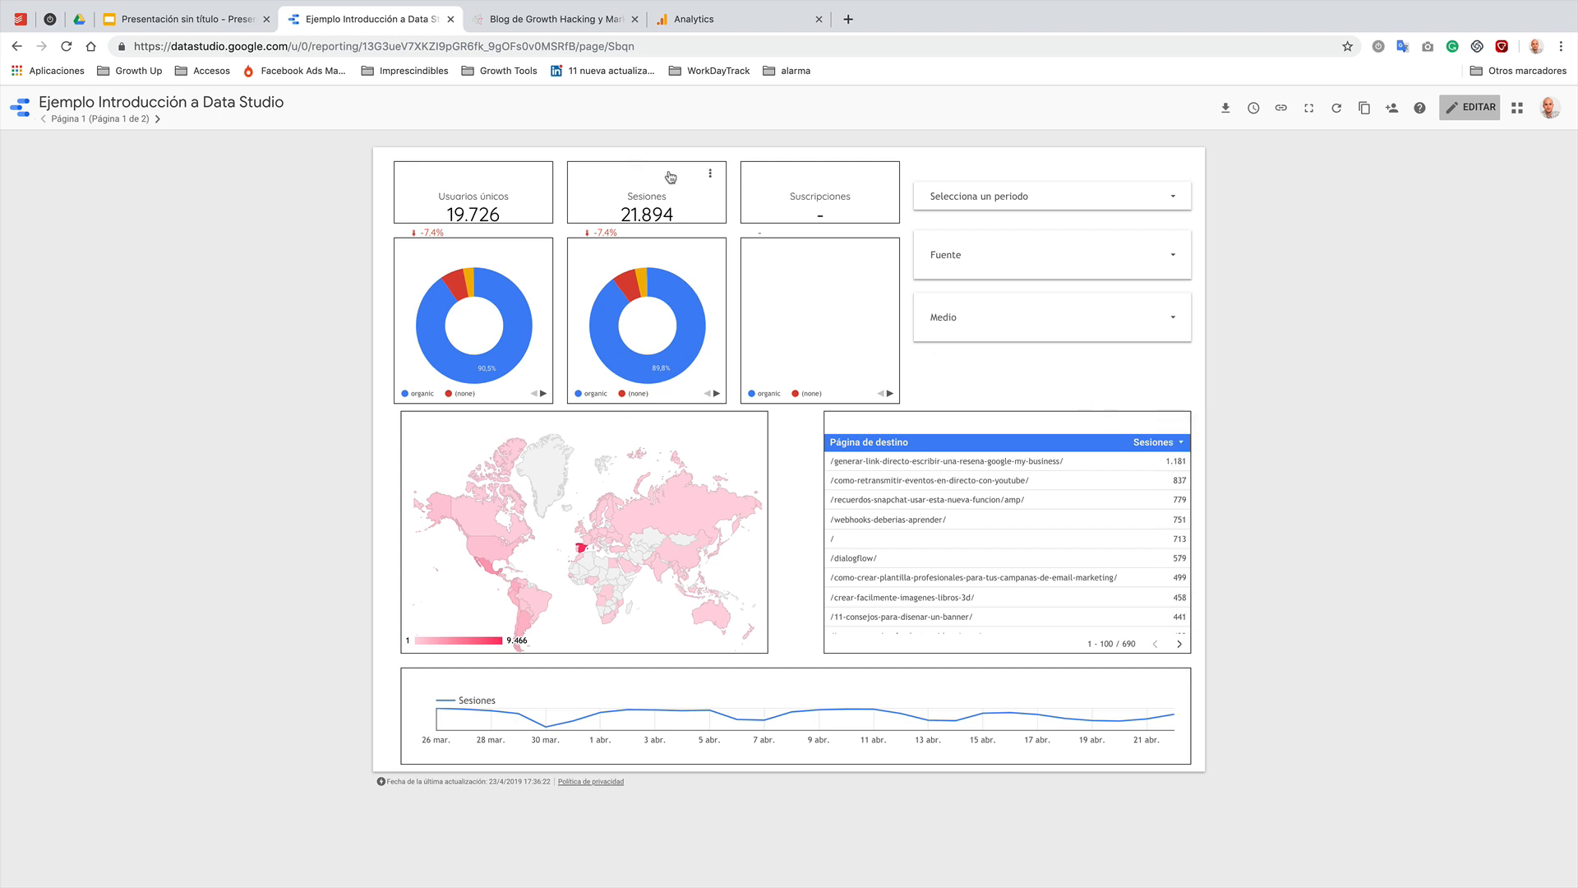
pyautogui.click(710, 176)
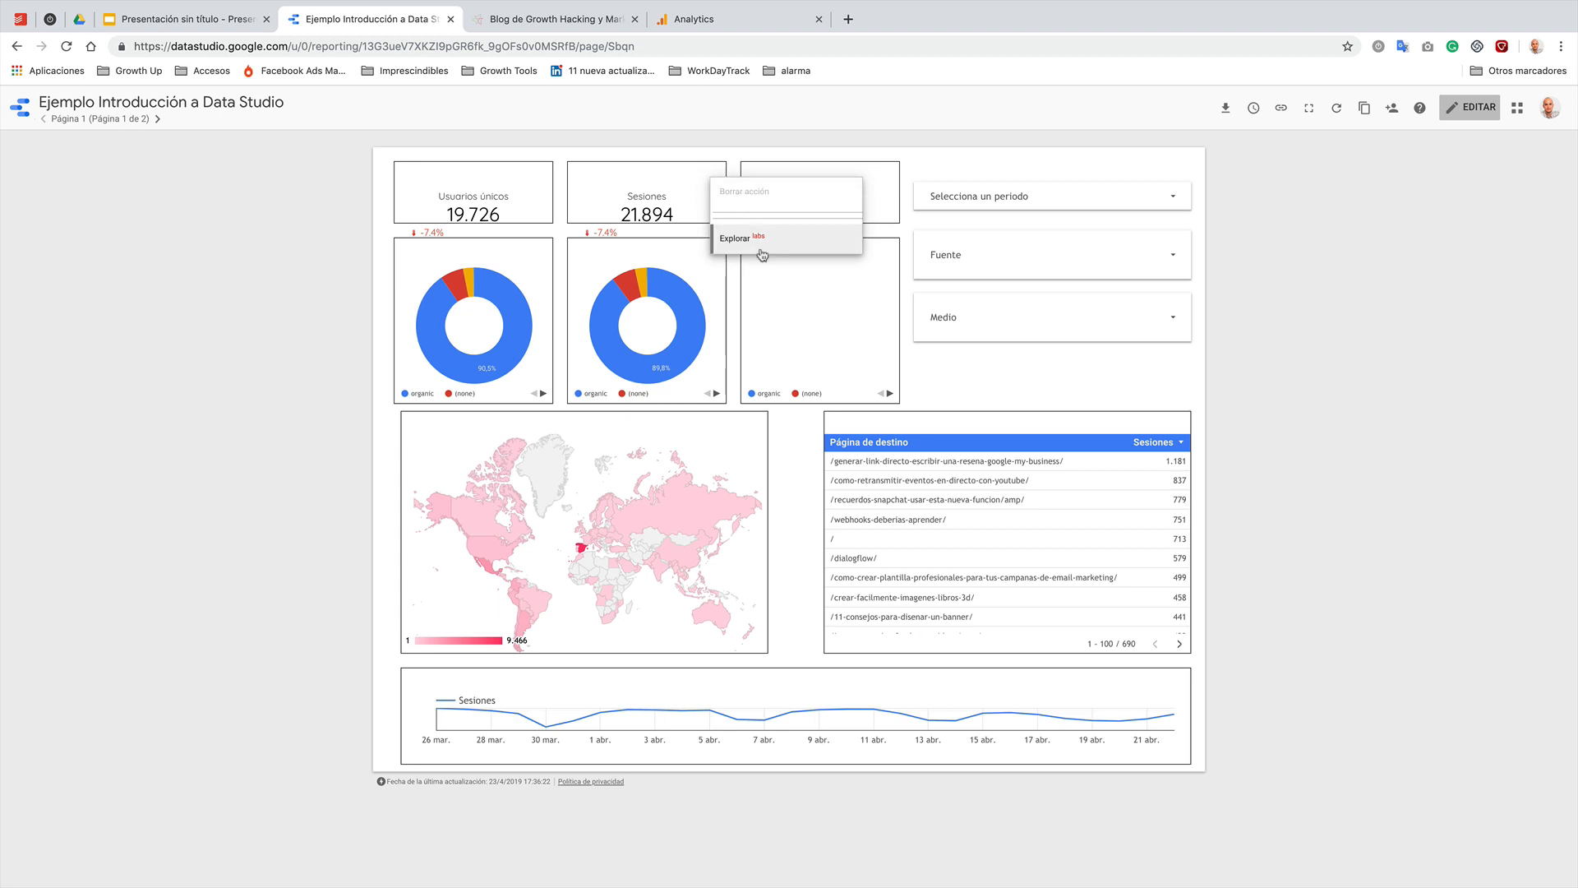
pyautogui.click(1423, 270)
# - Set the report theme's chart header option to Nada and return to the report view
pyautogui.click(1470, 107)
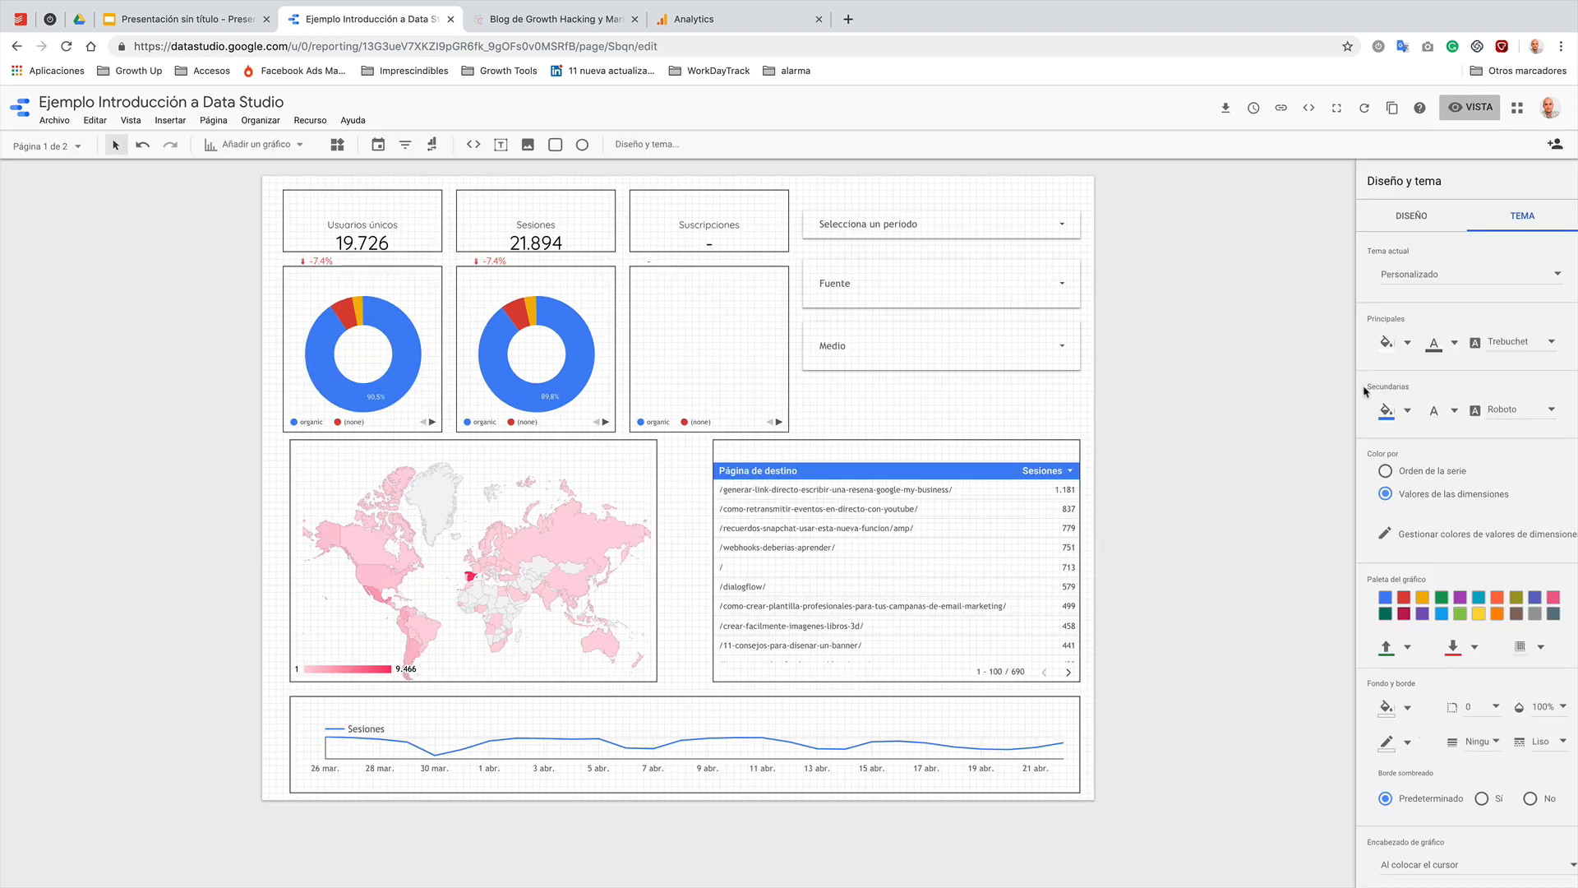
pyautogui.scroll(-5, 1440, 666)
pyautogui.click(1423, 516)
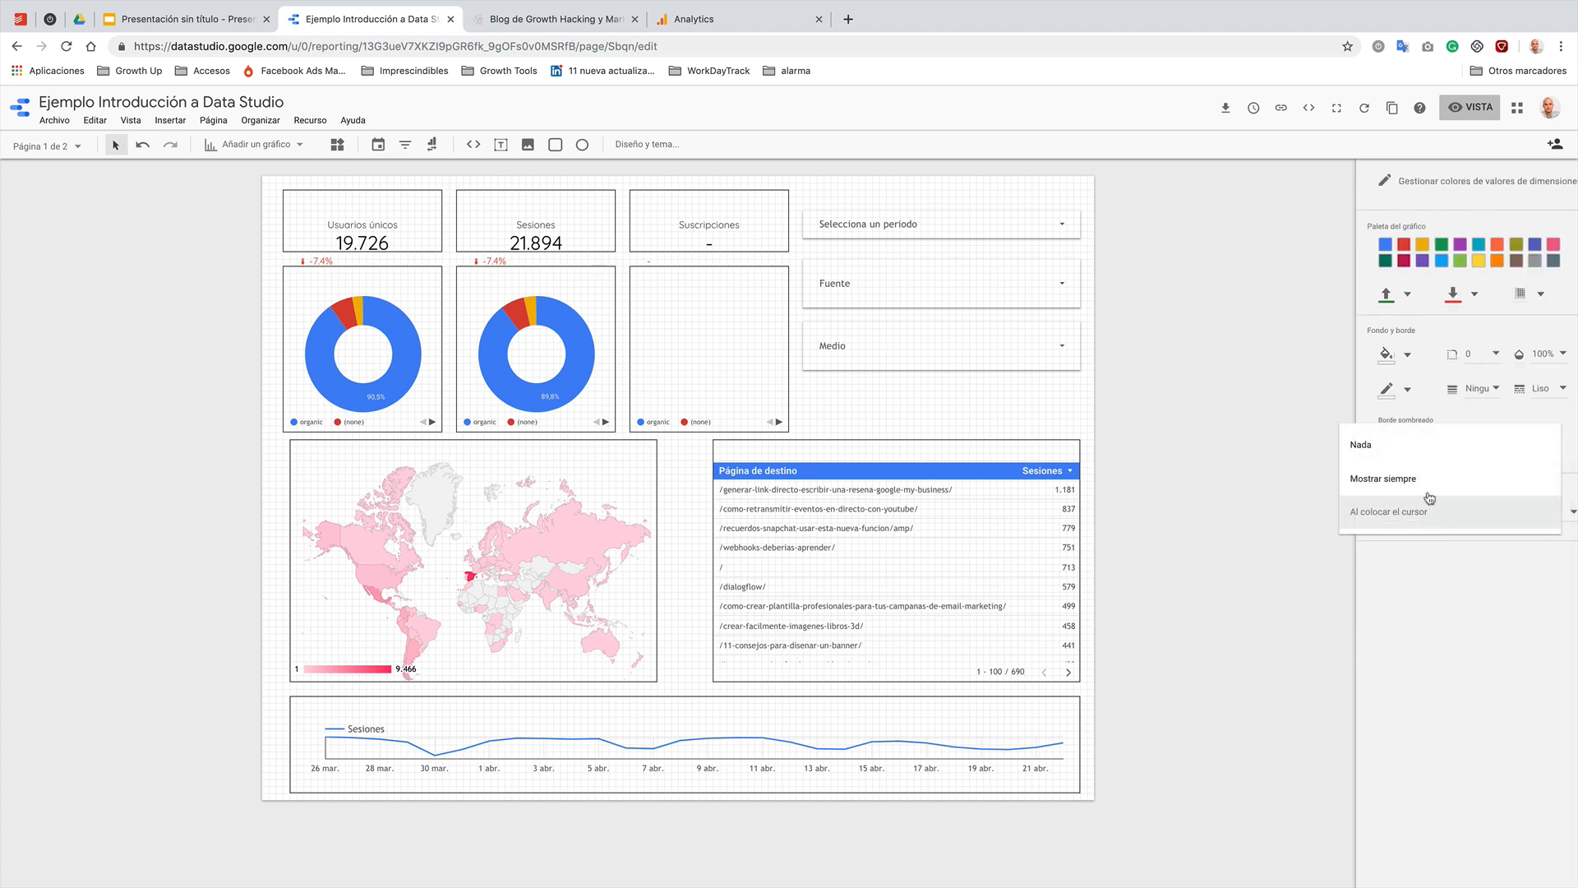
pyautogui.click(1404, 452)
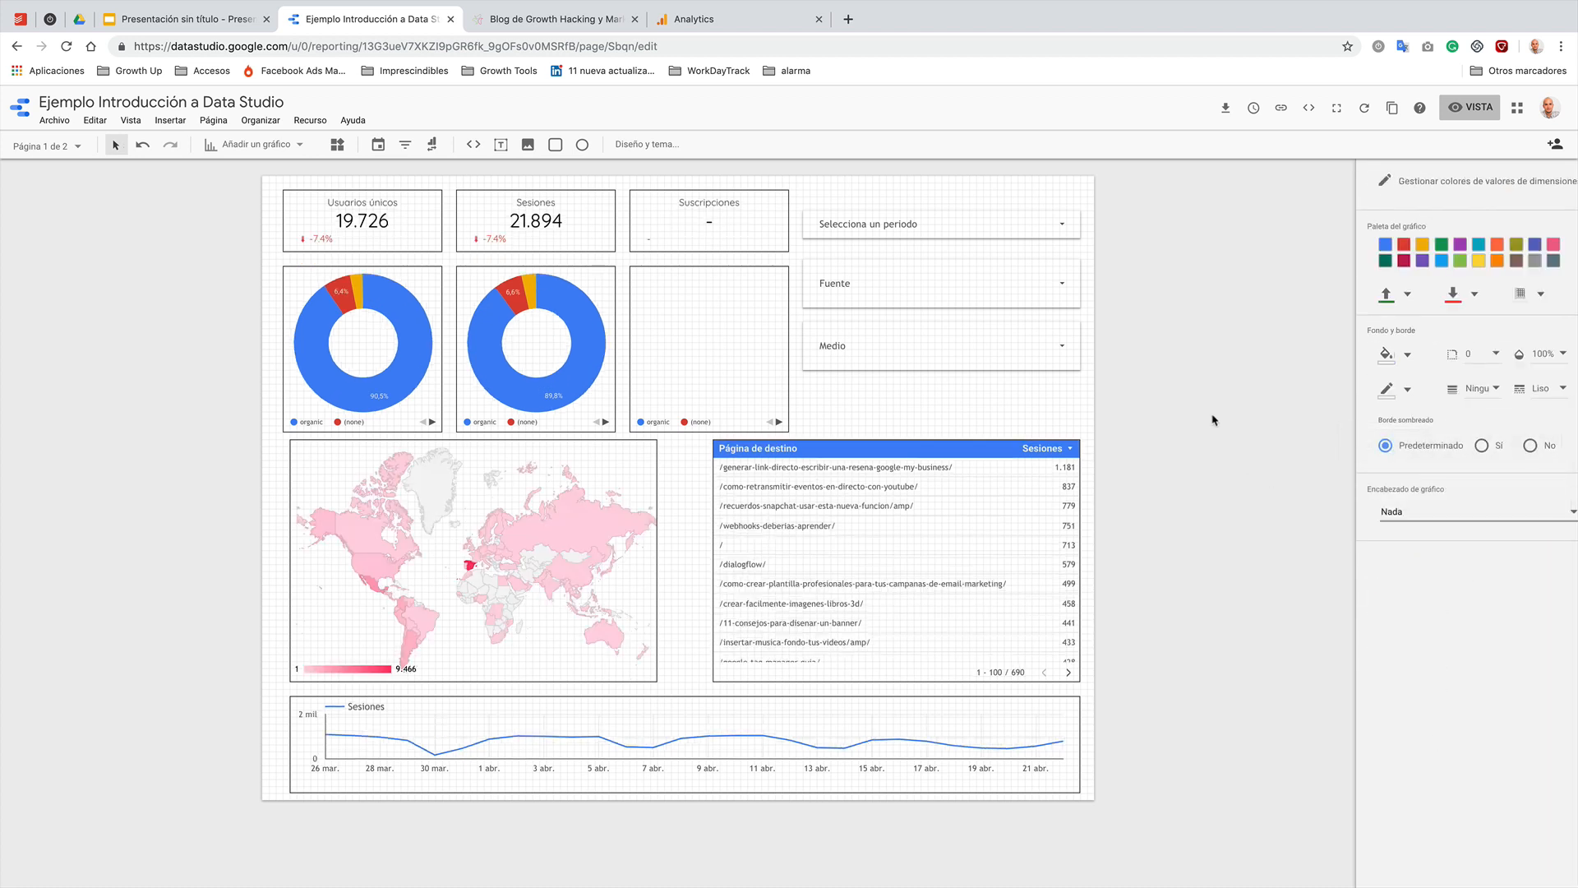
pyautogui.click(1469, 108)
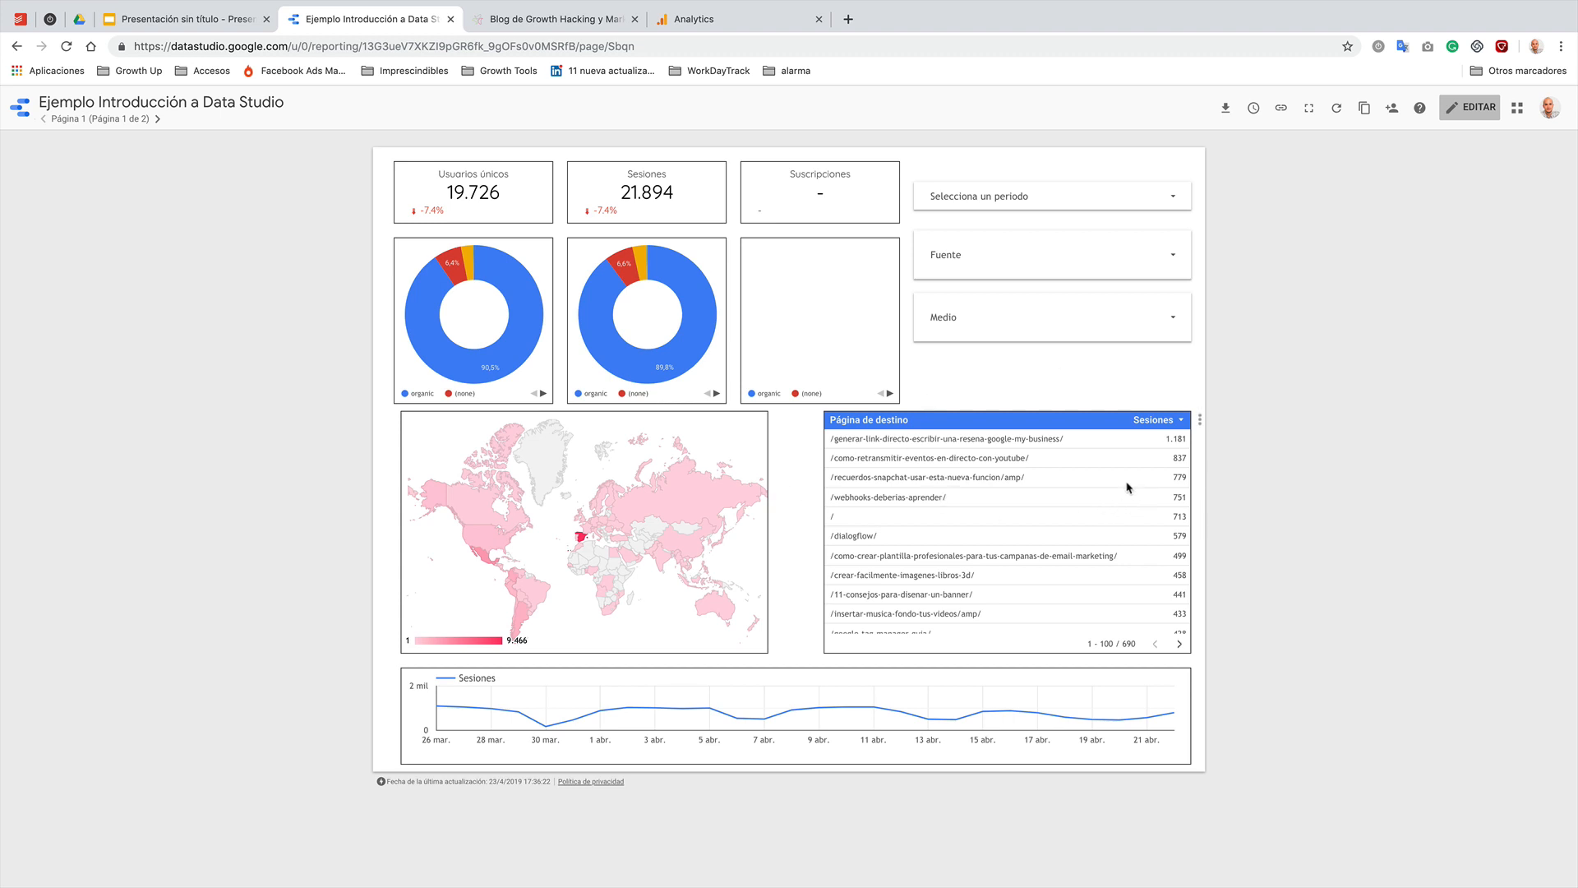
# - Check the options still offered beside the Suscripciones scorecard and the export choices of the Página de destino table
pyautogui.rightClick(912, 172)
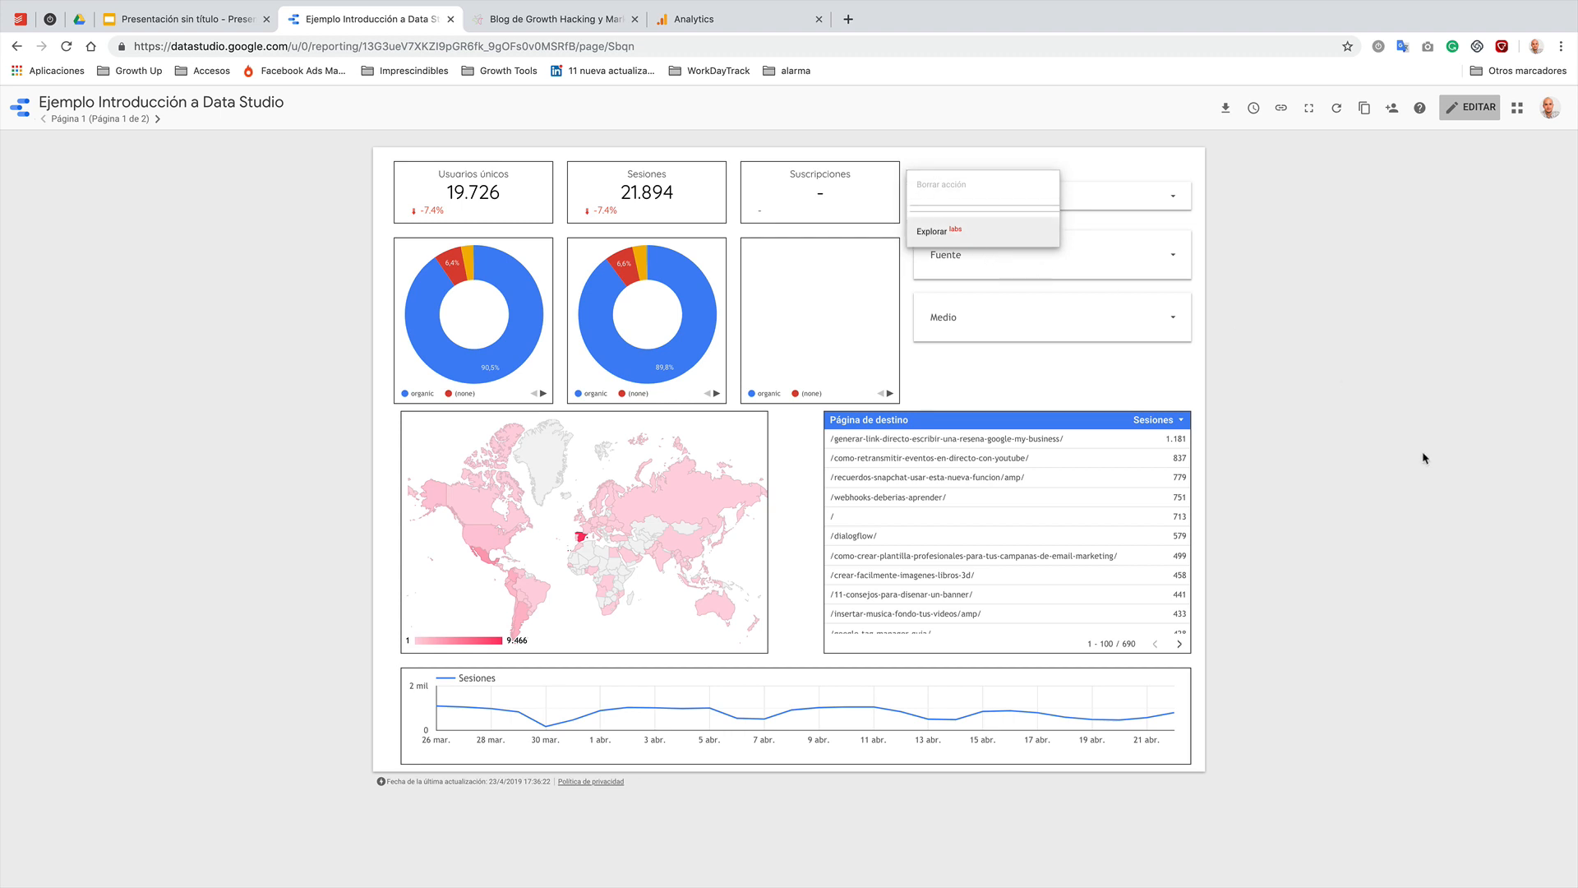
pyautogui.click(1424, 458)
pyautogui.click(1199, 421)
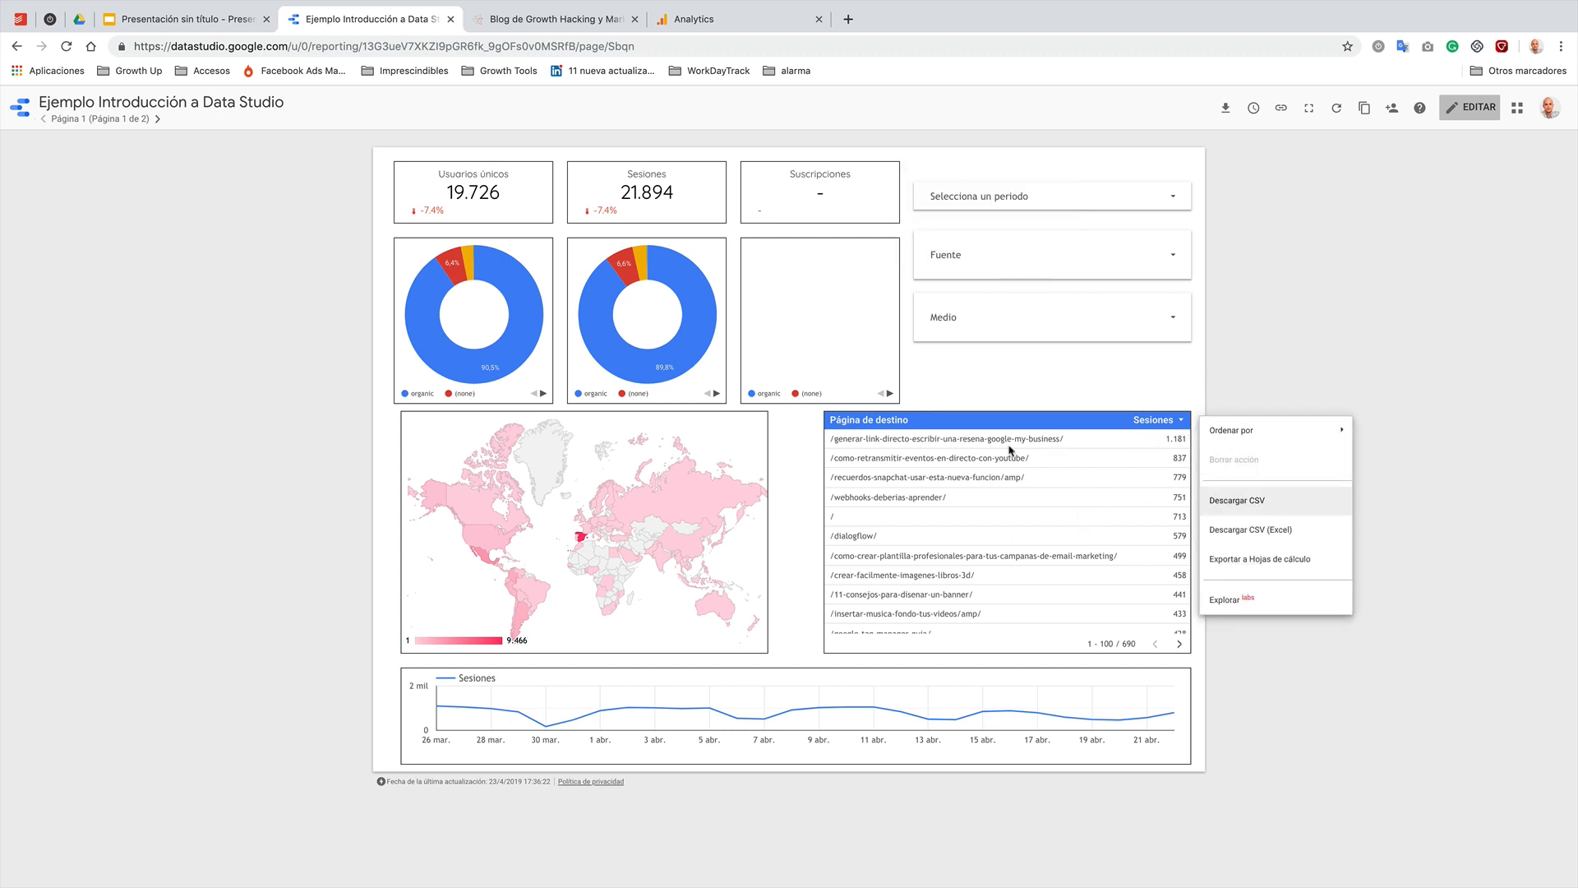
pyautogui.click(1081, 301)
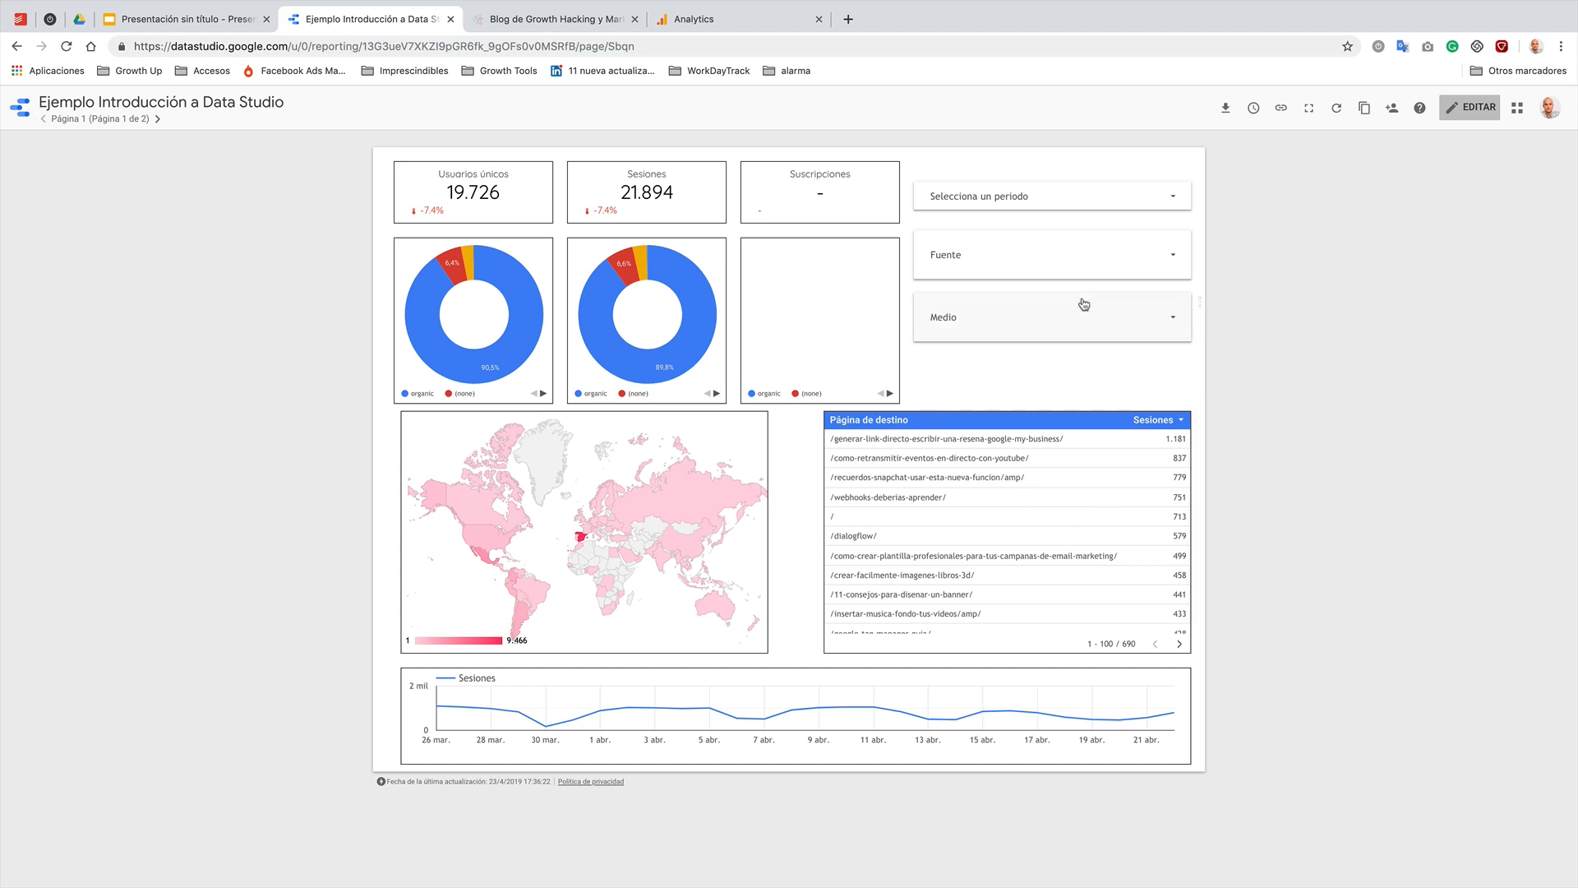
# - Filter the report's Medio control to referral only and review the export options of the Página de destino table
pyautogui.click(1029, 319)
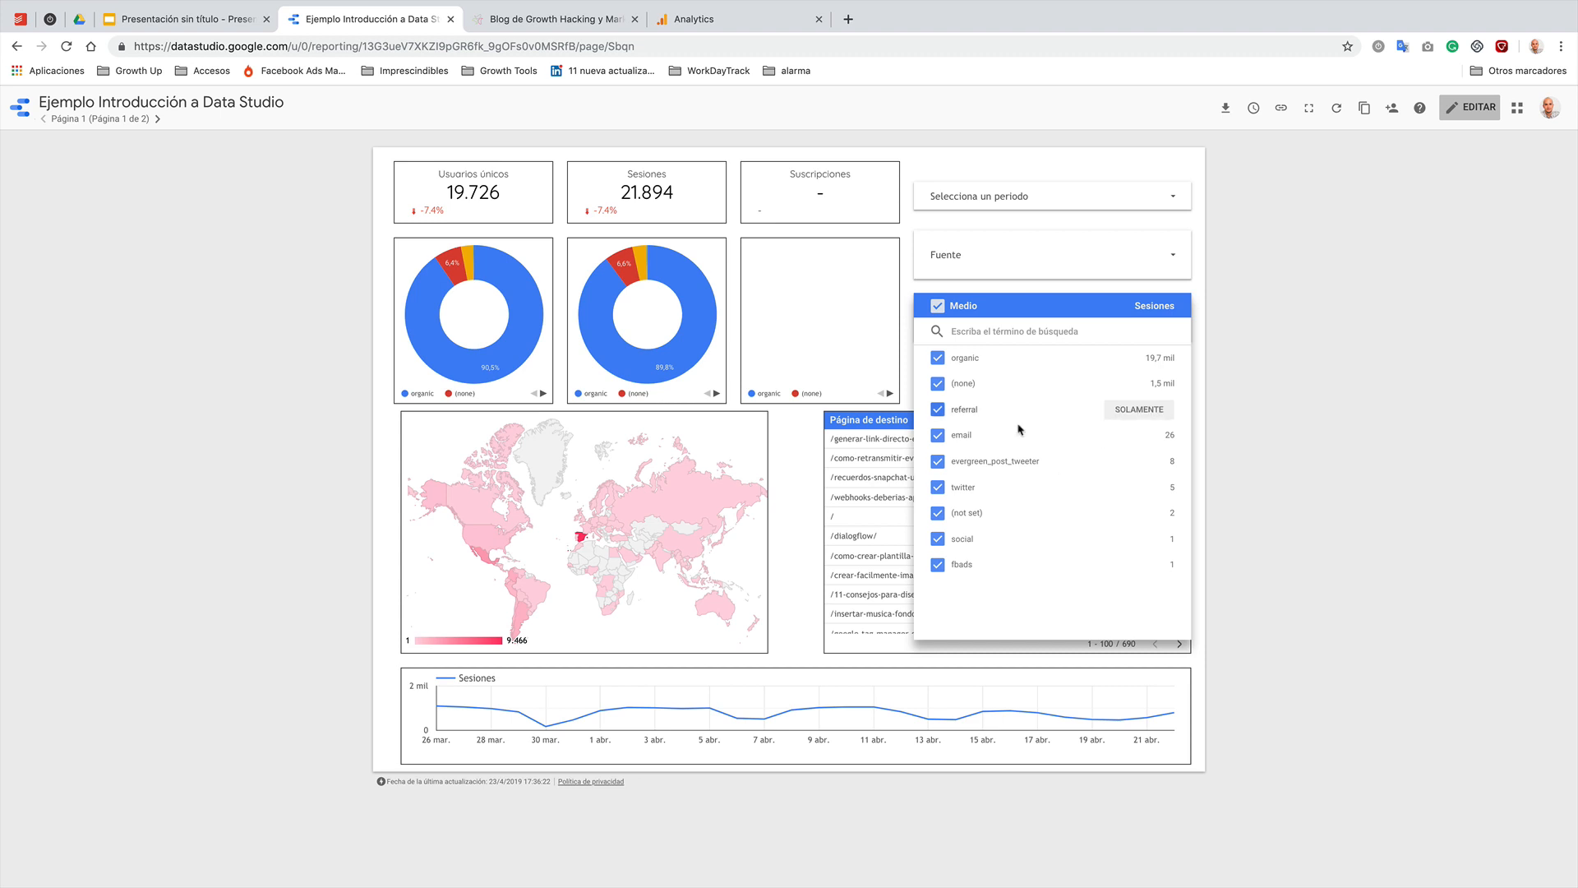
pyautogui.click(1137, 410)
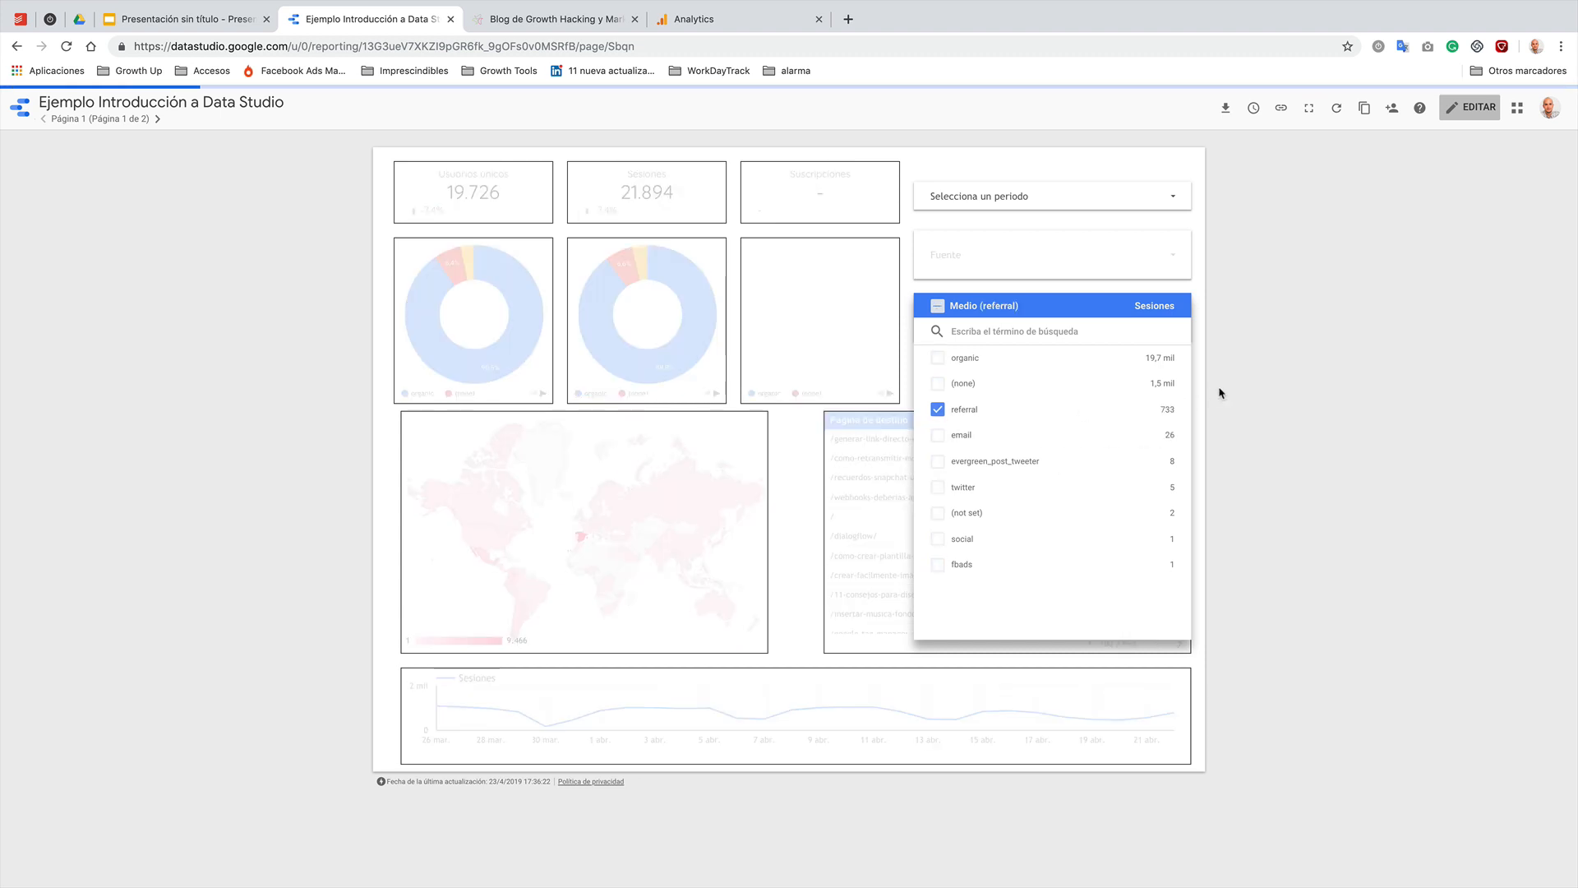
pyautogui.click(1320, 386)
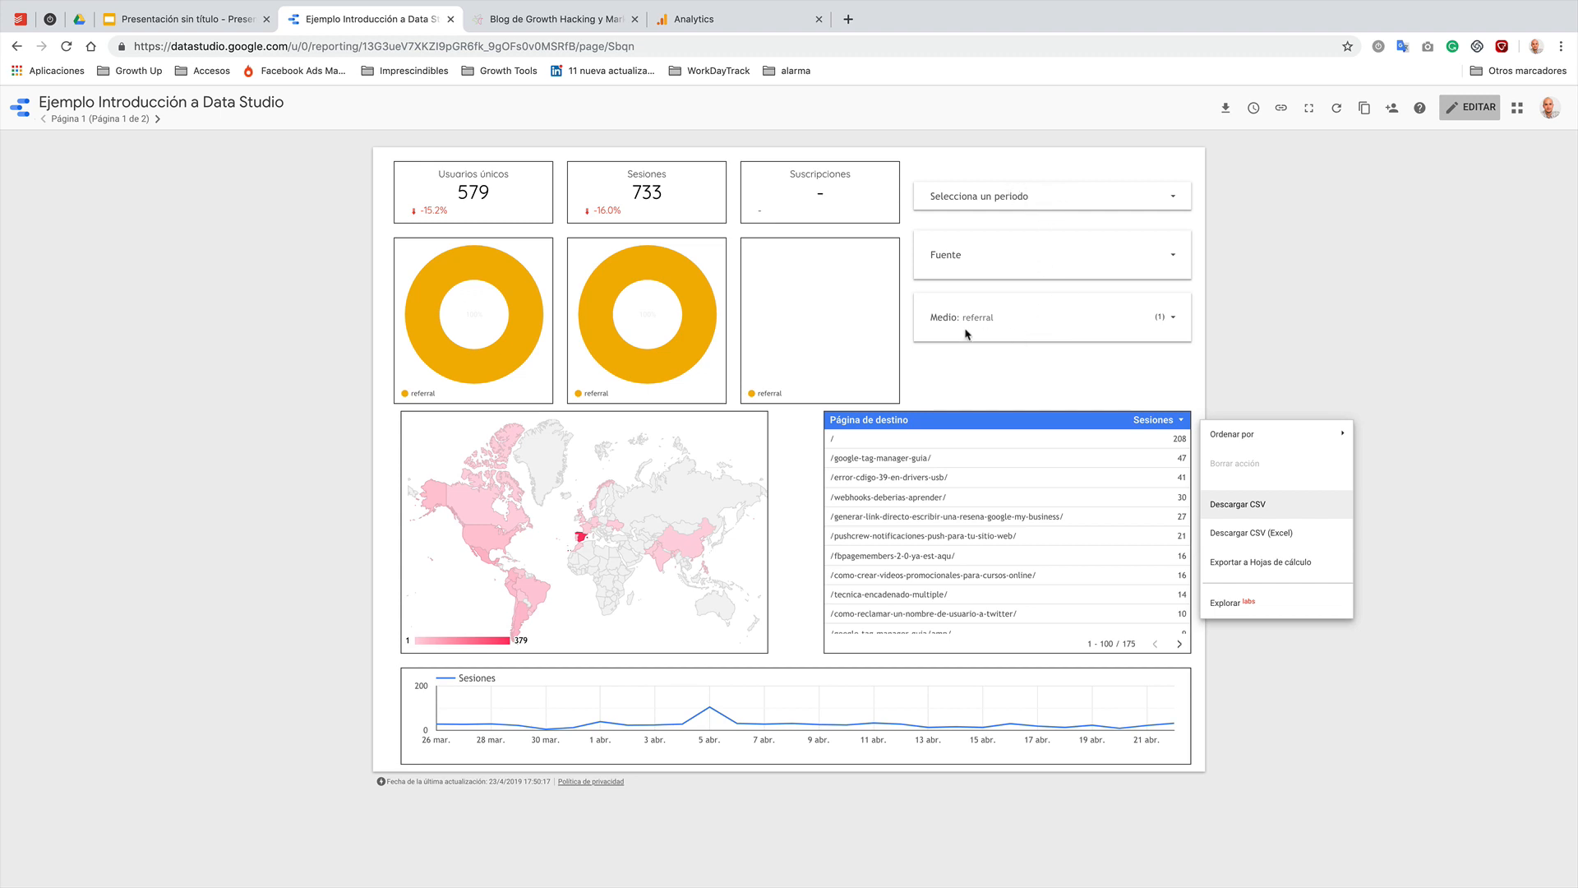
pyautogui.click(1337, 366)
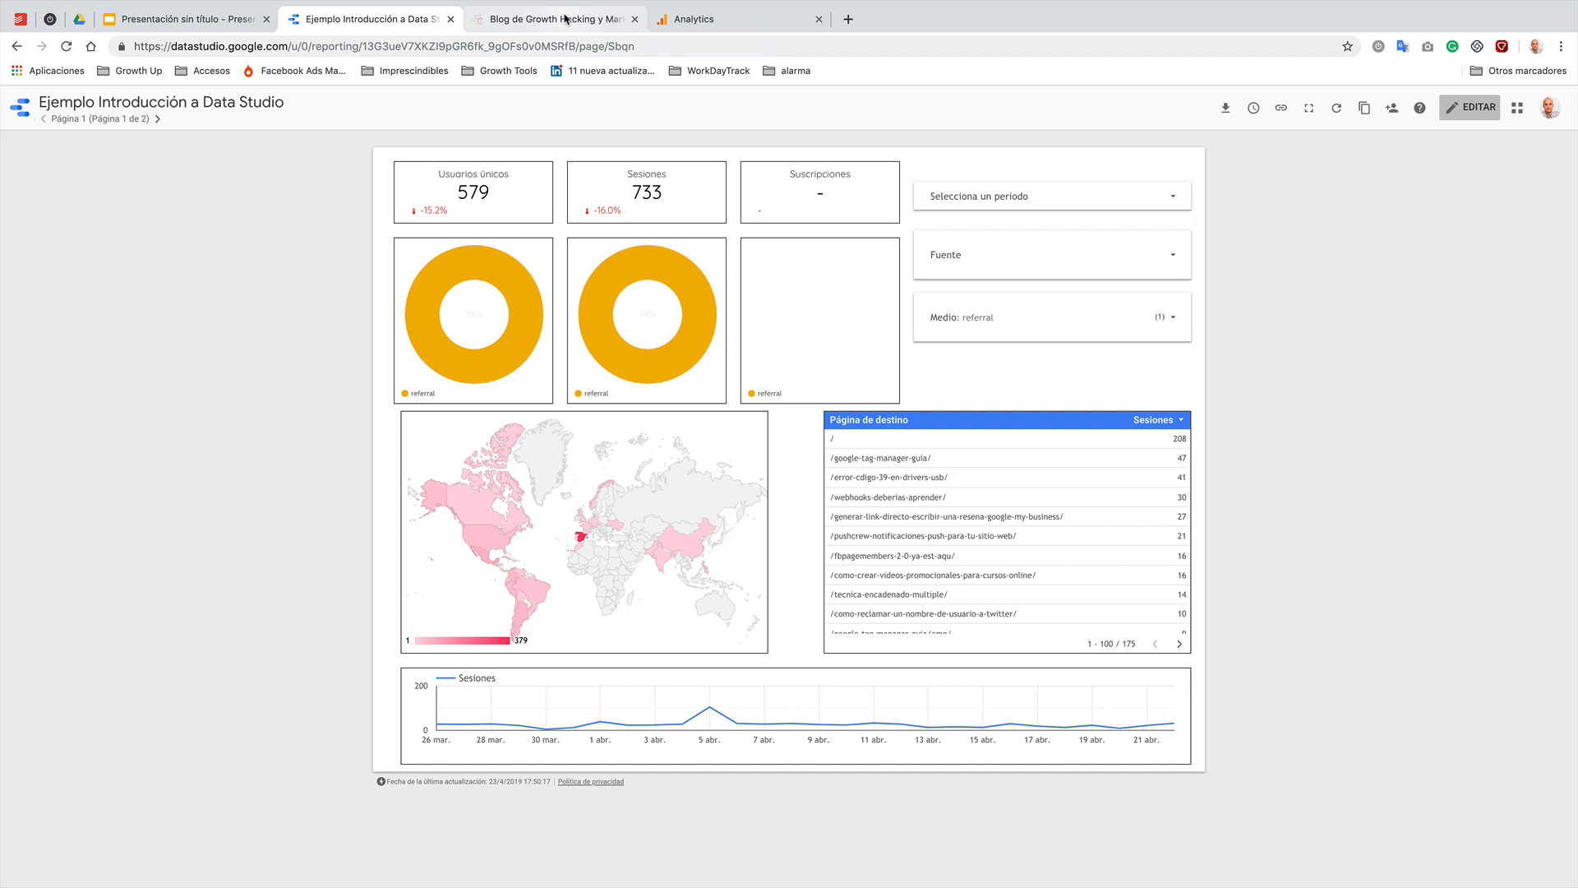
# - Switch to the growth hacking blog's home page
pyautogui.click(565, 18)
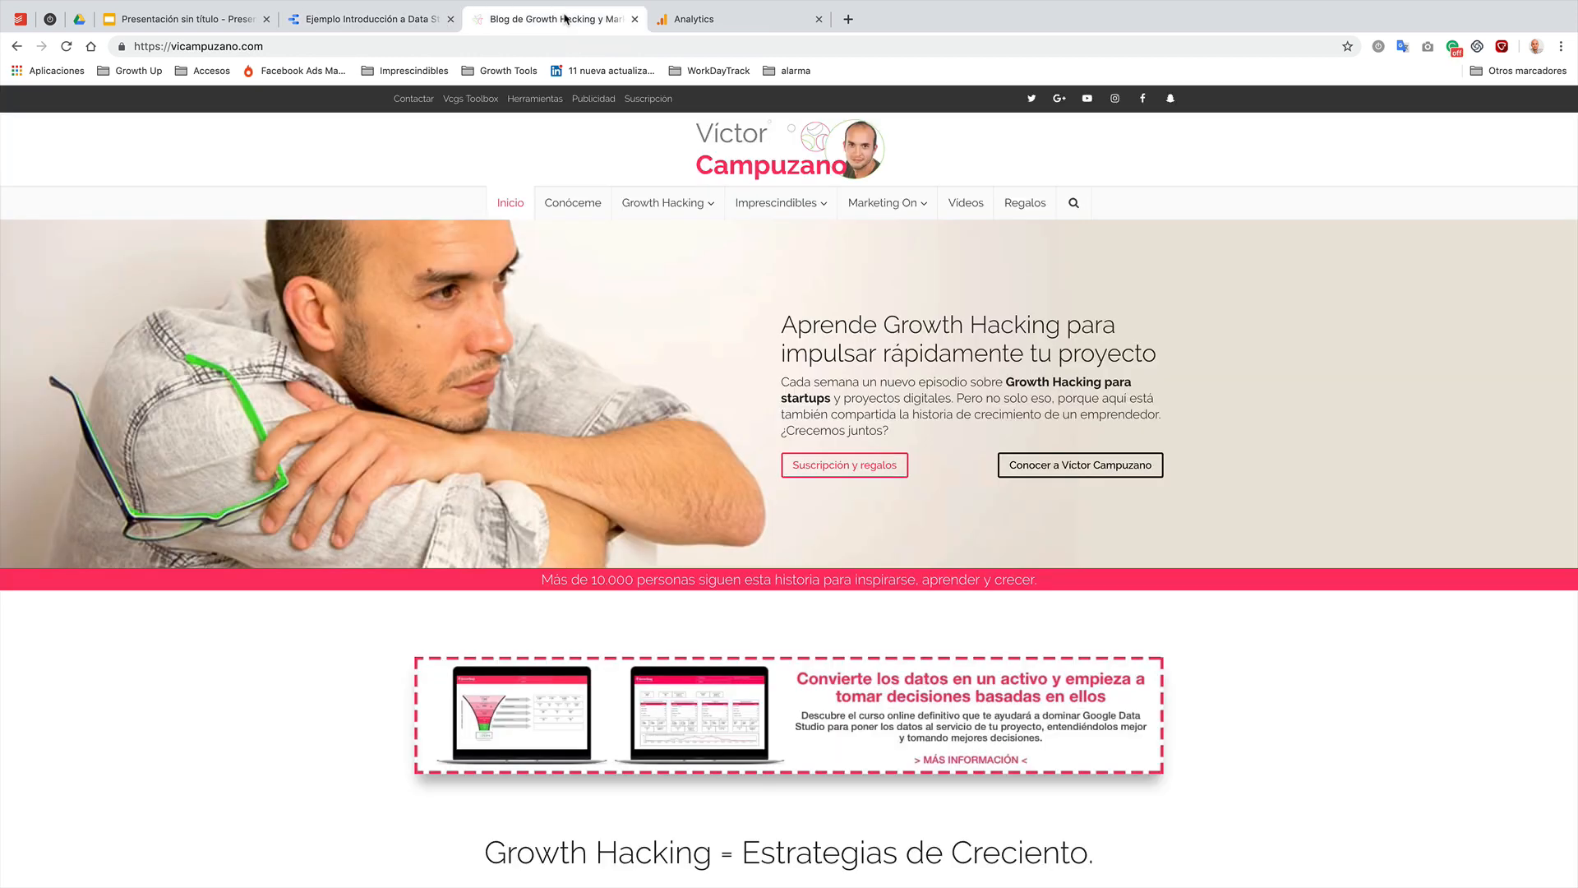